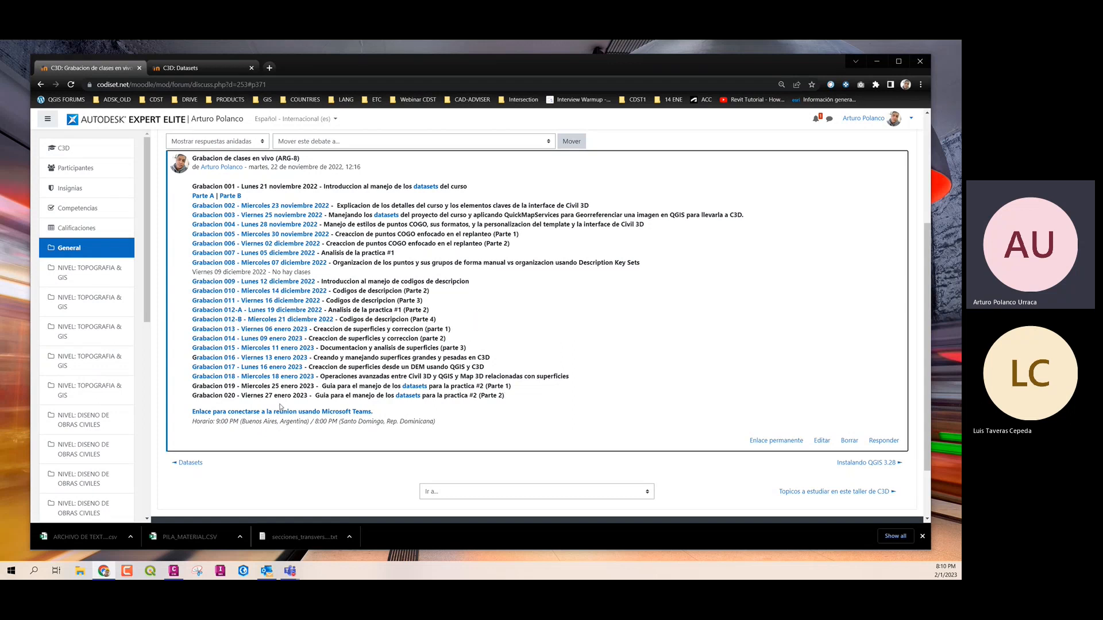
{"action": "left_click_drag", "start_coordinate": [196, 387], "coordinate": [523, 400]}
{"action": "left_click", "coordinate": [523, 400]}
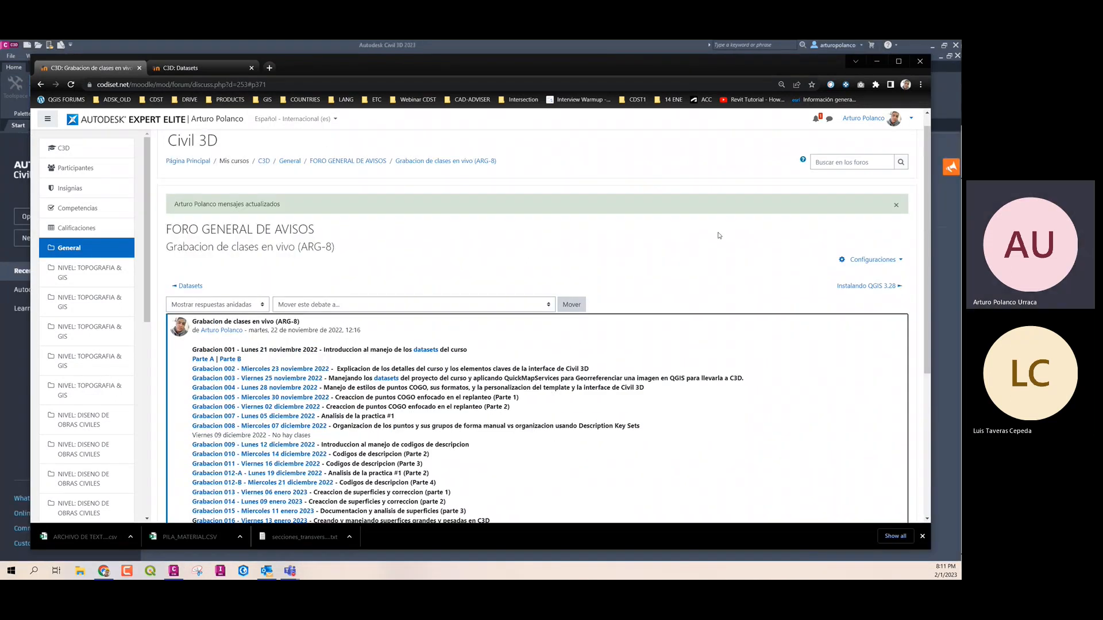
Minimize the browser and widen the 2/1/2023 downloads folder window and its Name column to show the full file names
{"action": "left_click", "coordinate": [876, 62]}
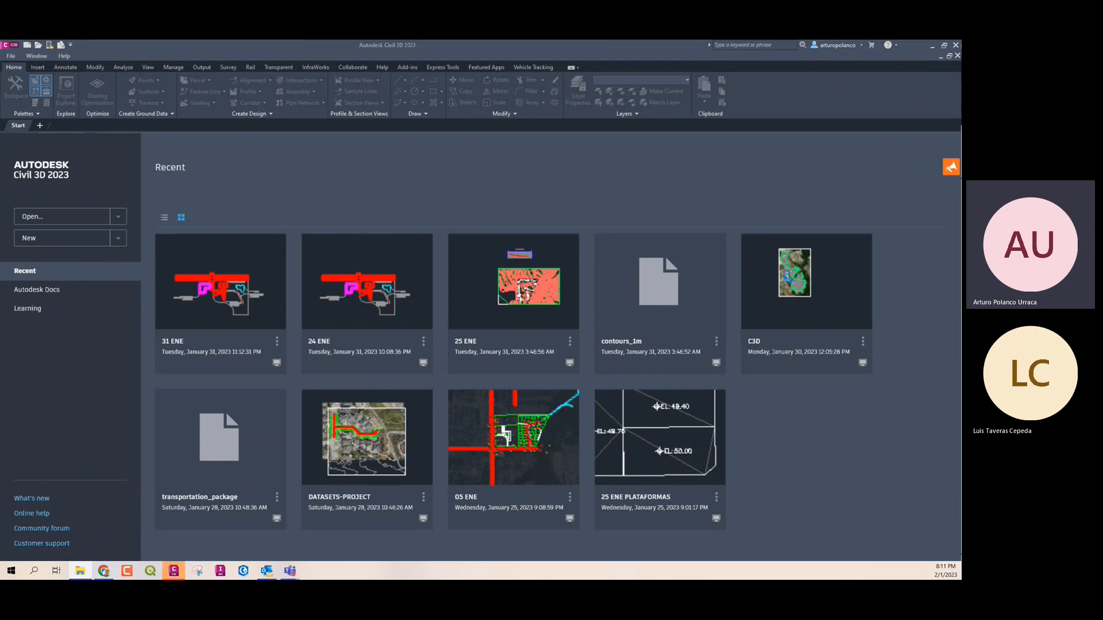
{"action": "left_click_drag", "start_coordinate": [0, 109], "coordinate": [403, 125]}
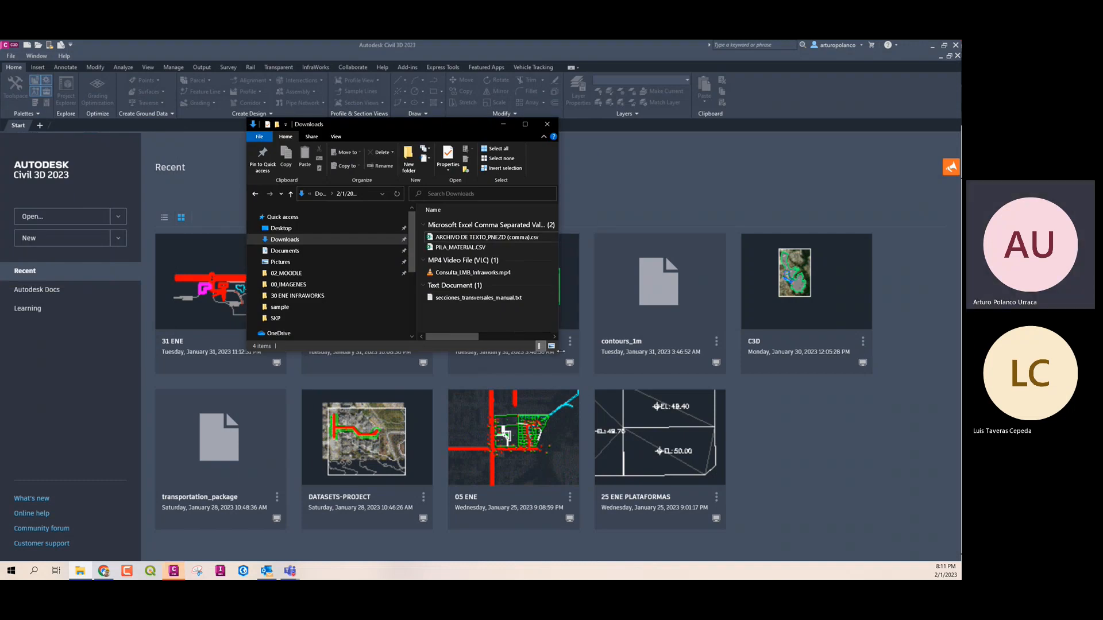
{"action": "left_click_drag", "start_coordinate": [565, 352], "coordinate": [786, 381]}
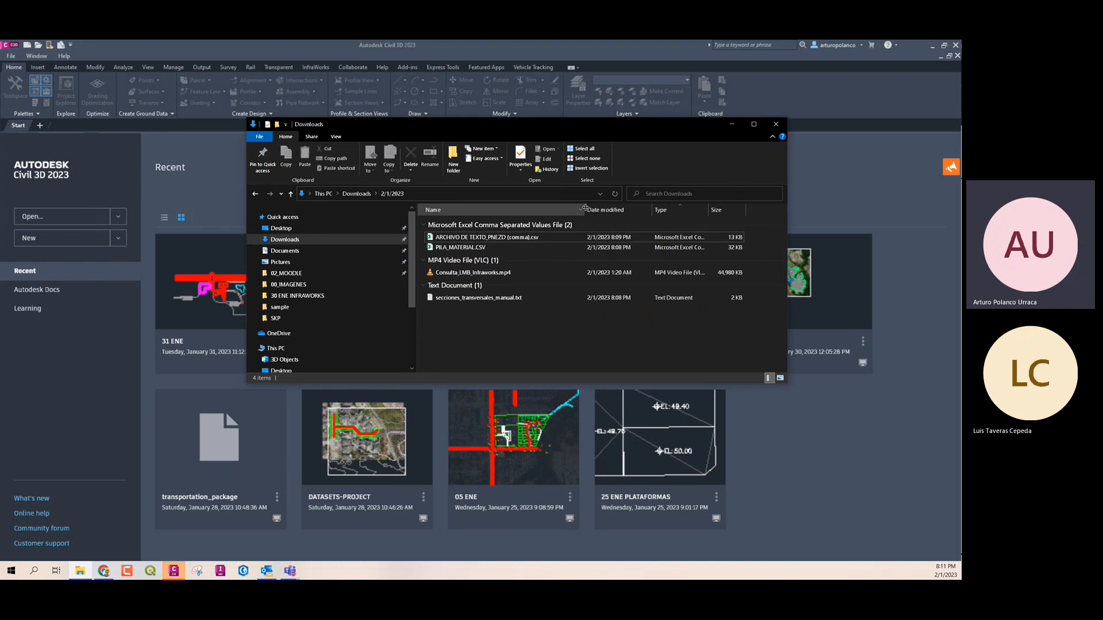
{"action": "left_click_drag", "start_coordinate": [584, 209], "coordinate": [613, 210]}
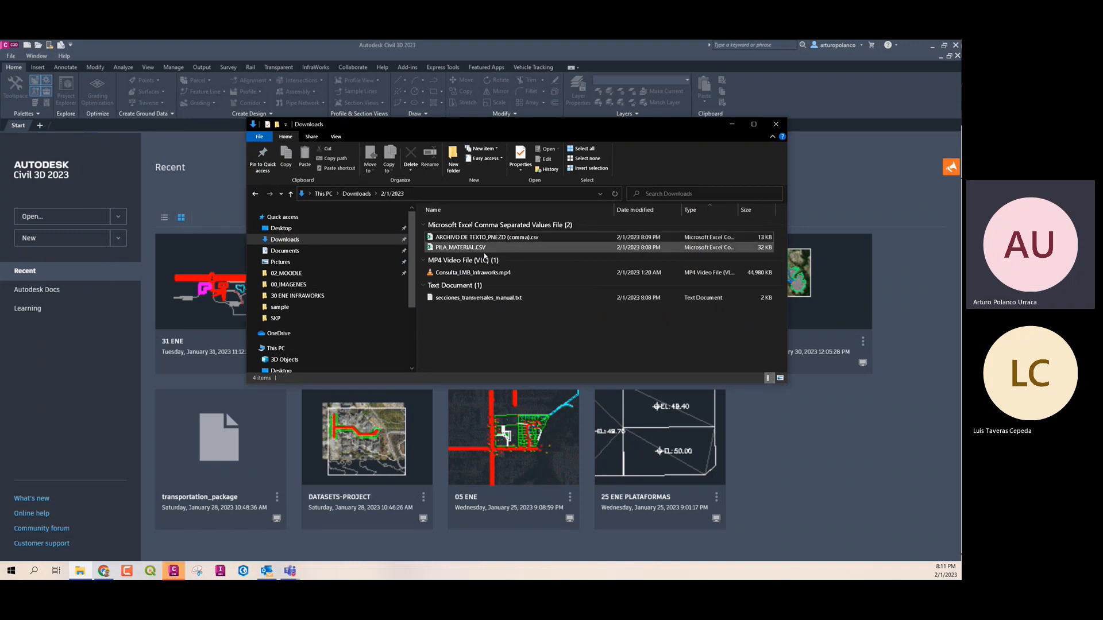
Open secciones_transversales_manual.txt in Notepad and enlarge the window to show more lines
{"action": "left_click", "coordinate": [503, 300]}
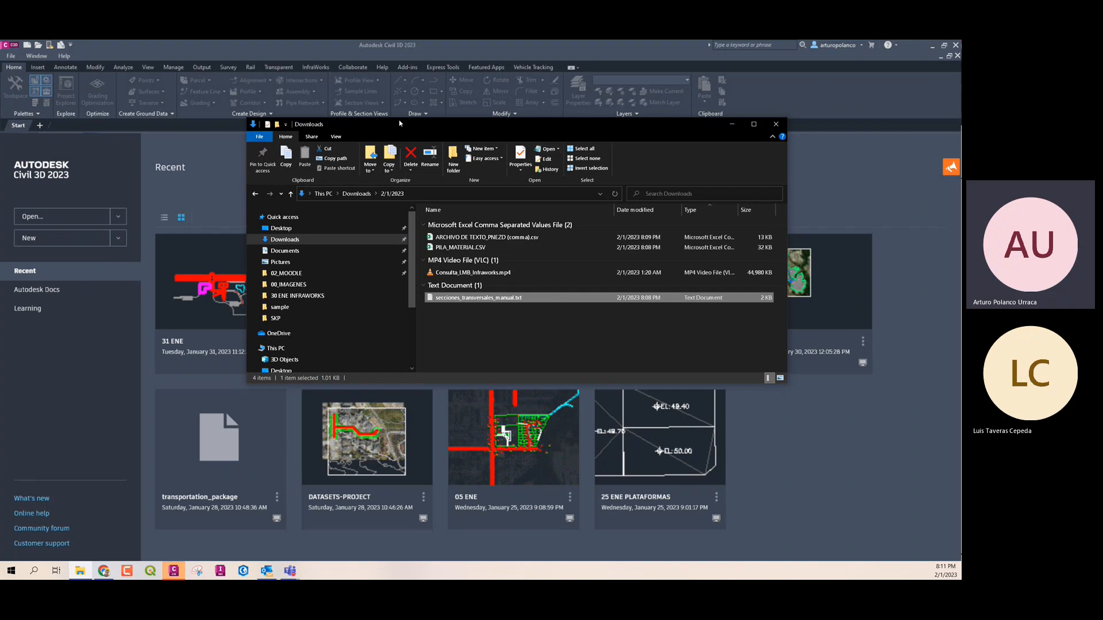
{"action": "left_click_drag", "start_coordinate": [400, 124], "coordinate": [354, 121]}
{"action": "right_click", "coordinate": [385, 297]}
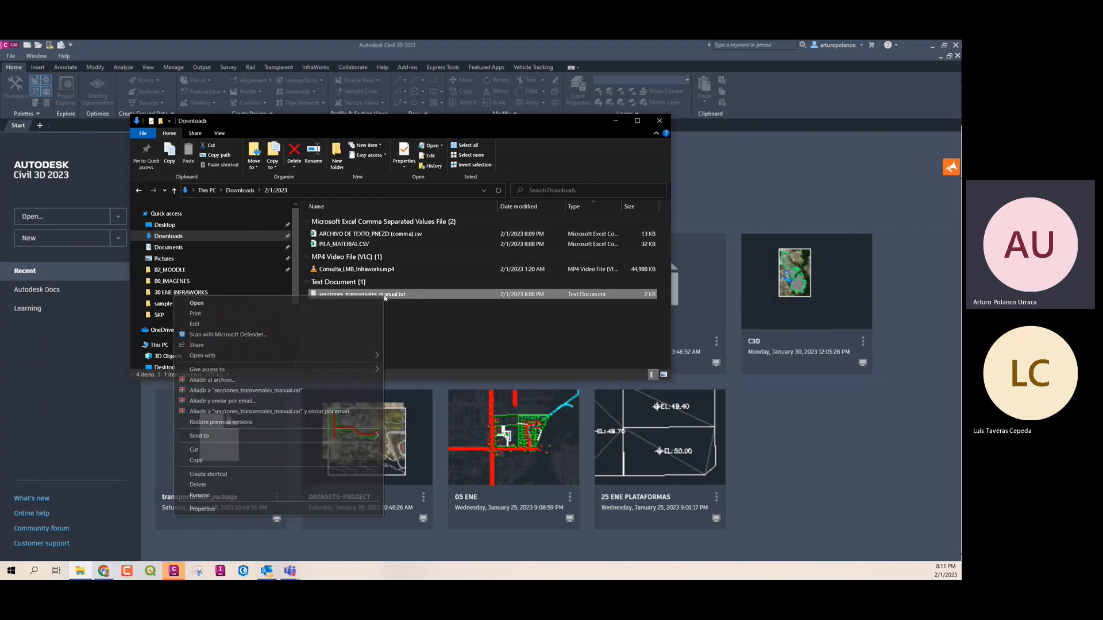
{"action": "mouse_move", "coordinate": [361, 354]}
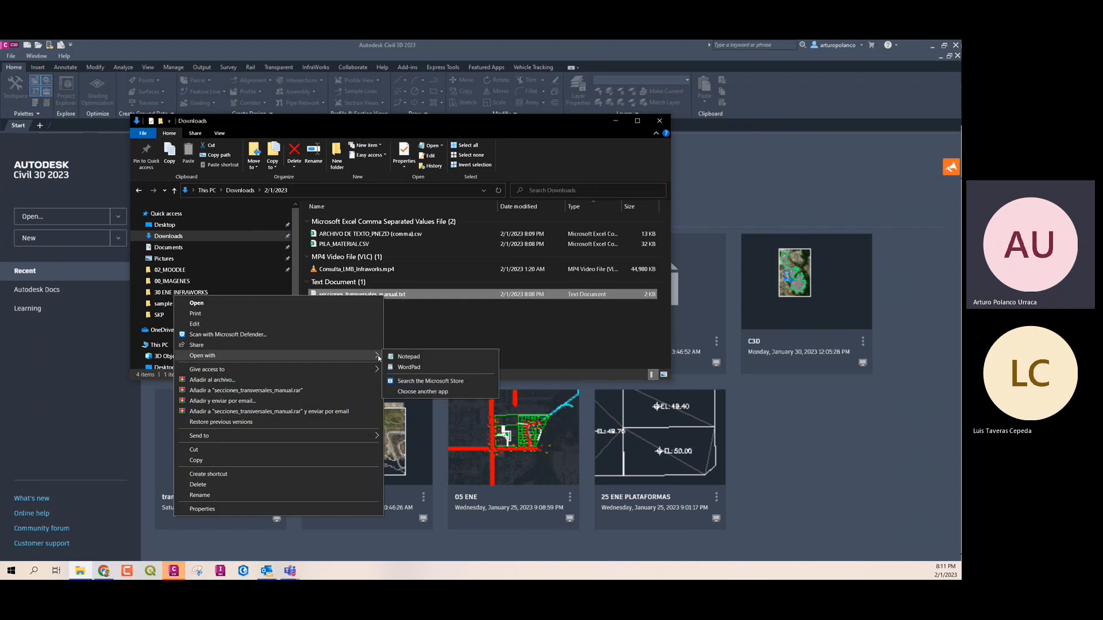
{"action": "left_click", "coordinate": [409, 357]}
{"action": "left_click_drag", "start_coordinate": [373, 140], "coordinate": [515, 170]}
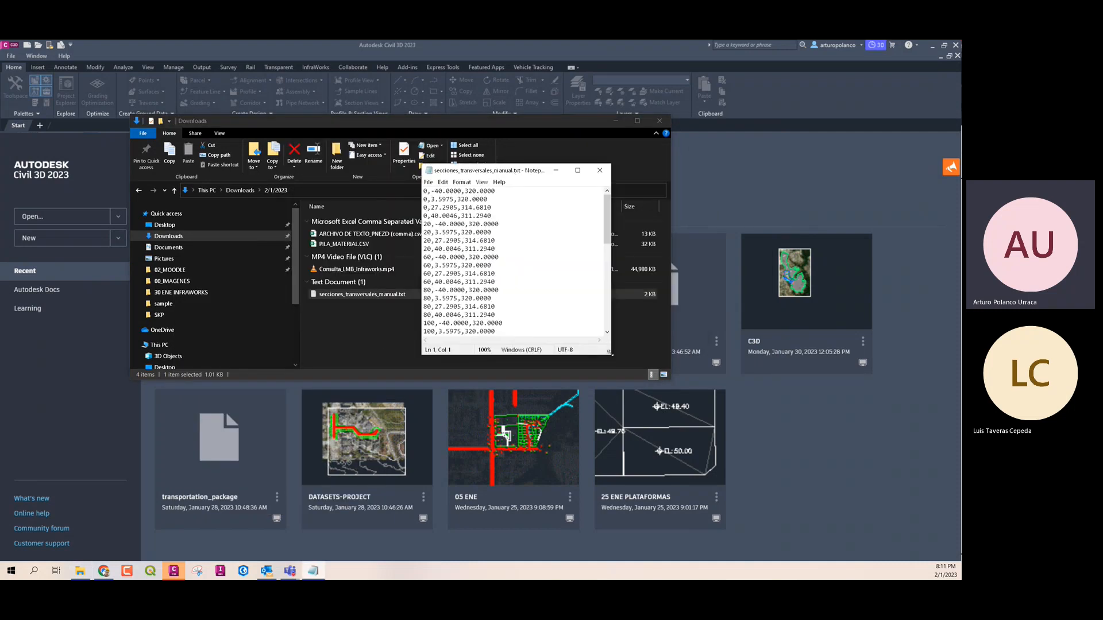
{"action": "left_click_drag", "start_coordinate": [611, 354], "coordinate": [792, 557]}
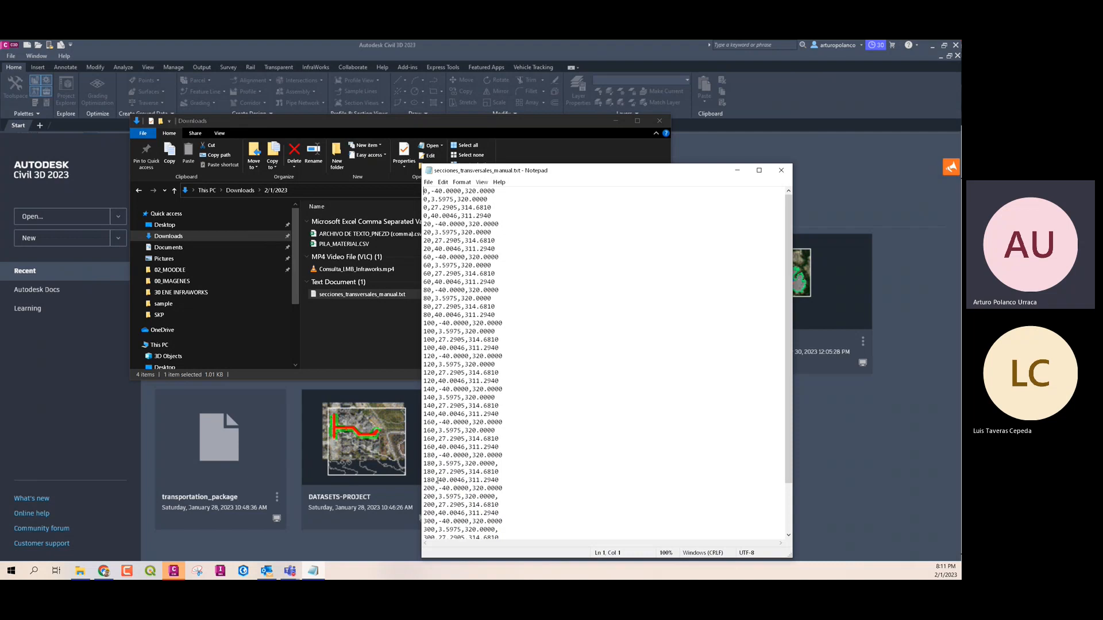
Examine the station, offset and elevation values of the cross sections, from the first station to the last one in the text file
{"action": "scroll", "coordinate": [437, 481], "scroll_direction": "down", "scroll_amount": 3}
{"action": "scroll", "coordinate": [432, 521], "scroll_direction": "up", "scroll_amount": 3}
{"action": "left_click_drag", "start_coordinate": [430, 190], "coordinate": [459, 190]}
{"action": "left_click_drag", "start_coordinate": [431, 199], "coordinate": [455, 198]}
{"action": "left_click_drag", "start_coordinate": [431, 208], "coordinate": [458, 207]}
{"action": "left_click_drag", "start_coordinate": [424, 207], "coordinate": [428, 207]}
{"action": "left_click_drag", "start_coordinate": [430, 216], "coordinate": [458, 216]}
{"action": "left_click_drag", "start_coordinate": [461, 215], "coordinate": [491, 216]}
{"action": "left_click_drag", "start_coordinate": [593, 178], "coordinate": [441, 100]}
{"action": "scroll", "coordinate": [338, 300], "scroll_direction": "down", "scroll_amount": 2}
{"action": "scroll", "coordinate": [344, 334], "scroll_direction": "up", "scroll_amount": 3}
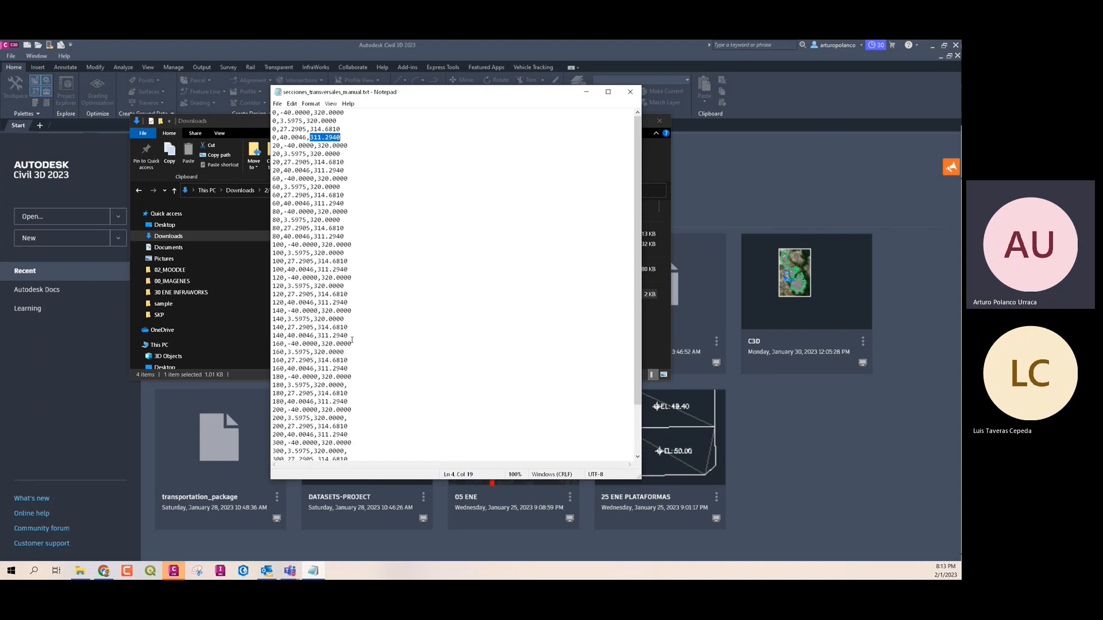
{"action": "scroll", "coordinate": [339, 274], "scroll_direction": "down", "scroll_amount": 3}
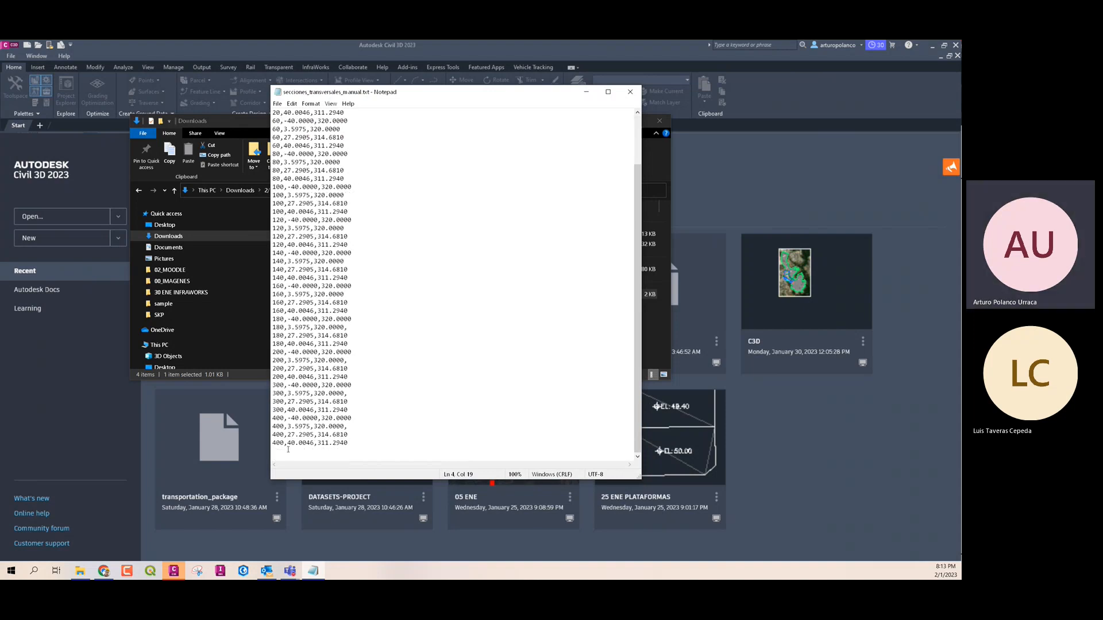
{"action": "left_click_drag", "start_coordinate": [284, 444], "coordinate": [272, 443]}
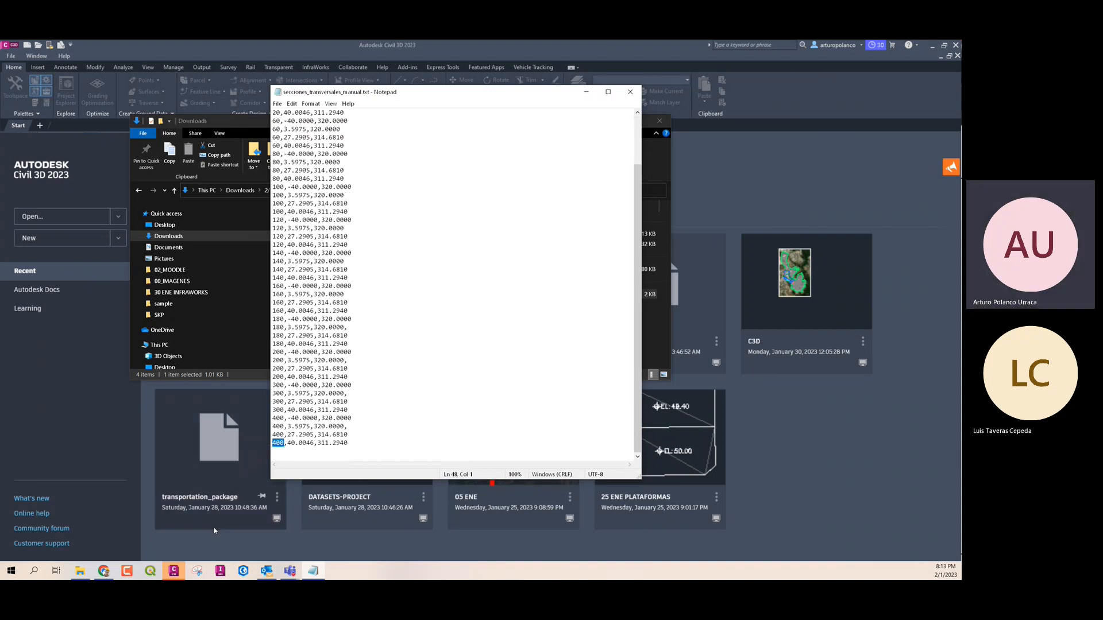
Switch to Civil 3D, start a new drawing from the _Autodesk Civil 3D (Metric) NCS.dwt template and close the Properties palette
{"action": "left_click", "coordinate": [183, 558]}
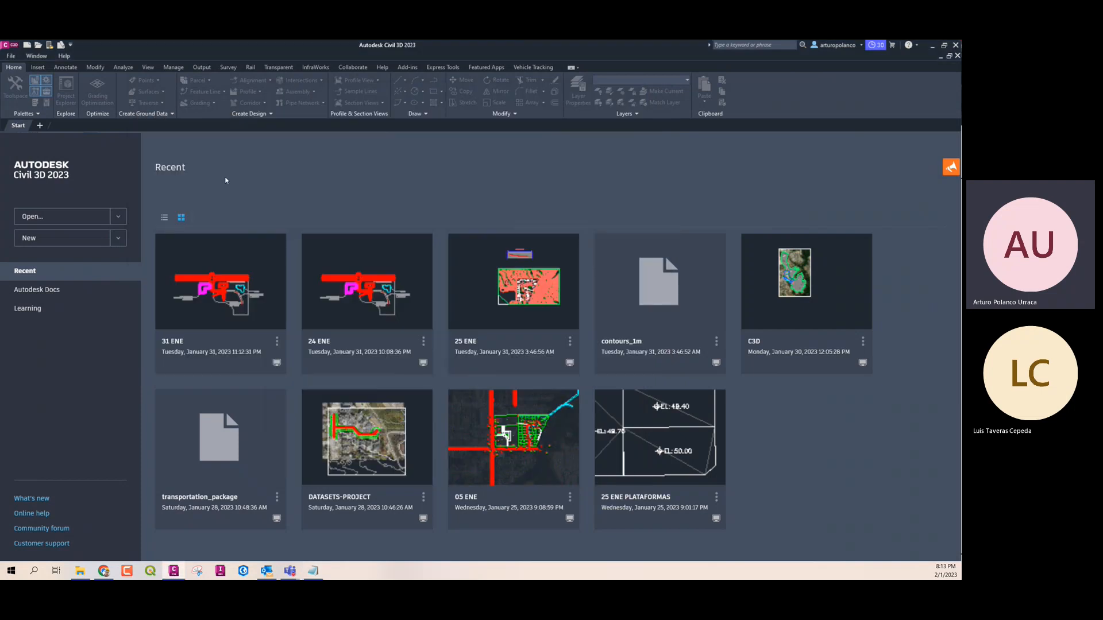
{"action": "left_click", "coordinate": [7, 46]}
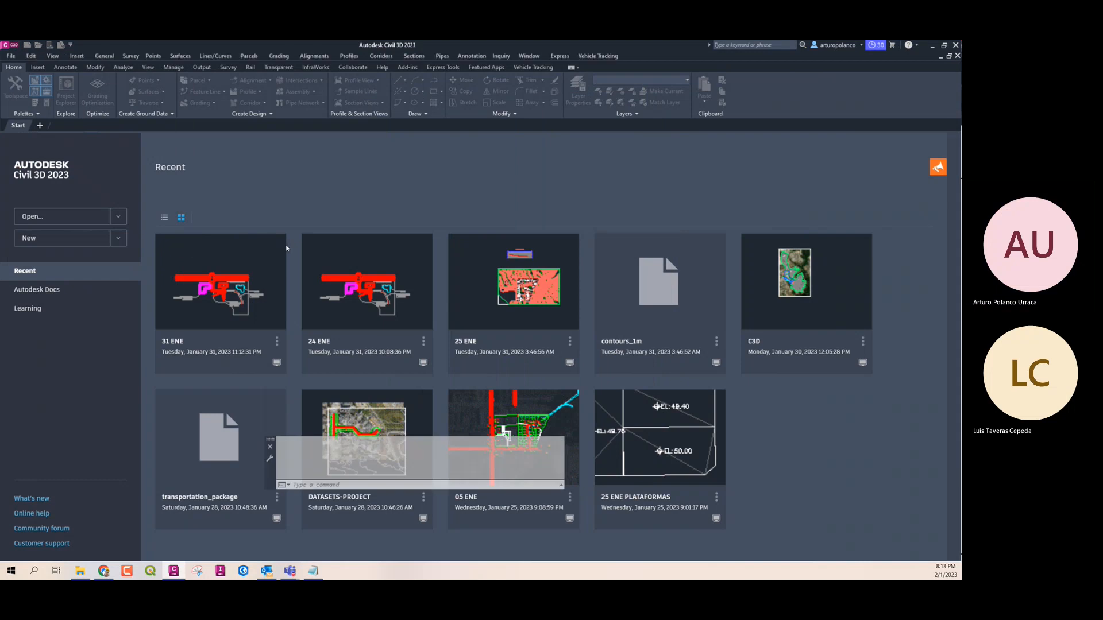
{"action": "left_click", "coordinate": [270, 233]}
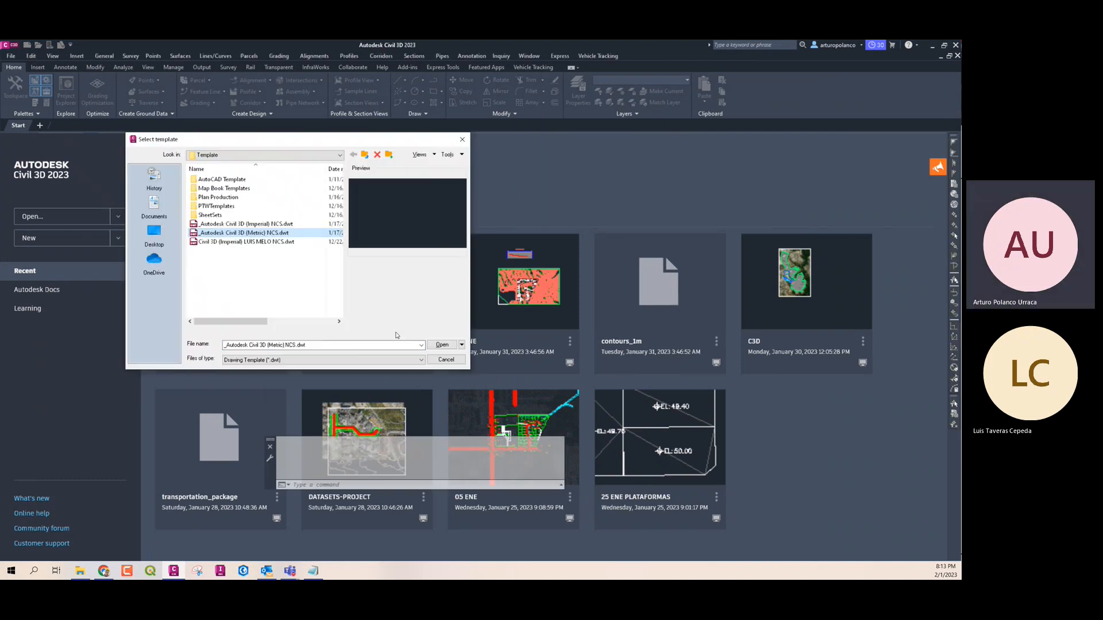
{"action": "left_click", "coordinate": [441, 345]}
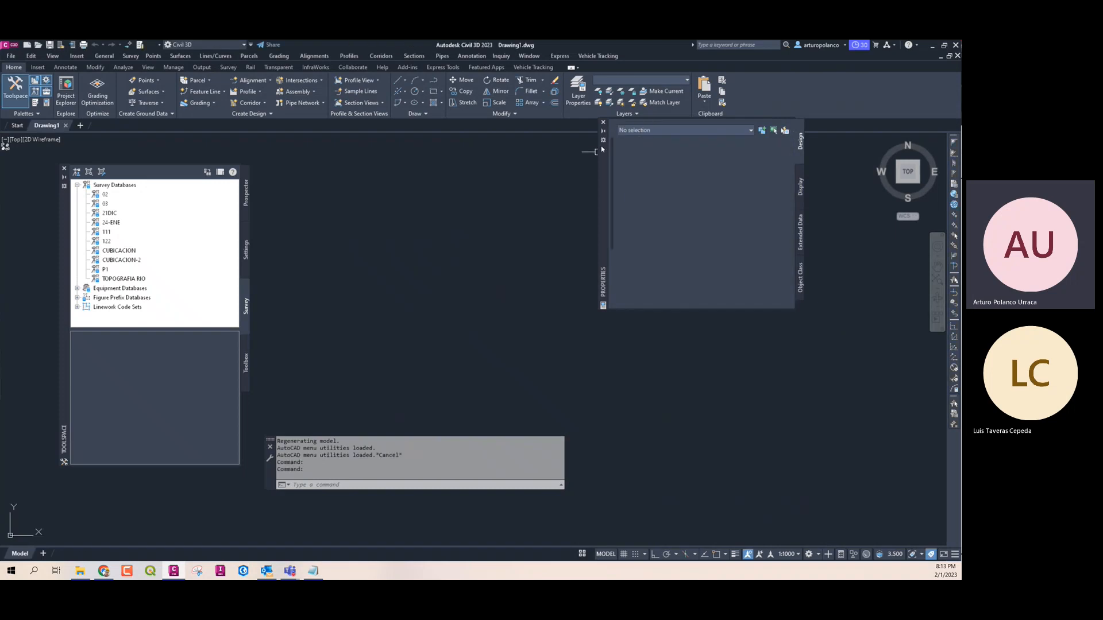
{"action": "left_click", "coordinate": [602, 123]}
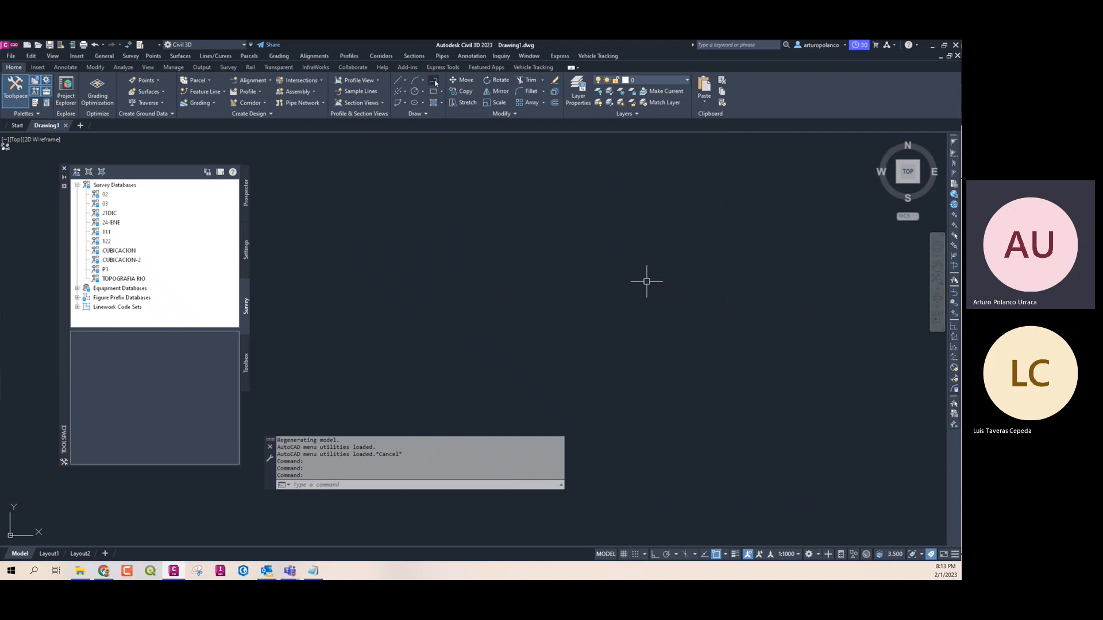
Draw a horizontal polyline 400 m long in the empty drawing with ortho mode turned on
{"action": "left_click", "coordinate": [355, 294]}
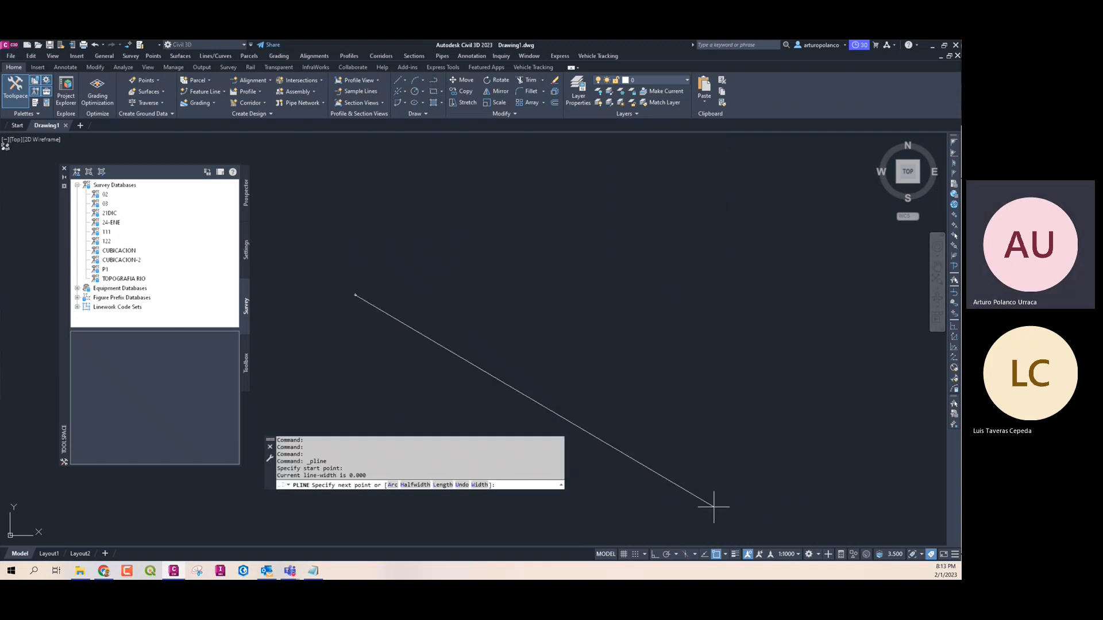
{"action": "left_click", "coordinate": [655, 555]}
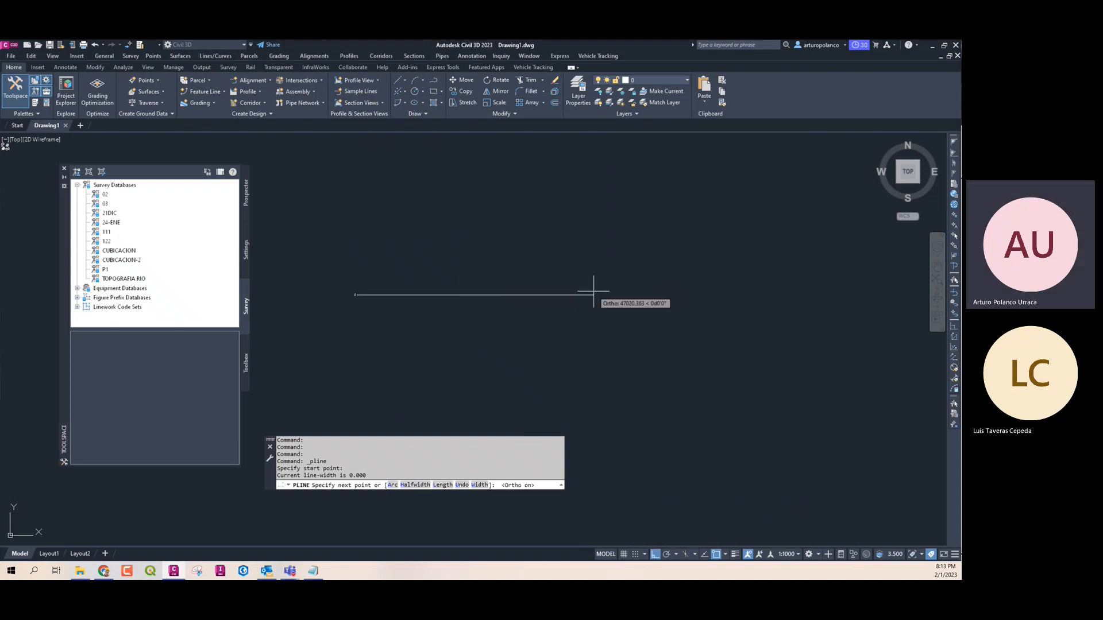
{"action": "type", "text": "400"}
{"action": "key", "text": "Return"}
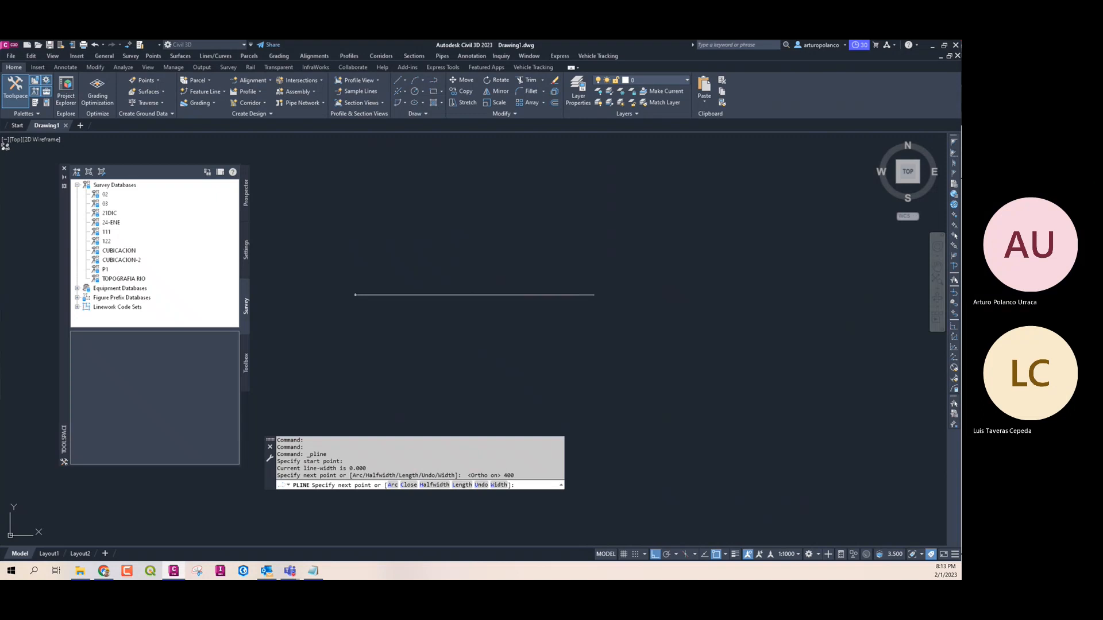
{"action": "middle_click", "coordinate": [631, 325]}
{"action": "middle_click", "coordinate": [630, 325]}
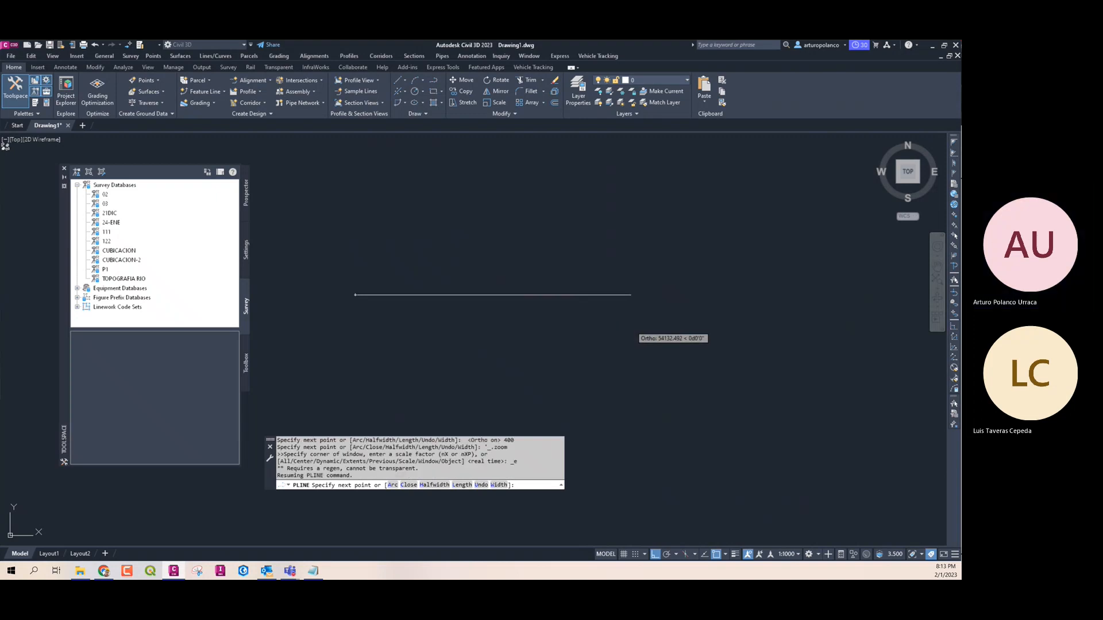
{"action": "key", "text": "Return"}
{"action": "middle_click", "coordinate": [438, 297]}
{"action": "middle_click", "coordinate": [438, 298]}
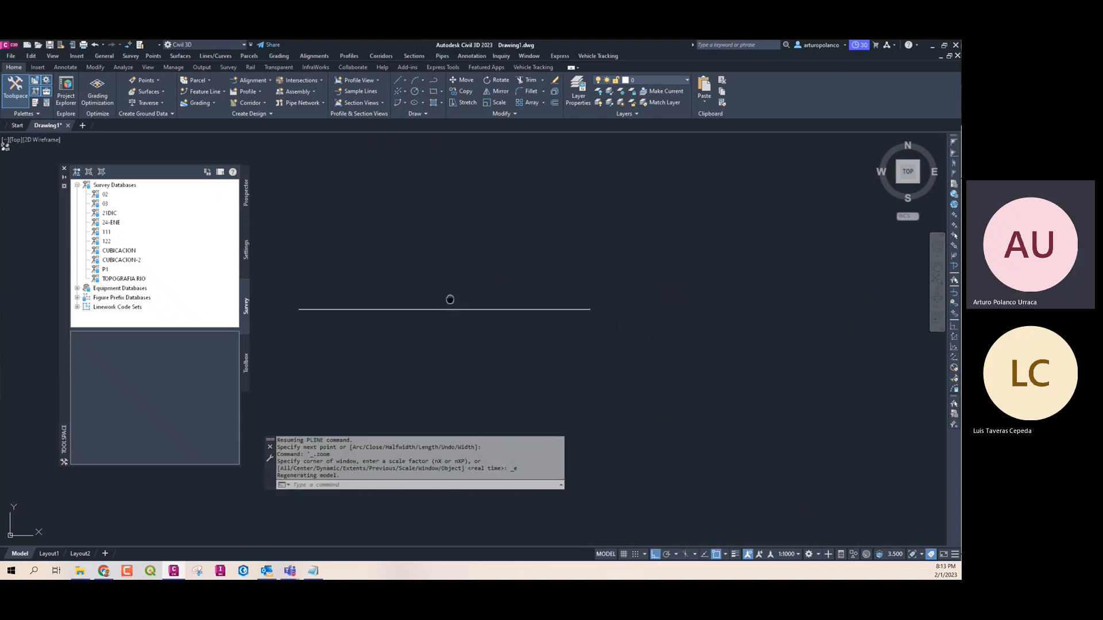
{"action": "mouse_move", "coordinate": [449, 299]}
{"action": "middle_mouse_down"}
{"action": "mouse_move", "coordinate": [499, 304]}
{"action": "mouse_move", "coordinate": [465, 303]}
{"action": "mouse_move", "coordinate": [490, 310]}
{"action": "mouse_move", "coordinate": [488, 272]}
{"action": "mouse_move", "coordinate": [418, 315]}
{"action": "middle_mouse_up"}
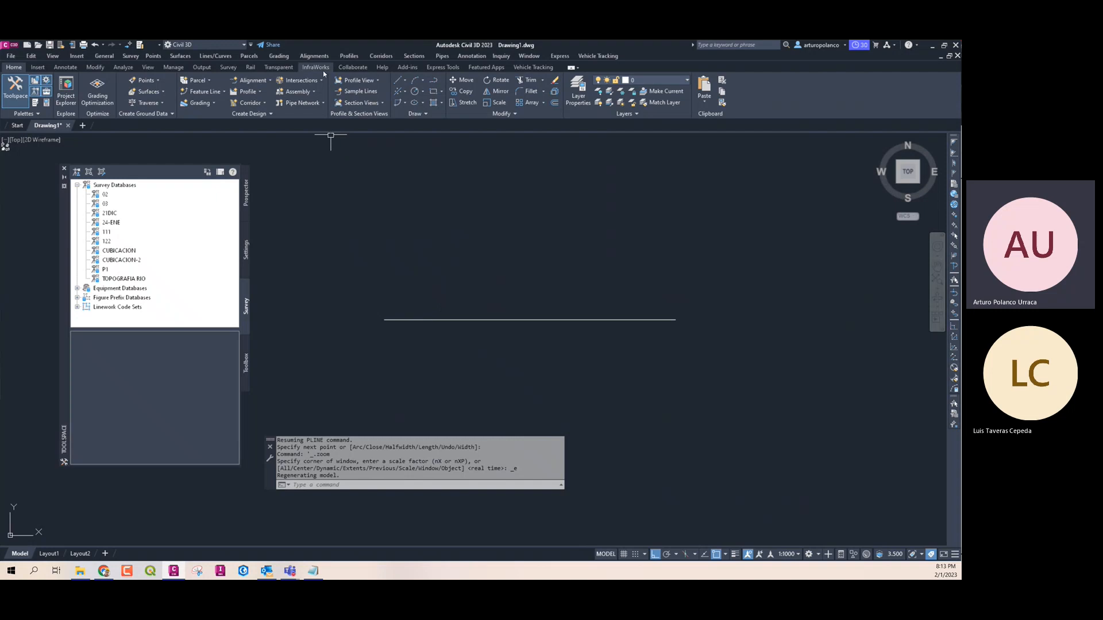
Create a centerline alignment named EJE 01 from the polyline, keeping its direction and applying a label set that shows the stations
{"action": "left_click", "coordinate": [315, 55]}
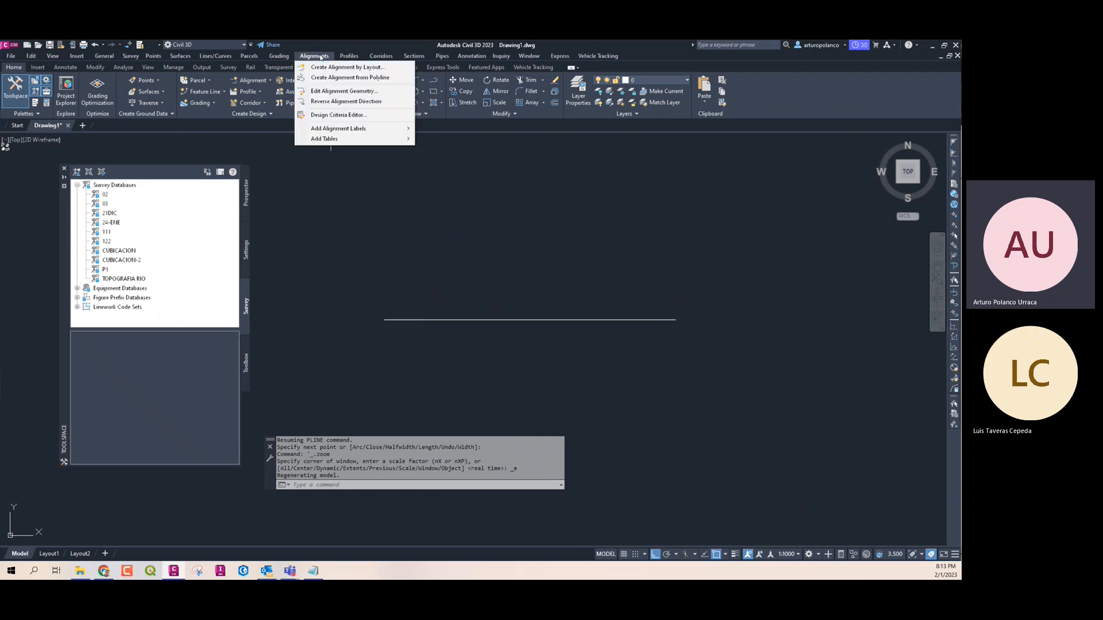
{"action": "left_click", "coordinate": [347, 78]}
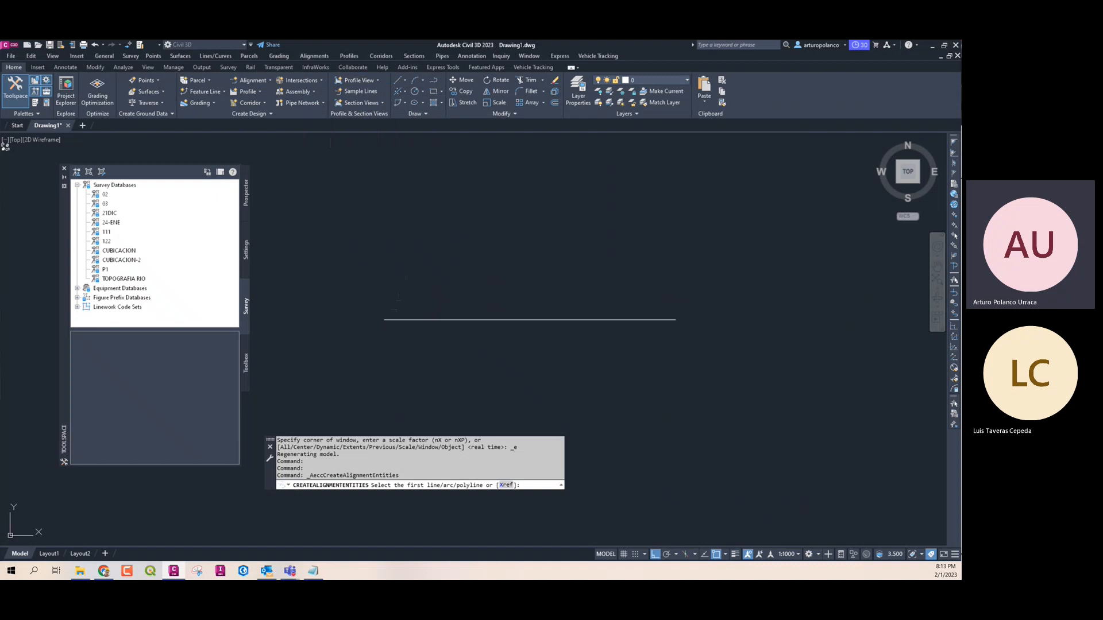
{"action": "left_click", "coordinate": [395, 320]}
{"action": "key", "text": "Return"}
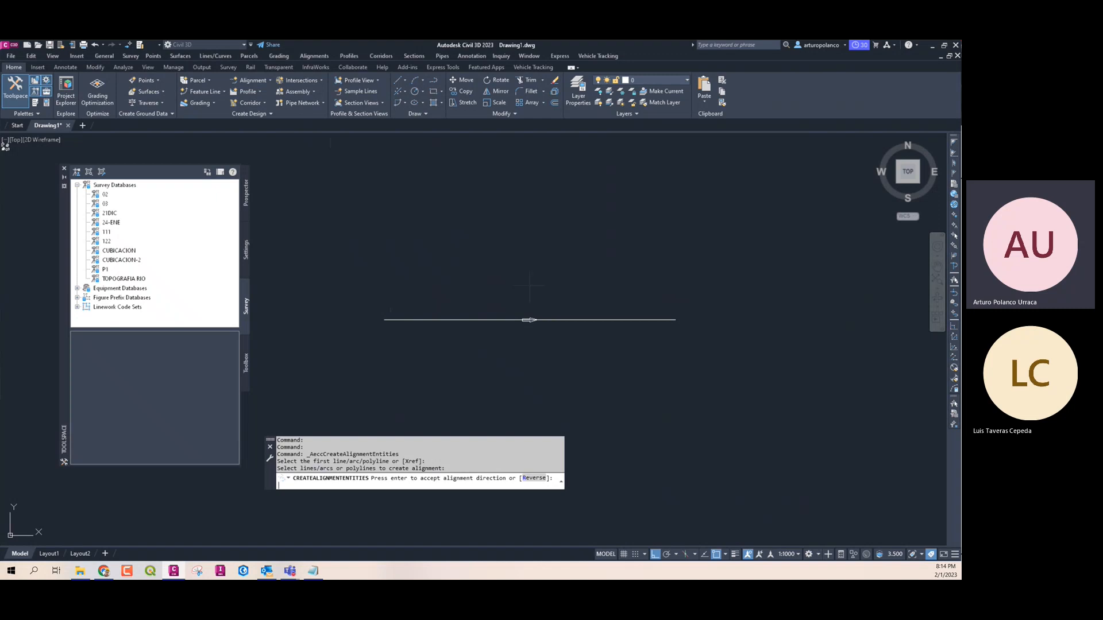
{"action": "key", "text": "Return"}
{"action": "triple_click", "coordinate": [745, 164]}
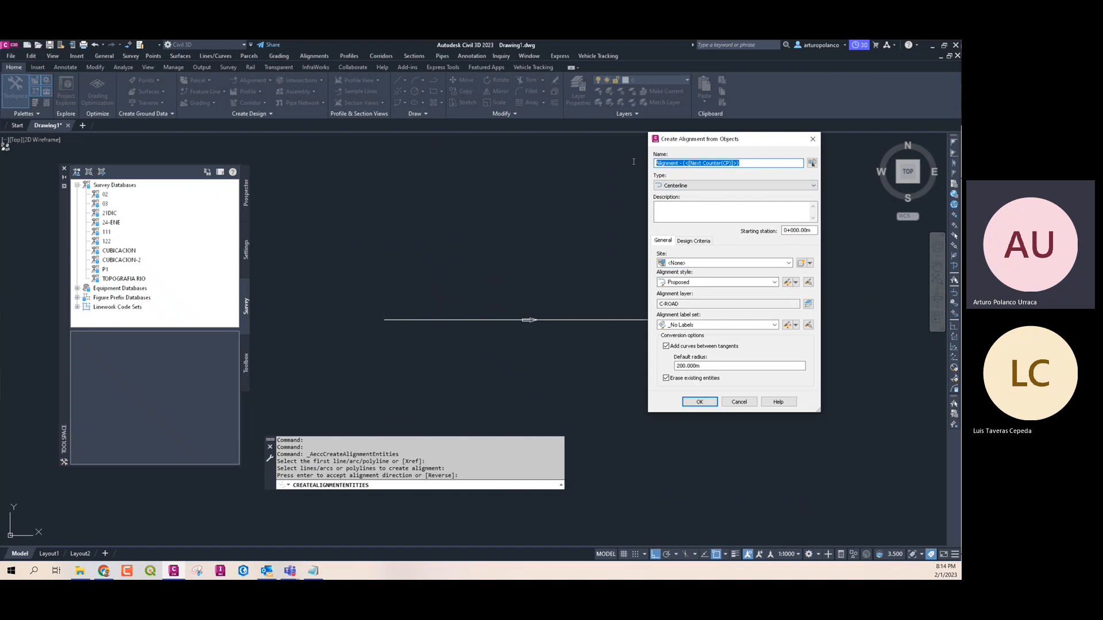
{"action": "type", "text": "ej"}
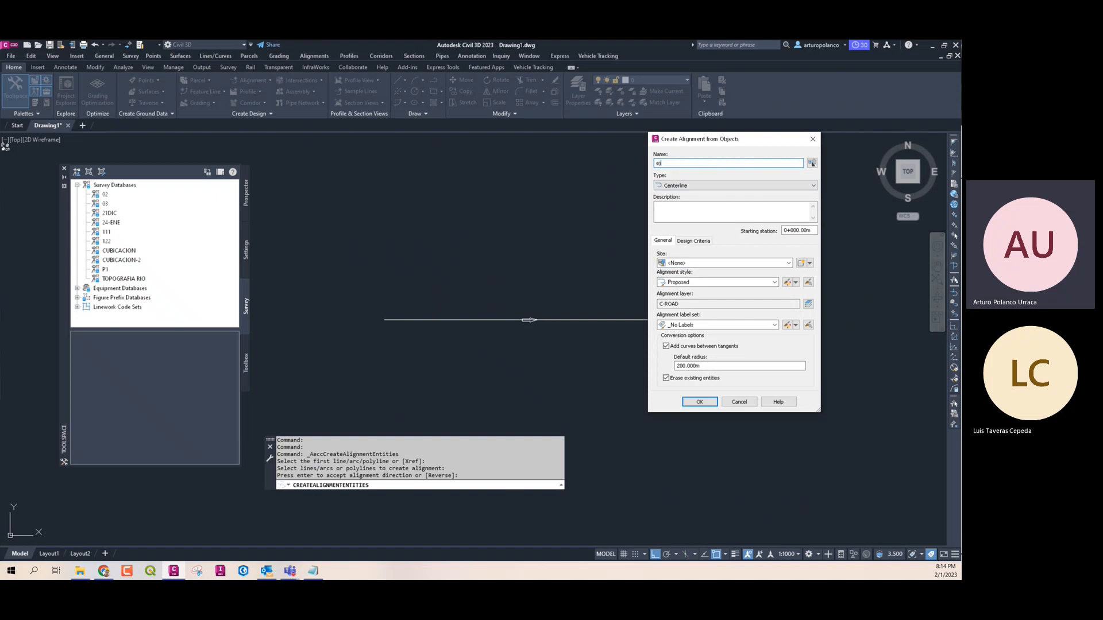
{"action": "type", "text": "e EJE 01"}
{"action": "left_click", "coordinate": [692, 325]}
{"action": "left_click", "coordinate": [692, 347]}
{"action": "left_click", "coordinate": [699, 402]}
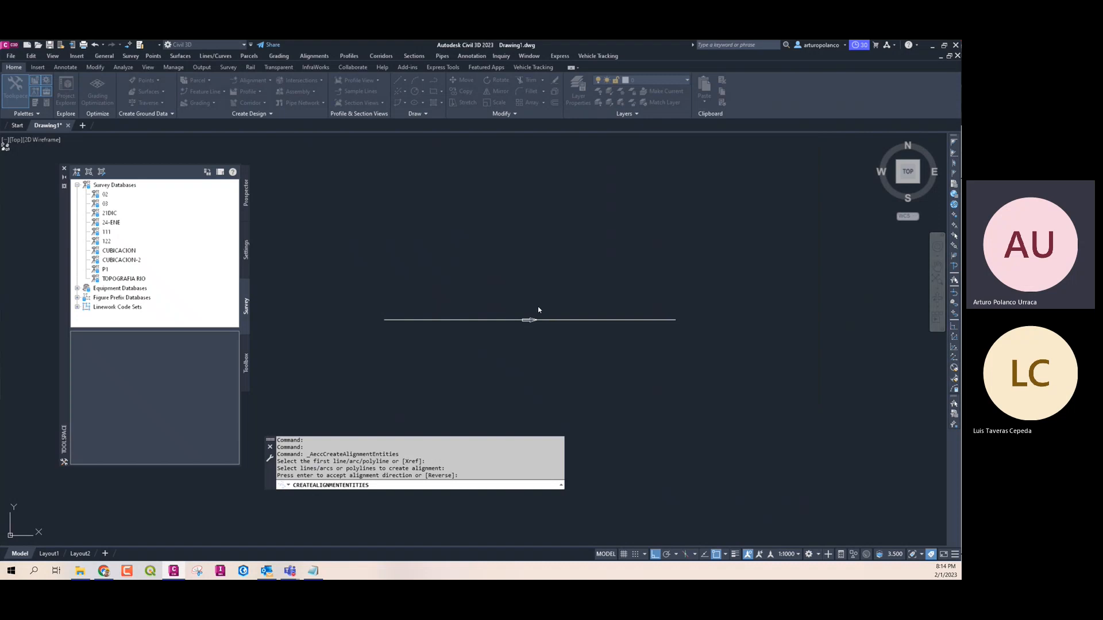
{"action": "scroll", "coordinate": [462, 287], "scroll_direction": "up", "scroll_amount": 3}
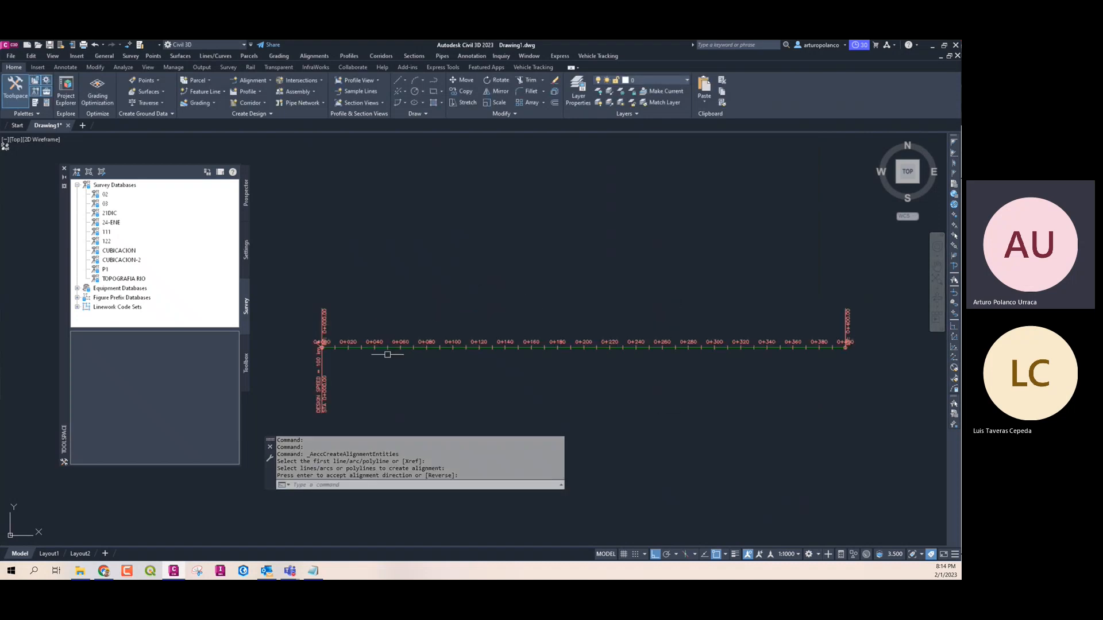
{"action": "middle_click_drag", "start_coordinate": [459, 347], "coordinate": [478, 342]}
{"action": "middle_click_drag", "start_coordinate": [506, 296], "coordinate": [490, 312]}
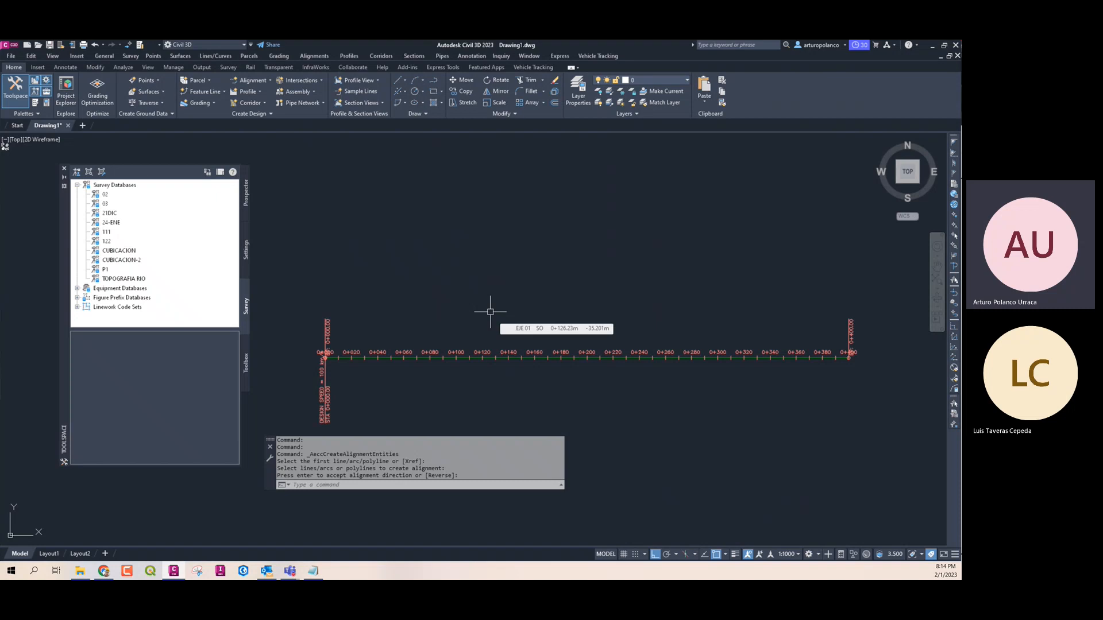
{"action": "left_click", "coordinate": [180, 56]}
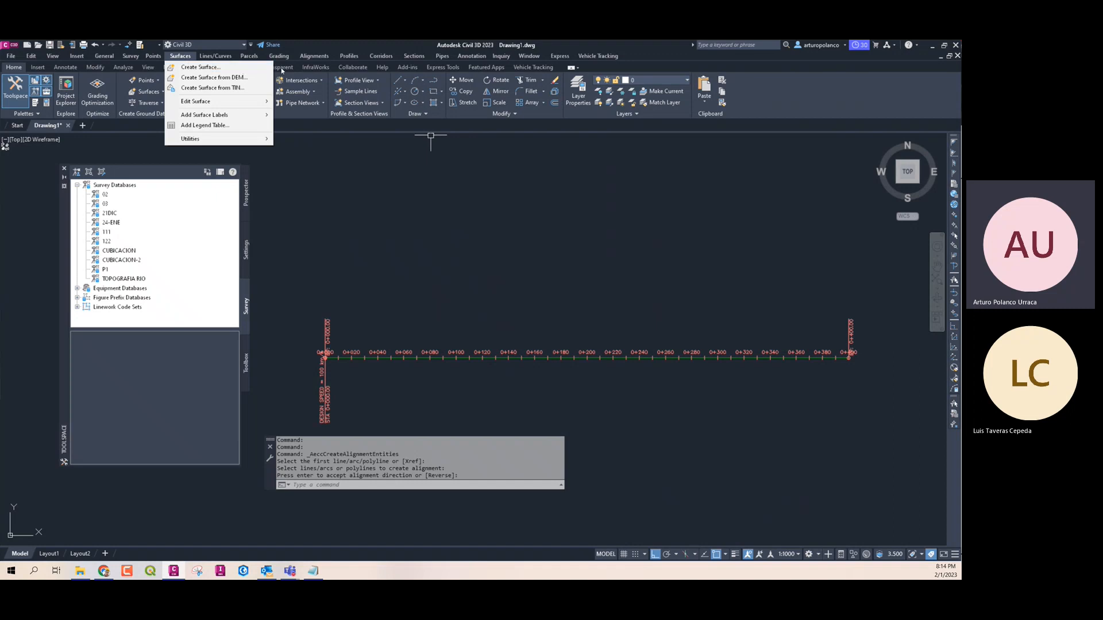
{"action": "mouse_move", "coordinate": [325, 56]}
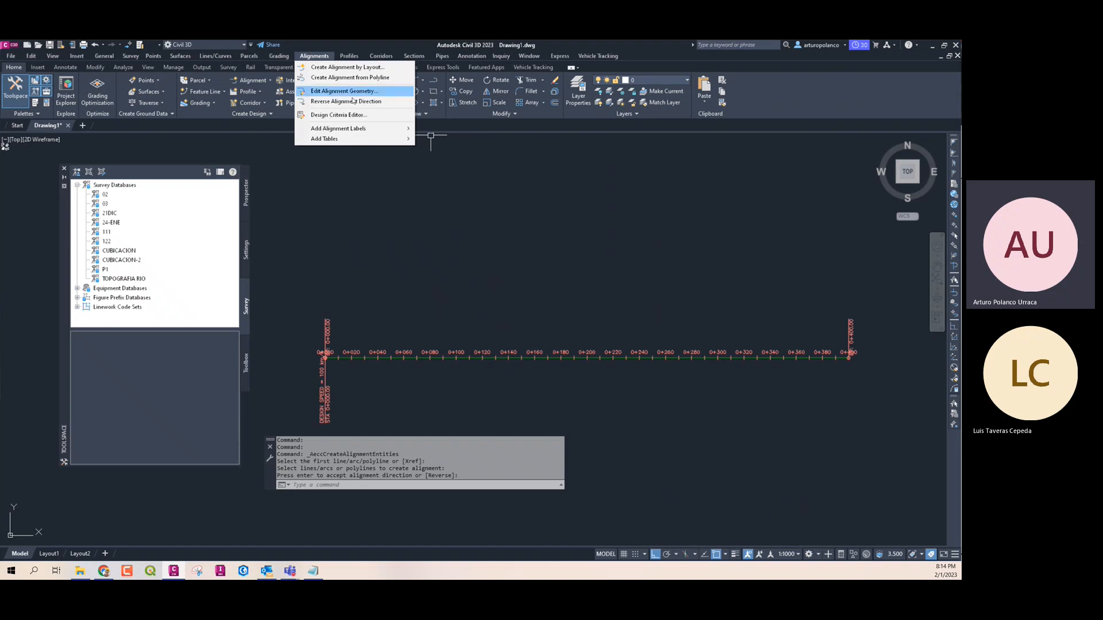
{"action": "left_click", "coordinate": [181, 56]}
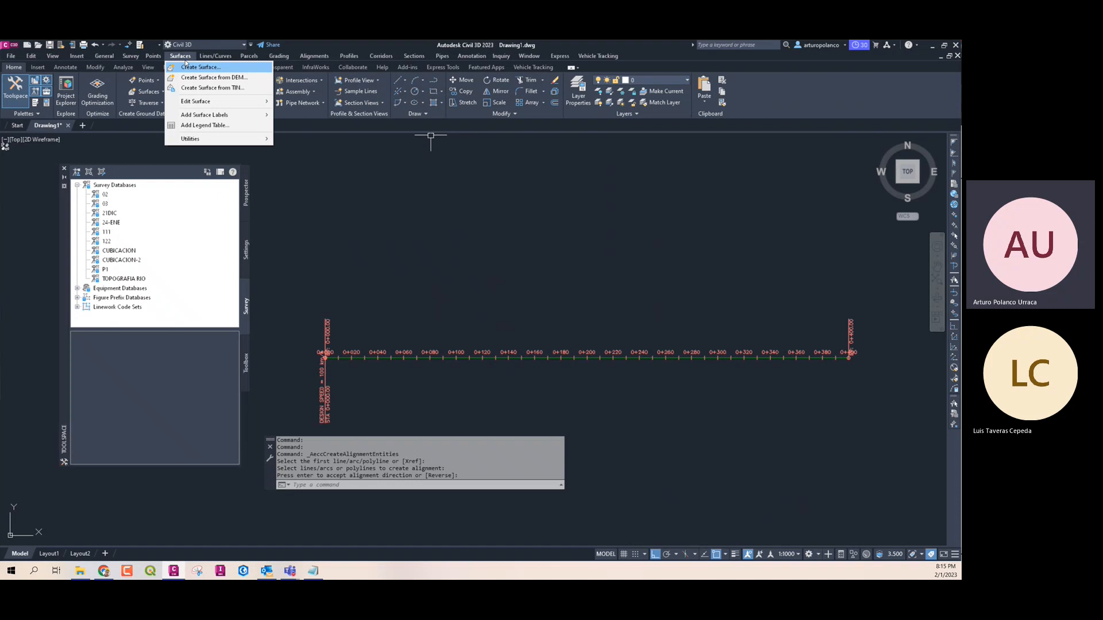
Start creating alignment points by importing from file and open secciones_transversales_manual.txt from the Downloads folder
{"action": "mouse_move", "coordinate": [151, 56]}
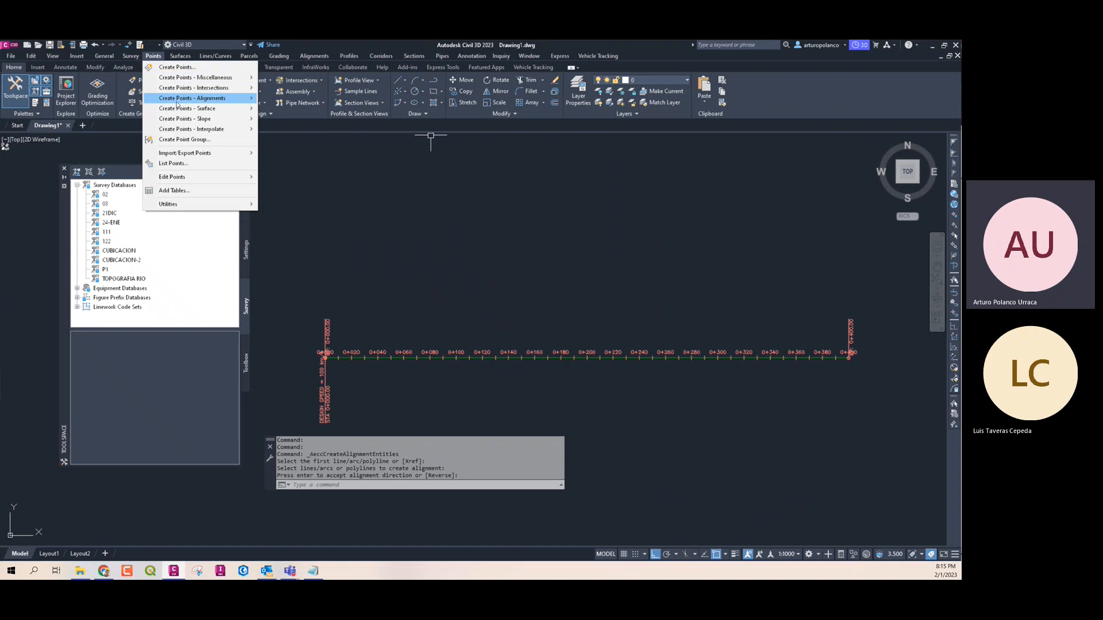
{"action": "mouse_move", "coordinate": [176, 101]}
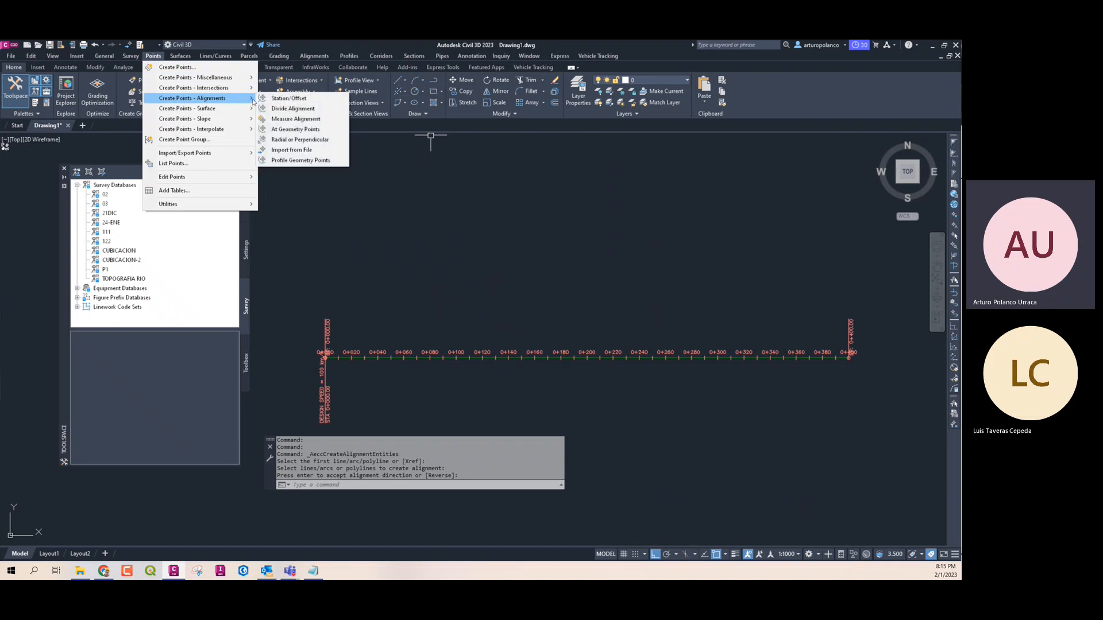
{"action": "left_click", "coordinate": [303, 151]}
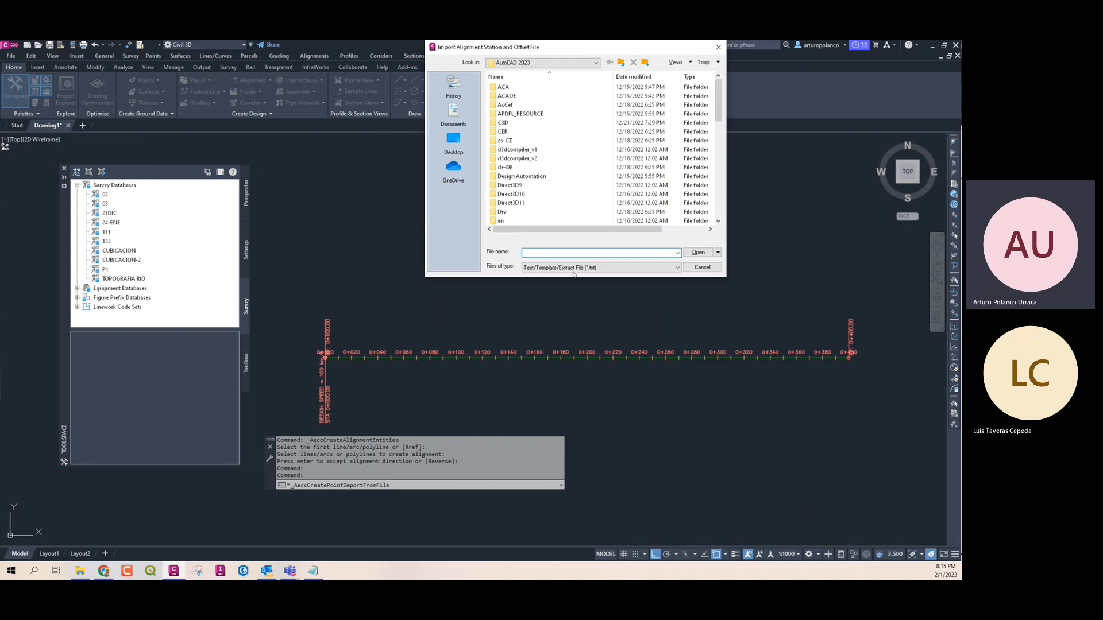
{"action": "left_click", "coordinate": [594, 63]}
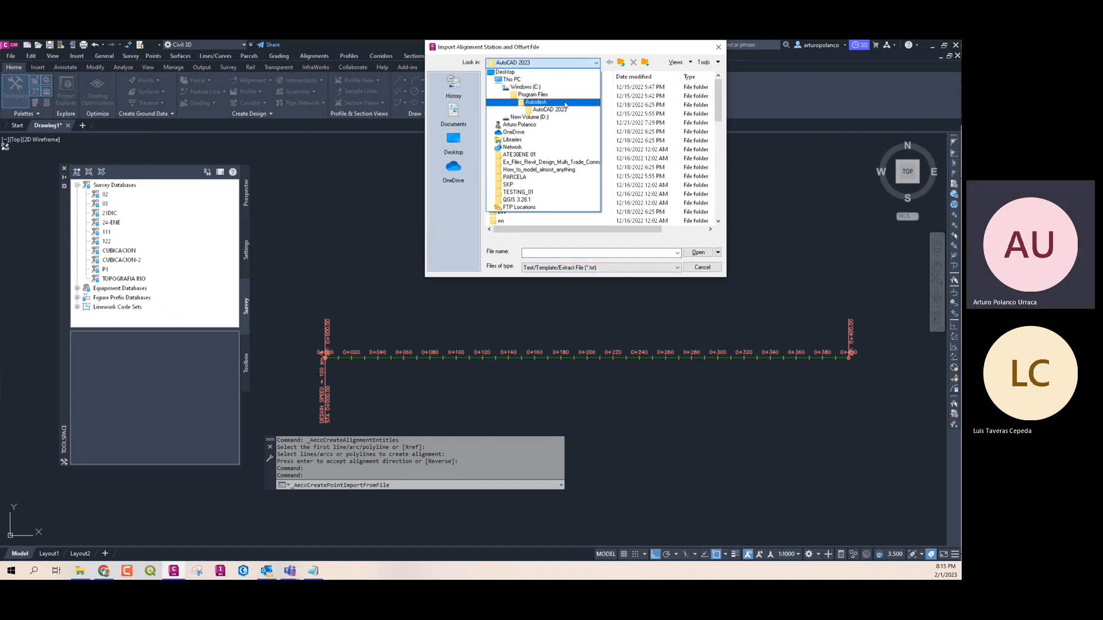
{"action": "left_click", "coordinate": [521, 127]}
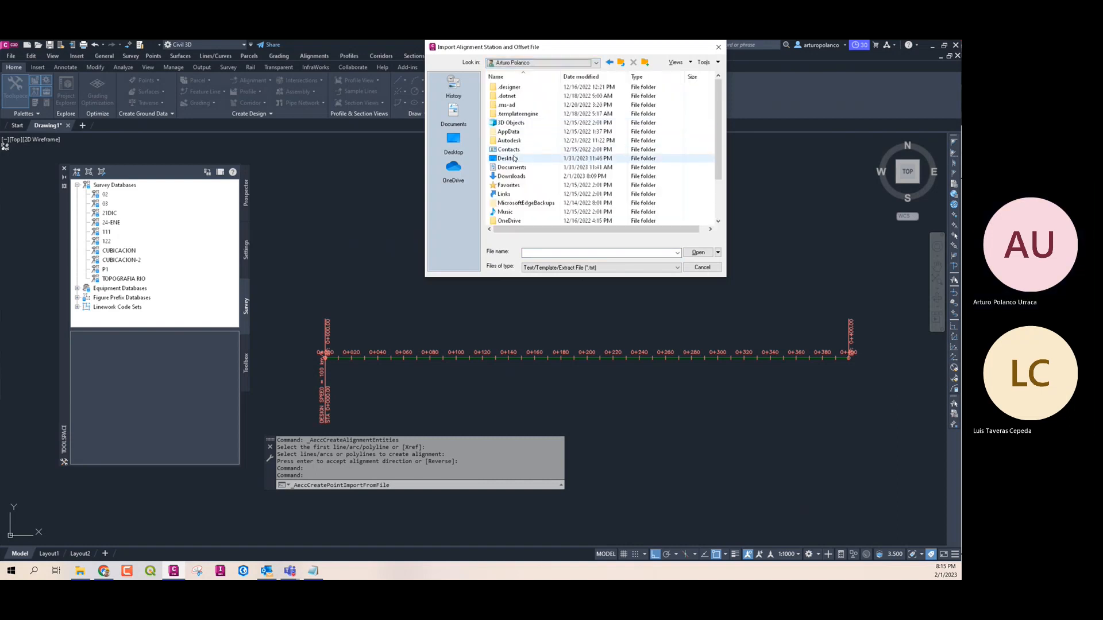
{"action": "double_click", "coordinate": [515, 176]}
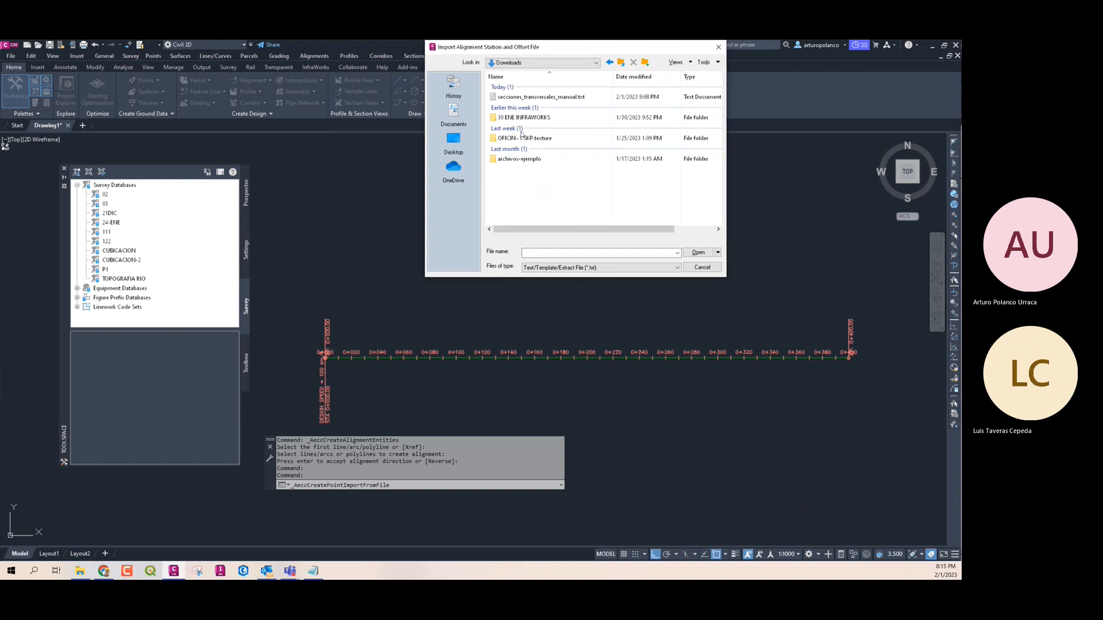
{"action": "left_click", "coordinate": [520, 97]}
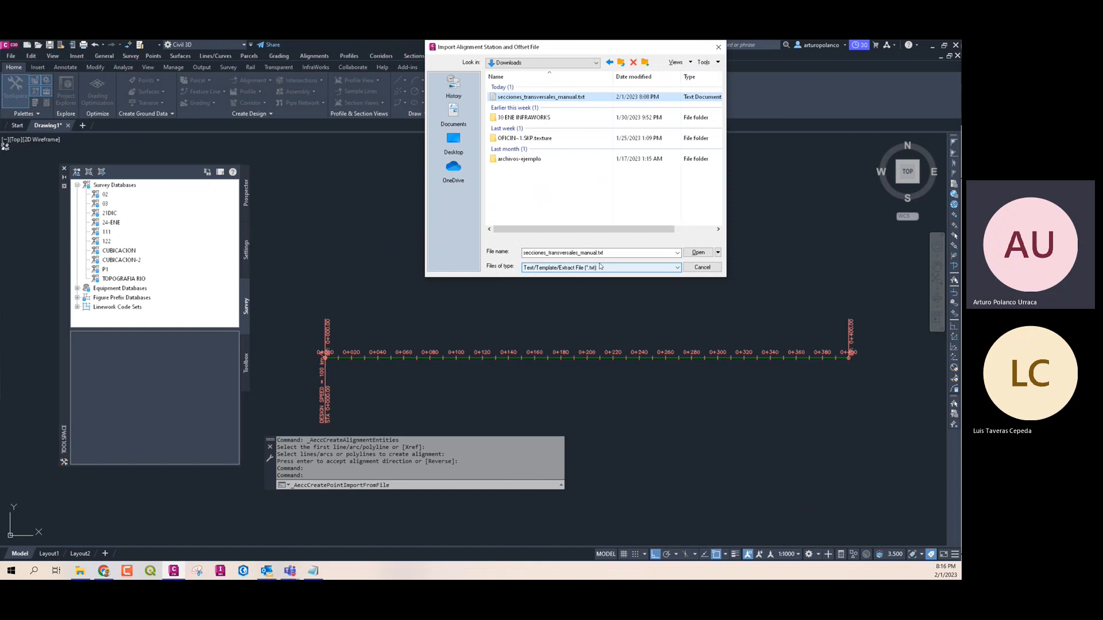
{"action": "left_click", "coordinate": [697, 253]}
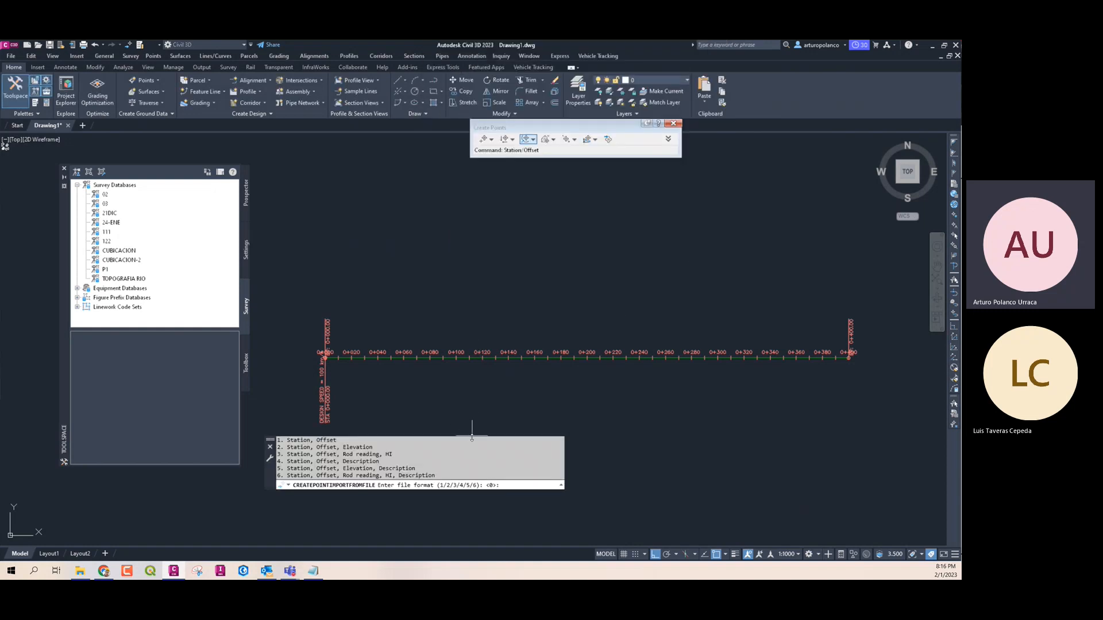
Compare the listed import formats with the columns of the text file and choose format 2, Station, Offset, Elevation
{"action": "left_click_drag", "start_coordinate": [472, 436], "coordinate": [470, 367]}
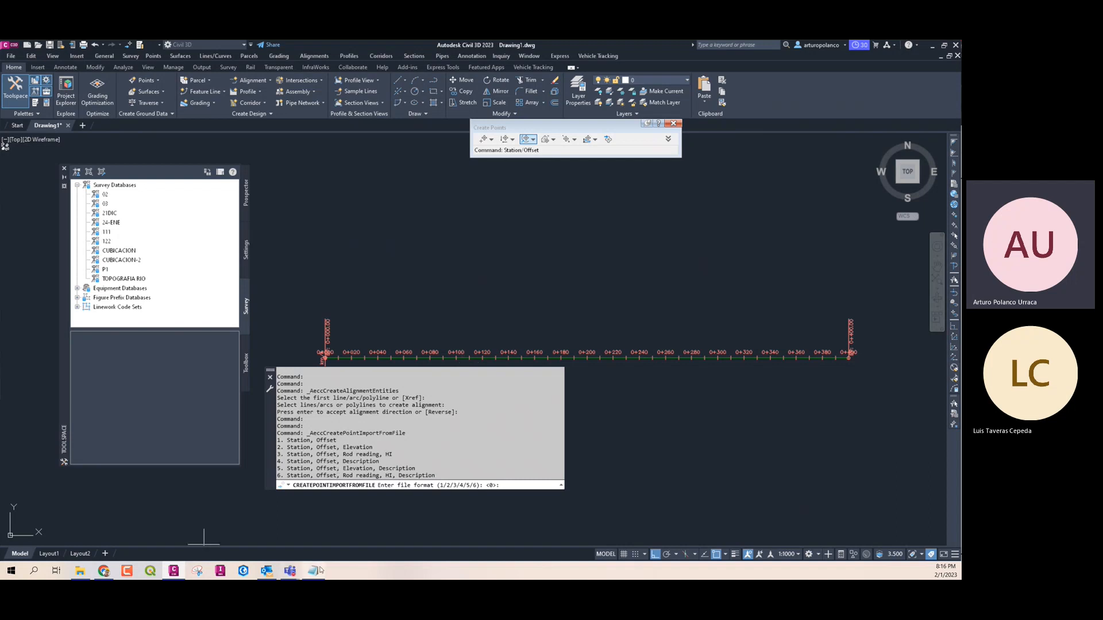
{"action": "mouse_move", "coordinate": [321, 570]}
{"action": "left_click", "coordinate": [325, 544]}
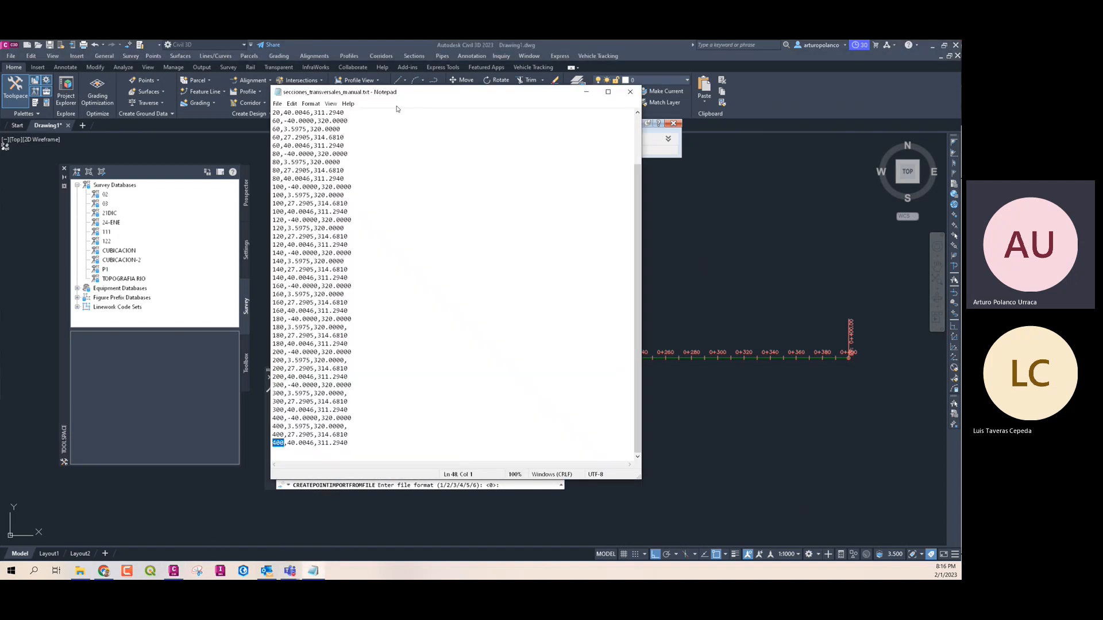
{"action": "left_click_drag", "start_coordinate": [402, 90], "coordinate": [663, 146]}
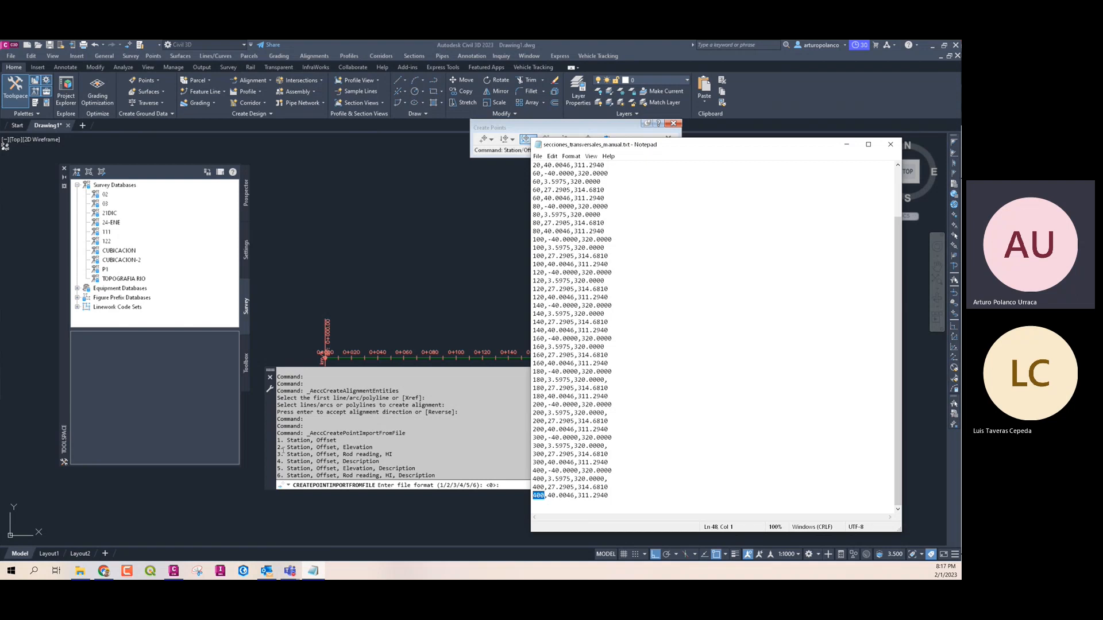
{"action": "left_click", "coordinate": [890, 144]}
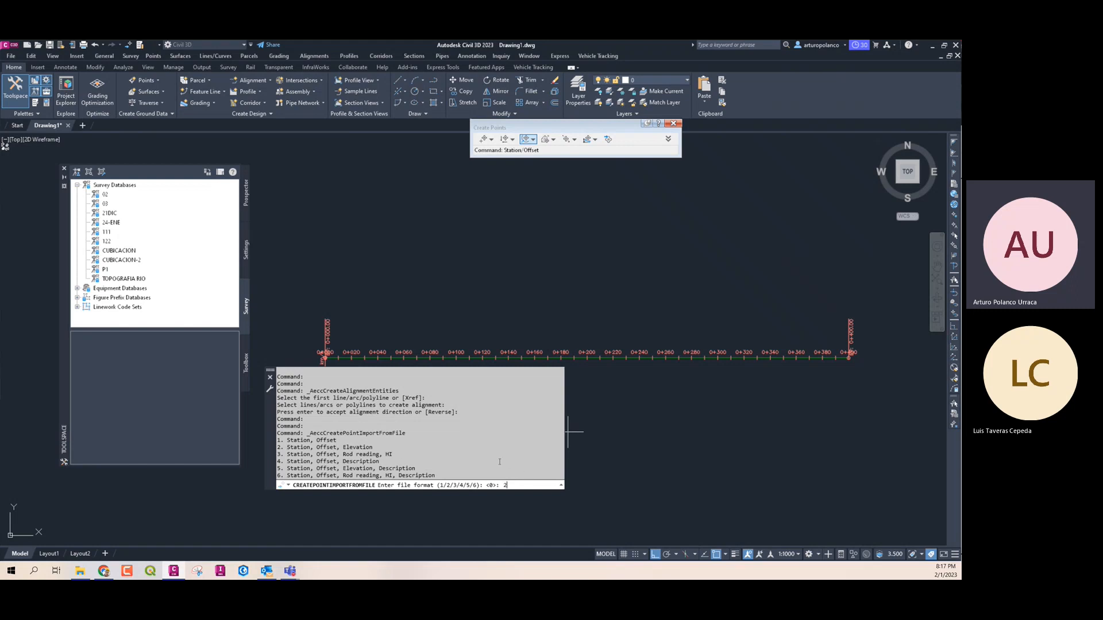
{"action": "key", "text": "Return"}
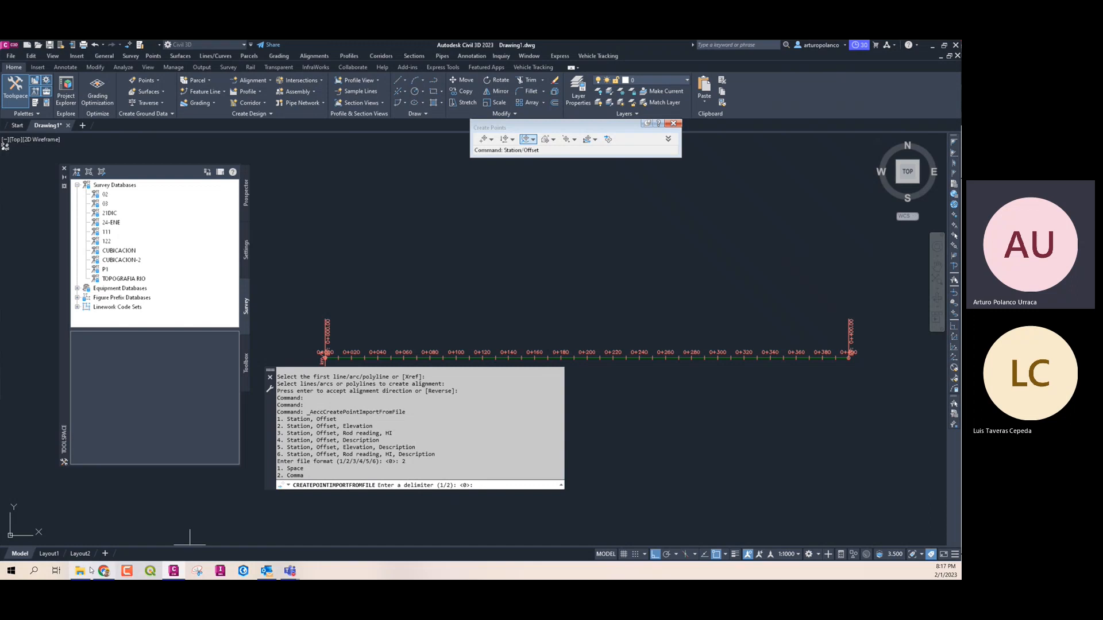
Reopen secciones_transversales_manual.txt in Notepad to check its separator, close it and set the import delimiter to option 2, Comma
{"action": "mouse_move", "coordinate": [85, 572]}
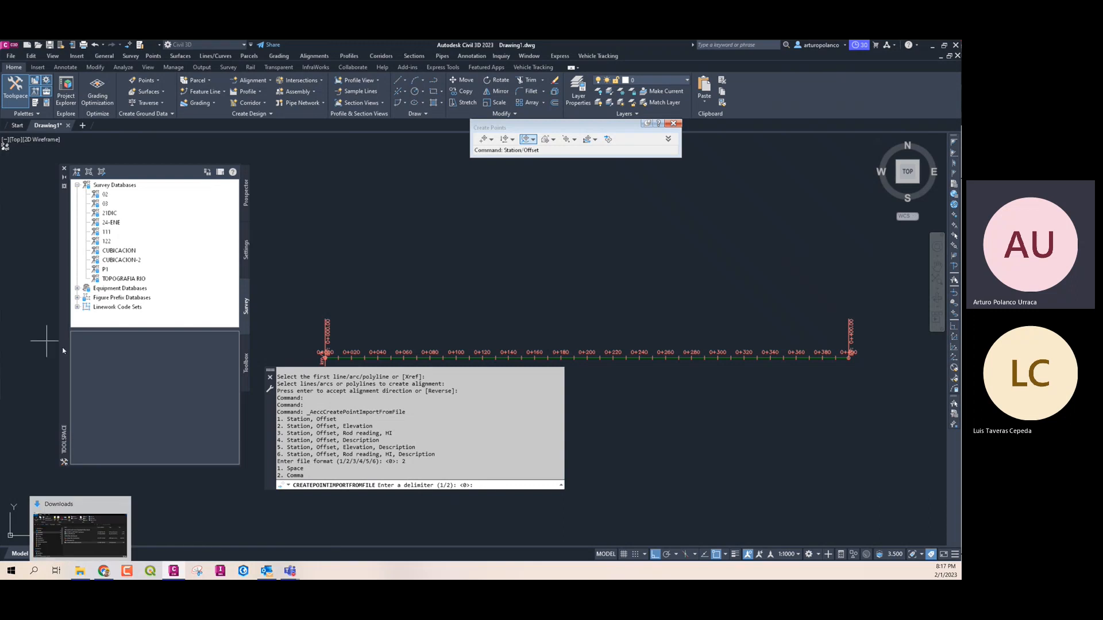
{"action": "left_click", "coordinate": [80, 537]}
{"action": "right_click", "coordinate": [400, 294]}
{"action": "mouse_move", "coordinate": [381, 352]}
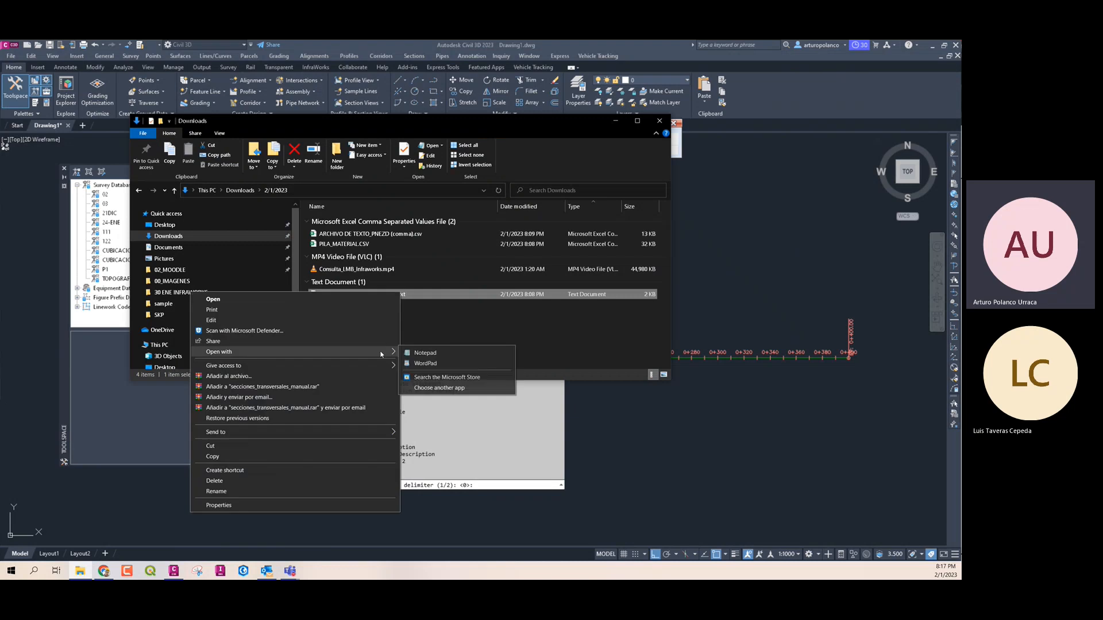
{"action": "left_click", "coordinate": [423, 353]}
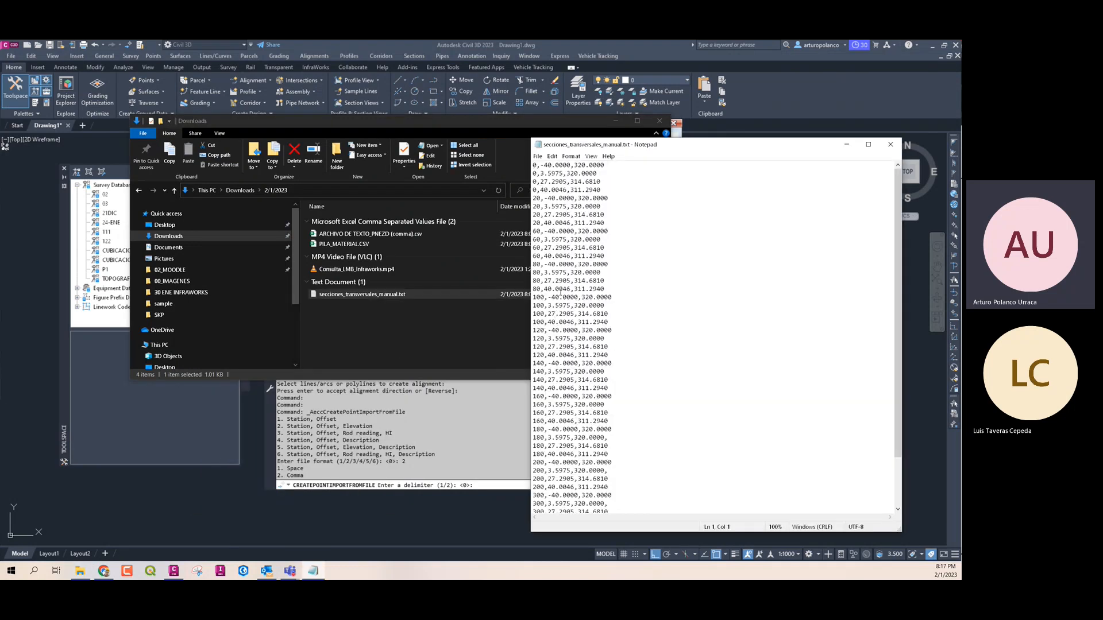
{"action": "left_click", "coordinate": [891, 145]}
{"action": "left_click", "coordinate": [462, 481]}
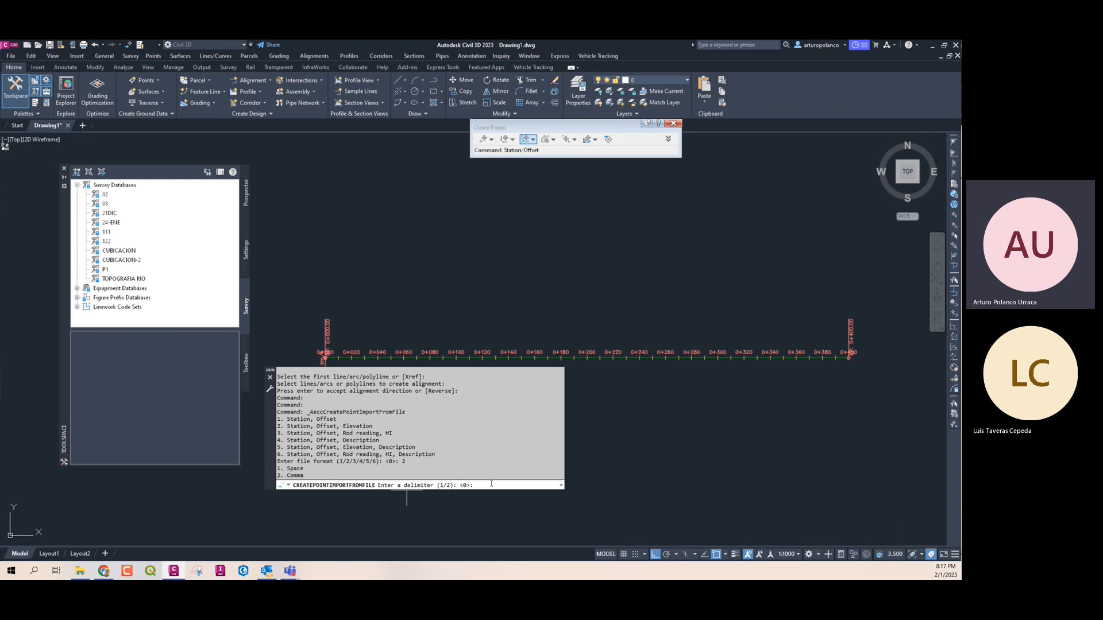
{"action": "type", "text": "2"}
{"action": "key", "text": "Return"}
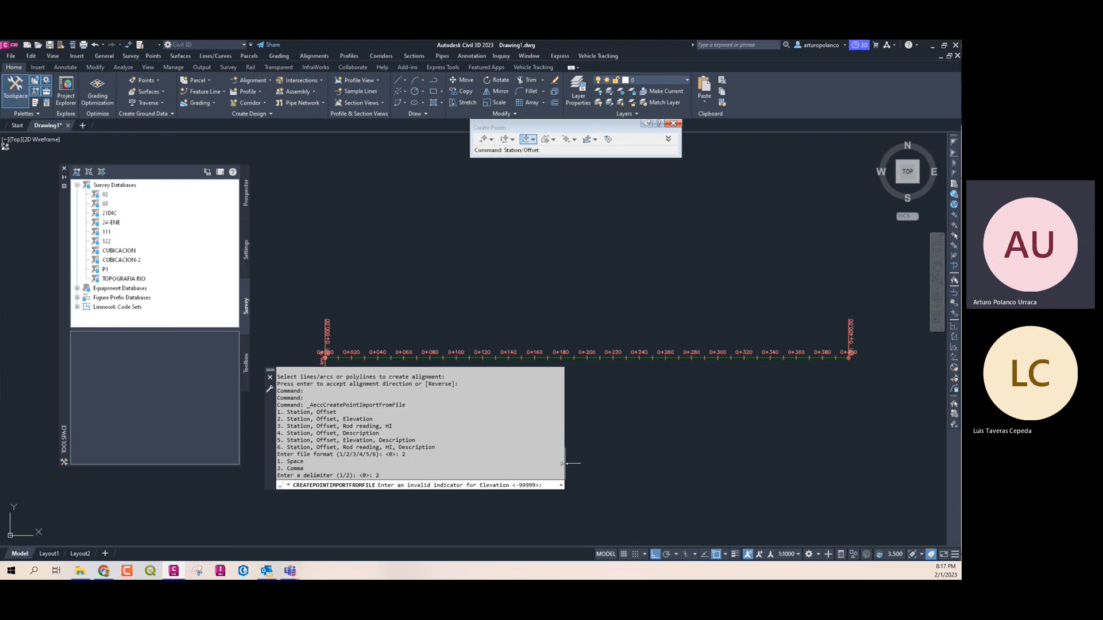
Accept -99999 as the invalid indicator for elevation and station offset, and select the horizontal alignment to import the cross-section points
{"action": "left_click_drag", "start_coordinate": [564, 461], "coordinate": [692, 461]}
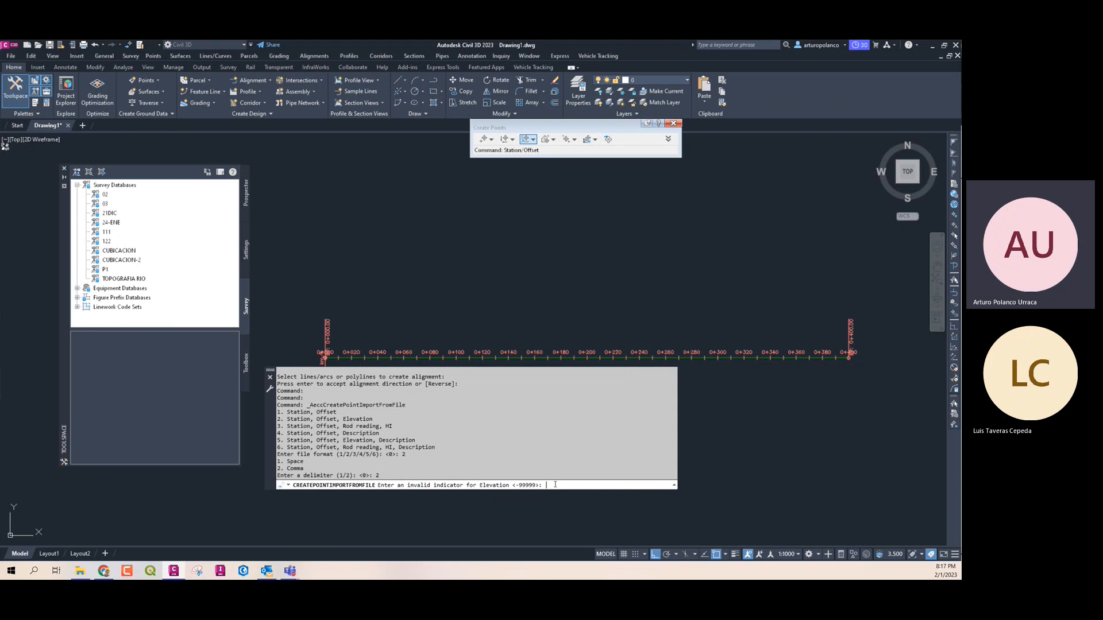
{"action": "key", "text": "Return"}
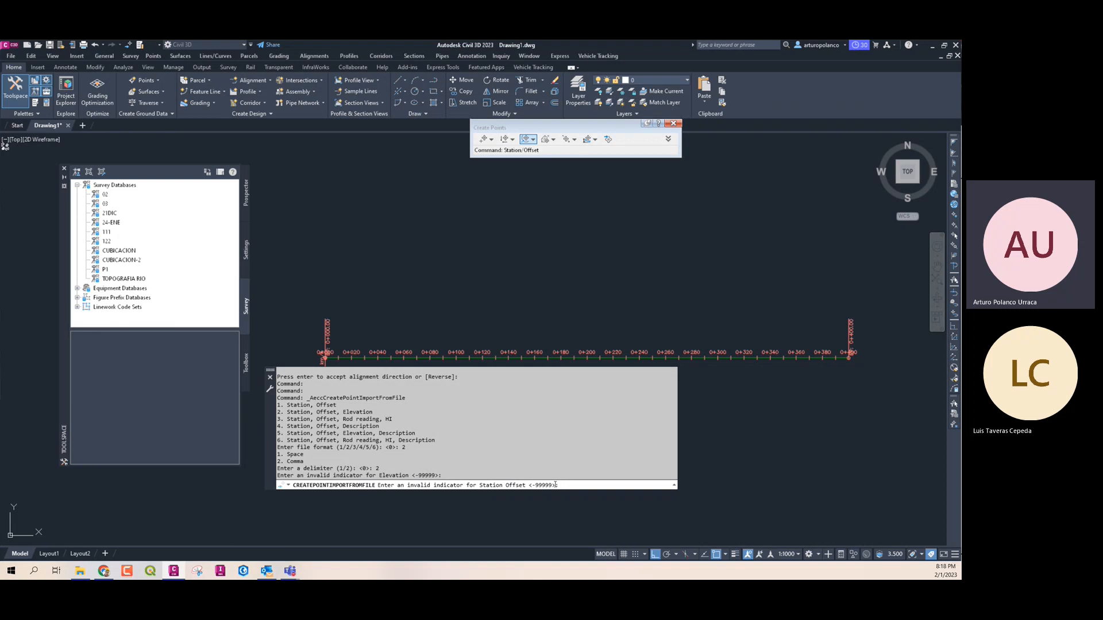
{"action": "key", "text": "Return"}
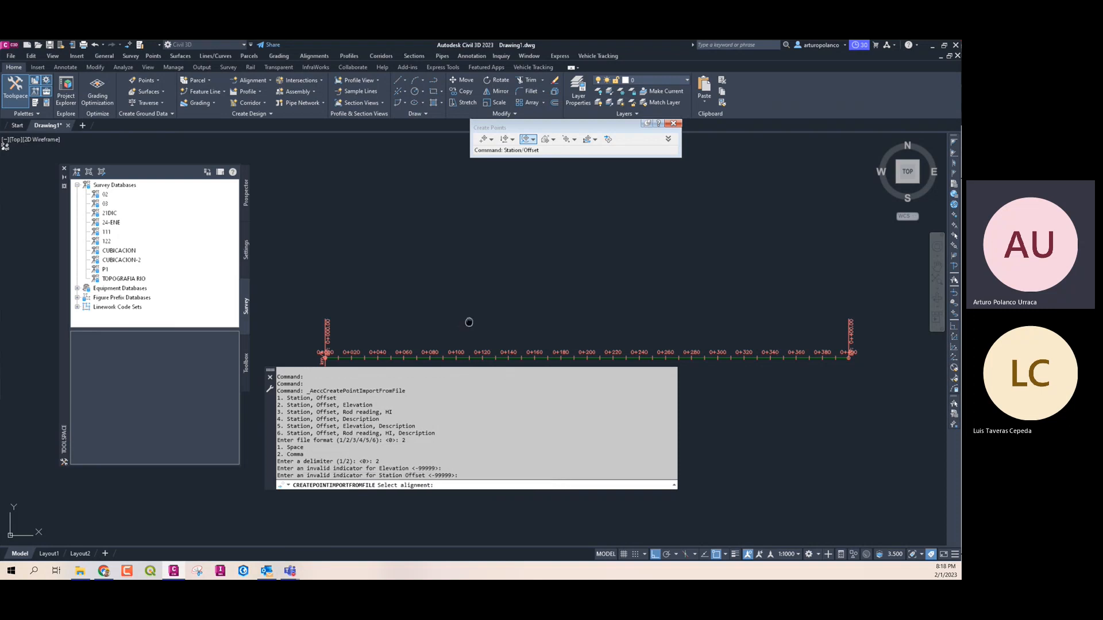
{"action": "scroll", "coordinate": [466, 322], "scroll_direction": "up", "scroll_amount": 5}
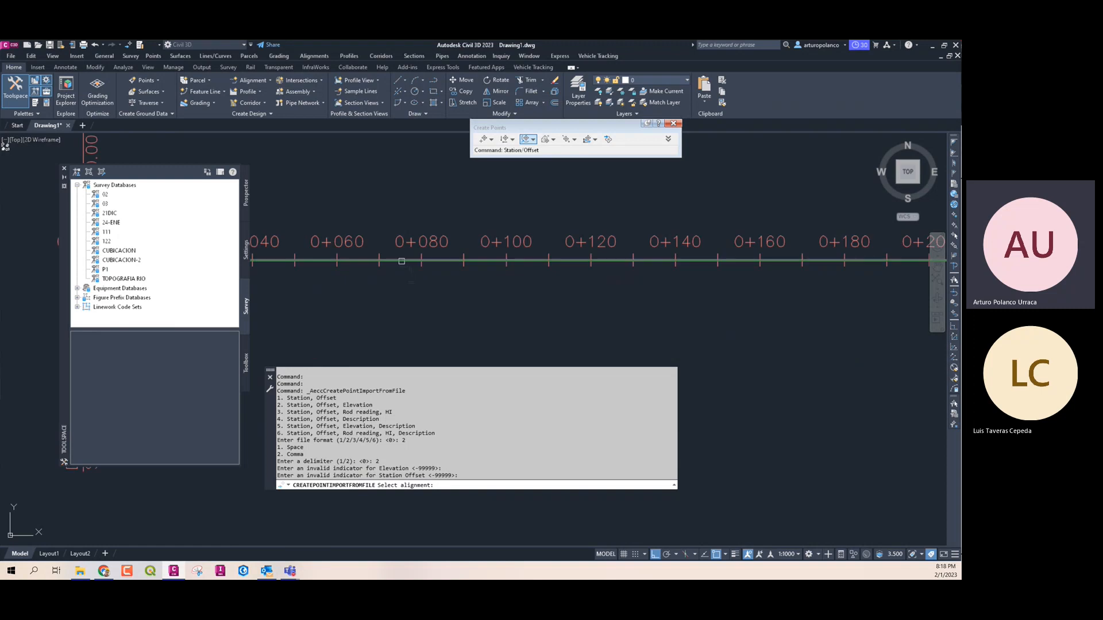
{"action": "left_click", "coordinate": [402, 261]}
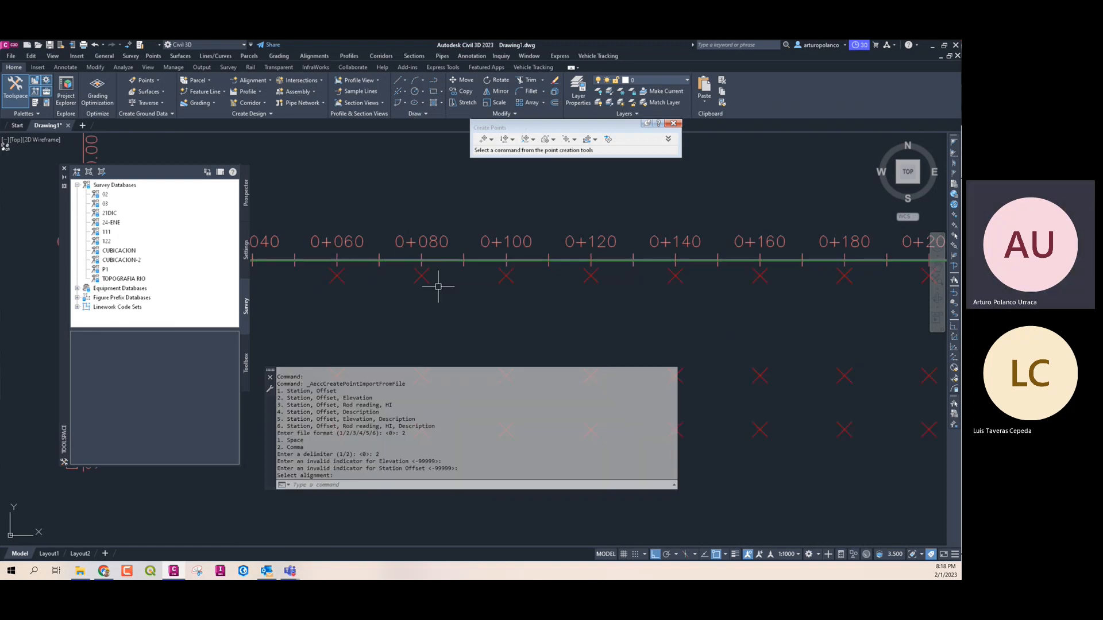
{"action": "scroll", "coordinate": [438, 283], "scroll_direction": "down", "scroll_amount": 5}
{"action": "middle_click_drag", "start_coordinate": [492, 282], "coordinate": [455, 276]}
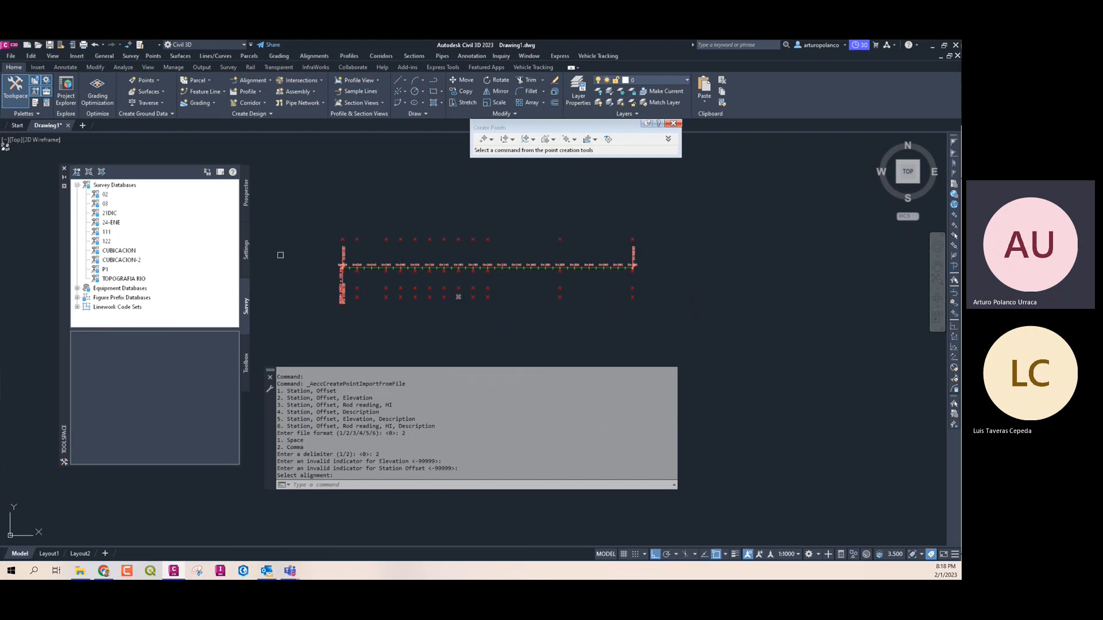
Set the point label style of the _All Points group to Point#-Elevation-Description
{"action": "left_click", "coordinate": [246, 196]}
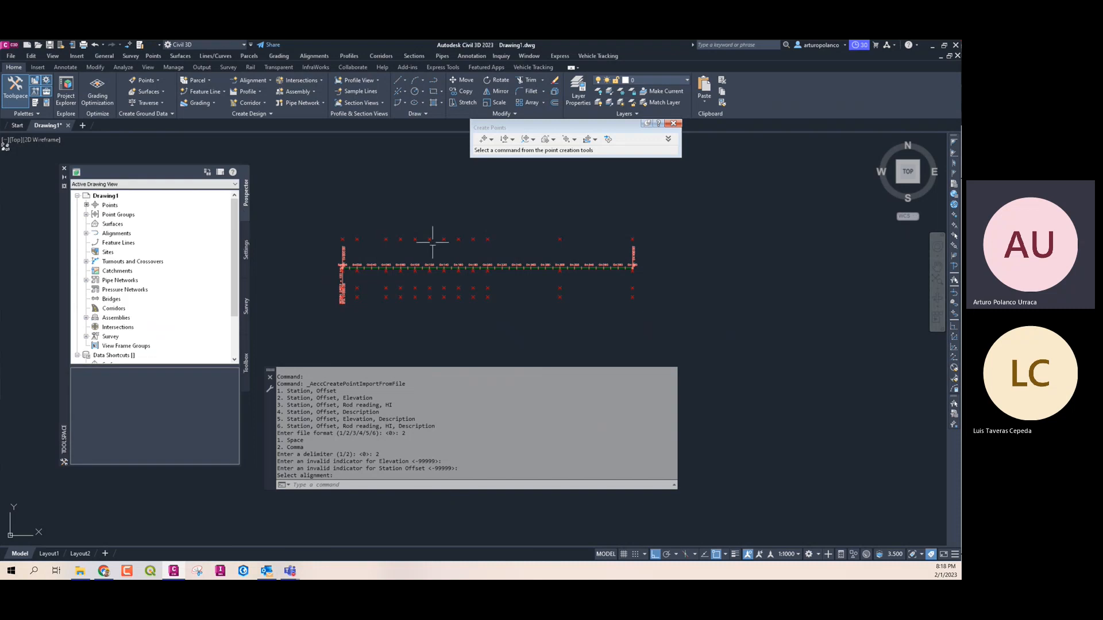
{"action": "mouse_move", "coordinate": [440, 262]}
{"action": "middle_mouse_down"}
{"action": "mouse_move", "coordinate": [457, 274]}
{"action": "mouse_move", "coordinate": [438, 266]}
{"action": "middle_mouse_up"}
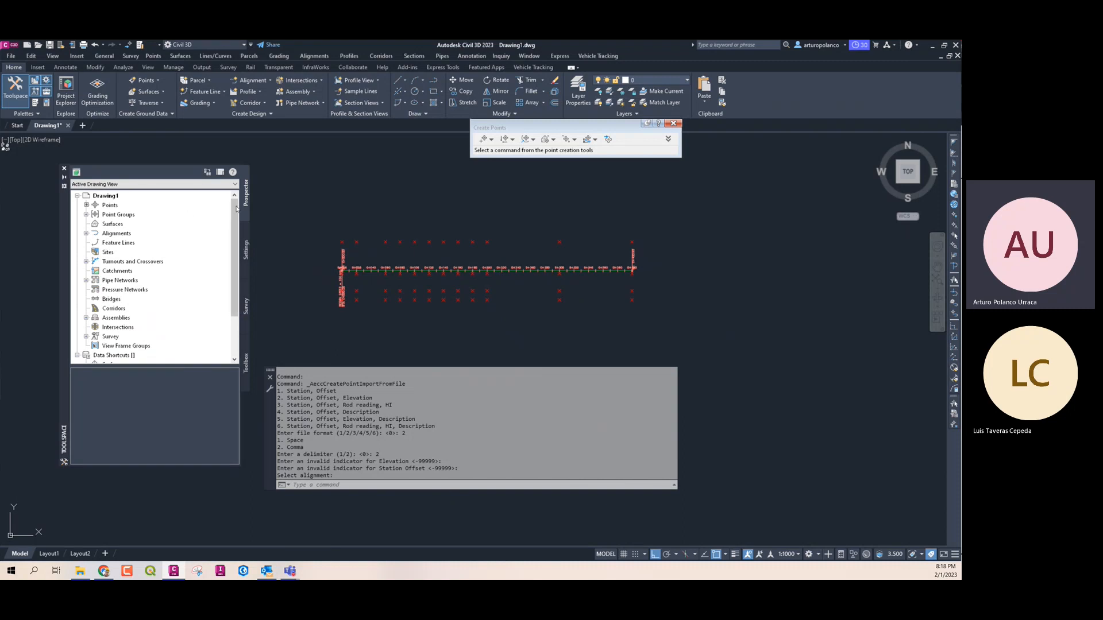
{"action": "left_click", "coordinate": [86, 215]}
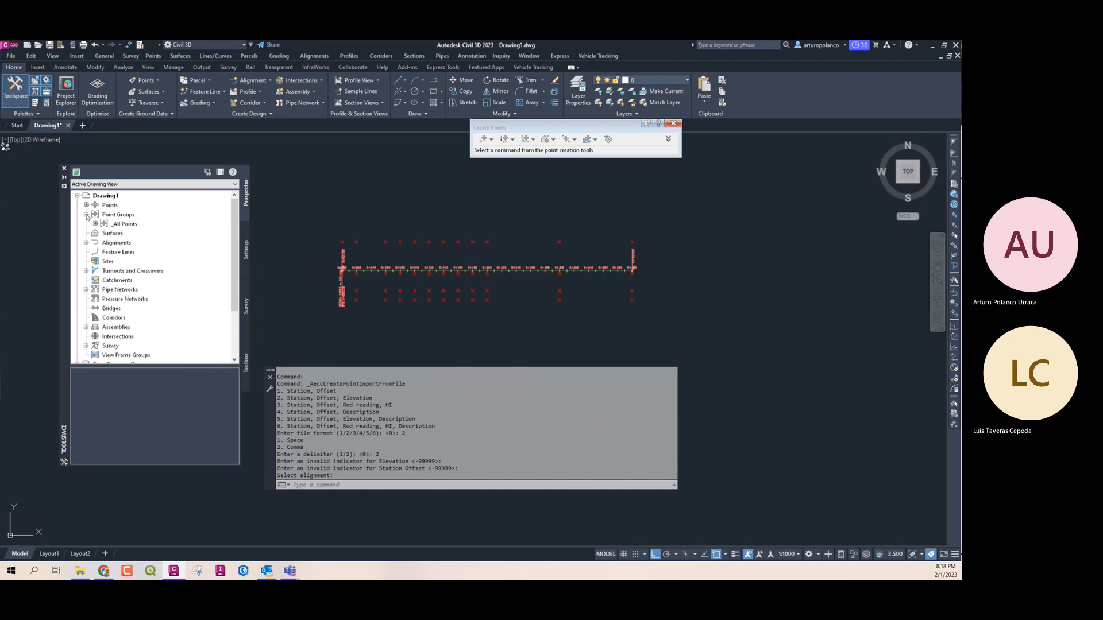
{"action": "right_click", "coordinate": [131, 225]}
{"action": "left_click", "coordinate": [158, 231]}
{"action": "left_click", "coordinate": [159, 230]}
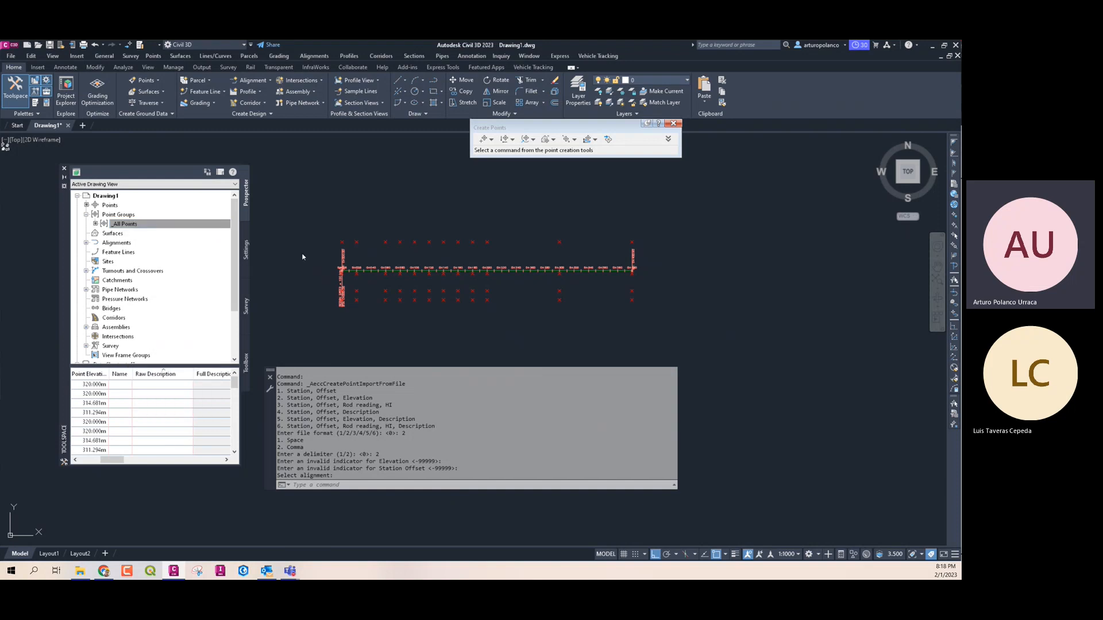
{"action": "left_click", "coordinate": [603, 246]}
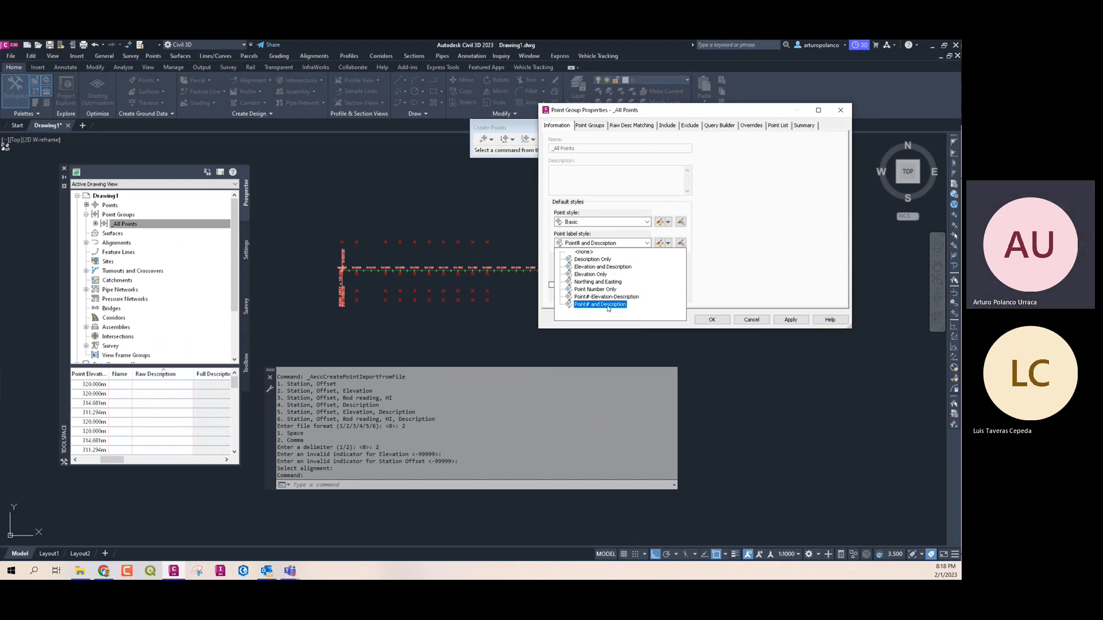
{"action": "left_click", "coordinate": [610, 297]}
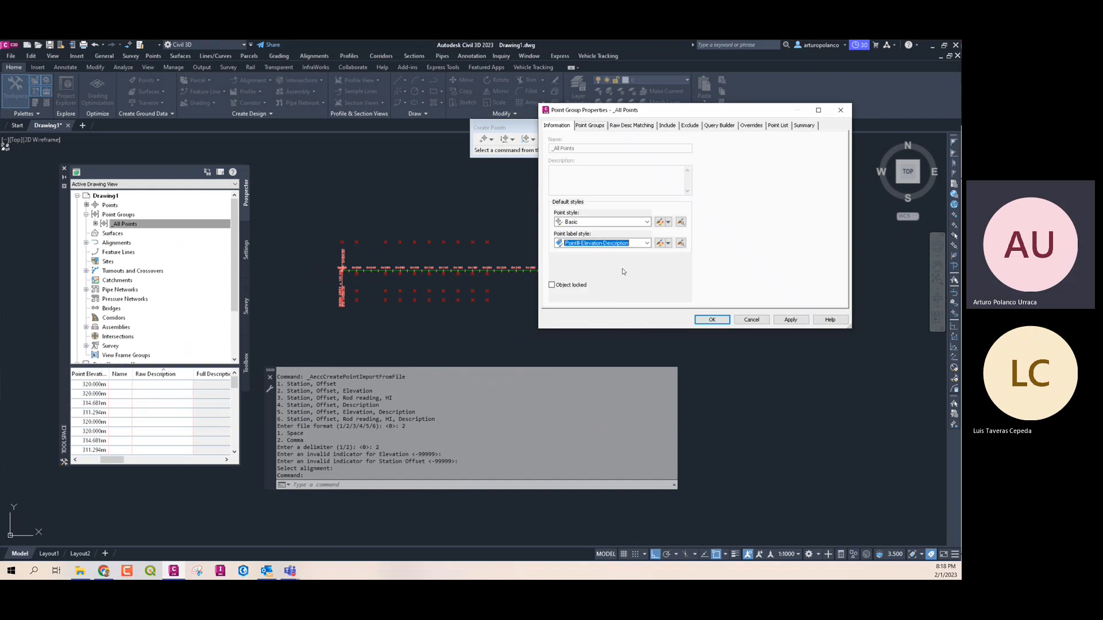
{"action": "left_click", "coordinate": [711, 320]}
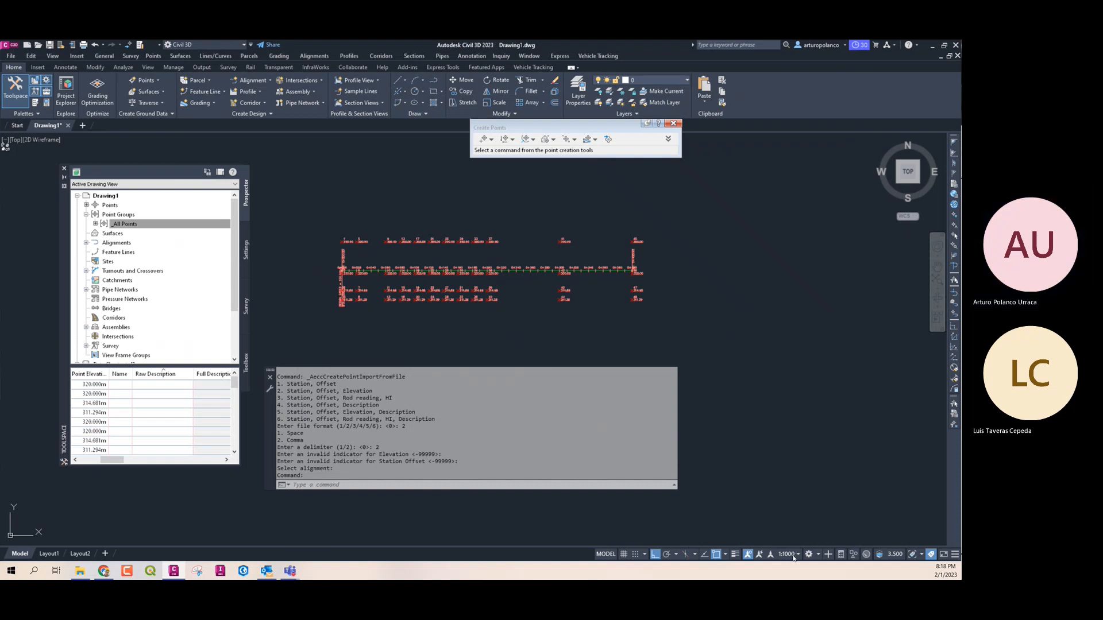
Set the annotation scale to 1:500 and check the size of the point labels along the alignment
{"action": "left_click", "coordinate": [793, 557]}
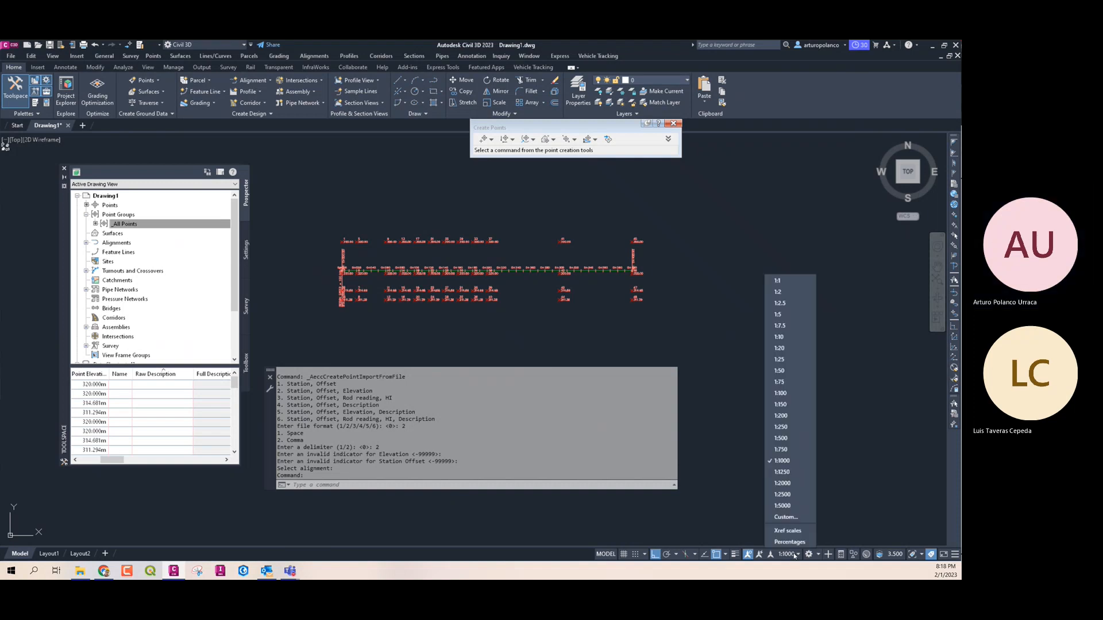
{"action": "left_click", "coordinate": [785, 440]}
{"action": "scroll", "coordinate": [426, 276], "scroll_direction": "up", "scroll_amount": 10}
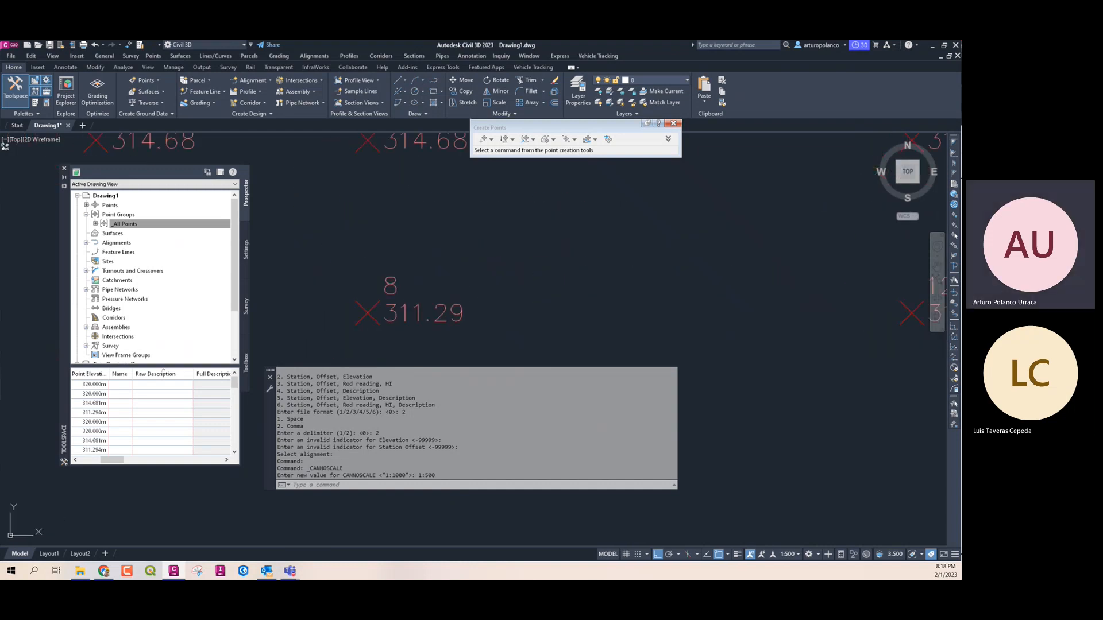
{"action": "scroll", "coordinate": [422, 266], "scroll_direction": "down", "scroll_amount": 10}
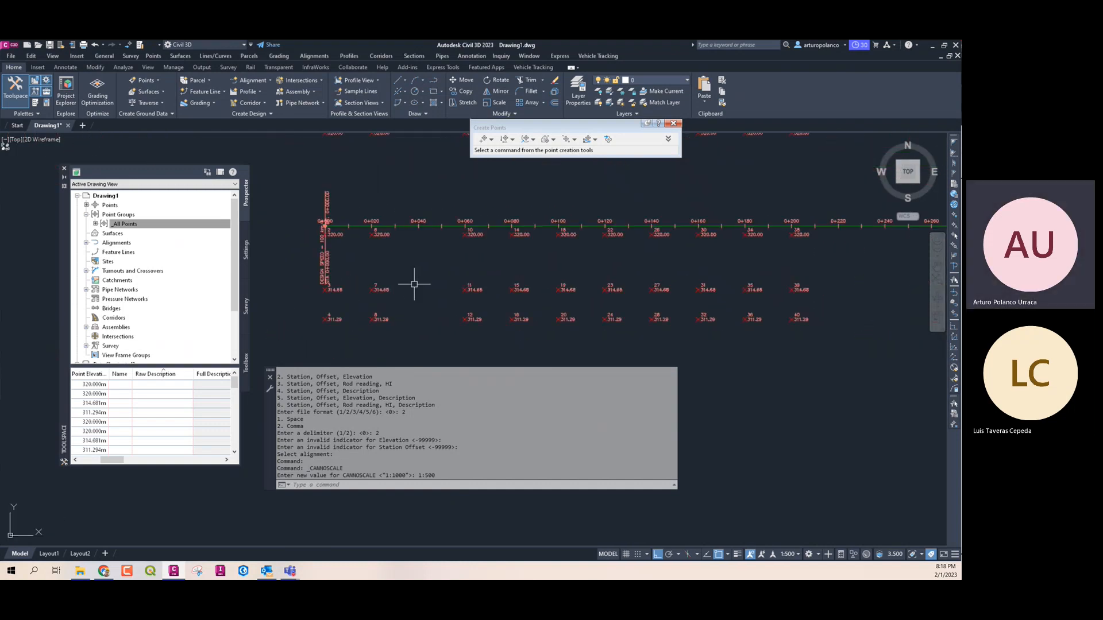
{"action": "scroll", "coordinate": [419, 295], "scroll_direction": "down", "scroll_amount": 6}
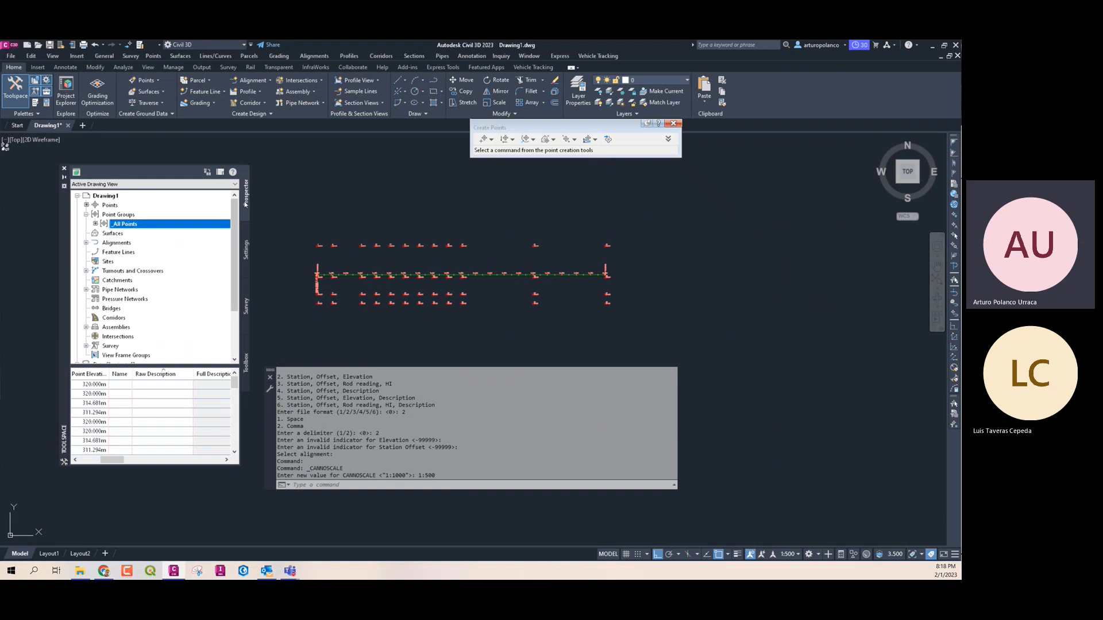
Start a new TIN surface and name it TERRENO NATURAL
{"action": "left_click", "coordinate": [120, 234]}
{"action": "right_click", "coordinate": [120, 234]}
{"action": "left_click", "coordinate": [140, 238]}
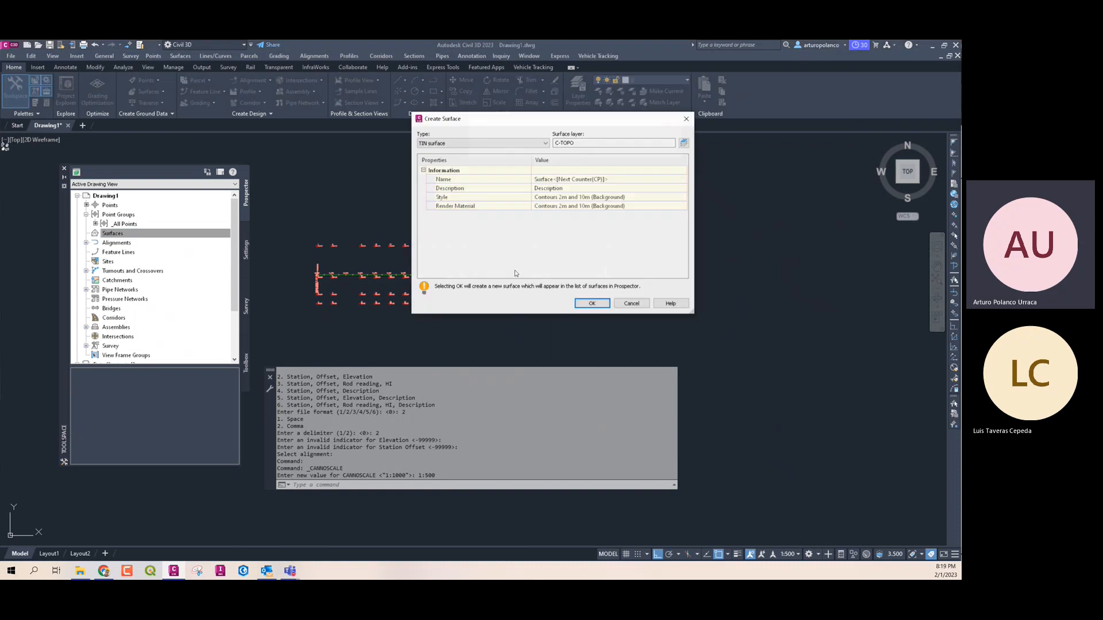
{"action": "left_click", "coordinate": [582, 182]}
{"action": "type", "text": "TER"}
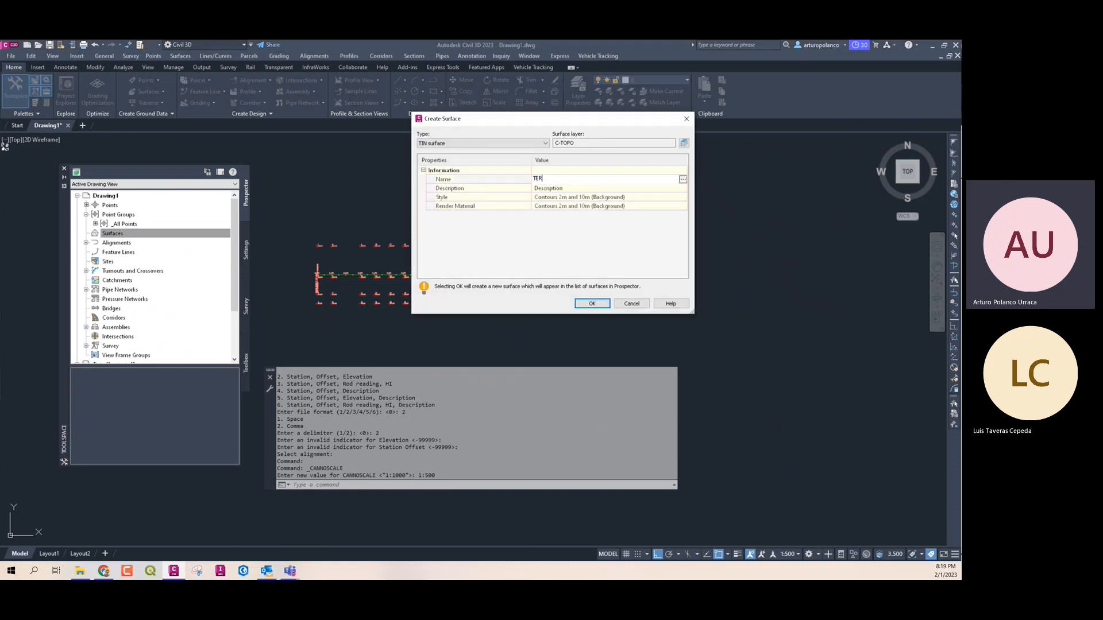
{"action": "type", "text": "RENO NATURAL"}
{"action": "key", "text": "Return"}
Set the surface style to Contours 1m and 5m (Design) and create the TERRENO NATURAL surface
{"action": "left_click", "coordinate": [620, 198]}
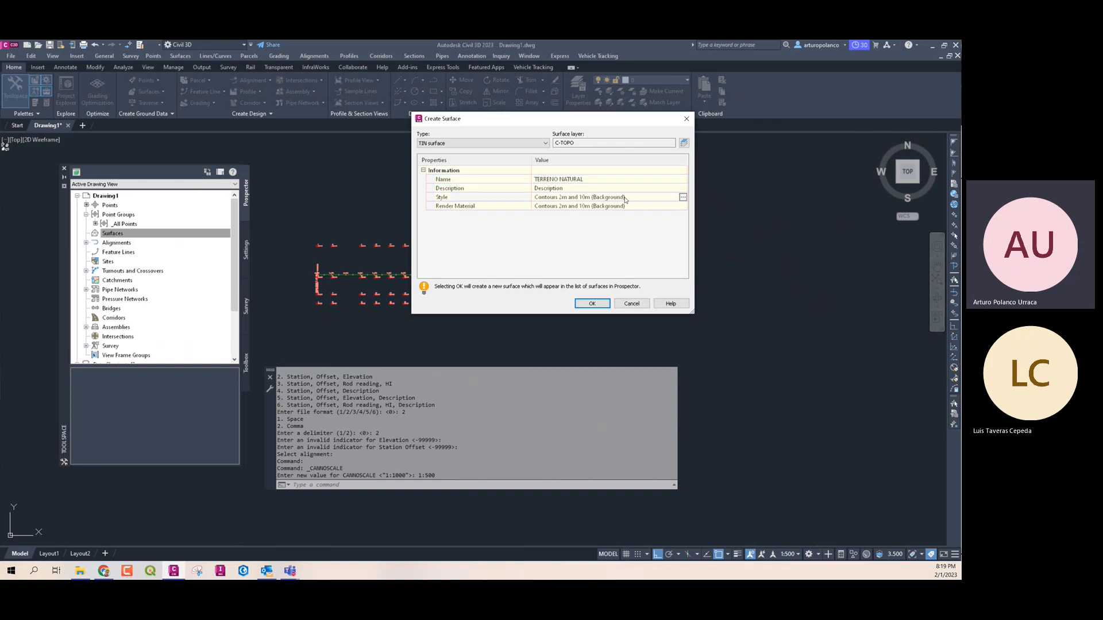
{"action": "left_click", "coordinate": [681, 197]}
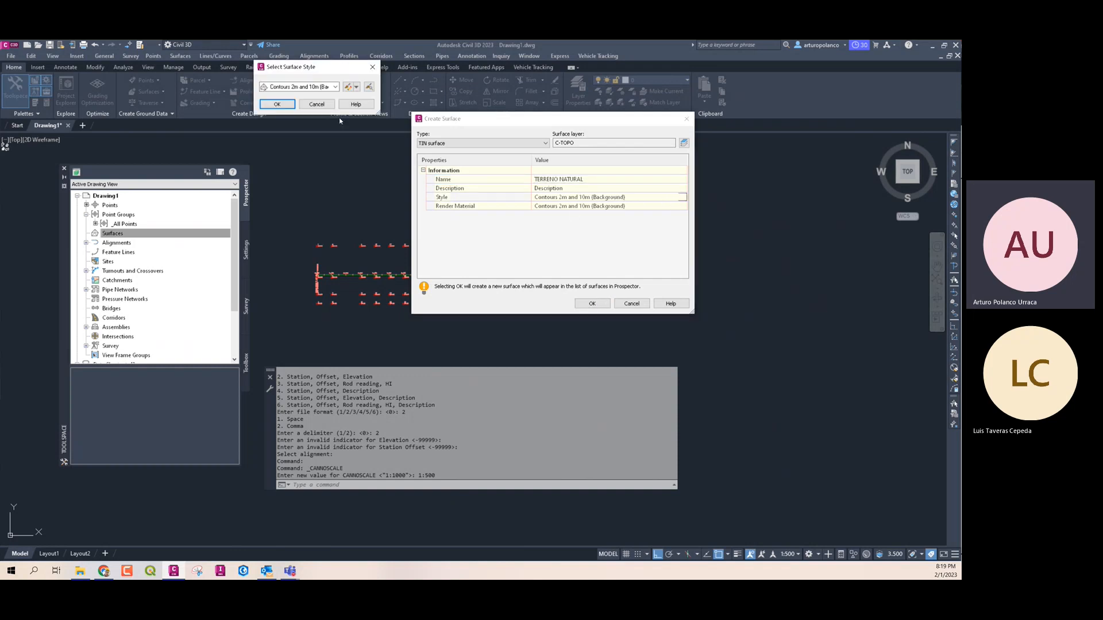
{"action": "left_click", "coordinate": [335, 87]}
{"action": "left_click", "coordinate": [332, 121]}
{"action": "left_click", "coordinate": [278, 106]}
{"action": "left_click", "coordinate": [592, 303]}
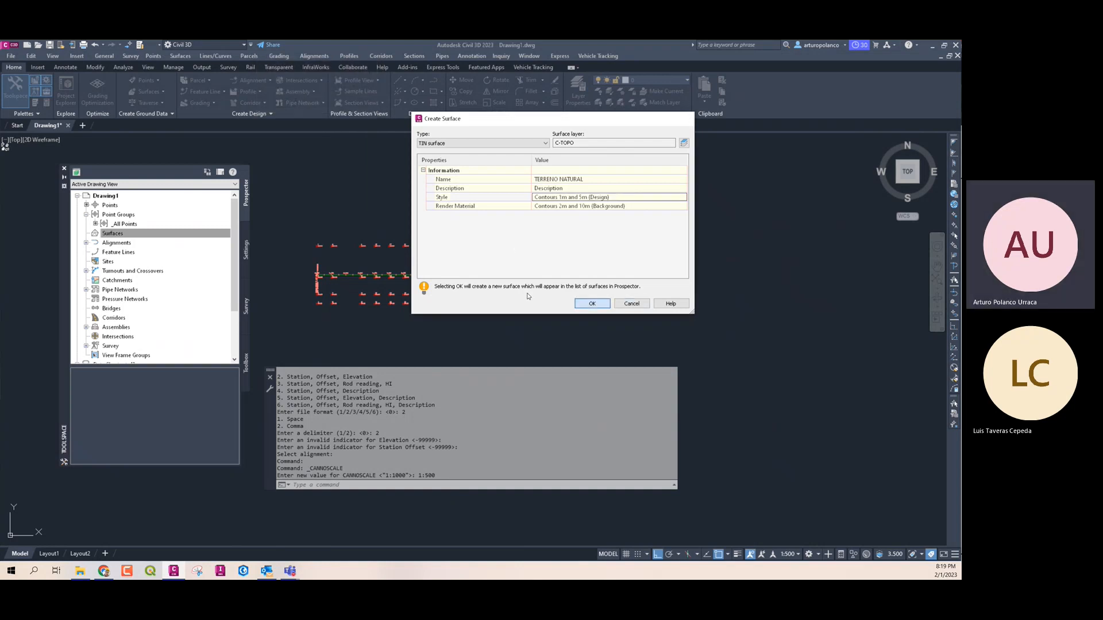
Add the _All Points point group to the definition of the TERRENO NATURAL surface
{"action": "left_click", "coordinate": [87, 234]}
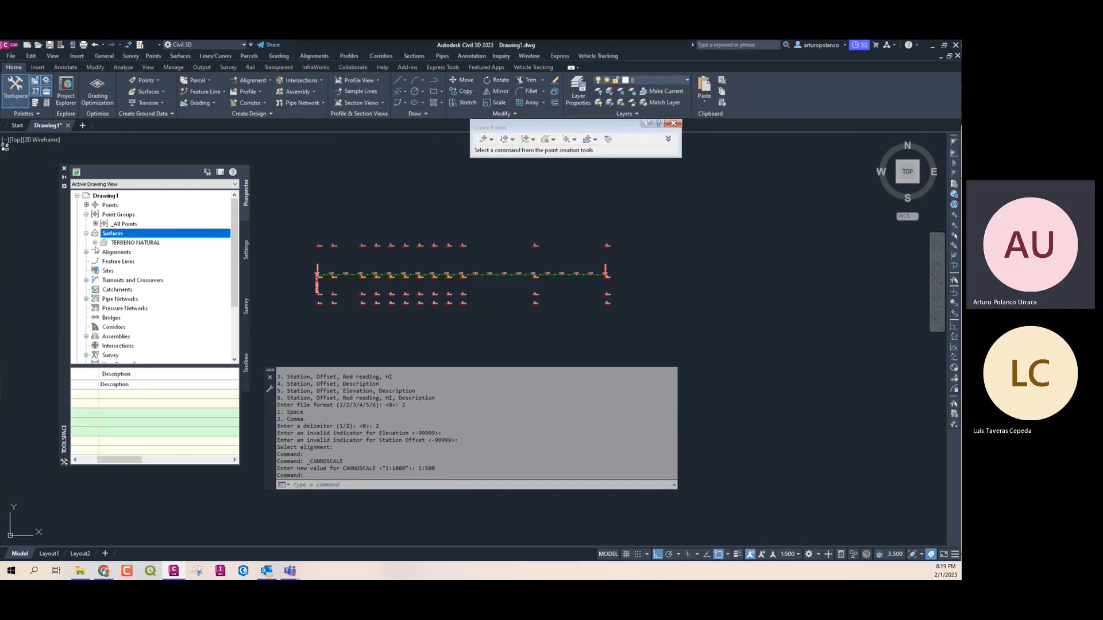
{"action": "left_click", "coordinate": [95, 243]}
{"action": "left_click", "coordinate": [104, 271]}
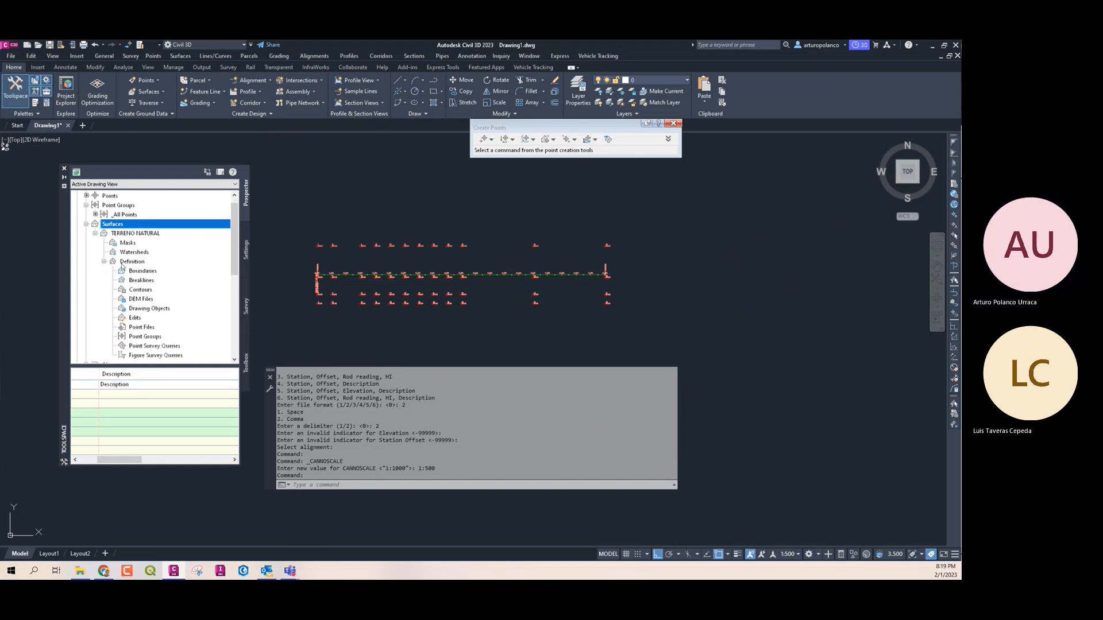
{"action": "right_click", "coordinate": [155, 339]}
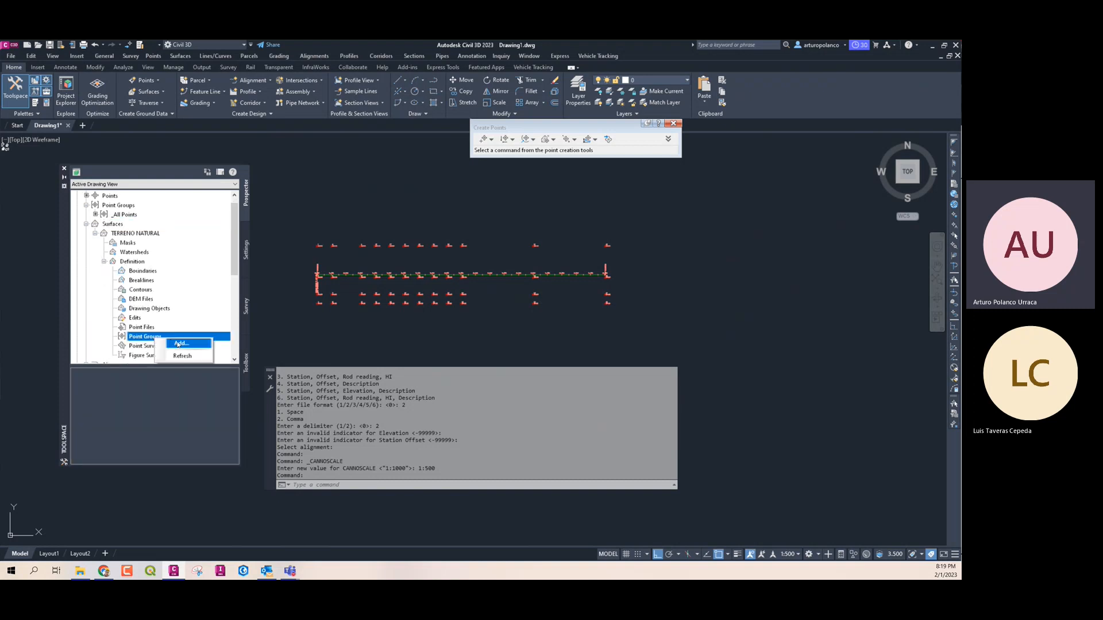
{"action": "left_click", "coordinate": [173, 343]}
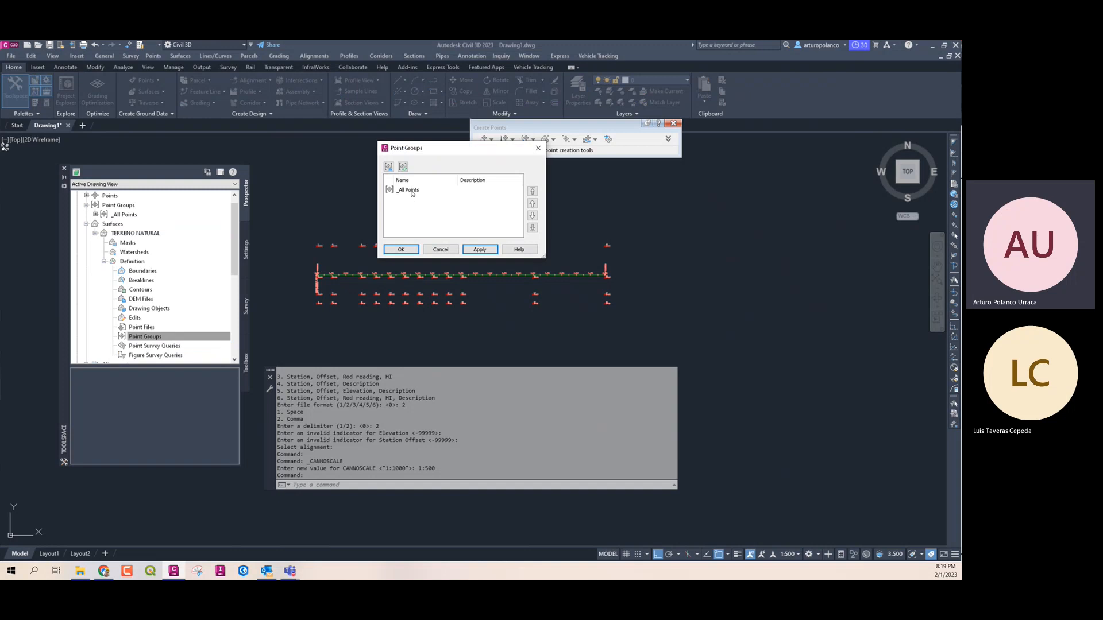
{"action": "left_click", "coordinate": [414, 191]}
{"action": "left_click", "coordinate": [402, 249]}
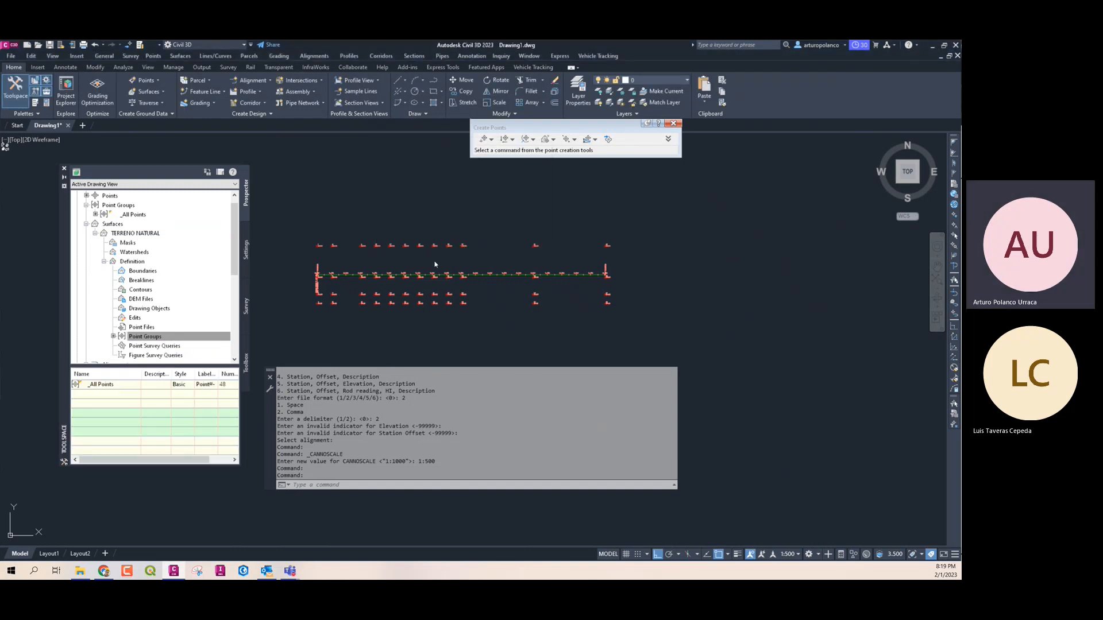
Open the TERRENO NATURAL surface in the Object Viewer and orbit it to inspect its 3D shape
{"action": "middle_click_drag", "start_coordinate": [468, 310], "coordinate": [483, 314]}
{"action": "left_click", "coordinate": [505, 287]}
{"action": "right_click", "coordinate": [505, 288]}
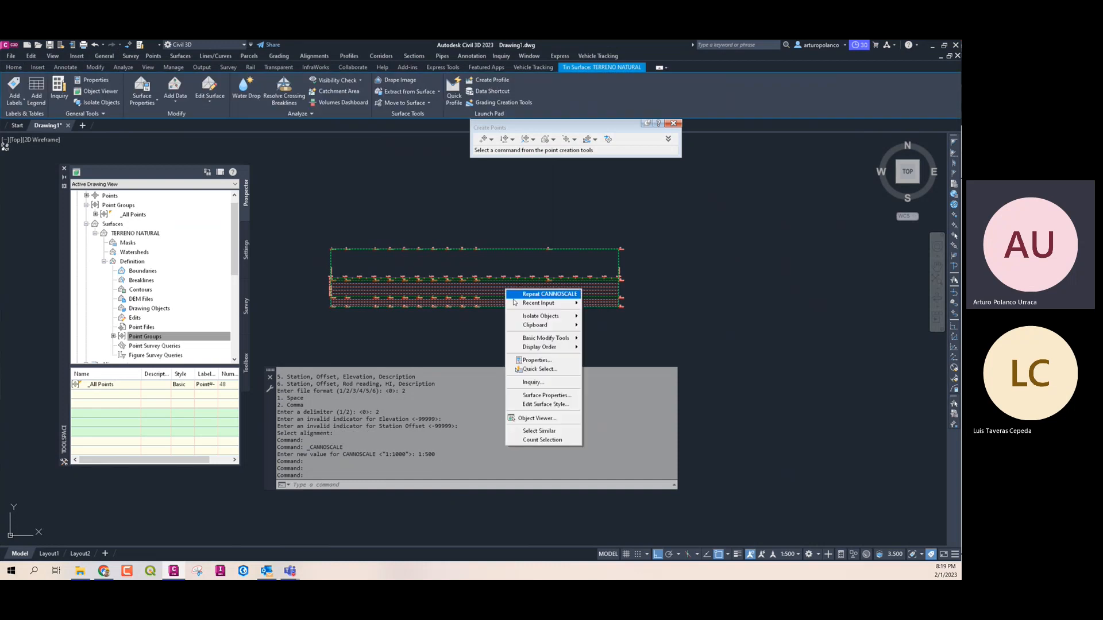
{"action": "left_click", "coordinate": [537, 418]}
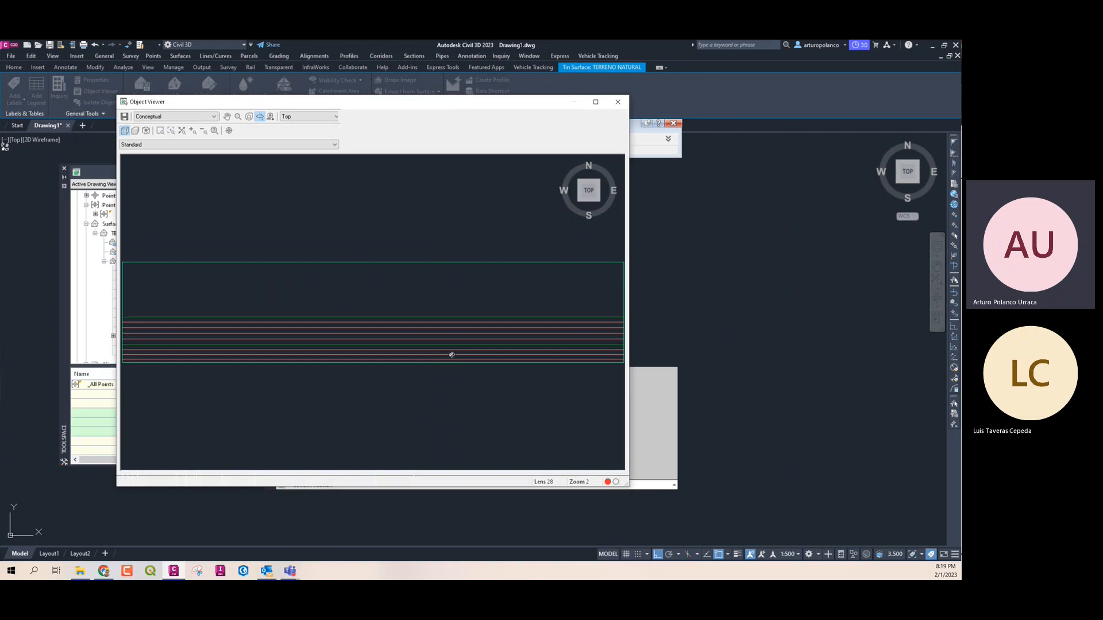
{"action": "mouse_move", "coordinate": [450, 352]}
{"action": "left_mouse_down"}
{"action": "mouse_move", "coordinate": [475, 310]}
{"action": "mouse_move", "coordinate": [456, 313]}
{"action": "mouse_move", "coordinate": [465, 295]}
{"action": "left_mouse_up"}
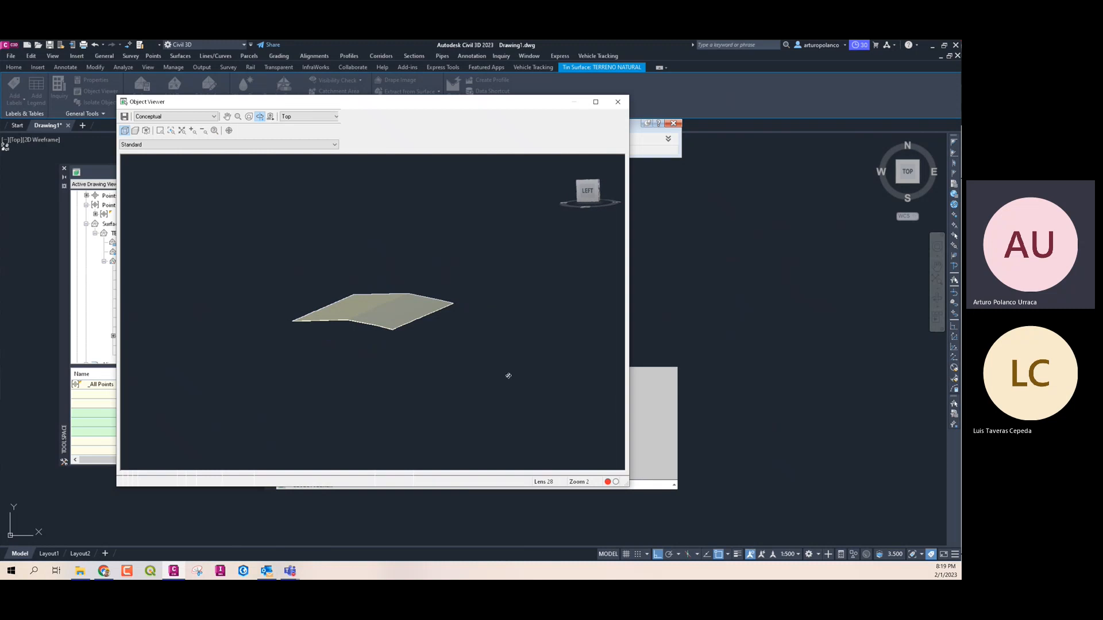
Review the rows of secciones_transversales_manual.txt in Notepad against the 3D surface, and close the file and the Object Viewer
{"action": "mouse_move", "coordinate": [80, 570]}
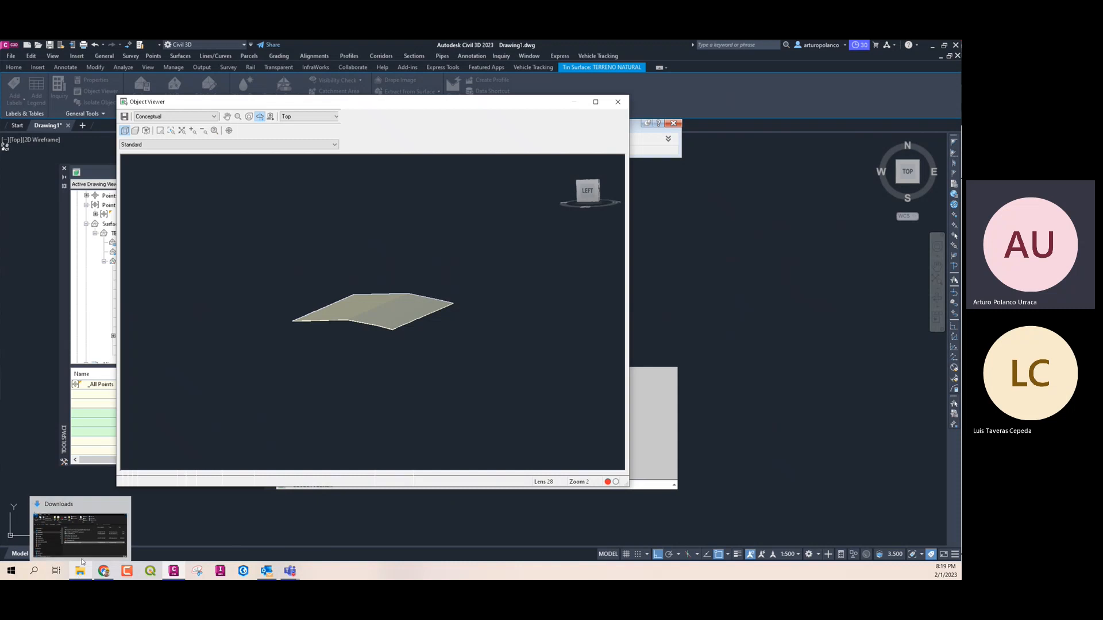
{"action": "left_click", "coordinate": [79, 532]}
{"action": "right_click", "coordinate": [399, 294]}
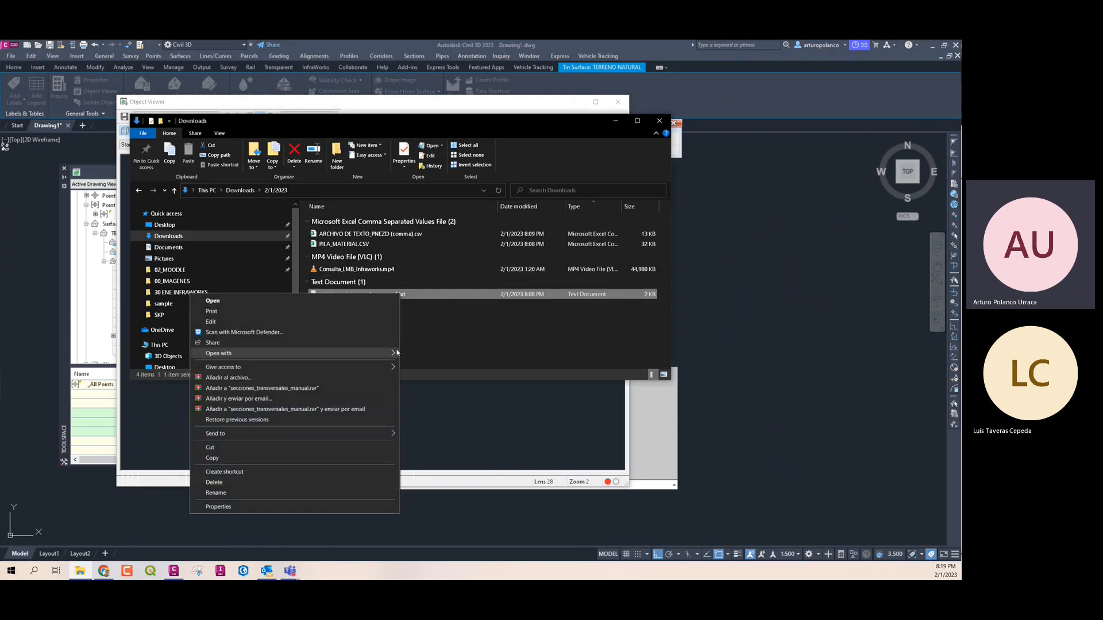
{"action": "mouse_move", "coordinate": [373, 353]}
{"action": "left_click", "coordinate": [425, 354]}
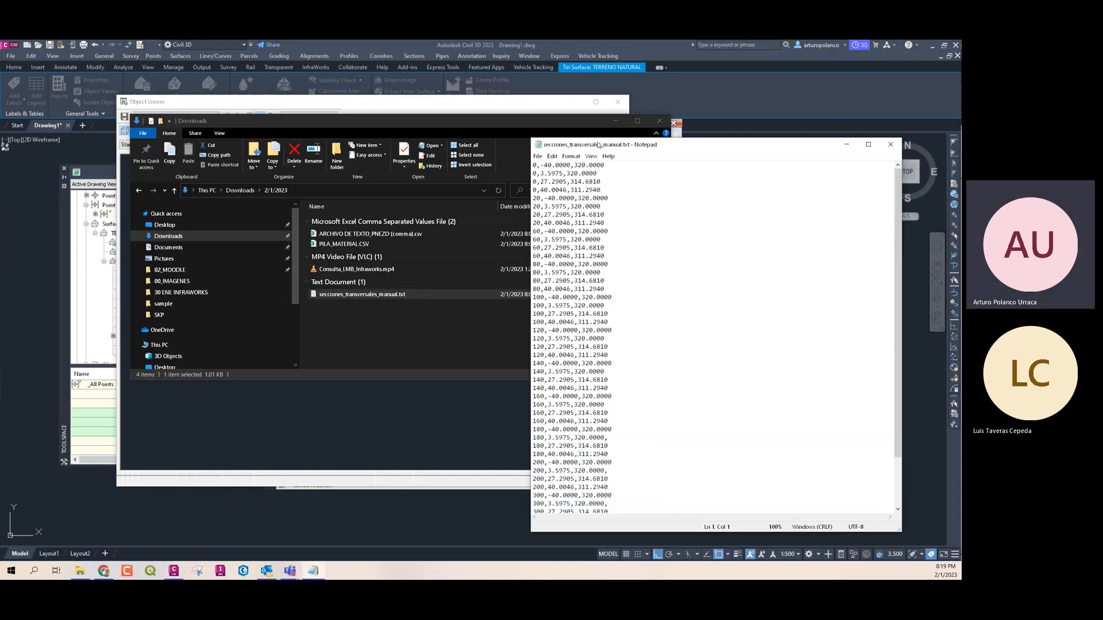
{"action": "left_click_drag", "start_coordinate": [600, 139], "coordinate": [545, 117]}
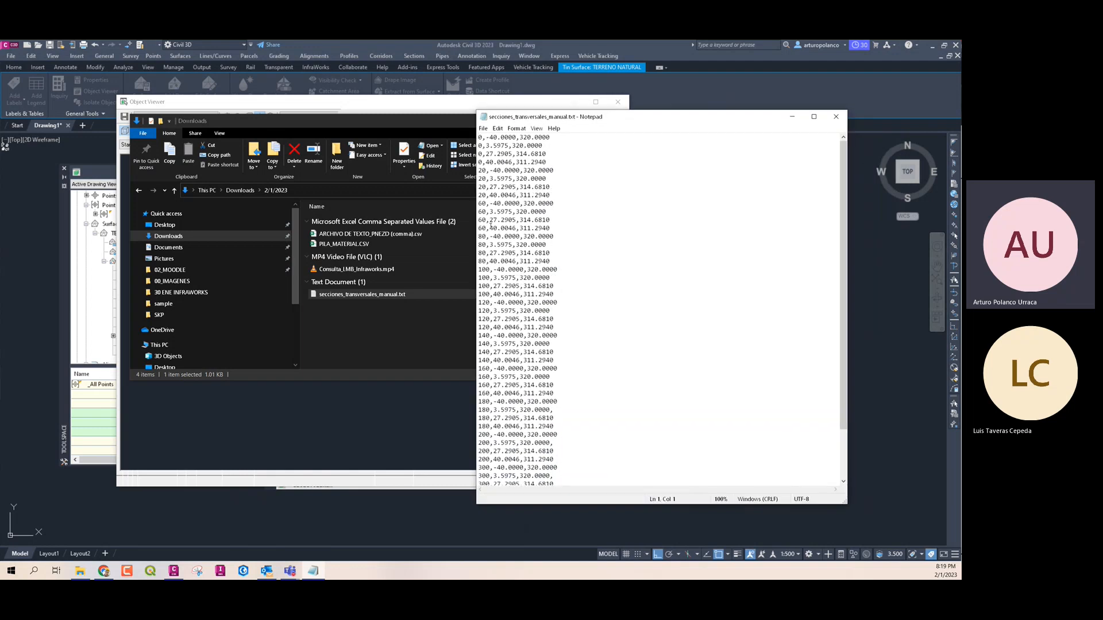
{"action": "scroll", "coordinate": [488, 368], "scroll_direction": "down", "scroll_amount": 3}
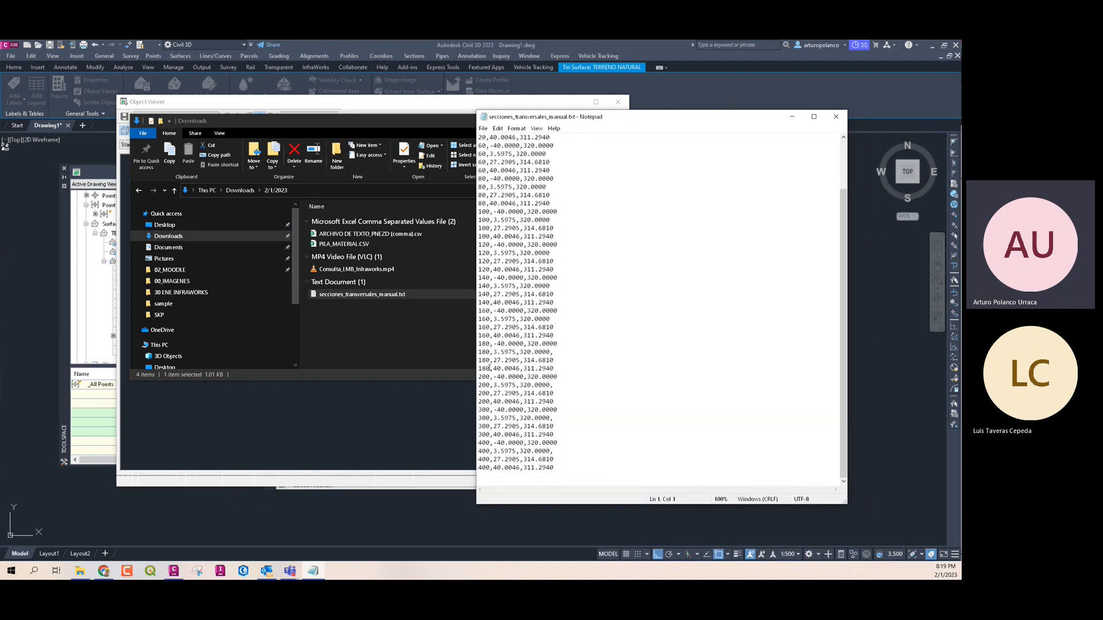
{"action": "scroll", "coordinate": [489, 369], "scroll_direction": "up", "scroll_amount": 3}
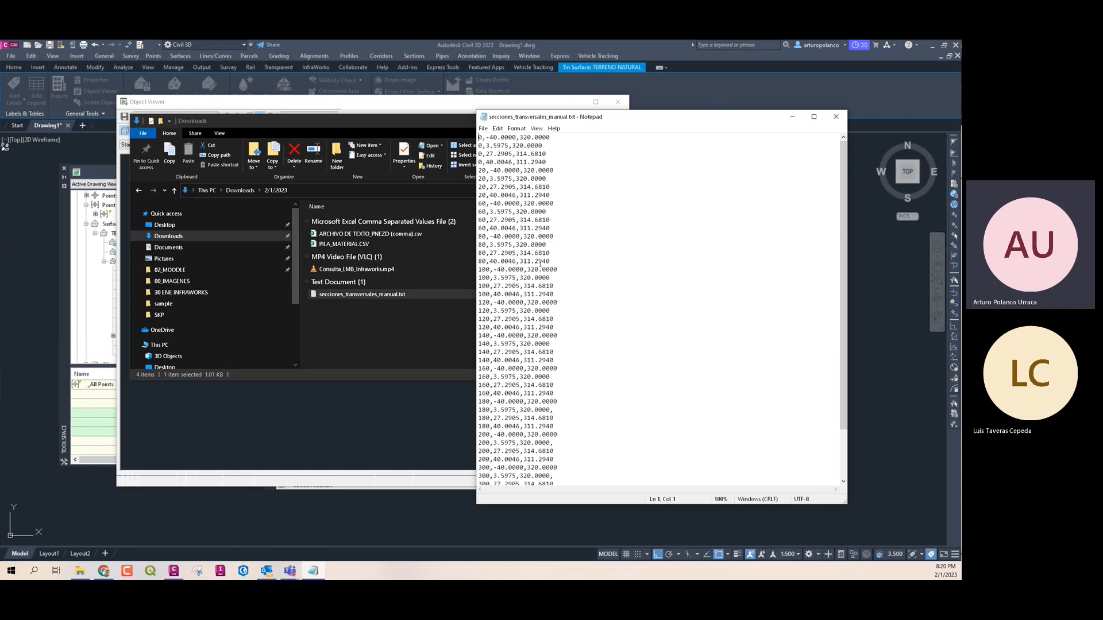
{"action": "left_click", "coordinate": [835, 117]}
{"action": "left_click", "coordinate": [614, 122]}
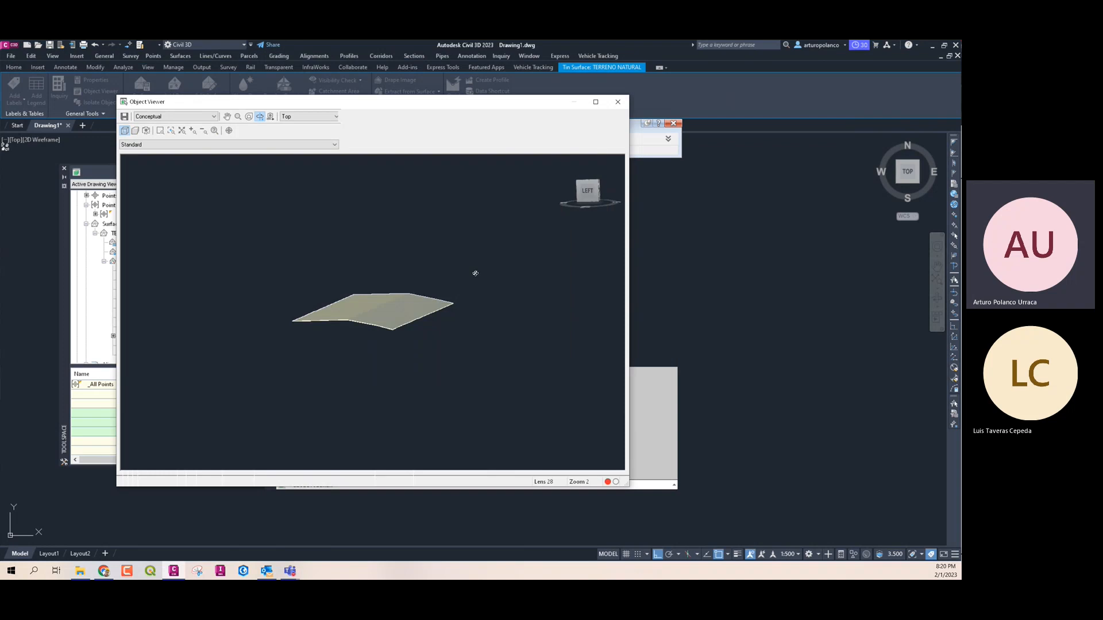
{"action": "left_click_drag", "start_coordinate": [475, 274], "coordinate": [433, 347]}
{"action": "left_click", "coordinate": [617, 102]}
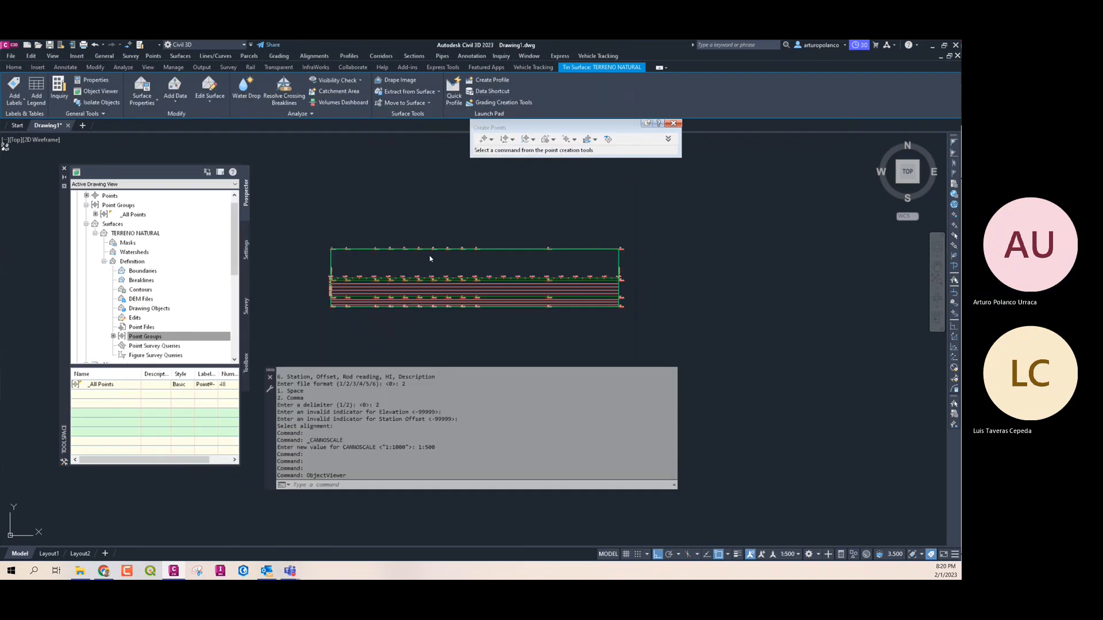
Select the EJE 01 alignment and examine its station labels and the cross-section points from the 0+000 start
{"action": "scroll", "coordinate": [429, 255], "scroll_direction": "down", "scroll_amount": 2}
{"action": "scroll", "coordinate": [454, 282], "scroll_direction": "up", "scroll_amount": 3}
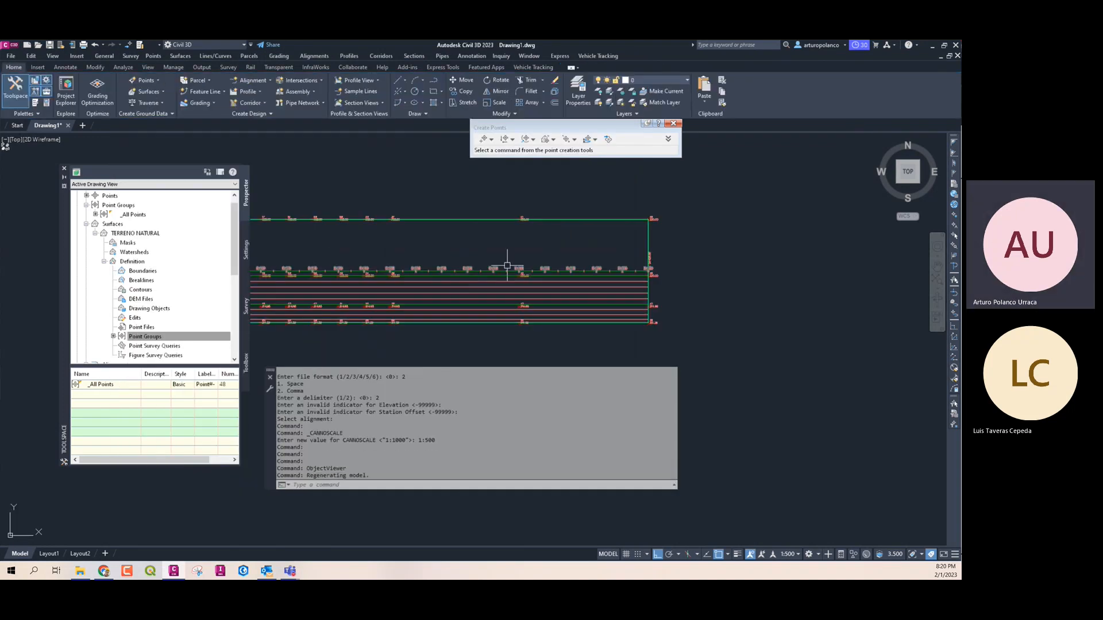
{"action": "scroll", "coordinate": [477, 281], "scroll_direction": "up", "scroll_amount": 5}
{"action": "left_click", "coordinate": [484, 282]}
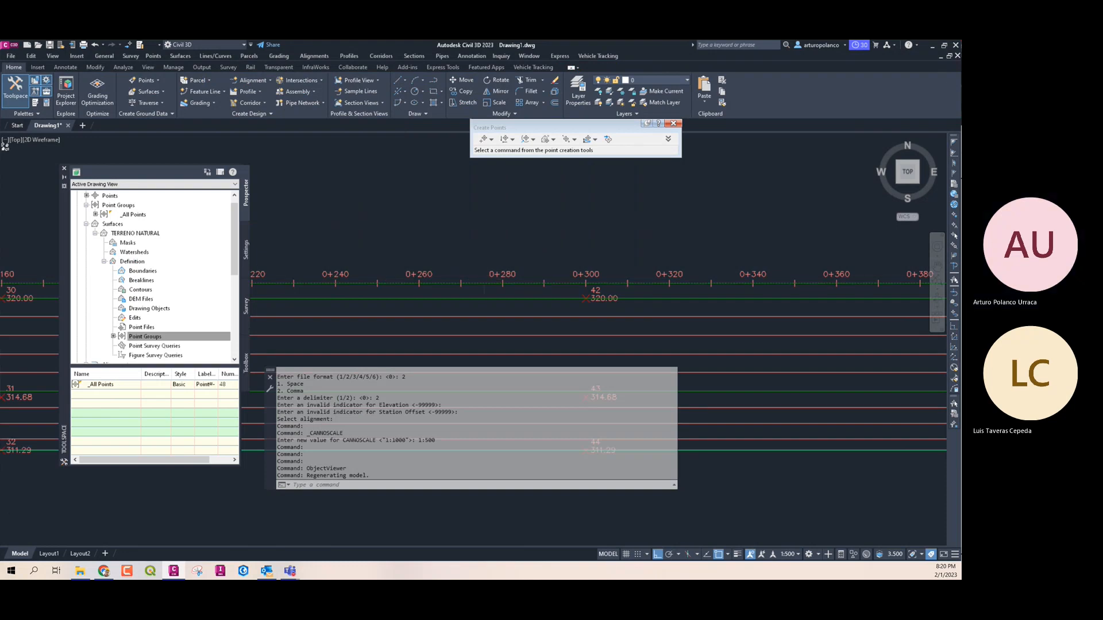
{"action": "scroll", "coordinate": [432, 281], "scroll_direction": "down", "scroll_amount": 8}
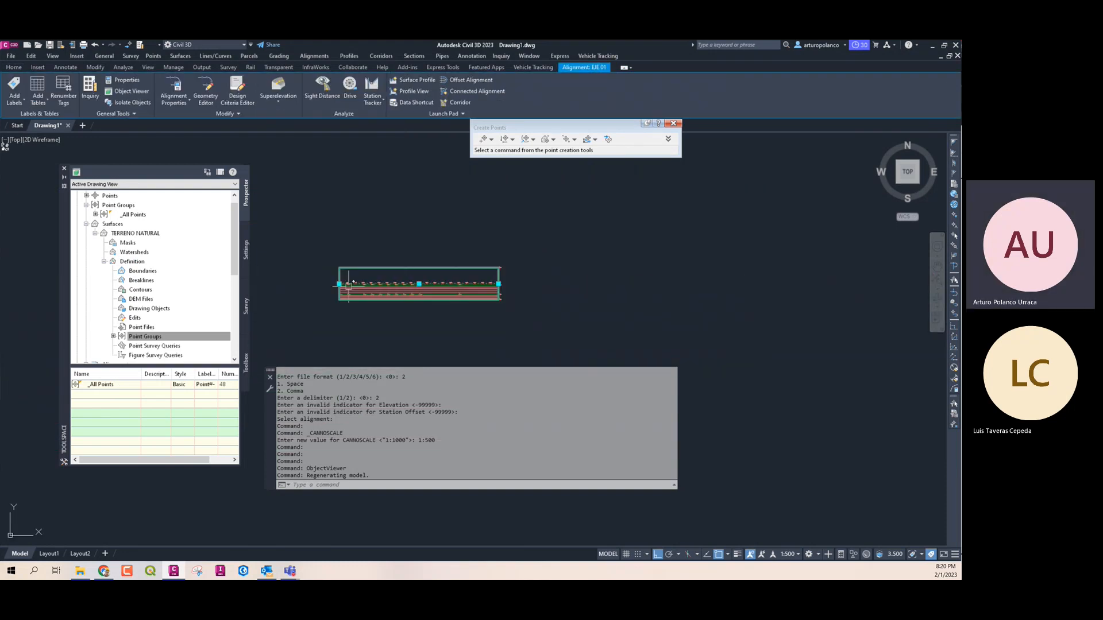
{"action": "scroll", "coordinate": [327, 282], "scroll_direction": "up", "scroll_amount": 5}
{"action": "scroll", "coordinate": [326, 283], "scroll_direction": "up", "scroll_amount": 4}
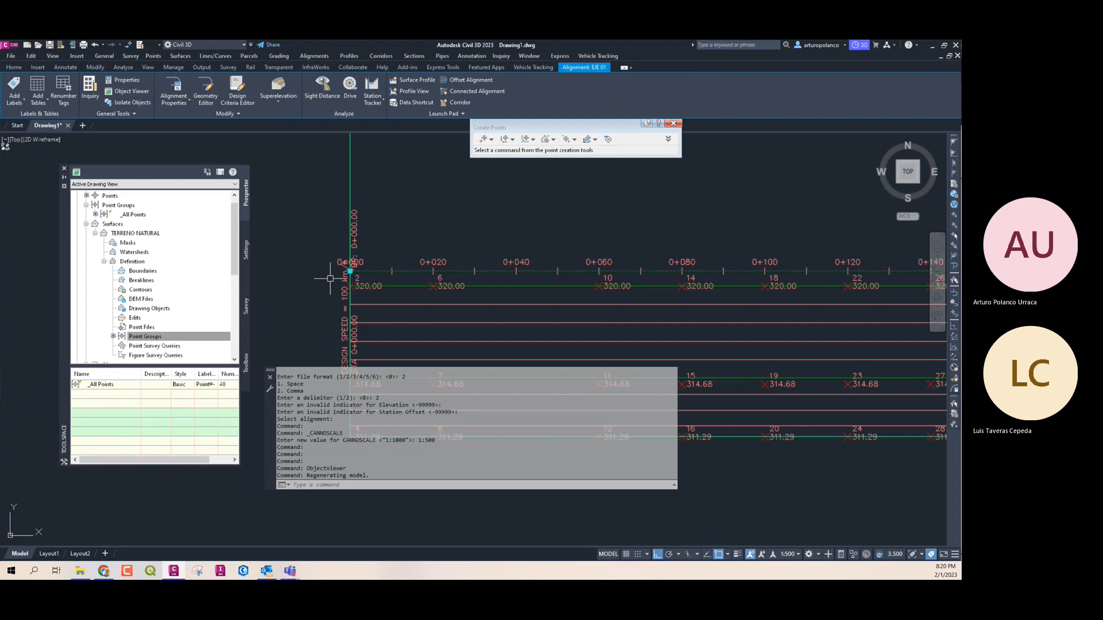
{"action": "scroll", "coordinate": [349, 279], "scroll_direction": "down", "scroll_amount": 3}
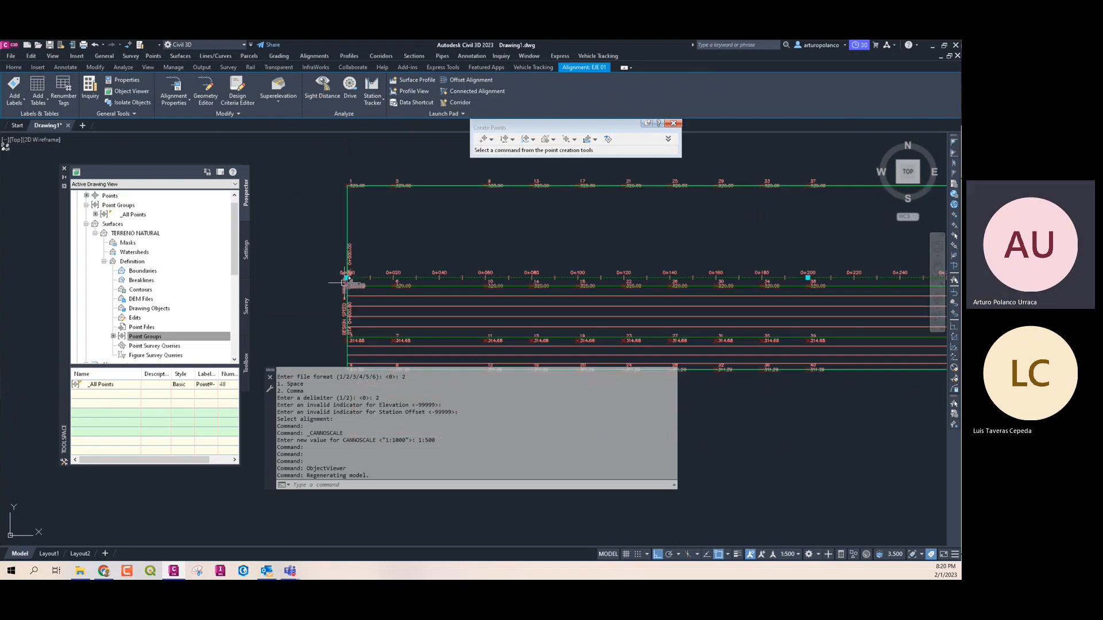
{"action": "scroll", "coordinate": [330, 280], "scroll_direction": "down", "scroll_amount": 1}
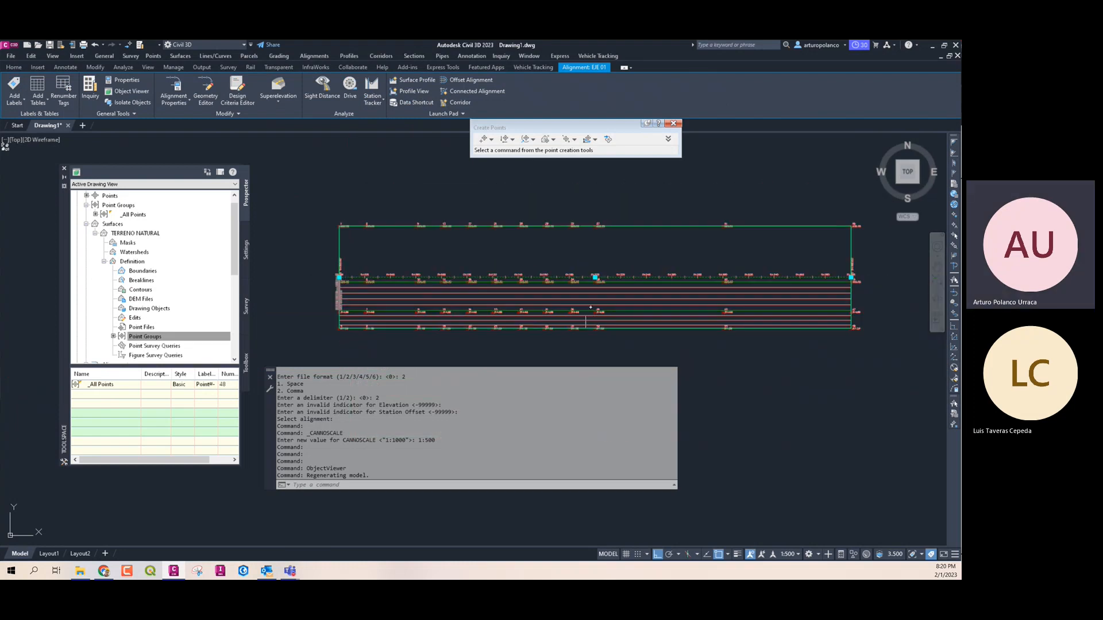
Examine the surface contours and elevations between the cross-section points along EJE 01, and clear the alignment selection
{"action": "mouse_move", "coordinate": [841, 293]}
{"action": "middle_mouse_down"}
{"action": "mouse_move", "coordinate": [649, 324]}
{"action": "mouse_move", "coordinate": [728, 301]}
{"action": "mouse_move", "coordinate": [891, 296]}
{"action": "middle_mouse_up"}
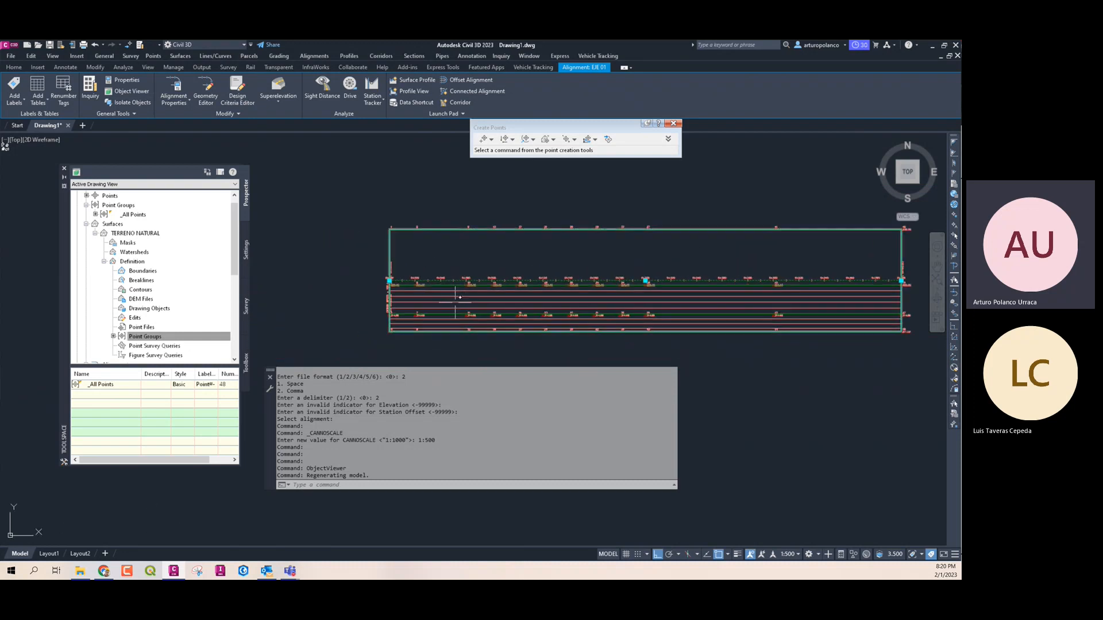
{"action": "scroll", "coordinate": [449, 309], "scroll_direction": "up", "scroll_amount": 5}
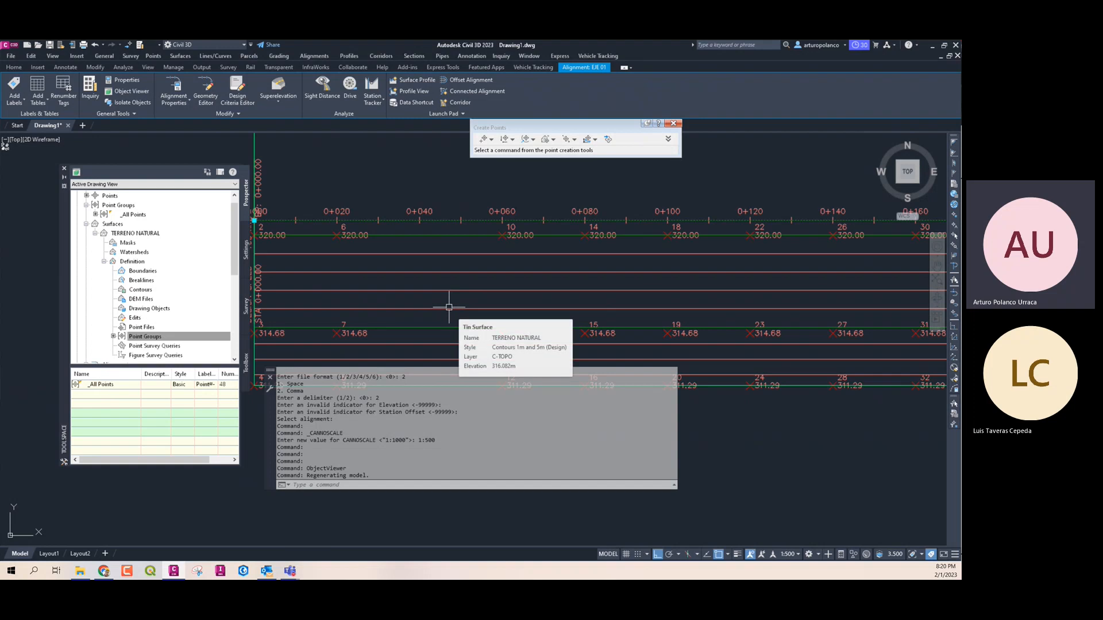
{"action": "scroll", "coordinate": [442, 306], "scroll_direction": "down", "scroll_amount": 5}
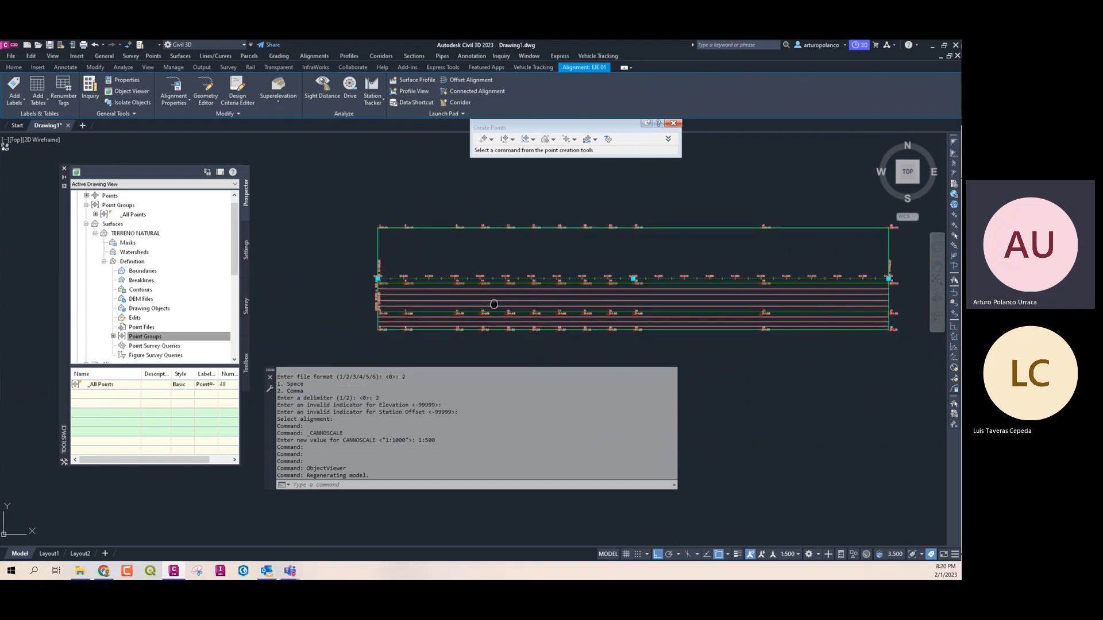
{"action": "middle_click_drag", "start_coordinate": [362, 279], "coordinate": [341, 283]}
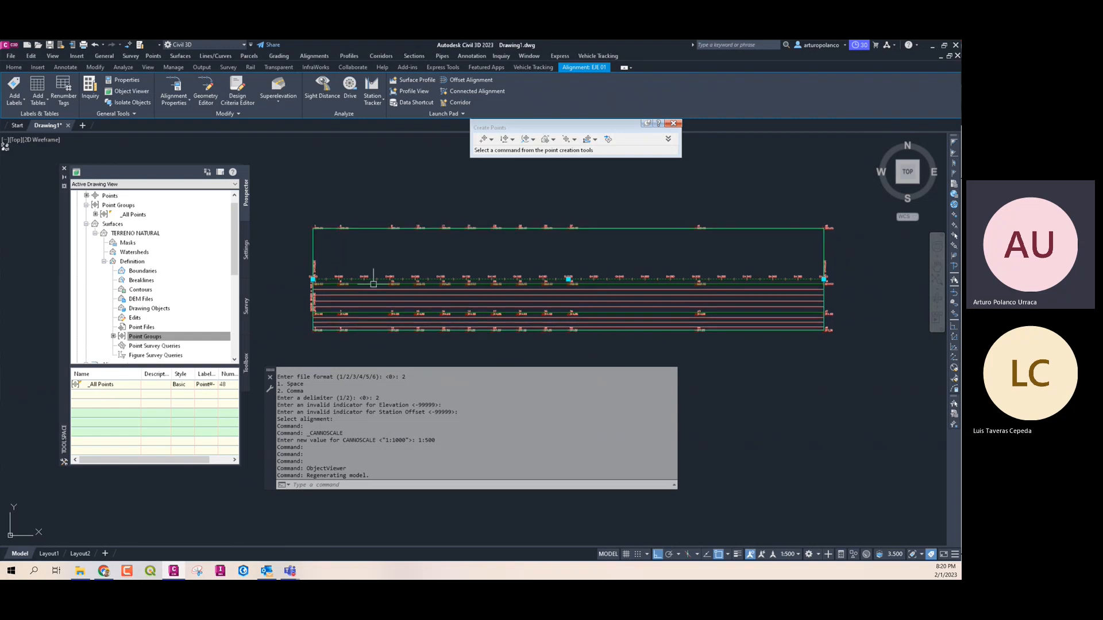
{"action": "middle_click_drag", "start_coordinate": [605, 300], "coordinate": [545, 309]}
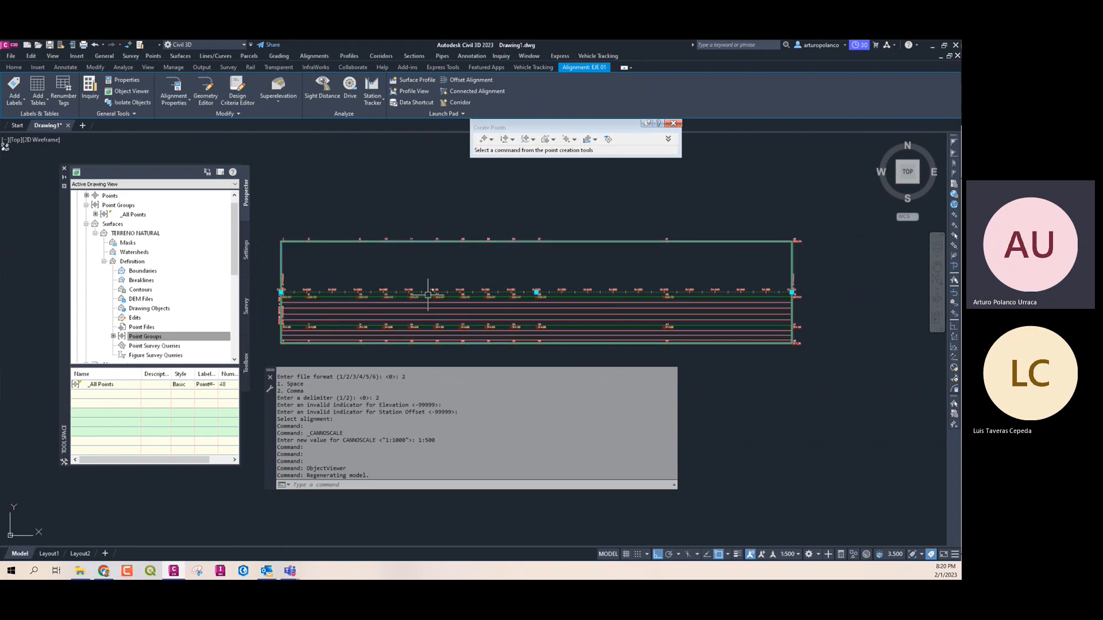
{"action": "mouse_move", "coordinate": [428, 295]}
{"action": "key", "text": "Escape"}
{"action": "key", "text": "Escape"}
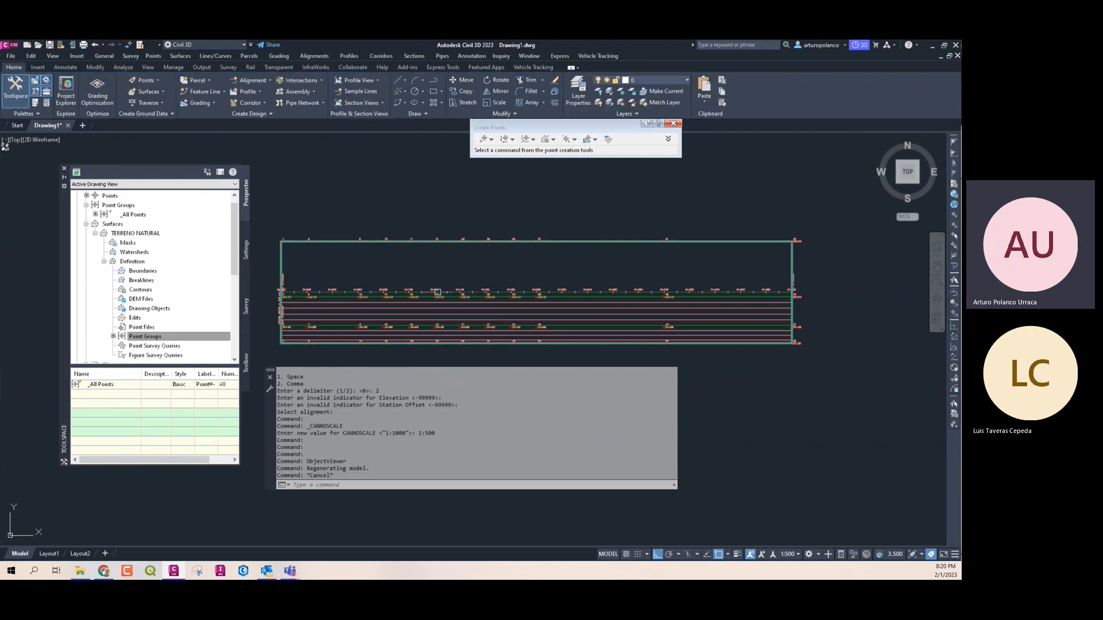
{"action": "mouse_move", "coordinate": [503, 299]}
{"action": "middle_mouse_down"}
{"action": "mouse_move", "coordinate": [484, 297]}
{"action": "mouse_move", "coordinate": [527, 290]}
{"action": "mouse_move", "coordinate": [468, 305]}
{"action": "middle_mouse_up"}
{"action": "middle_click_drag", "start_coordinate": [591, 285], "coordinate": [573, 289]}
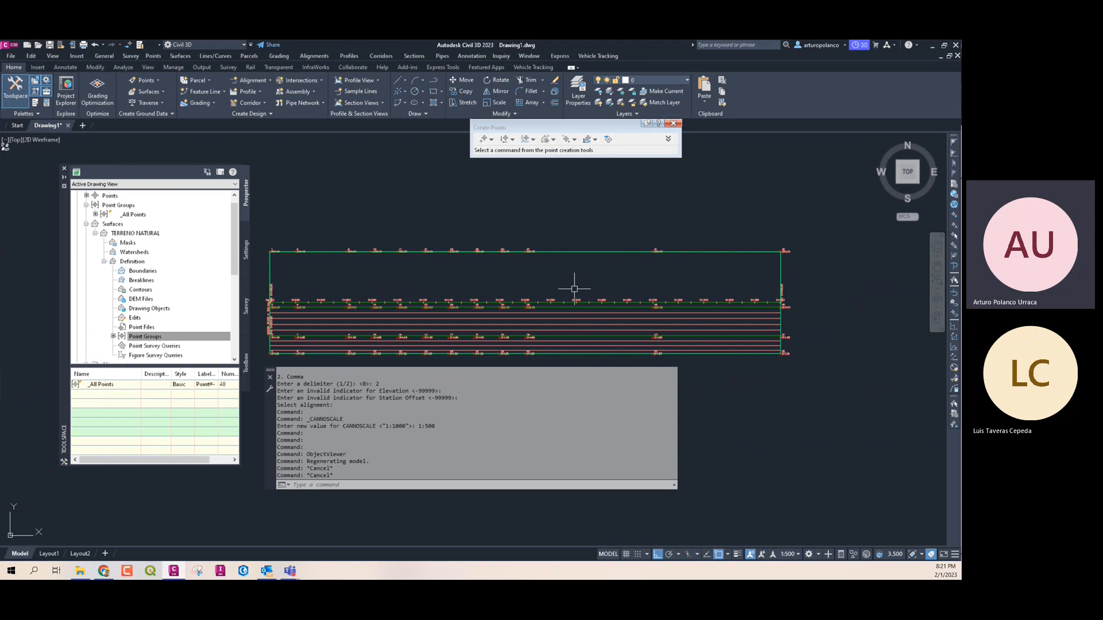
{"action": "mouse_move", "coordinate": [574, 289]}
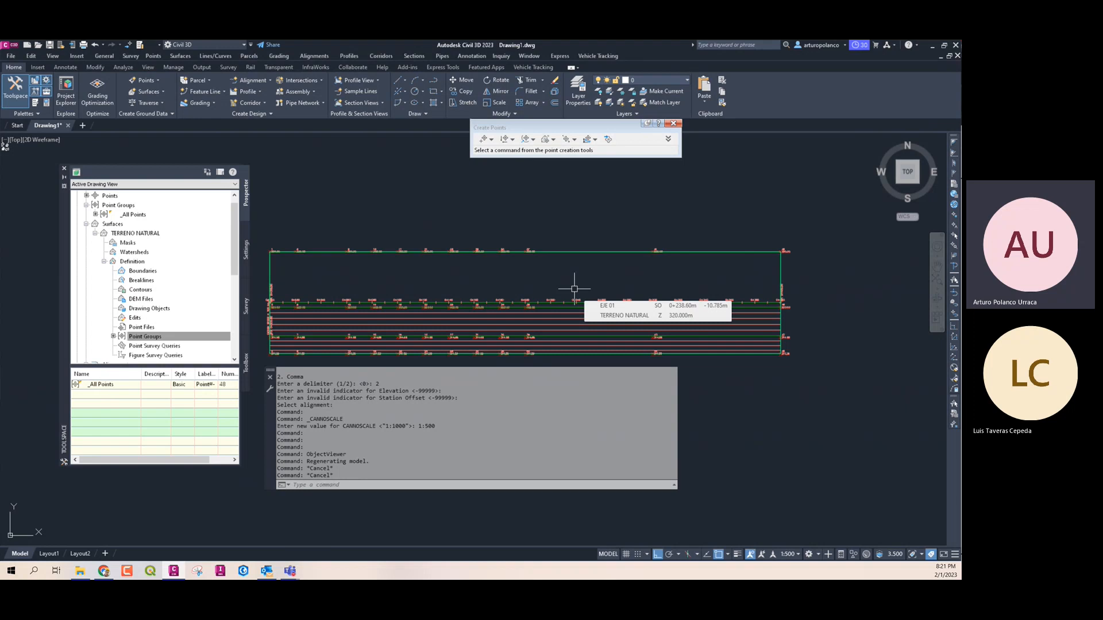
Close the point creation tools and start a new blank drawing
{"action": "left_click", "coordinate": [674, 124]}
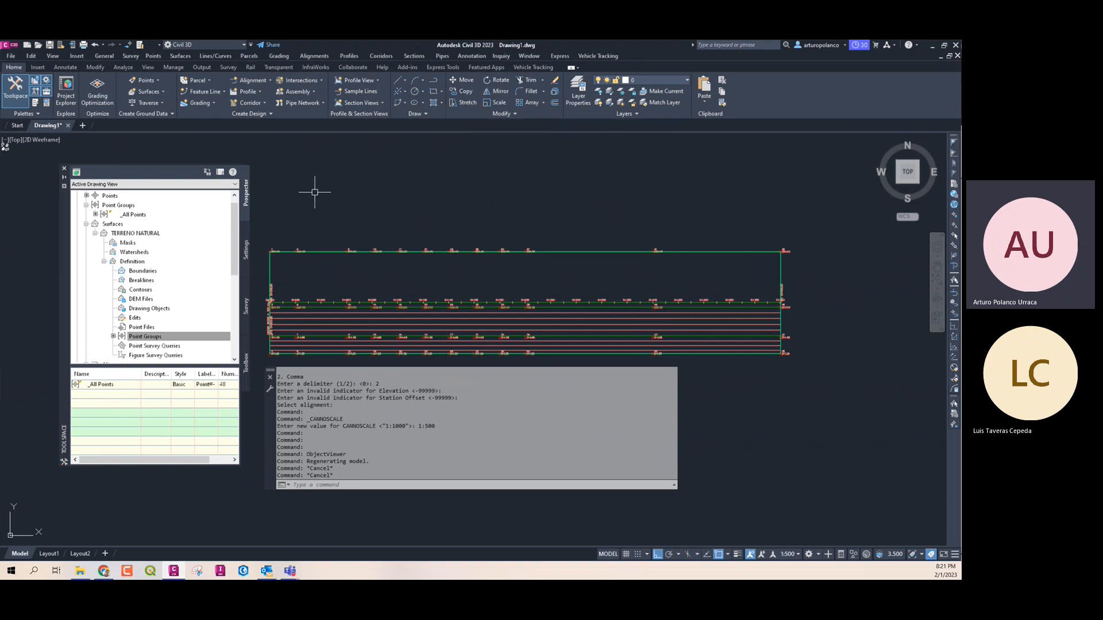
{"action": "left_click", "coordinate": [26, 45]}
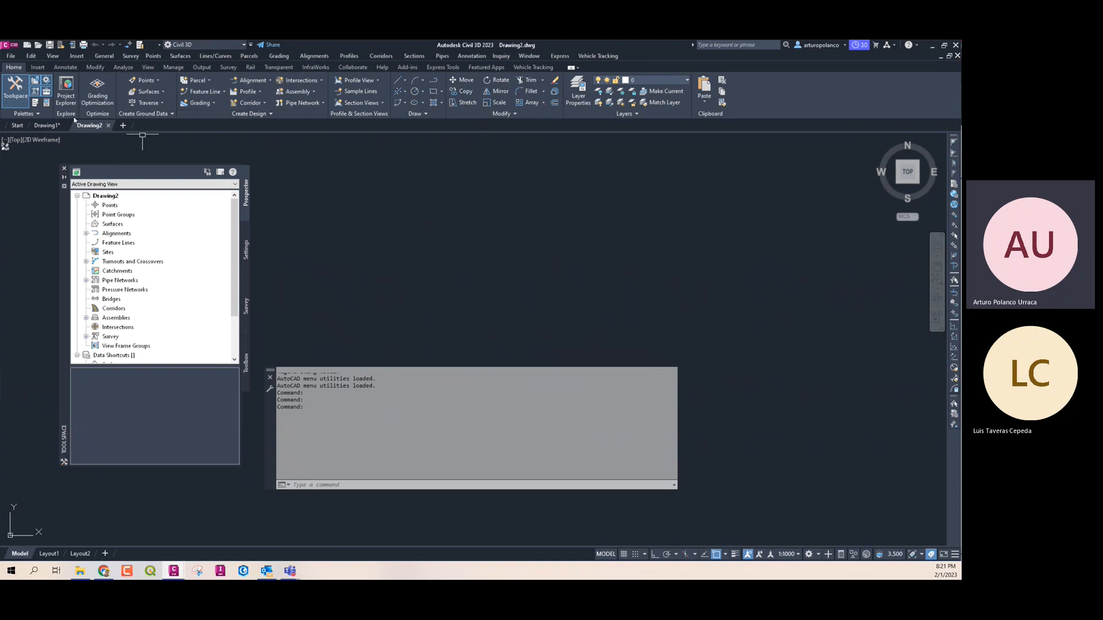
Select the TERRENO NATURAL surface in Drawing1, check the Volumes Dashboard tool's description, and return to Drawing2
{"action": "left_click", "coordinate": [46, 125]}
{"action": "left_click", "coordinate": [576, 312]}
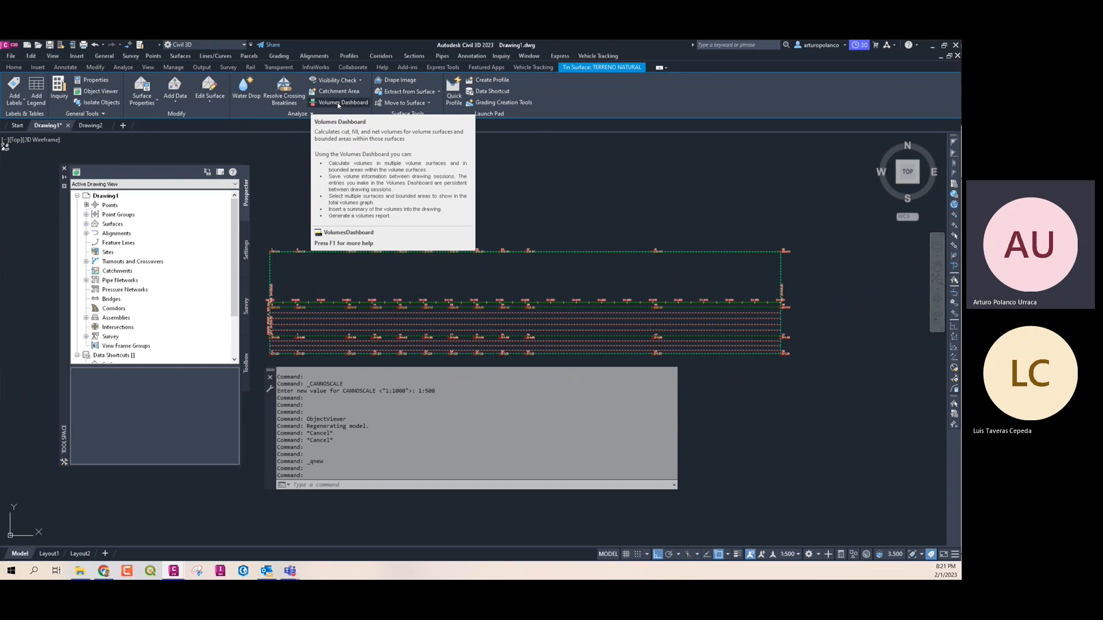
{"action": "left_click", "coordinate": [90, 125]}
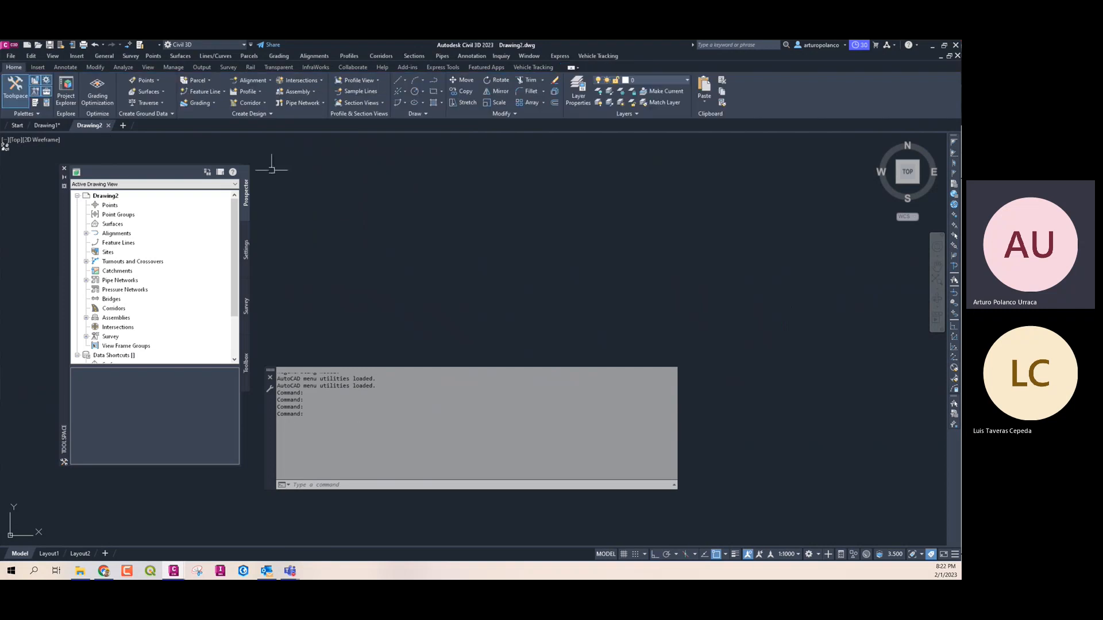
Locate PILA_MATERIAL.CSV in the 2/1/2023 downloads folder, and search Google Images for STOCKPILE in a new Chrome tab
{"action": "left_click", "coordinate": [85, 567]}
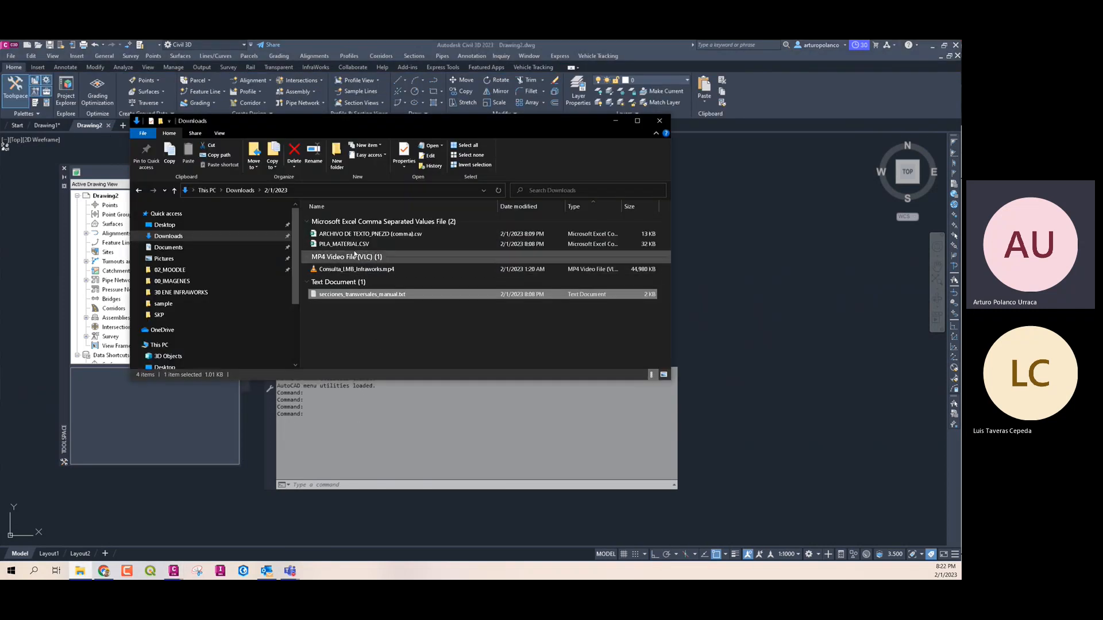
{"action": "left_click", "coordinate": [353, 244]}
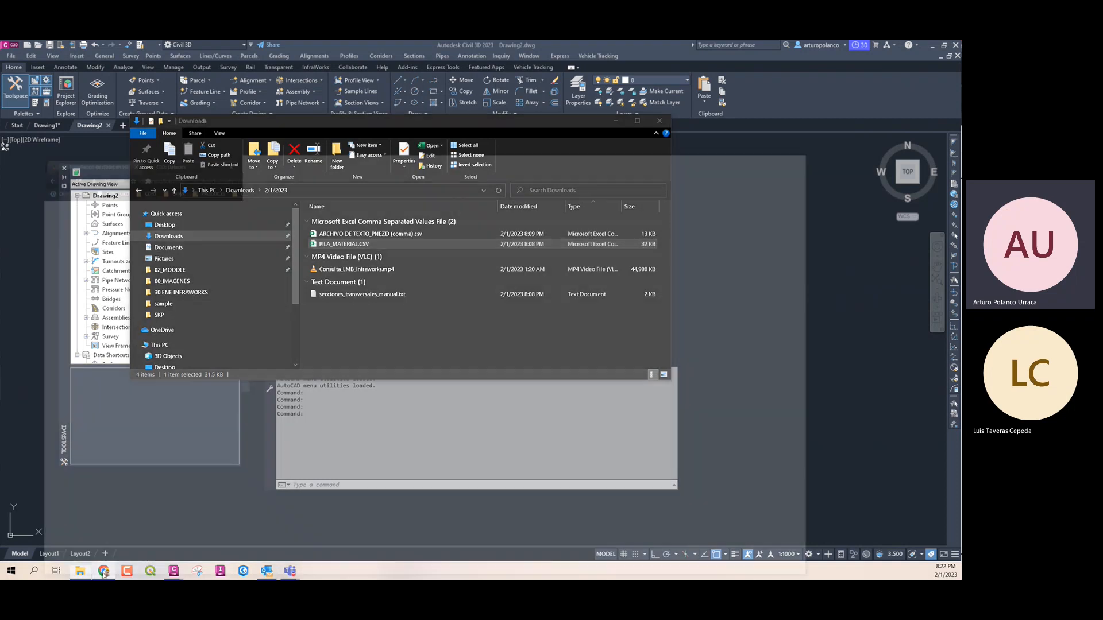
{"action": "left_click", "coordinate": [104, 571]}
{"action": "left_click", "coordinate": [382, 68]}
{"action": "left_click", "coordinate": [283, 85]}
{"action": "type", "text": "STROCK PILE"}
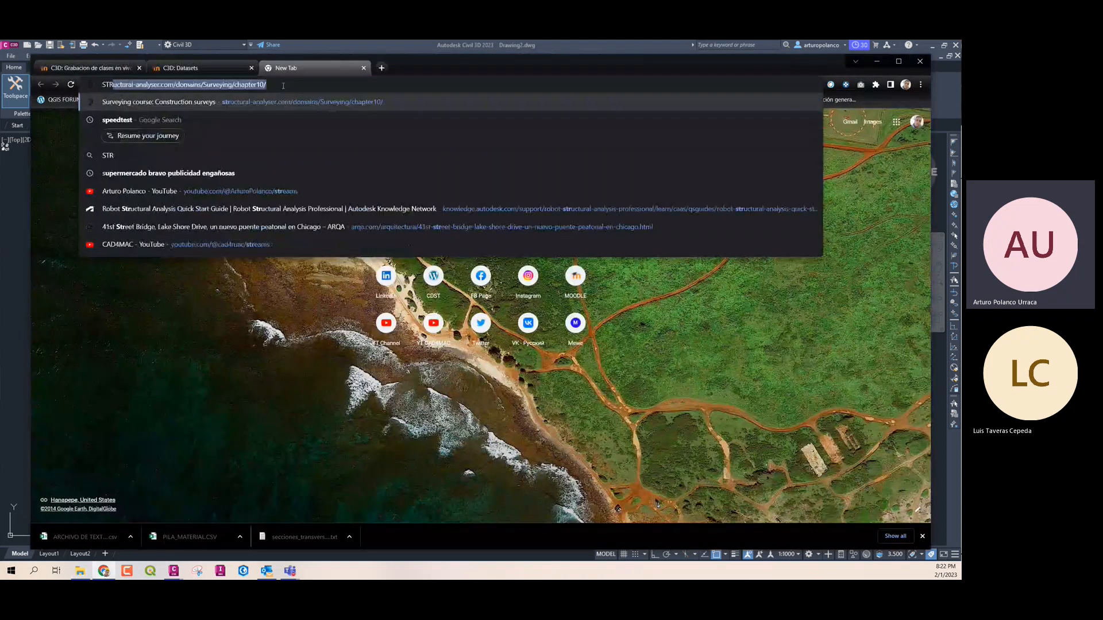
{"action": "key", "text": "Return"}
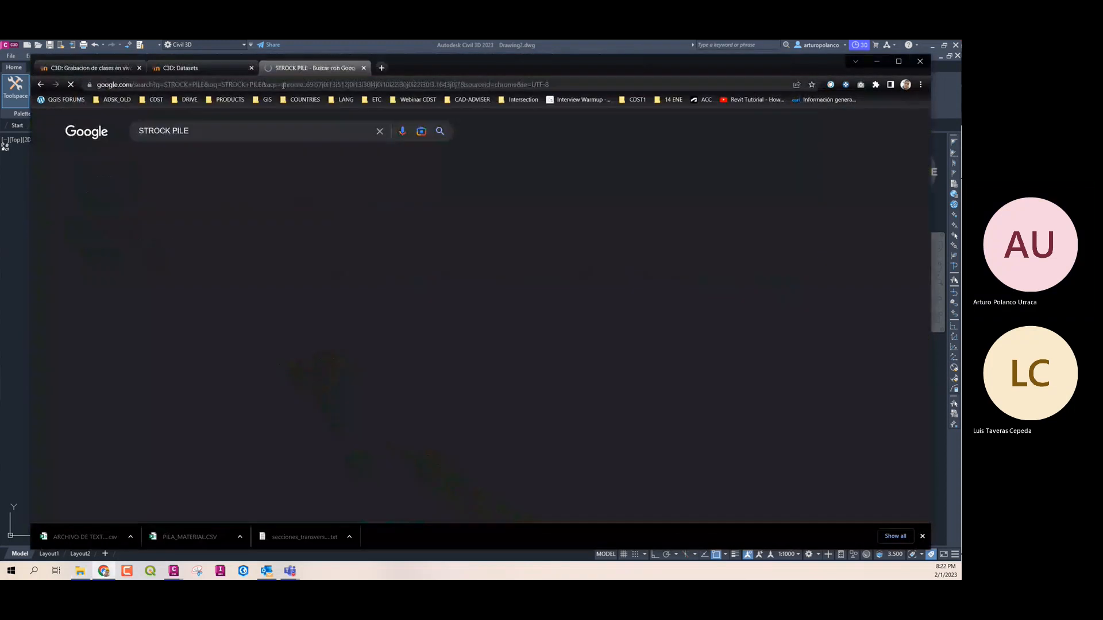
{"action": "left_click", "coordinate": [211, 167]}
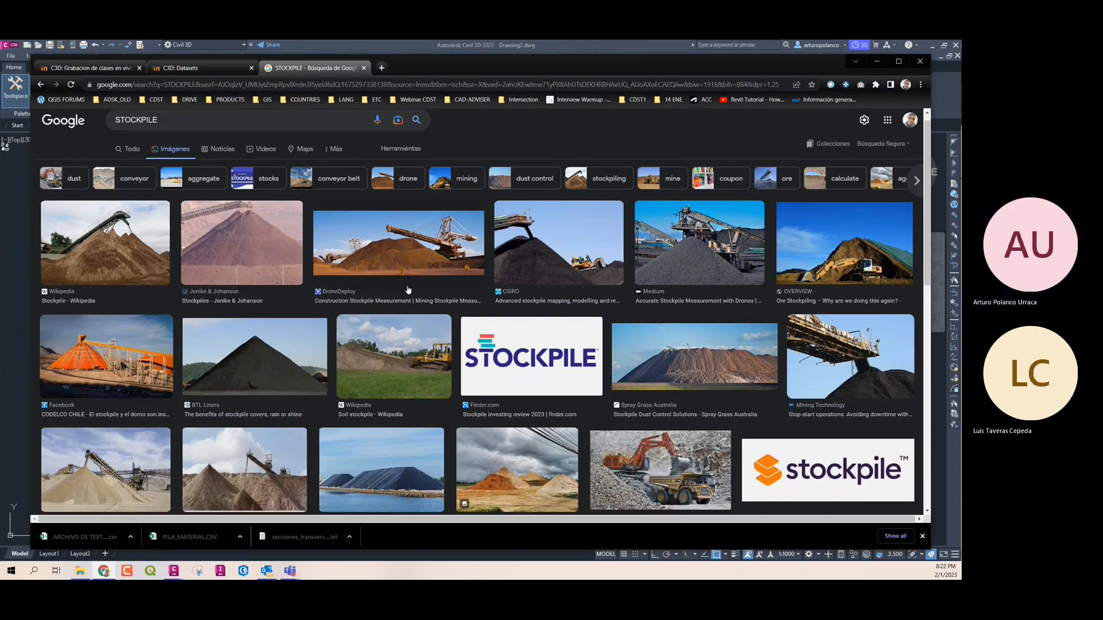
Browse the stockpile photos for the typical shapes and settings of material piles
{"action": "scroll", "coordinate": [390, 362], "scroll_direction": "down", "scroll_amount": 2}
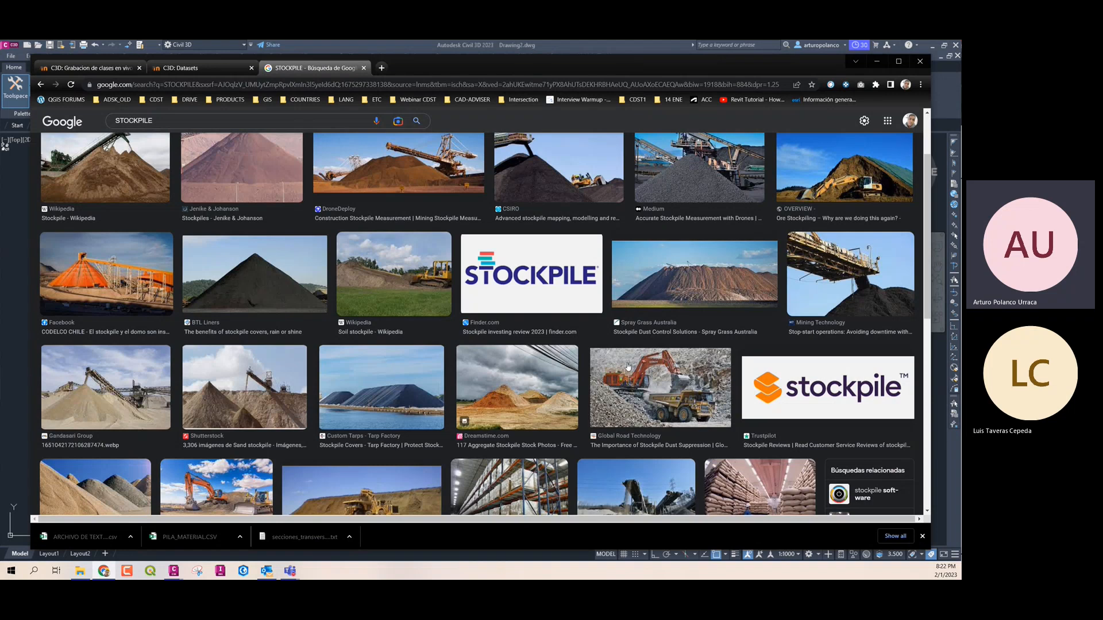
{"action": "scroll", "coordinate": [629, 367], "scroll_direction": "up", "scroll_amount": 2}
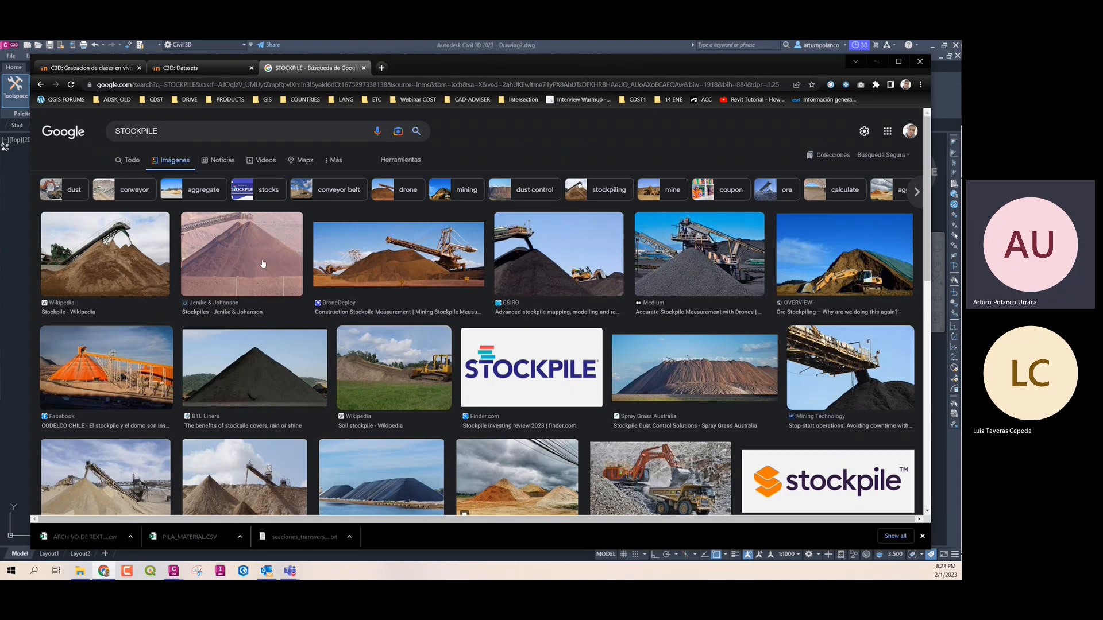
{"action": "scroll", "coordinate": [263, 264], "scroll_direction": "down", "scroll_amount": 1}
{"action": "scroll", "coordinate": [264, 268], "scroll_direction": "down", "scroll_amount": 1}
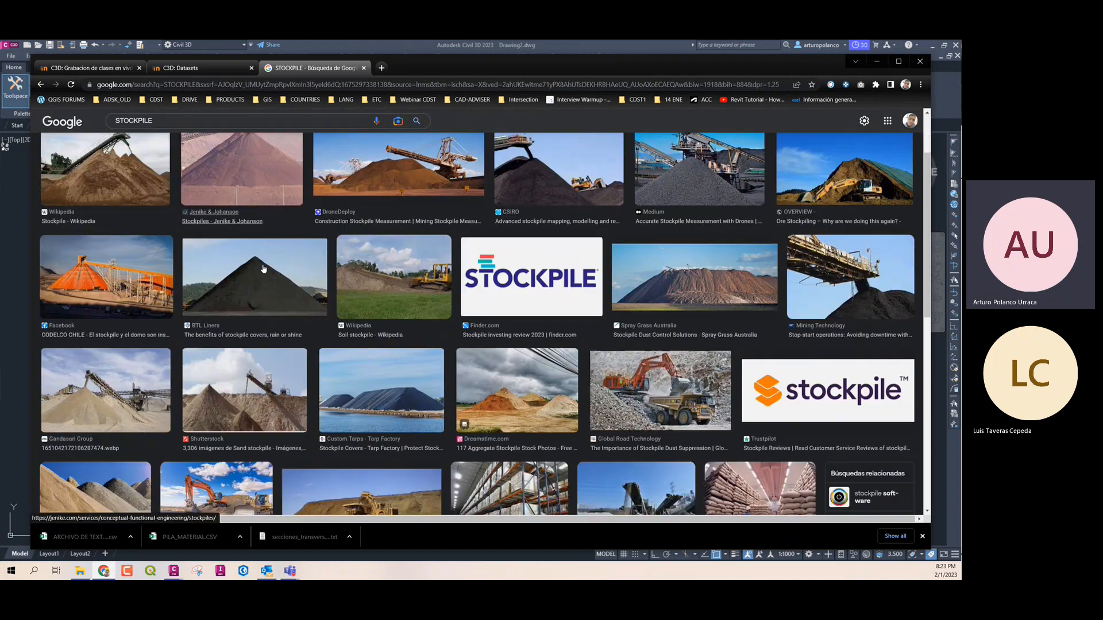
{"action": "scroll", "coordinate": [263, 268], "scroll_direction": "down", "scroll_amount": 2}
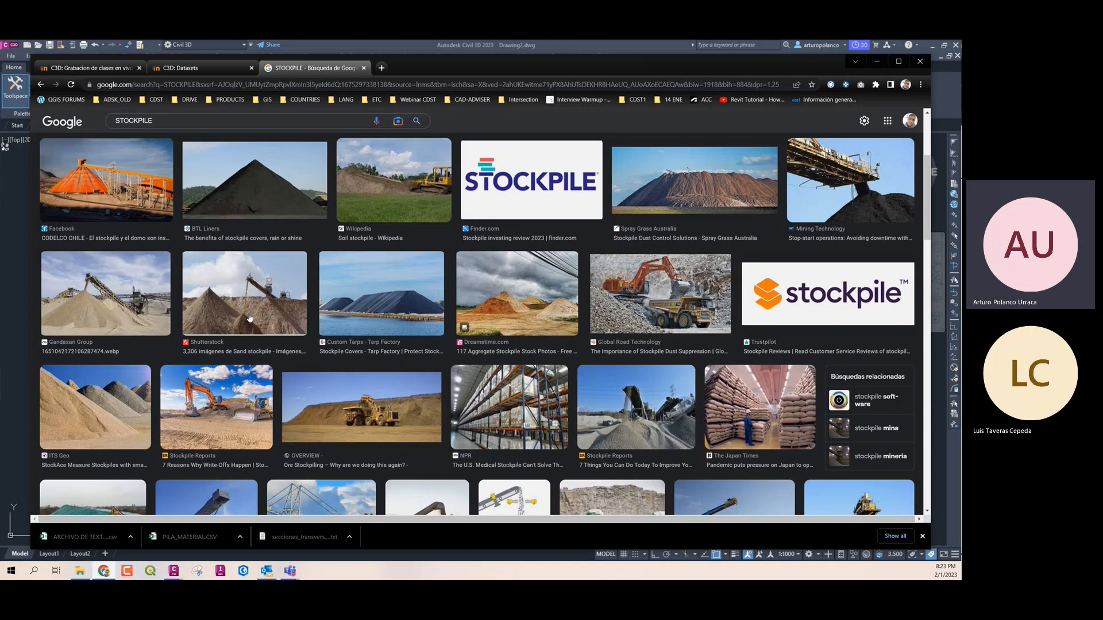
{"action": "scroll", "coordinate": [519, 290], "scroll_direction": "down", "scroll_amount": 1}
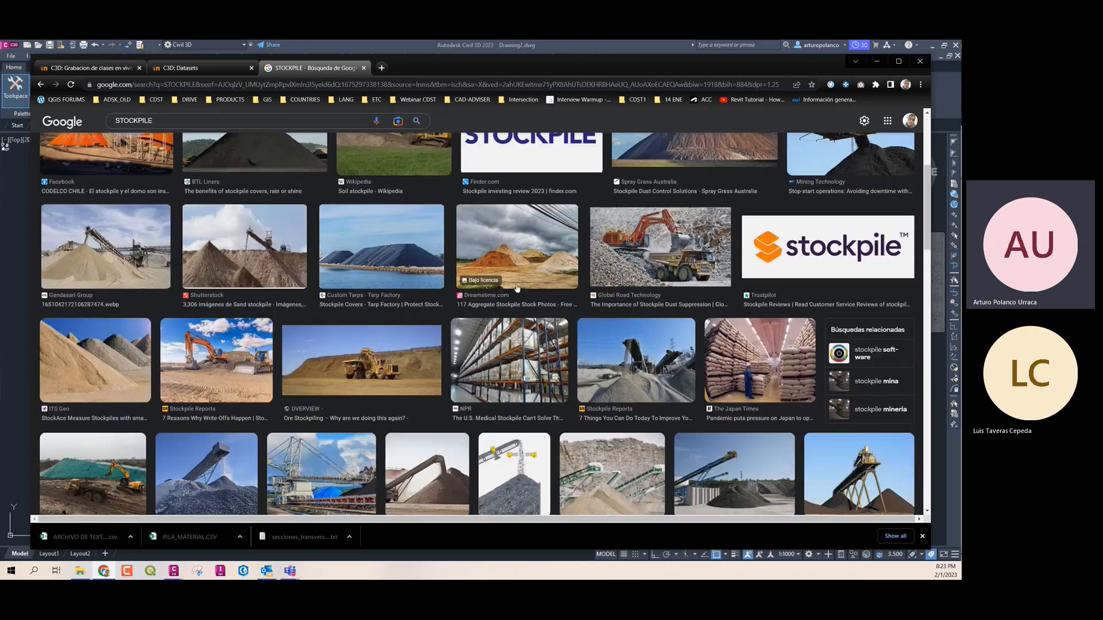
{"action": "scroll", "coordinate": [517, 288], "scroll_direction": "down", "scroll_amount": 2}
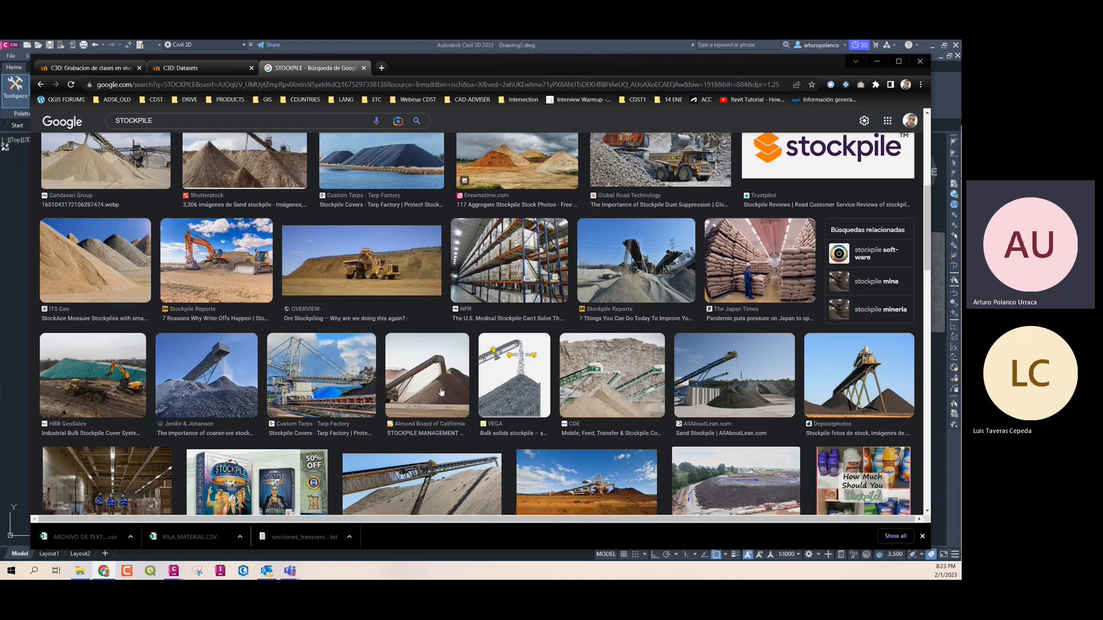
{"action": "scroll", "coordinate": [437, 402], "scroll_direction": "down", "scroll_amount": 1}
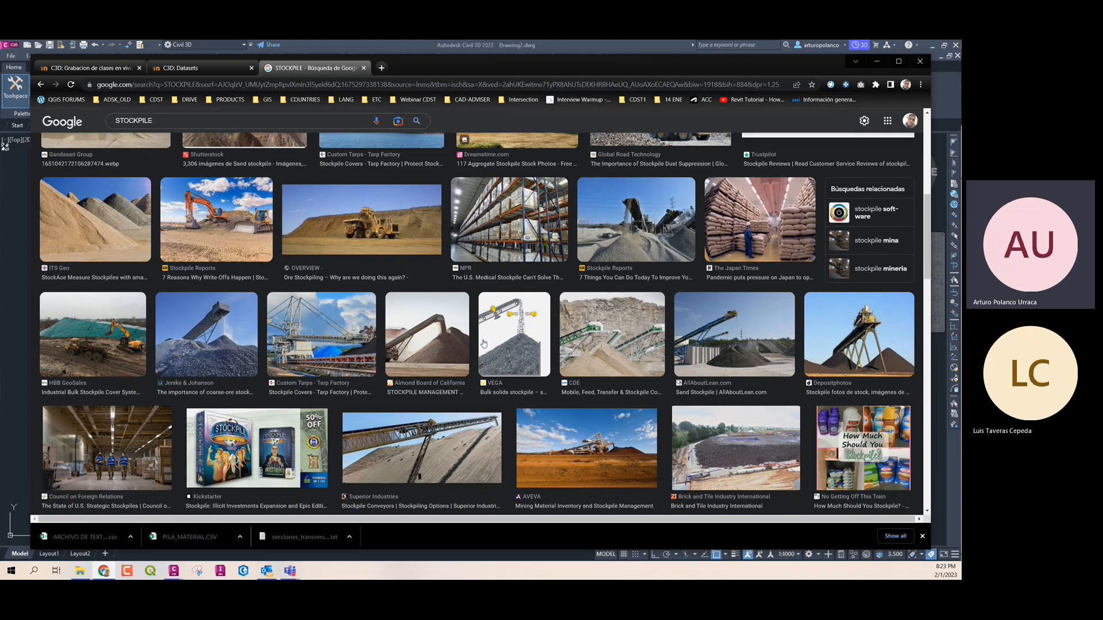
Go back from Chrome to the empty Drawing2 in Civil 3D and reduce the height of the command window
{"action": "left_click", "coordinate": [876, 61]}
{"action": "left_click_drag", "start_coordinate": [540, 121], "coordinate": [509, 133]}
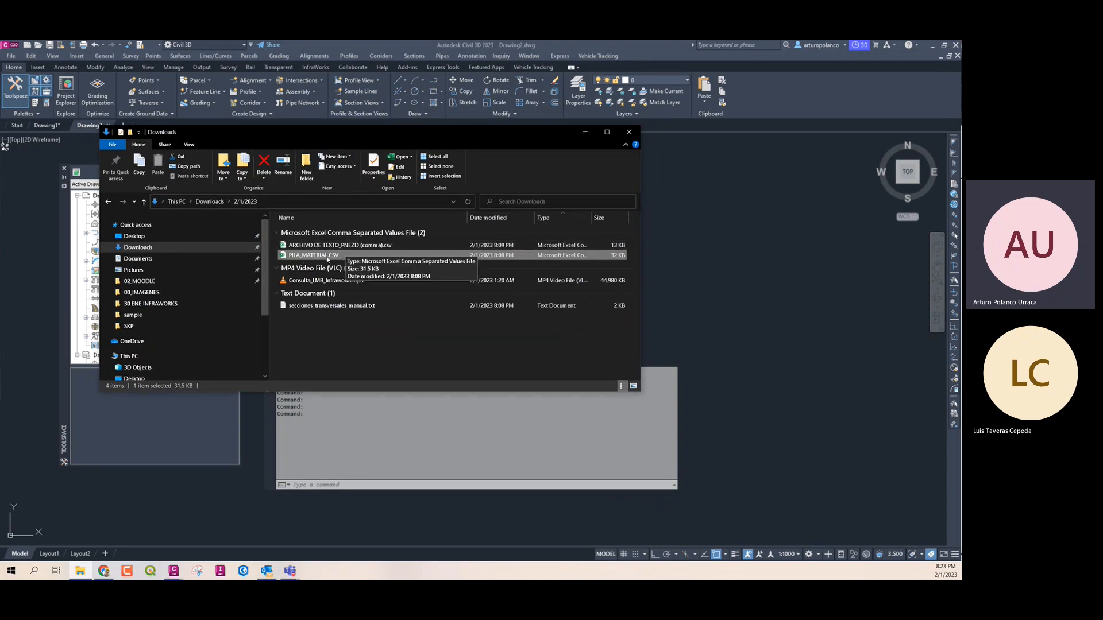
{"action": "left_click", "coordinate": [714, 271]}
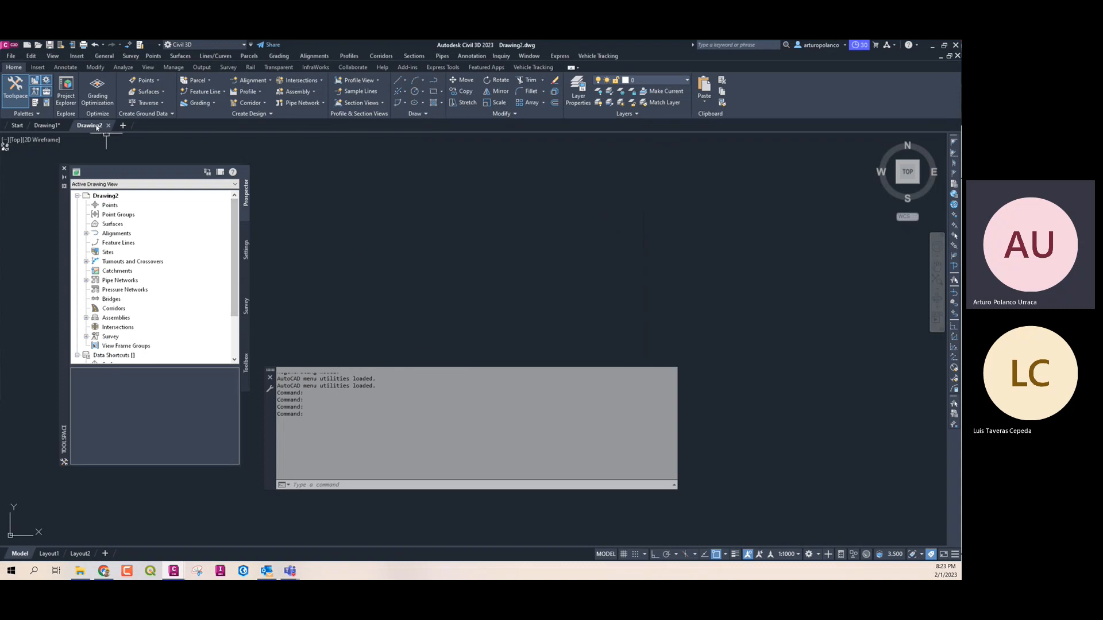
{"action": "left_click_drag", "start_coordinate": [436, 370], "coordinate": [437, 398]}
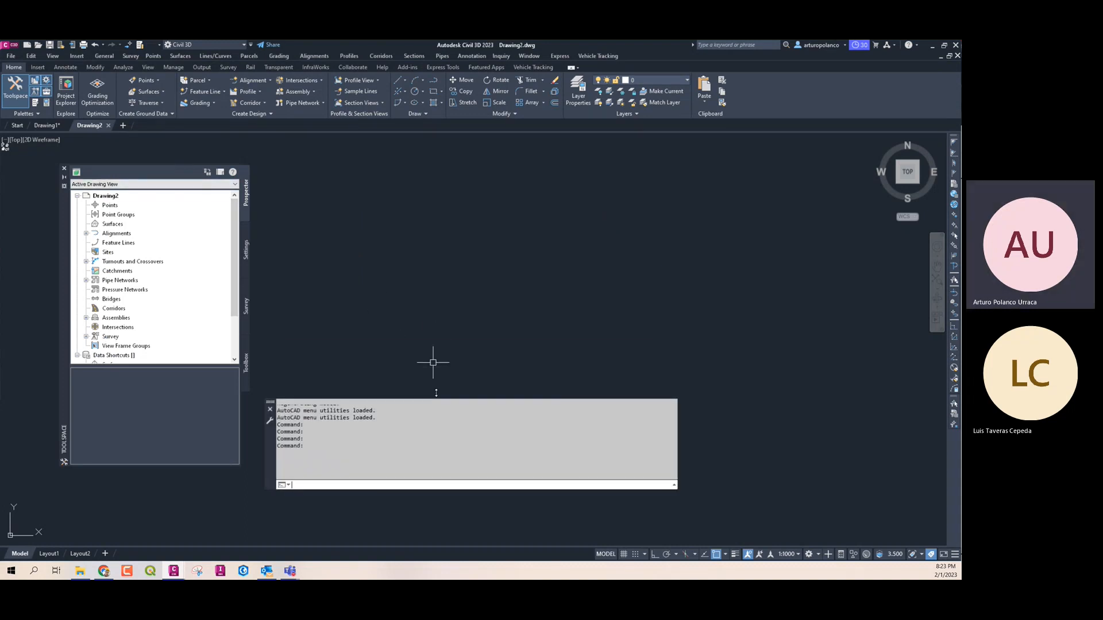
Save the new drawing as 01-FEB in the student's C3D folder on drive C:, and shrink the command window
{"action": "left_click", "coordinate": [50, 46]}
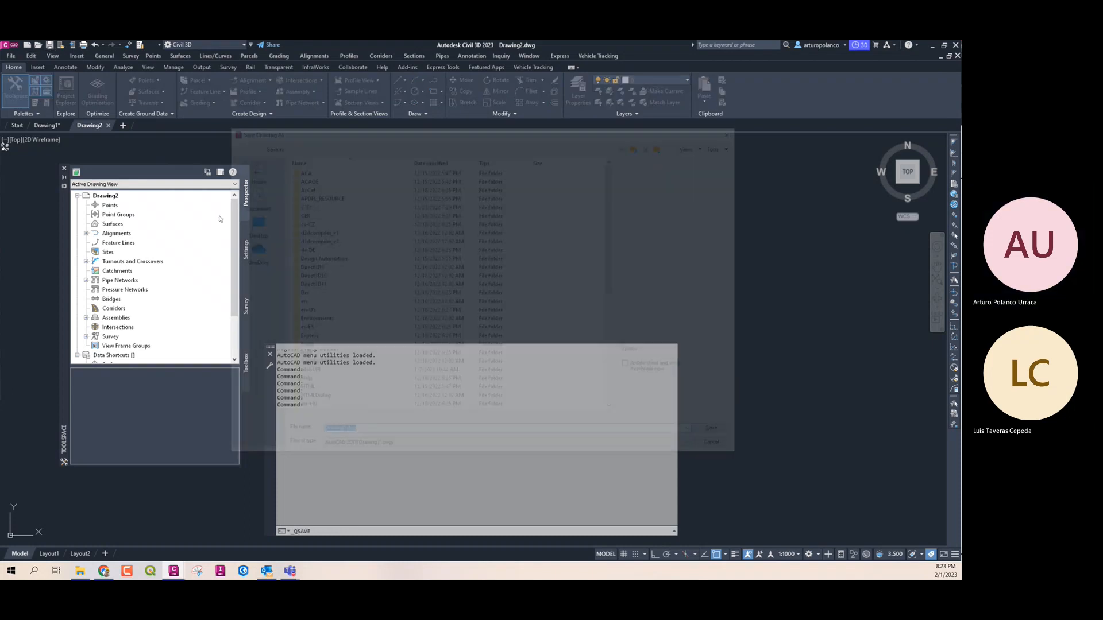
{"action": "left_click", "coordinate": [314, 147]}
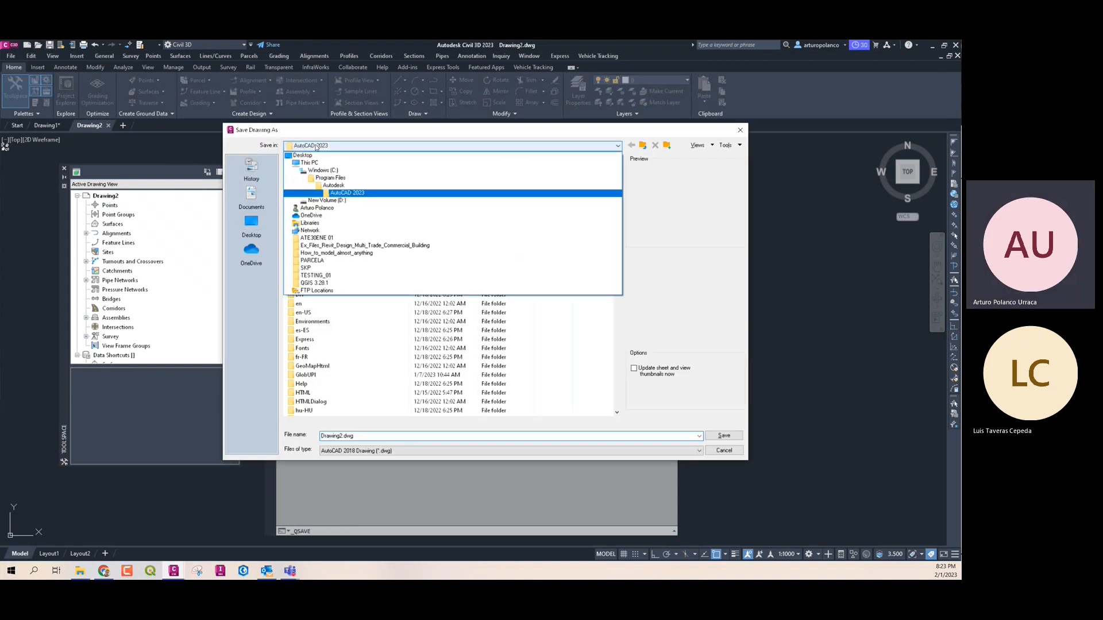
{"action": "left_click", "coordinate": [332, 171]}
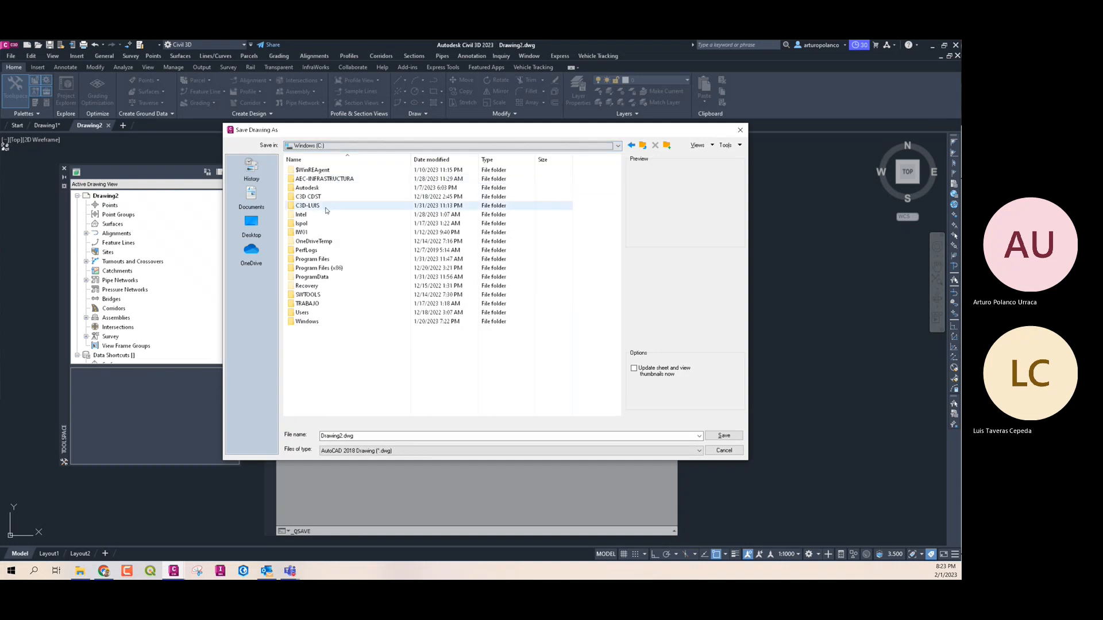
{"action": "double_click", "coordinate": [321, 205]}
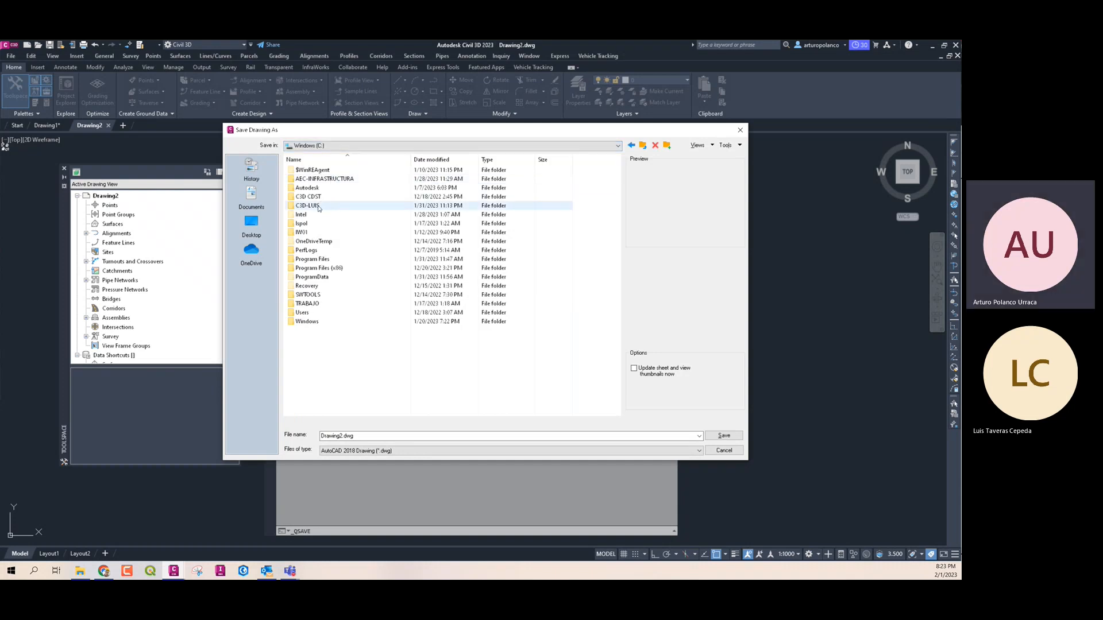
{"action": "double_click", "coordinate": [376, 436]}
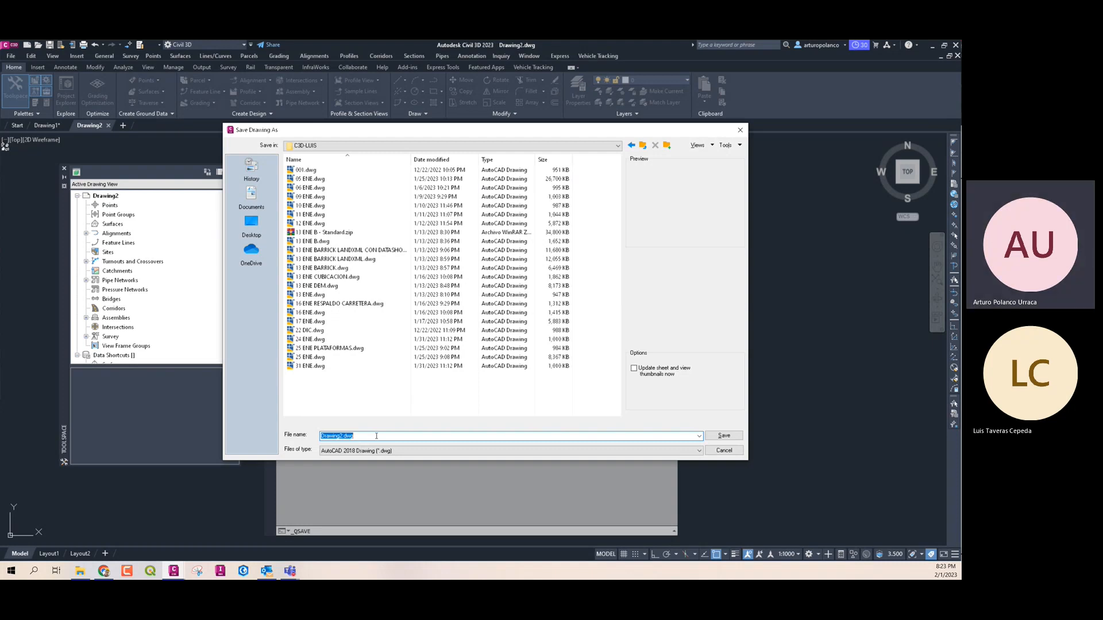
{"action": "type", "text": "0"}
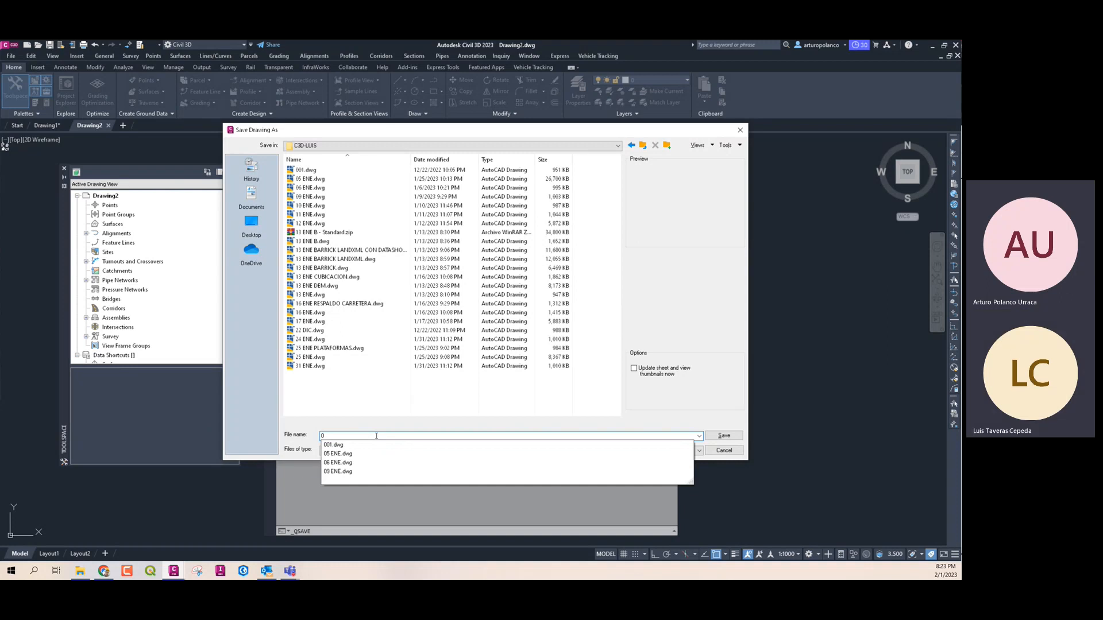
{"action": "type", "text": "1-FEB"}
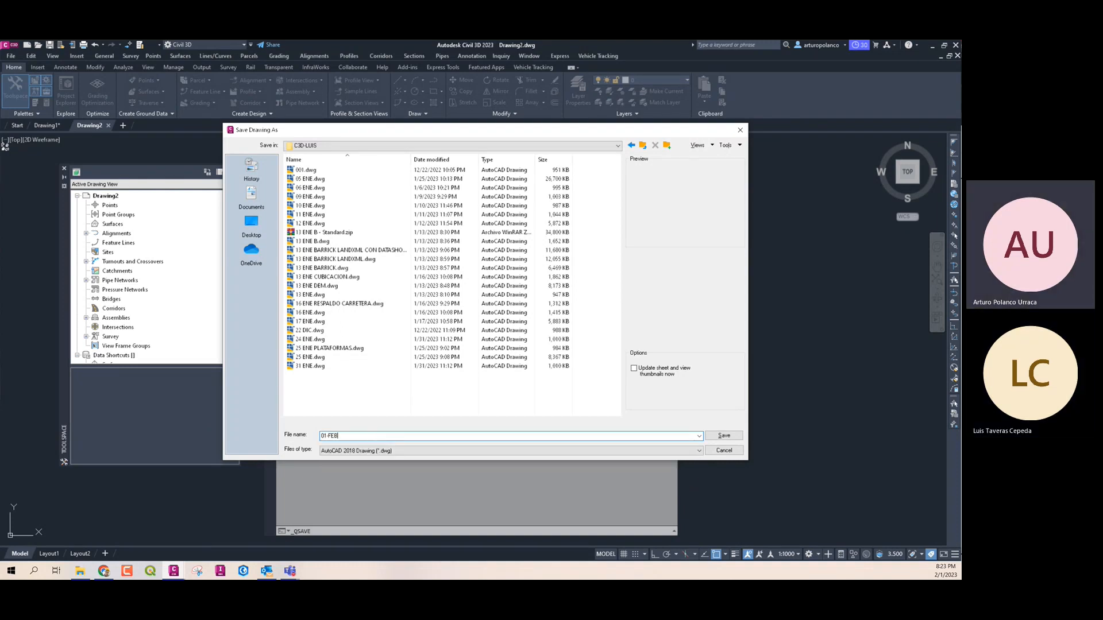
{"action": "left_click", "coordinate": [725, 435]}
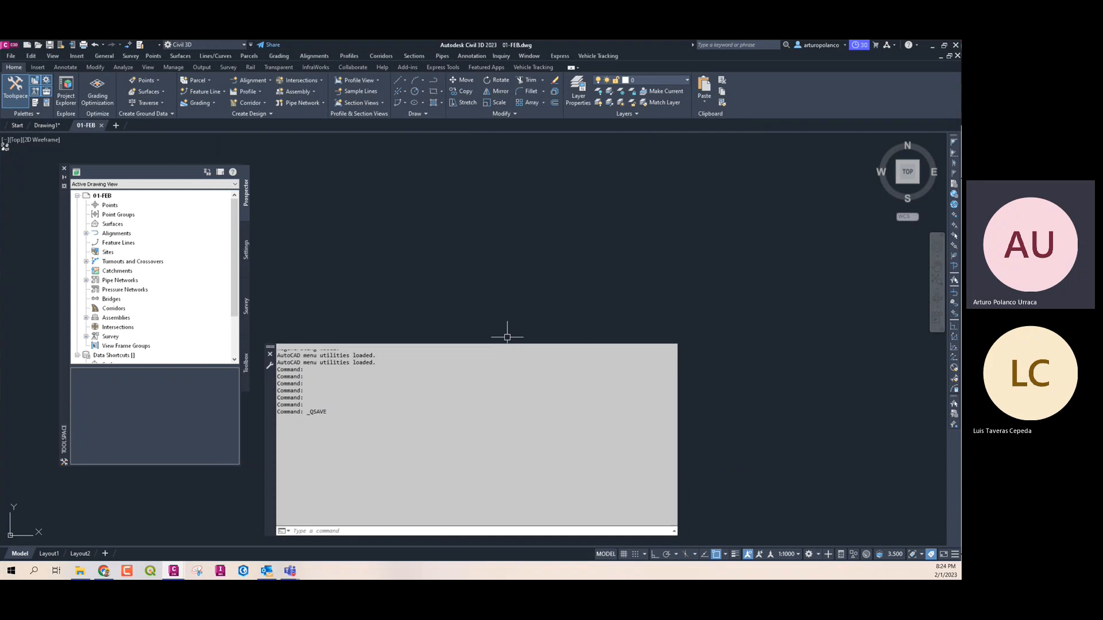
{"action": "left_click_drag", "start_coordinate": [494, 344], "coordinate": [494, 462]}
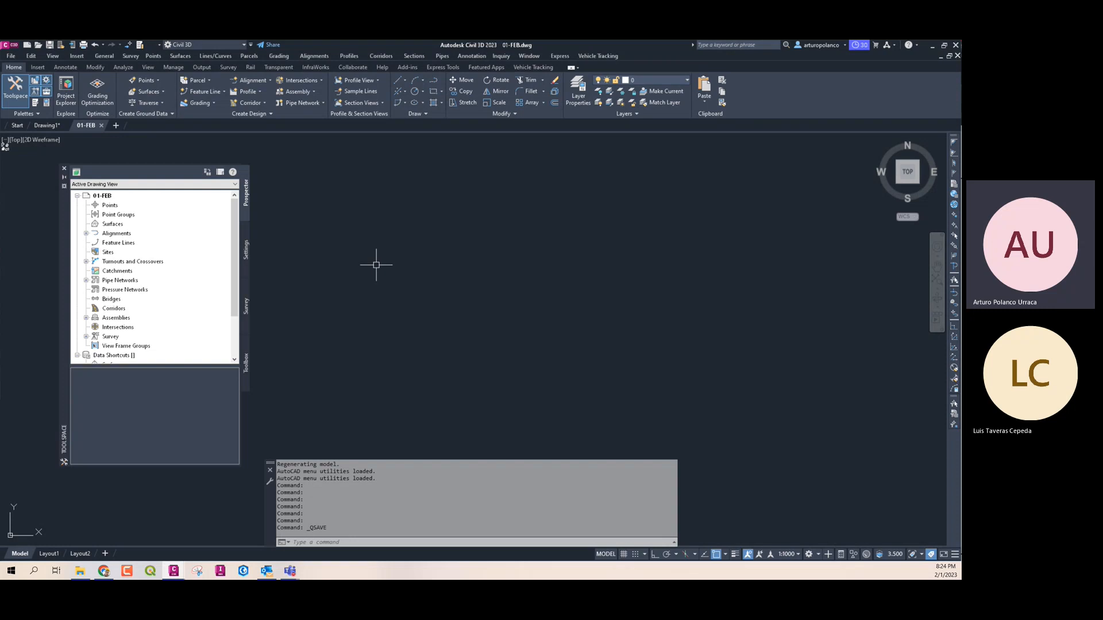
Start a point import, browse for its source file, and open PILA_MATERIAL.CSV in Notepad for checking
{"action": "left_click", "coordinate": [129, 46]}
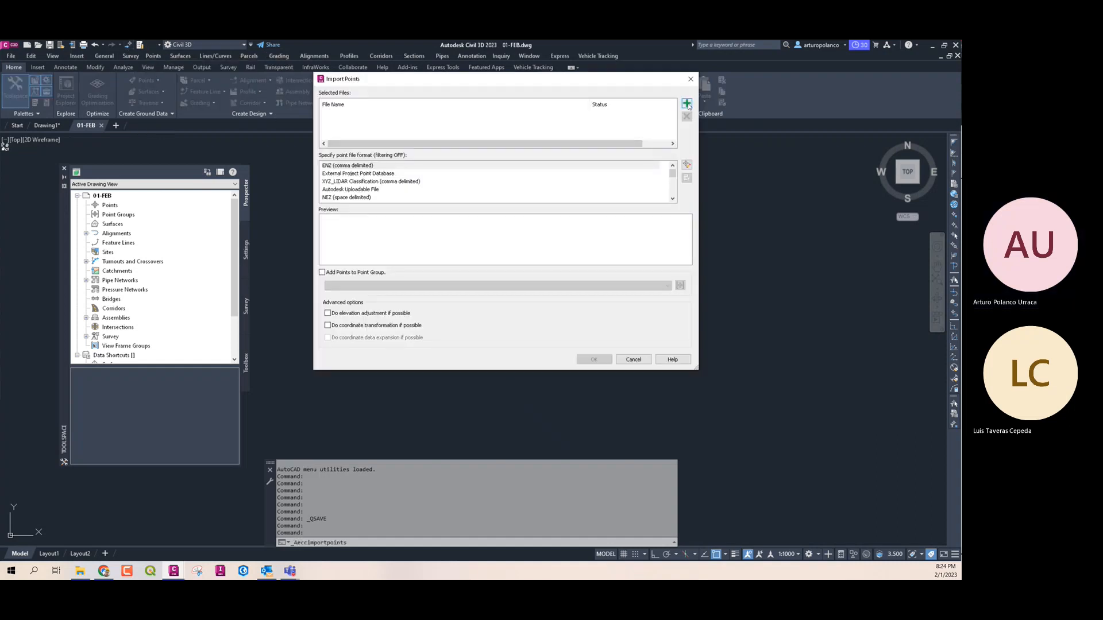
{"action": "left_click", "coordinate": [687, 104]}
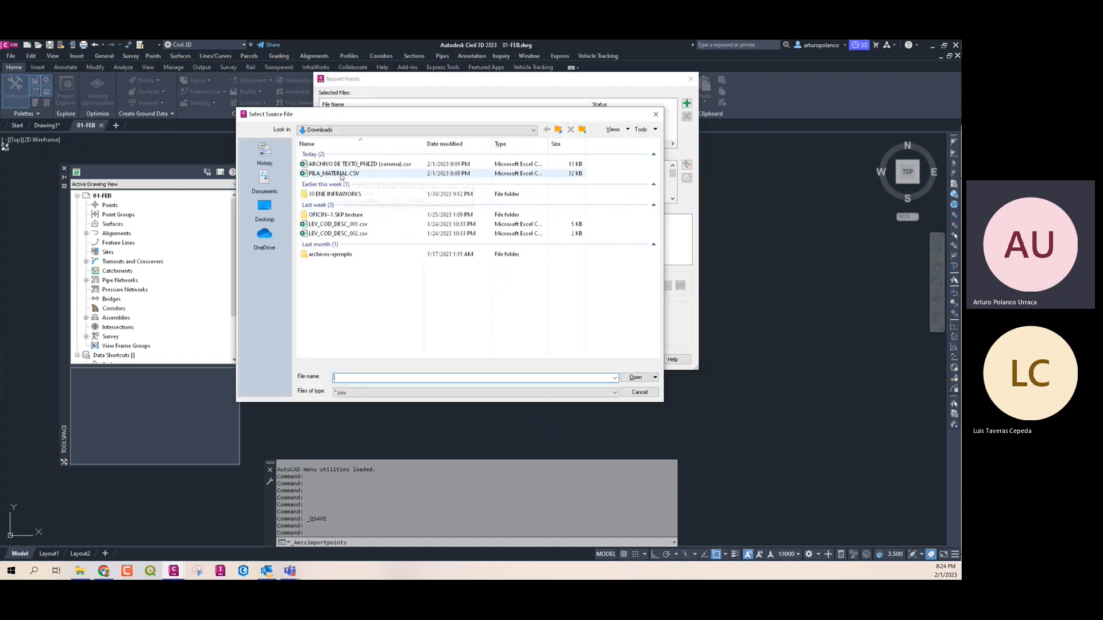
{"action": "right_click", "coordinate": [355, 174]}
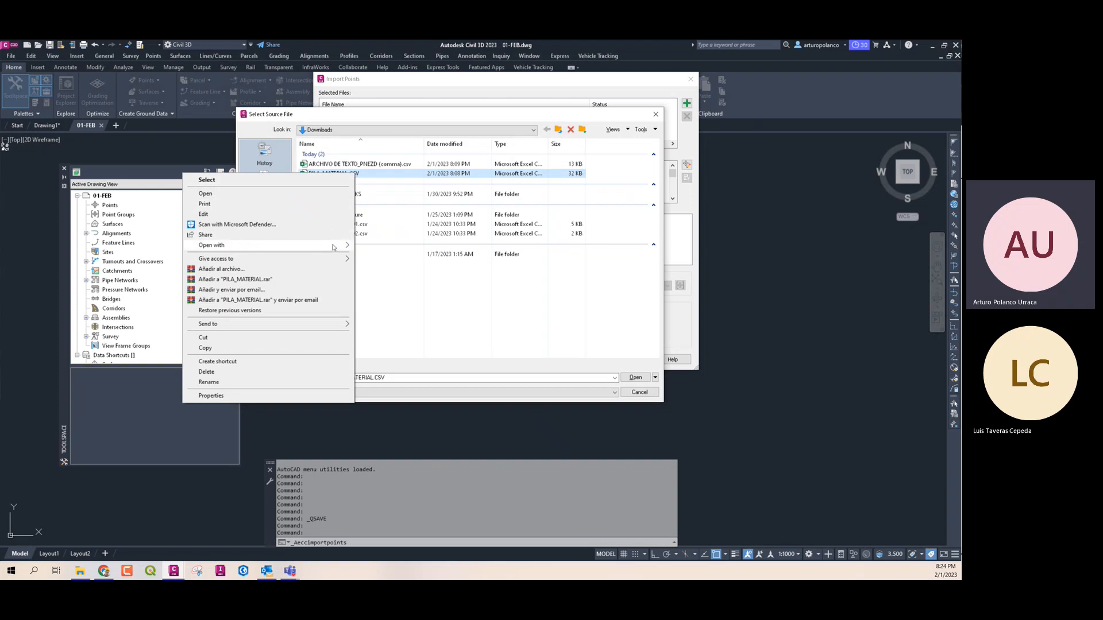
{"action": "mouse_move", "coordinate": [336, 245]}
{"action": "left_click", "coordinate": [378, 257]}
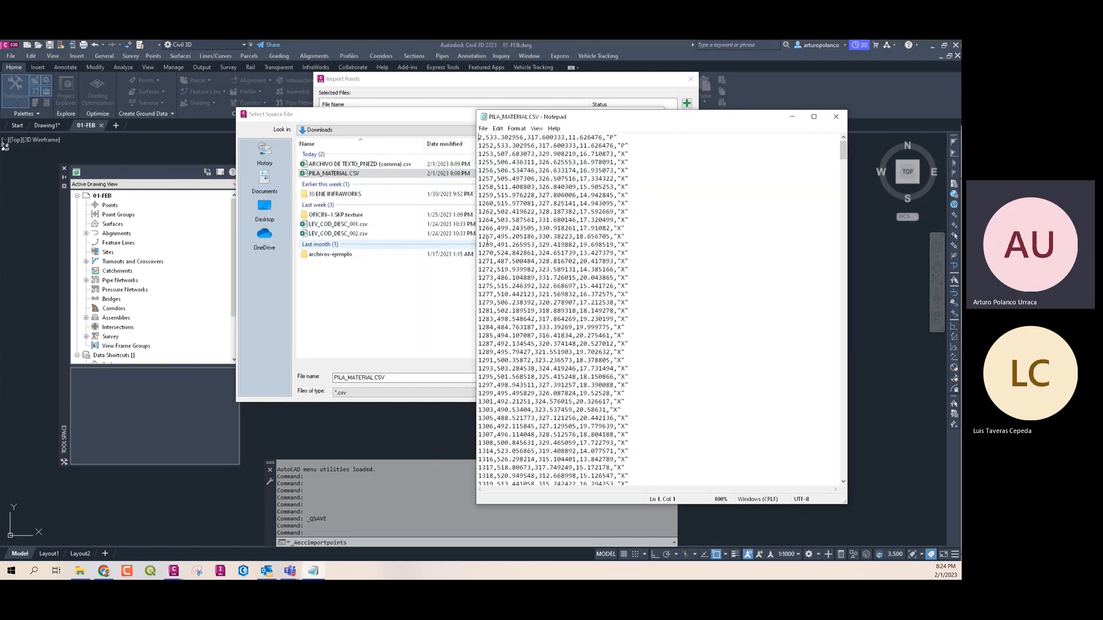
Examine the point numbers and coordinate columns of PILA_MATERIAL.CSV to determine the point file format
{"action": "left_click_drag", "start_coordinate": [484, 149], "coordinate": [488, 242]}
{"action": "left_click", "coordinate": [491, 267]}
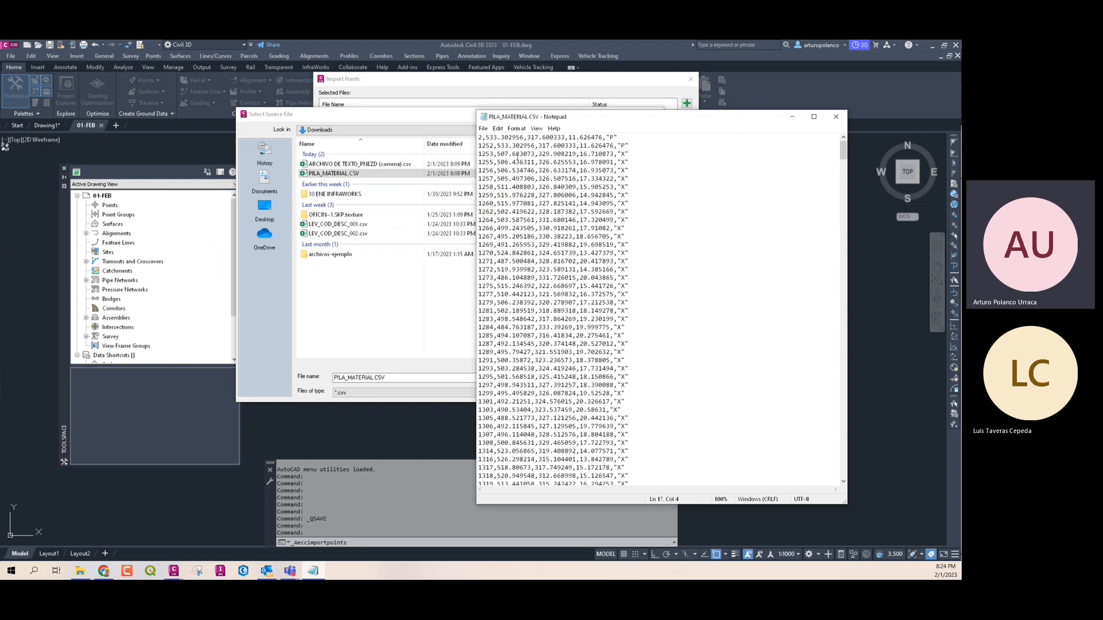
{"action": "left_click_drag", "start_coordinate": [497, 147], "coordinate": [535, 147]}
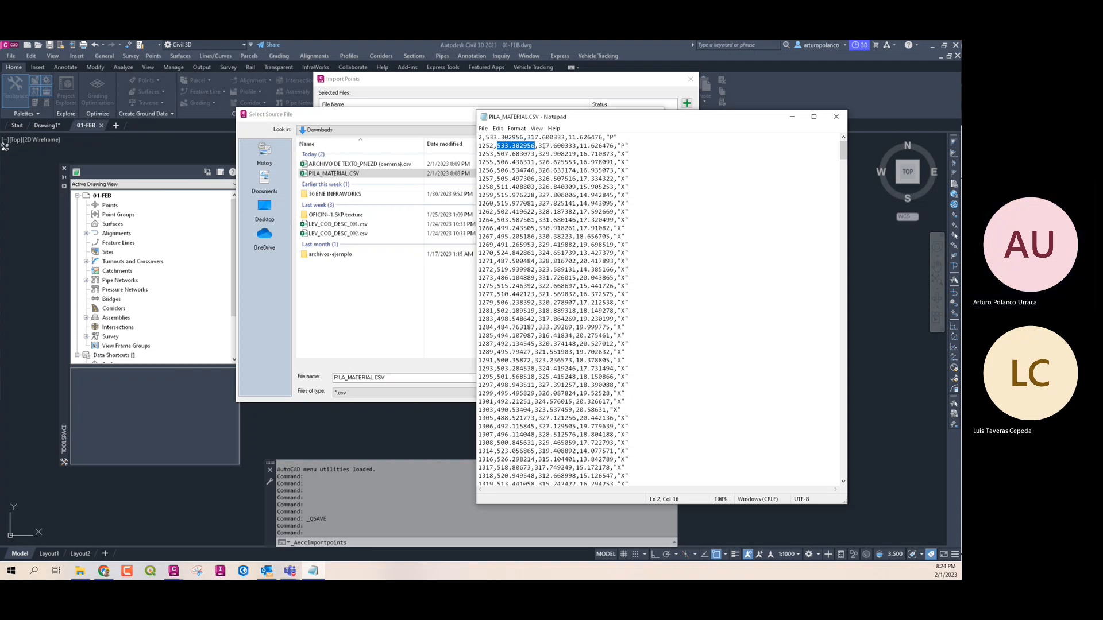
{"action": "left_click", "coordinate": [515, 146]}
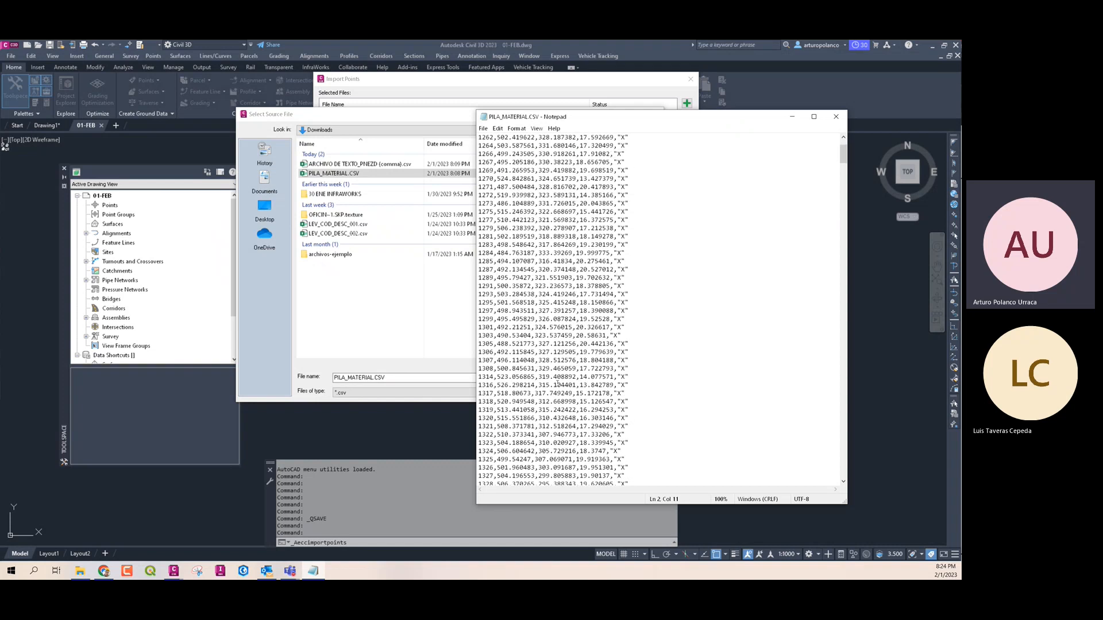
Close the text view, load PILA_MATERIAL.CSV as the import source, and choose the PNEZD (comma delimited) point file format
{"action": "left_click", "coordinate": [843, 118]}
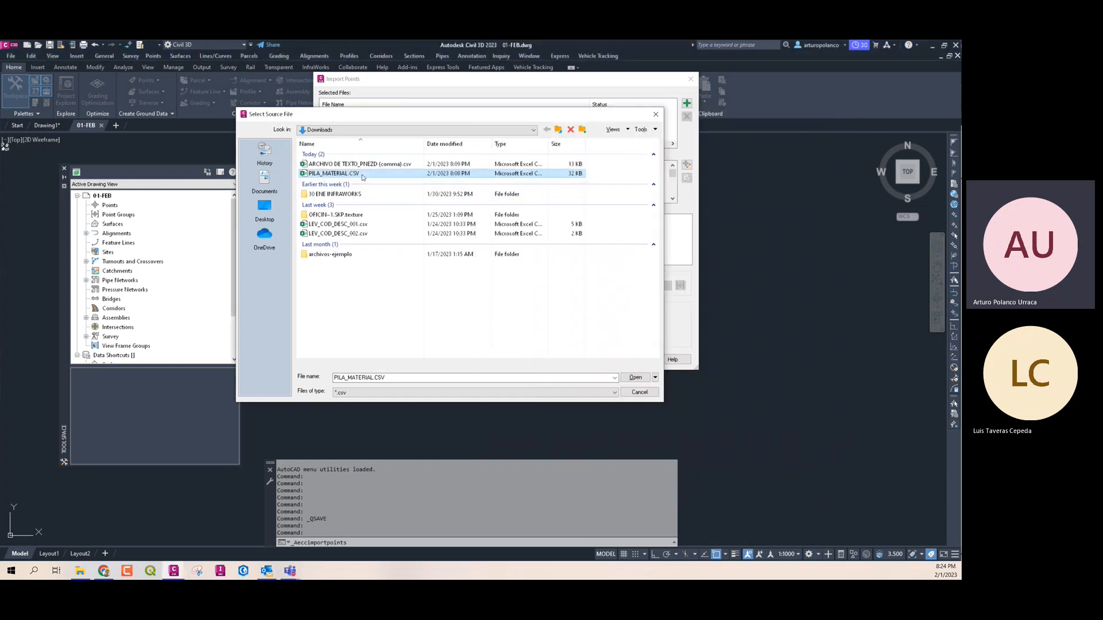
{"action": "left_click", "coordinate": [635, 378]}
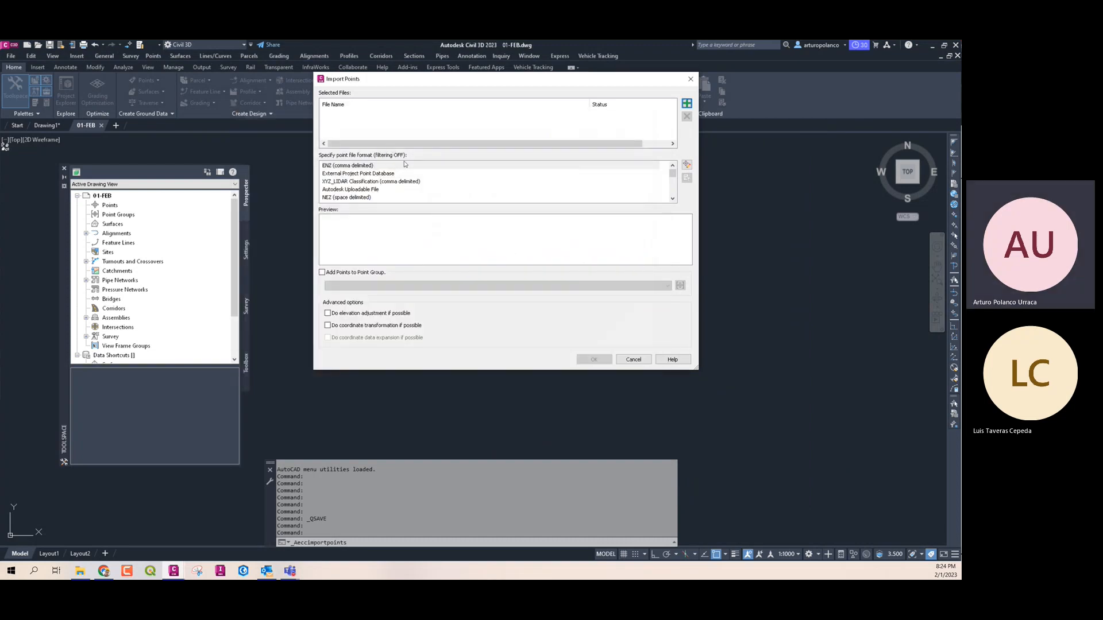
{"action": "left_click_drag", "start_coordinate": [674, 176], "coordinate": [673, 190]}
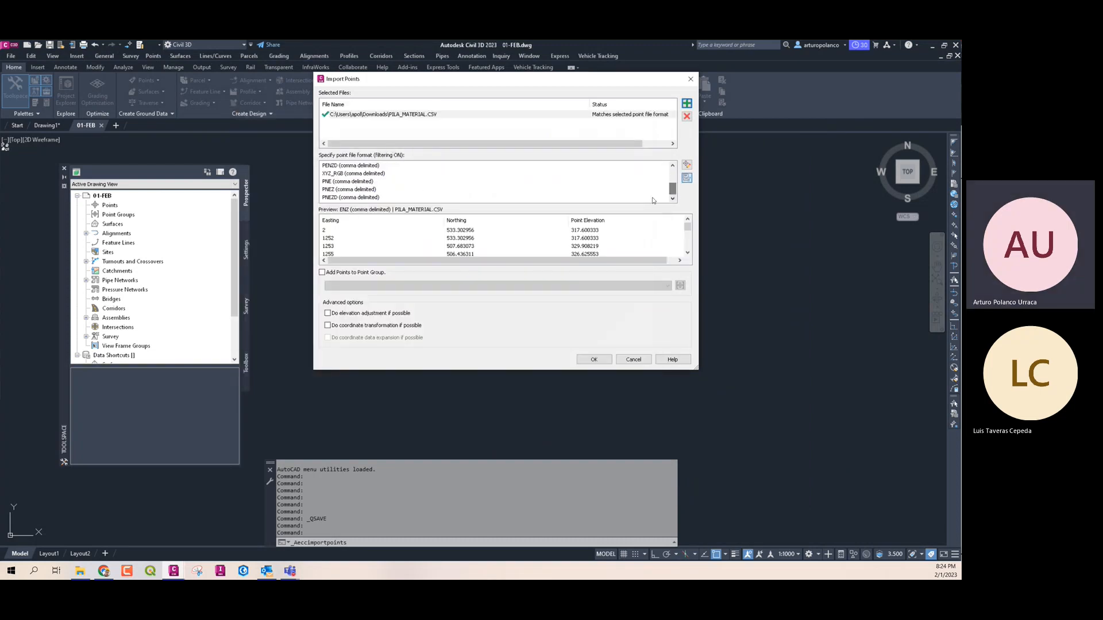
{"action": "left_click", "coordinate": [348, 198]}
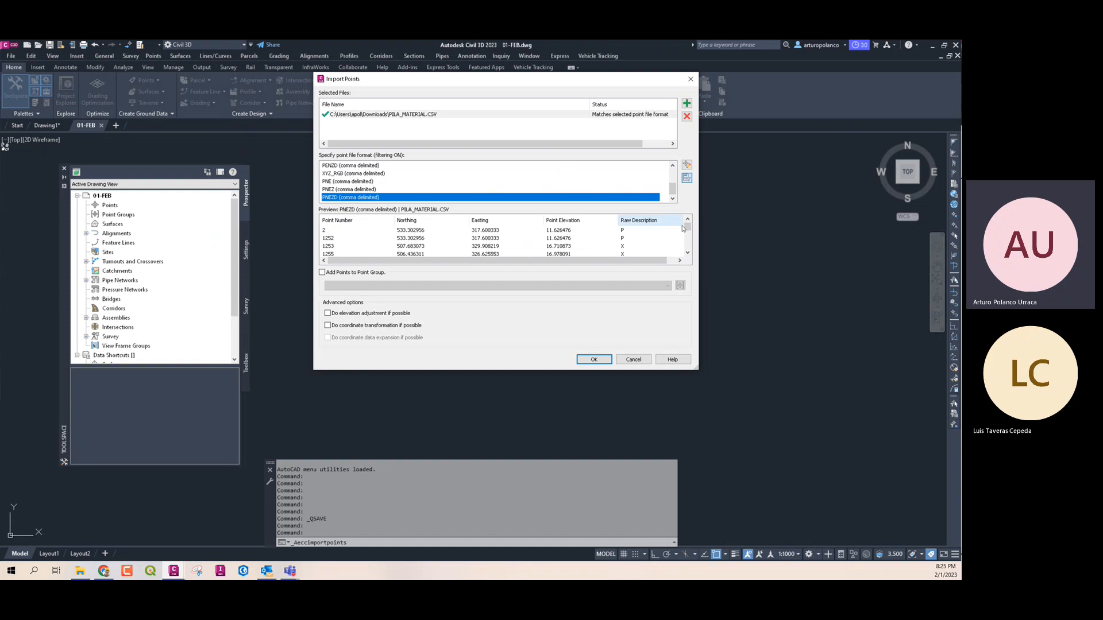
{"action": "mouse_move", "coordinate": [687, 226]}
{"action": "left_mouse_down"}
{"action": "mouse_move", "coordinate": [687, 247]}
{"action": "mouse_move", "coordinate": [687, 225]}
{"action": "left_mouse_up"}
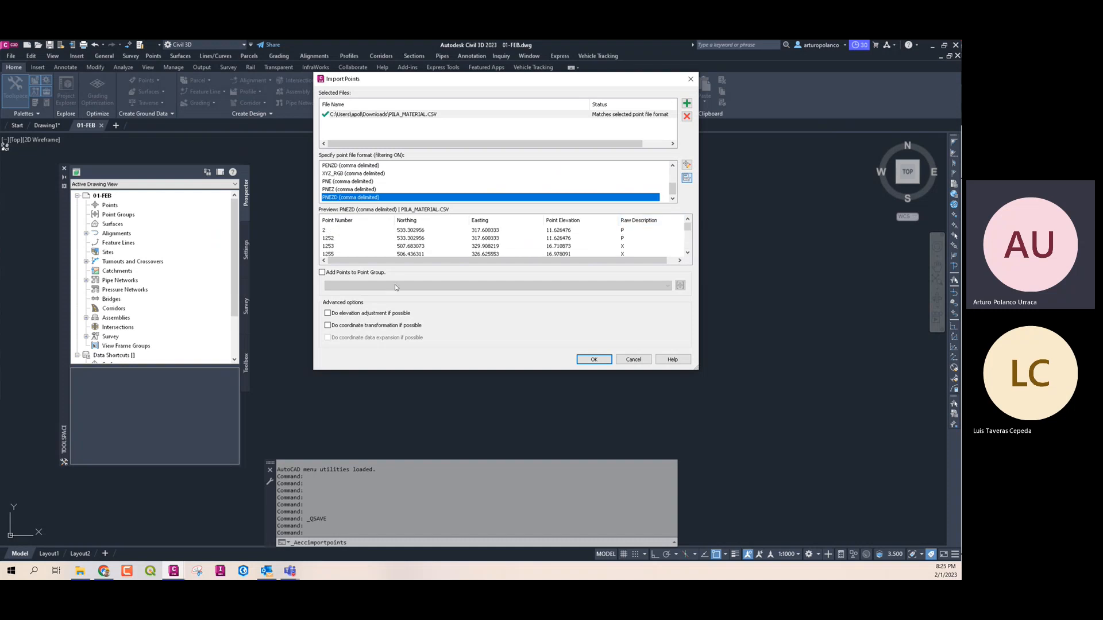
Add the incoming points to a new point group named PILA and import them into the drawing
{"action": "left_click", "coordinate": [357, 272]}
{"action": "left_click", "coordinate": [679, 285]}
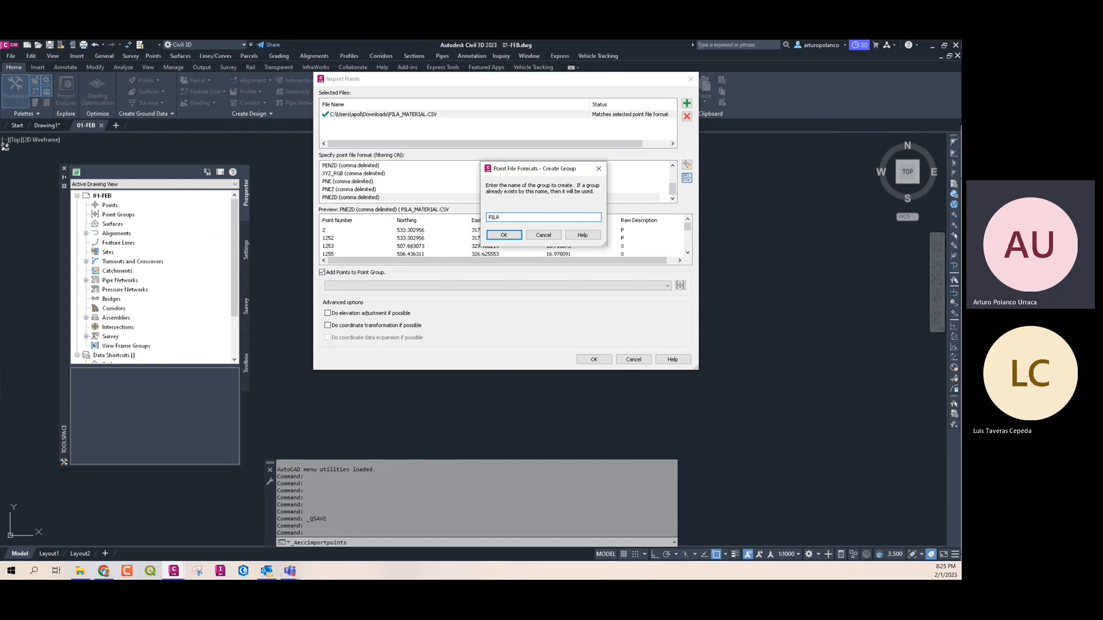
{"action": "left_click", "coordinate": [511, 237]}
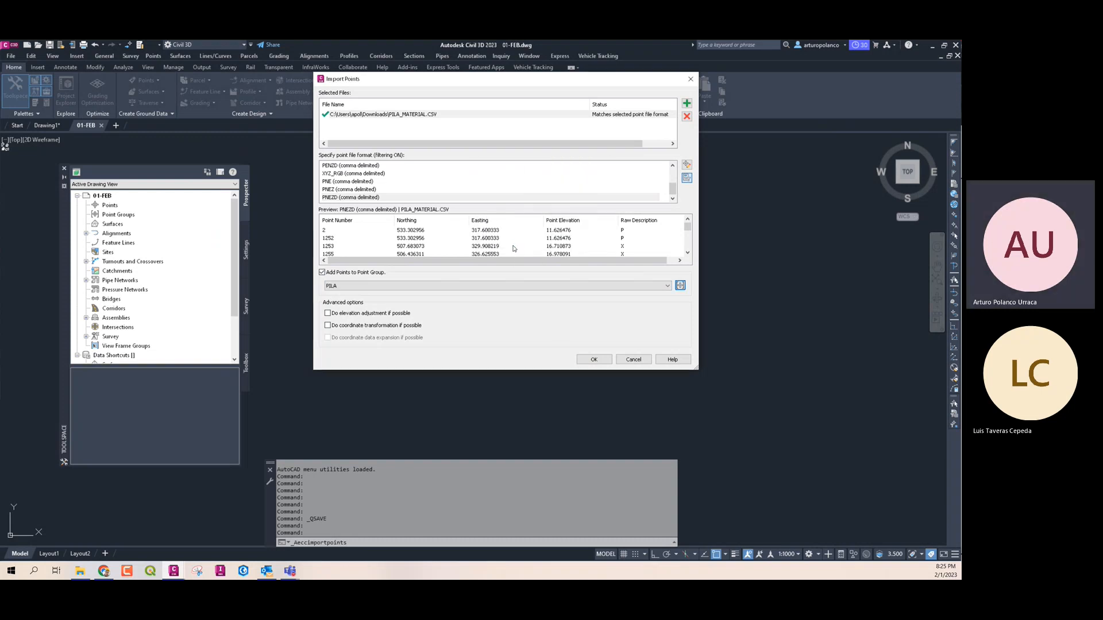
{"action": "left_click", "coordinate": [594, 359]}
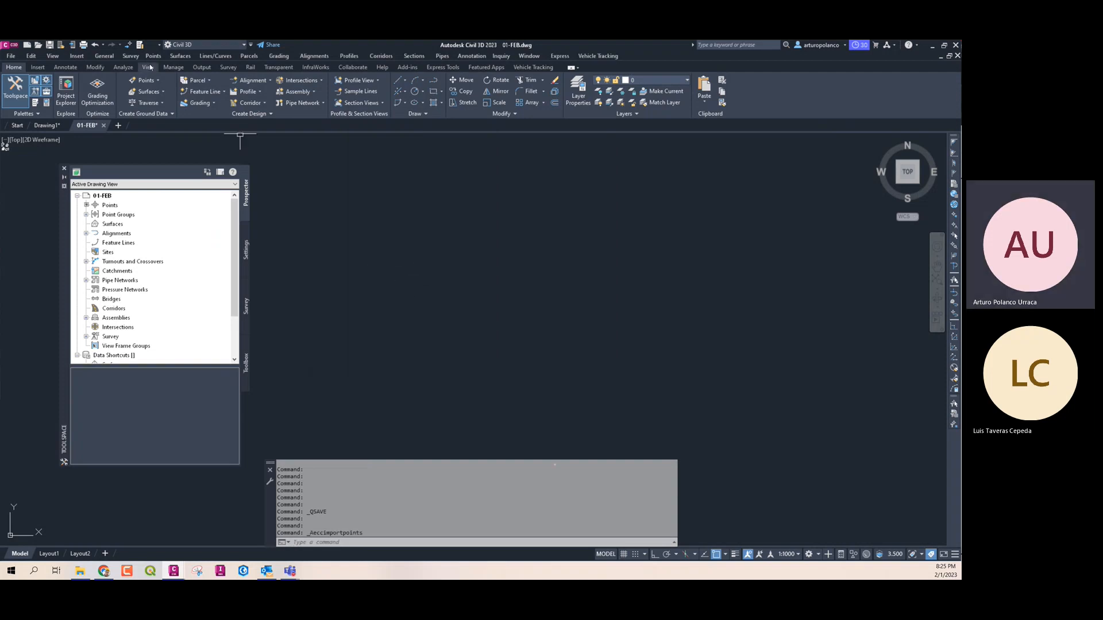
Zoom to the drawing extents and examine the isolated points outside the stockpile and their descriptions
{"action": "left_click", "coordinate": [53, 55]}
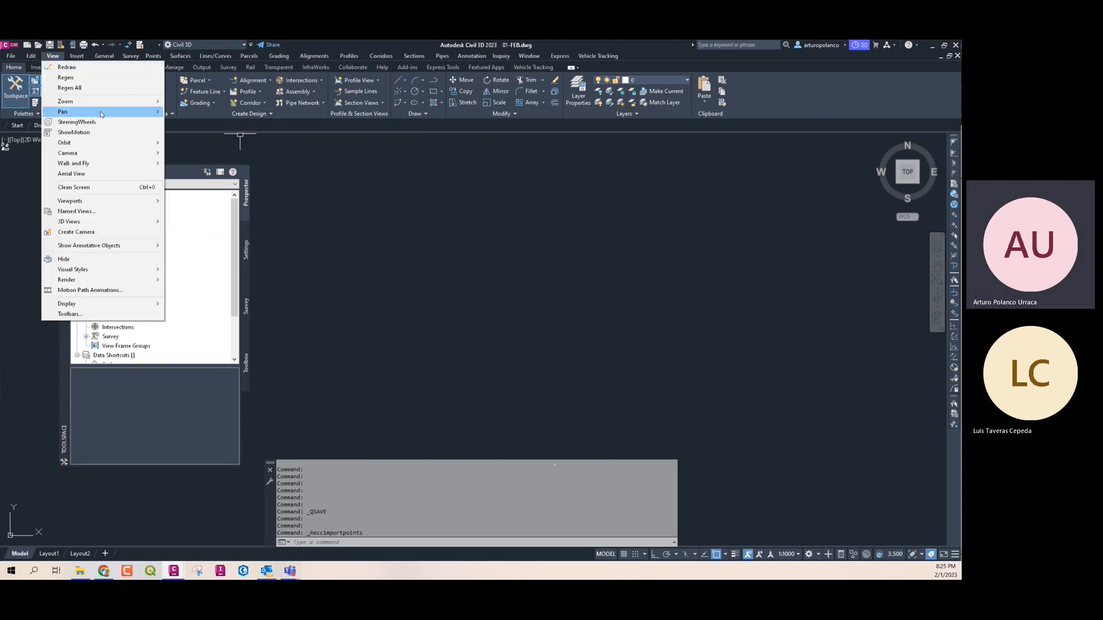
{"action": "mouse_move", "coordinate": [107, 102]}
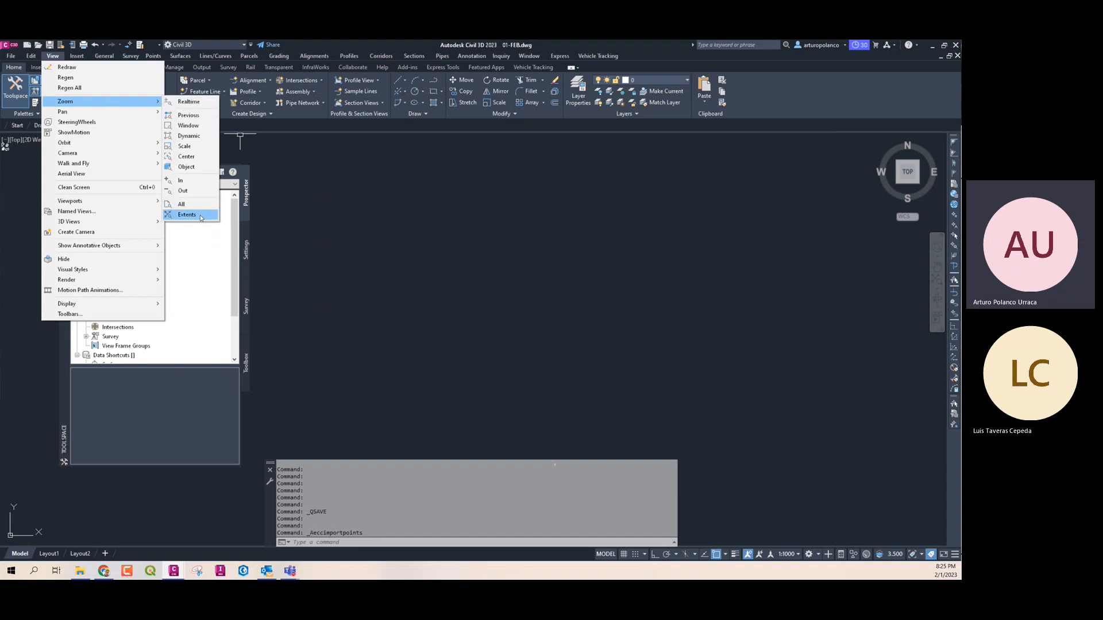
{"action": "left_click", "coordinate": [200, 216]}
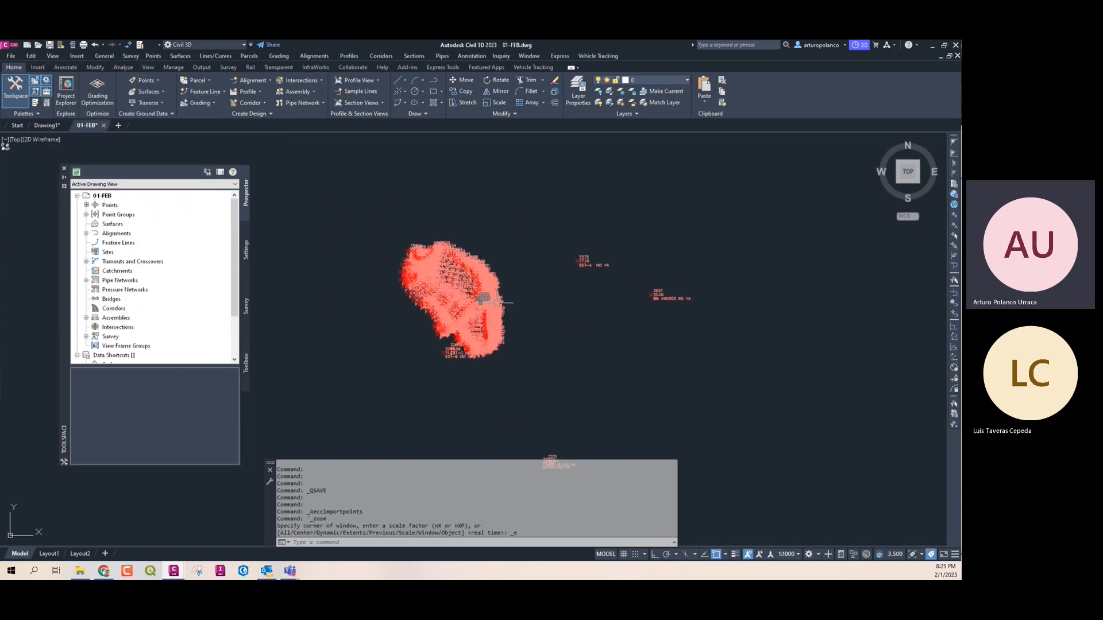
{"action": "mouse_move", "coordinate": [539, 324]}
{"action": "middle_mouse_down"}
{"action": "mouse_move", "coordinate": [487, 268]}
{"action": "mouse_move", "coordinate": [473, 279]}
{"action": "middle_mouse_up"}
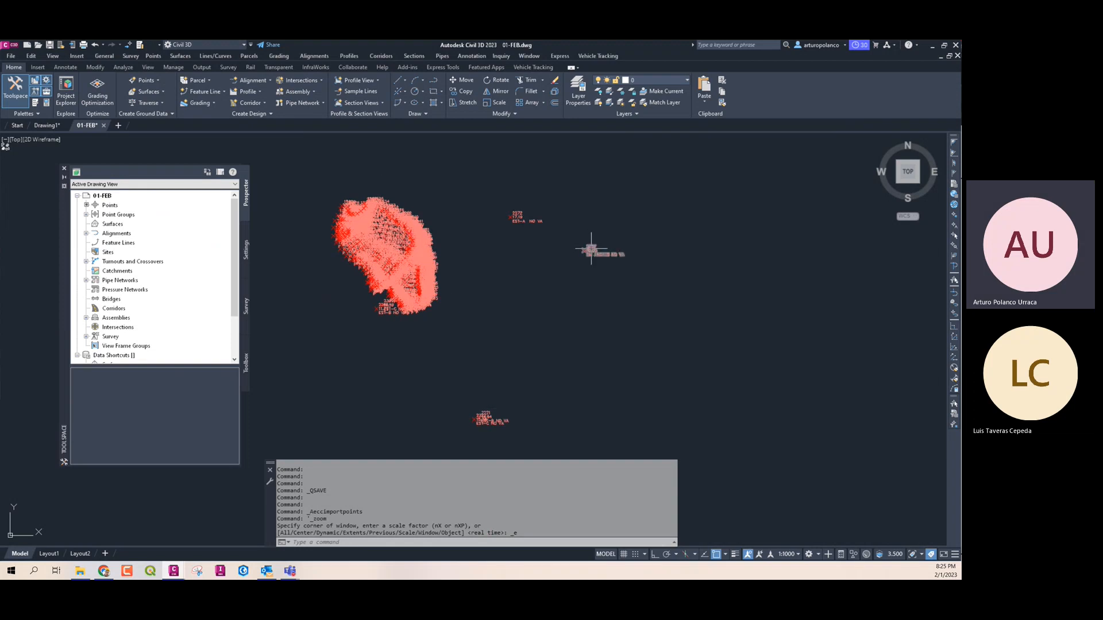
{"action": "scroll", "coordinate": [591, 249], "scroll_direction": "up", "scroll_amount": 5}
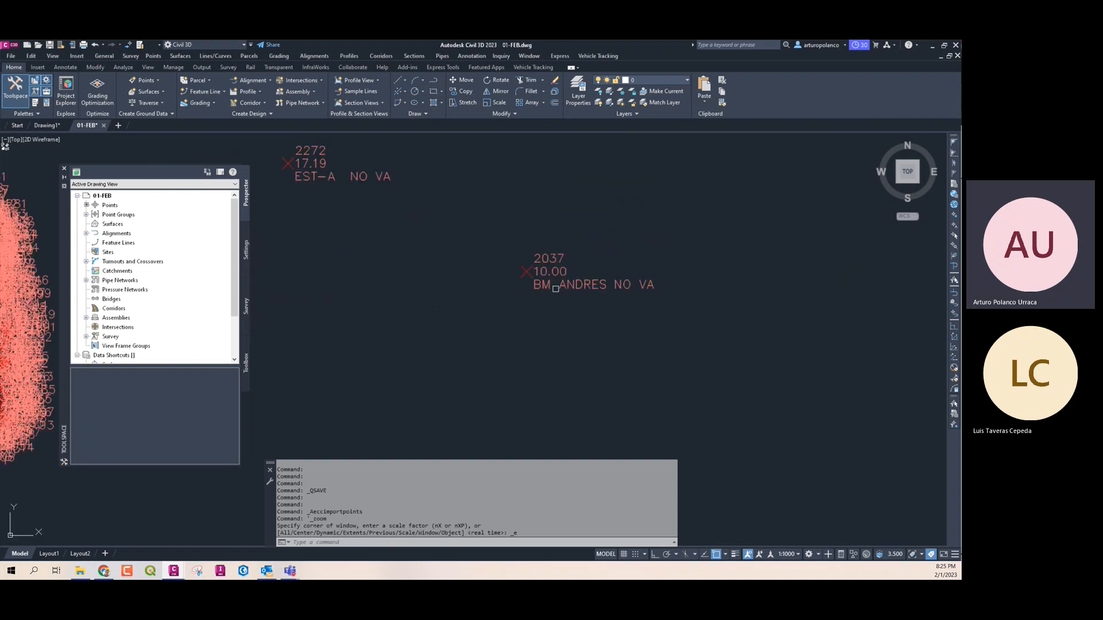
{"action": "scroll", "coordinate": [463, 249], "scroll_direction": "down", "scroll_amount": 5}
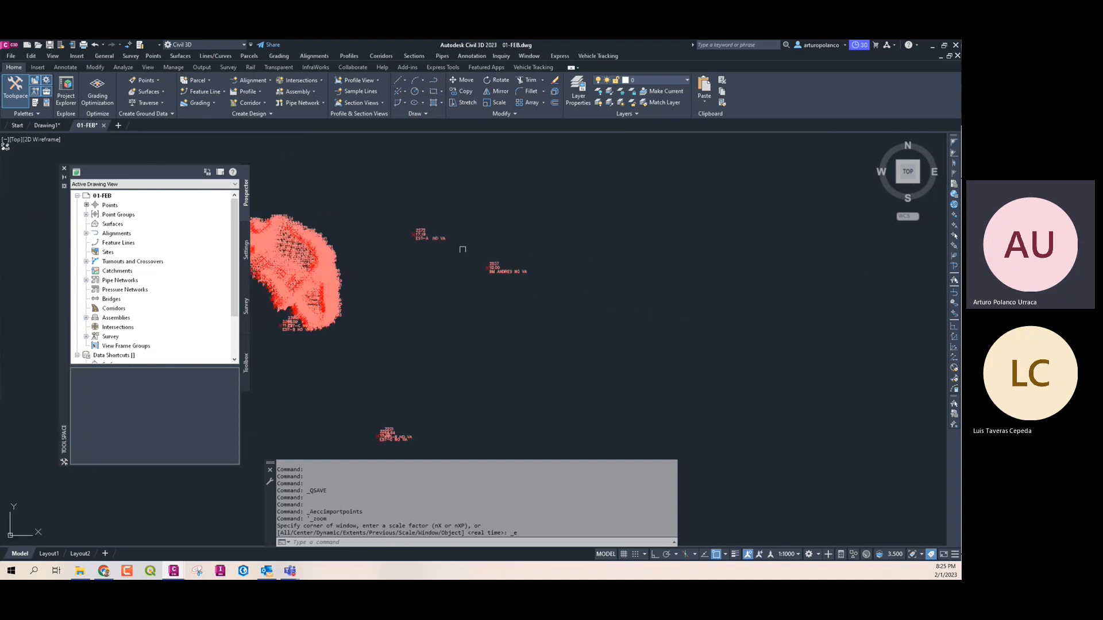
{"action": "mouse_move", "coordinate": [462, 249]}
{"action": "middle_mouse_down"}
{"action": "mouse_move", "coordinate": [473, 241]}
{"action": "mouse_move", "coordinate": [536, 281]}
{"action": "middle_mouse_up"}
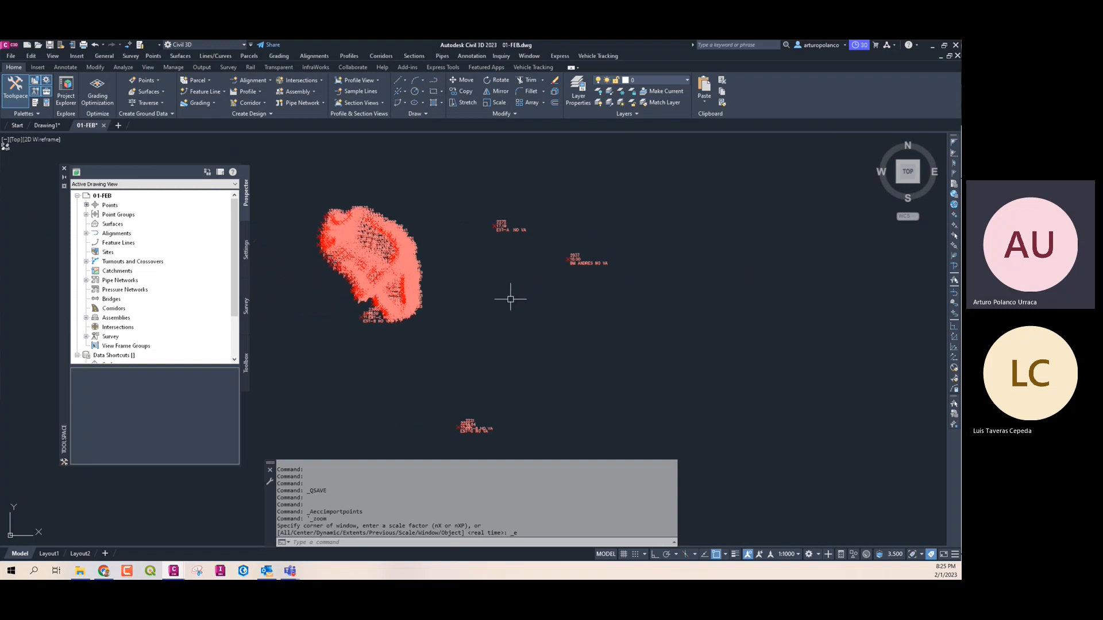
{"action": "middle_click_drag", "start_coordinate": [491, 310], "coordinate": [499, 311]}
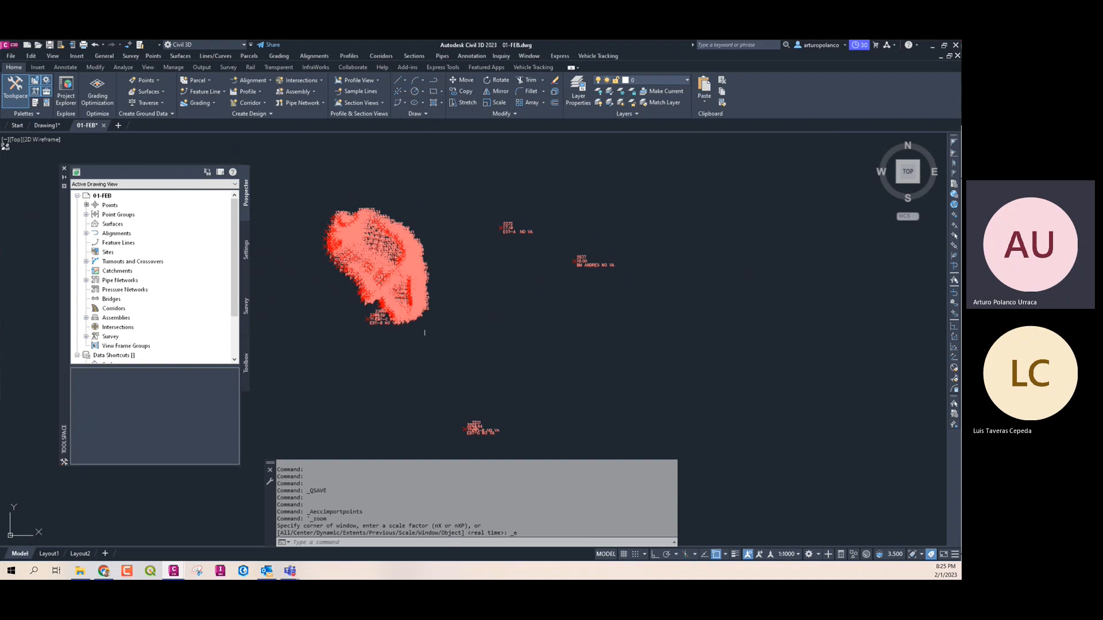
Set the drawing's annotation scale to 1:100 so the point labels shrink
{"action": "left_click", "coordinate": [789, 554]}
{"action": "left_click", "coordinate": [781, 393]}
{"action": "scroll", "coordinate": [371, 289], "scroll_direction": "up", "scroll_amount": 5}
{"action": "scroll", "coordinate": [371, 289], "scroll_direction": "up", "scroll_amount": 5}
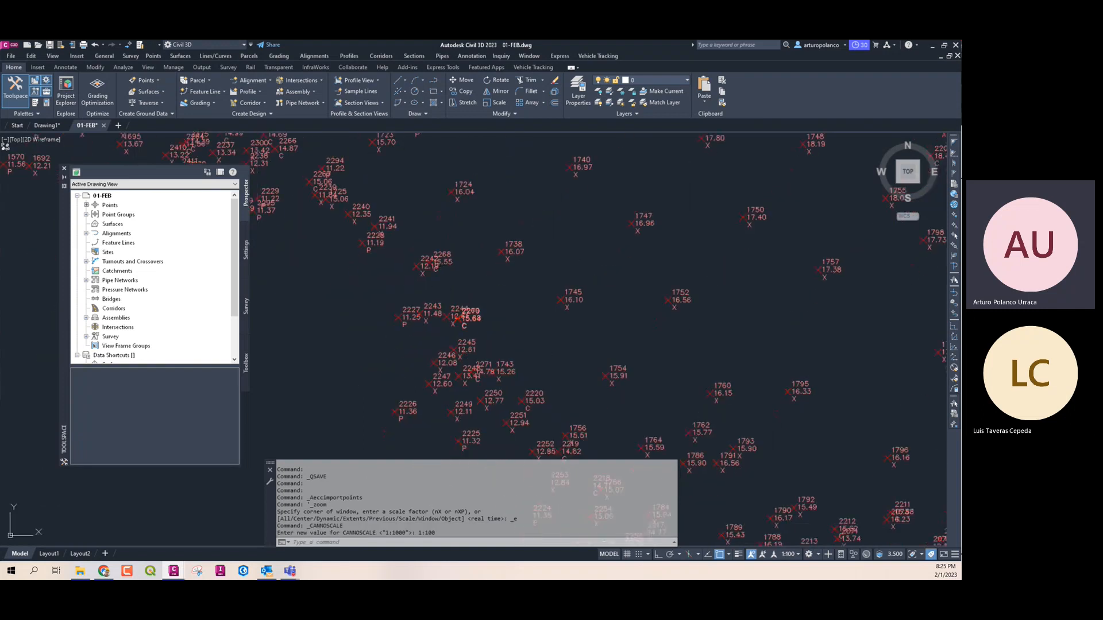
Examine the numbers, elevations and description codes of the points along the stockpile's edge and across its overall shape
{"action": "scroll", "coordinate": [469, 318], "scroll_direction": "down", "scroll_amount": 3}
{"action": "middle_click_drag", "start_coordinate": [508, 337], "coordinate": [406, 273]}
{"action": "mouse_move", "coordinate": [508, 363]}
{"action": "middle_mouse_down"}
{"action": "mouse_move", "coordinate": [479, 361]}
{"action": "mouse_move", "coordinate": [474, 375]}
{"action": "middle_mouse_up"}
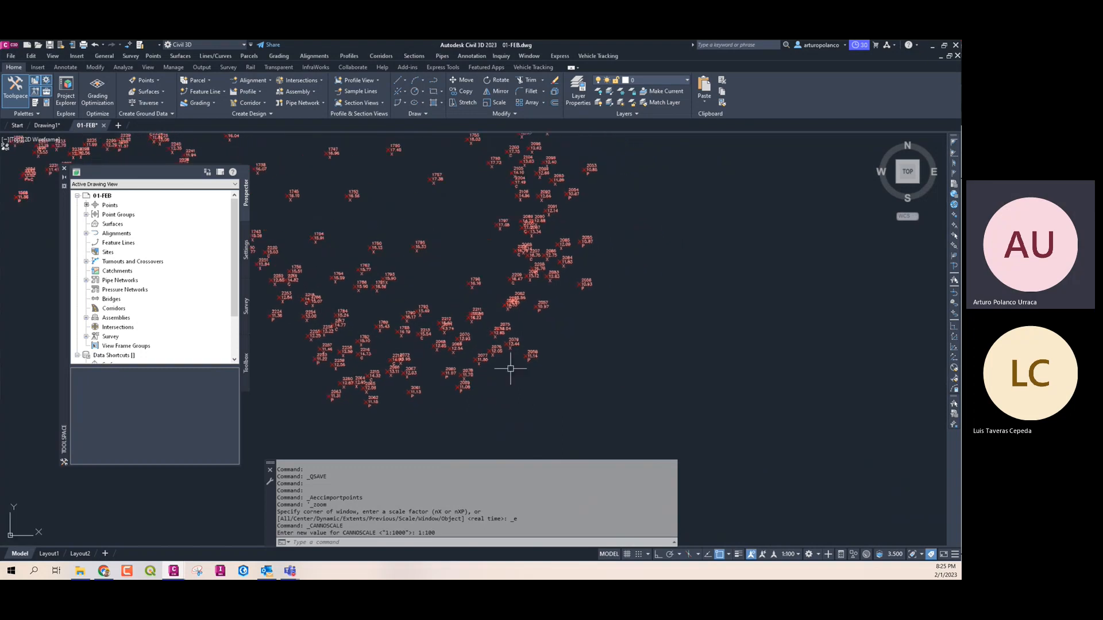
{"action": "mouse_move", "coordinate": [574, 333]}
{"action": "middle_mouse_down"}
{"action": "mouse_move", "coordinate": [546, 362]}
{"action": "mouse_move", "coordinate": [603, 340]}
{"action": "middle_mouse_up"}
{"action": "scroll", "coordinate": [475, 387], "scroll_direction": "up", "scroll_amount": 5}
{"action": "mouse_move", "coordinate": [394, 329]}
{"action": "middle_mouse_down"}
{"action": "mouse_move", "coordinate": [485, 304]}
{"action": "mouse_move", "coordinate": [457, 323]}
{"action": "mouse_move", "coordinate": [558, 326]}
{"action": "middle_mouse_up"}
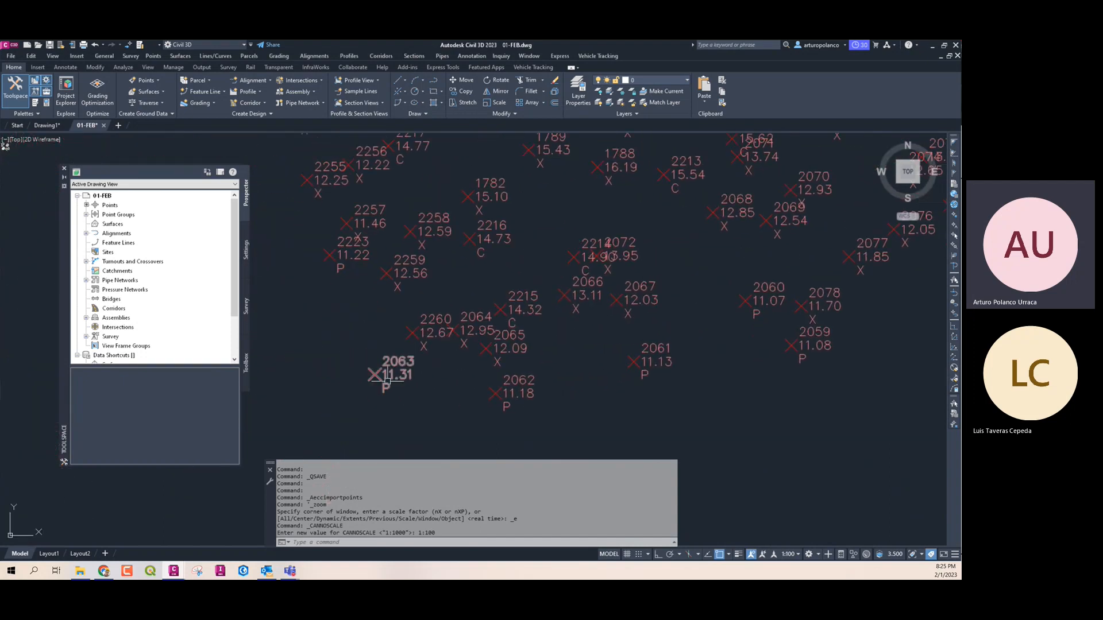
{"action": "mouse_move", "coordinate": [424, 391]}
{"action": "middle_mouse_down"}
{"action": "mouse_move", "coordinate": [411, 342]}
{"action": "mouse_move", "coordinate": [281, 369]}
{"action": "middle_mouse_up"}
{"action": "mouse_move", "coordinate": [680, 352]}
{"action": "middle_mouse_down"}
{"action": "mouse_move", "coordinate": [539, 385]}
{"action": "mouse_move", "coordinate": [529, 344]}
{"action": "mouse_move", "coordinate": [460, 412]}
{"action": "middle_mouse_up"}
{"action": "scroll", "coordinate": [533, 351], "scroll_direction": "down", "scroll_amount": 2}
{"action": "mouse_move", "coordinate": [598, 272]}
{"action": "middle_mouse_down"}
{"action": "mouse_move", "coordinate": [546, 391]}
{"action": "mouse_move", "coordinate": [558, 411]}
{"action": "middle_mouse_up"}
{"action": "middle_click_drag", "start_coordinate": [586, 310], "coordinate": [597, 421]}
{"action": "mouse_move", "coordinate": [615, 325]}
{"action": "middle_mouse_down"}
{"action": "mouse_move", "coordinate": [626, 422]}
{"action": "mouse_move", "coordinate": [588, 342]}
{"action": "middle_mouse_up"}
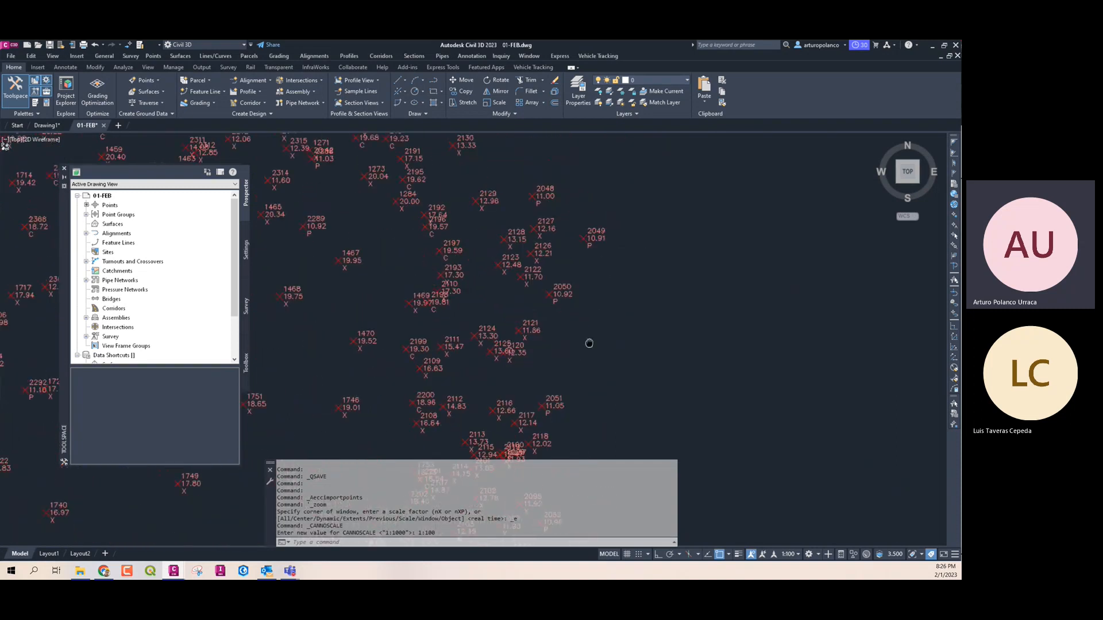
{"action": "middle_click_drag", "start_coordinate": [609, 276], "coordinate": [654, 366]}
{"action": "middle_click_drag", "start_coordinate": [625, 247], "coordinate": [621, 349]}
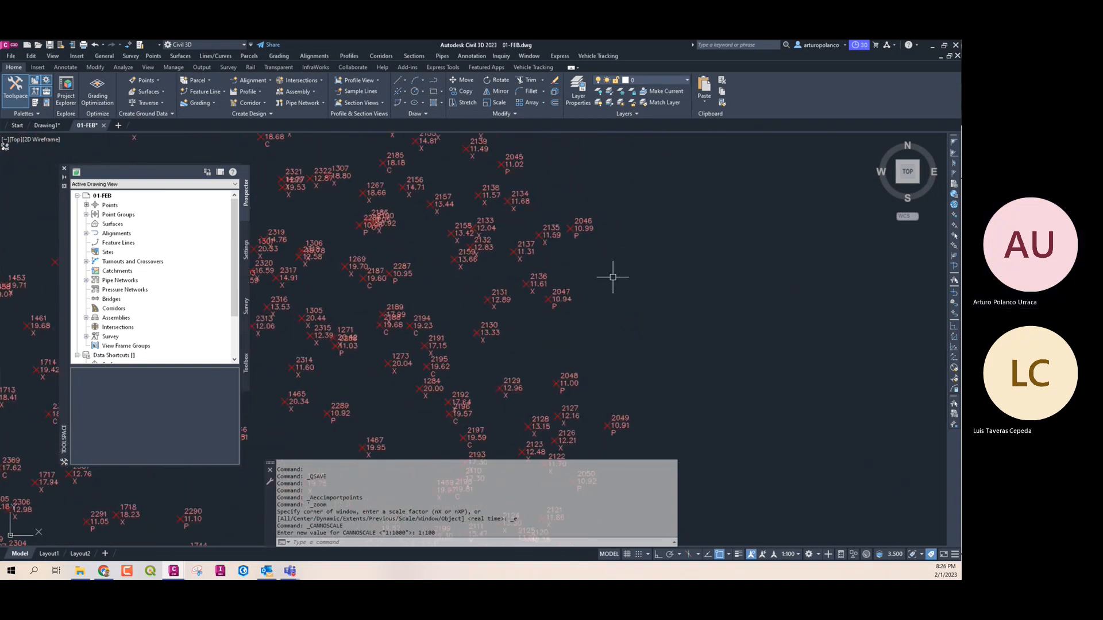
{"action": "middle_click_drag", "start_coordinate": [610, 264], "coordinate": [605, 335]}
{"action": "middle_click_drag", "start_coordinate": [593, 231], "coordinate": [591, 325]}
{"action": "mouse_move", "coordinate": [584, 253]}
{"action": "middle_mouse_down"}
{"action": "mouse_move", "coordinate": [583, 321]}
{"action": "mouse_move", "coordinate": [569, 300]}
{"action": "mouse_move", "coordinate": [564, 377]}
{"action": "middle_mouse_up"}
{"action": "scroll", "coordinate": [562, 328], "scroll_direction": "down", "scroll_amount": 10}
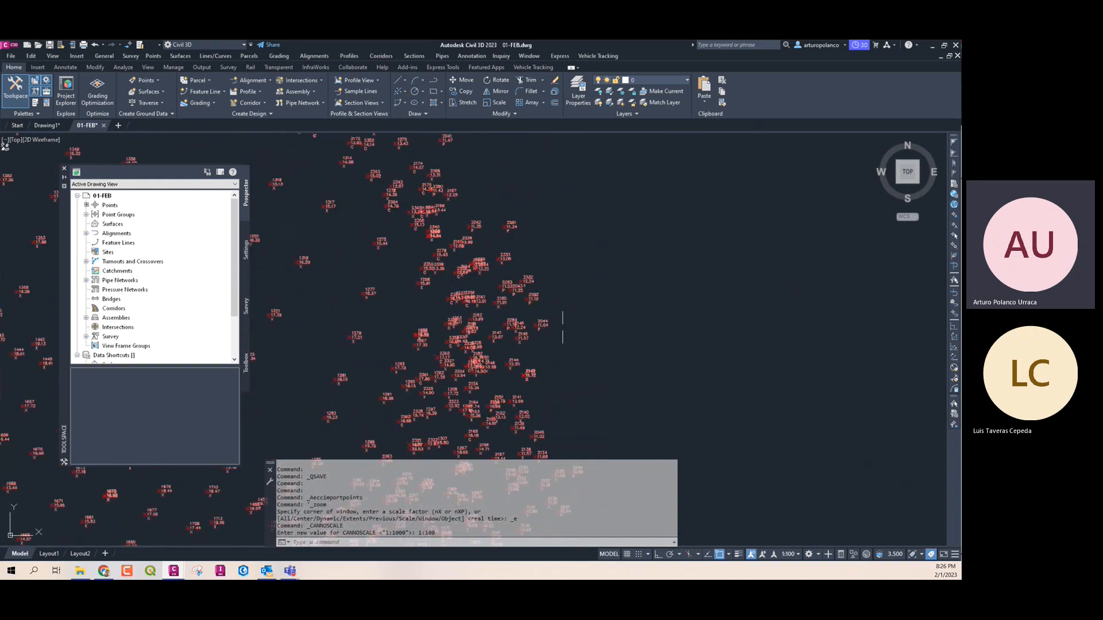
{"action": "scroll", "coordinate": [399, 247], "scroll_direction": "up", "scroll_amount": 6}
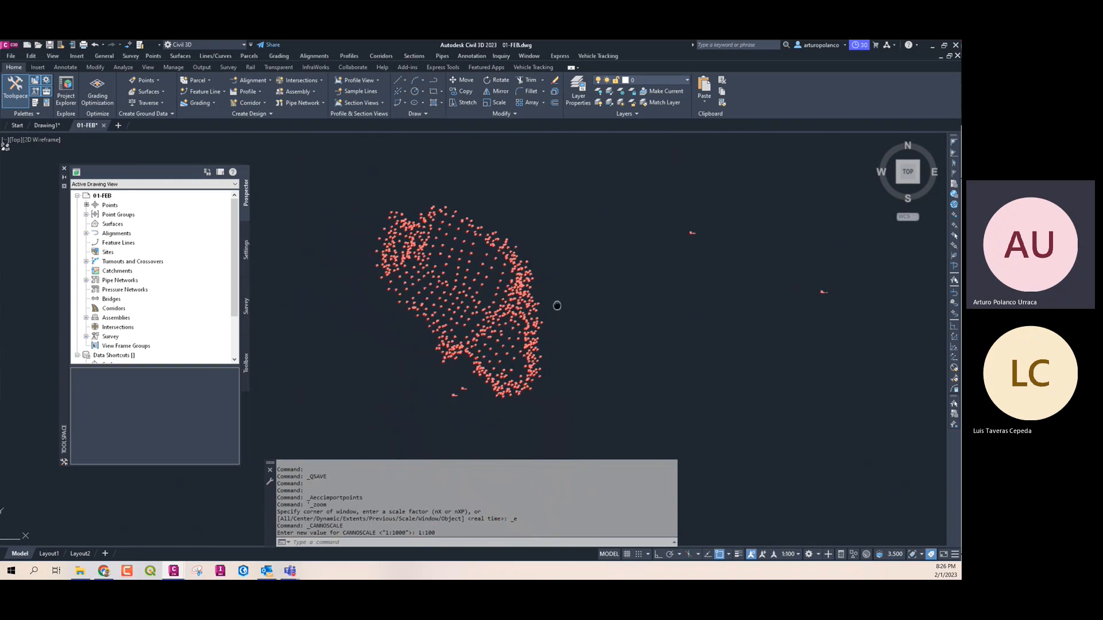
{"action": "middle_click_drag", "start_coordinate": [398, 247], "coordinate": [437, 256]}
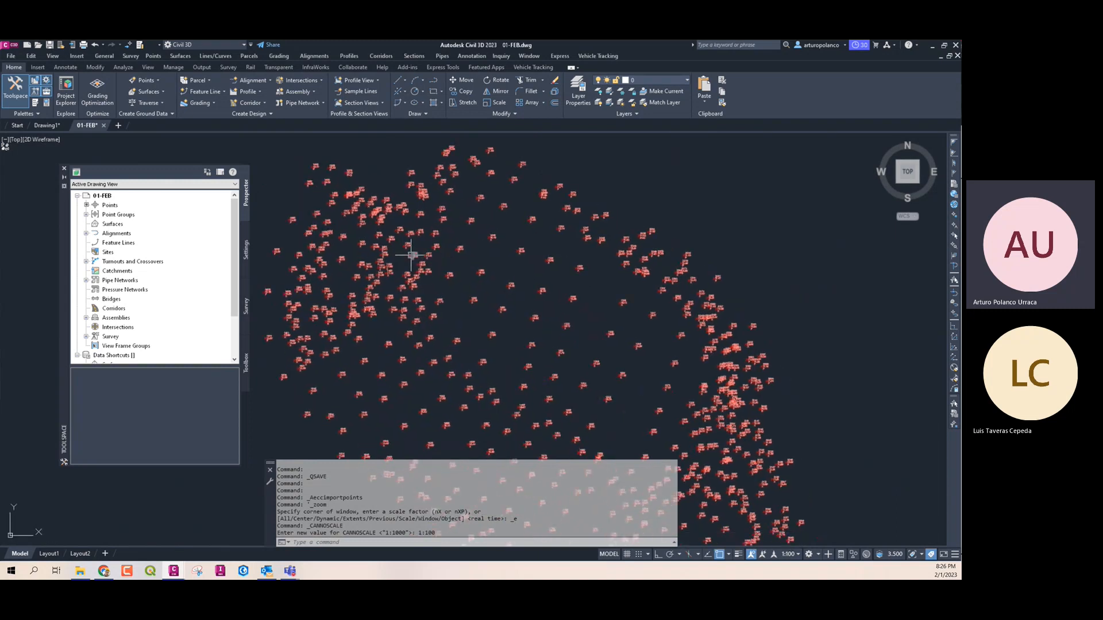
{"action": "scroll", "coordinate": [412, 255], "scroll_direction": "down", "scroll_amount": 7}
{"action": "mouse_move", "coordinate": [522, 282]}
{"action": "middle_mouse_down"}
{"action": "mouse_move", "coordinate": [469, 269]}
{"action": "mouse_move", "coordinate": [414, 295]}
{"action": "mouse_move", "coordinate": [393, 266]}
{"action": "middle_mouse_up"}
Expand the point groups and start a new TIN surface named SUPERFICIE DE PILA
{"action": "left_click", "coordinate": [86, 215]}
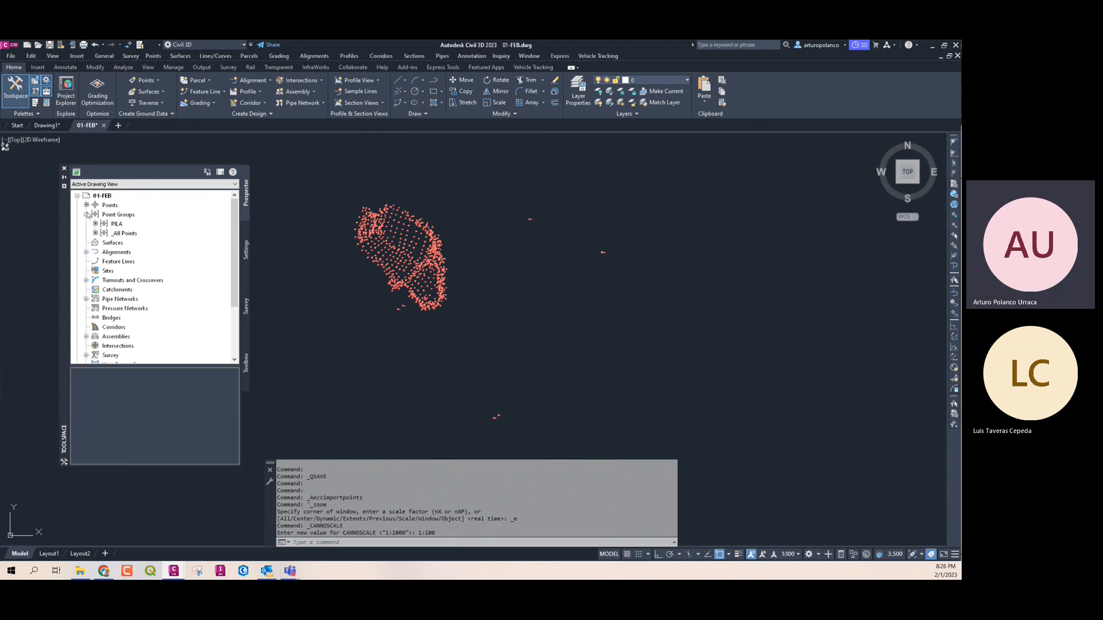
{"action": "right_click", "coordinate": [124, 245]}
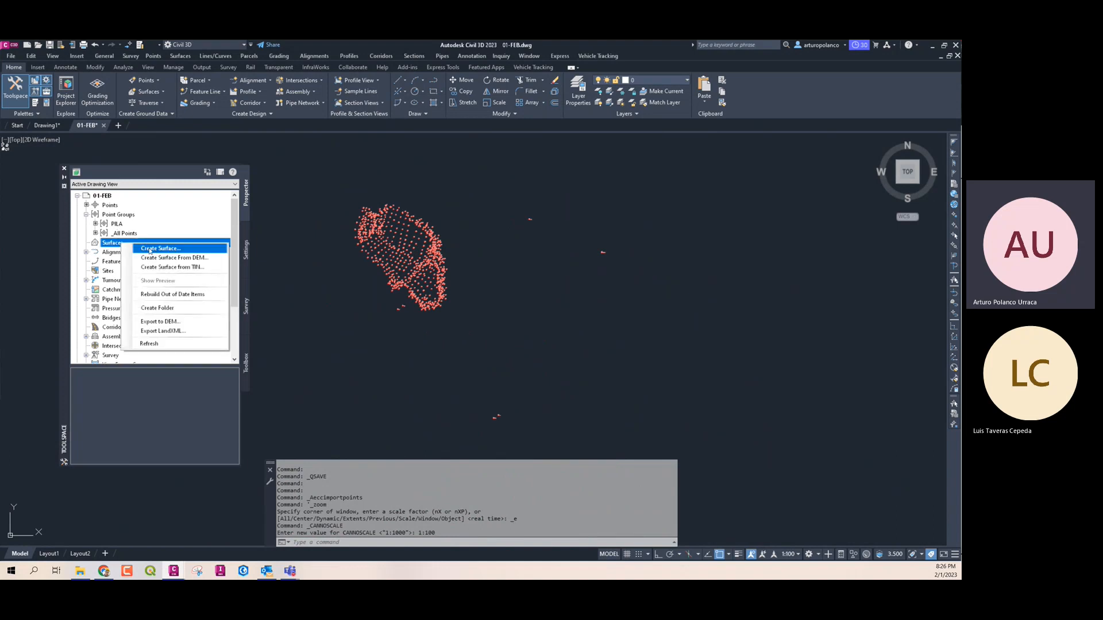
{"action": "left_click", "coordinate": [152, 247]}
{"action": "left_click", "coordinate": [568, 179]}
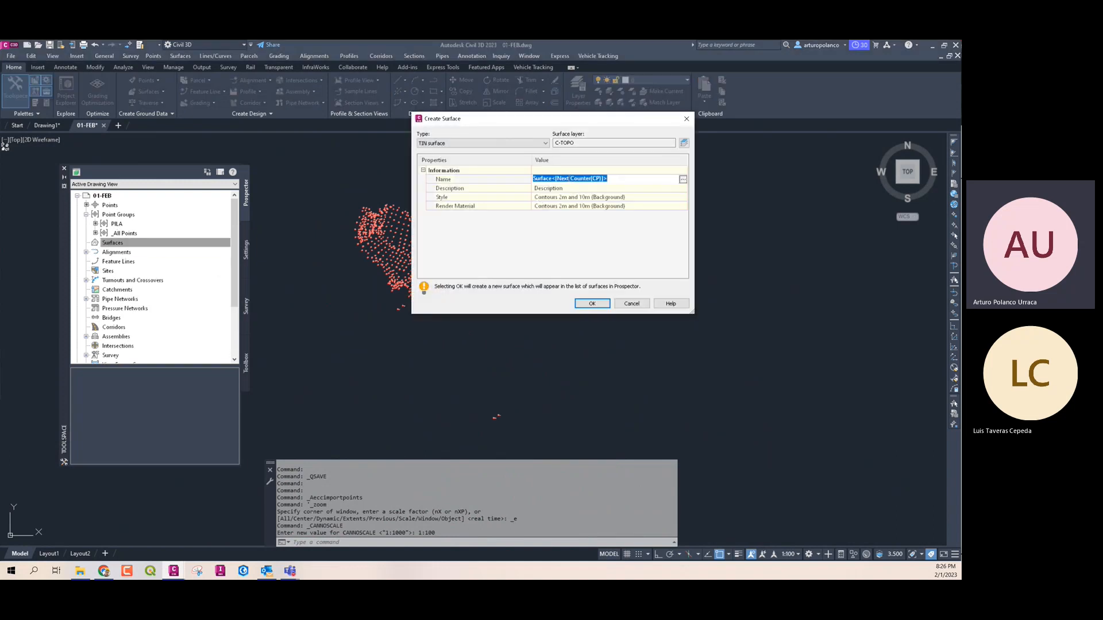
{"action": "type", "text": "A"}
{"action": "key", "text": "BackSpace"}
{"action": "key", "text": "BackSpace"}
{"action": "type", "text": "SUPERFICIE DE"}
{"action": "key", "text": "Return"}
Give the new surface the Contours 1m and 5m (Design) style and create it
{"action": "double_click", "coordinate": [572, 198]}
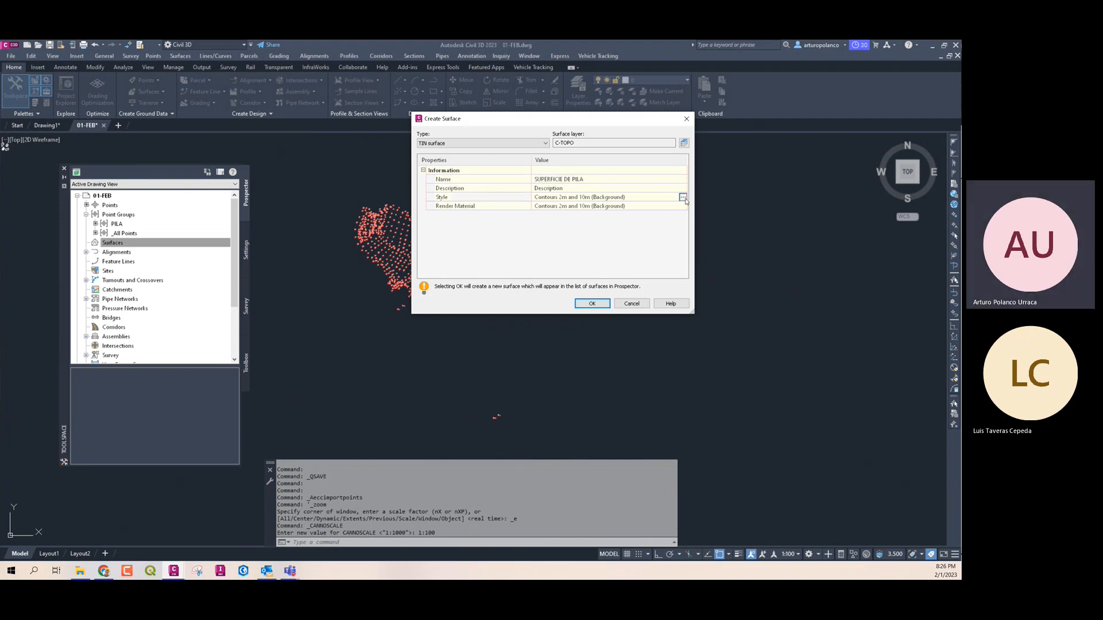
{"action": "left_click", "coordinate": [332, 89]}
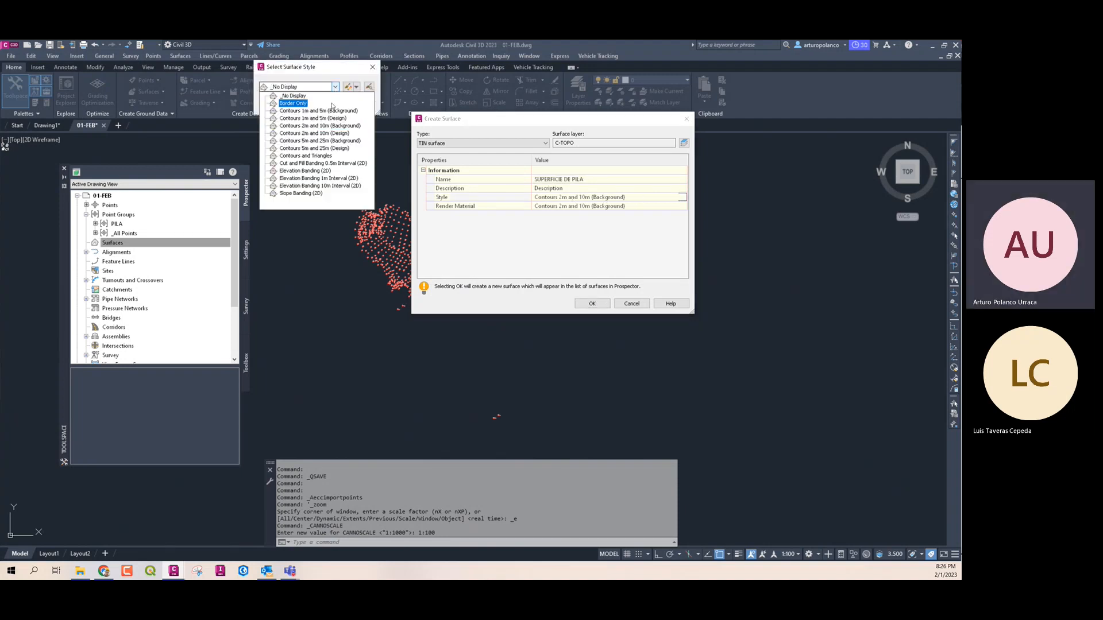
{"action": "left_click", "coordinate": [328, 122]}
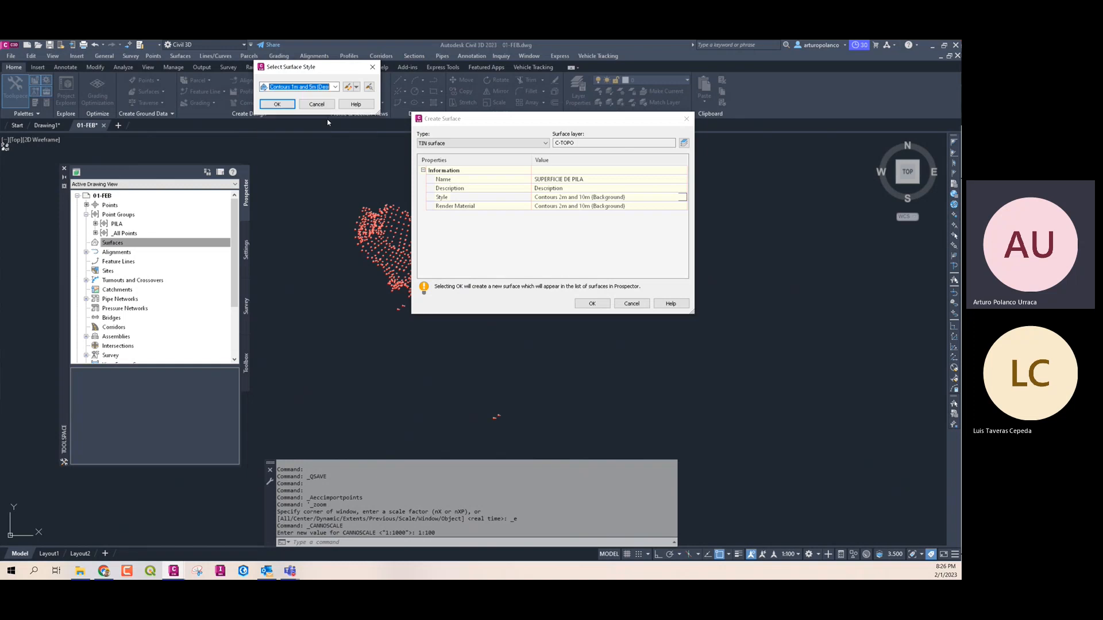
{"action": "left_click", "coordinate": [276, 104]}
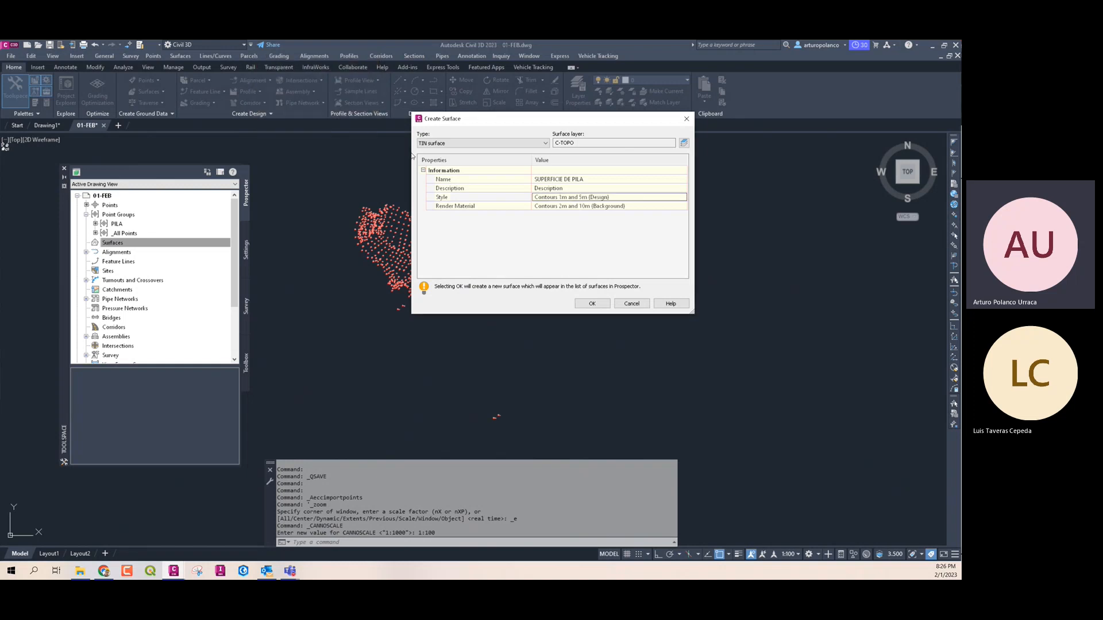
{"action": "left_click", "coordinate": [592, 302]}
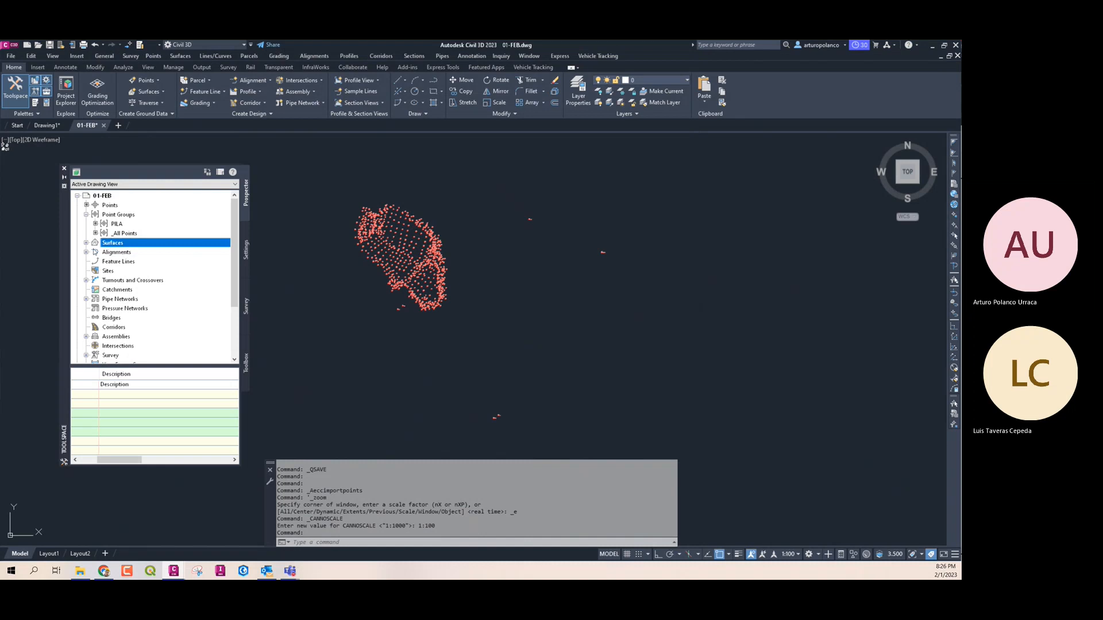
Add the PILA point group to the definition of the SUPERFICIE DE PILA surface
{"action": "left_click", "coordinate": [86, 242]}
{"action": "left_click", "coordinate": [96, 252]}
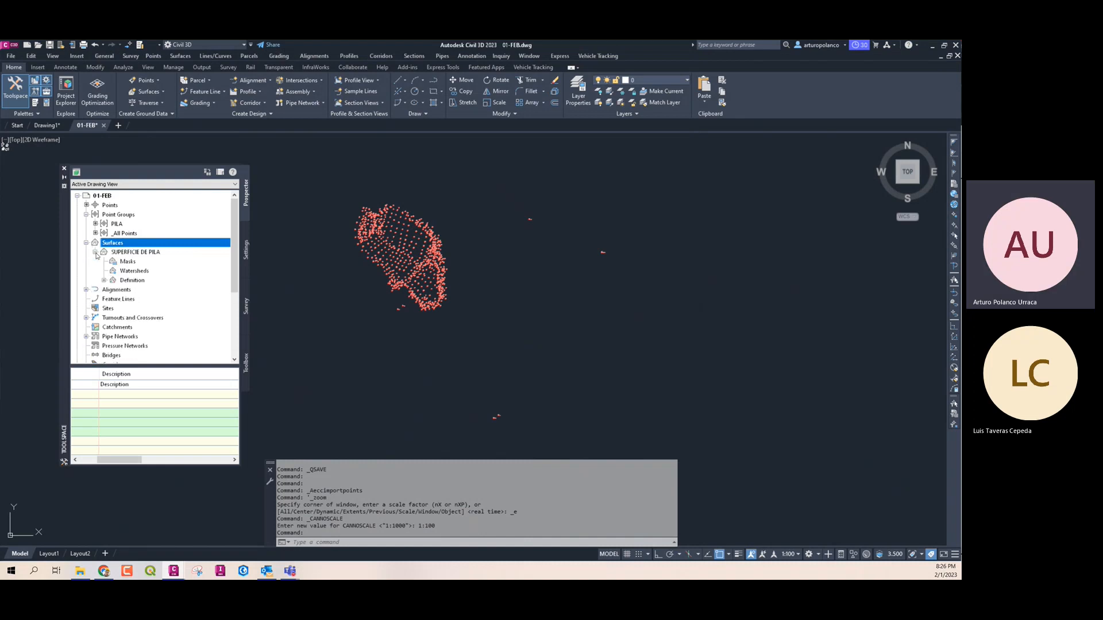
{"action": "left_click", "coordinate": [104, 281]}
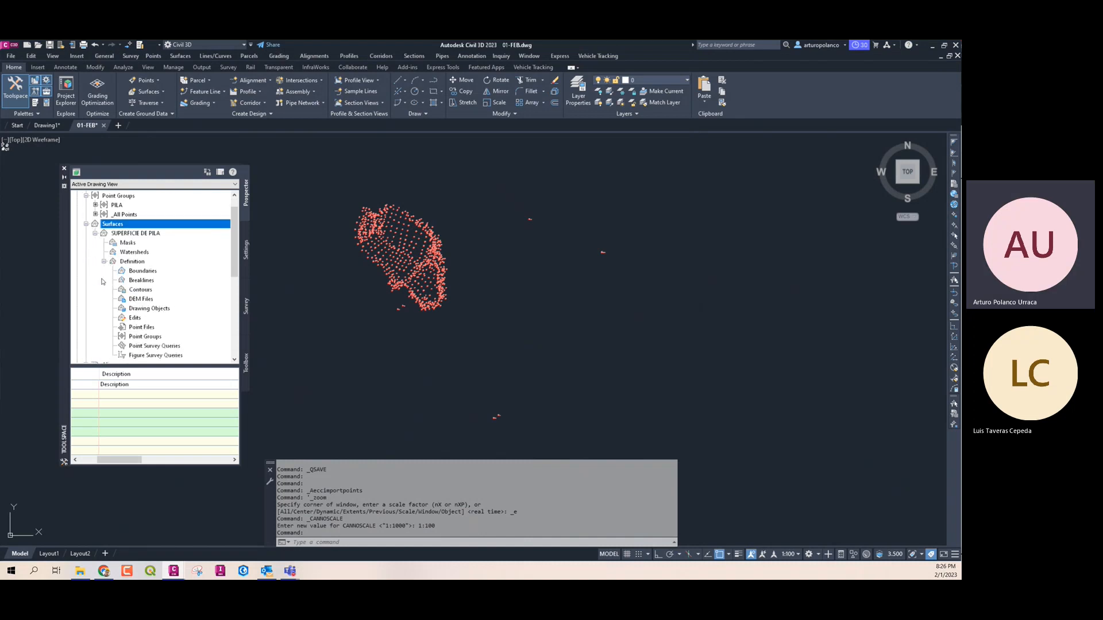
{"action": "right_click", "coordinate": [153, 339]}
{"action": "left_click", "coordinate": [179, 342]}
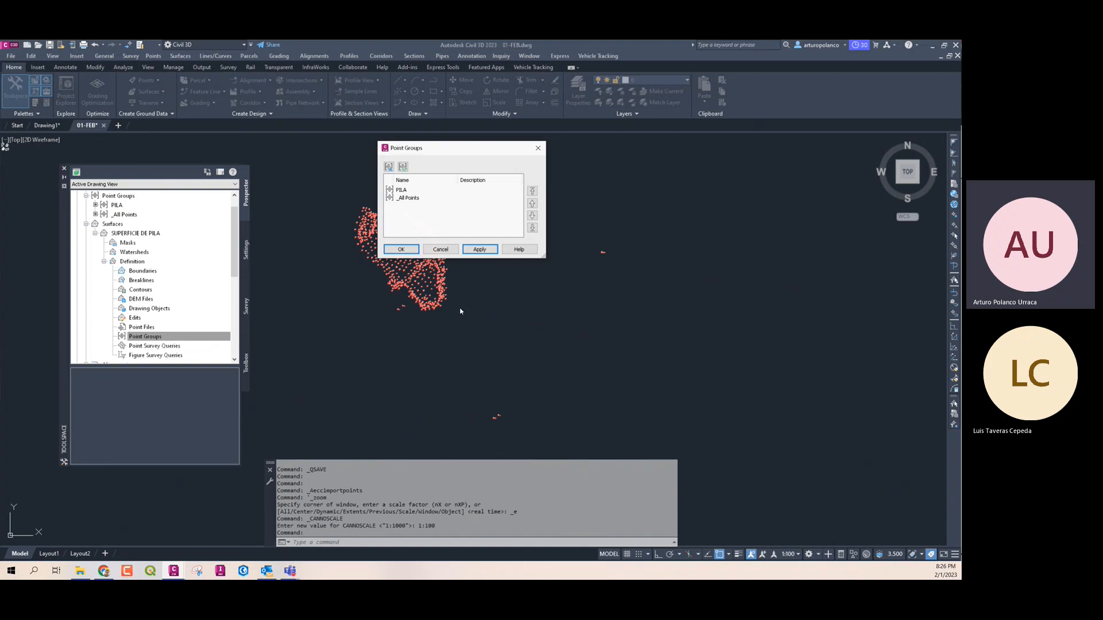
{"action": "left_click", "coordinate": [401, 191]}
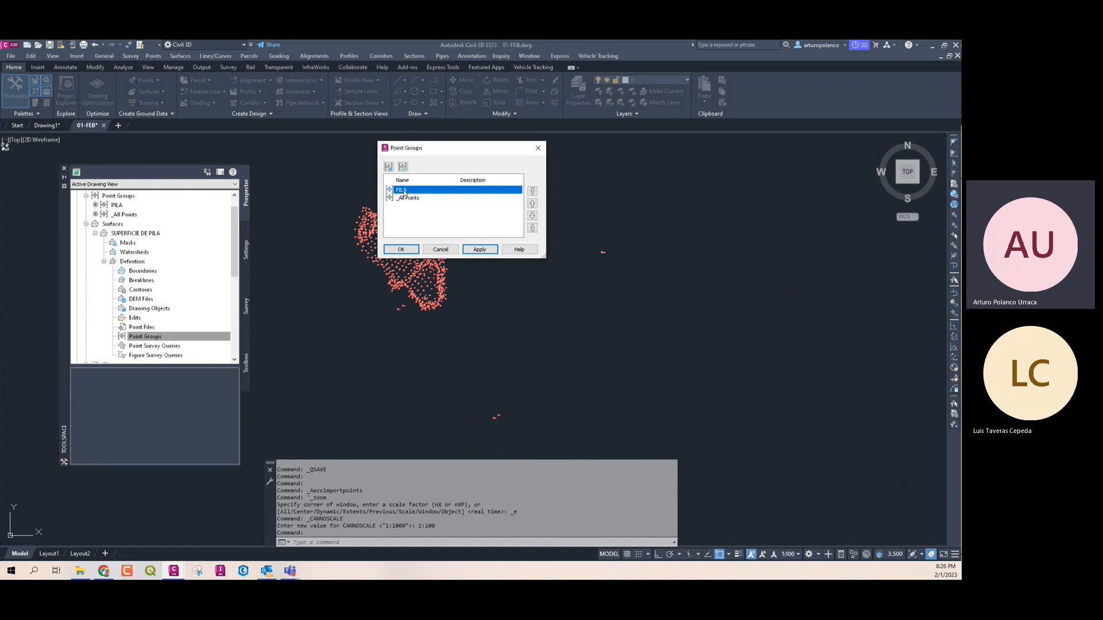
{"action": "left_click", "coordinate": [410, 247]}
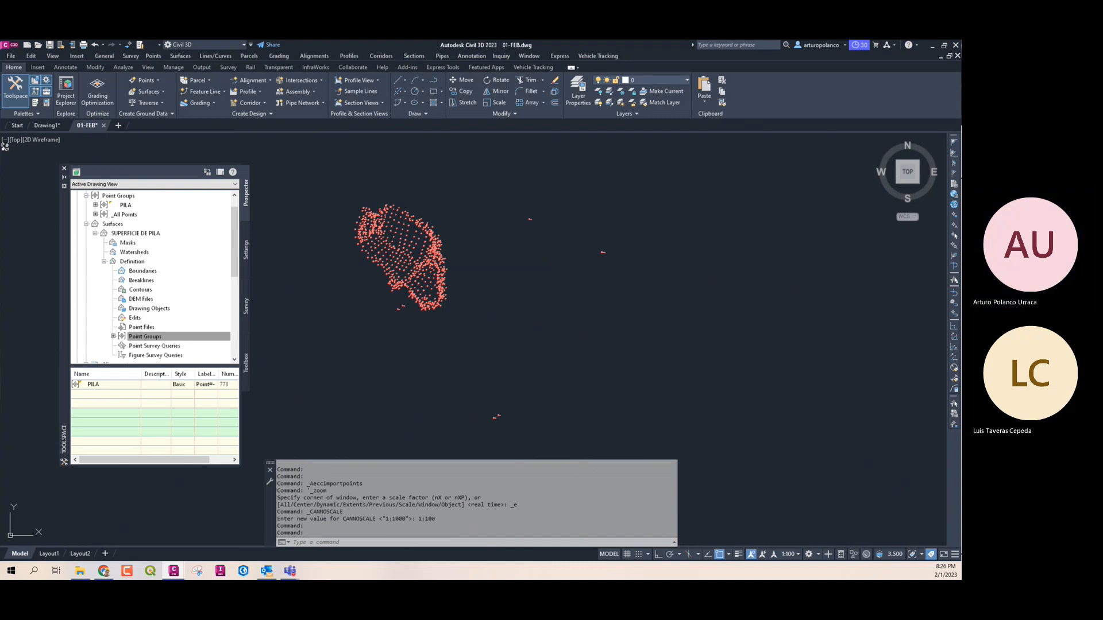
Try to delete points from the SUPERFICIE DE PILA surface with the Delete Point edit command
{"action": "middle_click_drag", "start_coordinate": [619, 309], "coordinate": [557, 282]}
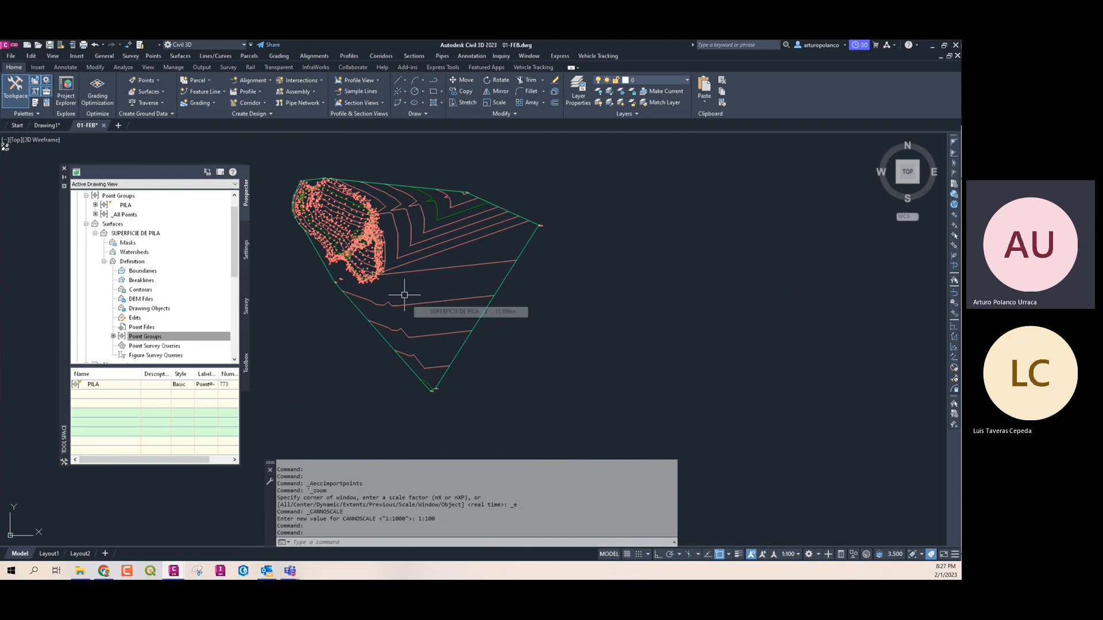
{"action": "middle_click_drag", "start_coordinate": [403, 294], "coordinate": [373, 298]}
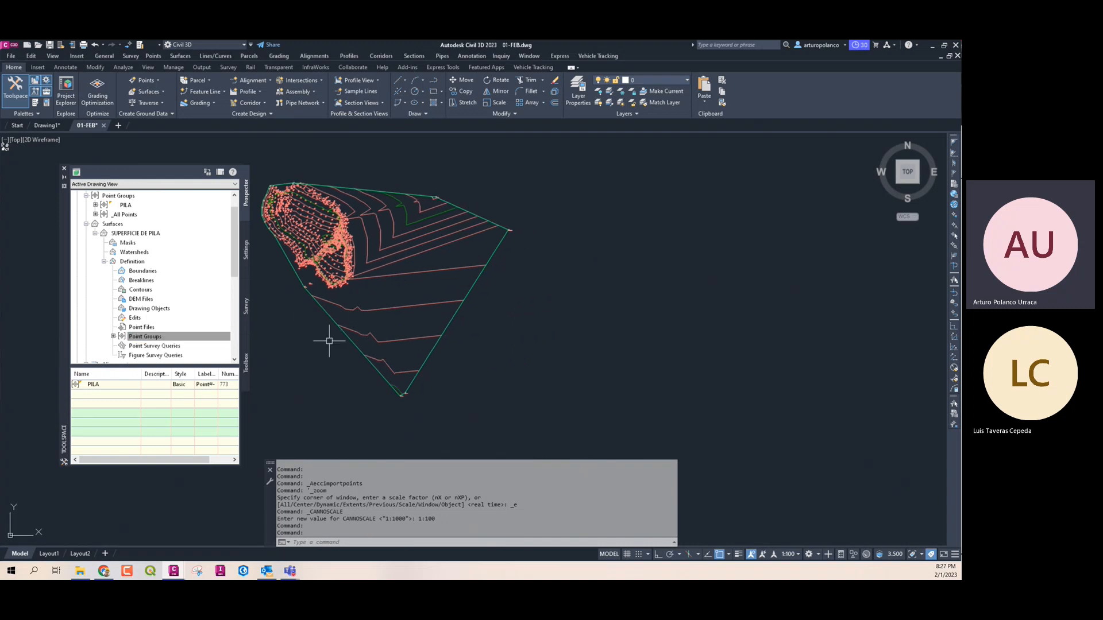
{"action": "middle_click_drag", "start_coordinate": [327, 337], "coordinate": [322, 322]}
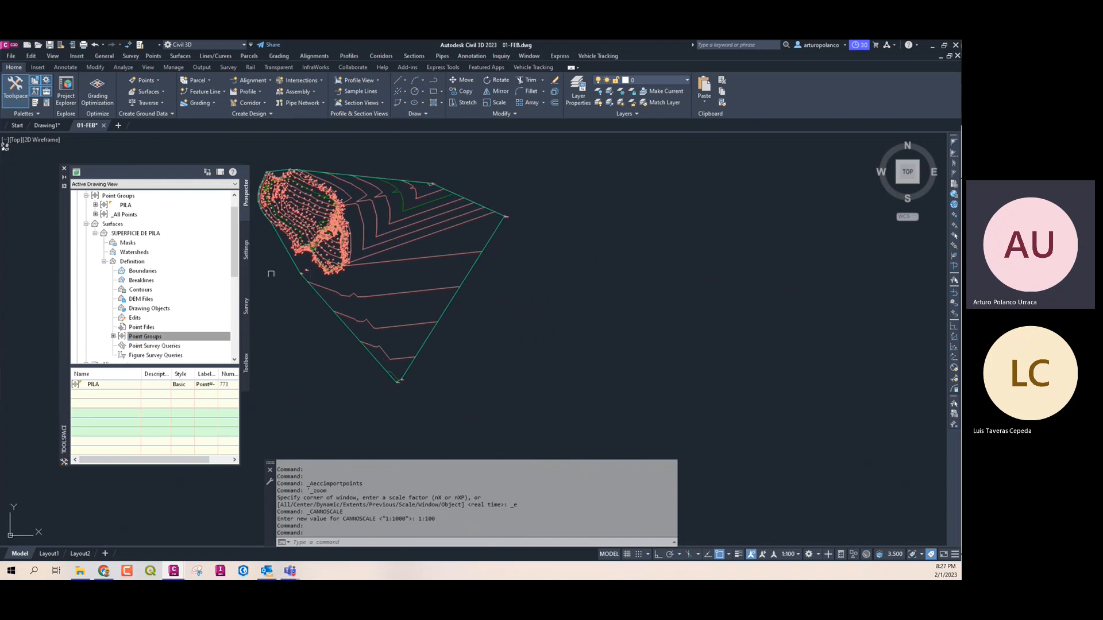
{"action": "left_click", "coordinate": [400, 254]}
{"action": "middle_click_drag", "start_coordinate": [516, 304], "coordinate": [560, 303]}
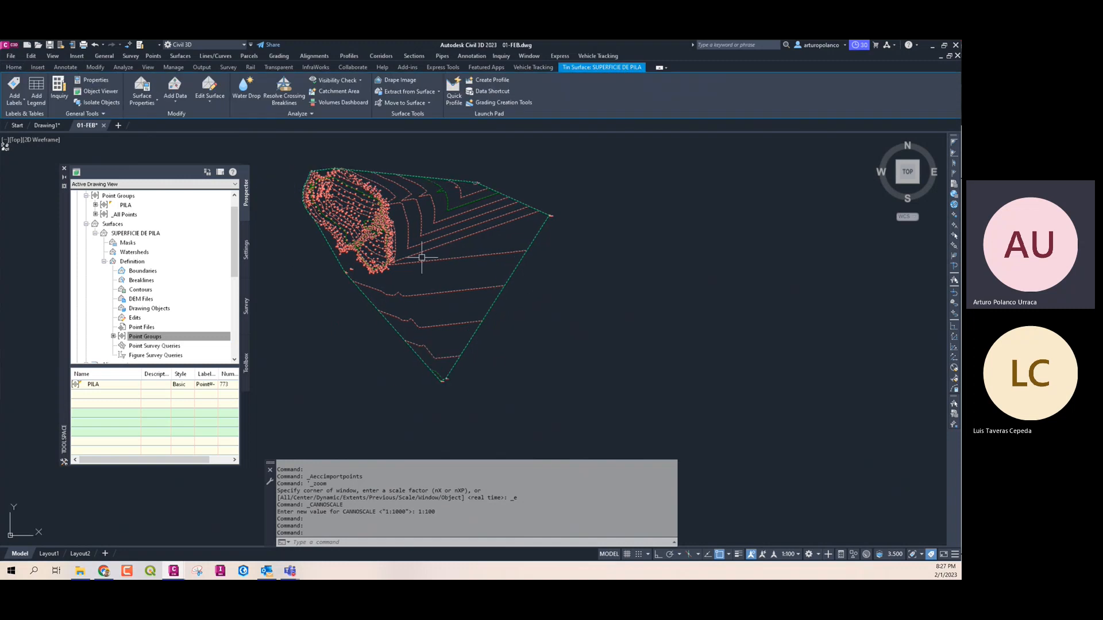
{"action": "left_click", "coordinate": [213, 101]}
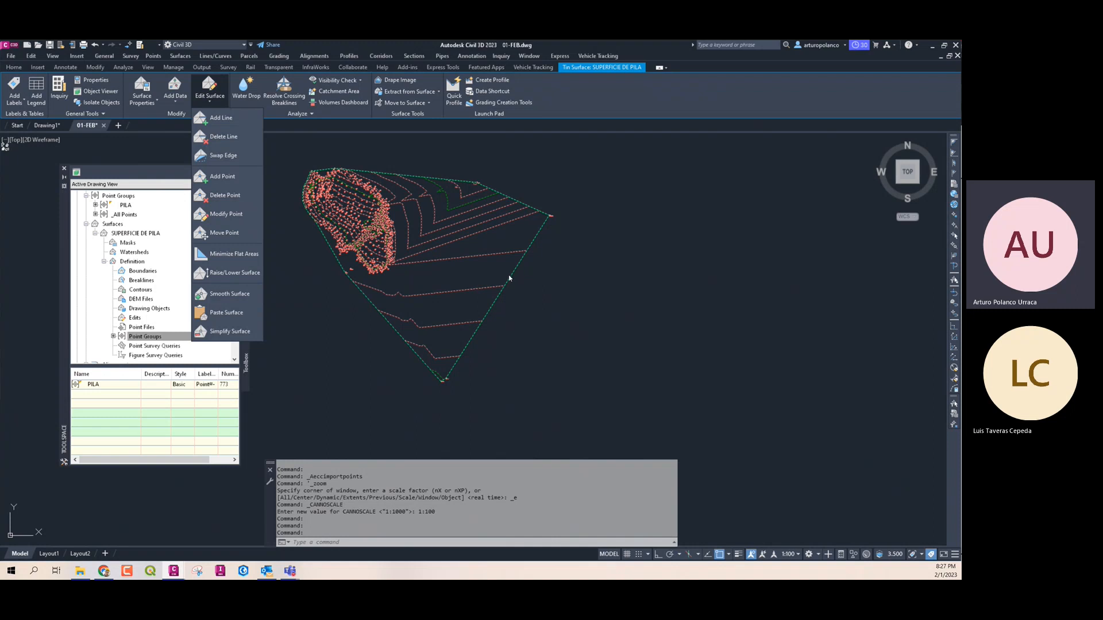
{"action": "left_click", "coordinate": [242, 195]}
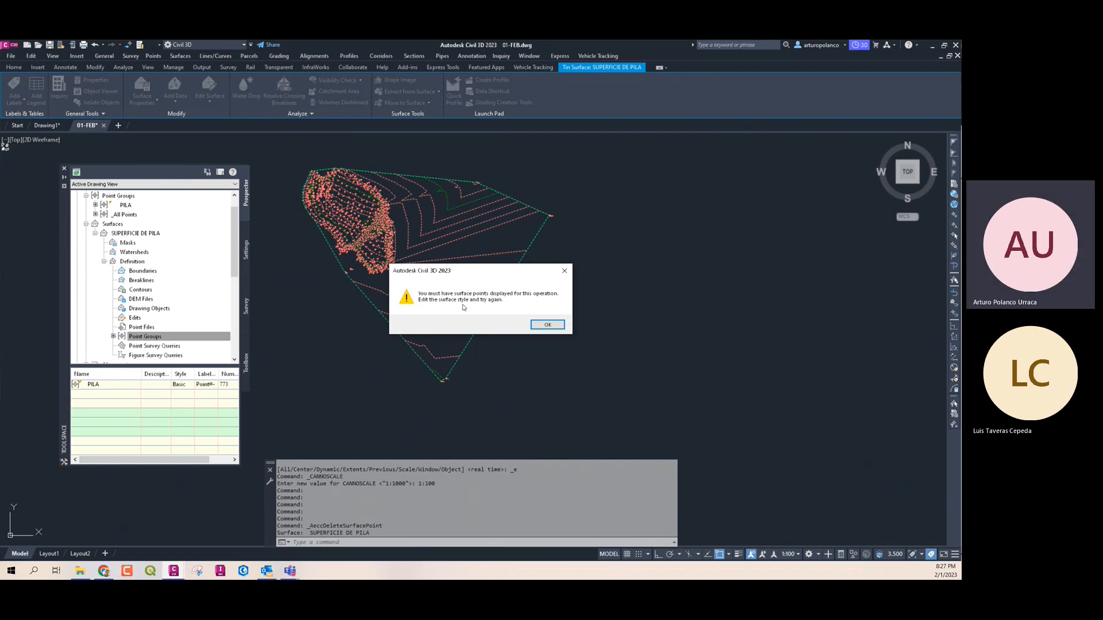
{"action": "left_click", "coordinate": [547, 325]}
{"action": "mouse_move", "coordinate": [406, 337]}
{"action": "middle_mouse_down"}
{"action": "mouse_move", "coordinate": [350, 337]}
{"action": "mouse_move", "coordinate": [320, 299]}
{"action": "middle_mouse_up"}
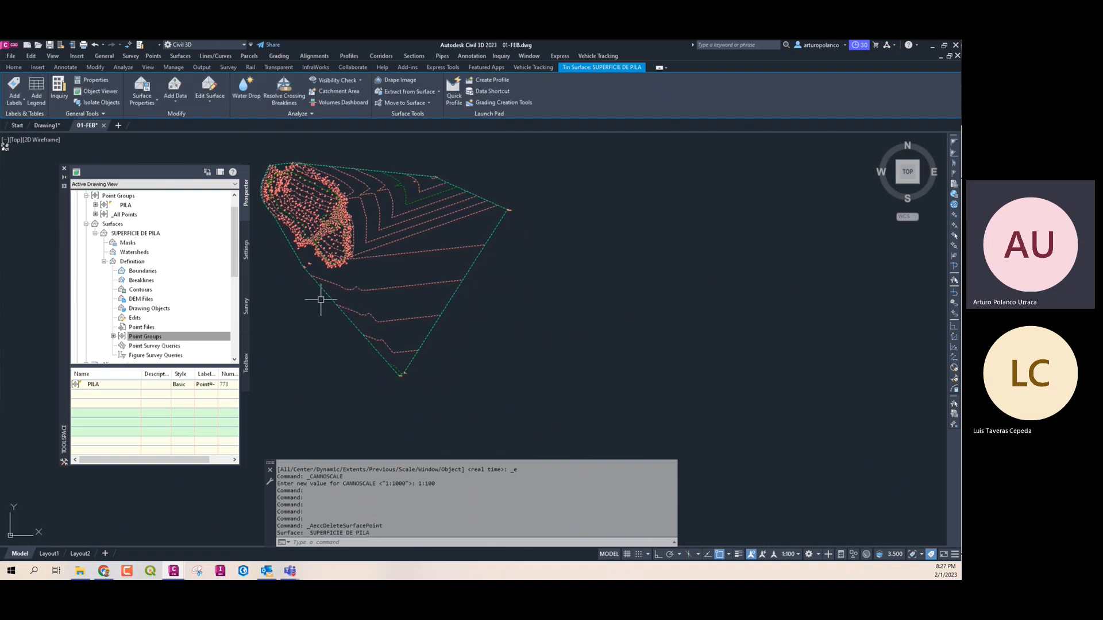
{"action": "right_click", "coordinate": [156, 234]}
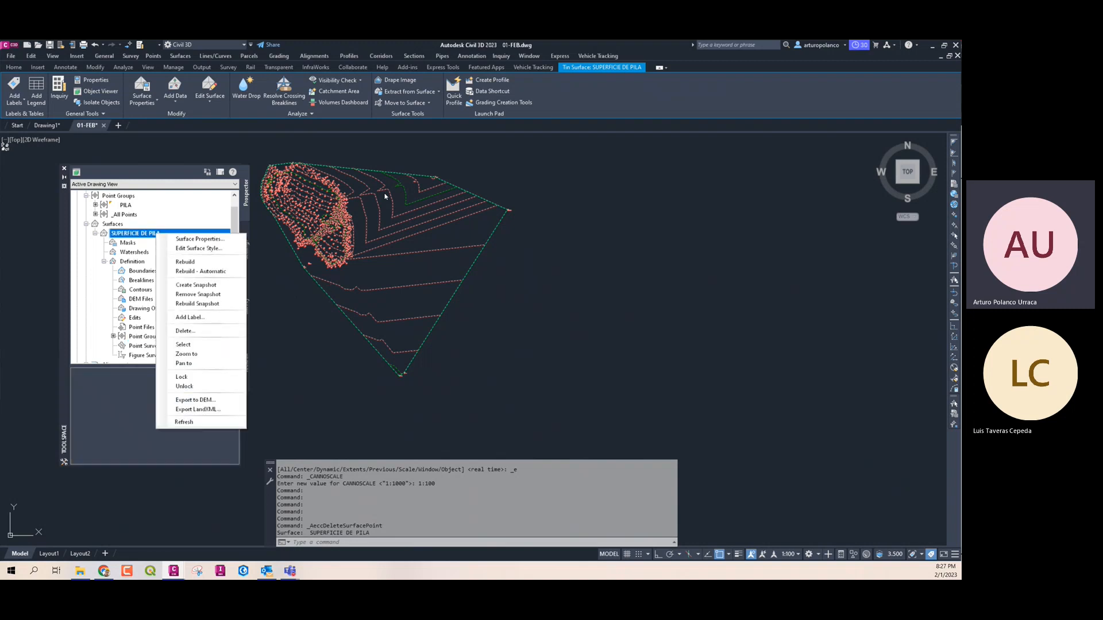
{"action": "left_click", "coordinate": [524, 284]}
{"action": "middle_click_drag", "start_coordinate": [519, 294], "coordinate": [561, 318]}
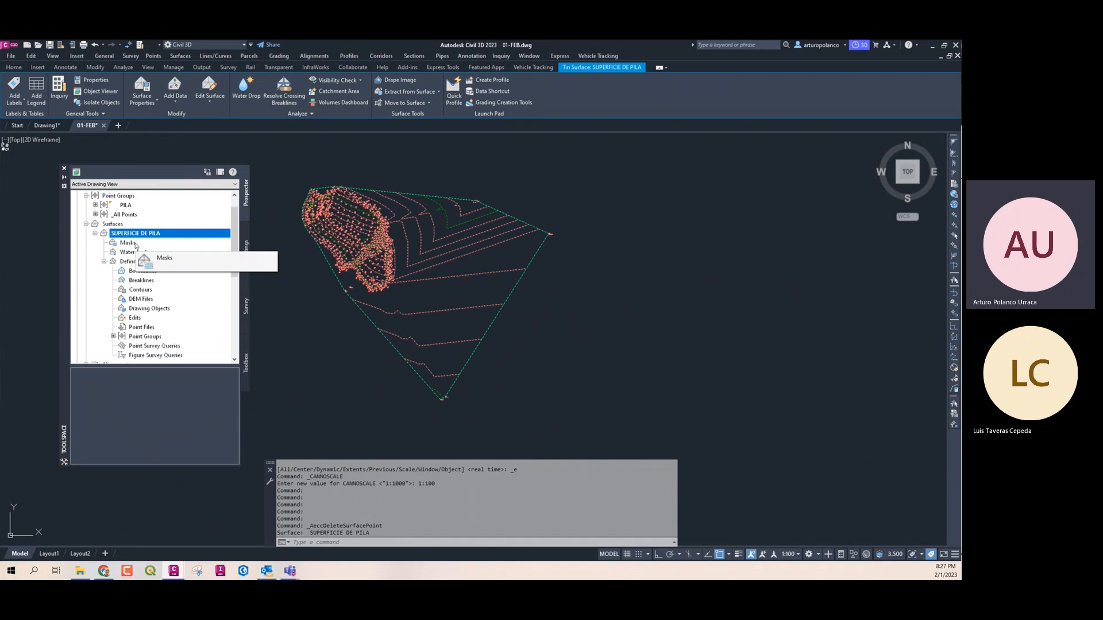
{"action": "right_click", "coordinate": [166, 235]}
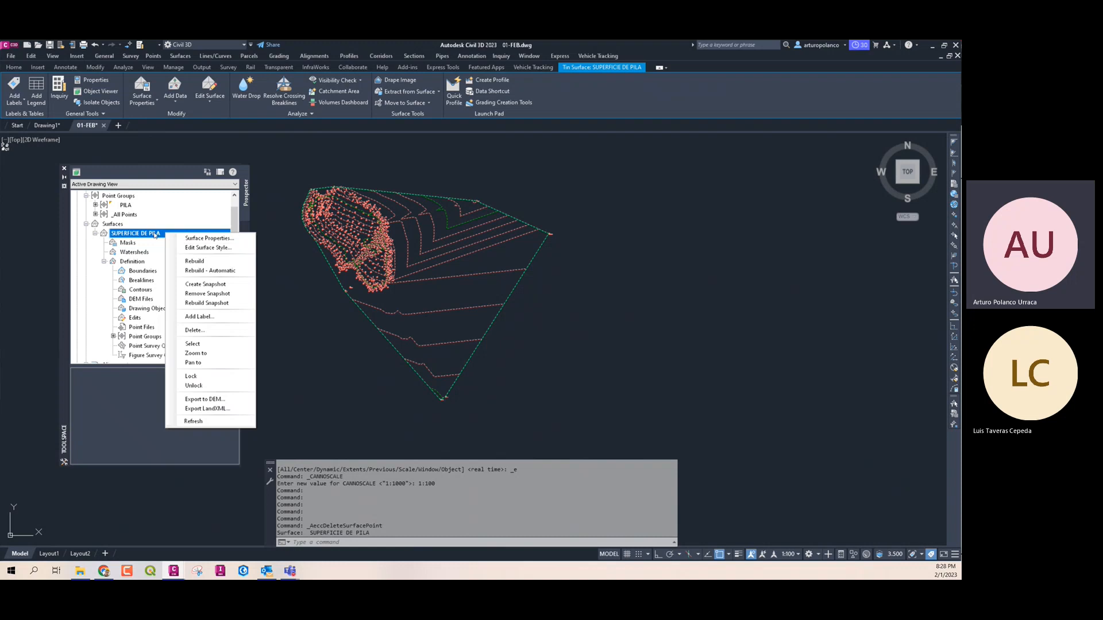
{"action": "right_click", "coordinate": [155, 234]}
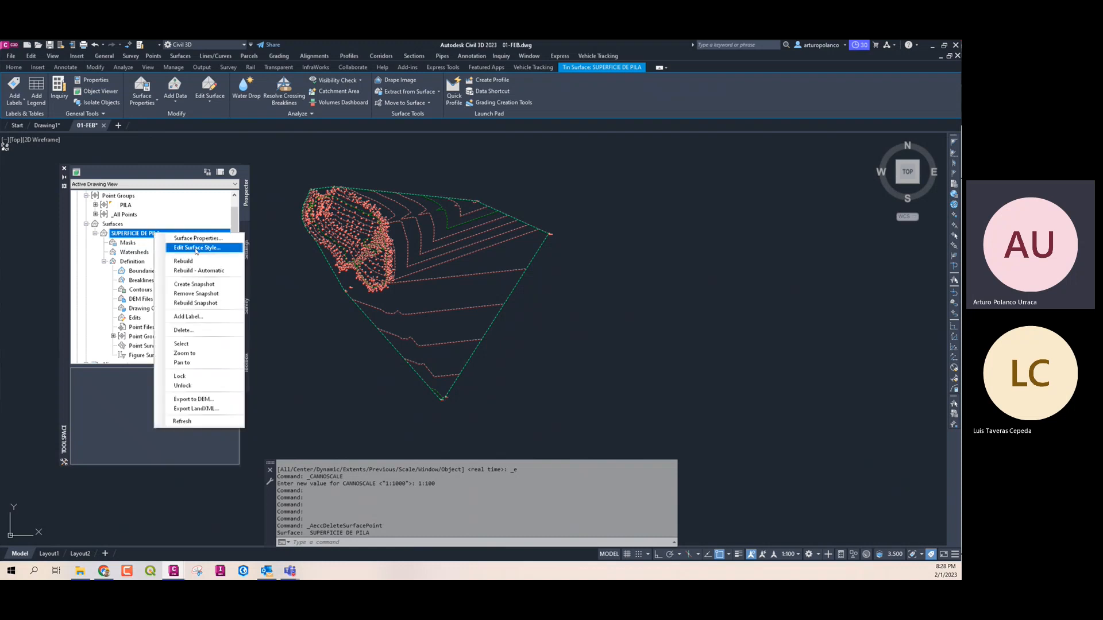
{"action": "left_click", "coordinate": [430, 186]}
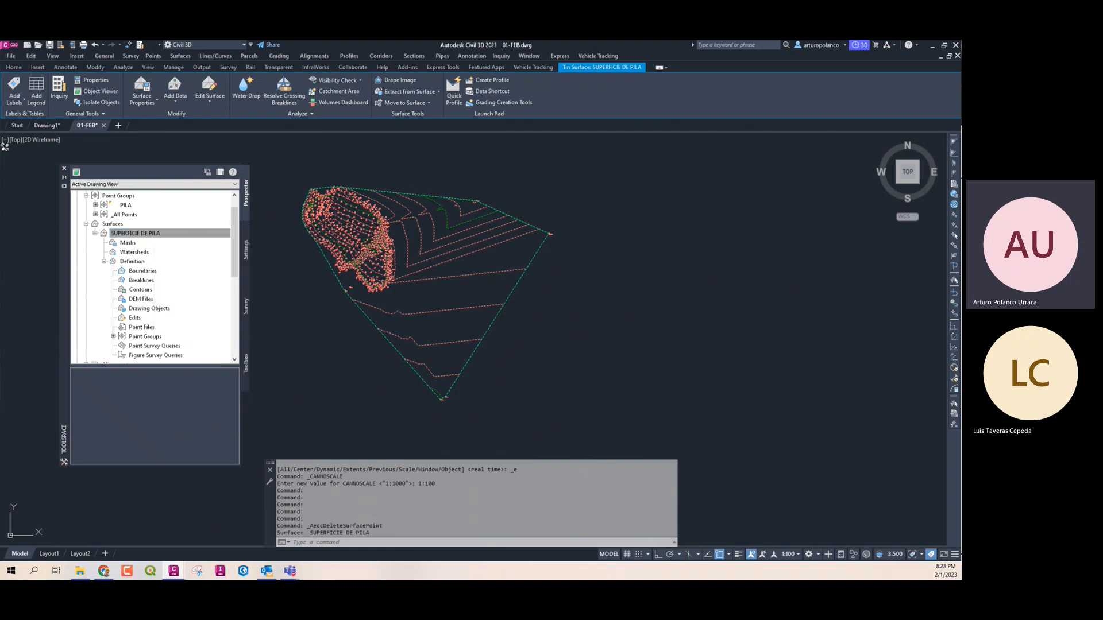
Edit the surface's Contours 1m and 5m (Design) style so the Points component is visible in plan view
{"action": "right_click", "coordinate": [486, 225]}
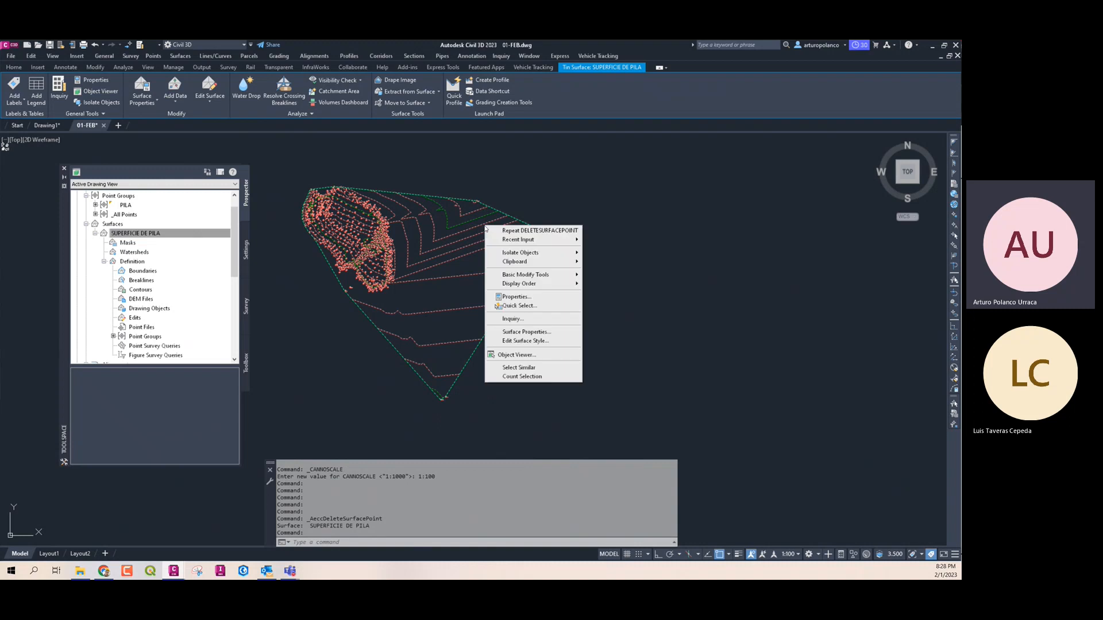
{"action": "left_click", "coordinate": [535, 342]}
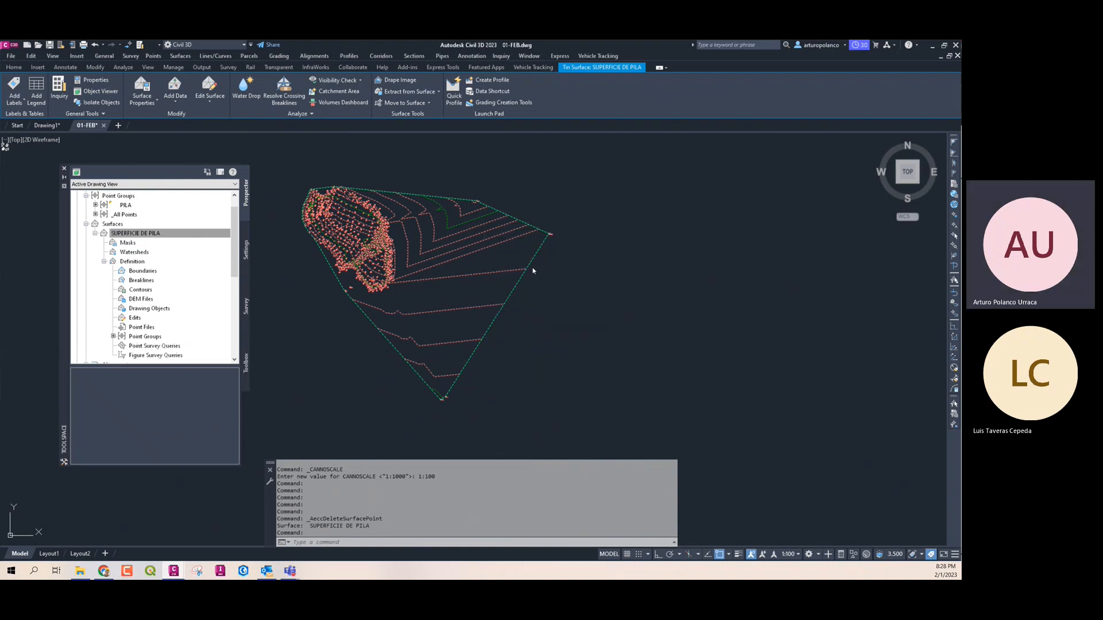
{"action": "left_click_drag", "start_coordinate": [525, 64], "coordinate": [601, 92]}
{"action": "left_click", "coordinate": [694, 107]}
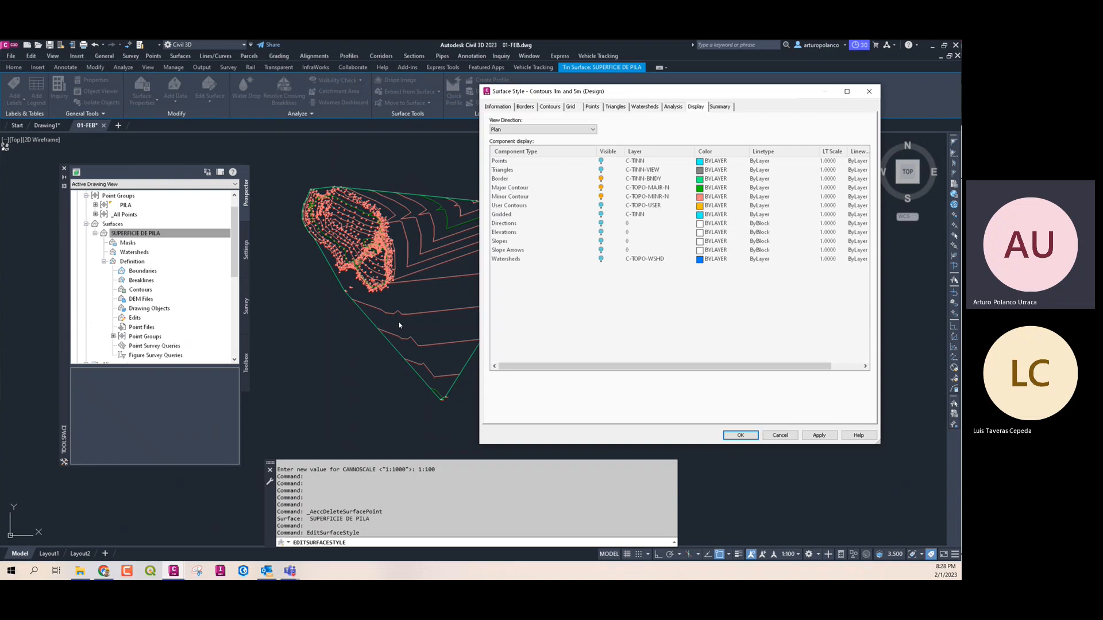
{"action": "left_click", "coordinate": [504, 163]}
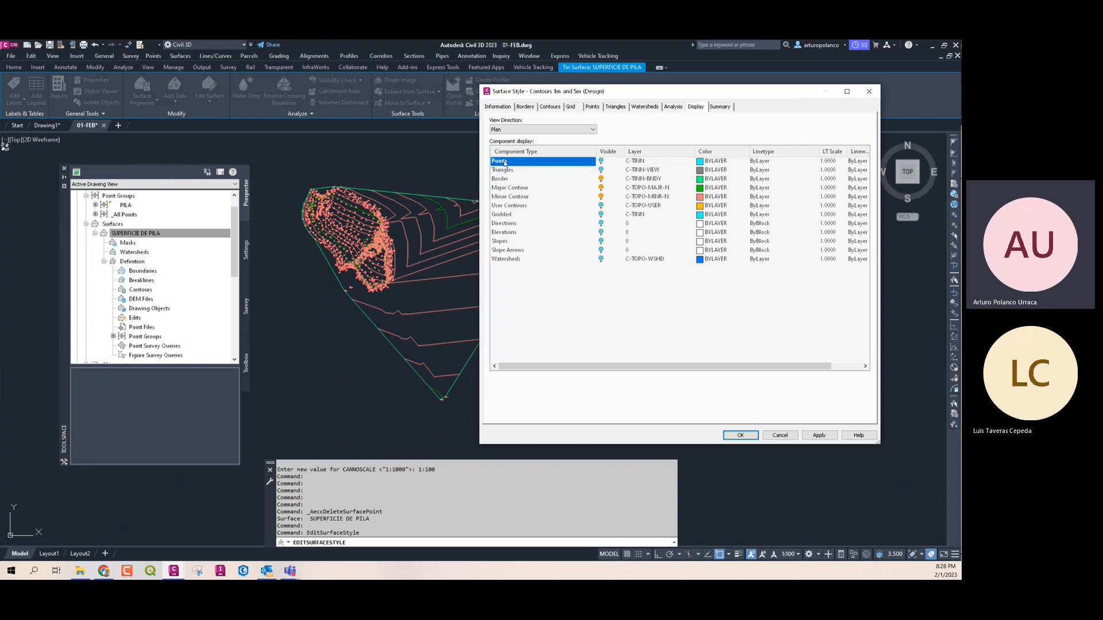
{"action": "left_click", "coordinate": [601, 162]}
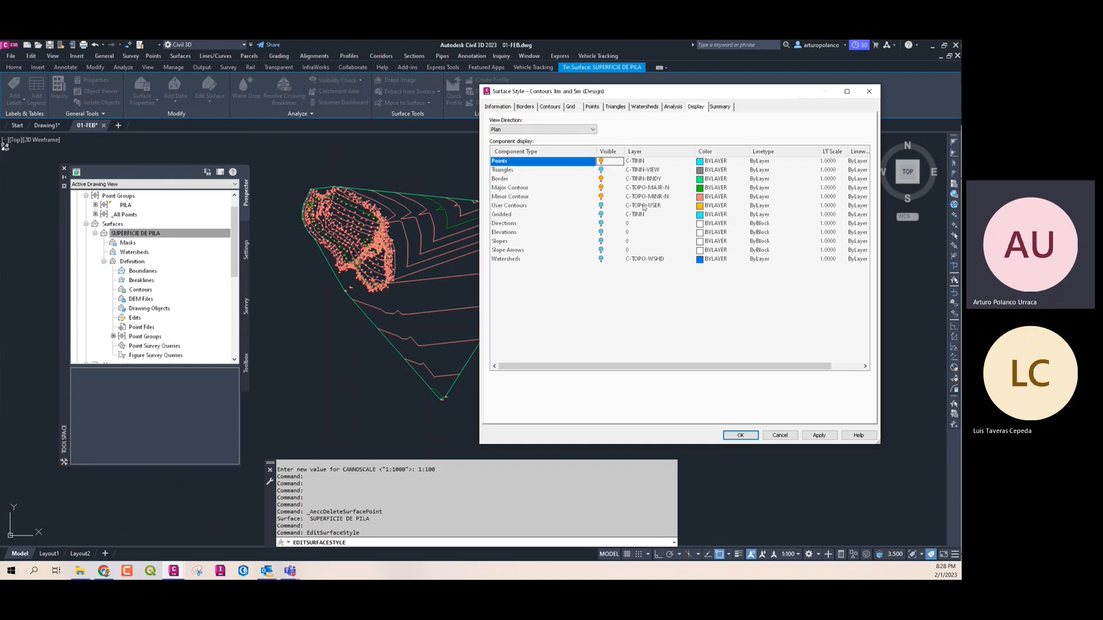
{"action": "left_click", "coordinate": [740, 435]}
Examine the surface points at the outlying southern and eastern corners of the triangulated boundary
{"action": "scroll", "coordinate": [454, 390], "scroll_direction": "up", "scroll_amount": 5}
{"action": "scroll", "coordinate": [454, 390], "scroll_direction": "up", "scroll_amount": 6}
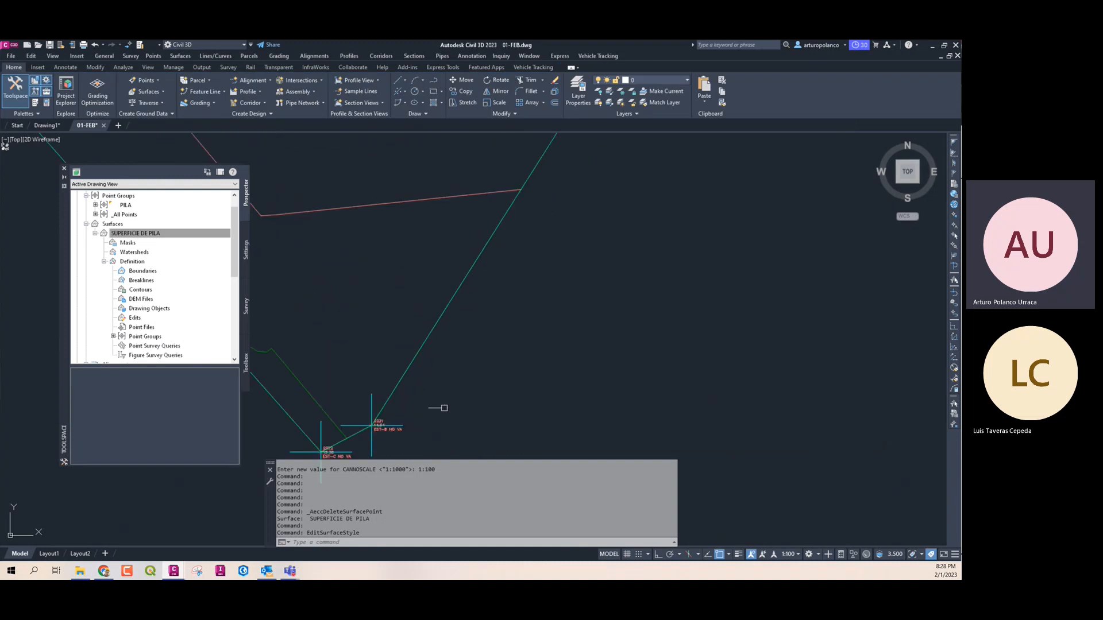
{"action": "scroll", "coordinate": [499, 356], "scroll_direction": "down", "scroll_amount": 4}
{"action": "scroll", "coordinate": [460, 347], "scroll_direction": "down", "scroll_amount": 8}
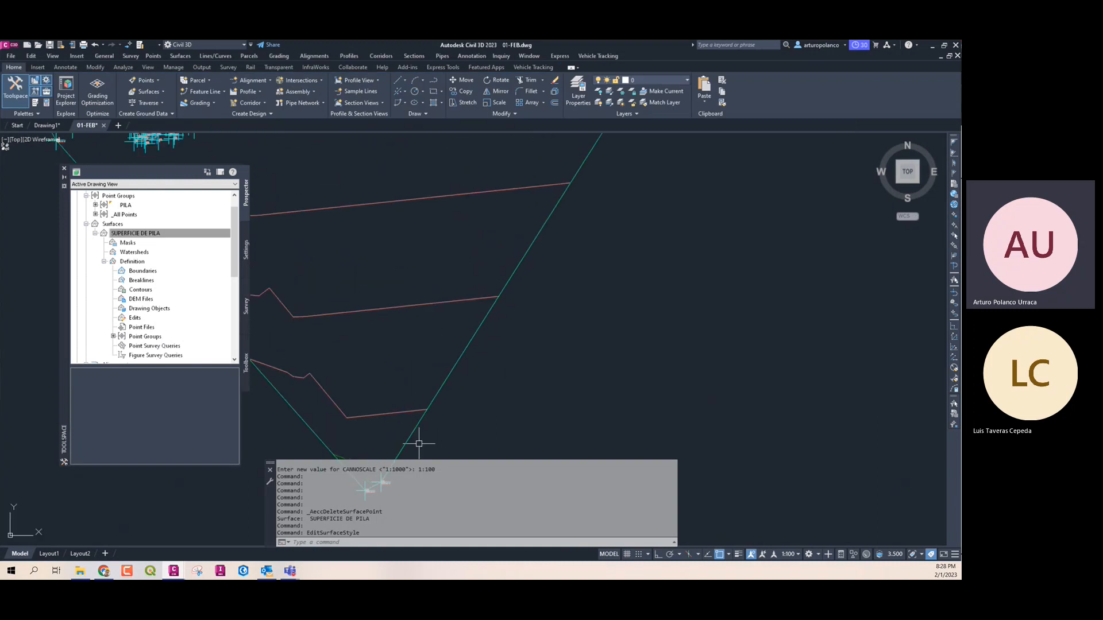
{"action": "scroll", "coordinate": [512, 340], "scroll_direction": "up", "scroll_amount": 10}
{"action": "scroll", "coordinate": [512, 340], "scroll_direction": "down", "scroll_amount": 5}
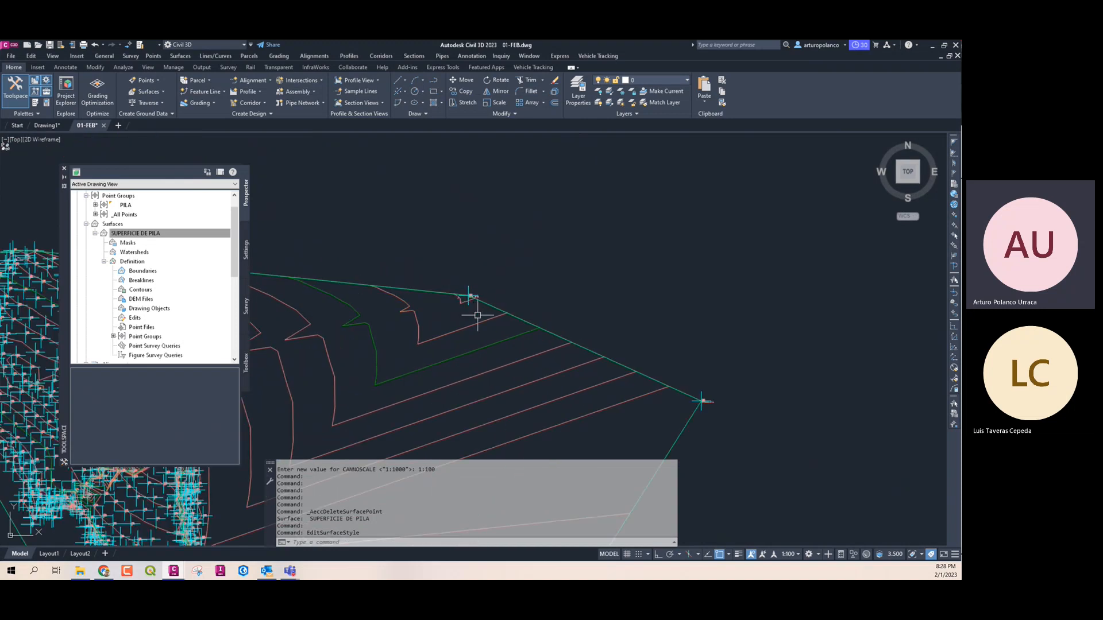
{"action": "scroll", "coordinate": [471, 300], "scroll_direction": "down", "scroll_amount": 5}
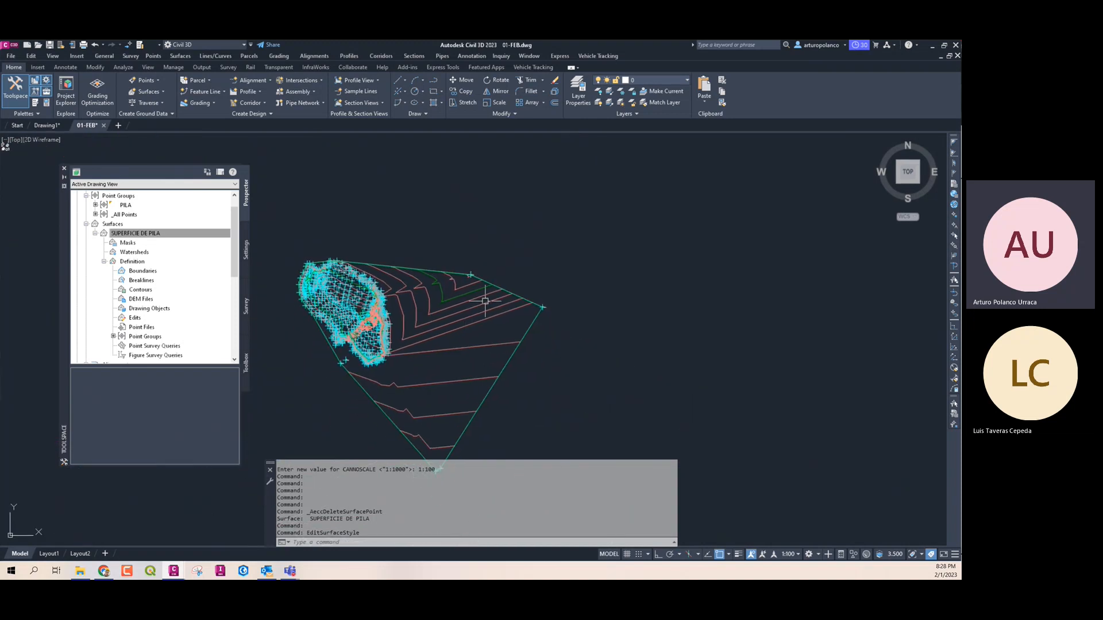
Delete the easternmost outlying benchmark point from the SUPERFICIE DE PILA surface
{"action": "left_click", "coordinate": [460, 293]}
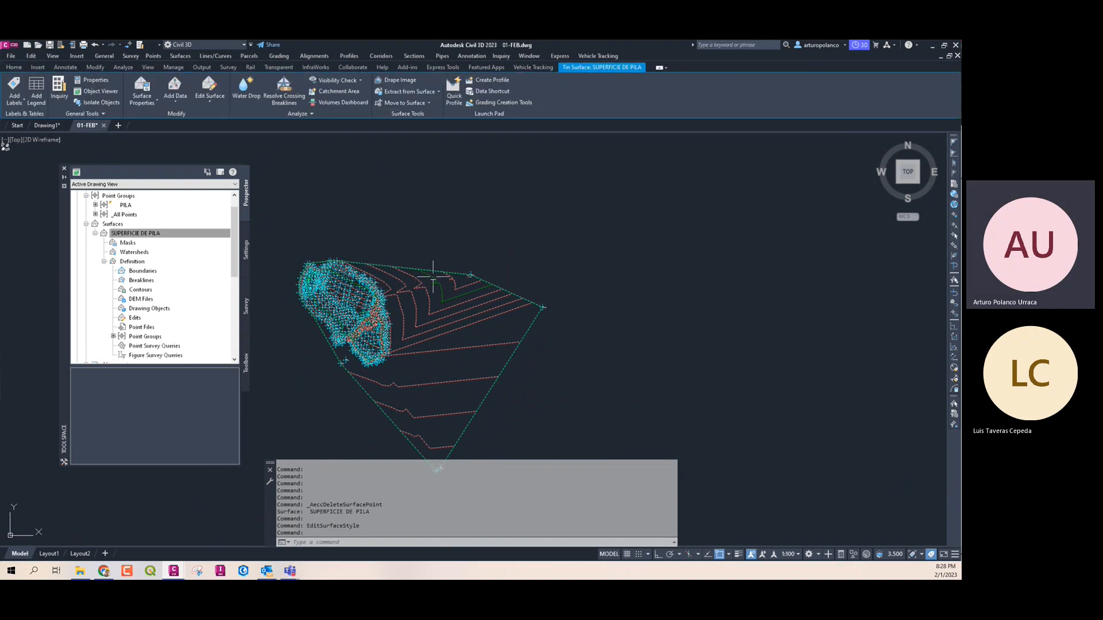
{"action": "left_click", "coordinate": [213, 102]}
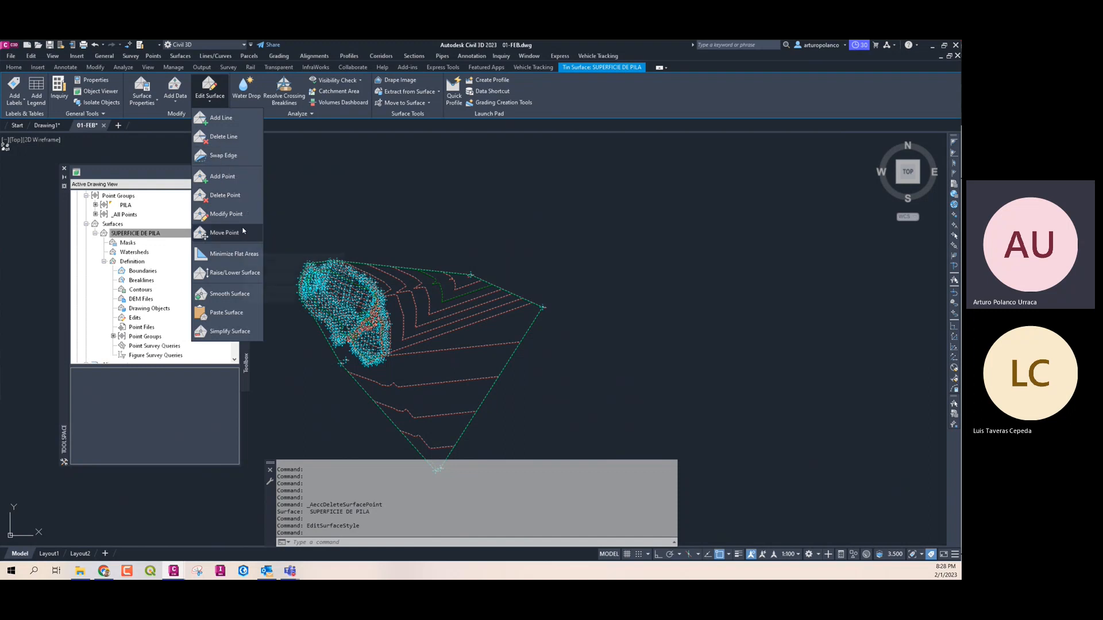
{"action": "left_click", "coordinate": [224, 195]}
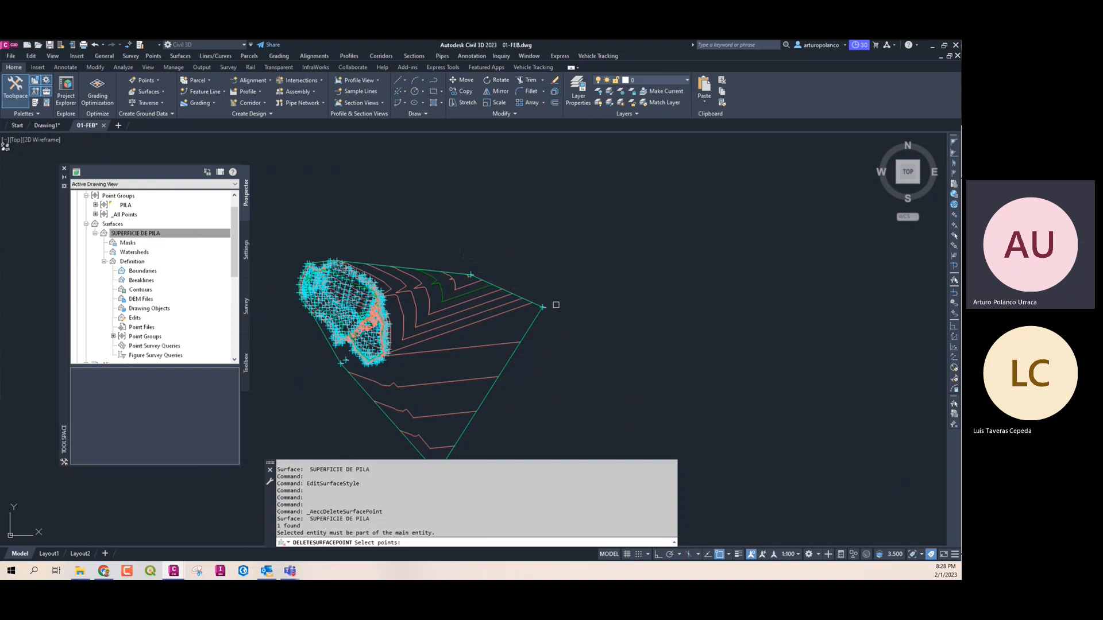
{"action": "scroll", "coordinate": [545, 307], "scroll_direction": "up", "scroll_amount": 5}
{"action": "scroll", "coordinate": [503, 303], "scroll_direction": "up", "scroll_amount": 3}
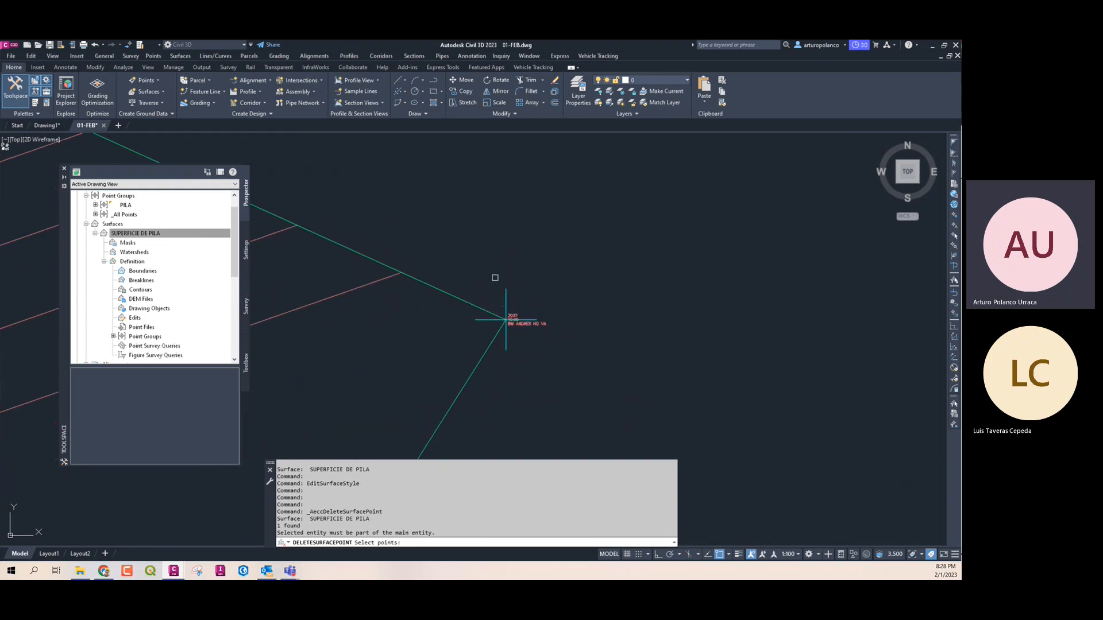
{"action": "left_click", "coordinate": [505, 320]}
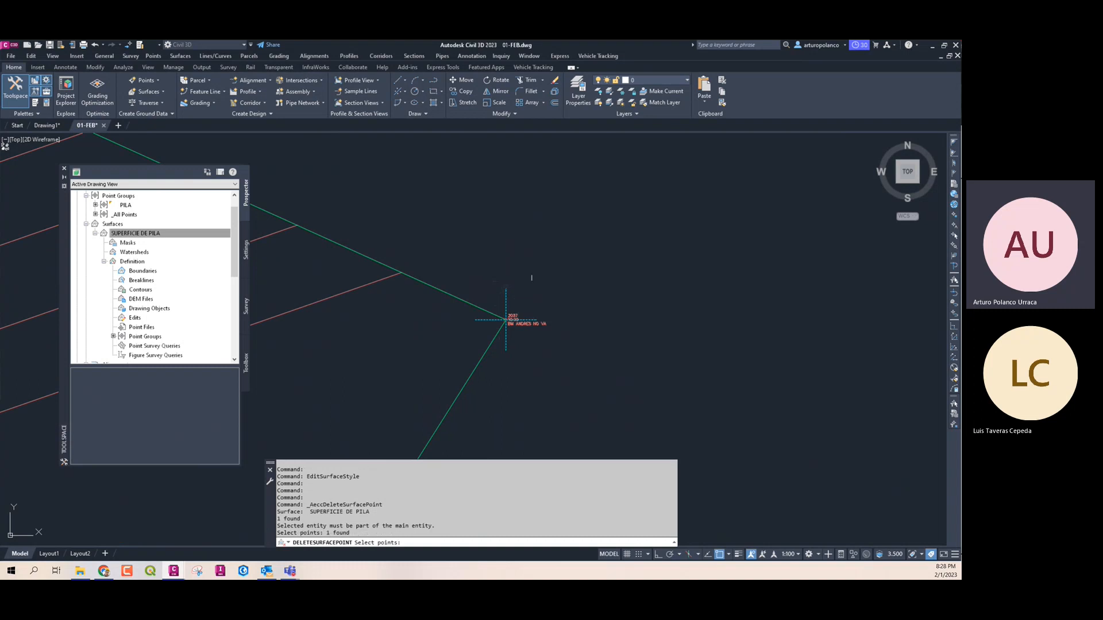
{"action": "scroll", "coordinate": [505, 319], "scroll_direction": "down", "scroll_amount": 8}
{"action": "key", "text": "Return"}
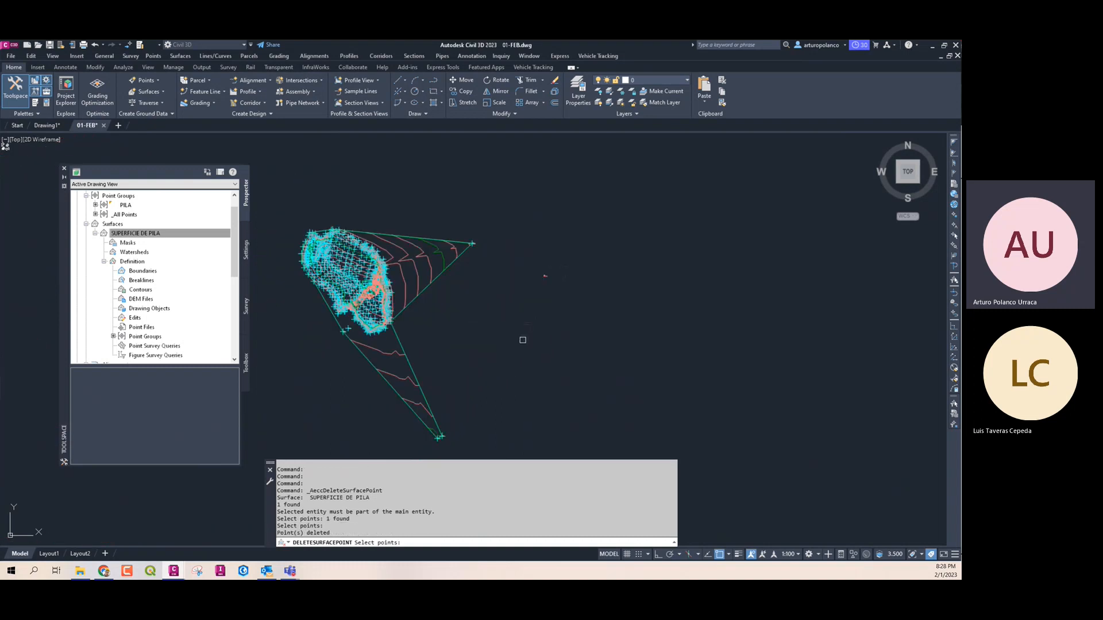
Delete the two southernmost station points, EST-B NO VA (2221) and EST-C NO VA (2222), from the surface
{"action": "scroll", "coordinate": [520, 342], "scroll_direction": "up", "scroll_amount": 4}
{"action": "scroll", "coordinate": [426, 388], "scroll_direction": "up", "scroll_amount": 5}
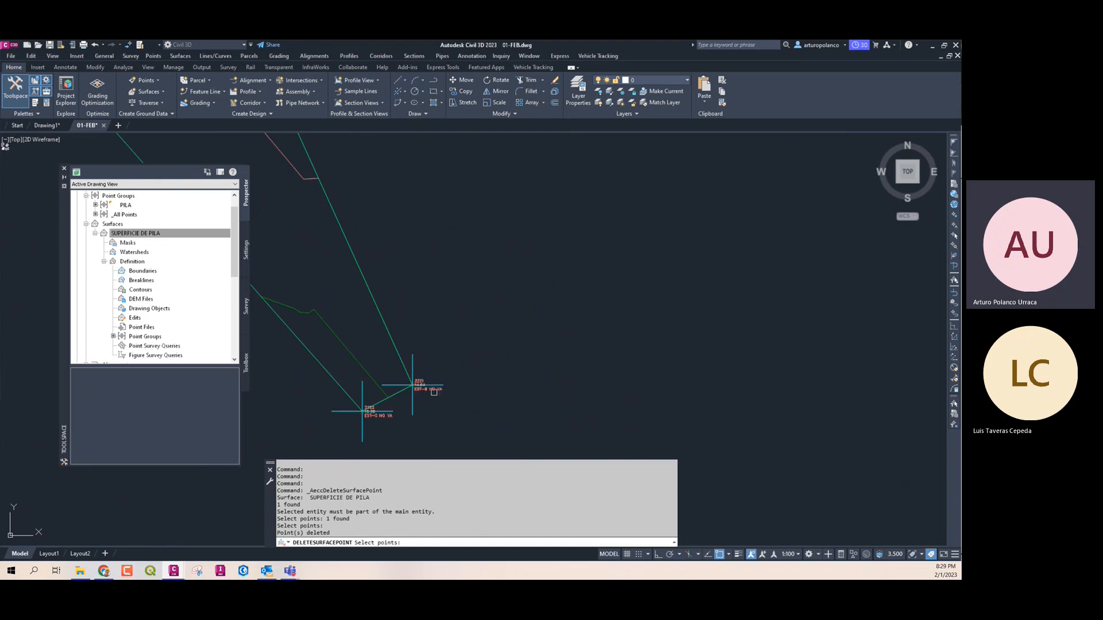
{"action": "left_click", "coordinate": [412, 404]}
{"action": "middle_click_drag", "start_coordinate": [467, 405], "coordinate": [505, 344]}
{"action": "scroll", "coordinate": [451, 317], "scroll_direction": "up", "scroll_amount": 3}
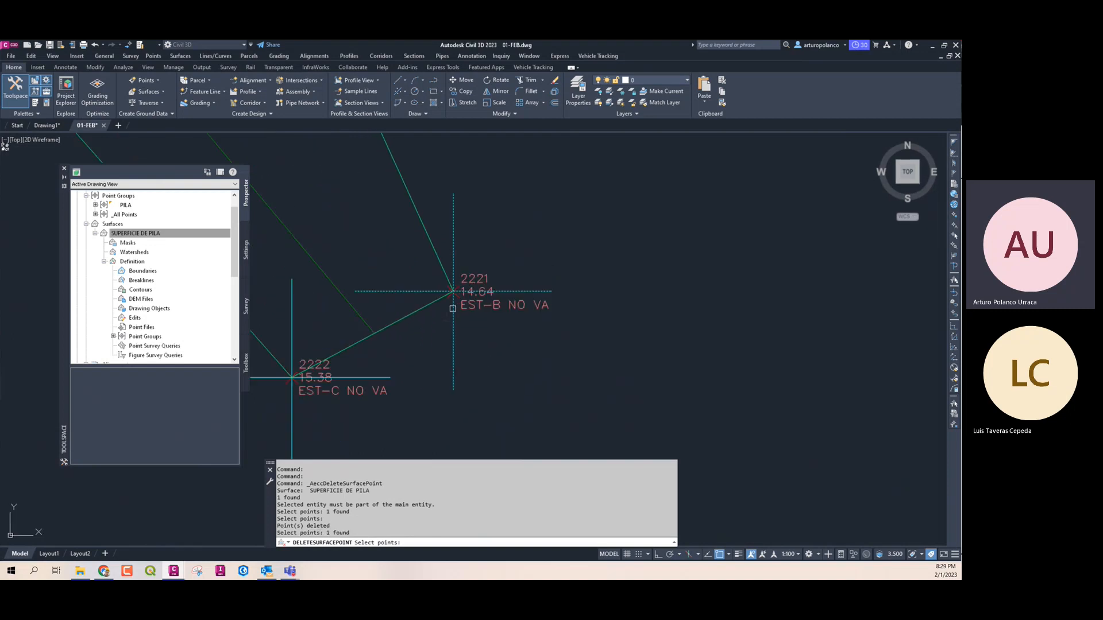
{"action": "scroll", "coordinate": [473, 297], "scroll_direction": "down", "scroll_amount": 2}
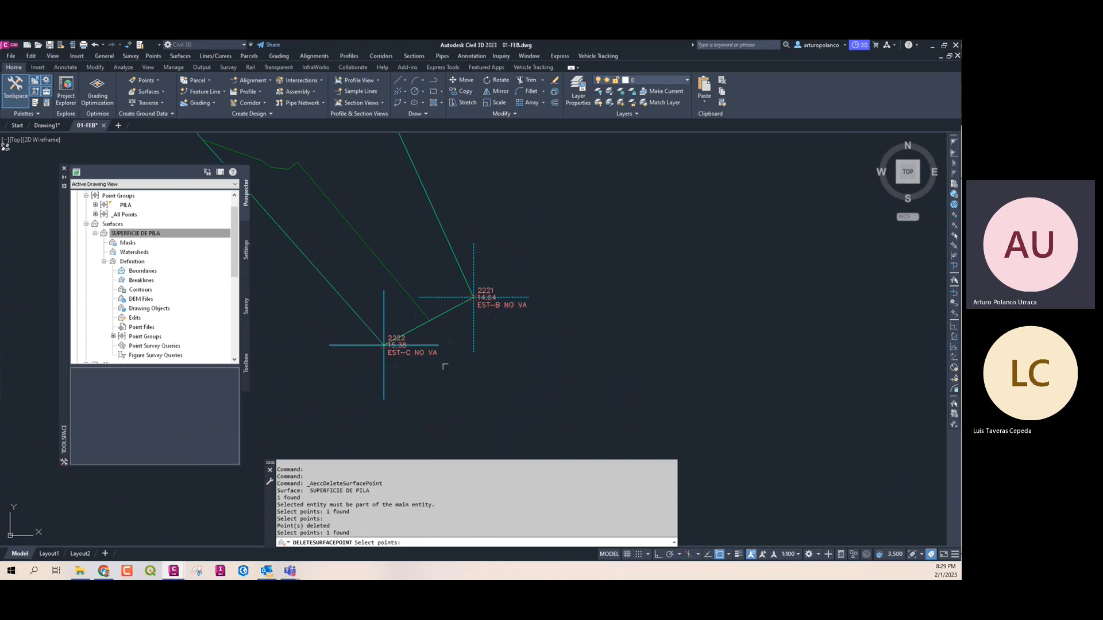
{"action": "left_click", "coordinate": [385, 385]}
{"action": "scroll", "coordinate": [456, 367], "scroll_direction": "down", "scroll_amount": 6}
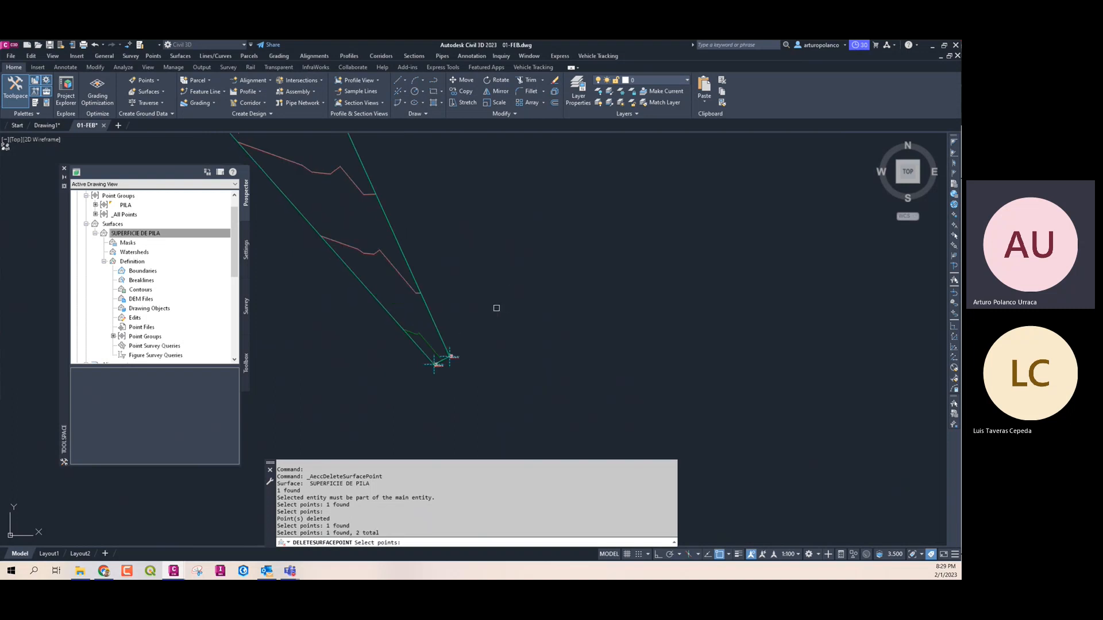
{"action": "key", "text": "Return"}
Delete the eastern outlying station point EST-A NO VA (2272) from the surface
{"action": "scroll", "coordinate": [497, 309], "scroll_direction": "down", "scroll_amount": 5}
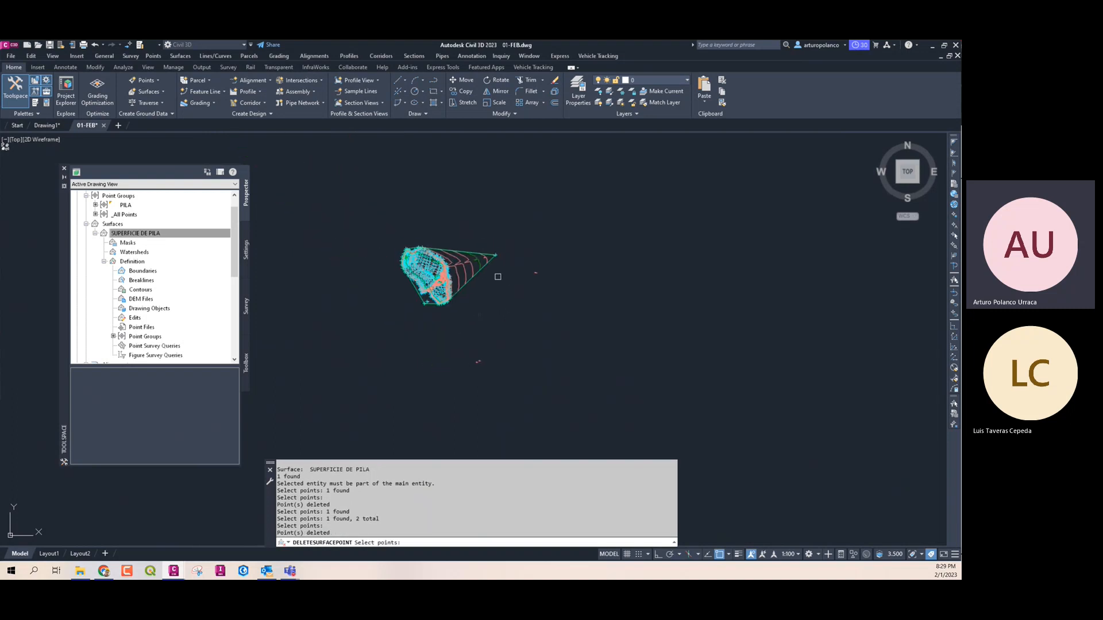
{"action": "scroll", "coordinate": [498, 274], "scroll_direction": "up", "scroll_amount": 8}
{"action": "left_click", "coordinate": [483, 260]}
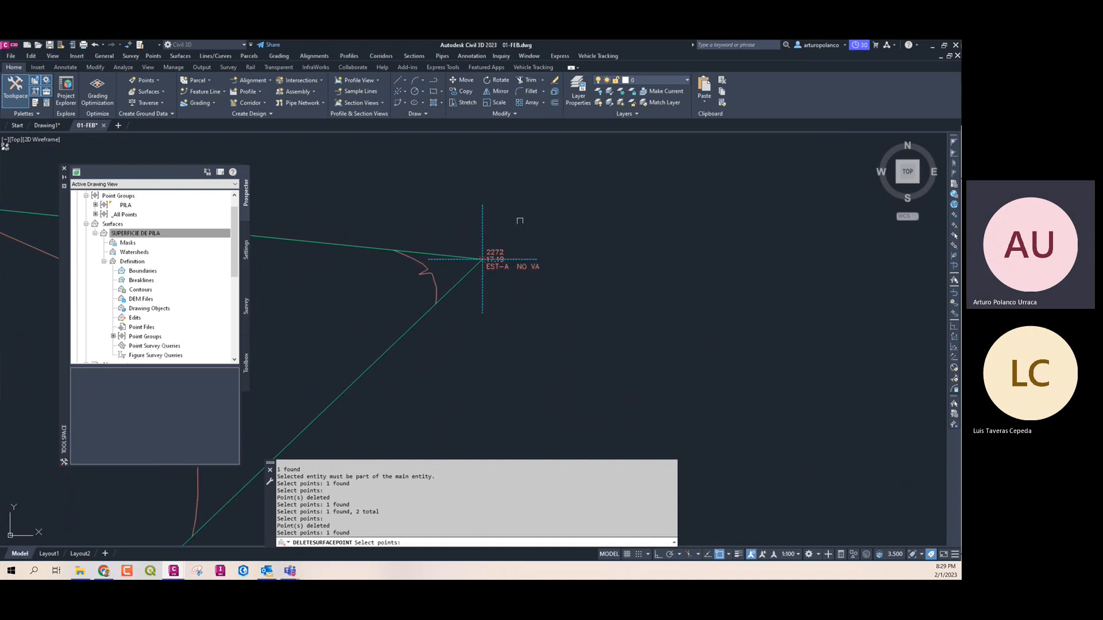
{"action": "key", "text": "Return"}
Delete station points 2398 (EST-B NO VA) and 2399 (EST-C NO VA) near the surface's southwestern edge and end the point deletion
{"action": "scroll", "coordinate": [520, 220], "scroll_direction": "down", "scroll_amount": 8}
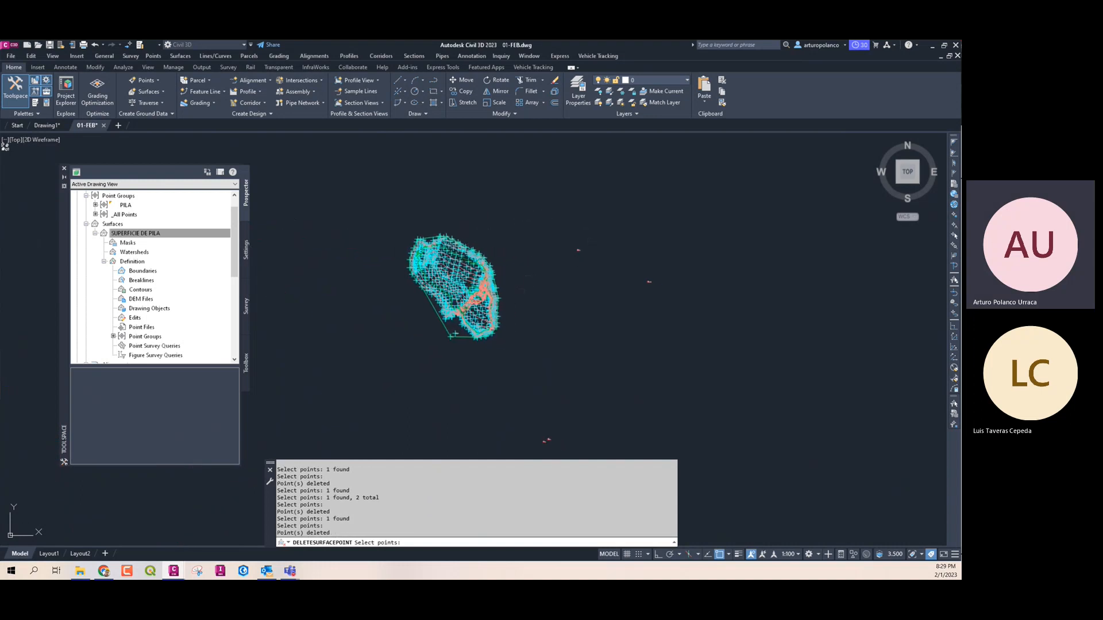
{"action": "scroll", "coordinate": [450, 338], "scroll_direction": "up", "scroll_amount": 10}
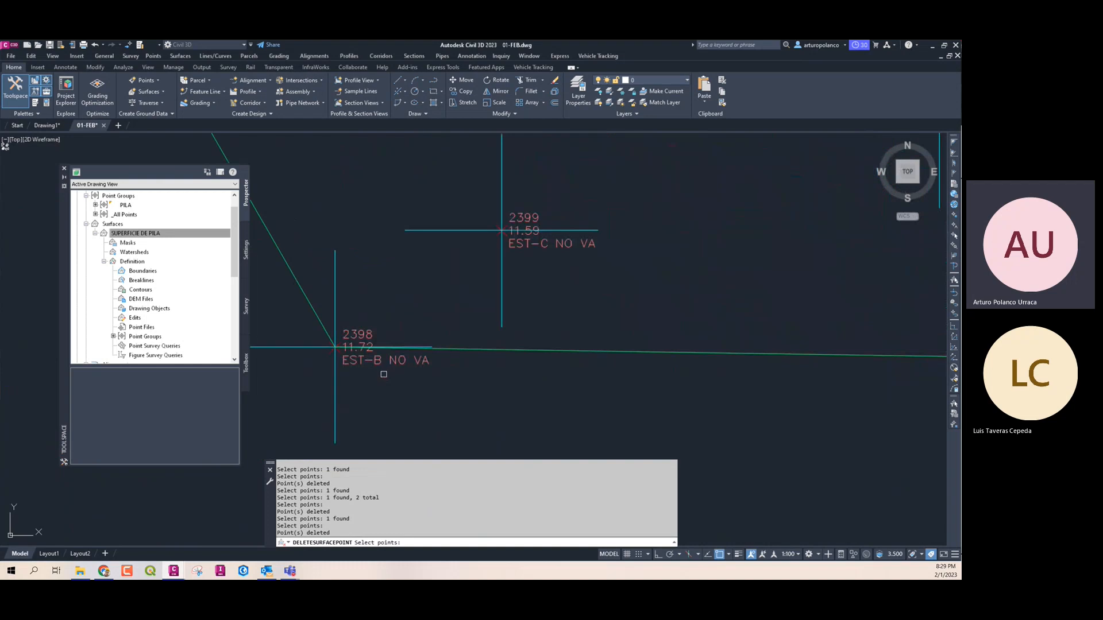
{"action": "middle_click_drag", "start_coordinate": [383, 375], "coordinate": [421, 344]}
{"action": "left_click", "coordinate": [374, 367]}
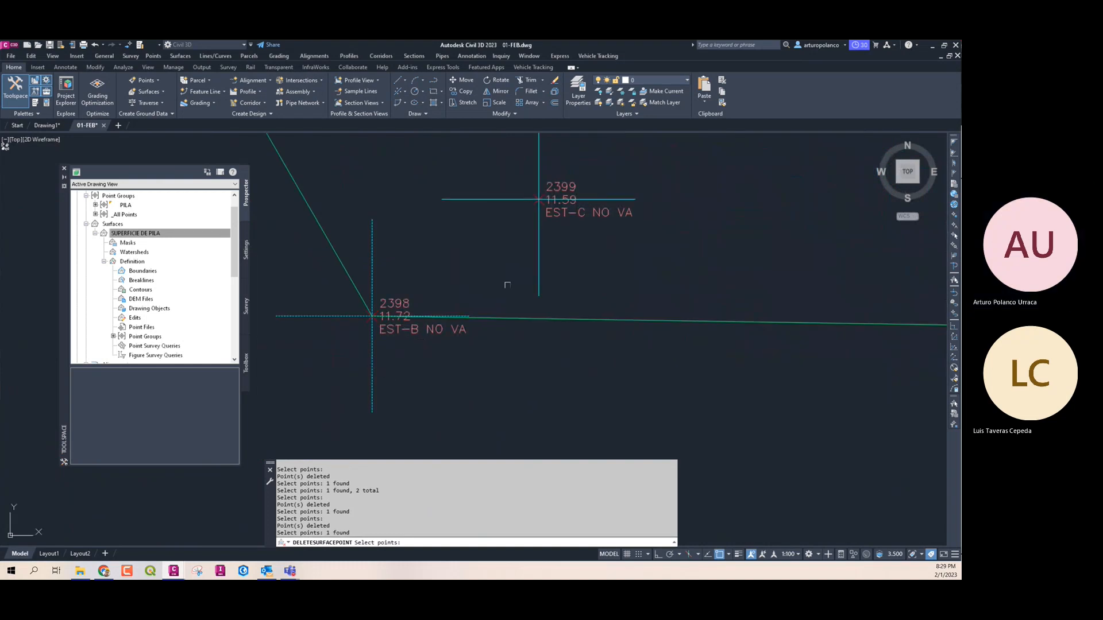
{"action": "left_click", "coordinate": [537, 272]}
{"action": "key", "text": "Return"}
{"action": "scroll", "coordinate": [494, 350], "scroll_direction": "down", "scroll_amount": 5}
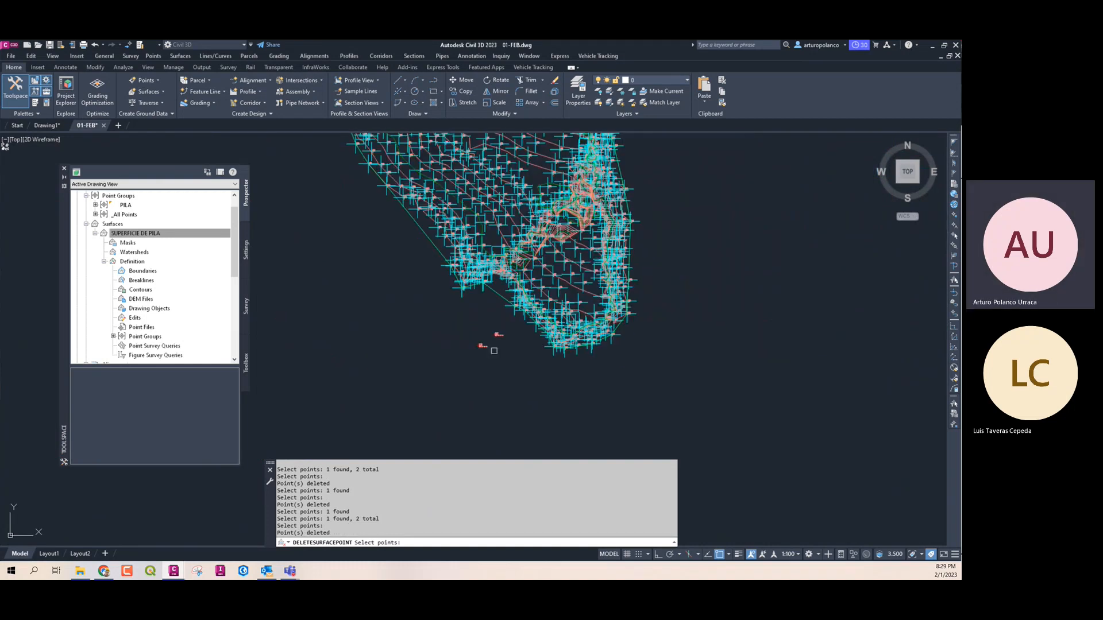
{"action": "scroll", "coordinate": [452, 345], "scroll_direction": "up", "scroll_amount": 8}
{"action": "scroll", "coordinate": [466, 350], "scroll_direction": "down", "scroll_amount": 8}
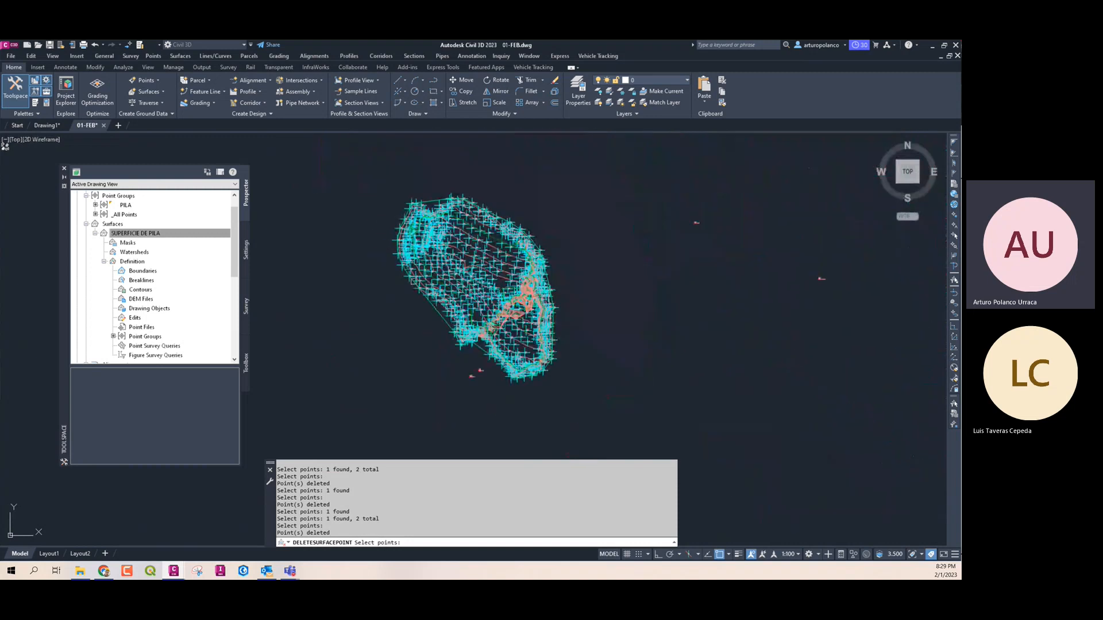
{"action": "scroll", "coordinate": [334, 329], "scroll_direction": "up", "scroll_amount": 6}
{"action": "scroll", "coordinate": [335, 330], "scroll_direction": "down", "scroll_amount": 8}
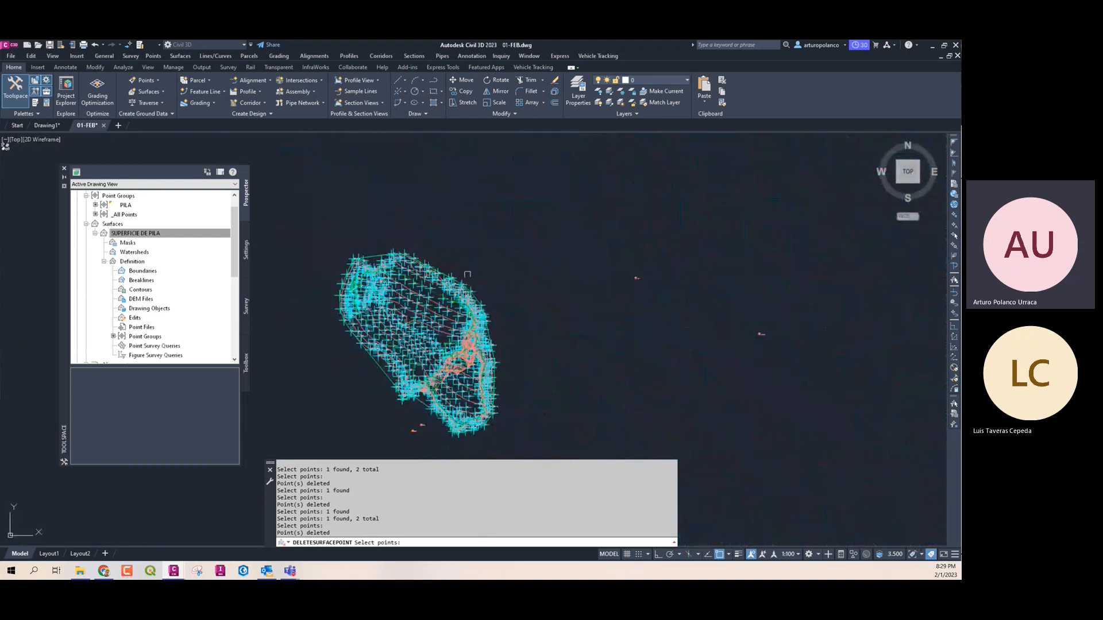
{"action": "key", "text": "Escape"}
{"action": "left_click", "coordinate": [497, 317]}
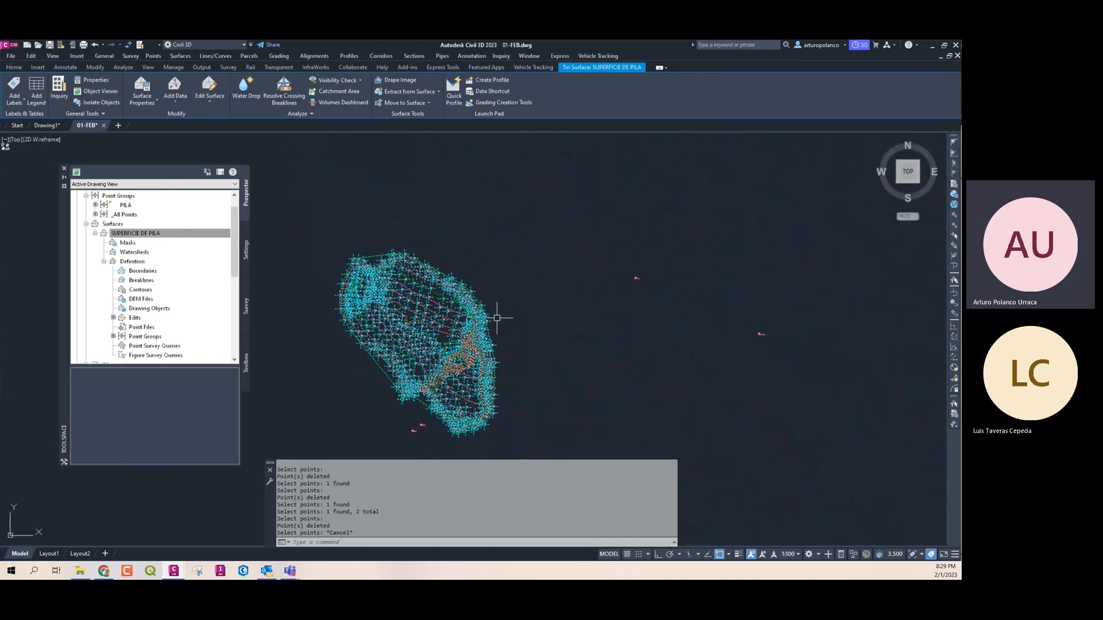
{"action": "scroll", "coordinate": [496, 317], "scroll_direction": "up", "scroll_amount": 8}
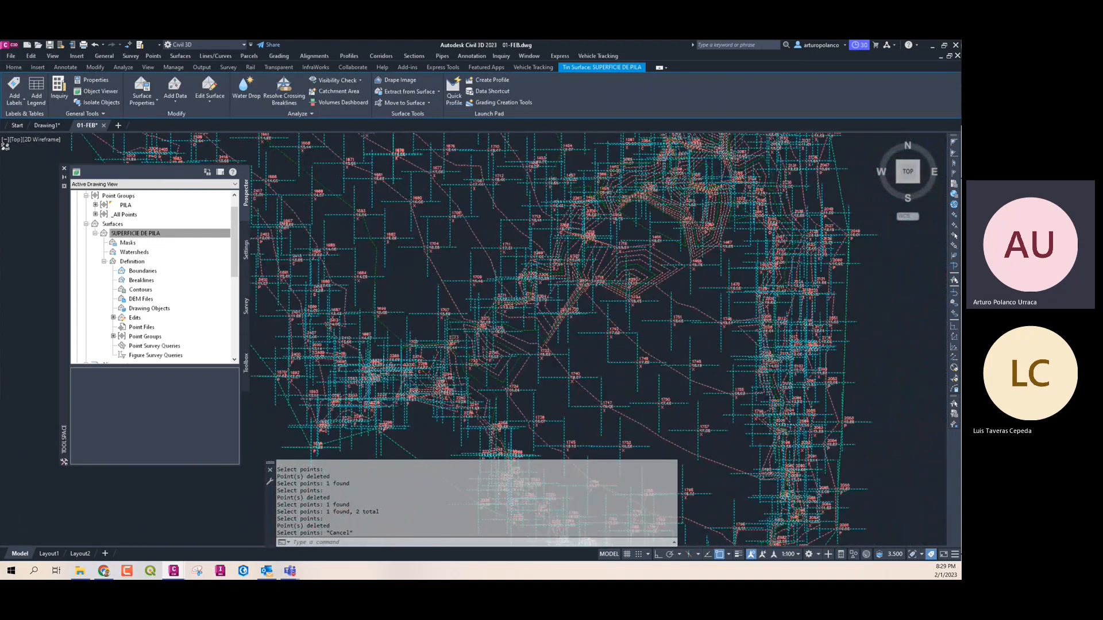
{"action": "scroll", "coordinate": [470, 296], "scroll_direction": "up", "scroll_amount": 5}
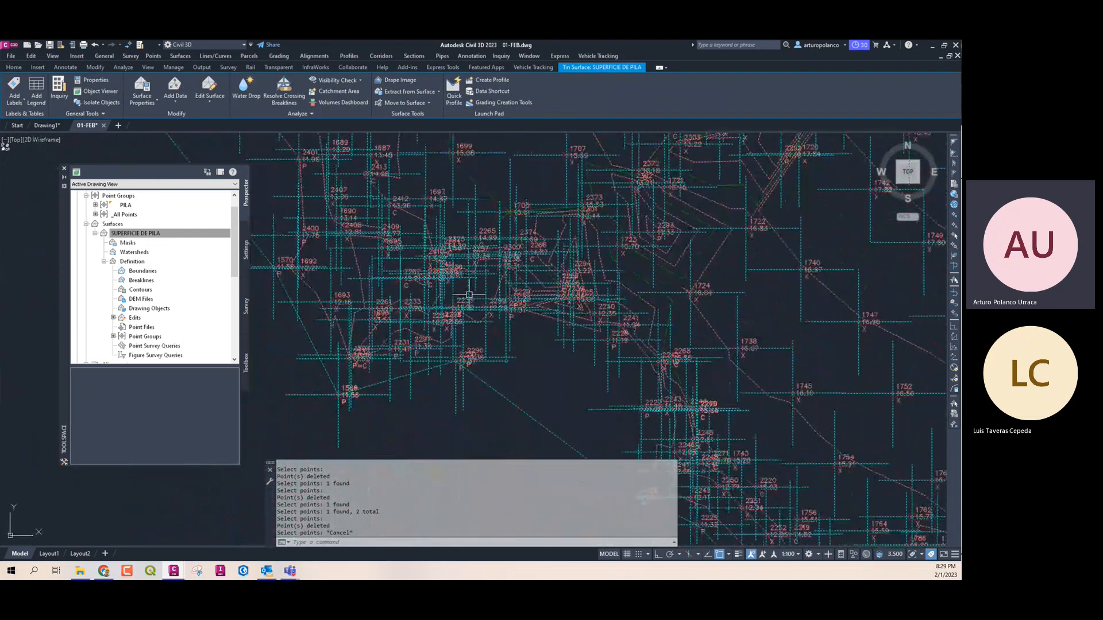
{"action": "key", "text": "Escape"}
{"action": "key", "text": "Escape"}
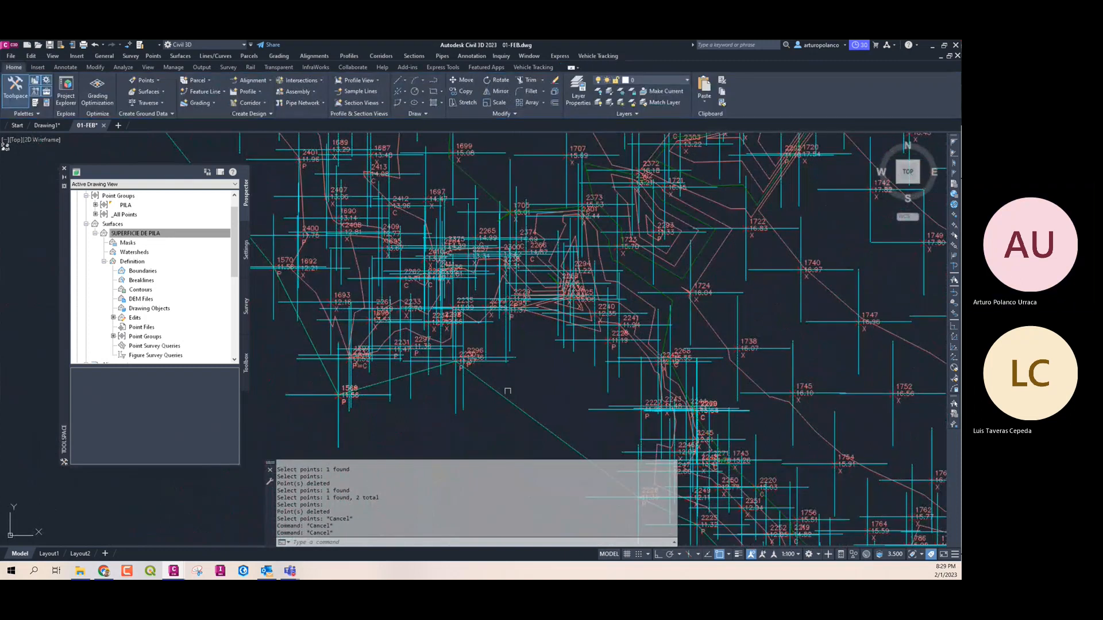
Edit the surface's Contours 1m and 5m (Design) style so its point units are 0.500 m, and apply it
{"action": "left_click", "coordinate": [507, 391]}
{"action": "scroll", "coordinate": [507, 391], "scroll_direction": "down", "scroll_amount": 10}
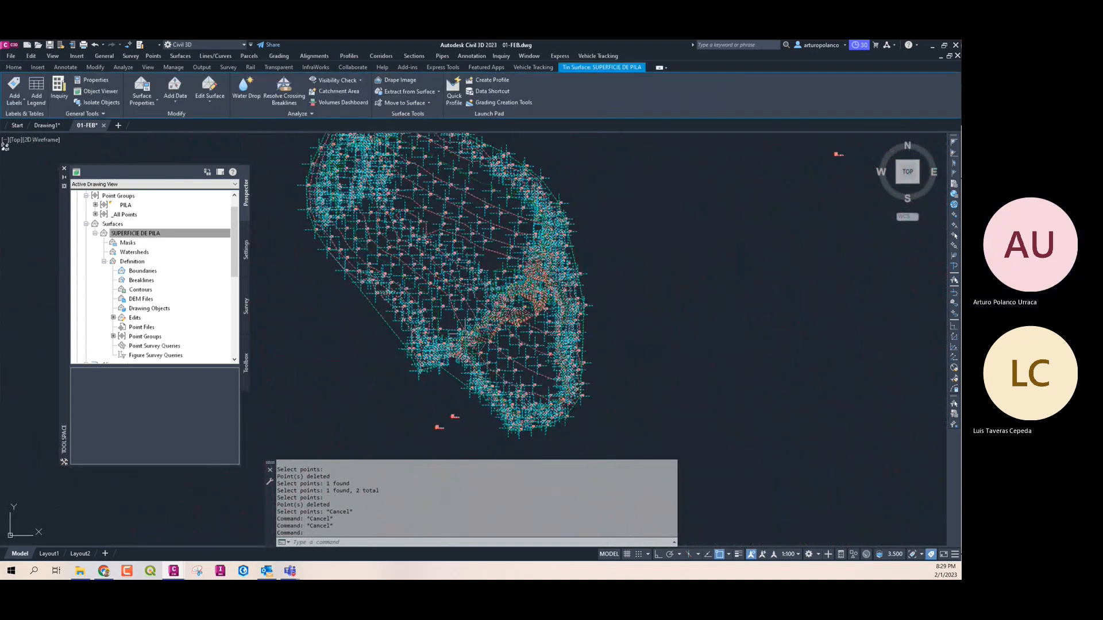
{"action": "middle_click_drag", "start_coordinate": [445, 281], "coordinate": [416, 315]}
{"action": "right_click", "coordinate": [526, 197]}
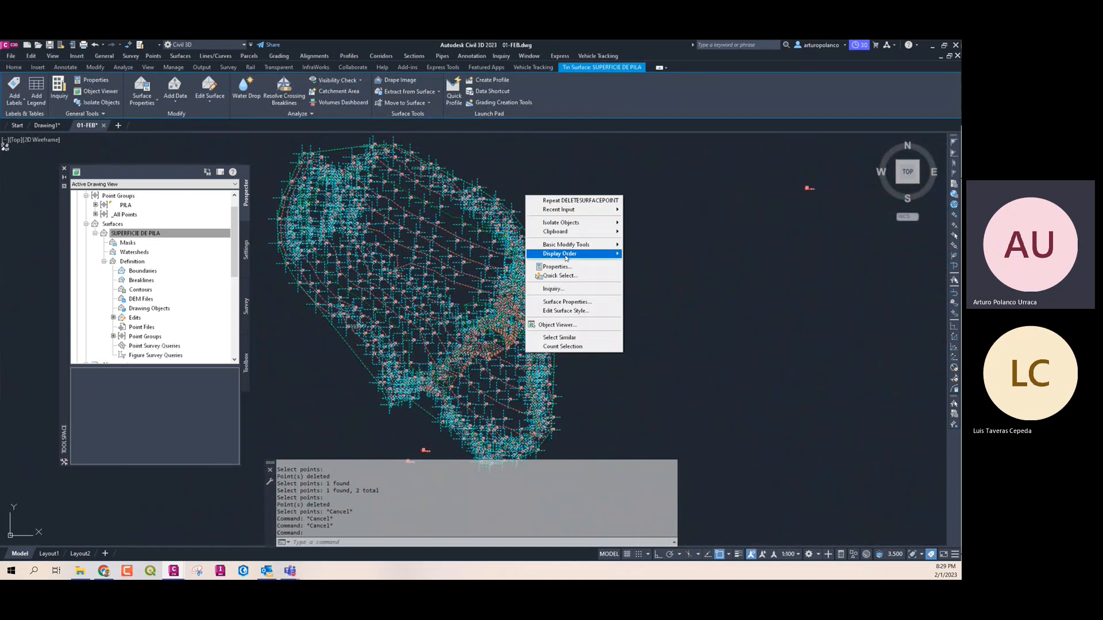
{"action": "left_click", "coordinate": [566, 311]}
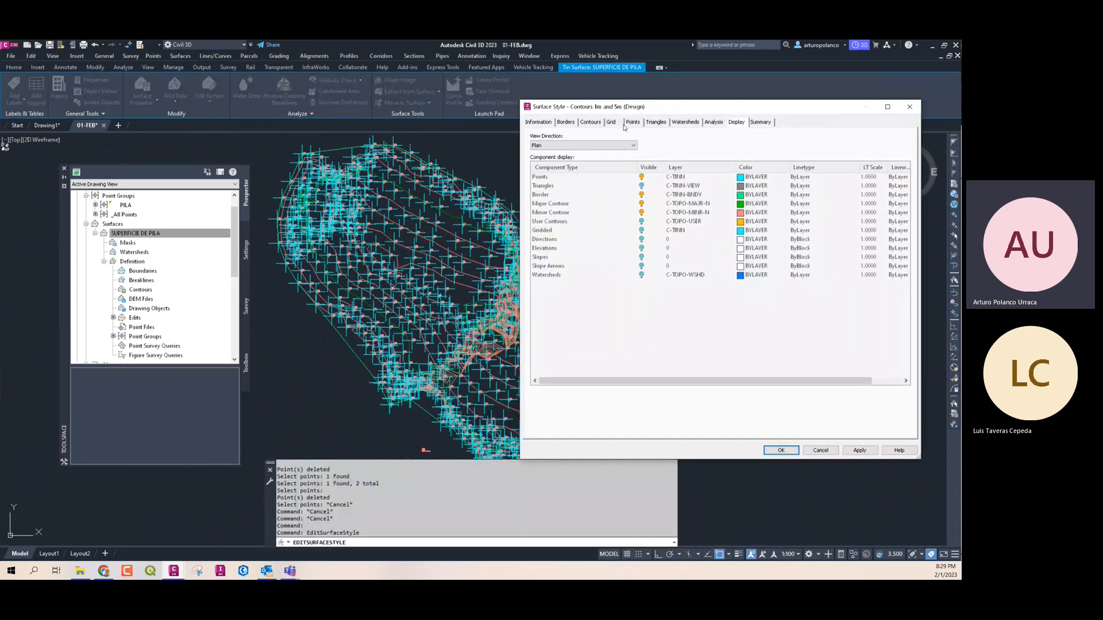
{"action": "left_click", "coordinate": [633, 122]}
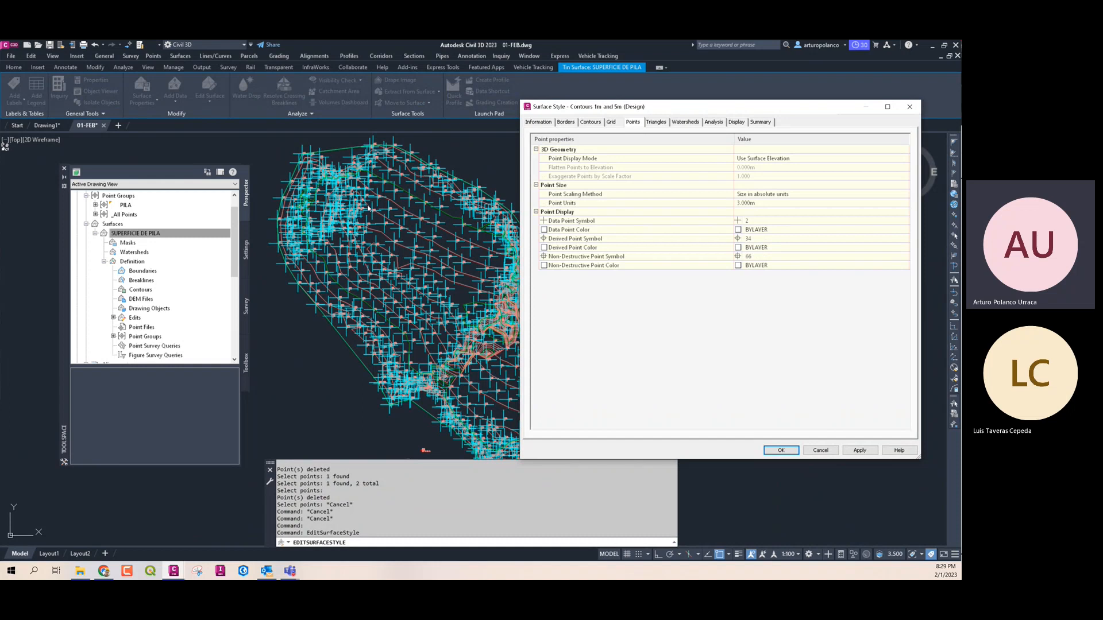
{"action": "left_click", "coordinate": [757, 203]}
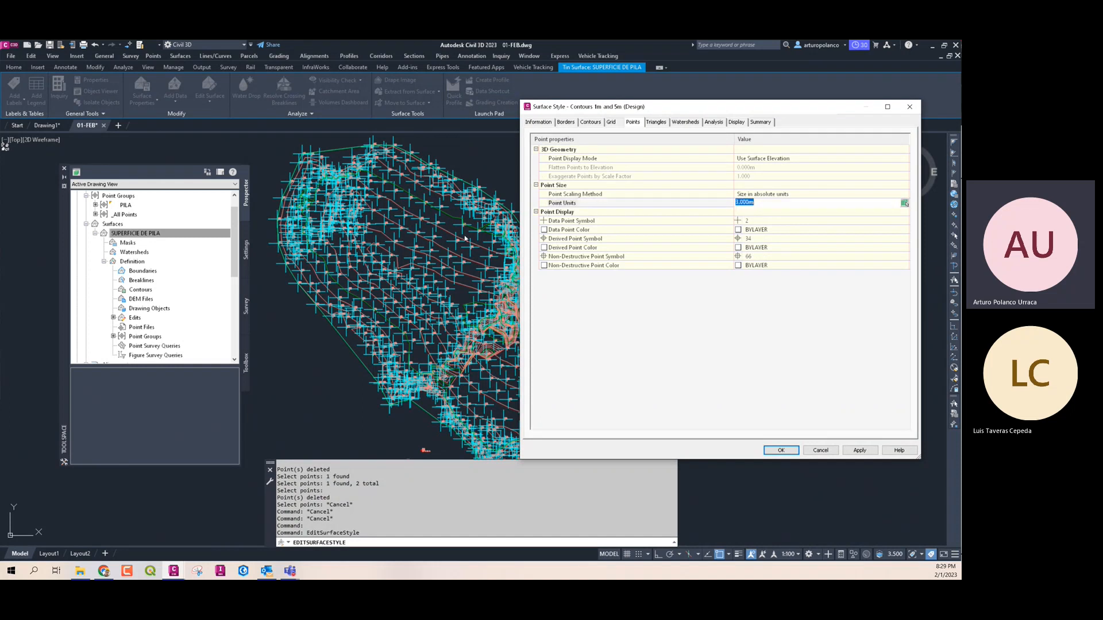
{"action": "type", "text": "0"}
{"action": "left_click", "coordinate": [859, 449]}
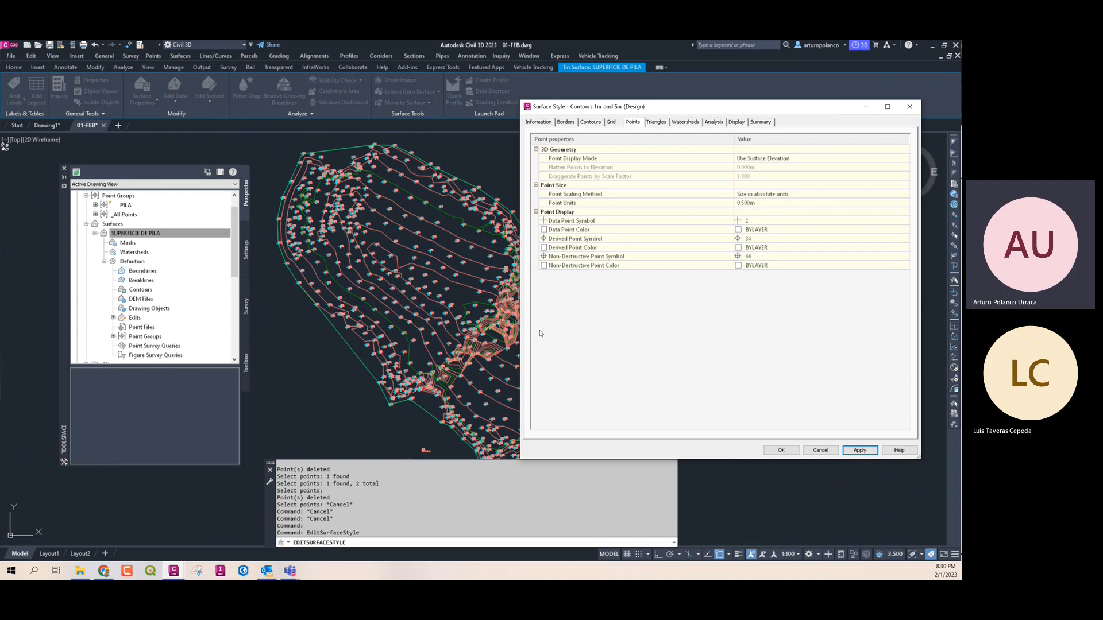
Set the data point symbol of the surface style to number 32 and accept the style changes
{"action": "left_click", "coordinate": [770, 222]}
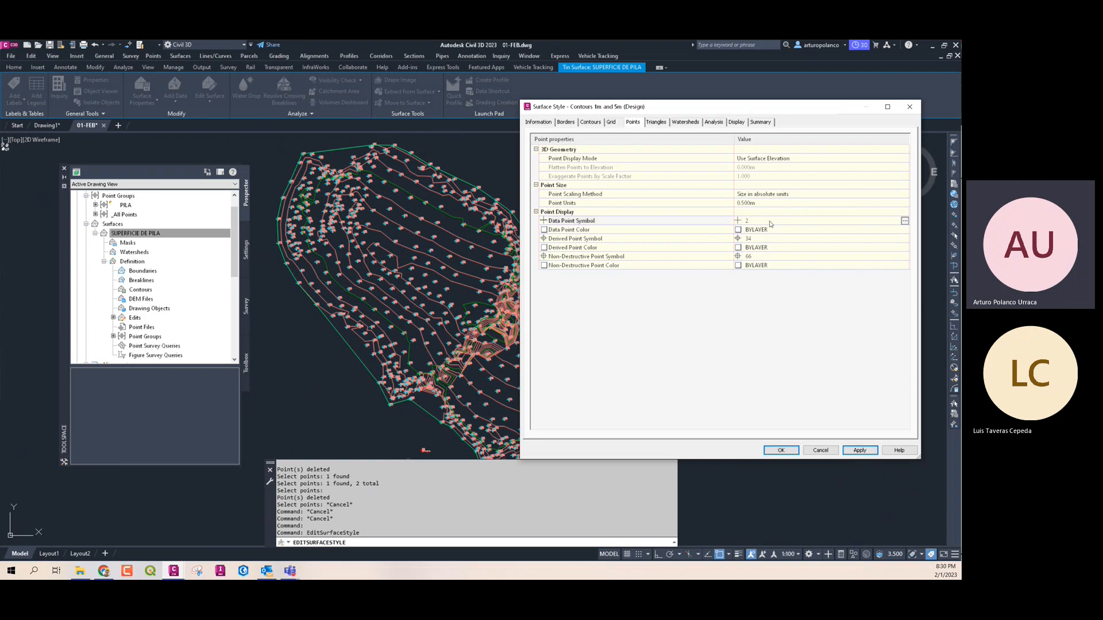
{"action": "left_click", "coordinate": [904, 222]}
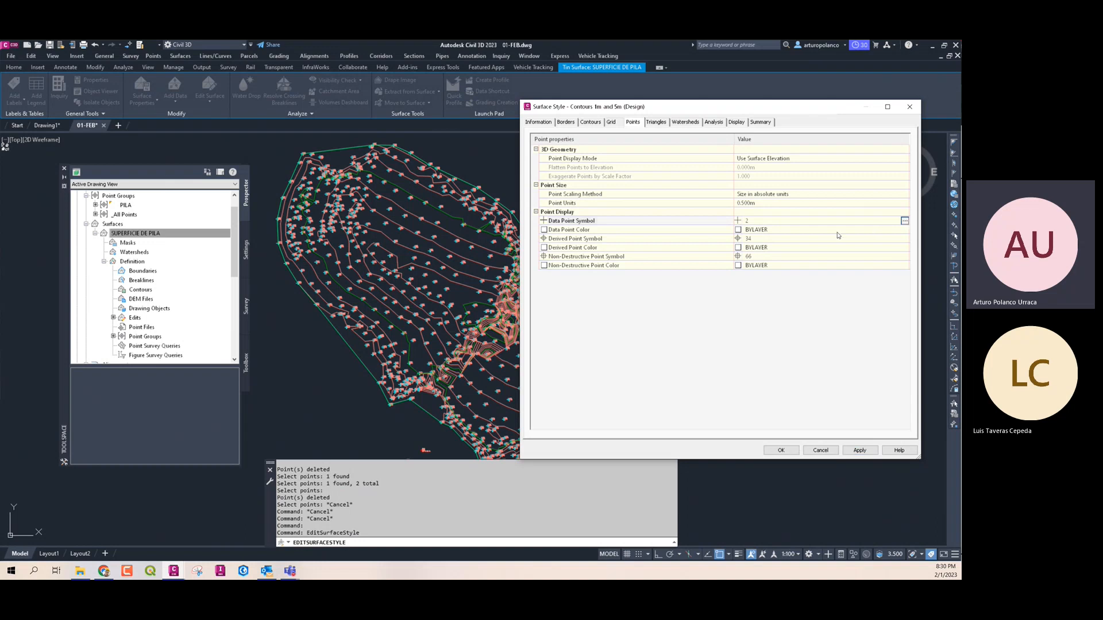
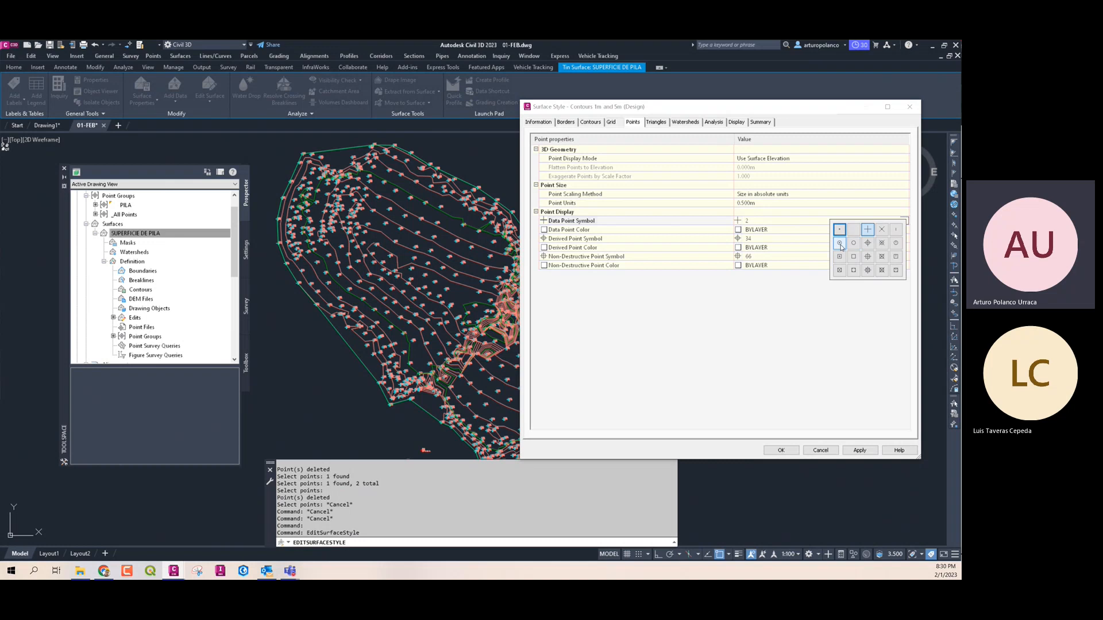
{"action": "left_click", "coordinate": [840, 243]}
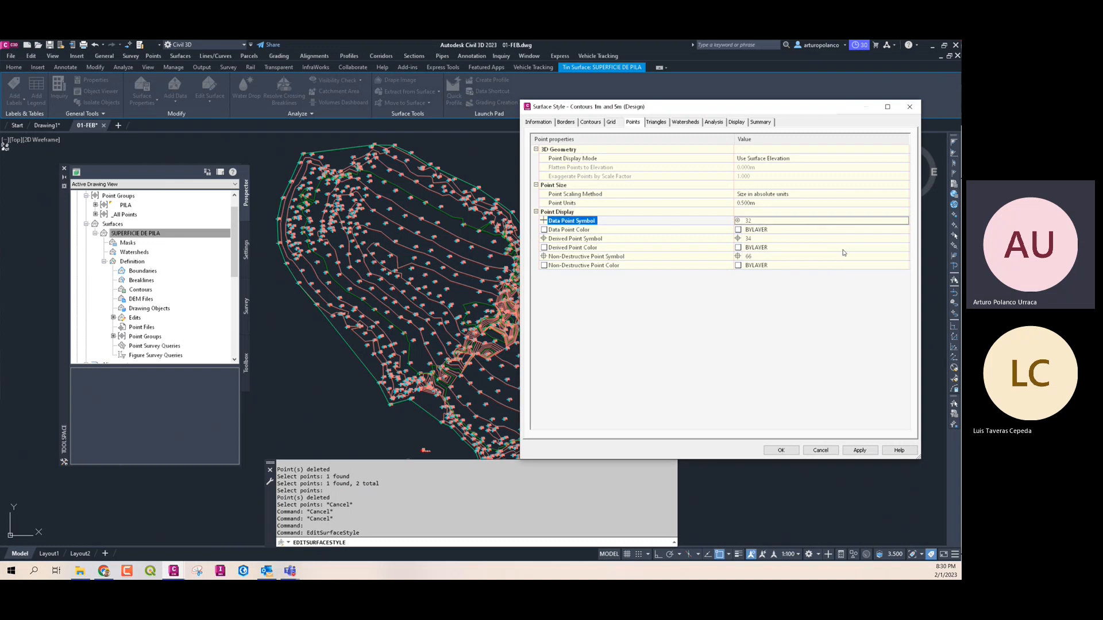
{"action": "left_click", "coordinate": [860, 451]}
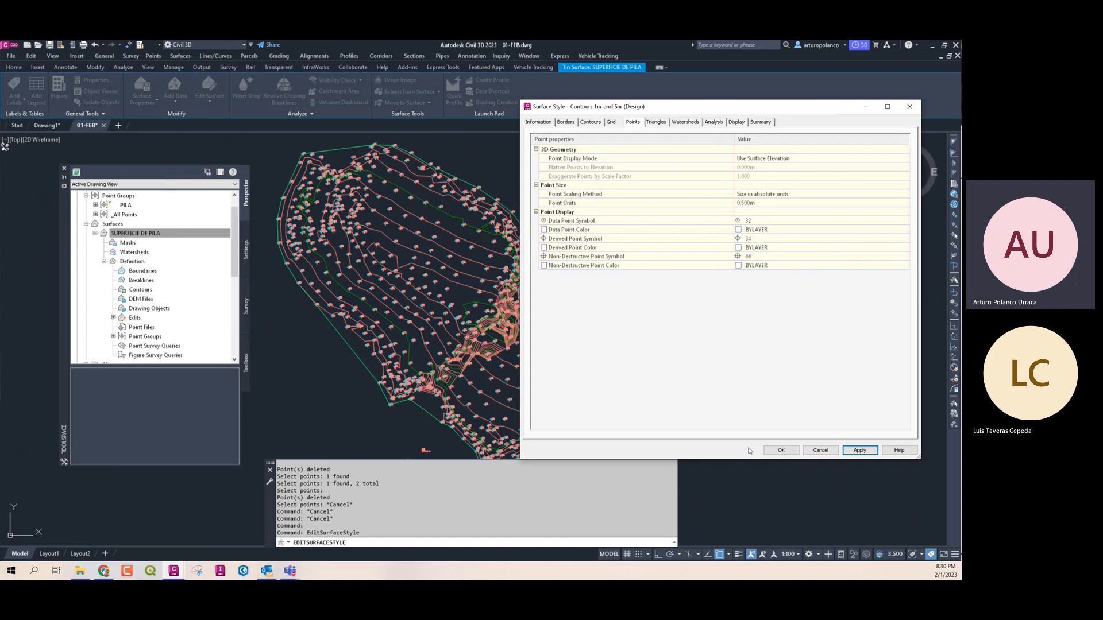
{"action": "left_click", "coordinate": [772, 450]}
Examine the surface points and their labels along the southern, northern and eastern edges of the pile for remaining stray points
{"action": "scroll", "coordinate": [408, 308], "scroll_direction": "up", "scroll_amount": 10}
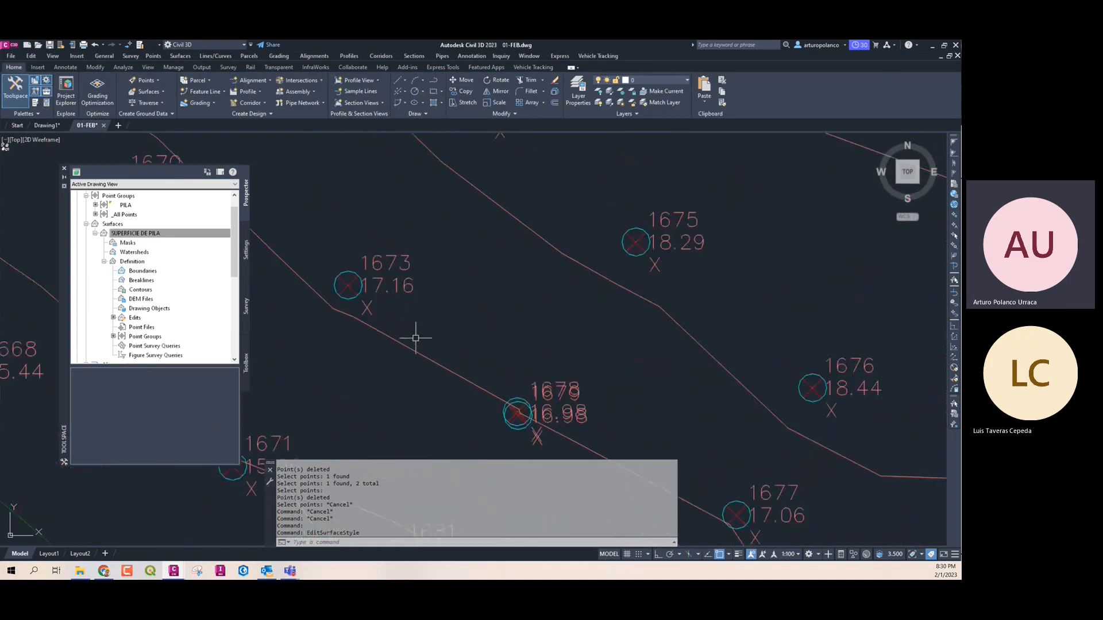
{"action": "scroll", "coordinate": [524, 291], "scroll_direction": "down", "scroll_amount": 10}
{"action": "middle_click_drag", "start_coordinate": [490, 370], "coordinate": [510, 306]}
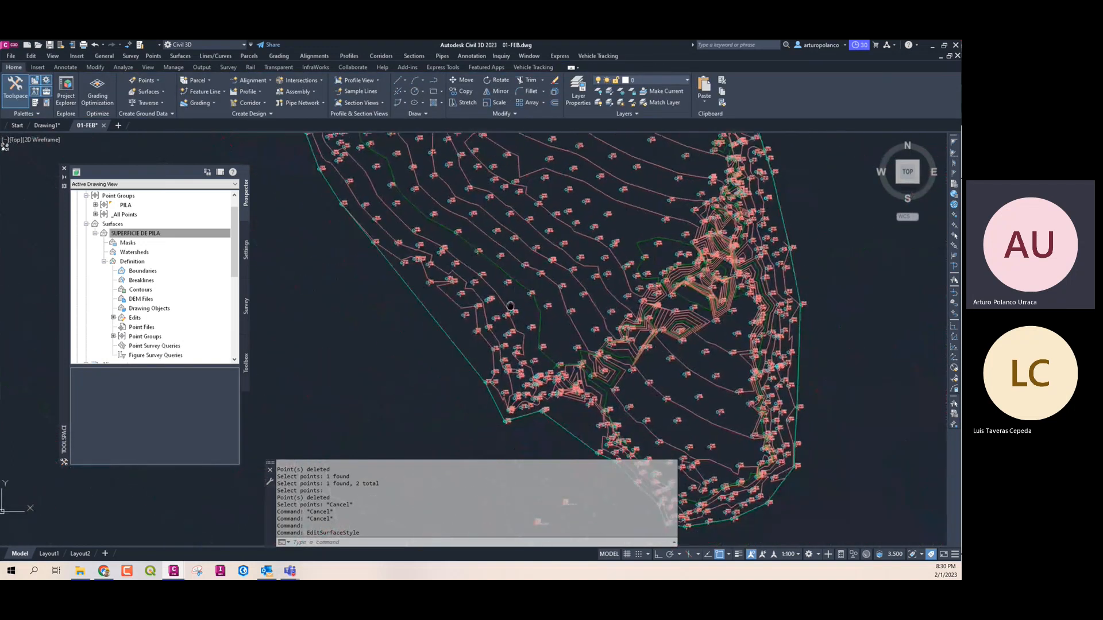
{"action": "scroll", "coordinate": [510, 305], "scroll_direction": "up", "scroll_amount": 5}
{"action": "scroll", "coordinate": [485, 314], "scroll_direction": "down", "scroll_amount": 5}
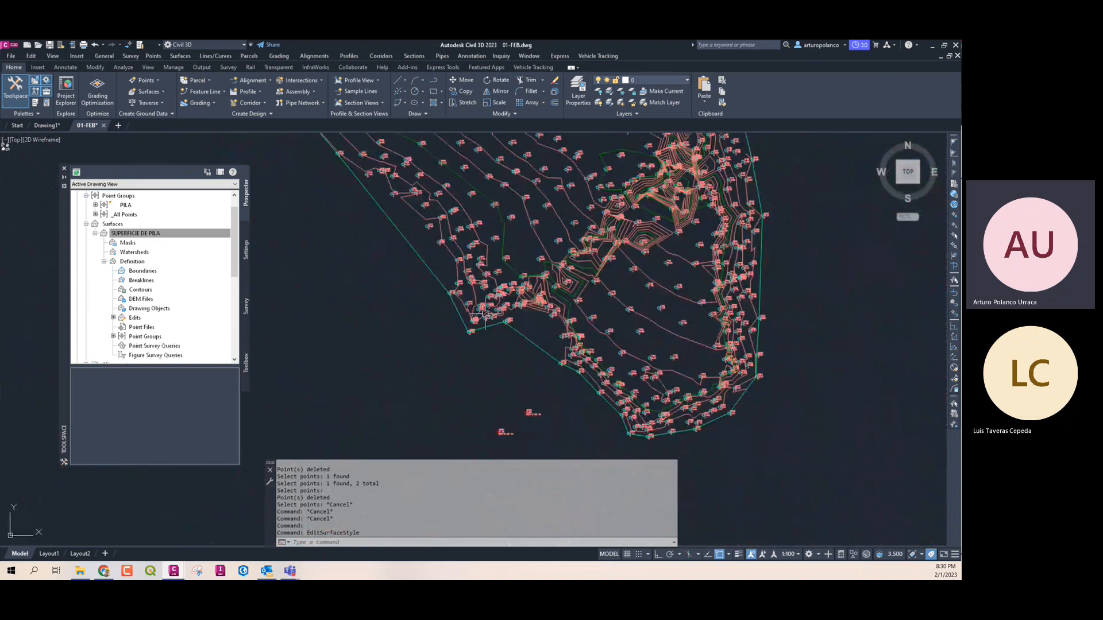
{"action": "scroll", "coordinate": [485, 315], "scroll_direction": "up", "scroll_amount": 5}
{"action": "scroll", "coordinate": [436, 327], "scroll_direction": "down", "scroll_amount": 6}
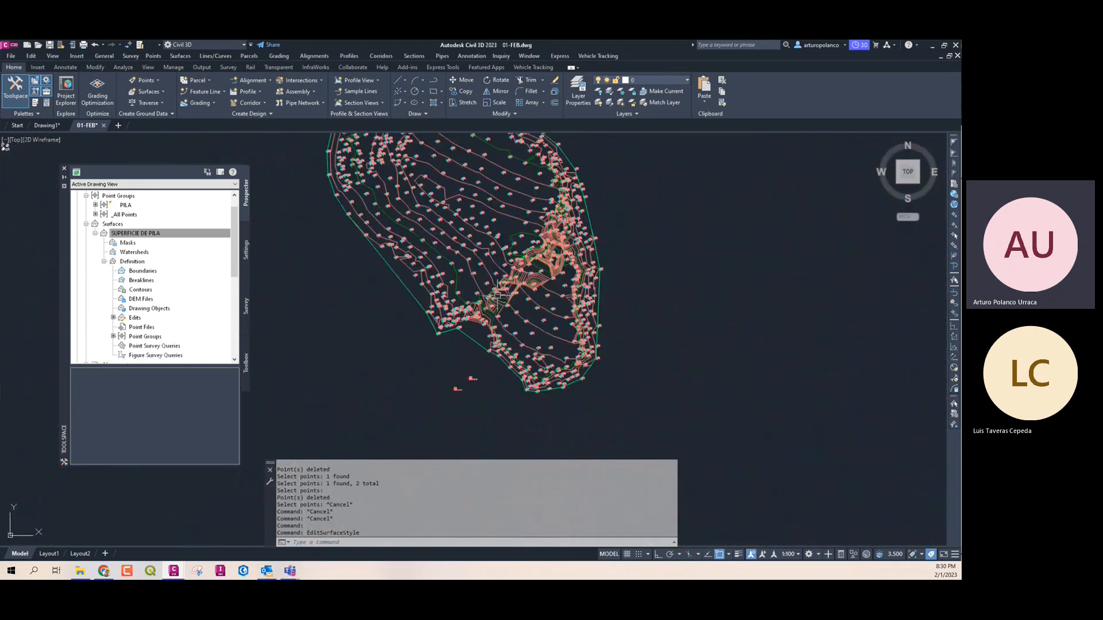
{"action": "scroll", "coordinate": [458, 234], "scroll_direction": "up", "scroll_amount": 6}
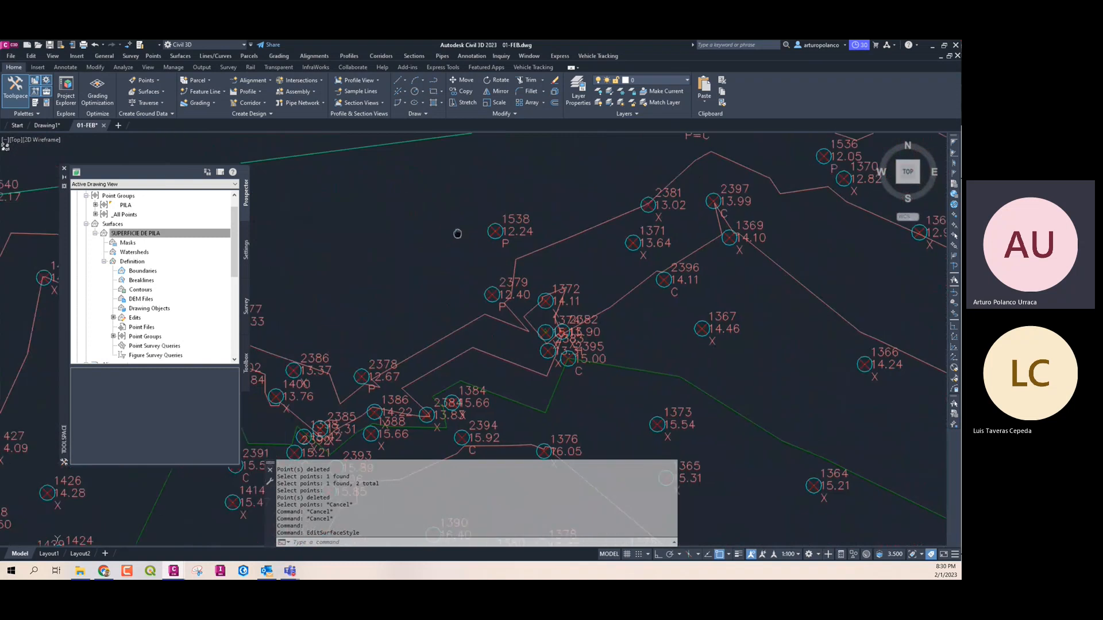
{"action": "scroll", "coordinate": [612, 280], "scroll_direction": "down", "scroll_amount": 7}
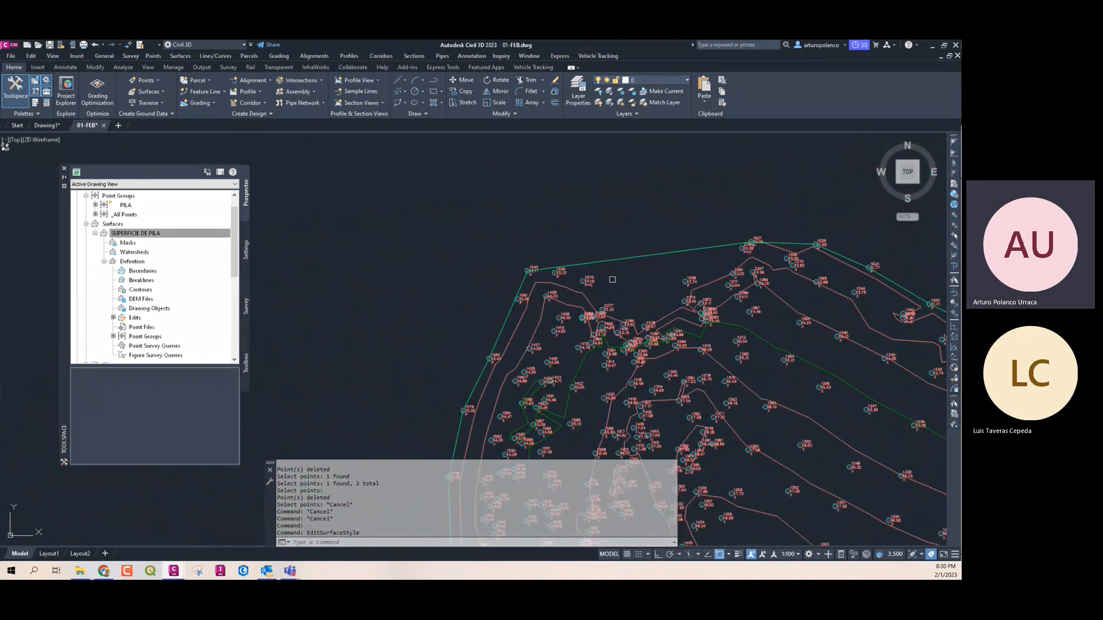
{"action": "scroll", "coordinate": [612, 280], "scroll_direction": "up", "scroll_amount": 7}
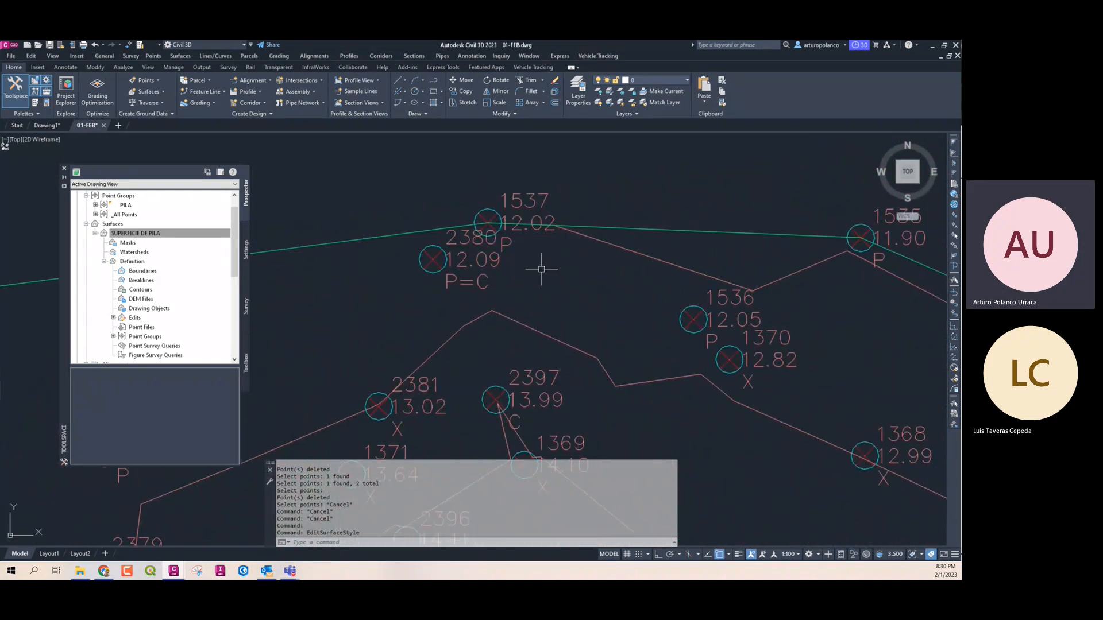
{"action": "scroll", "coordinate": [541, 269], "scroll_direction": "down", "scroll_amount": 6}
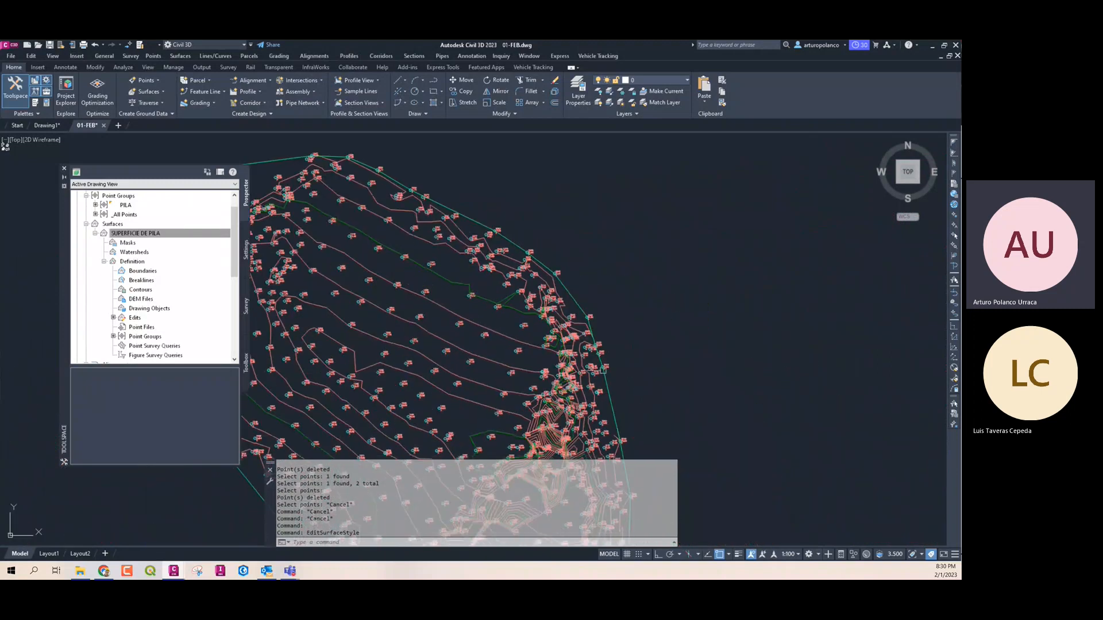
Inspect the surface's border points and labels from the eastern side around the southern and western edges up to the northern edge
{"action": "scroll", "coordinate": [603, 370], "scroll_direction": "up", "scroll_amount": 7}
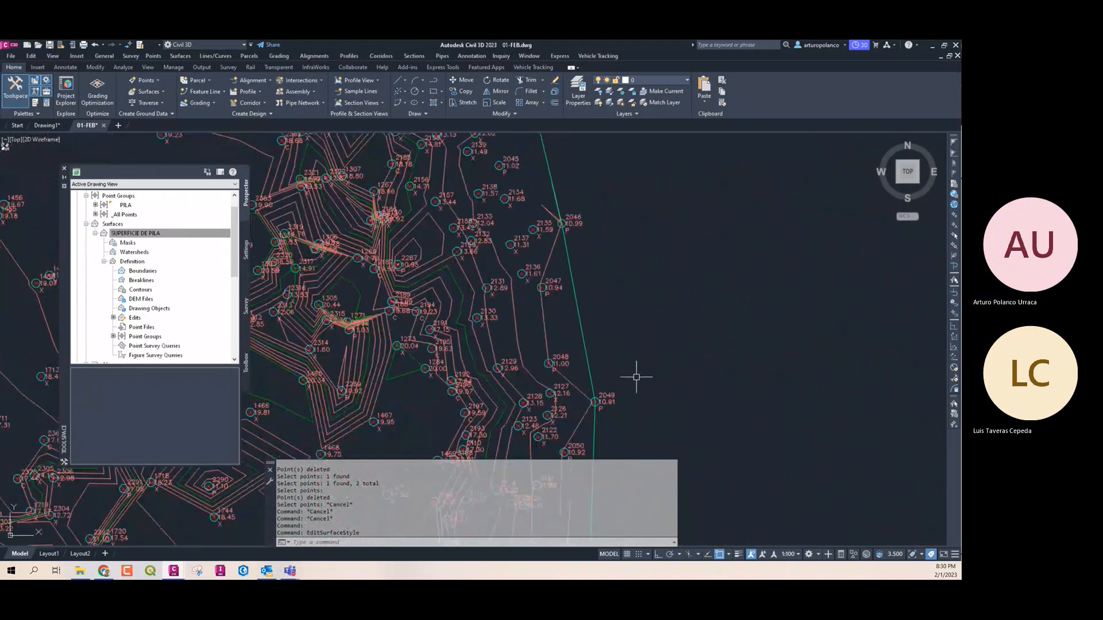
{"action": "scroll", "coordinate": [636, 378], "scroll_direction": "down", "scroll_amount": 7}
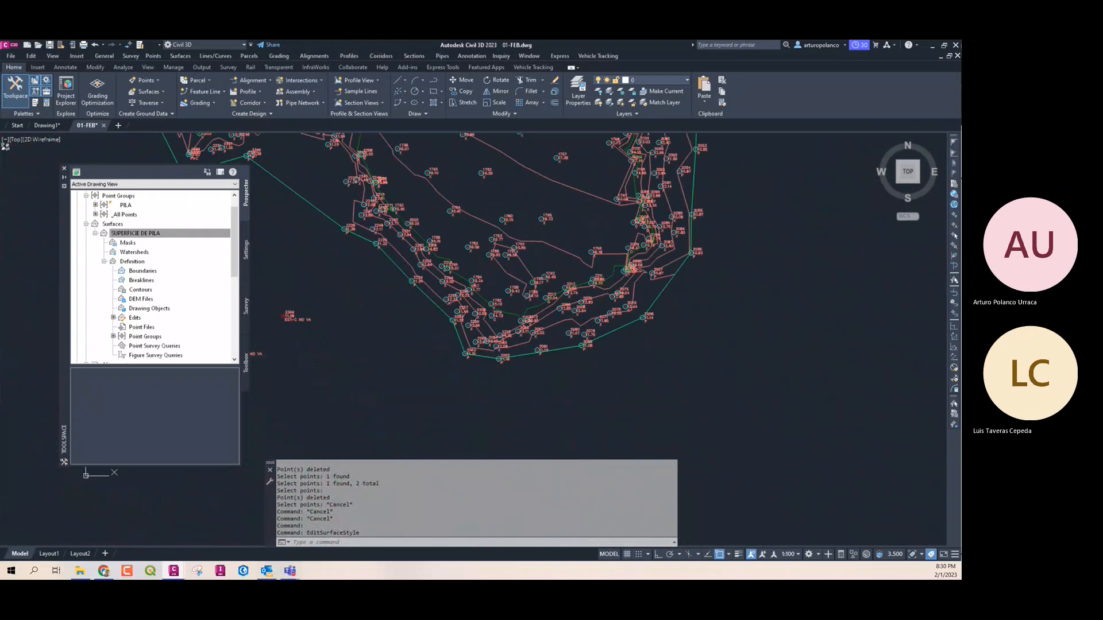
{"action": "middle_click_drag", "start_coordinate": [315, 270], "coordinate": [413, 313]}
{"action": "middle_click_drag", "start_coordinate": [311, 195], "coordinate": [416, 285]}
{"action": "scroll", "coordinate": [416, 285], "scroll_direction": "up", "scroll_amount": 2}
{"action": "scroll", "coordinate": [416, 285], "scroll_direction": "down", "scroll_amount": 2}
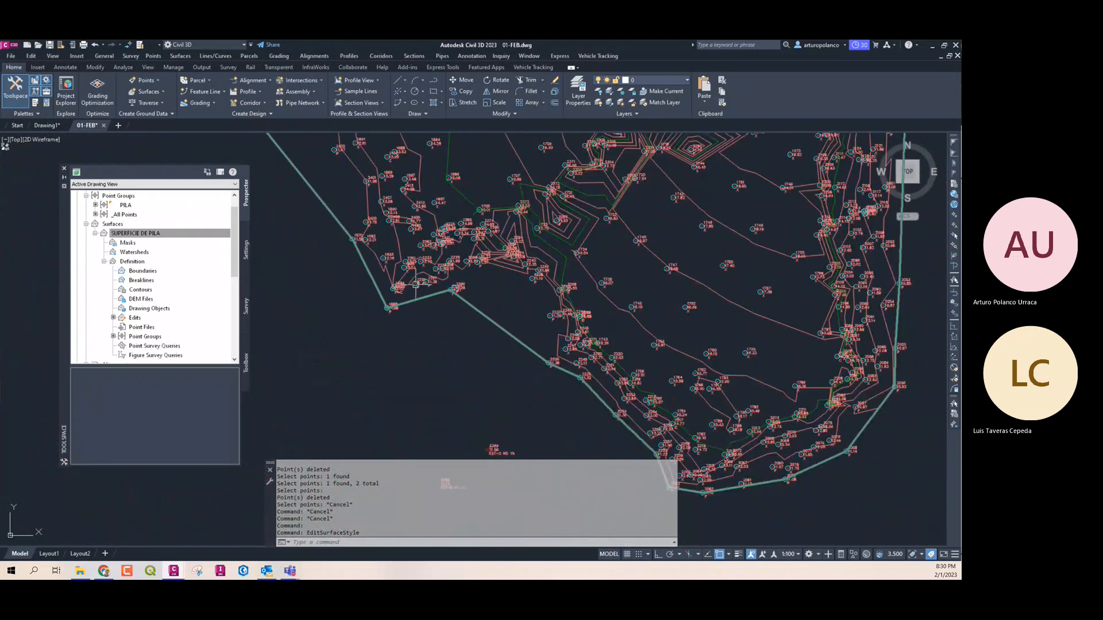
{"action": "scroll", "coordinate": [414, 290], "scroll_direction": "up", "scroll_amount": 8}
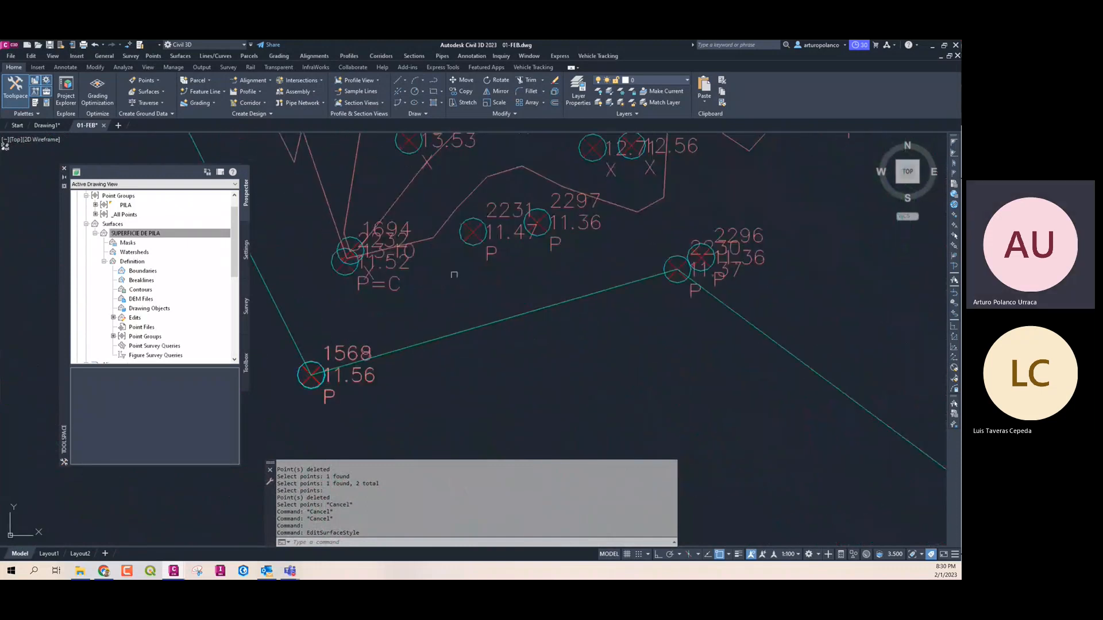
{"action": "scroll", "coordinate": [517, 284], "scroll_direction": "down", "scroll_amount": 7}
{"action": "scroll", "coordinate": [505, 291], "scroll_direction": "up", "scroll_amount": 3}
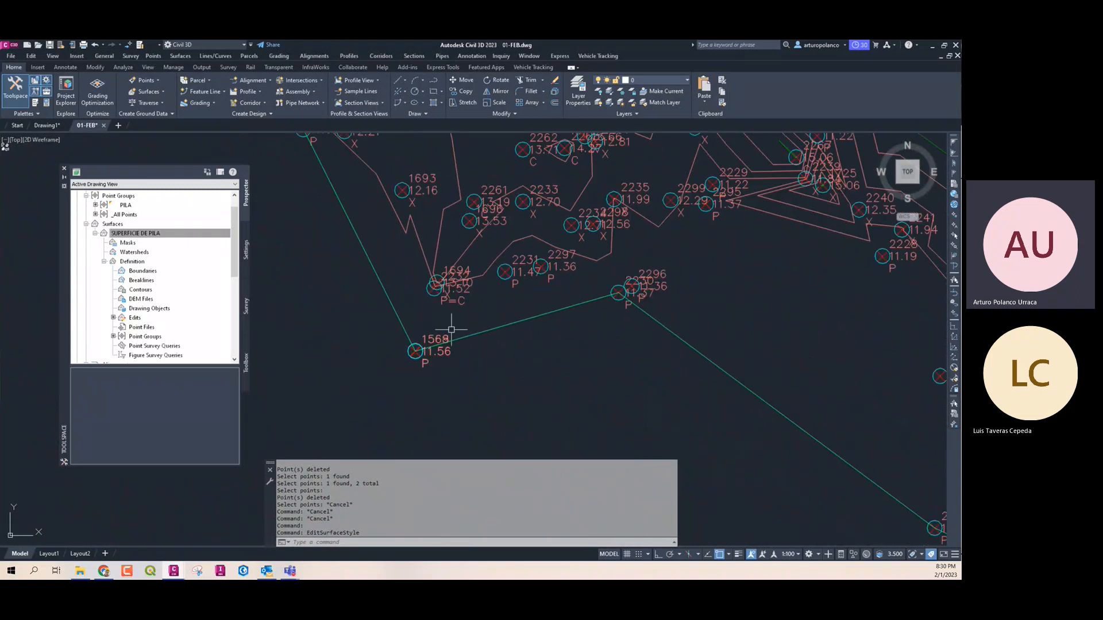
{"action": "scroll", "coordinate": [545, 402], "scroll_direction": "down", "scroll_amount": 5}
{"action": "middle_click_drag", "start_coordinate": [453, 269], "coordinate": [526, 421]}
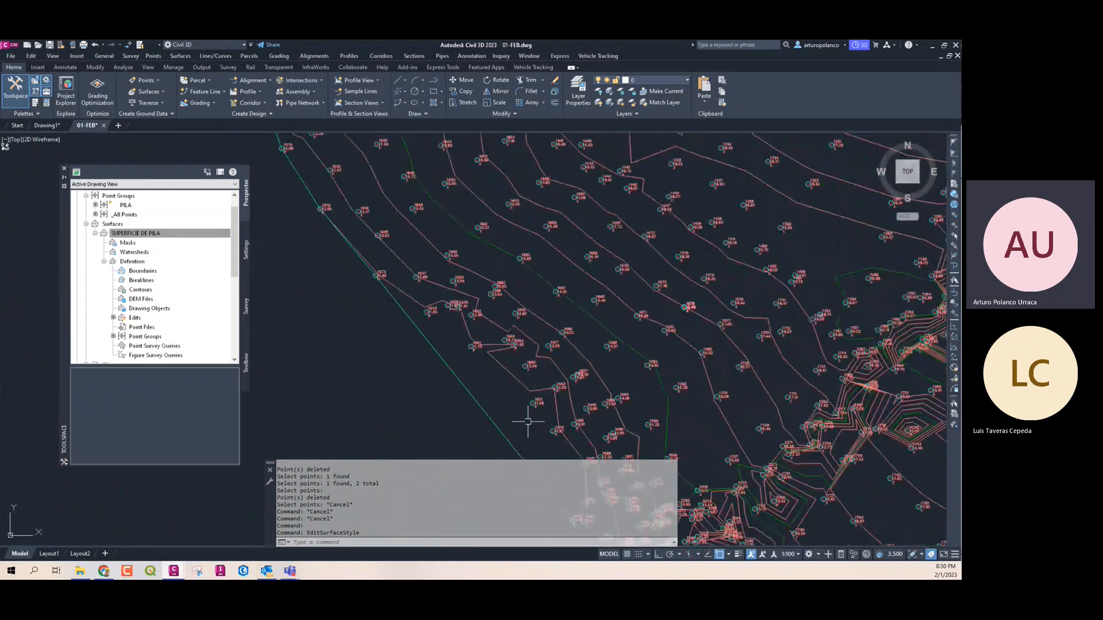
{"action": "mouse_move", "coordinate": [478, 355]}
{"action": "middle_mouse_down"}
{"action": "mouse_move", "coordinate": [462, 259]}
{"action": "mouse_move", "coordinate": [588, 407]}
{"action": "mouse_move", "coordinate": [599, 441]}
{"action": "middle_mouse_up"}
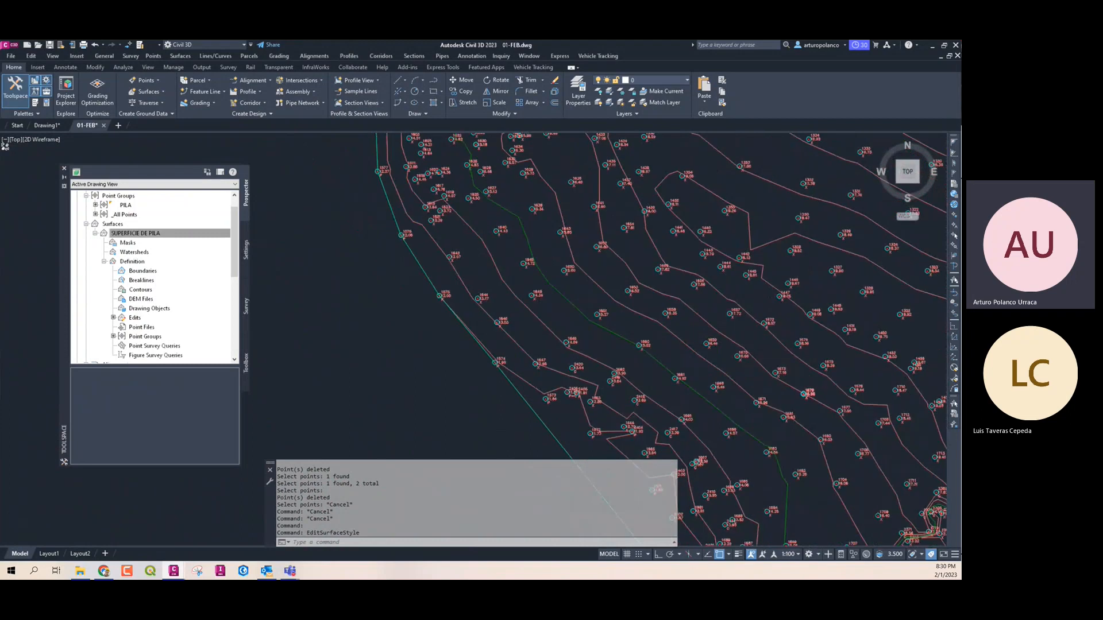
{"action": "middle_click_drag", "start_coordinate": [443, 232], "coordinate": [450, 470]}
{"action": "scroll", "coordinate": [469, 276], "scroll_direction": "down", "scroll_amount": 3}
{"action": "scroll", "coordinate": [474, 280], "scroll_direction": "up", "scroll_amount": 6}
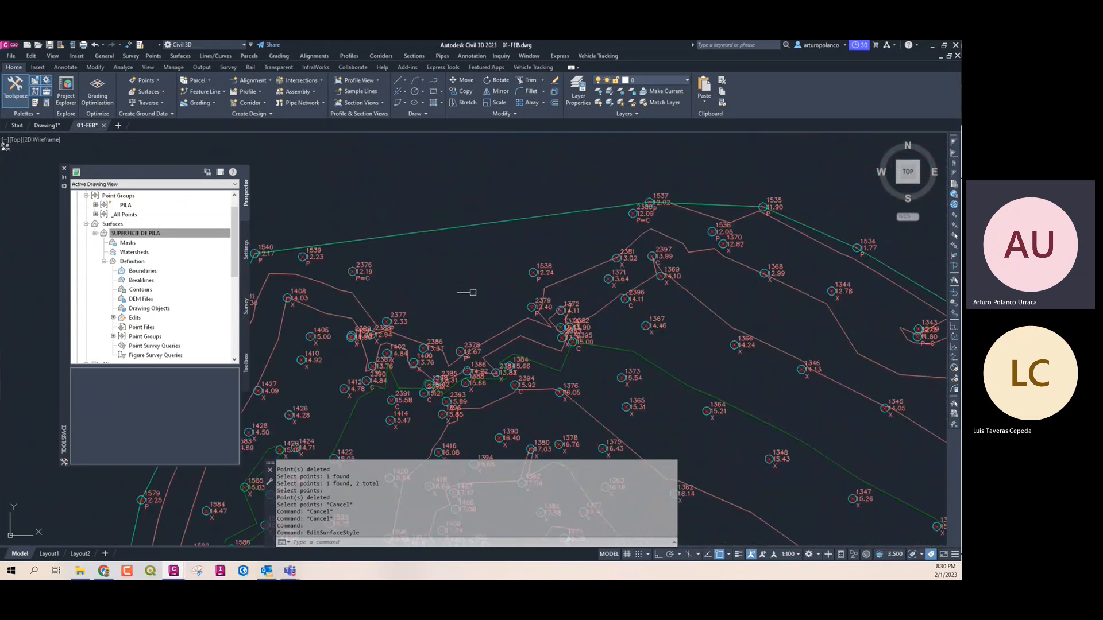
Delete surface point 1537 on the northern border of SUPERFICIE DE PILA and end the point deletion
{"action": "scroll", "coordinate": [659, 206], "scroll_direction": "up", "scroll_amount": 7}
{"action": "mouse_move", "coordinate": [660, 206]}
{"action": "middle_mouse_down"}
{"action": "mouse_move", "coordinate": [547, 307]}
{"action": "mouse_move", "coordinate": [587, 244]}
{"action": "mouse_move", "coordinate": [571, 279]}
{"action": "mouse_move", "coordinate": [555, 273]}
{"action": "middle_mouse_up"}
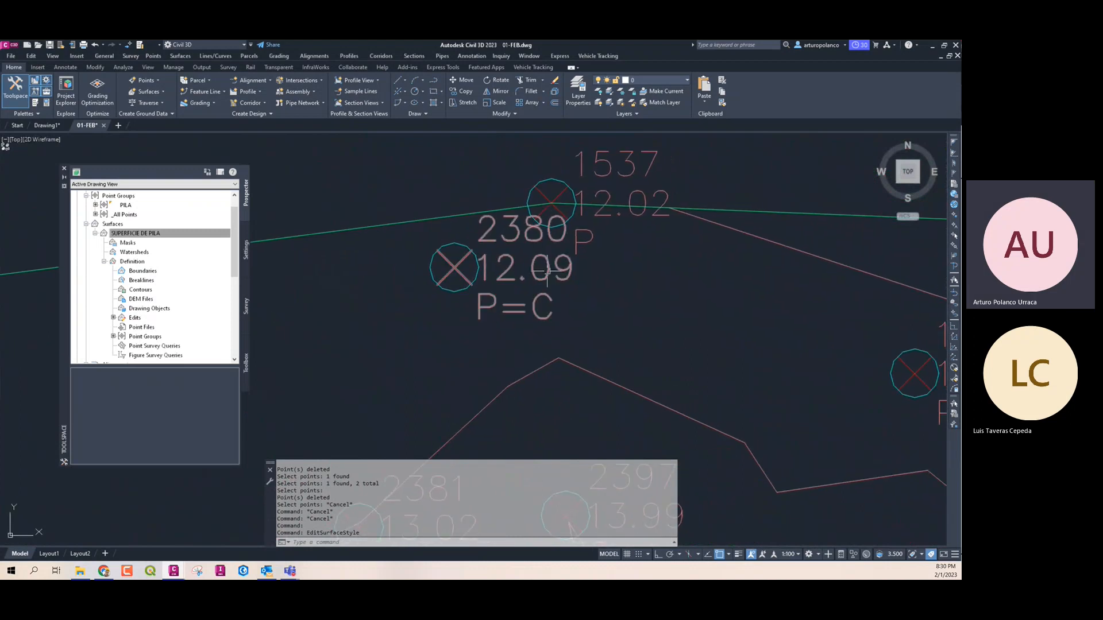
{"action": "middle_click_drag", "start_coordinate": [593, 243], "coordinate": [482, 316]}
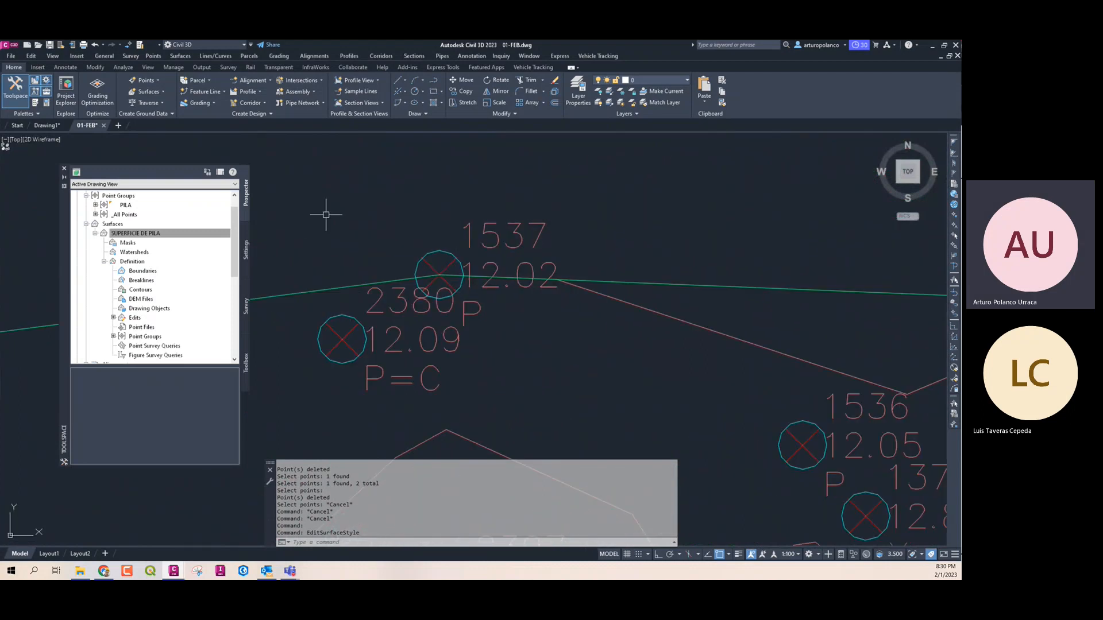
{"action": "left_click", "coordinate": [650, 283]}
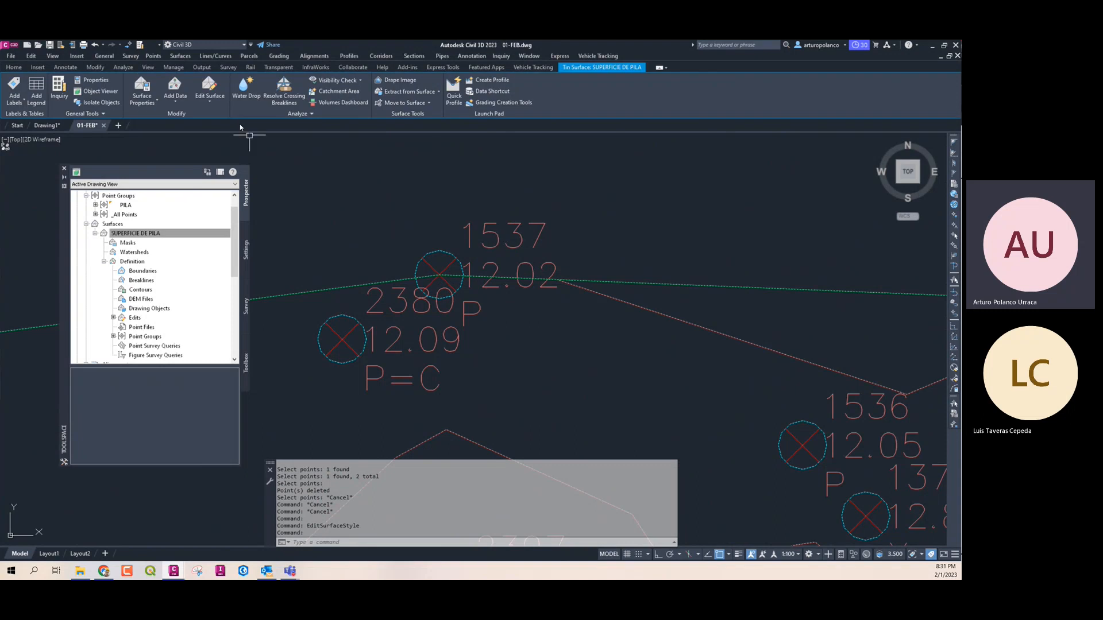
{"action": "left_click", "coordinate": [212, 105]}
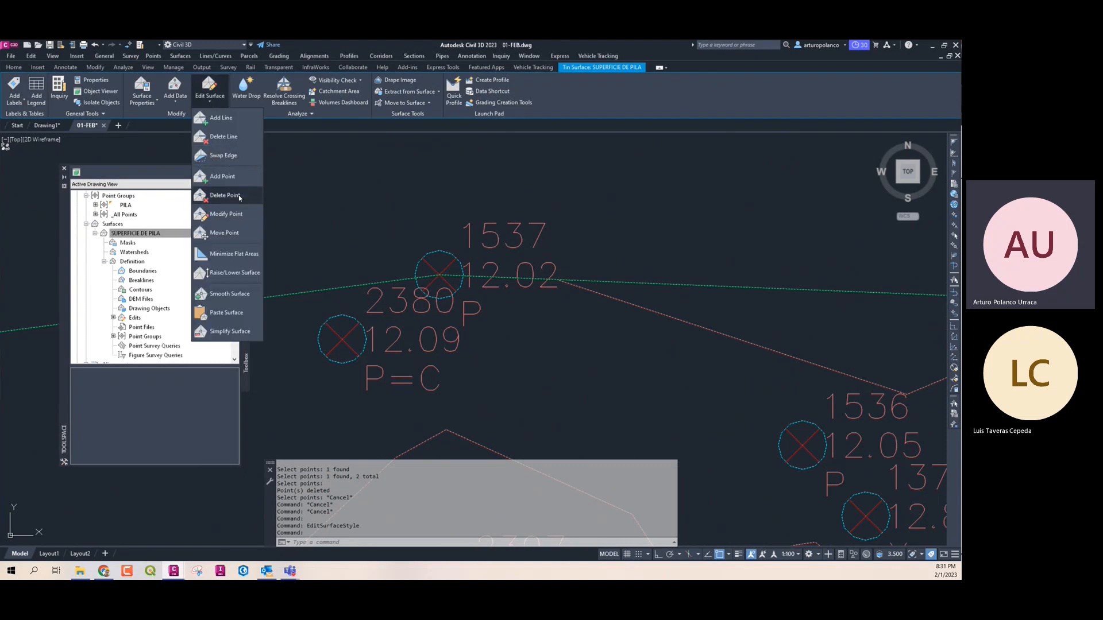
{"action": "left_click", "coordinate": [218, 195]}
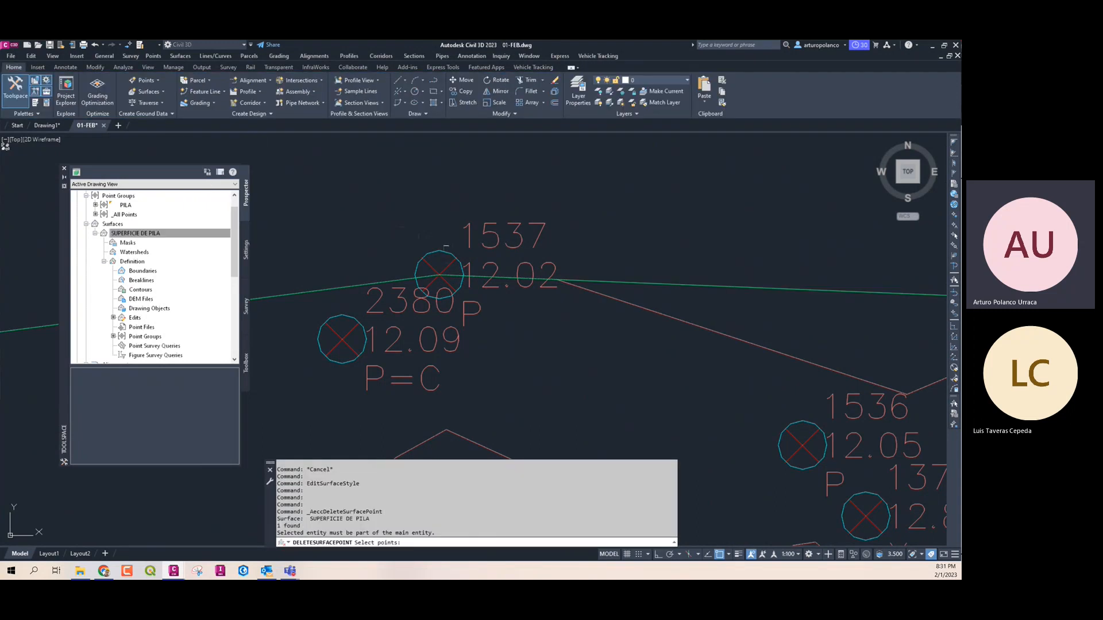
{"action": "left_click", "coordinate": [439, 251]}
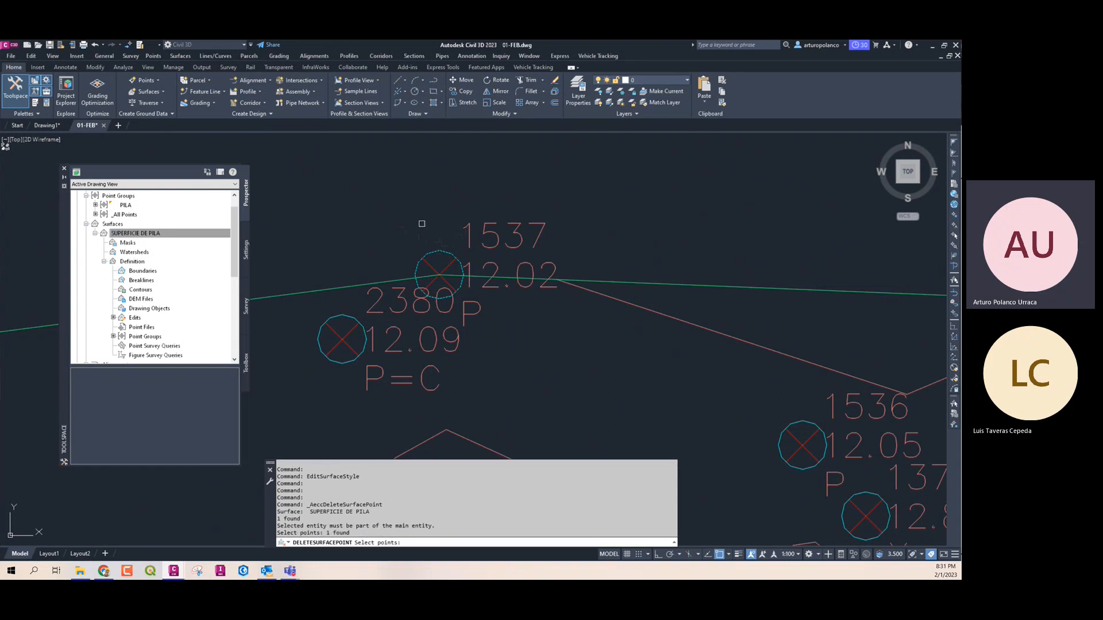
{"action": "key", "text": "Return"}
{"action": "scroll", "coordinate": [448, 224], "scroll_direction": "down", "scroll_amount": 8}
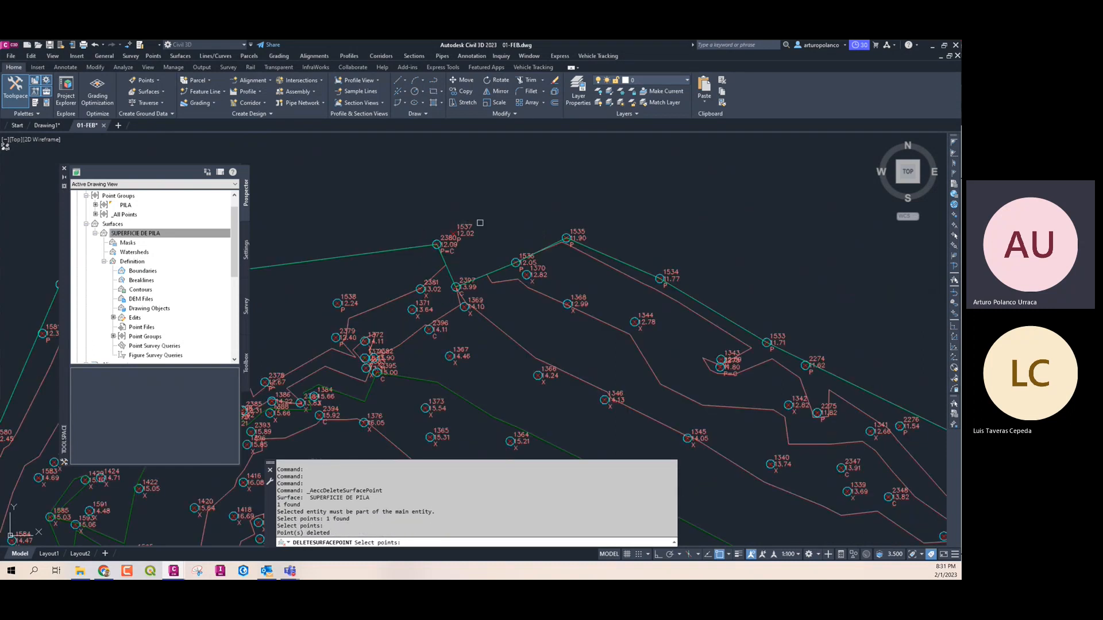
{"action": "key", "text": "Escape"}
{"action": "scroll", "coordinate": [480, 223], "scroll_direction": "up", "scroll_amount": 4}
{"action": "middle_click_drag", "start_coordinate": [501, 230], "coordinate": [547, 236]}
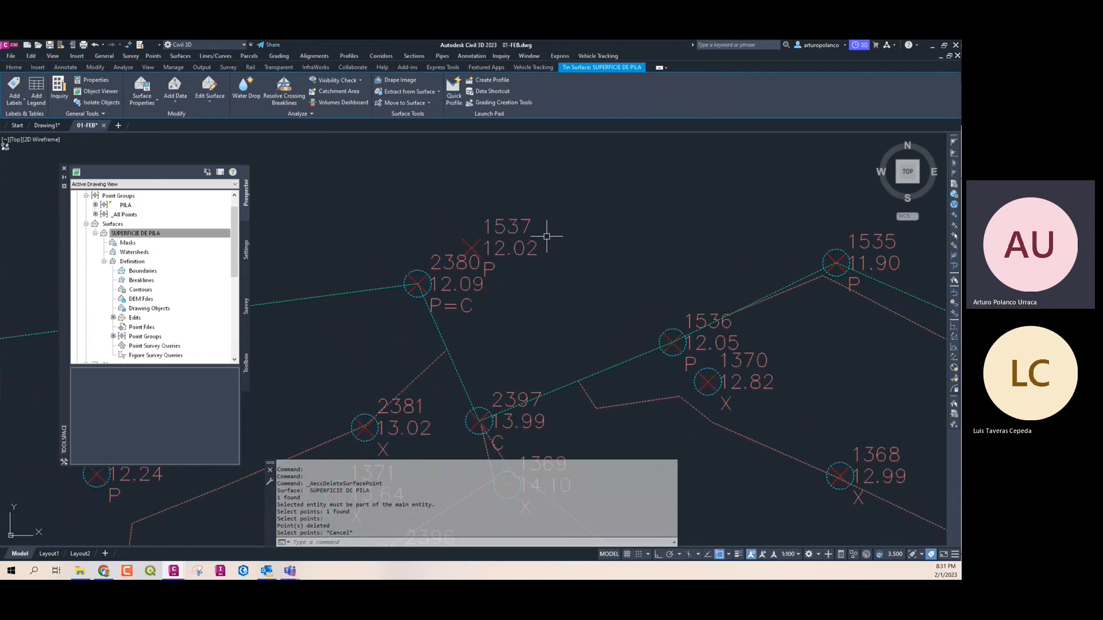
Undo the deletion of surface point 1537
{"action": "key", "text": "ctrl+z"}
{"action": "key", "text": "ctrl+z"}
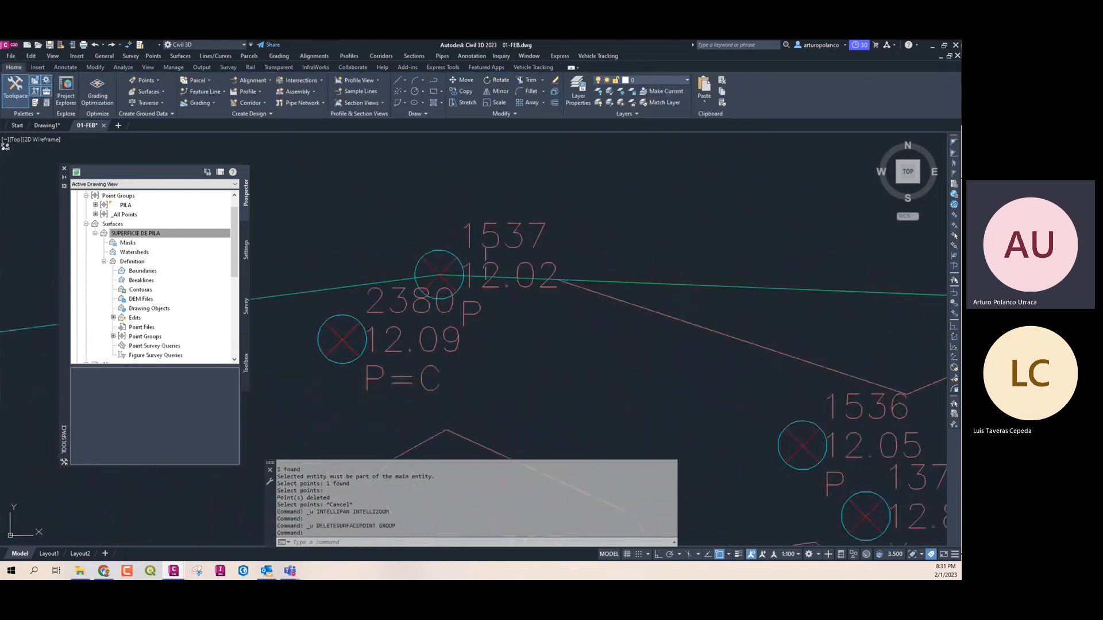
{"action": "scroll", "coordinate": [523, 265], "scroll_direction": "down", "scroll_amount": 8}
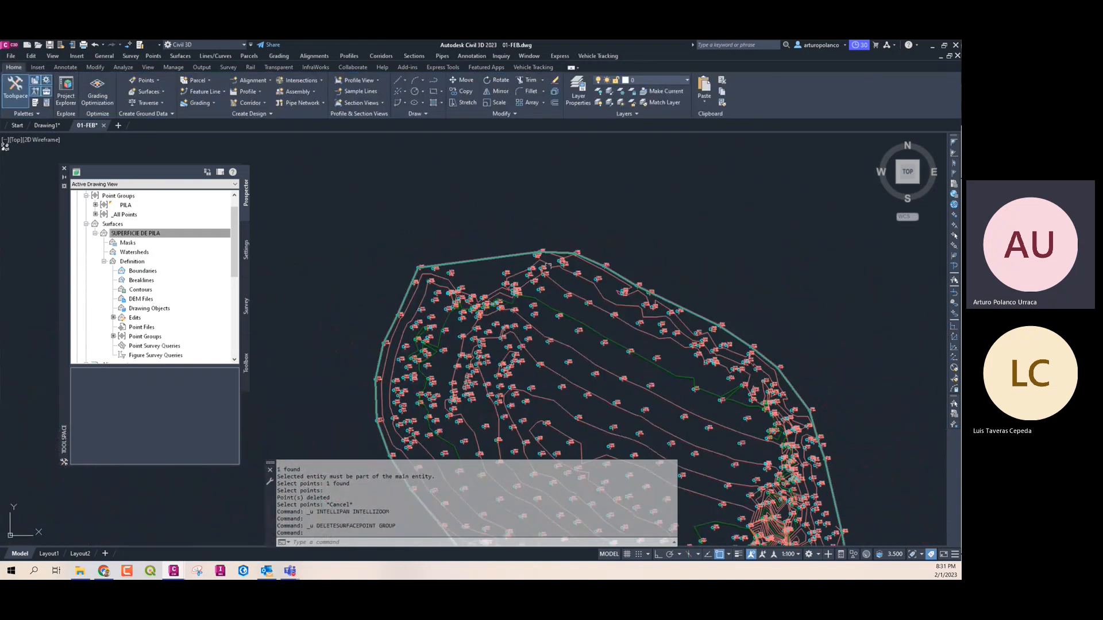
Save the drawing with the whole pile surface in view
{"action": "mouse_move", "coordinate": [542, 251]}
{"action": "middle_mouse_down"}
{"action": "mouse_move", "coordinate": [445, 244]}
{"action": "mouse_move", "coordinate": [431, 232]}
{"action": "middle_mouse_up"}
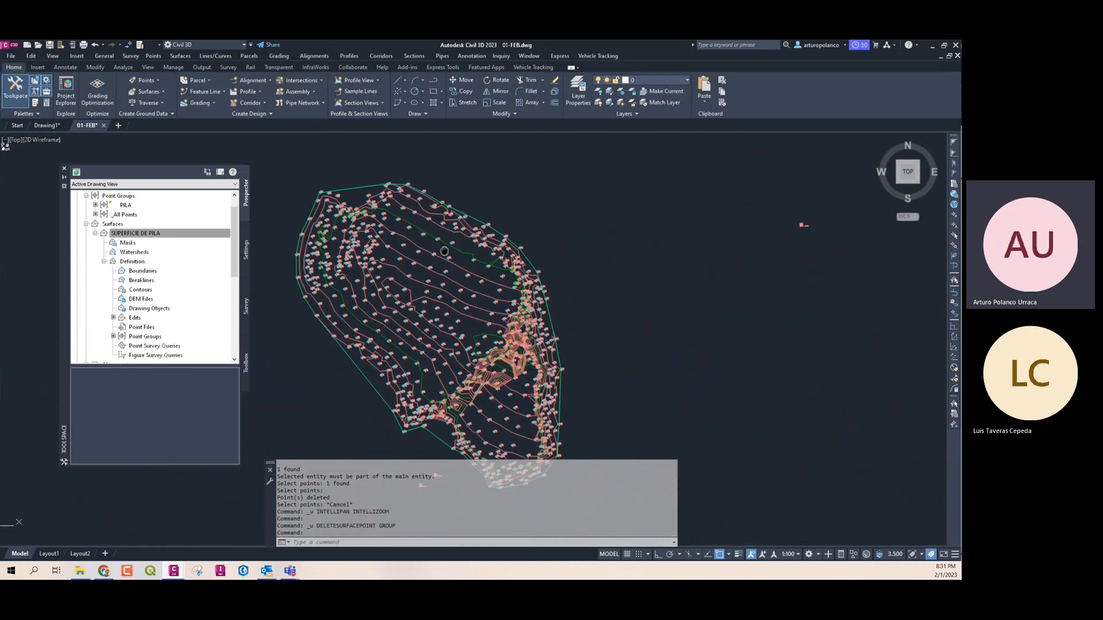
{"action": "left_click", "coordinate": [50, 44]}
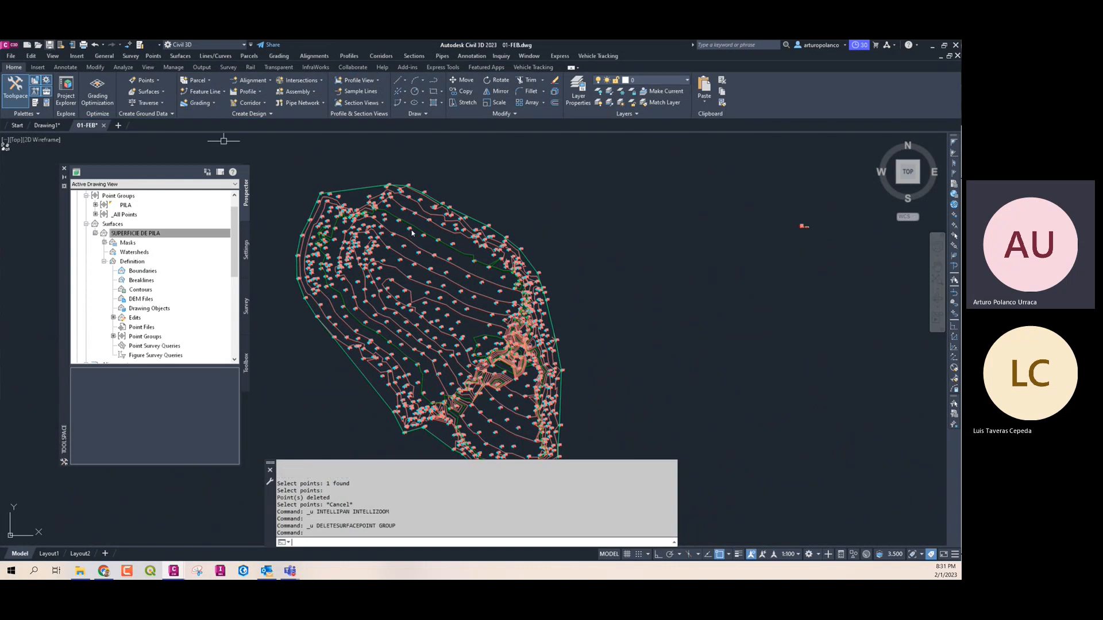
{"action": "middle_click_drag", "start_coordinate": [412, 232], "coordinate": [428, 238]}
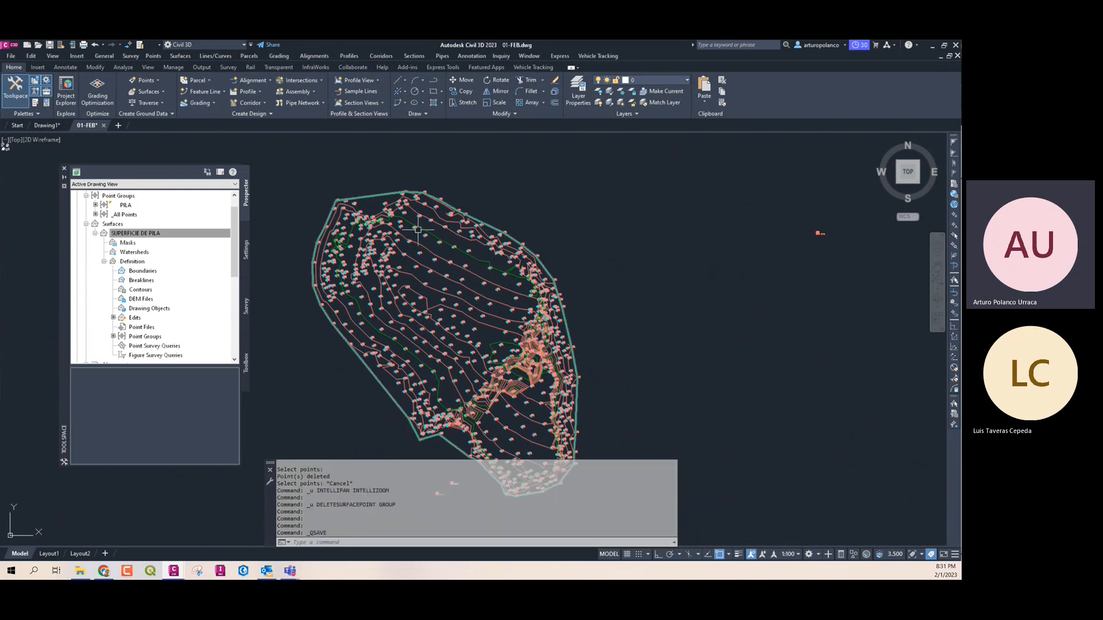
Turn off the Points component in the plan display of the Contours 1m and 5m (Design) surface style and accept the change
{"action": "scroll", "coordinate": [489, 236], "scroll_direction": "up", "scroll_amount": 2}
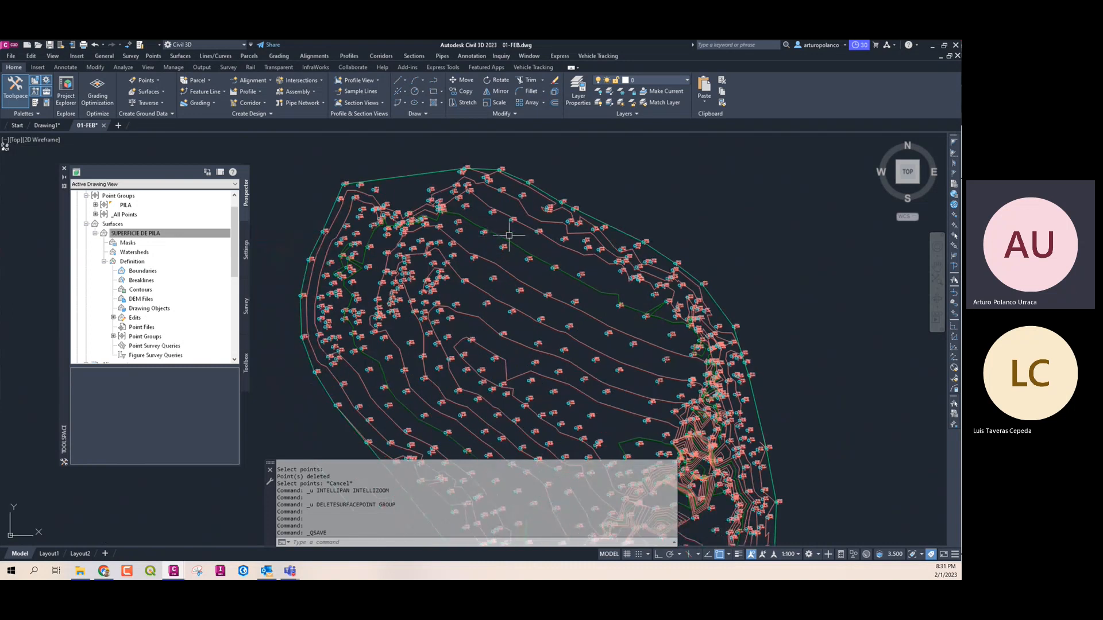
{"action": "right_click", "coordinate": [196, 232]}
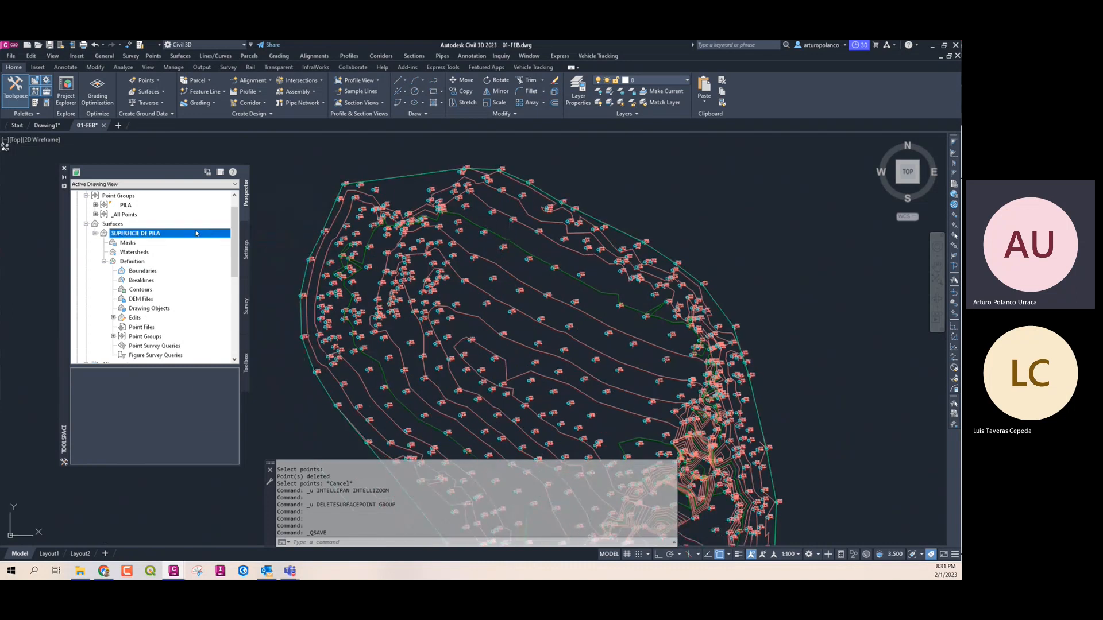
{"action": "left_click", "coordinate": [227, 245]}
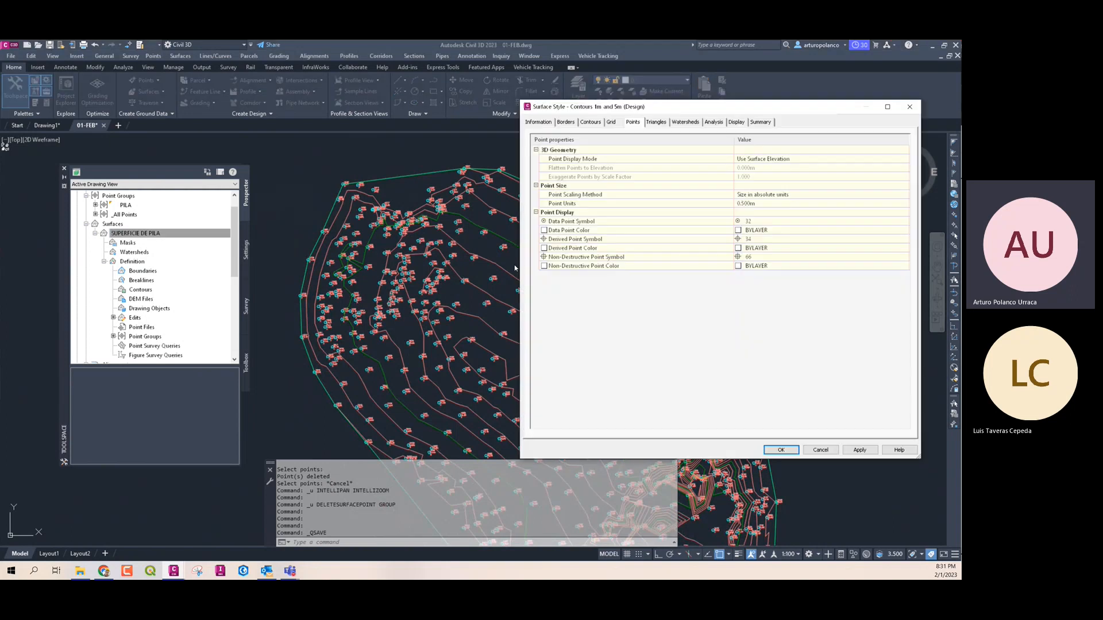
{"action": "left_click", "coordinate": [737, 122]}
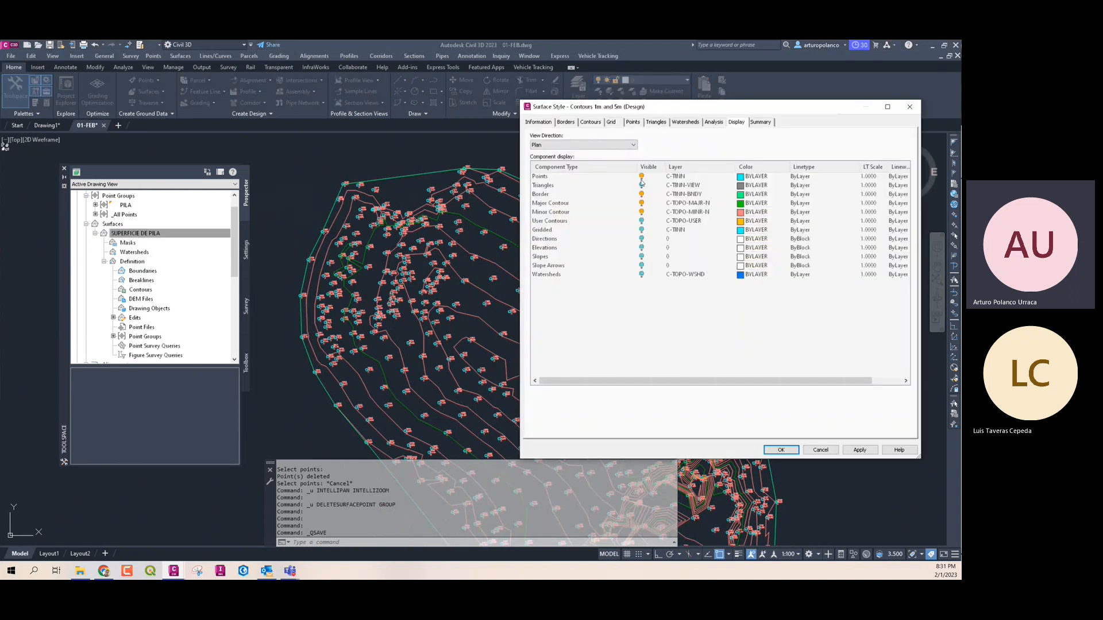
{"action": "left_click", "coordinate": [542, 176]}
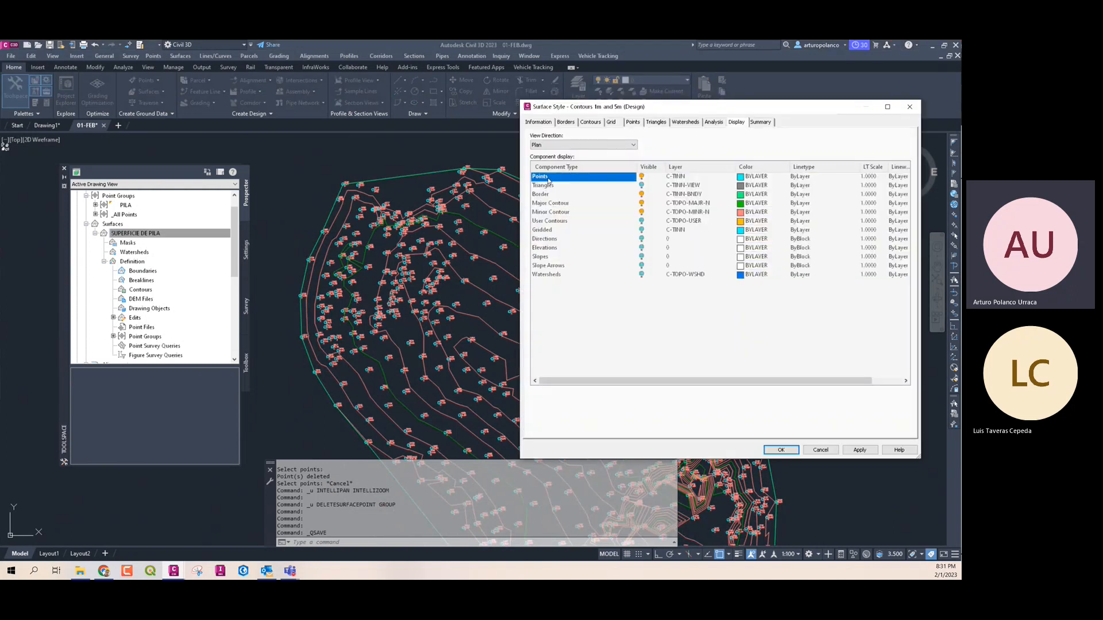
{"action": "left_click", "coordinate": [642, 176]}
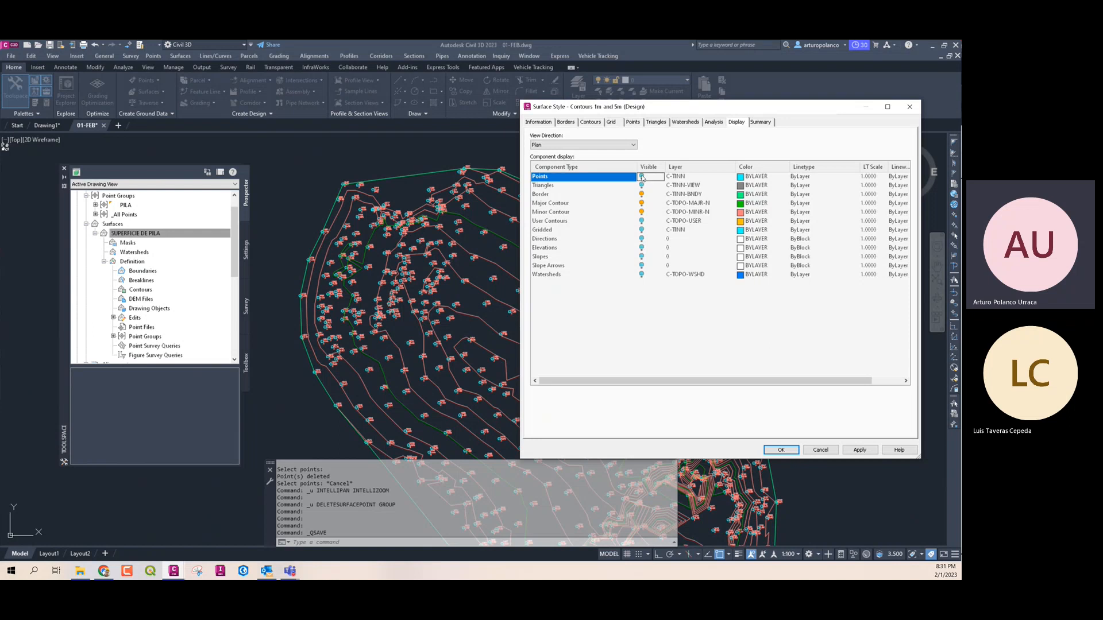
{"action": "left_click", "coordinate": [860, 453]}
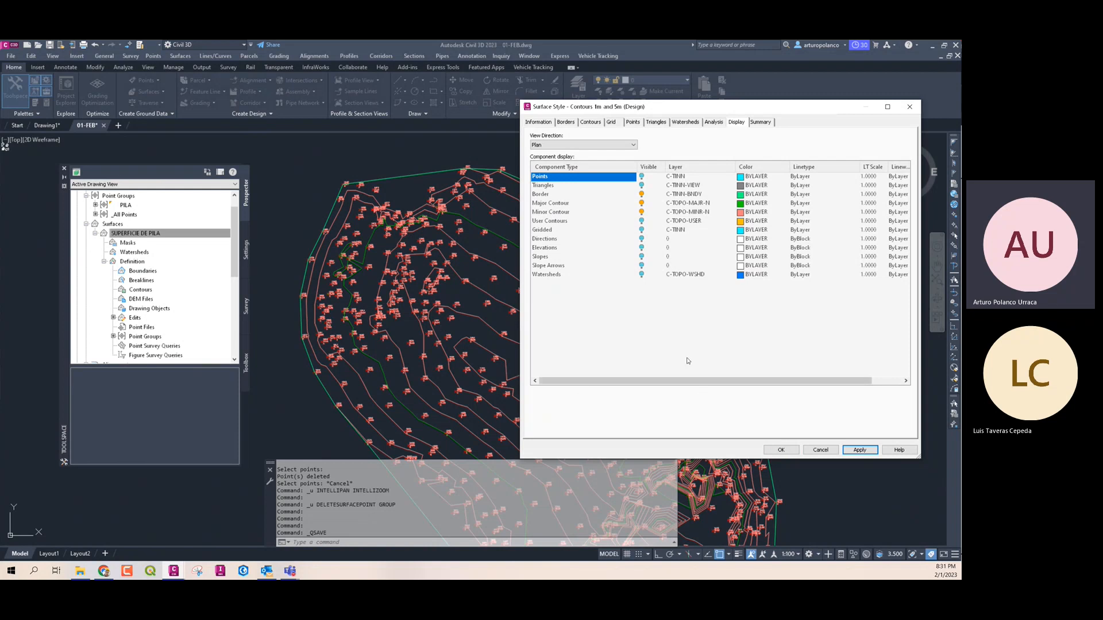
{"action": "left_click", "coordinate": [782, 450]}
Open the surface properties of SUPERFICIE DE PILA, clear of the toolspace, and show its statistics
{"action": "scroll", "coordinate": [457, 308], "scroll_direction": "down", "scroll_amount": 5}
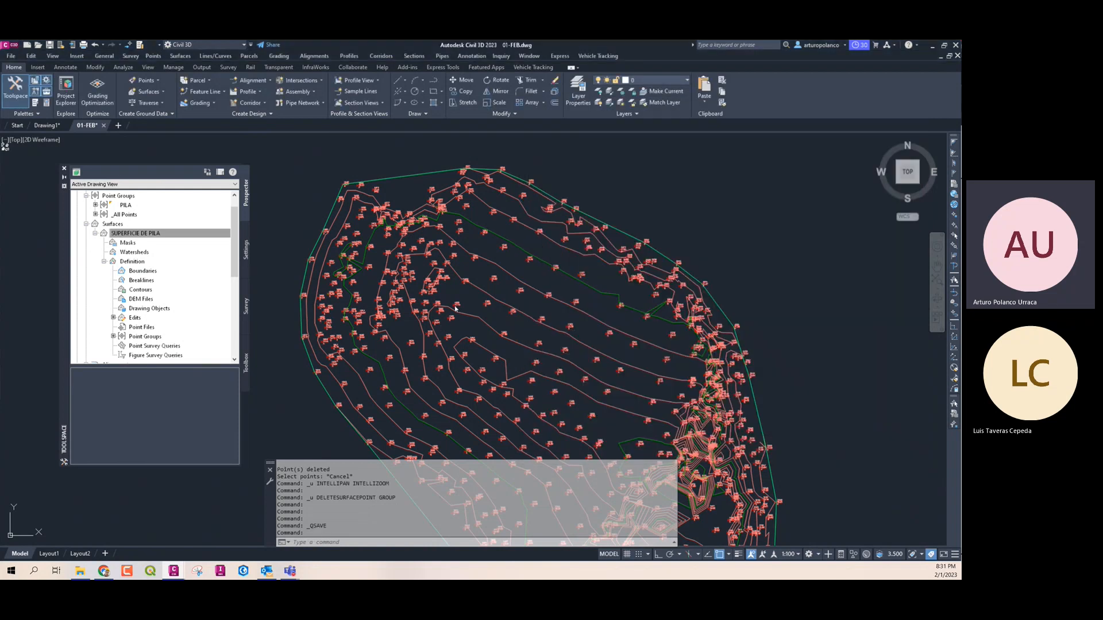
{"action": "middle_click_drag", "start_coordinate": [525, 295], "coordinate": [492, 284]}
{"action": "scroll", "coordinate": [419, 312], "scroll_direction": "up", "scroll_amount": 5}
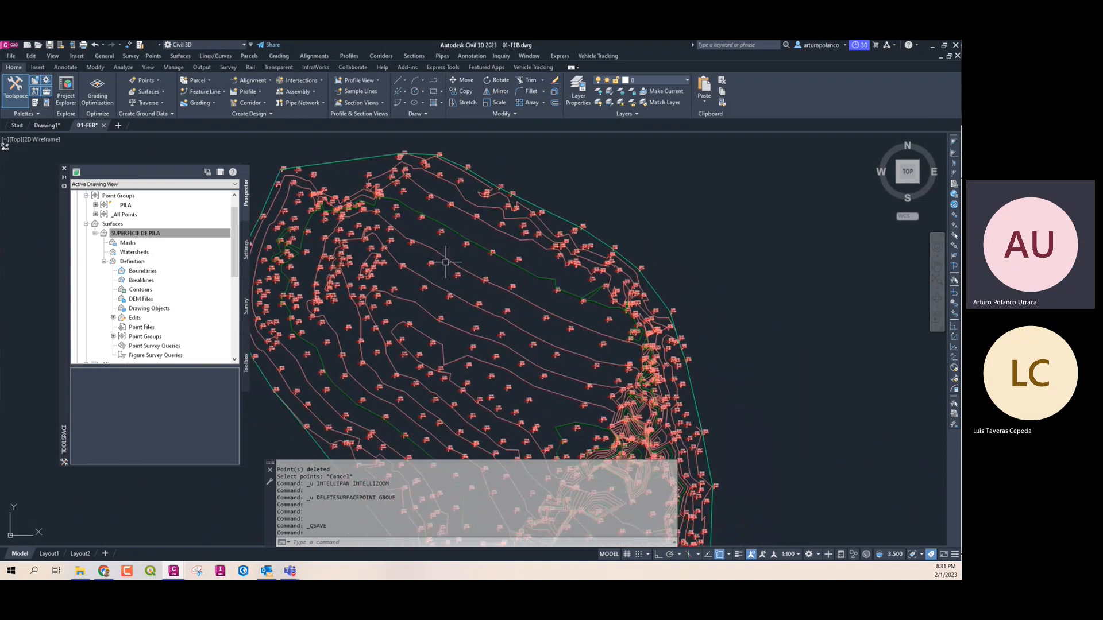
{"action": "scroll", "coordinate": [417, 319], "scroll_direction": "down", "scroll_amount": 3}
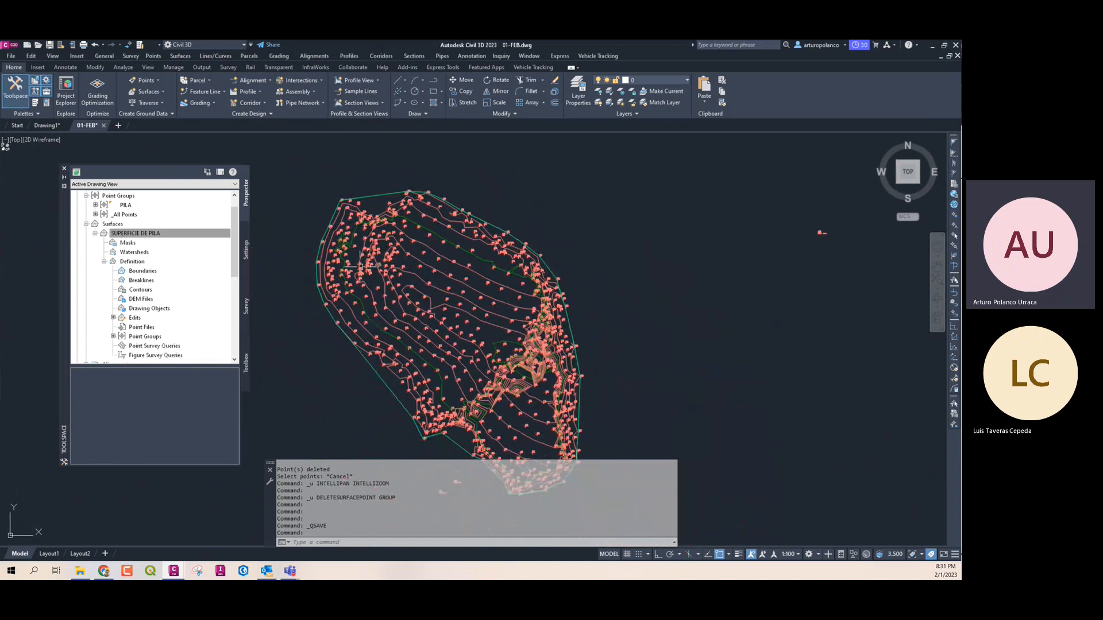
{"action": "left_click", "coordinate": [172, 234]}
{"action": "right_click", "coordinate": [165, 236]}
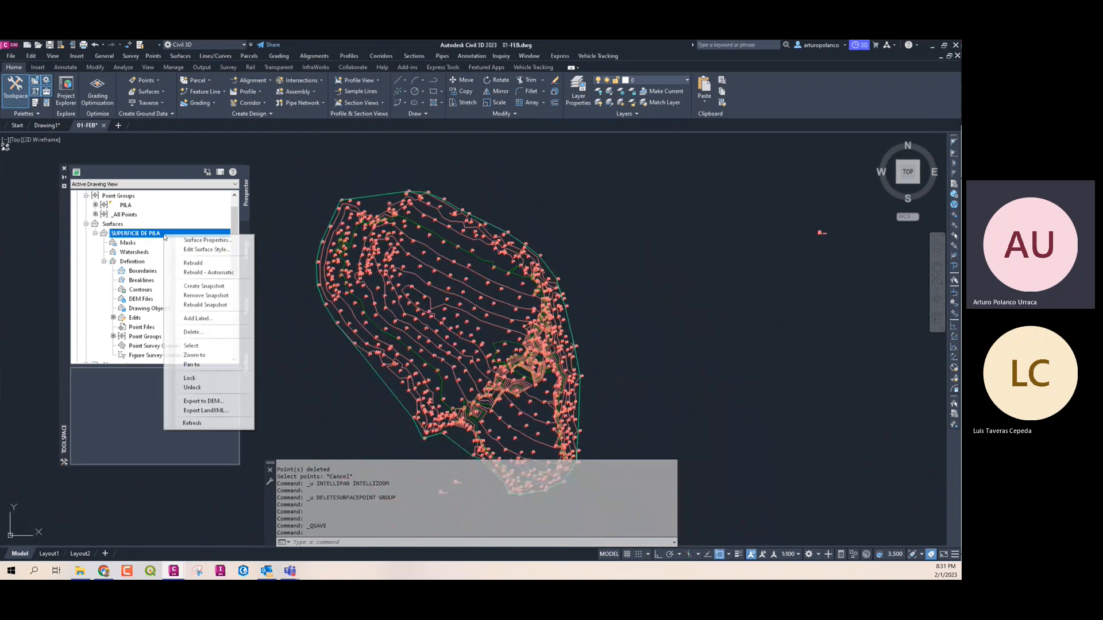
{"action": "left_click", "coordinate": [208, 241]}
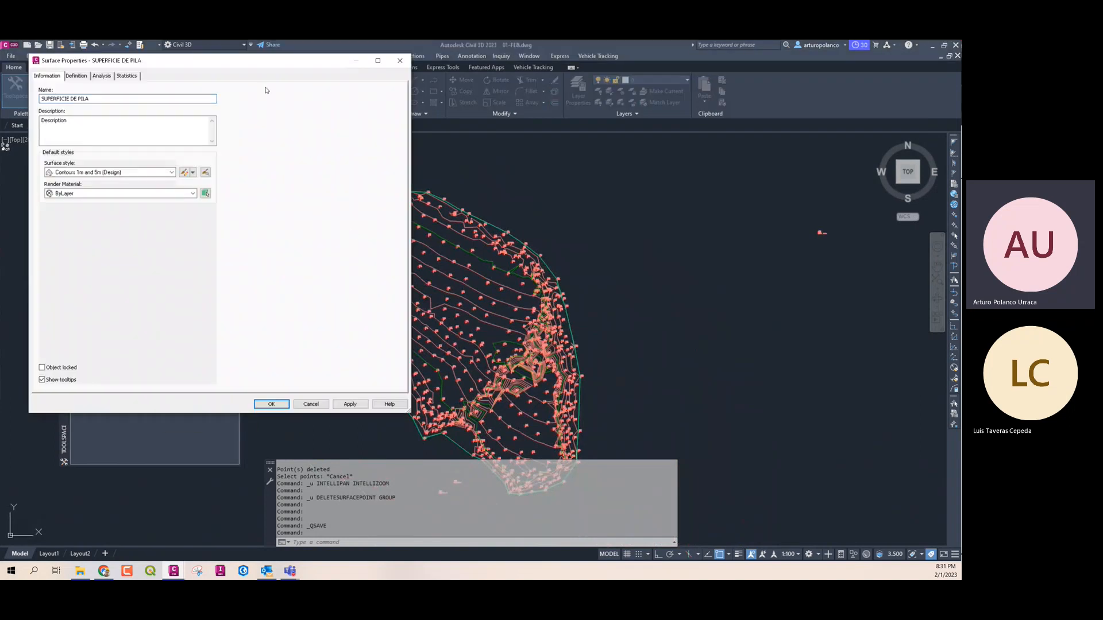
{"action": "left_click_drag", "start_coordinate": [254, 62], "coordinate": [677, 75]}
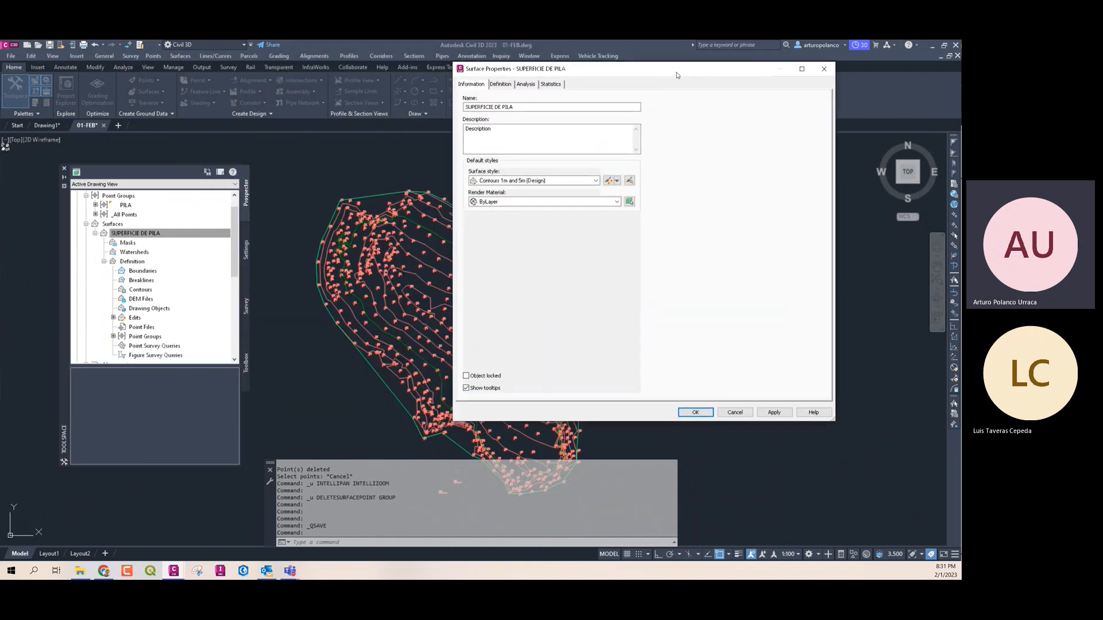
{"action": "left_click", "coordinate": [554, 85]}
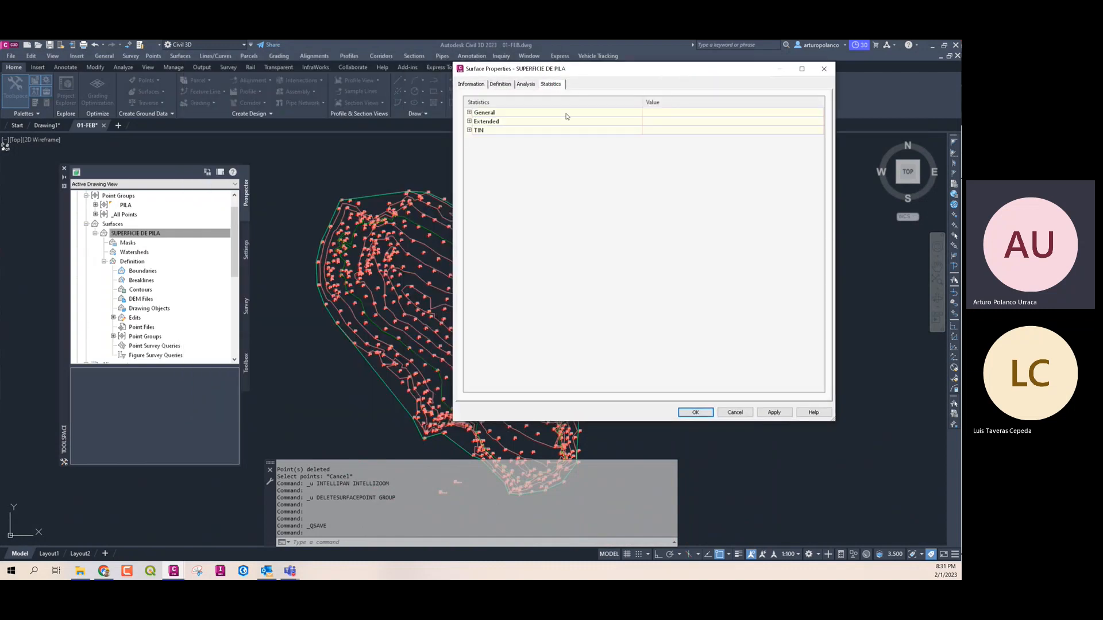
Examine the General statistics of the SUPERFICIE DE PILA surface, from point count to mean elevation, and expand the Extended statistics
{"action": "left_click", "coordinate": [469, 113]}
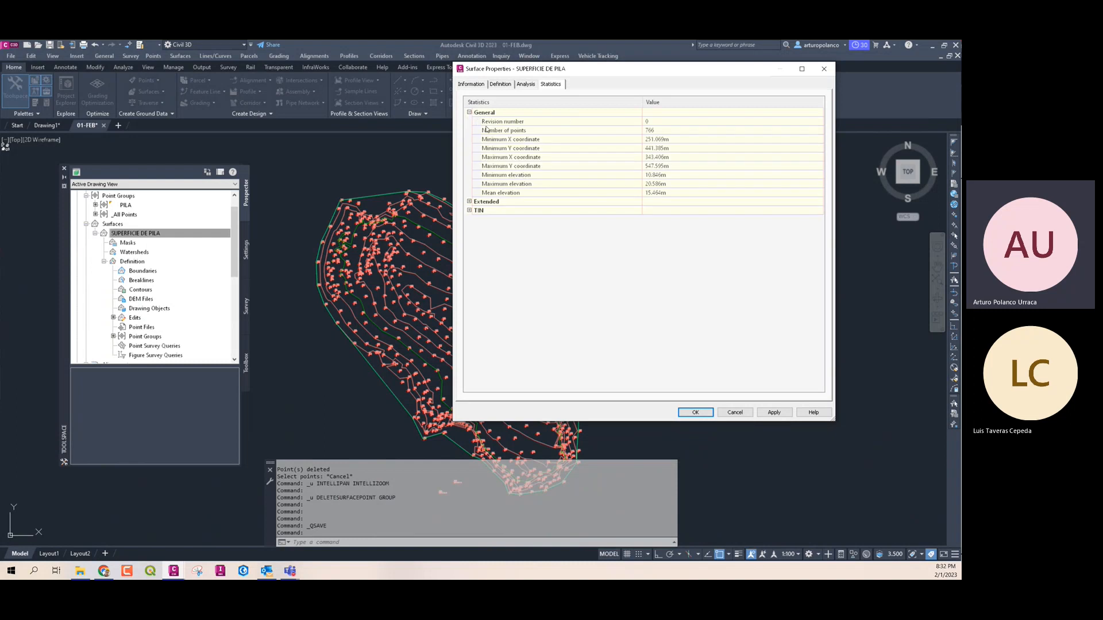
{"action": "left_click", "coordinate": [509, 131]}
{"action": "left_click", "coordinate": [537, 140]}
{"action": "left_click", "coordinate": [547, 150]}
{"action": "left_click", "coordinate": [592, 159]}
{"action": "left_click", "coordinate": [537, 174]}
{"action": "left_click", "coordinate": [541, 158]}
{"action": "left_click", "coordinate": [542, 167]}
{"action": "left_click", "coordinate": [588, 177]}
{"action": "left_click", "coordinate": [657, 175]}
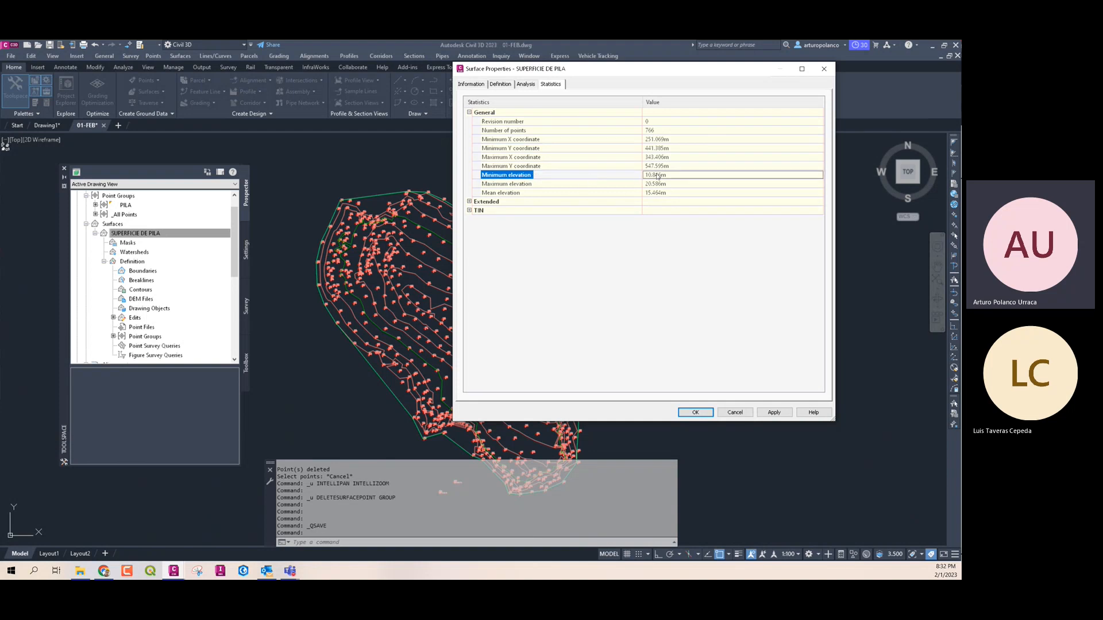
{"action": "left_click", "coordinate": [603, 186]}
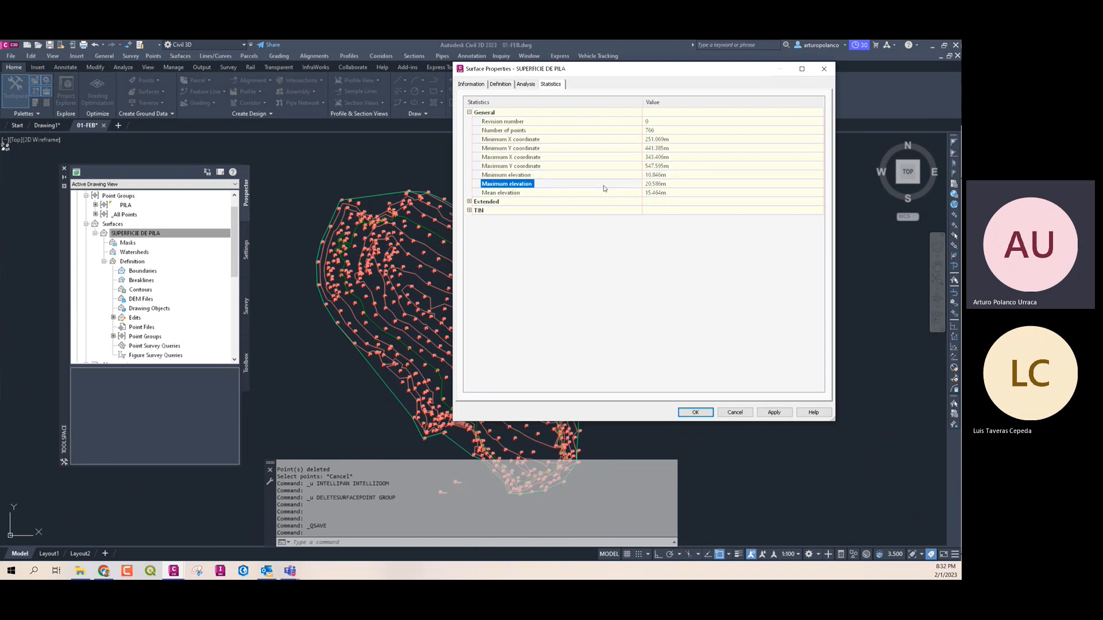
{"action": "left_click", "coordinate": [528, 194]}
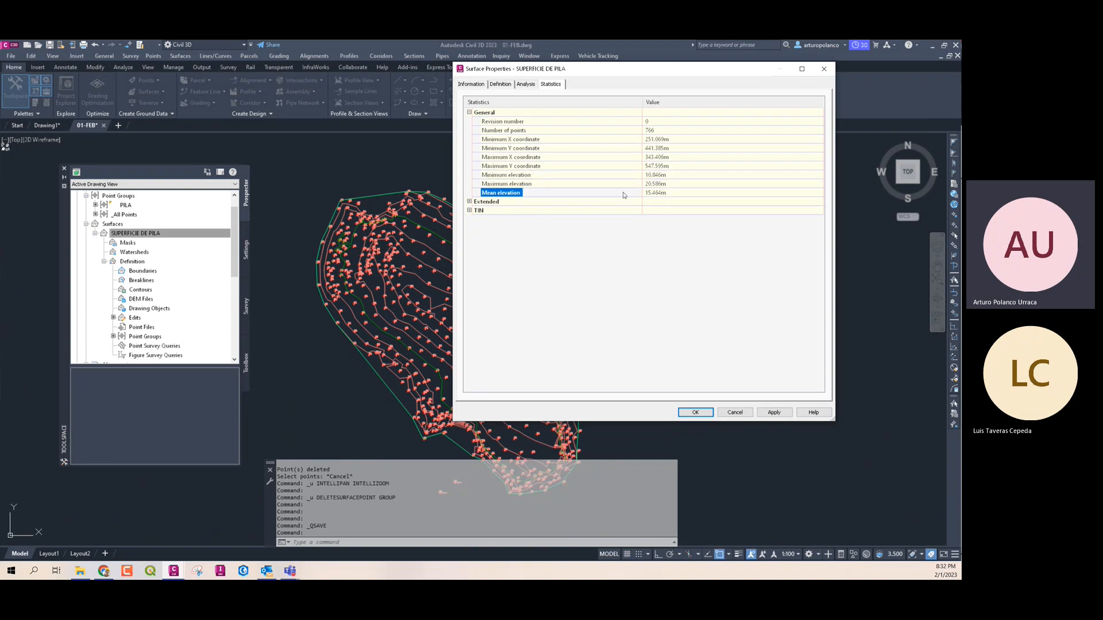
{"action": "left_click", "coordinate": [469, 202]}
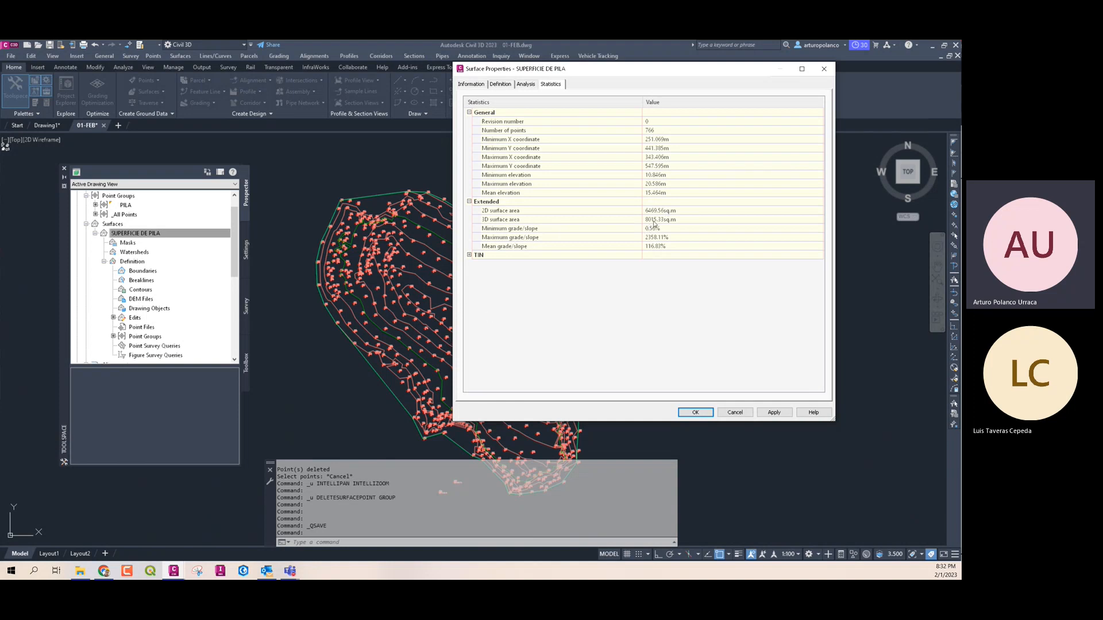
Switch to Paint, sketch a black baseline beneath a red arch, and close the drawing without saving
{"action": "left_click", "coordinate": [12, 570]}
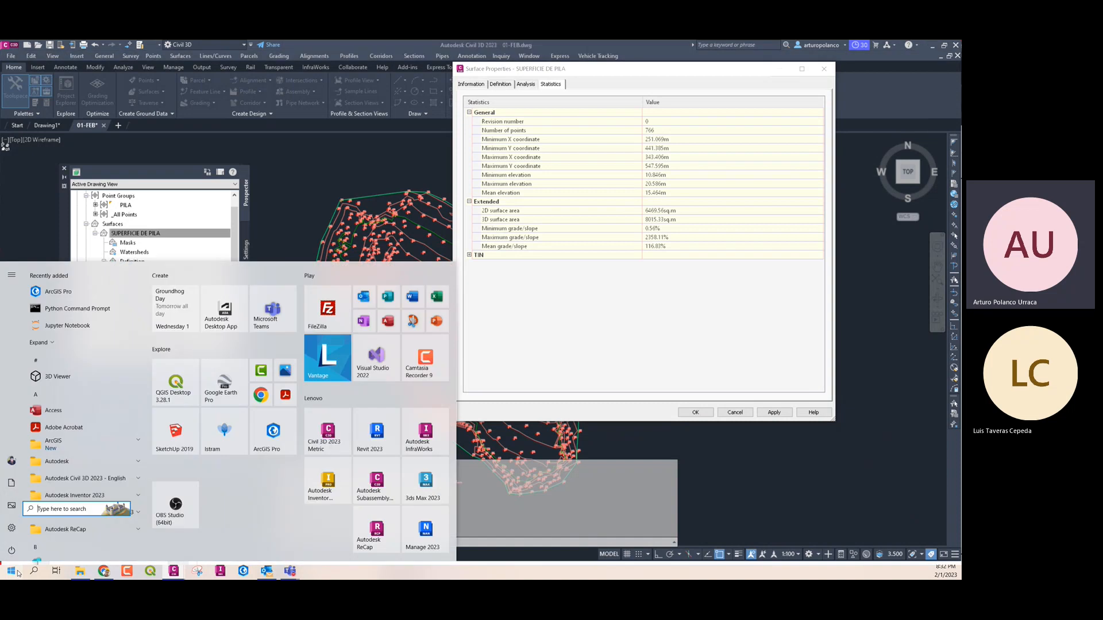
{"action": "left_click", "coordinate": [17, 573]}
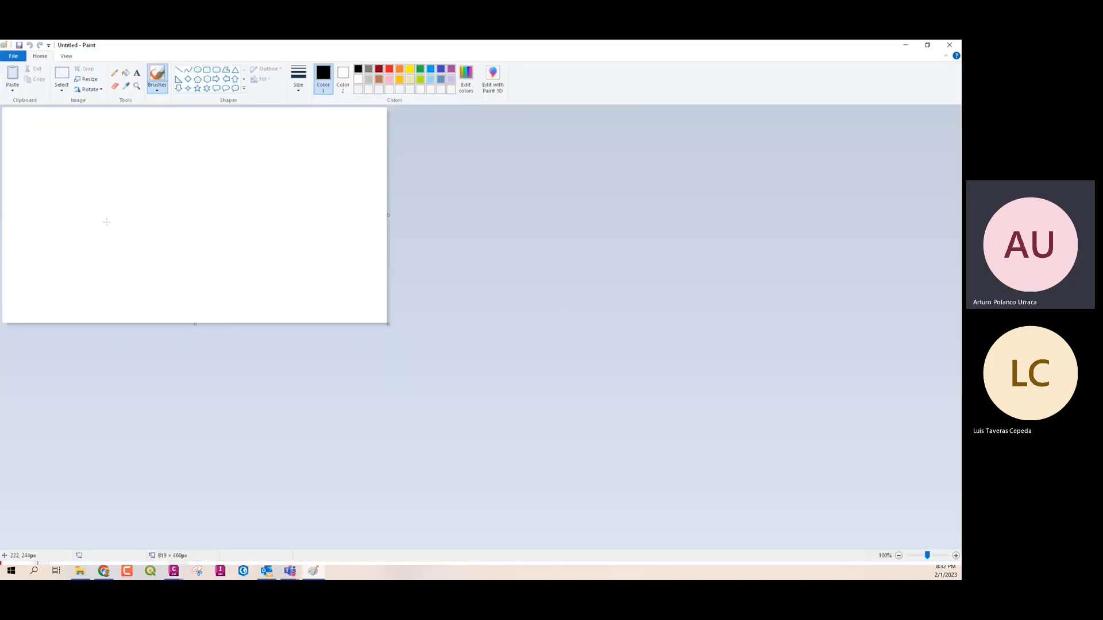
{"action": "left_click_drag", "start_coordinate": [107, 222], "coordinate": [280, 209]}
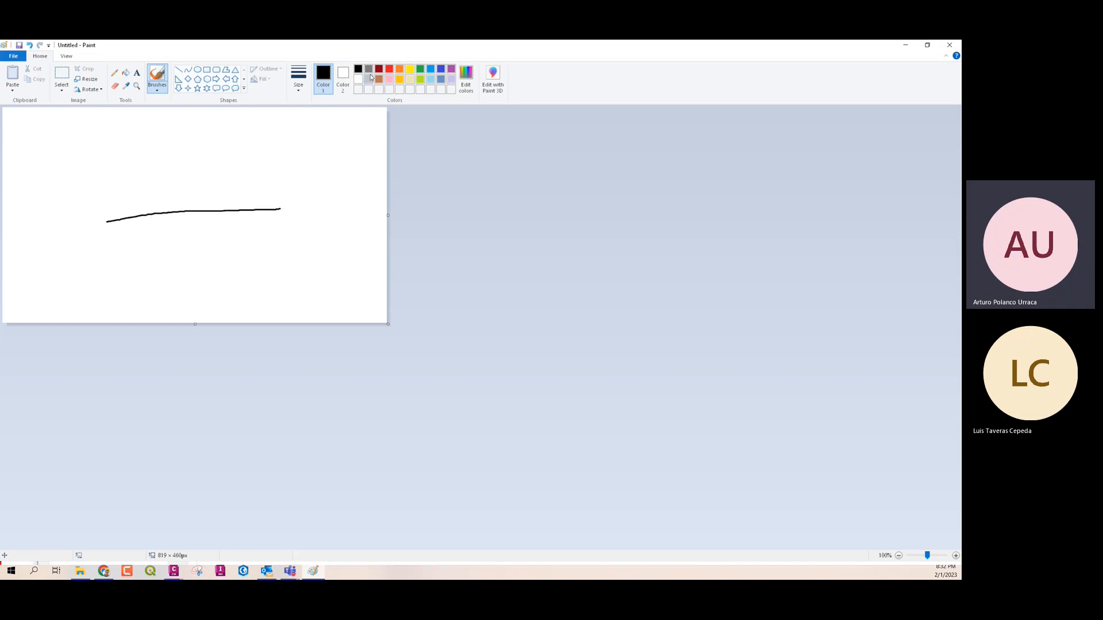
{"action": "left_click", "coordinate": [389, 69]}
{"action": "mouse_move", "coordinate": [107, 224]}
{"action": "left_mouse_down"}
{"action": "mouse_move", "coordinate": [126, 174]}
{"action": "mouse_move", "coordinate": [183, 147]}
{"action": "mouse_move", "coordinate": [278, 188]}
{"action": "mouse_move", "coordinate": [285, 206]}
{"action": "left_mouse_up"}
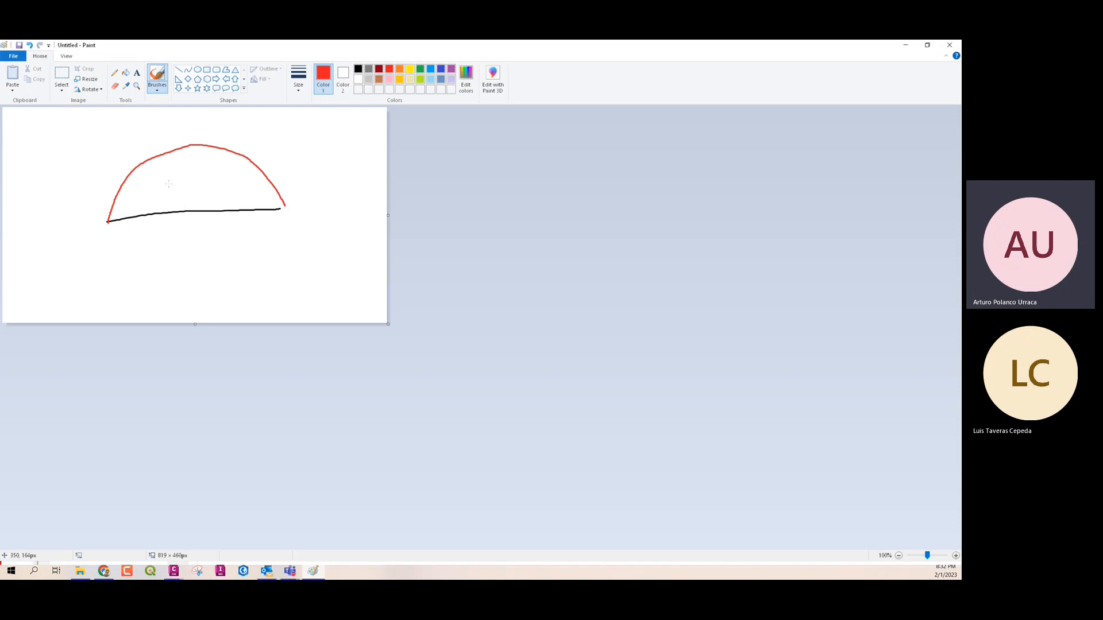
{"action": "left_click", "coordinate": [927, 45]}
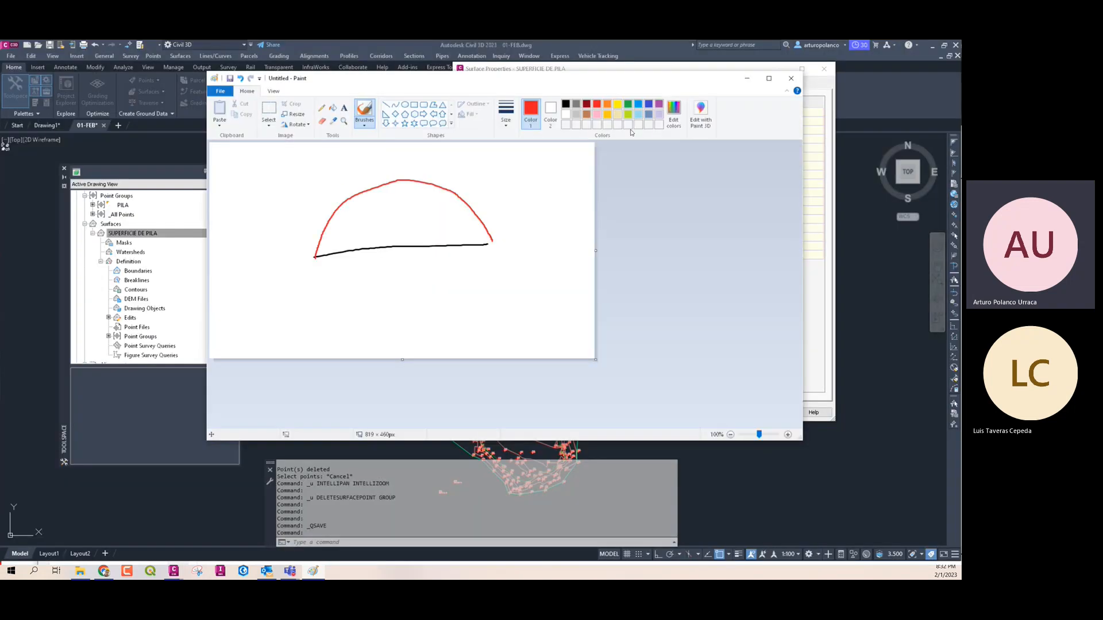
{"action": "left_click", "coordinate": [791, 79]}
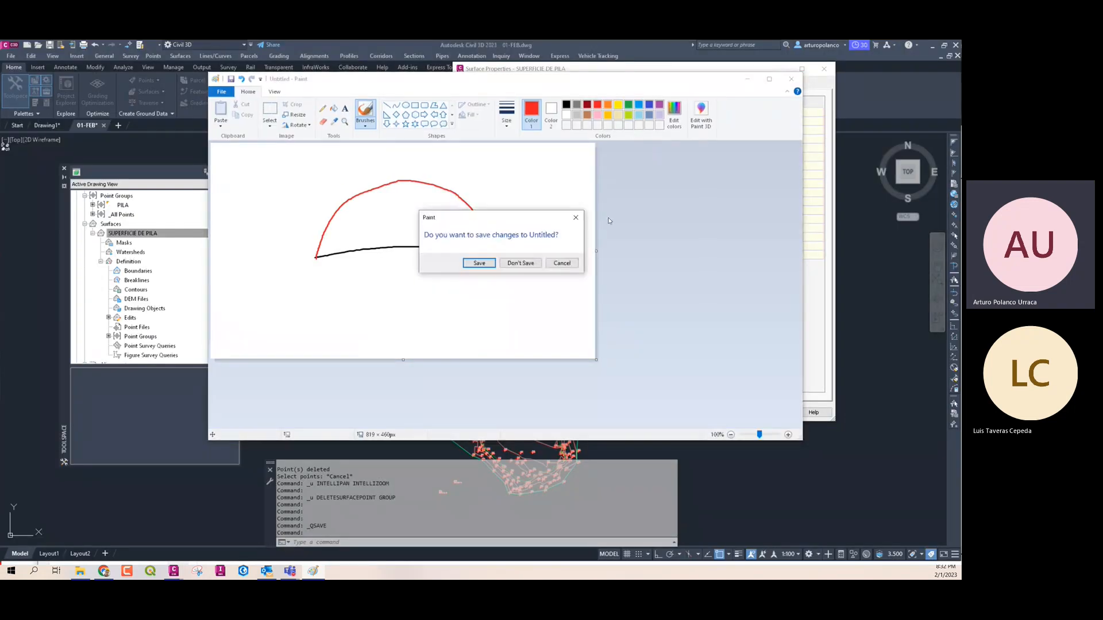
{"action": "left_click", "coordinate": [520, 264]}
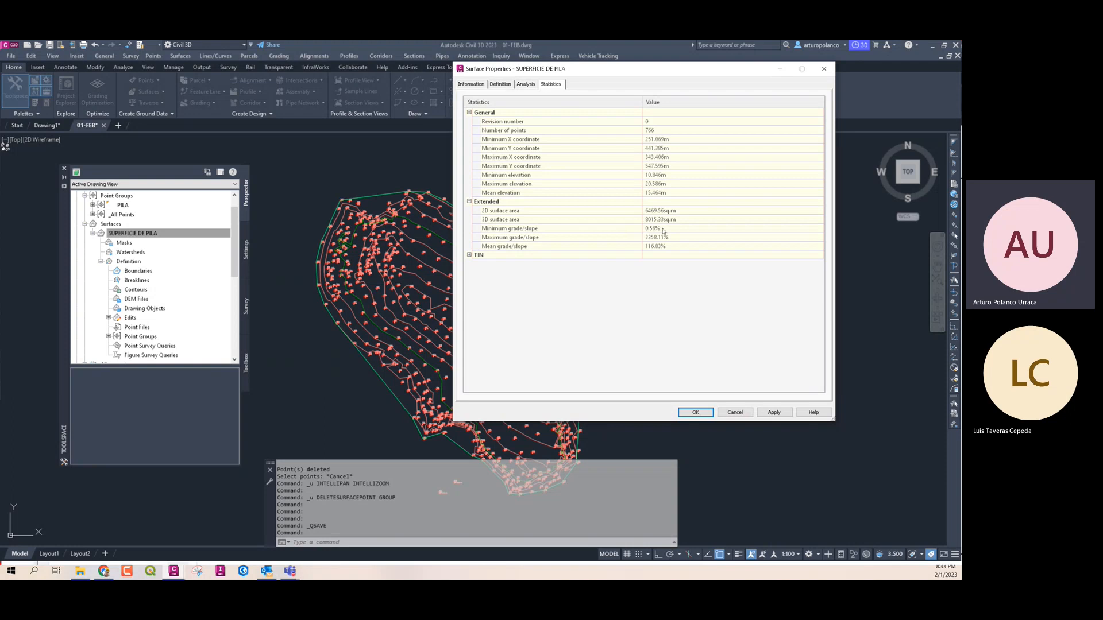
Examine the surface's maximum grade/slope and TIN statistics, and view its elevation analysis settings
{"action": "left_click", "coordinate": [541, 236]}
{"action": "left_click", "coordinate": [469, 256]}
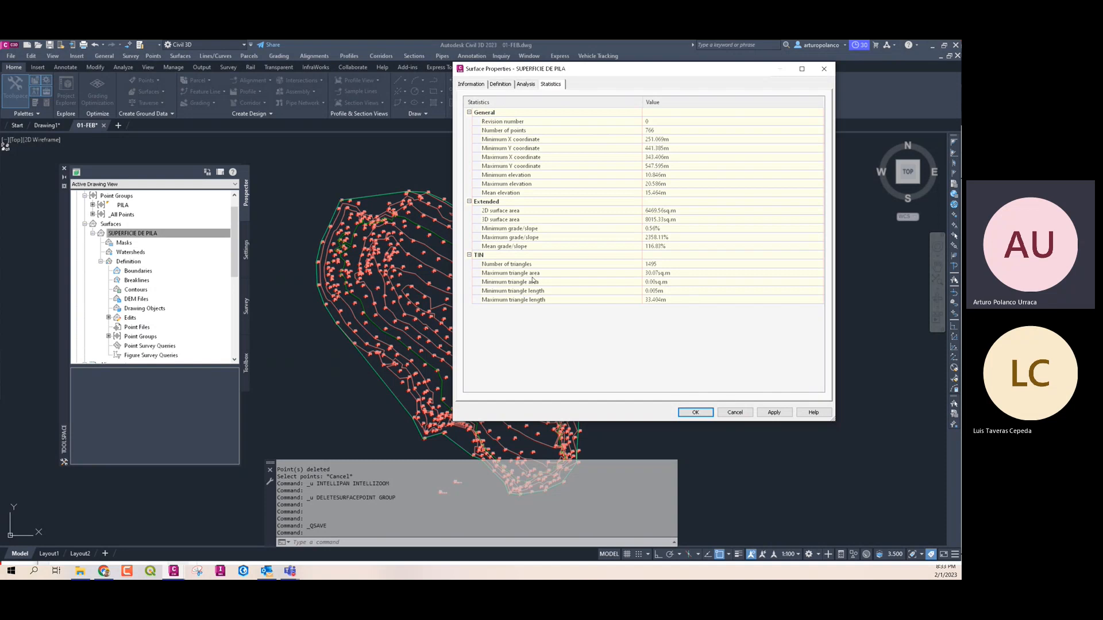
{"action": "left_click", "coordinate": [526, 84]}
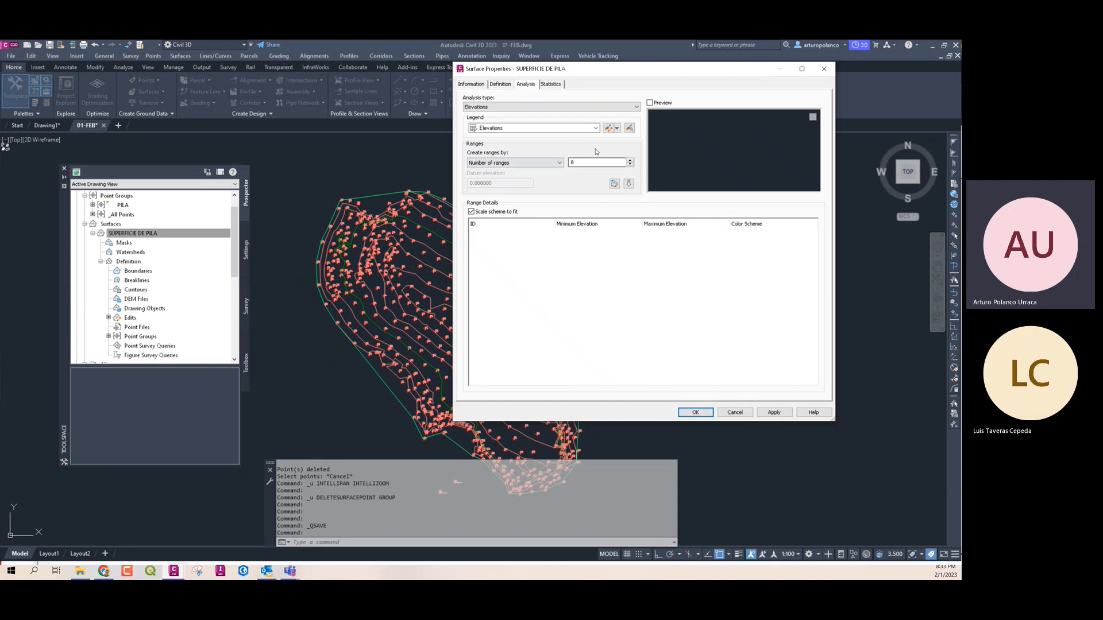
Examine the Build and Edit operations options in the surface's definition
{"action": "left_click", "coordinate": [506, 85]}
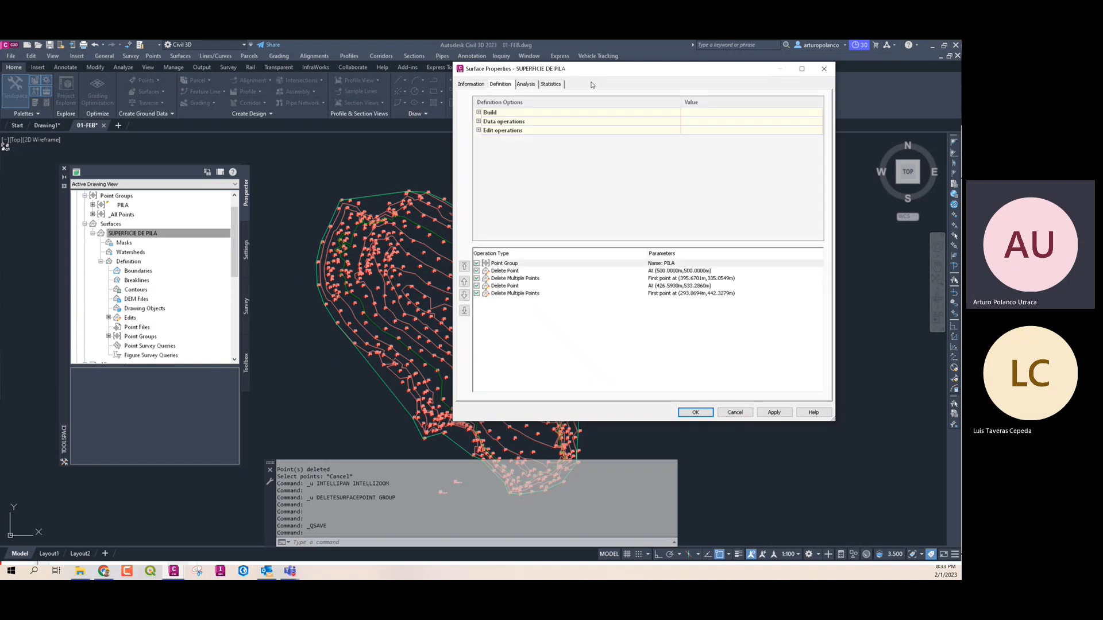
{"action": "left_click_drag", "start_coordinate": [593, 72], "coordinate": [432, 78]}
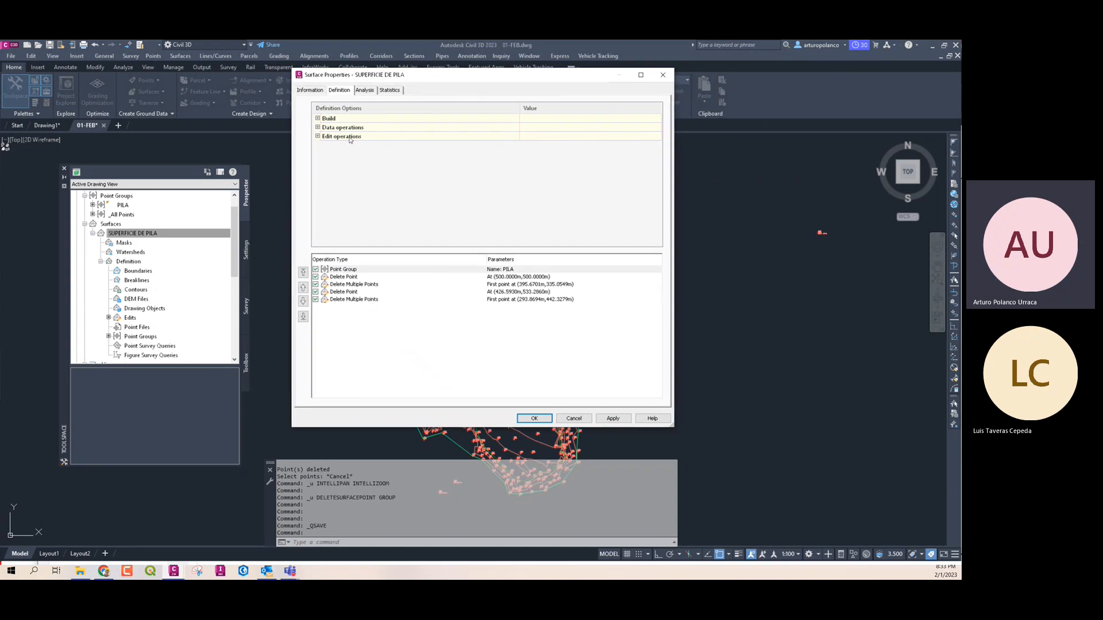
{"action": "left_click", "coordinate": [317, 119]}
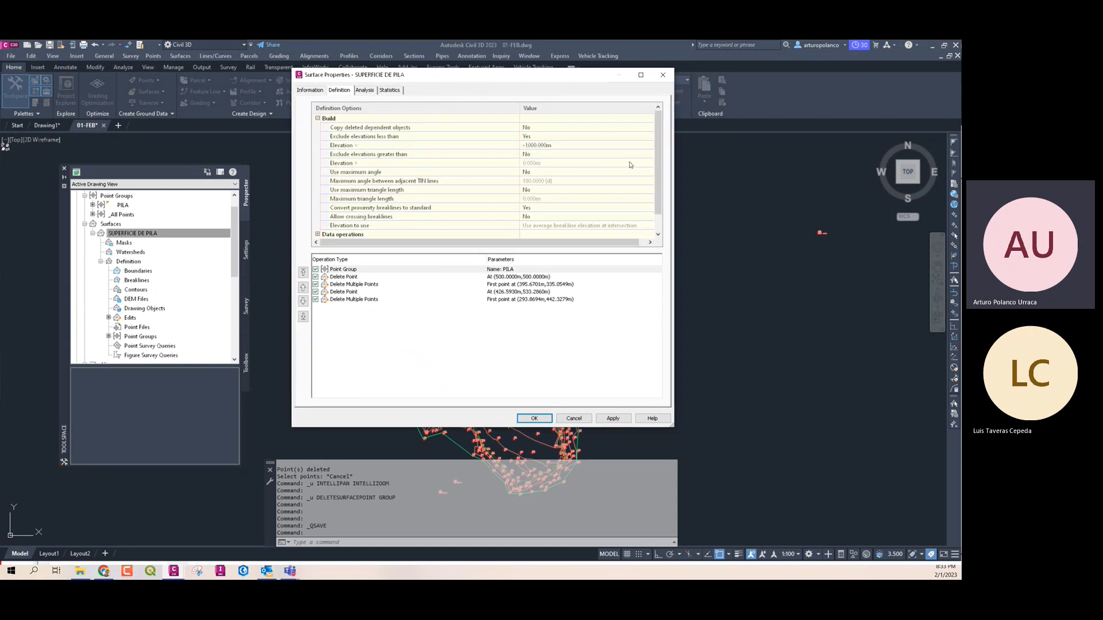
{"action": "scroll", "coordinate": [656, 162], "scroll_direction": "down", "scroll_amount": 1}
{"action": "scroll", "coordinate": [656, 162], "scroll_direction": "up", "scroll_amount": 1}
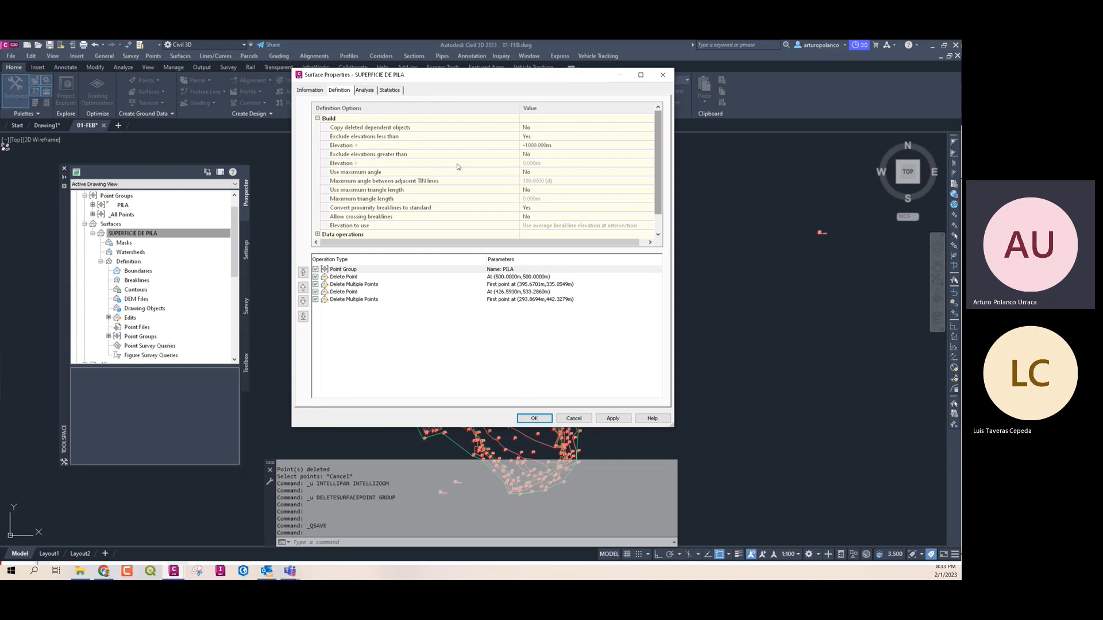
{"action": "left_click", "coordinate": [318, 119]}
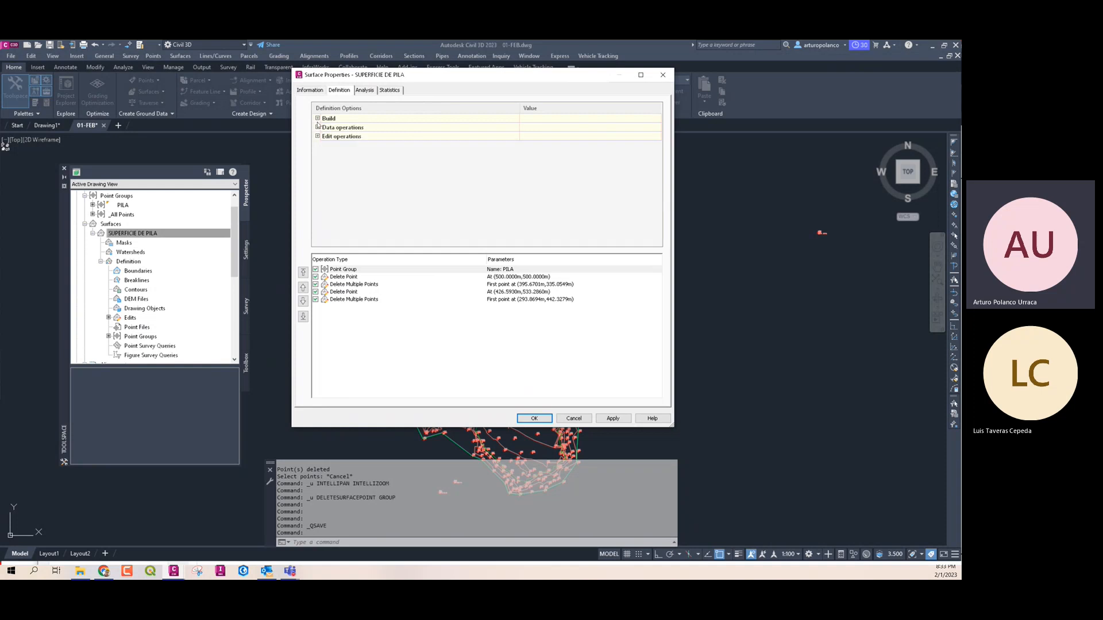
{"action": "left_click", "coordinate": [318, 137]}
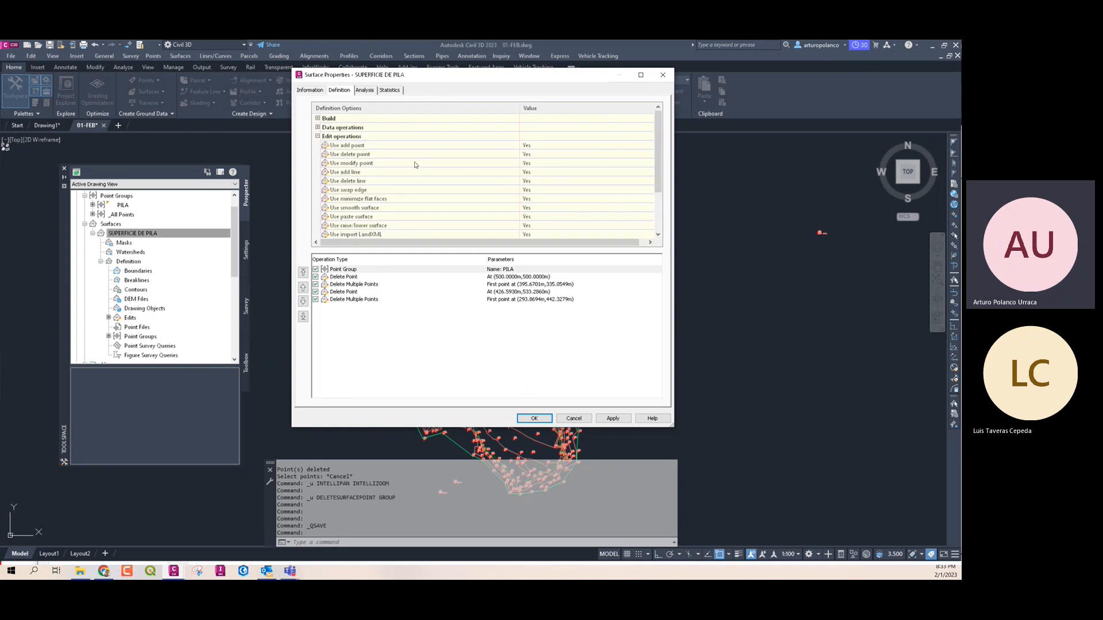
{"action": "scroll", "coordinate": [468, 215], "scroll_direction": "down", "scroll_amount": 1}
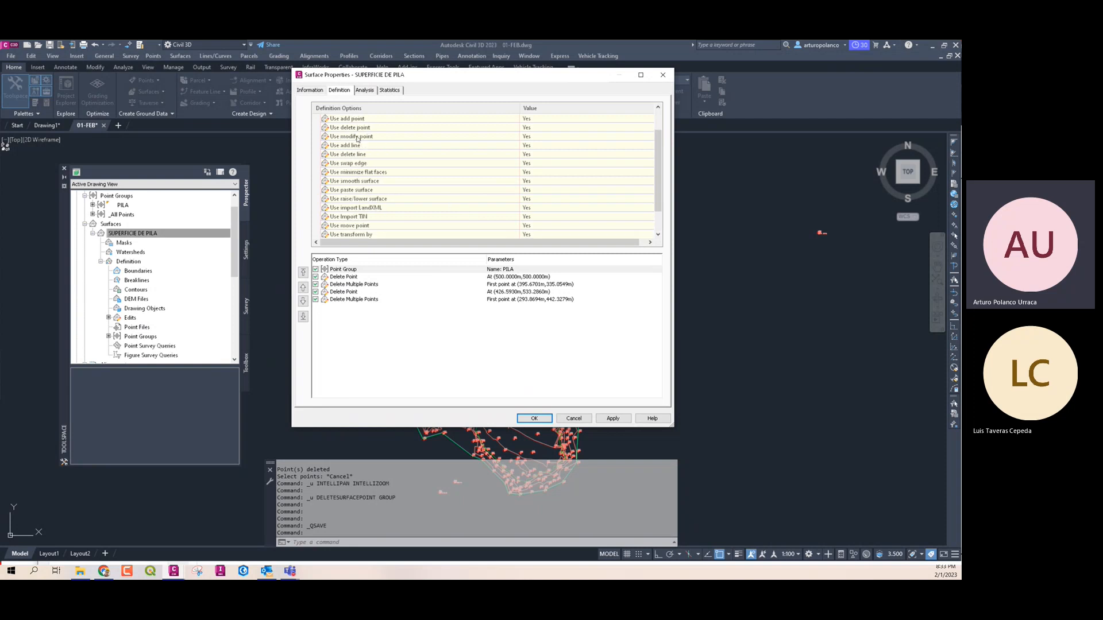
{"action": "scroll", "coordinate": [357, 139], "scroll_direction": "up", "scroll_amount": 1}
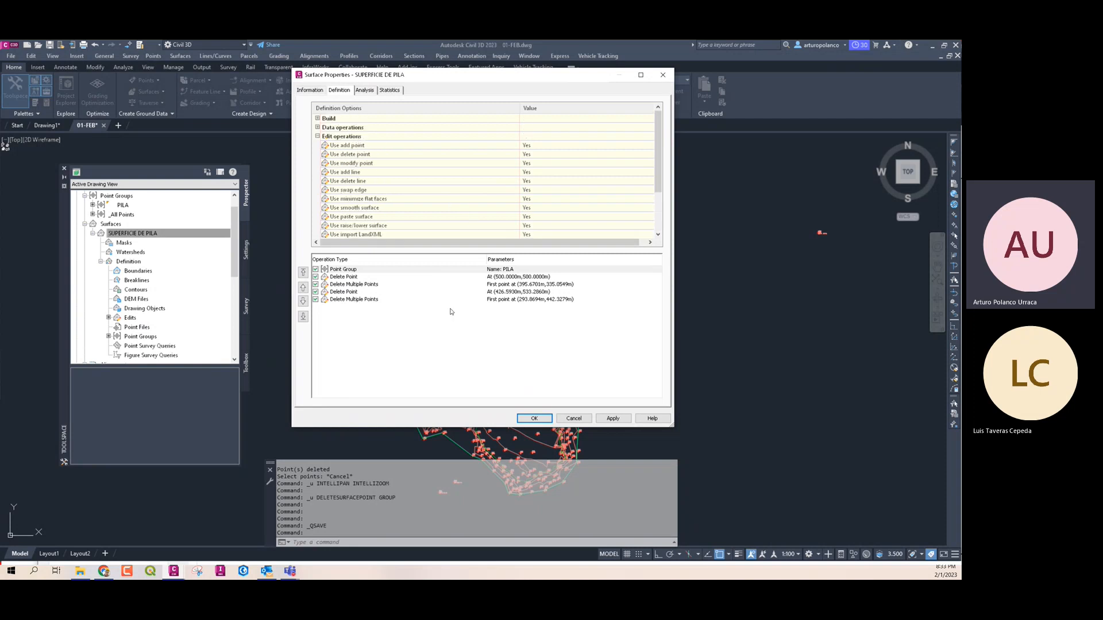
Review the surface definition's Data operations and Build options in an enlarged properties dialog, and close it without changes
{"action": "left_click", "coordinate": [348, 270]}
{"action": "left_click", "coordinate": [317, 136]}
{"action": "left_click", "coordinate": [317, 127]}
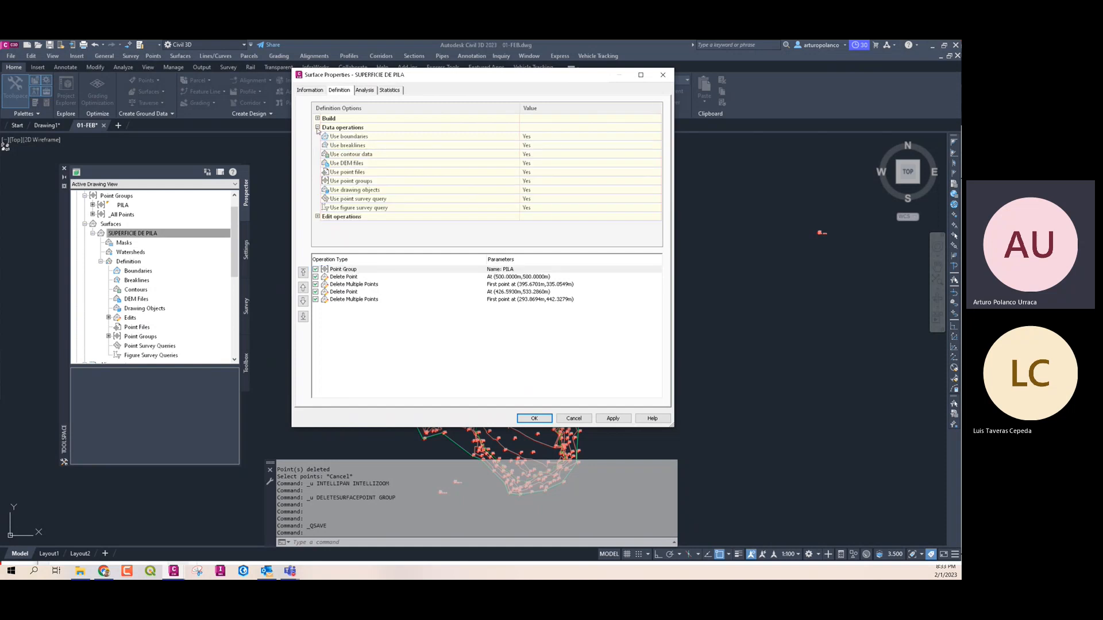
{"action": "left_click", "coordinate": [317, 128]}
{"action": "left_click", "coordinate": [317, 118]}
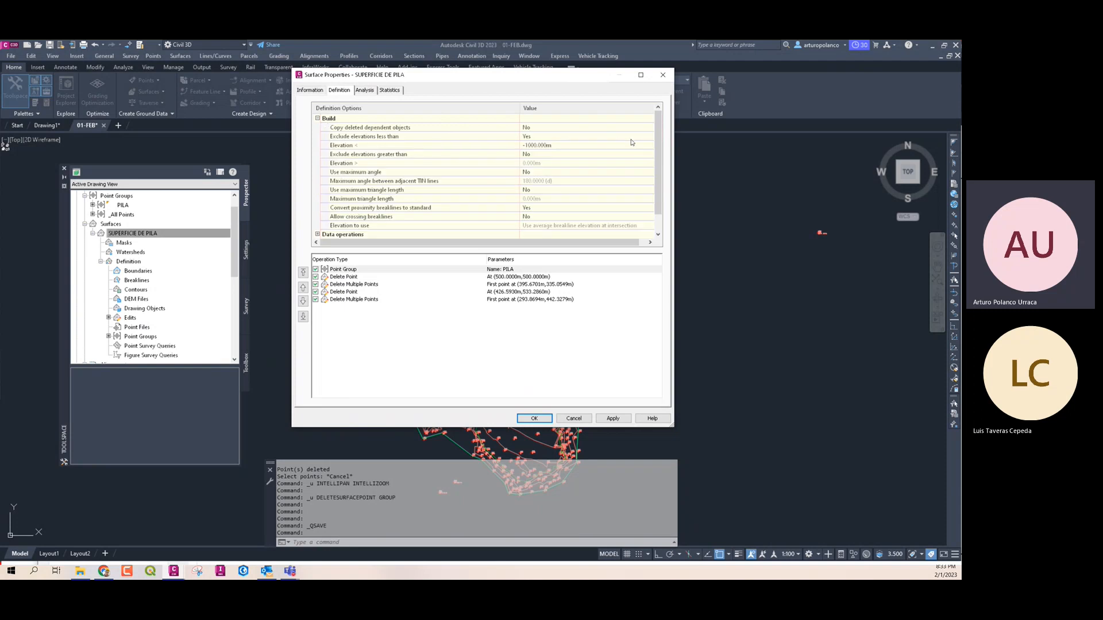
{"action": "left_click_drag", "start_coordinate": [674, 426], "coordinate": [834, 492]}
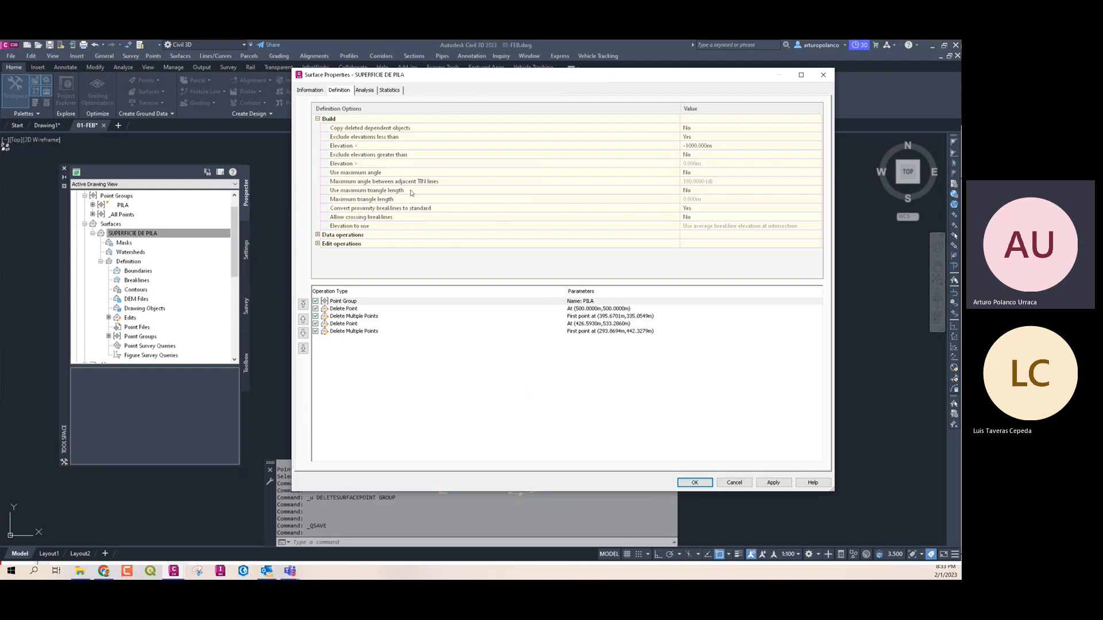
{"action": "left_click", "coordinate": [823, 75]}
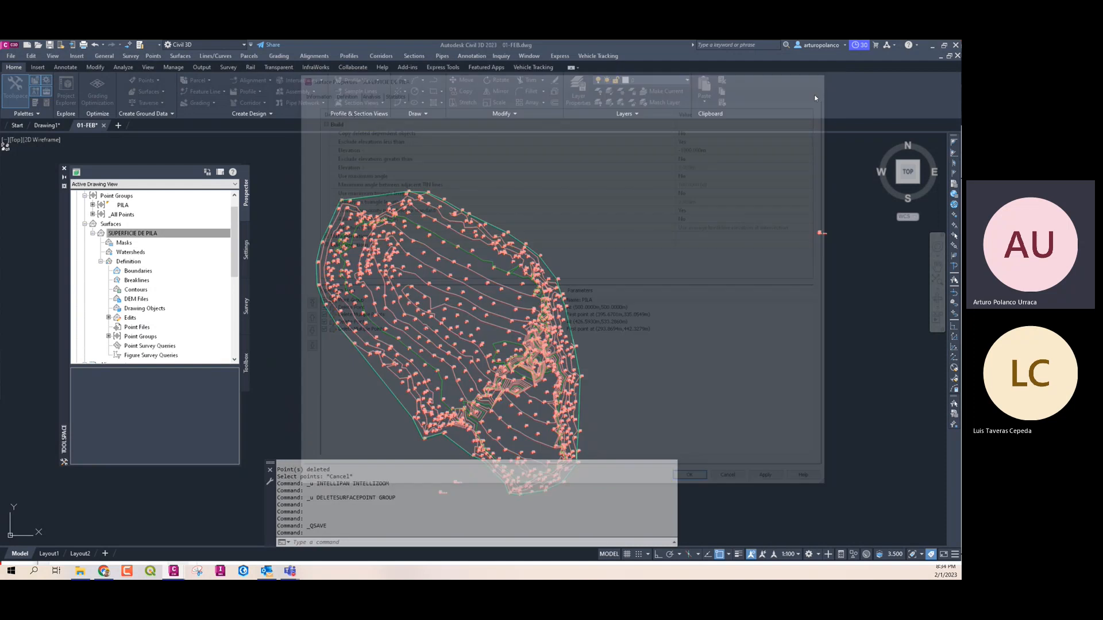
Start a polyline at perimeter point 1581 and draw it through points 1540 and 1539
{"action": "mouse_move", "coordinate": [632, 322]}
{"action": "middle_mouse_down"}
{"action": "mouse_move", "coordinate": [613, 290]}
{"action": "mouse_move", "coordinate": [584, 285]}
{"action": "mouse_move", "coordinate": [623, 315]}
{"action": "middle_mouse_up"}
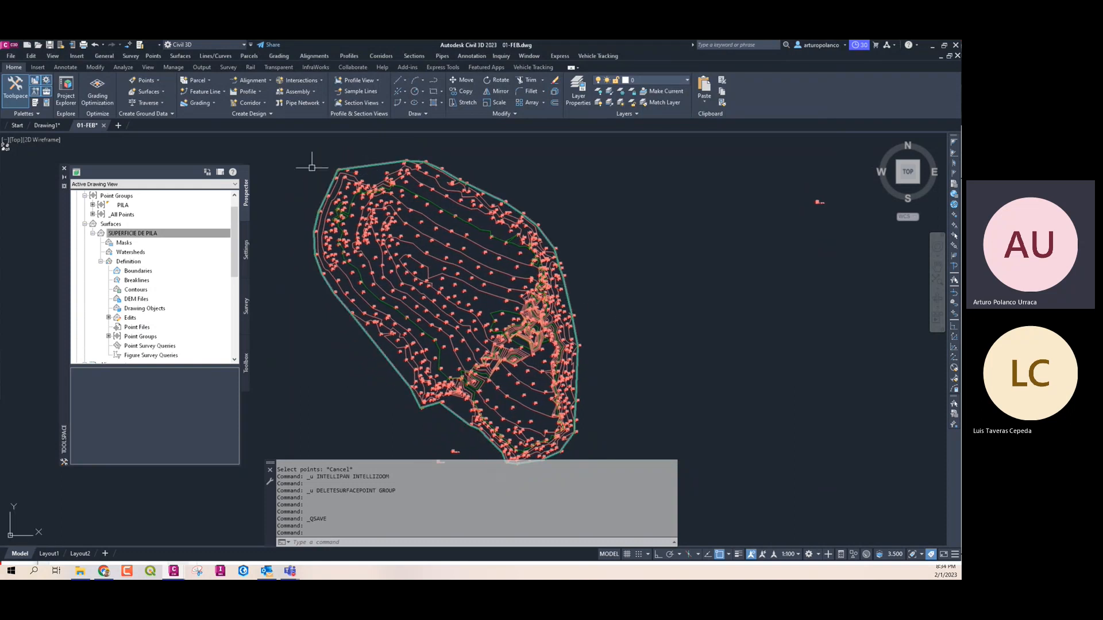
{"action": "scroll", "coordinate": [316, 166], "scroll_direction": "up", "scroll_amount": 5}
{"action": "middle_click_drag", "start_coordinate": [384, 271], "coordinate": [386, 273]}
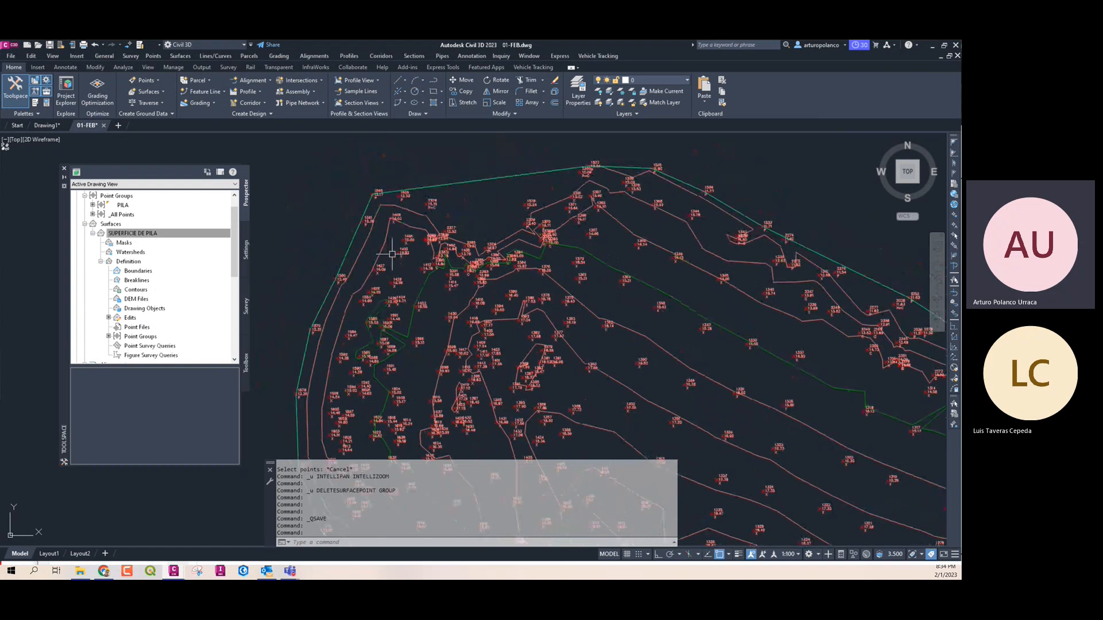
{"action": "scroll", "coordinate": [392, 253], "scroll_direction": "down", "scroll_amount": 4}
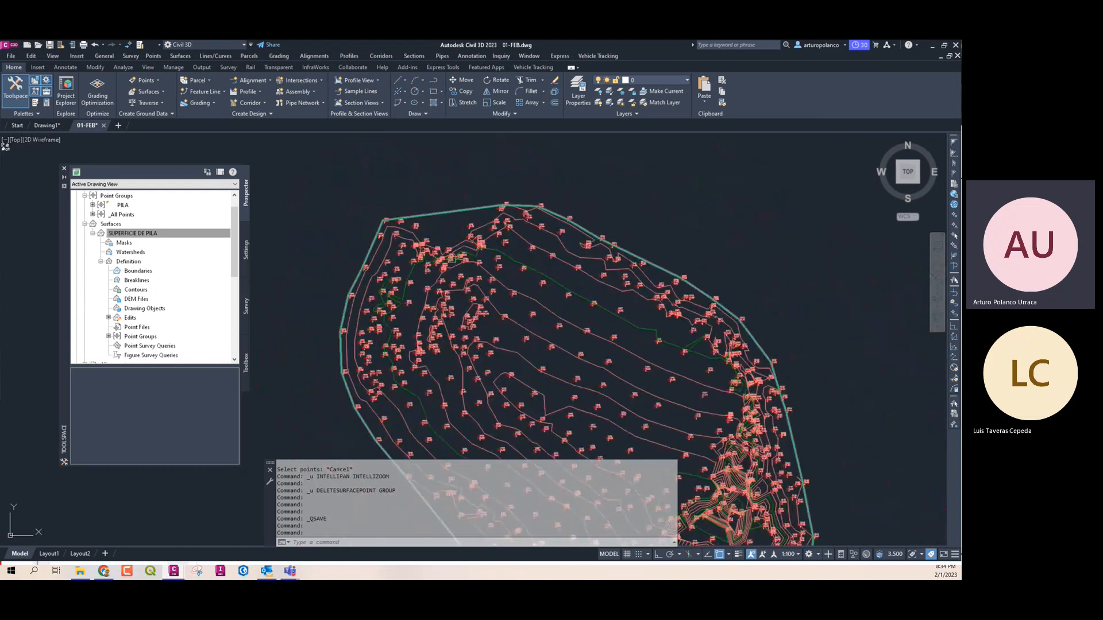
{"action": "scroll", "coordinate": [451, 259], "scroll_direction": "down", "scroll_amount": 4}
{"action": "scroll", "coordinate": [385, 235], "scroll_direction": "up", "scroll_amount": 4}
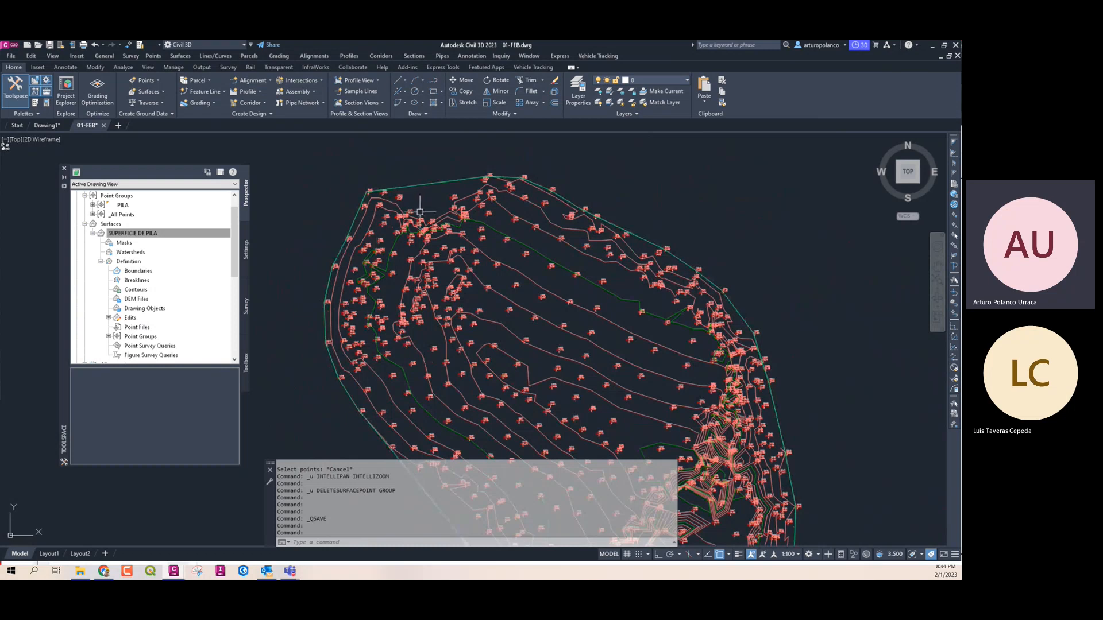
{"action": "left_click", "coordinate": [433, 80]}
{"action": "scroll", "coordinate": [368, 192], "scroll_direction": "up", "scroll_amount": 5}
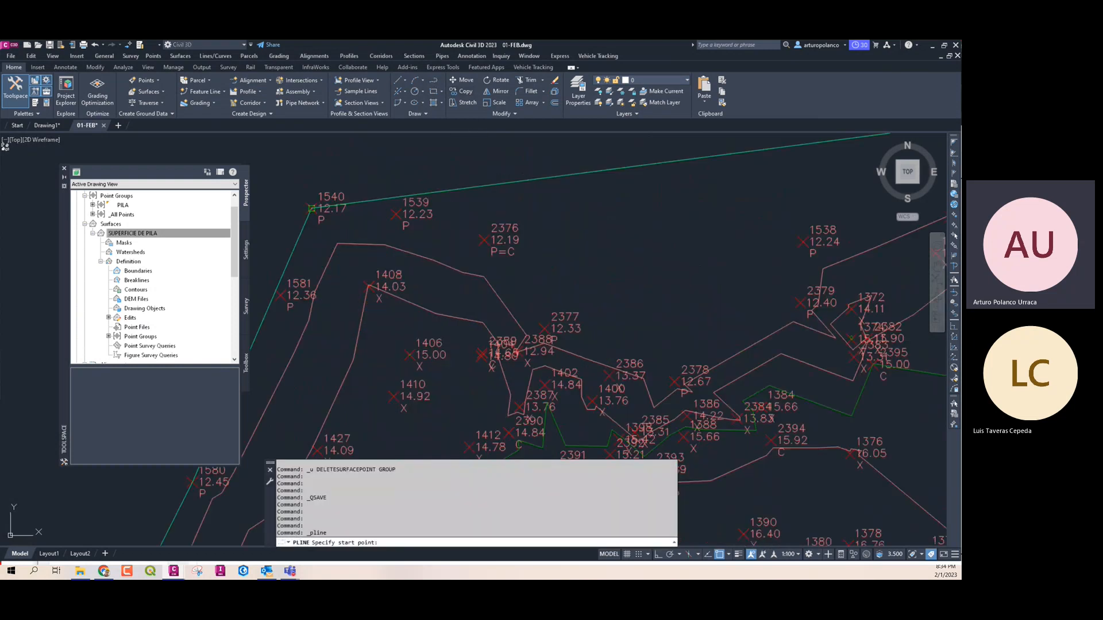
{"action": "scroll", "coordinate": [313, 209], "scroll_direction": "up", "scroll_amount": 2}
{"action": "scroll", "coordinate": [339, 322], "scroll_direction": "up", "scroll_amount": 2}
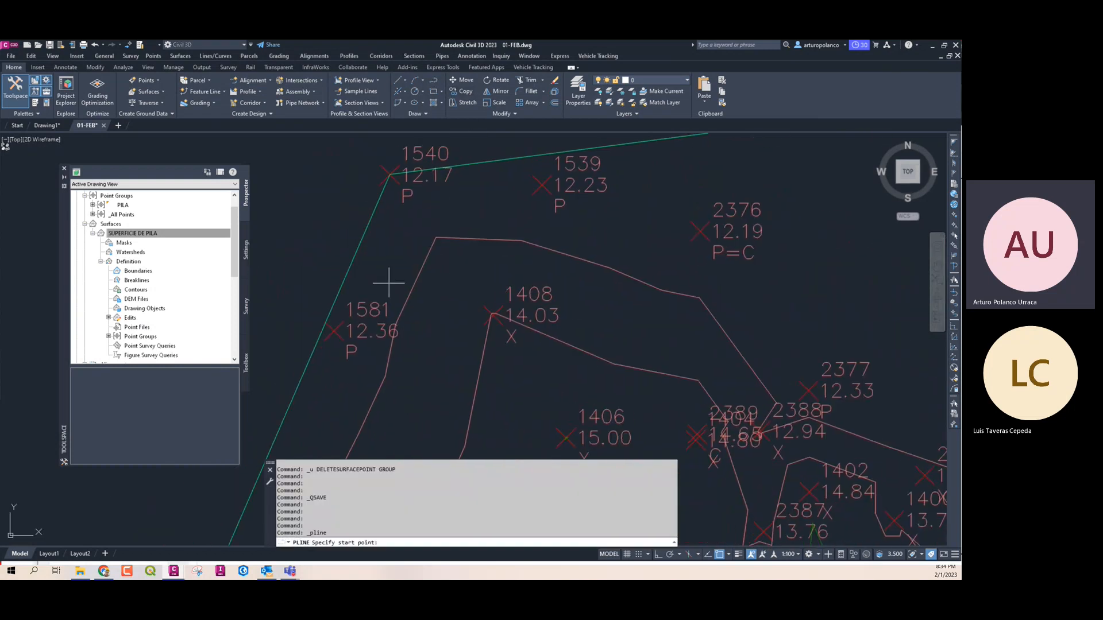
{"action": "left_click", "coordinate": [334, 331]}
{"action": "left_click", "coordinate": [389, 175]}
{"action": "left_click", "coordinate": [542, 185]}
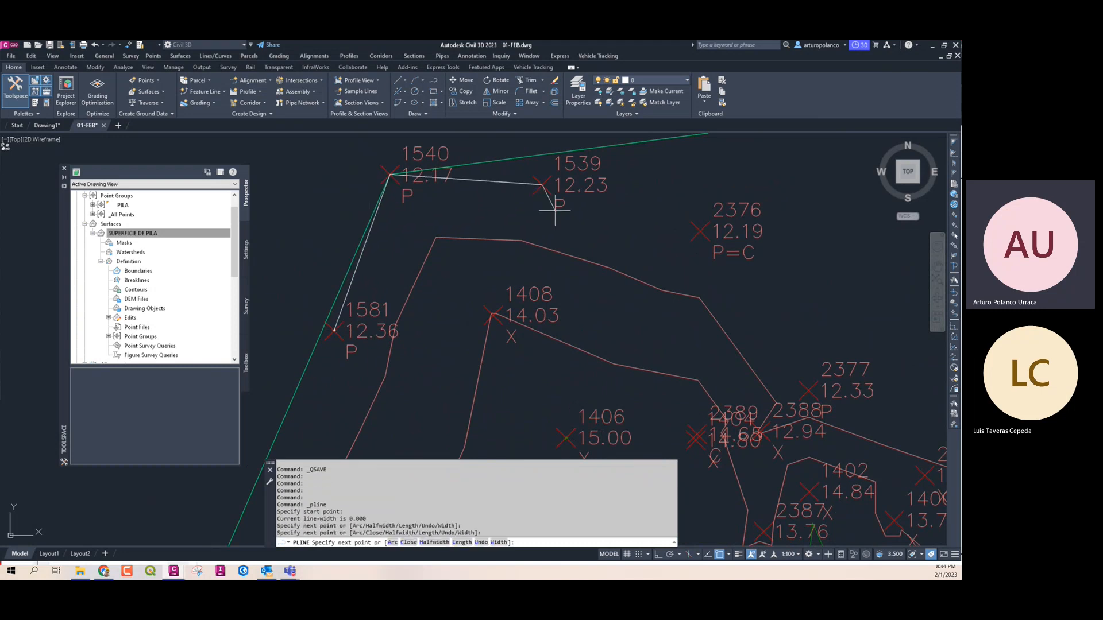
Continue the polyline through points 2376, 2377, 2386, 2378, 2379, 1538, 2381 and 2380, and end it there
{"action": "scroll", "coordinate": [574, 221], "scroll_direction": "down", "scroll_amount": 3}
{"action": "left_click", "coordinate": [464, 275]}
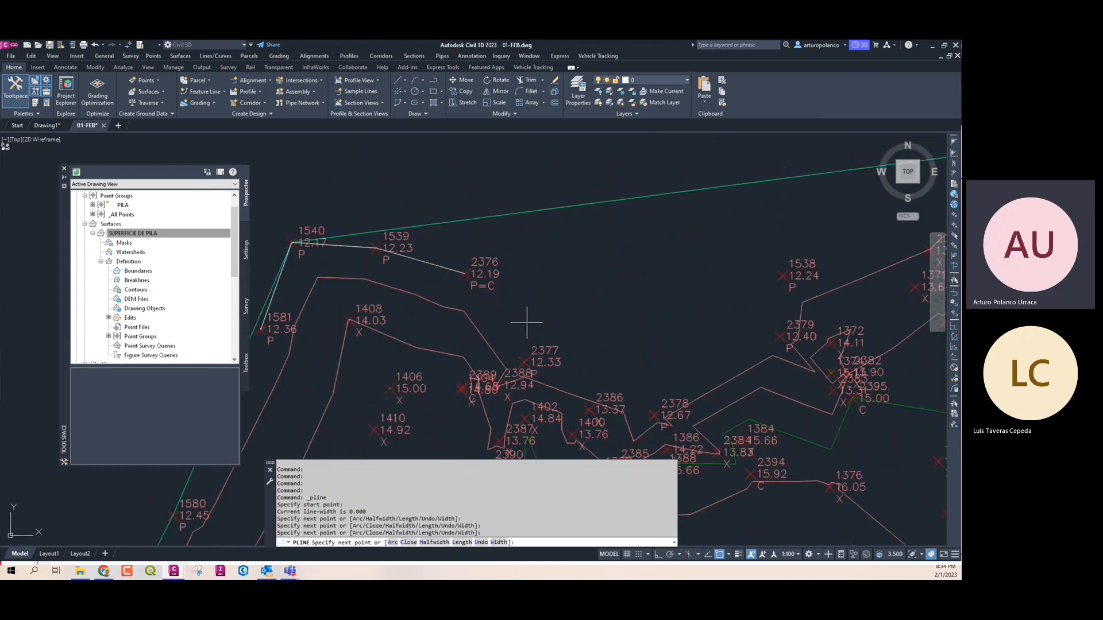
{"action": "left_click", "coordinate": [525, 362]}
{"action": "left_click", "coordinate": [589, 410]}
{"action": "left_click", "coordinate": [654, 415]}
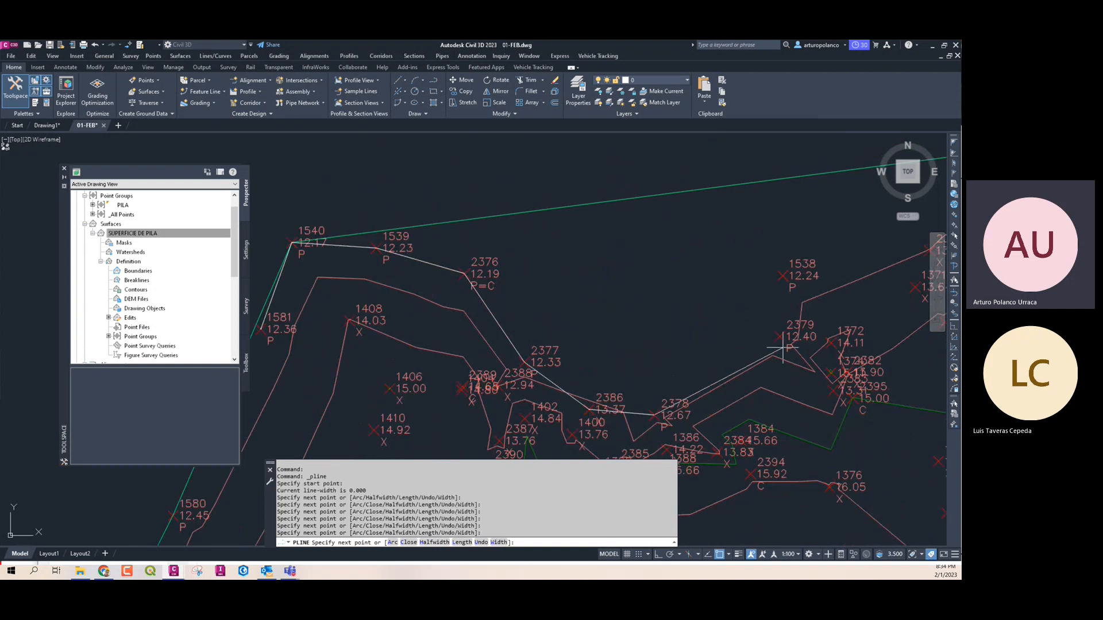
{"action": "left_click", "coordinate": [779, 336]}
{"action": "left_click", "coordinate": [782, 276]}
{"action": "middle_click_drag", "start_coordinate": [821, 260], "coordinate": [607, 267]}
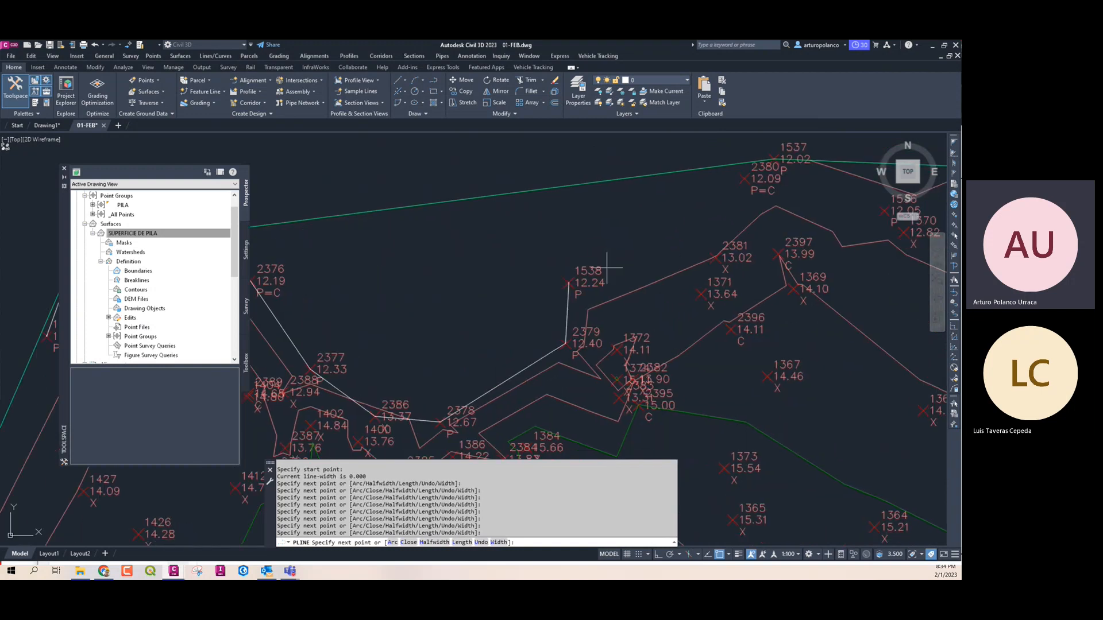
{"action": "left_click", "coordinate": [714, 258]}
{"action": "left_click", "coordinate": [743, 178]}
{"action": "right_click", "coordinate": [712, 184]}
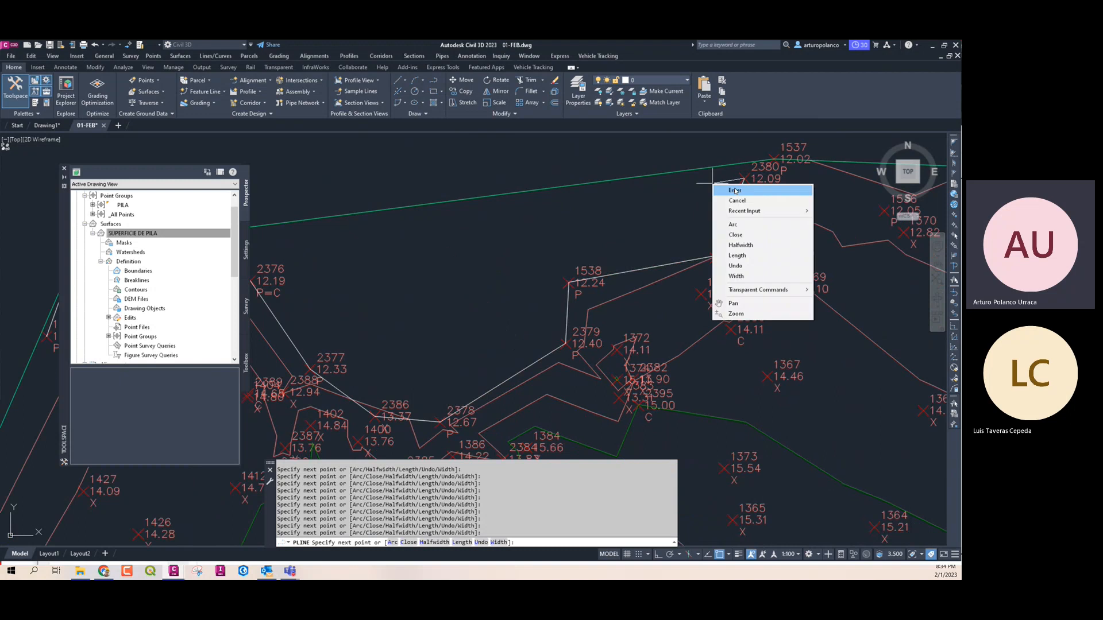
{"action": "left_click", "coordinate": [734, 191]}
Erase the polyline traced along the upper perimeter points
{"action": "scroll", "coordinate": [520, 243], "scroll_direction": "down", "scroll_amount": 5}
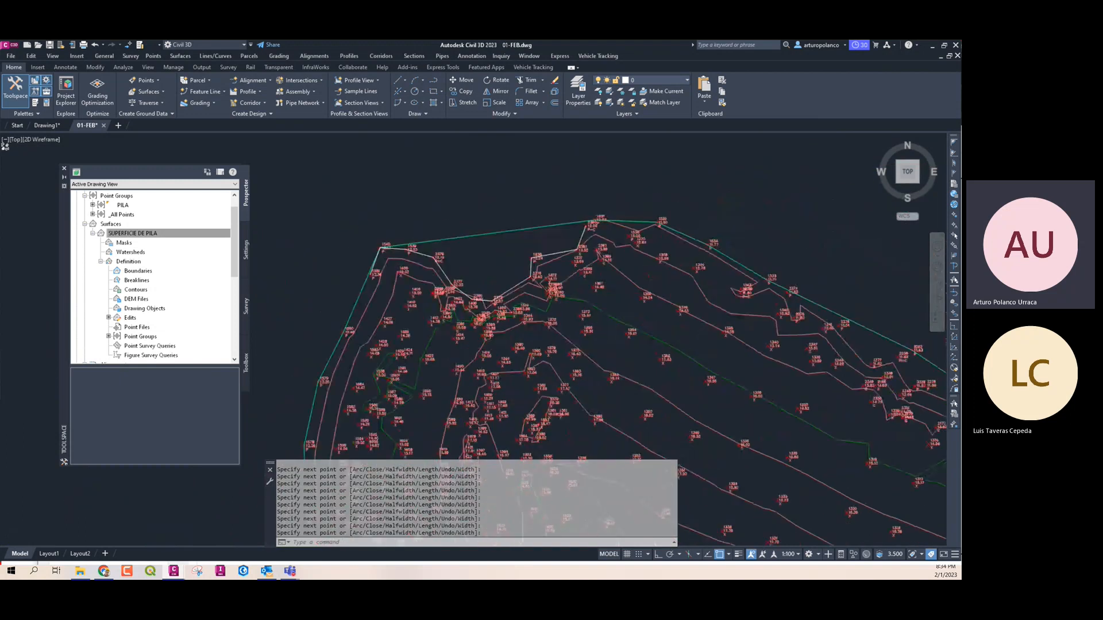
{"action": "left_click", "coordinate": [446, 270]}
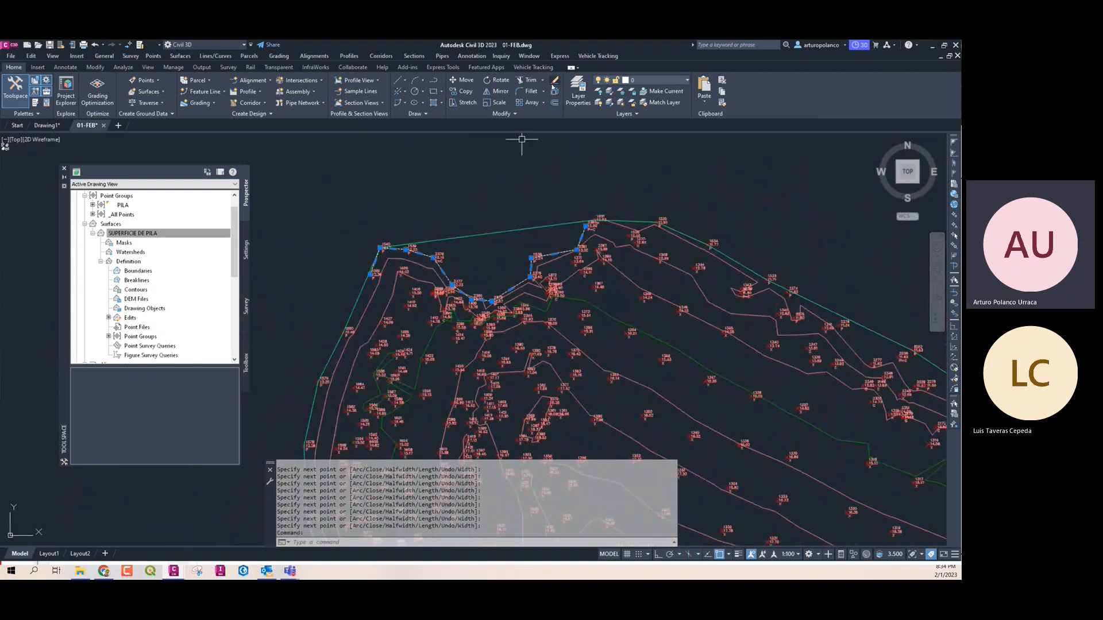
{"action": "key", "text": "Delete"}
{"action": "scroll", "coordinate": [458, 249], "scroll_direction": "down", "scroll_amount": 2}
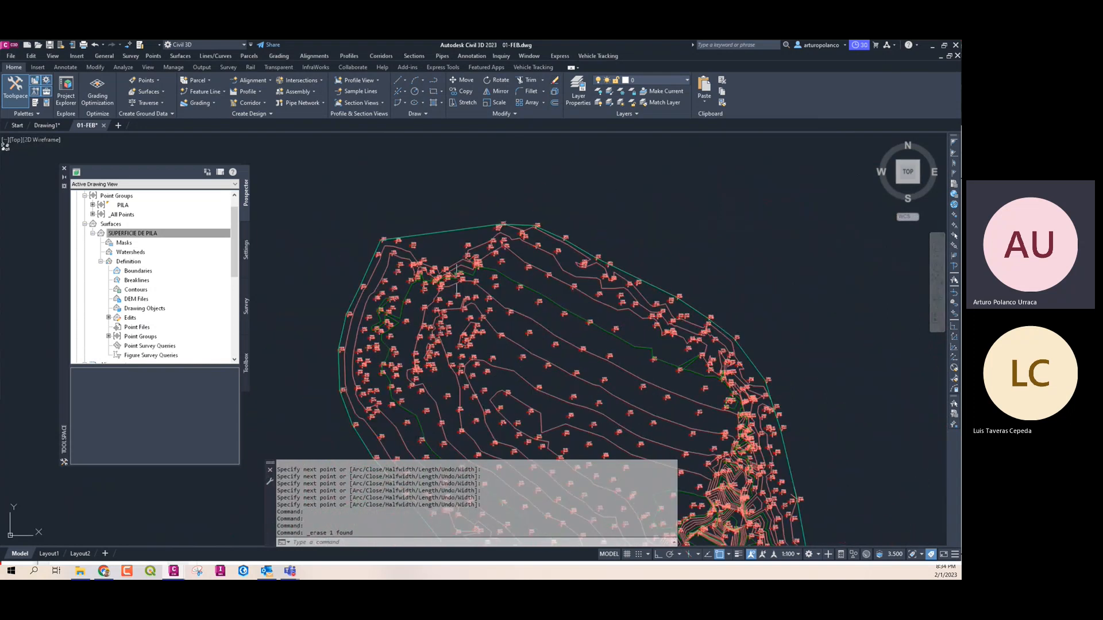
{"action": "scroll", "coordinate": [276, 242], "scroll_direction": "down", "scroll_amount": 3}
In the Build options of the SUPERFICIE DE PILA surface's definition, set Use maximum triangle length to Yes
{"action": "left_click", "coordinate": [166, 235]}
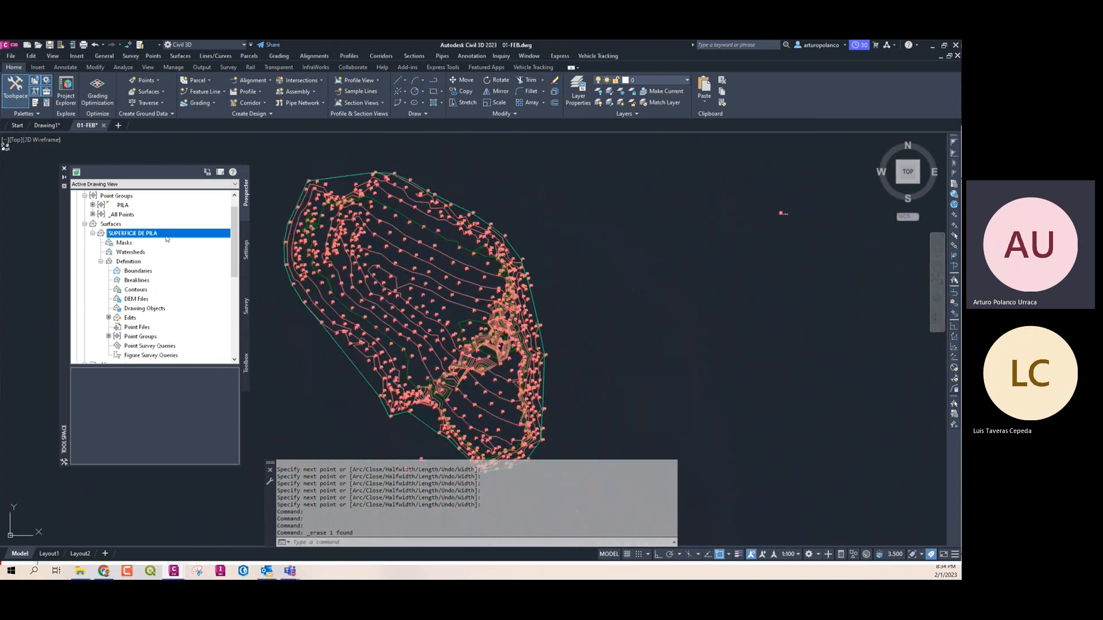
{"action": "right_click", "coordinate": [166, 237]}
{"action": "left_click", "coordinate": [198, 242]}
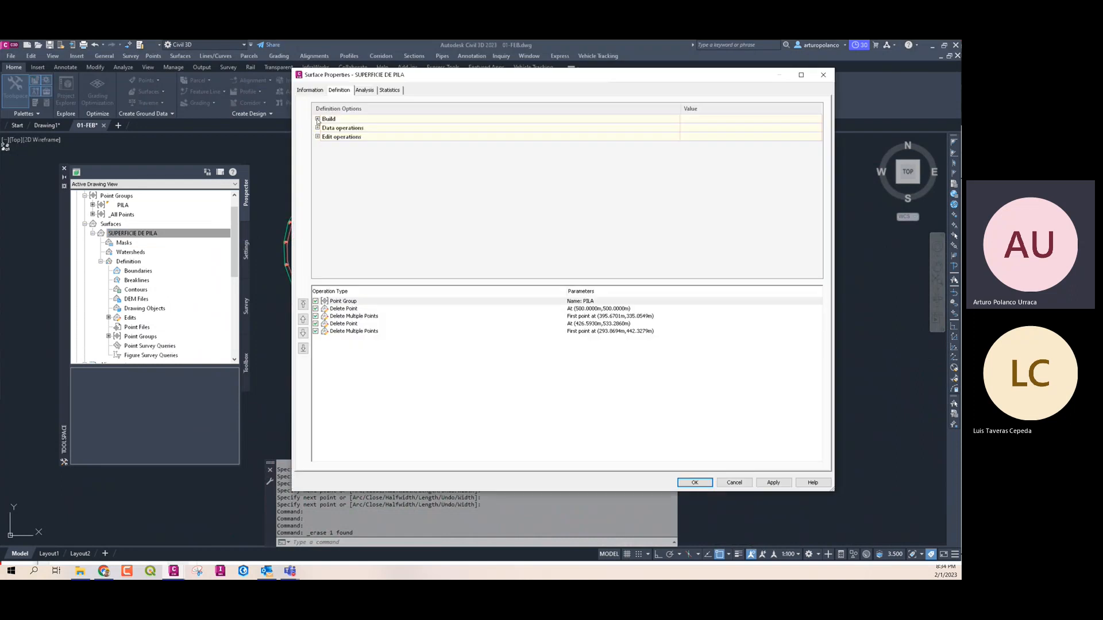
{"action": "left_click", "coordinate": [318, 119]}
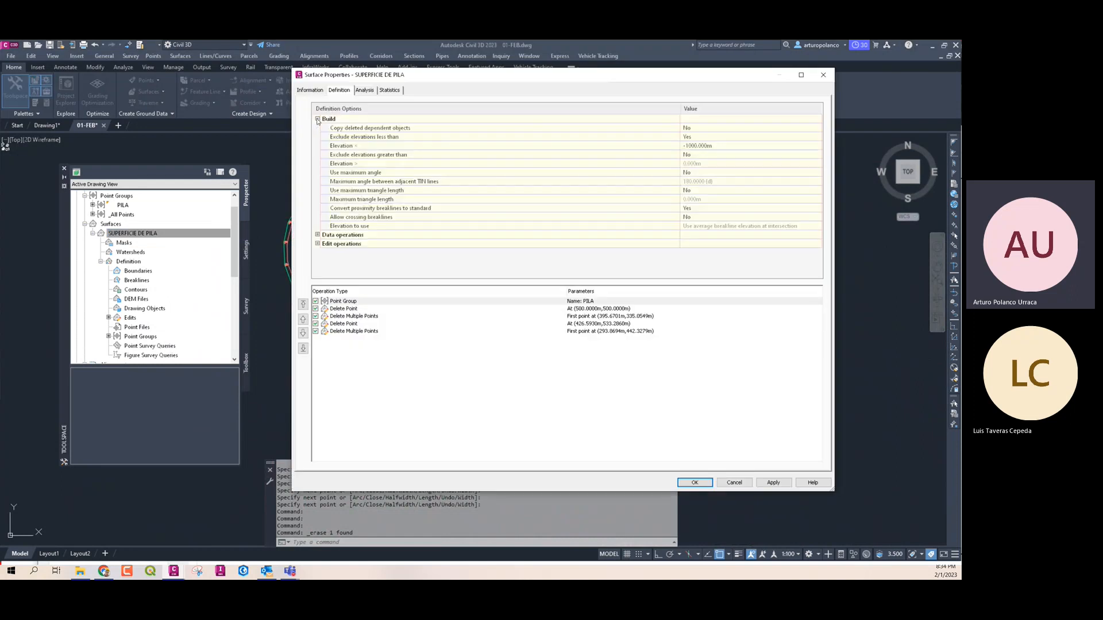
{"action": "left_click", "coordinate": [345, 193]}
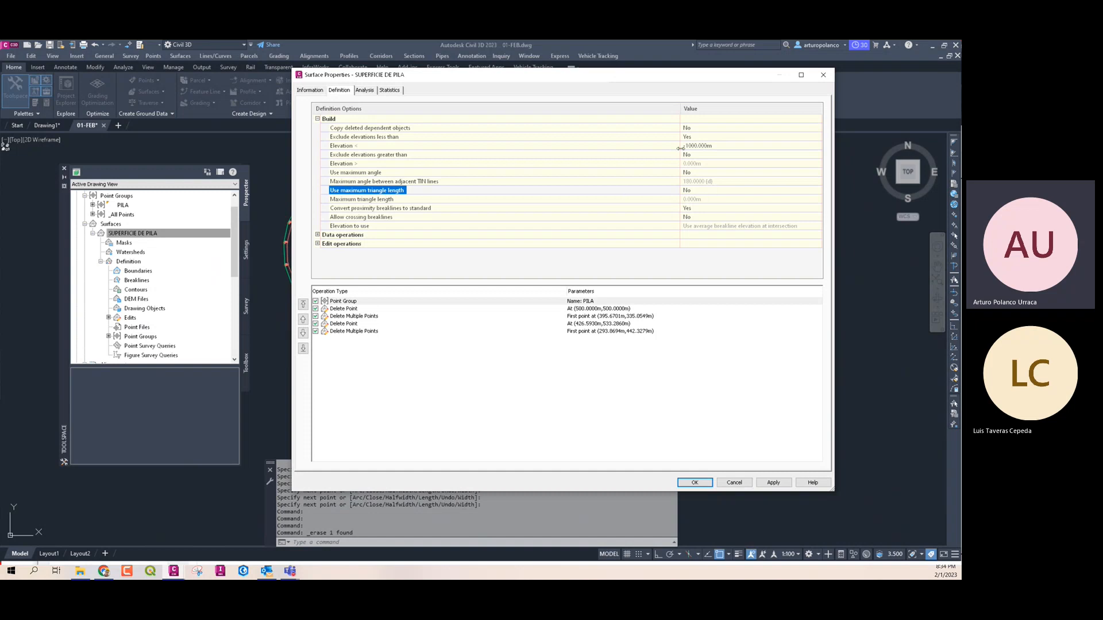
{"action": "left_click_drag", "start_coordinate": [683, 108], "coordinate": [464, 135]}
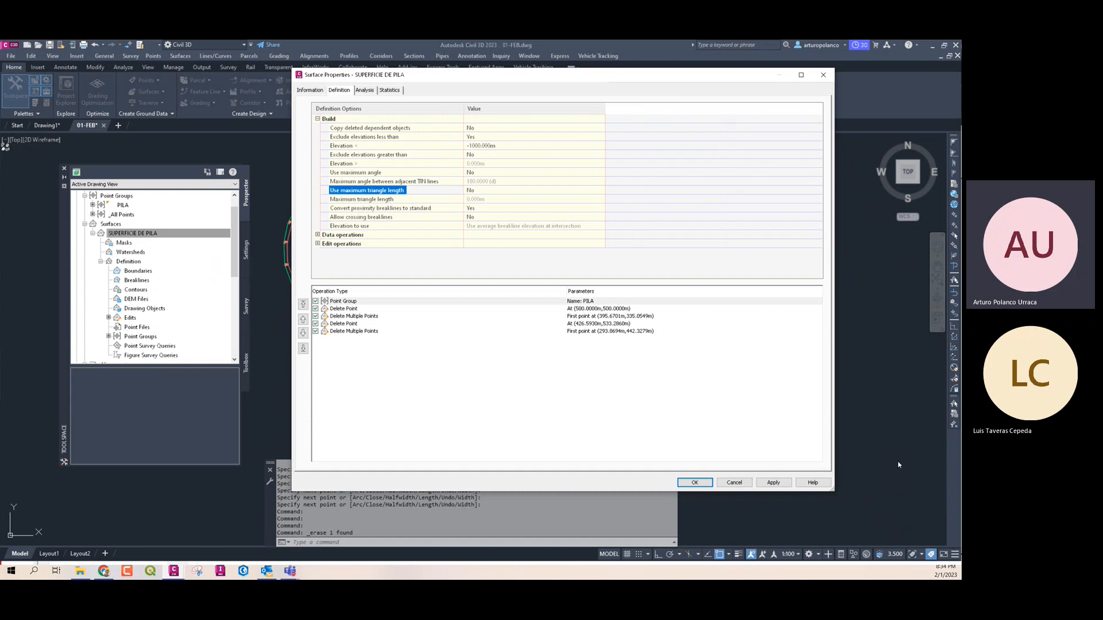
{"action": "left_click_drag", "start_coordinate": [831, 491], "coordinate": [605, 476]}
{"action": "left_click", "coordinate": [473, 193]}
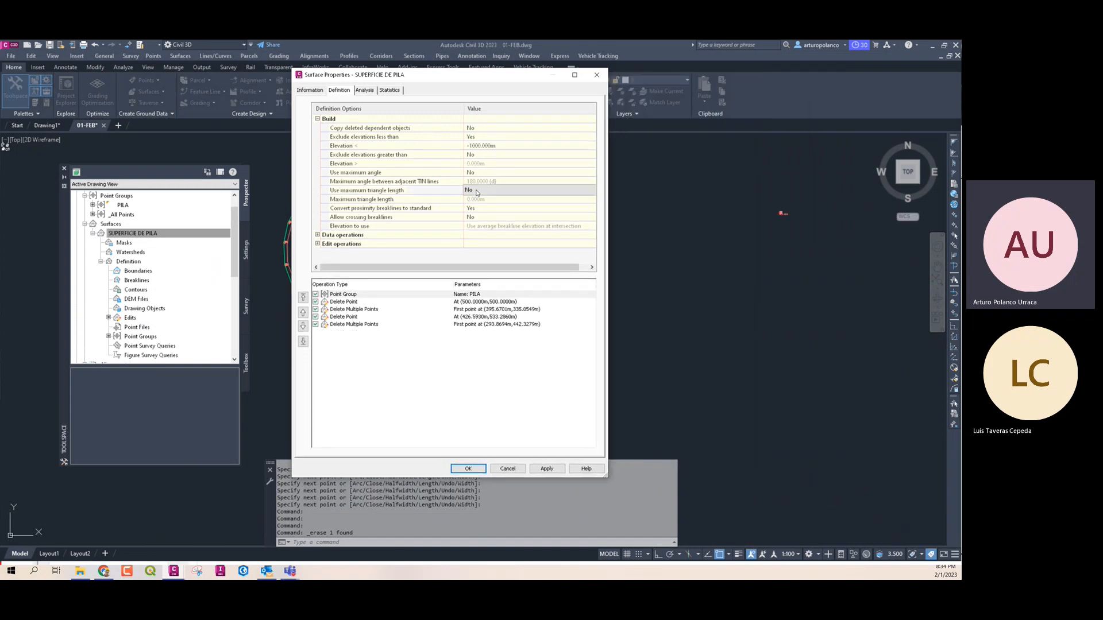
{"action": "left_click", "coordinate": [474, 208]}
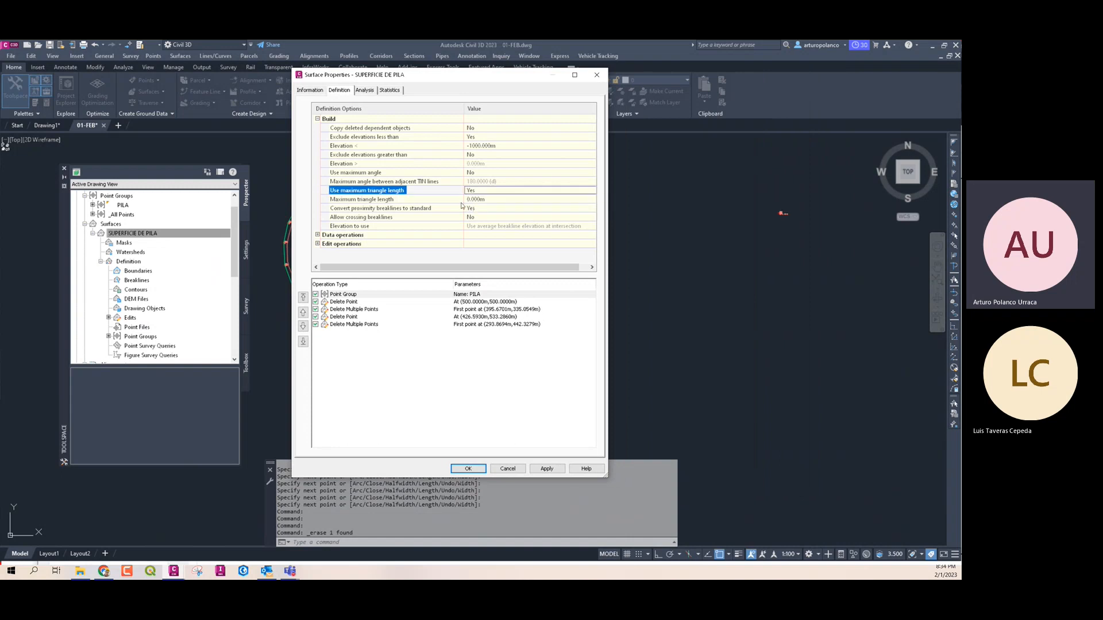
Set the maximum triangle length to 1 m, rebuild the surface and inspect the resulting triangulation
{"action": "left_click", "coordinate": [436, 199]}
{"action": "left_click_drag", "start_coordinate": [461, 81], "coordinate": [753, 78]}
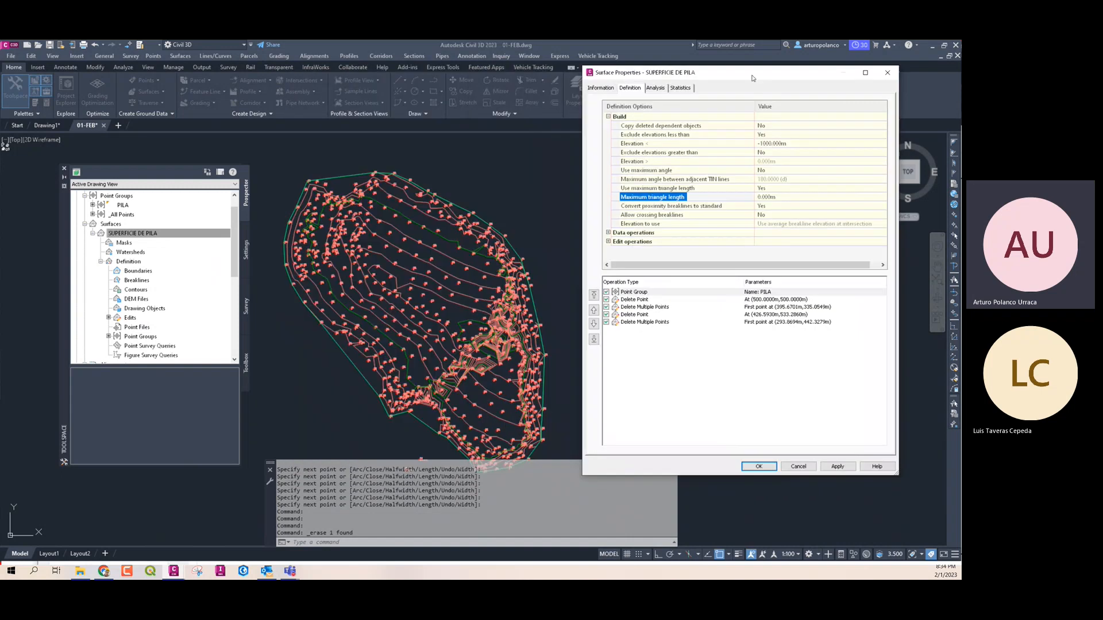
{"action": "left_click", "coordinate": [775, 198]}
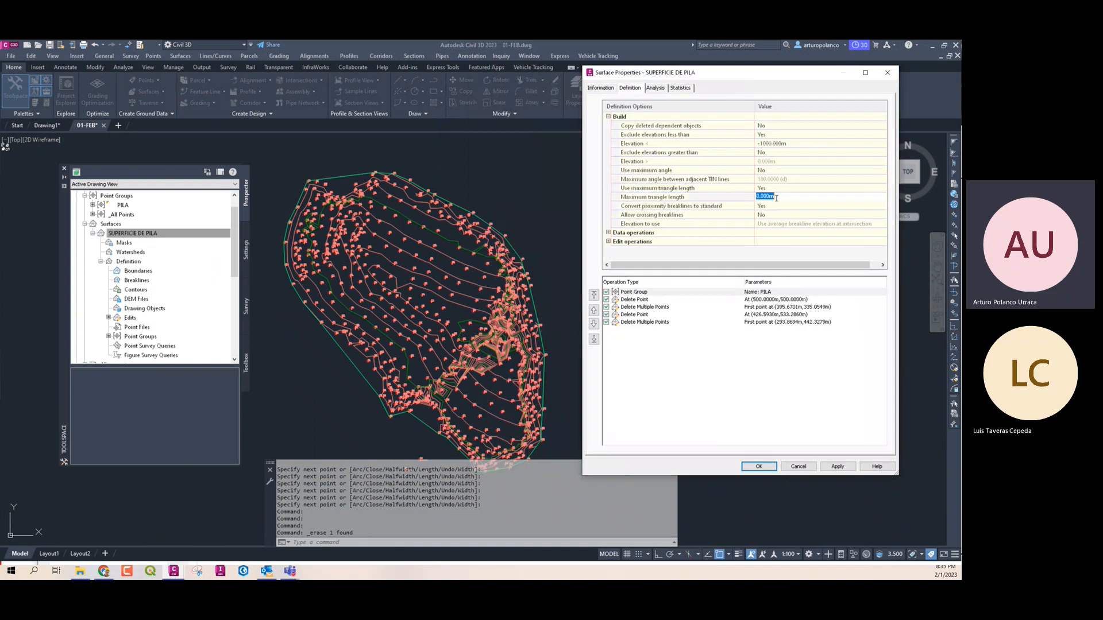
{"action": "type", "text": "1"}
{"action": "key", "text": "Return"}
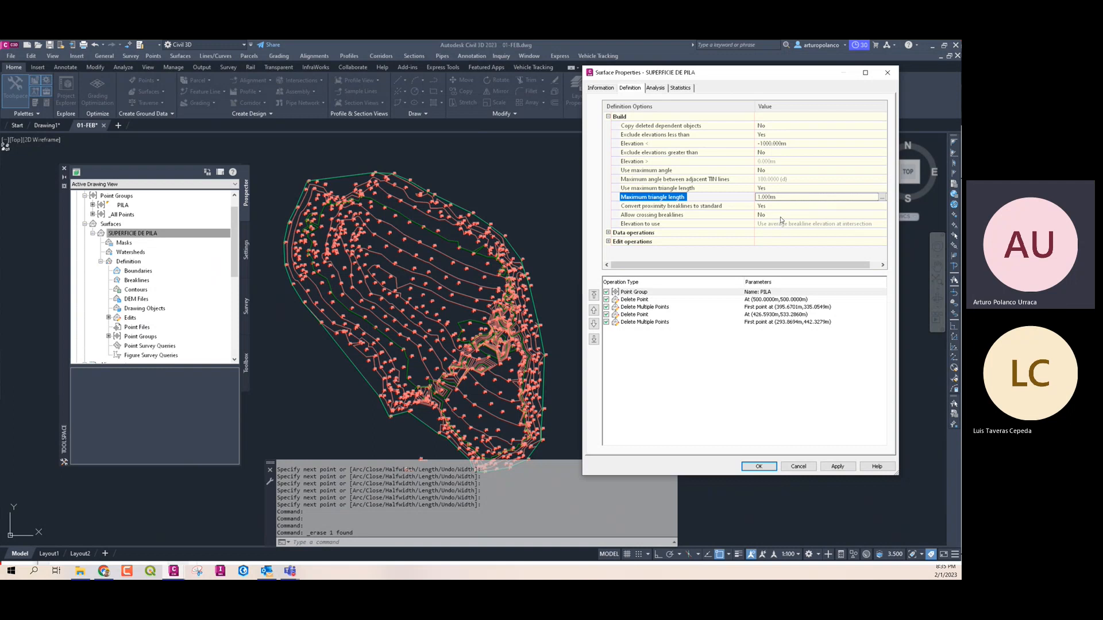
{"action": "left_click", "coordinate": [759, 465]}
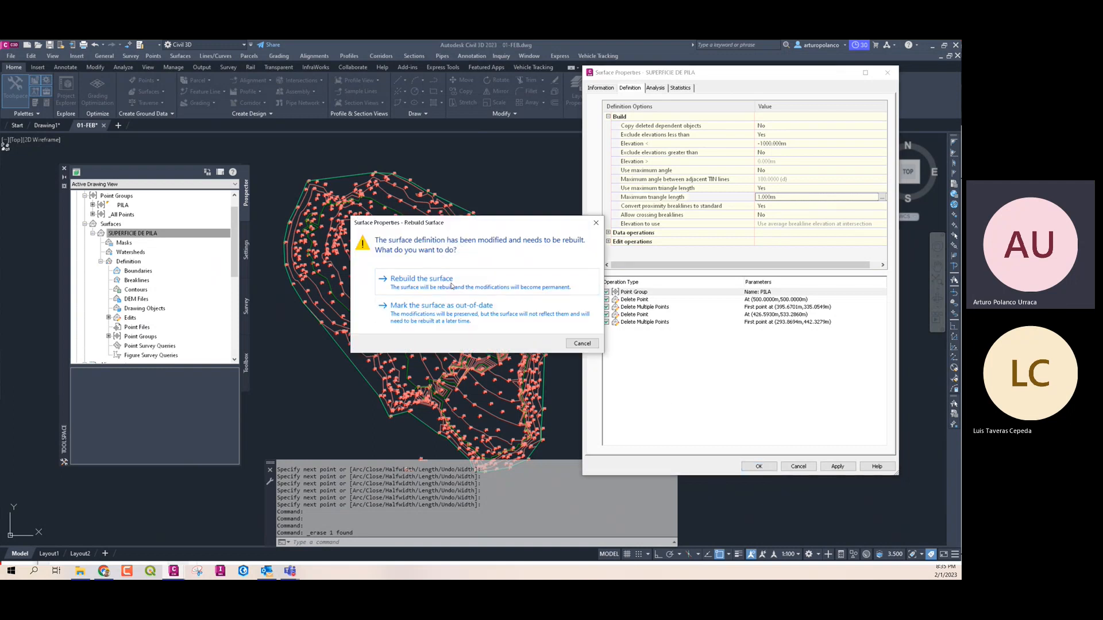
{"action": "left_click", "coordinate": [451, 284]}
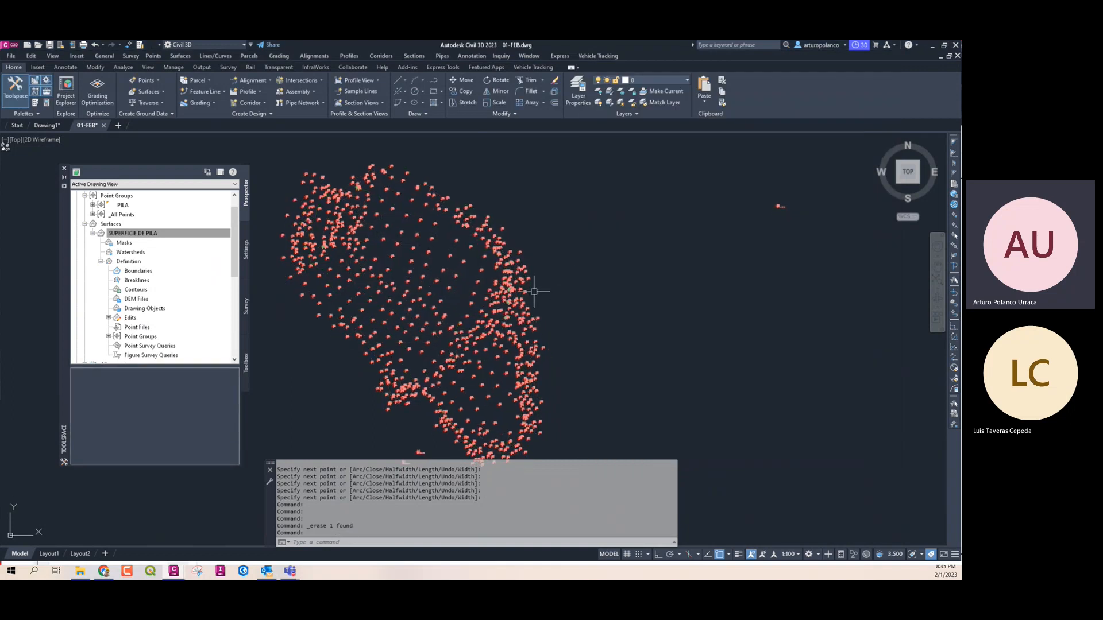
{"action": "scroll", "coordinate": [508, 296], "scroll_direction": "up", "scroll_amount": 5}
{"action": "scroll", "coordinate": [508, 296], "scroll_direction": "up", "scroll_amount": 6}
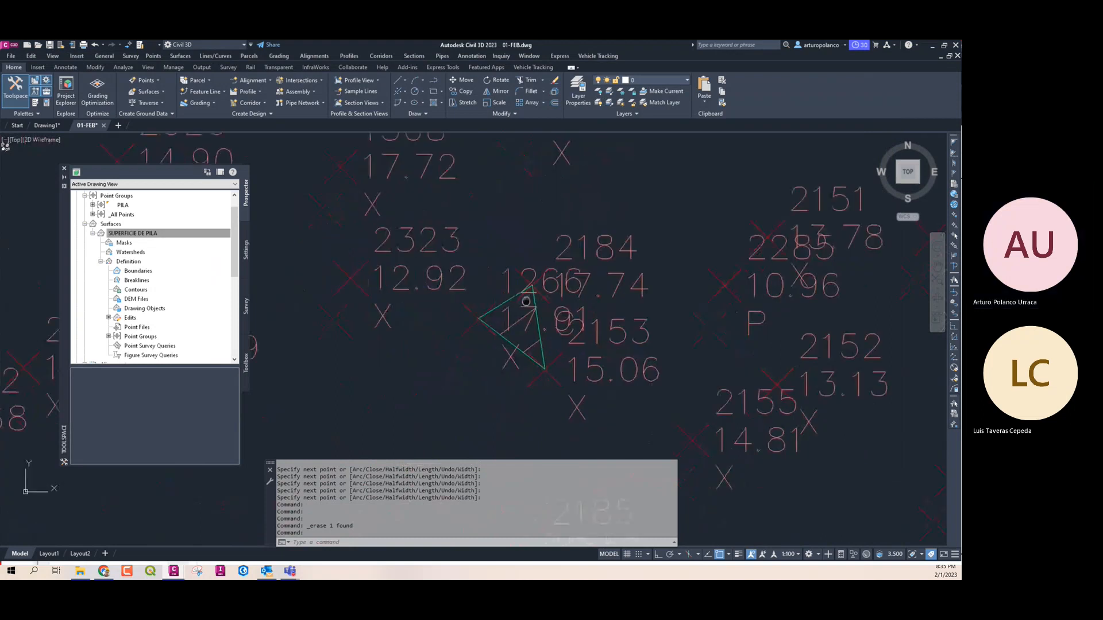
{"action": "scroll", "coordinate": [526, 336], "scroll_direction": "down", "scroll_amount": 10}
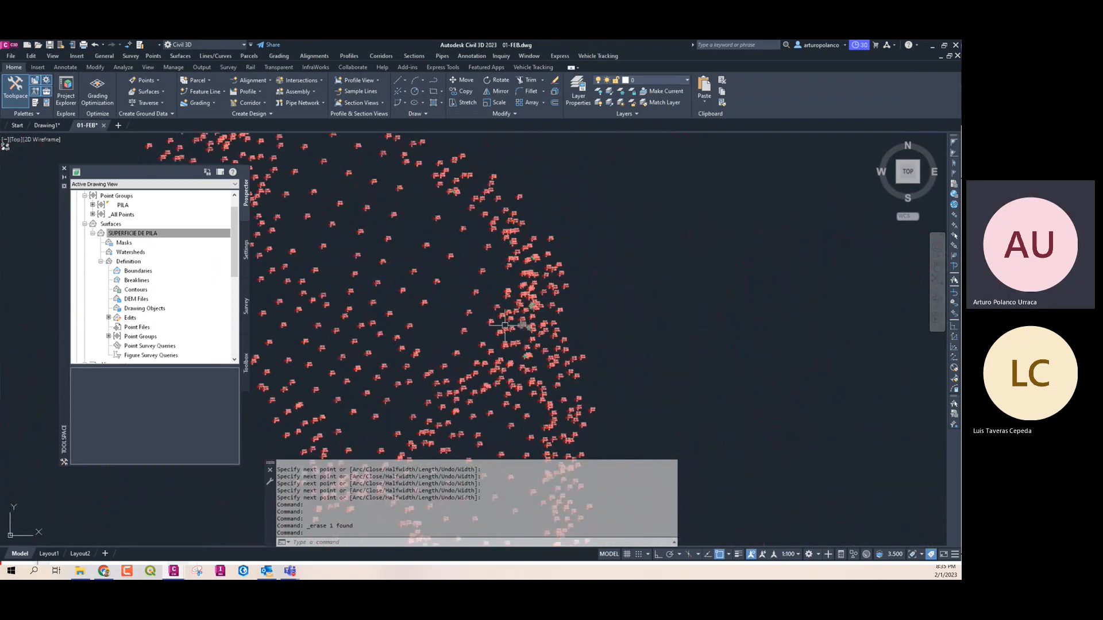
Reopen the surface's Build options, set the maximum triangle length to 5 m and rebuild the surface
{"action": "right_click", "coordinate": [201, 234]}
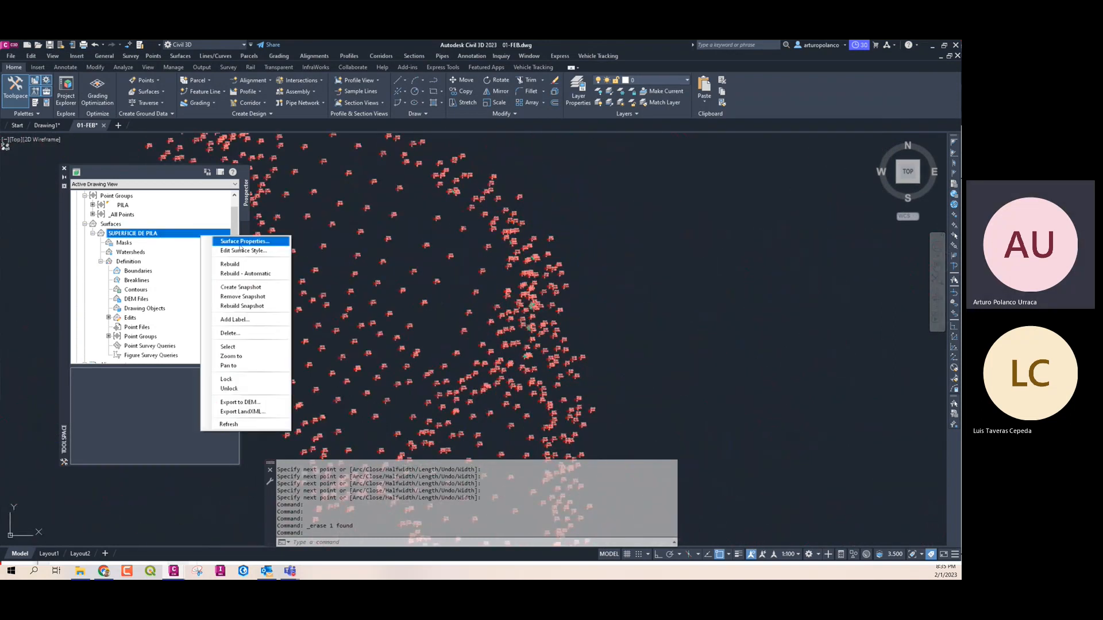
{"action": "left_click", "coordinate": [241, 242]}
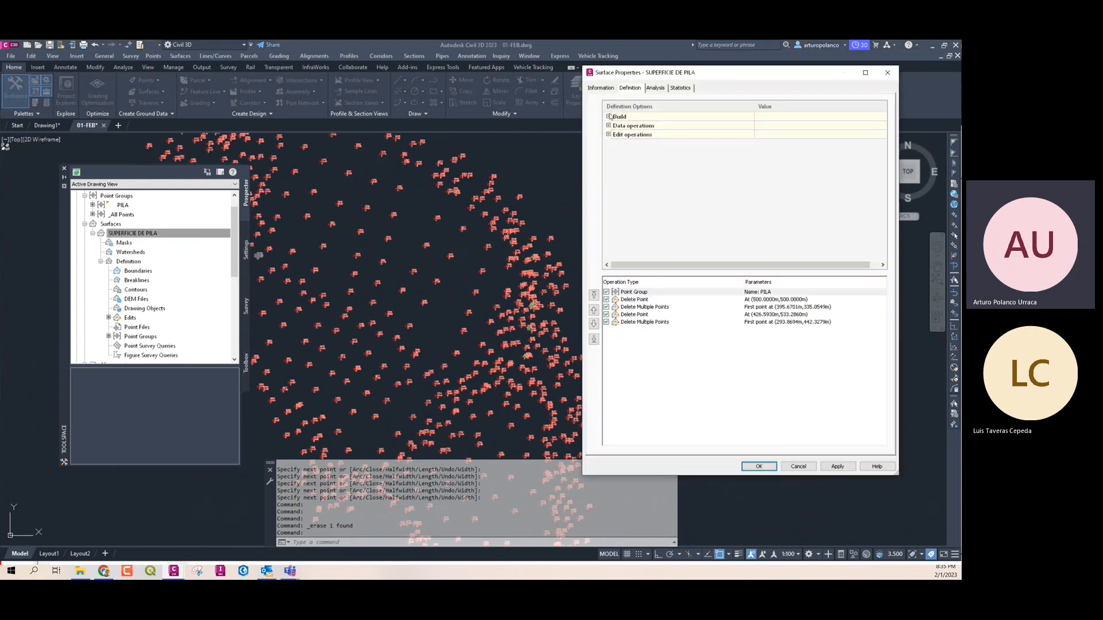
{"action": "left_click", "coordinate": [609, 117]}
{"action": "left_click", "coordinate": [775, 195]}
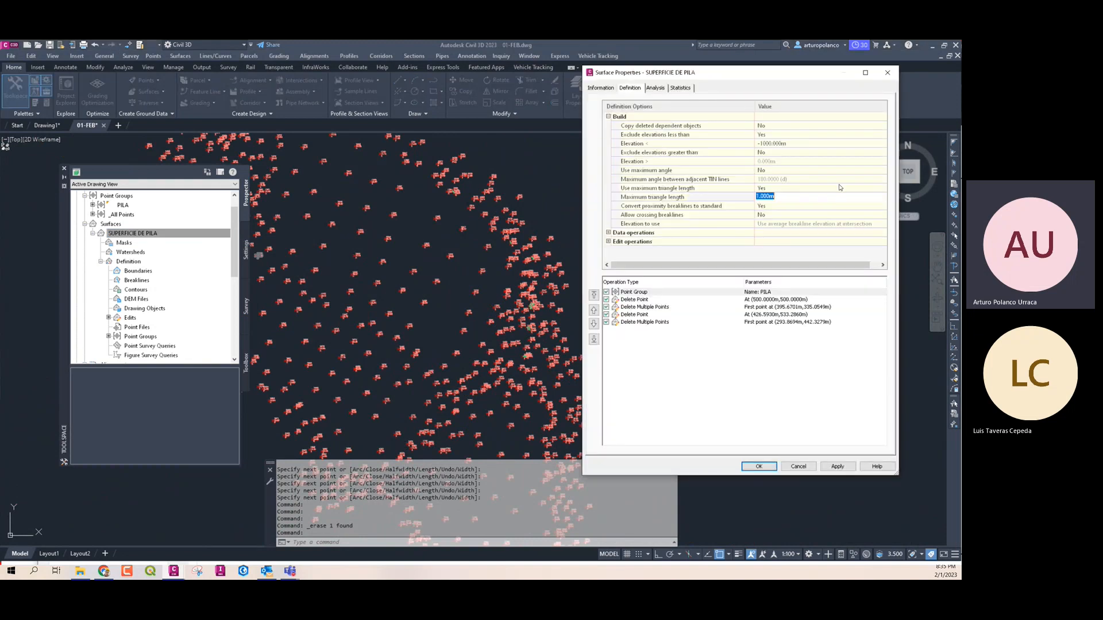
{"action": "type", "text": "5"}
{"action": "key", "text": "Return"}
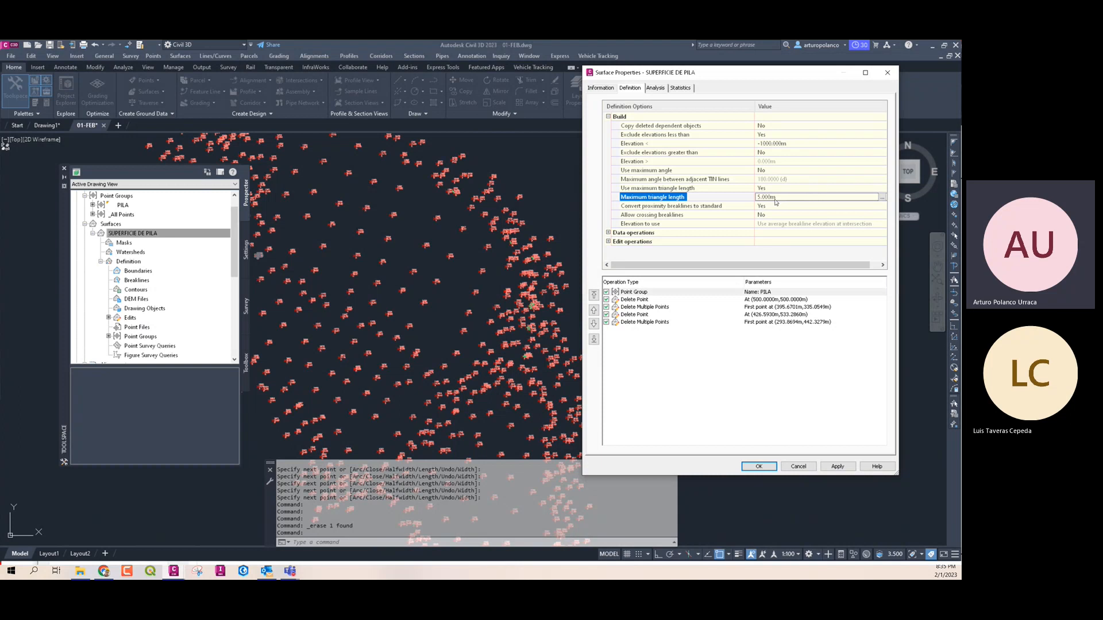
{"action": "left_click", "coordinate": [758, 466]}
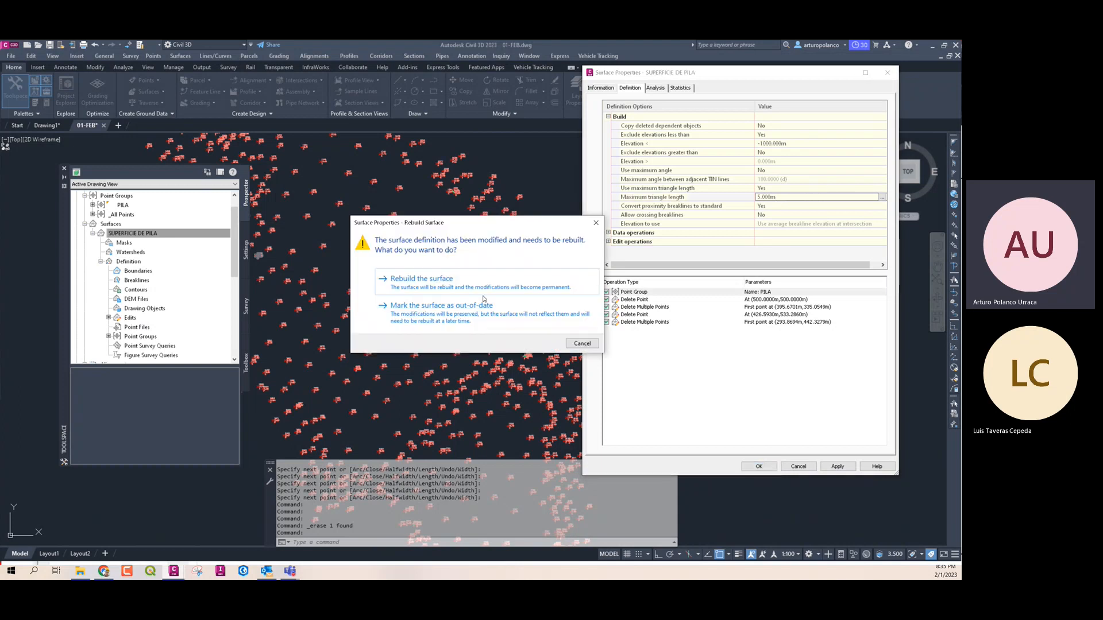
{"action": "left_click", "coordinate": [422, 279]}
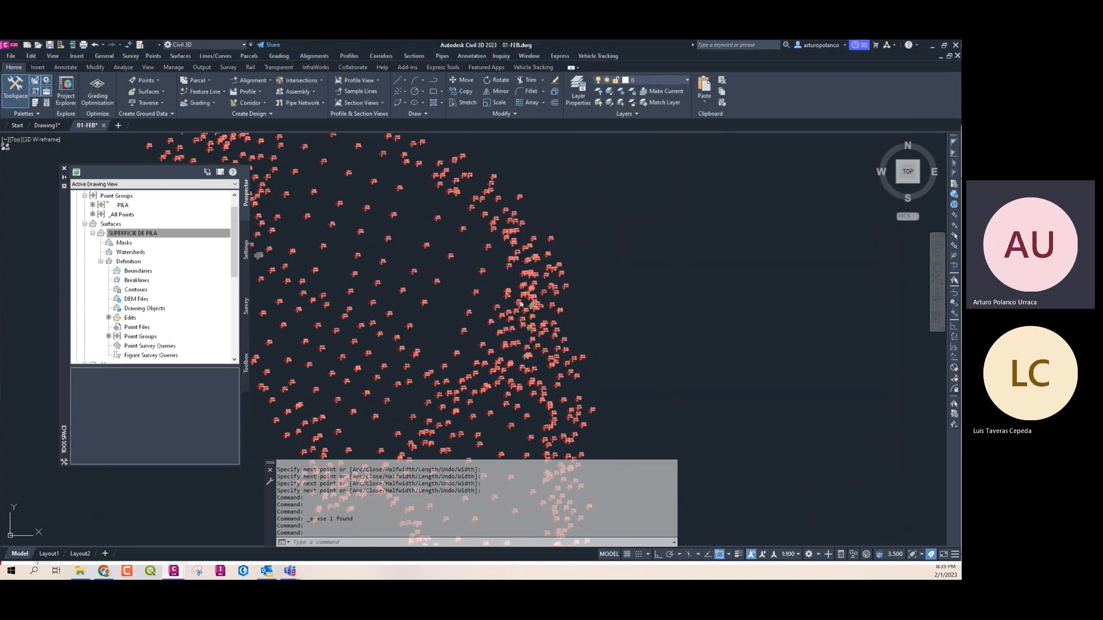
{"action": "scroll", "coordinate": [547, 304], "scroll_direction": "down", "scroll_amount": 3}
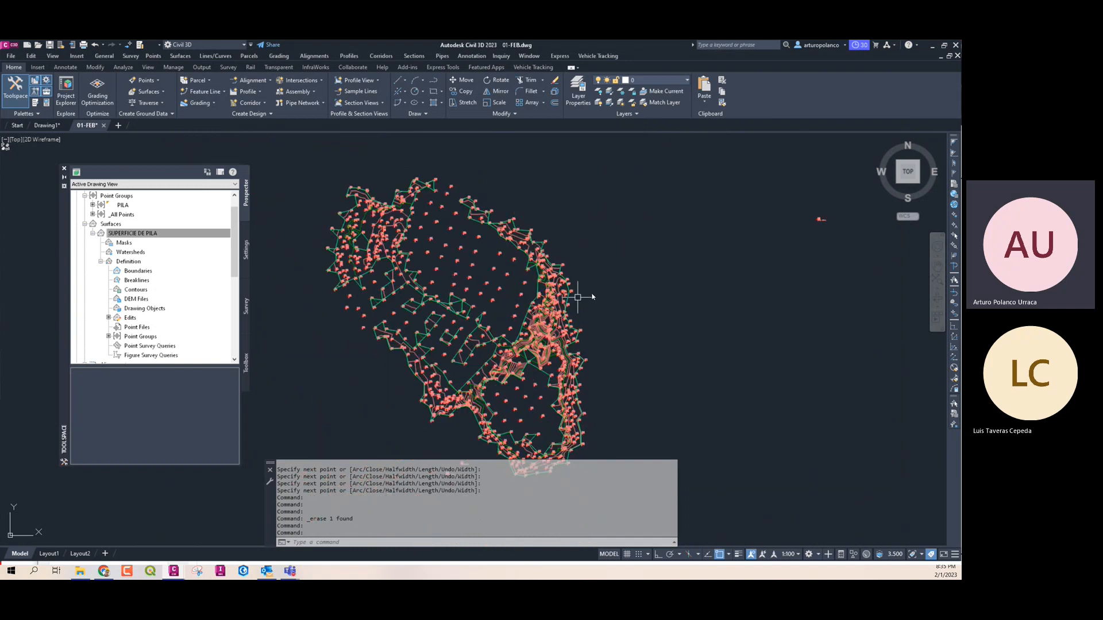
{"action": "middle_click_drag", "start_coordinate": [586, 271], "coordinate": [562, 278]}
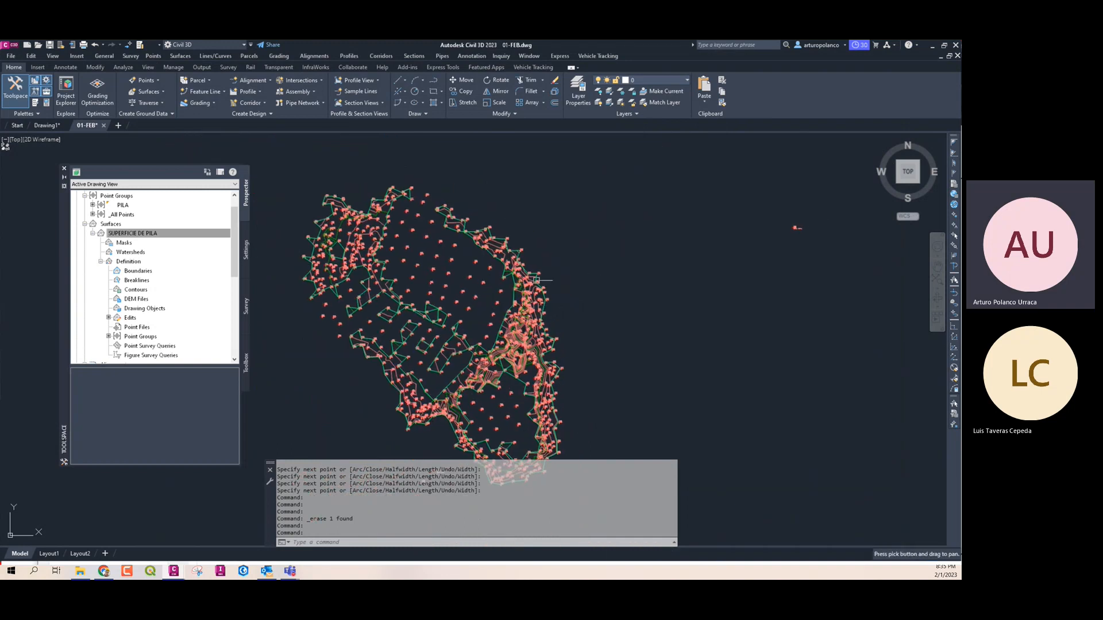
Change the surface's maximum triangle length to 10 m in its Build options, rebuild it and inspect the southern edge
{"action": "left_click", "coordinate": [184, 235]}
{"action": "right_click", "coordinate": [184, 235]}
{"action": "left_click", "coordinate": [226, 239]}
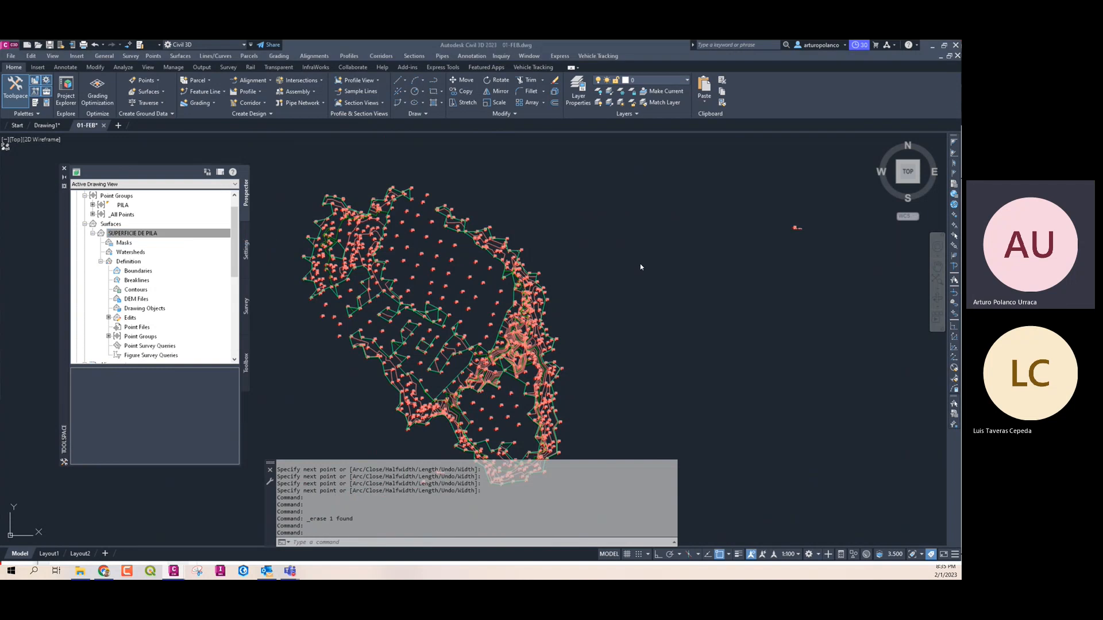
{"action": "left_click", "coordinate": [609, 117]}
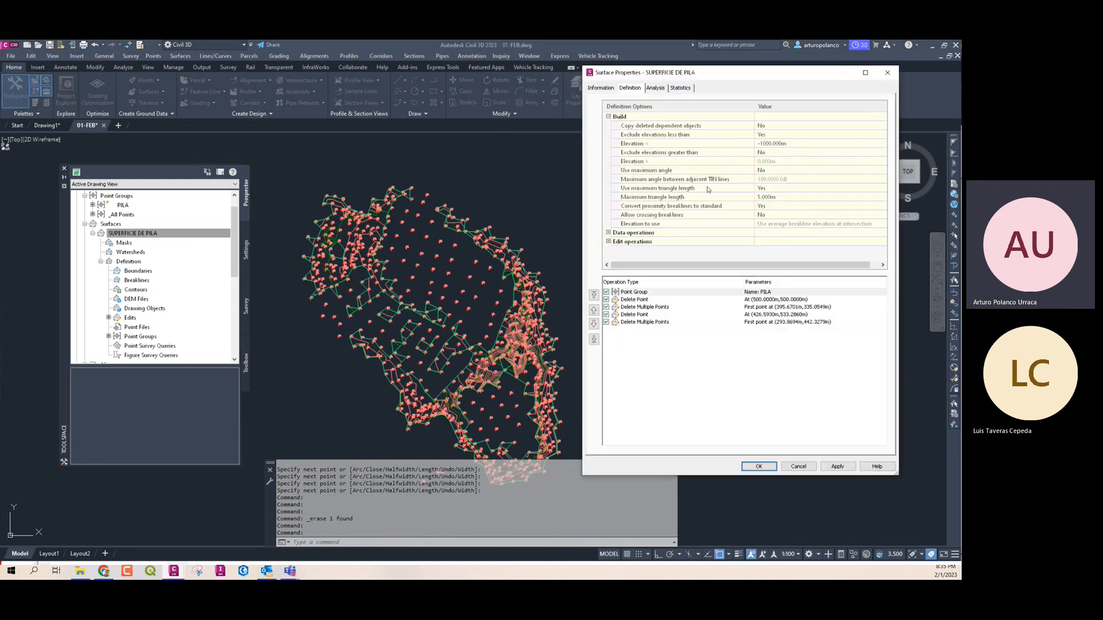
{"action": "left_click", "coordinate": [682, 199]}
{"action": "left_click", "coordinate": [784, 195]}
{"action": "type", "text": "10"}
{"action": "key", "text": "Return"}
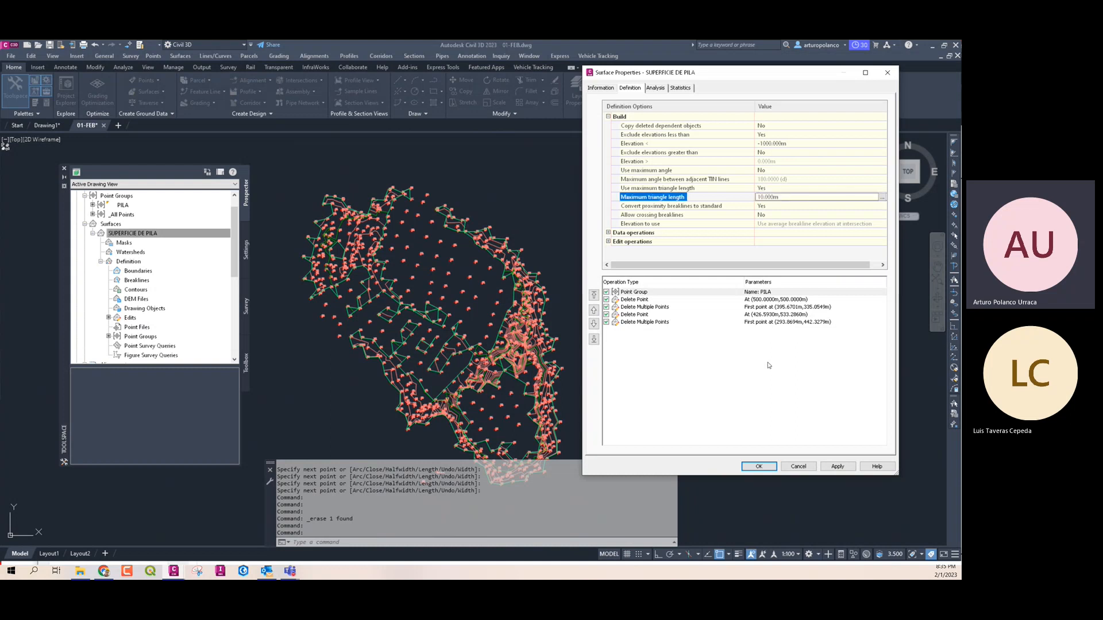
{"action": "left_click", "coordinate": [768, 468]}
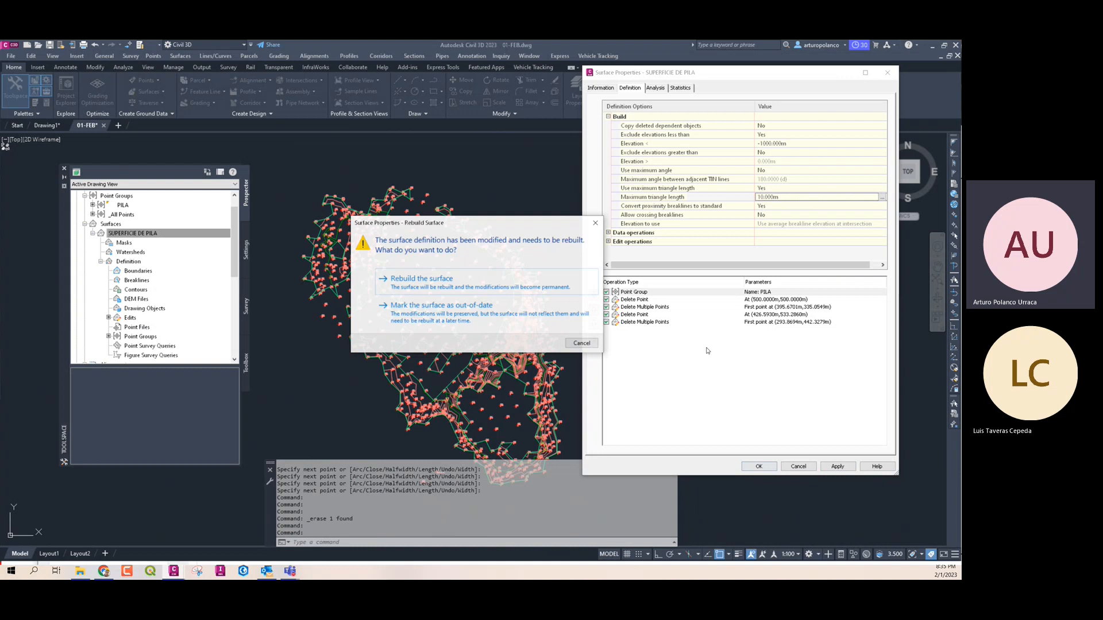
{"action": "left_click", "coordinate": [521, 293]}
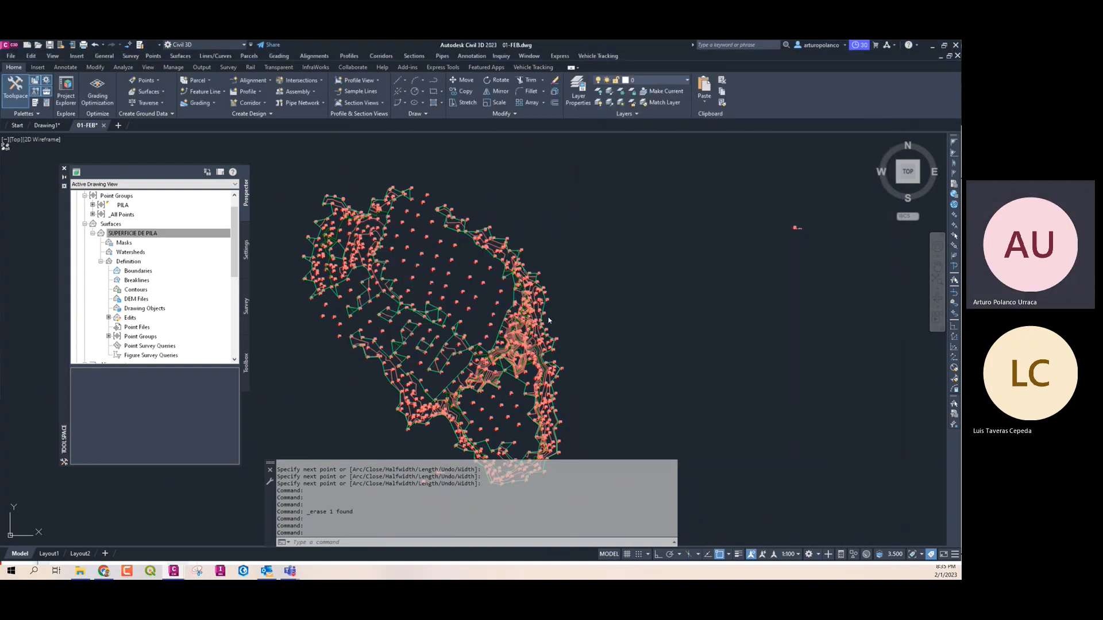
{"action": "middle_click_drag", "start_coordinate": [486, 425], "coordinate": [474, 364]}
{"action": "scroll", "coordinate": [475, 364], "scroll_direction": "up", "scroll_amount": 4}
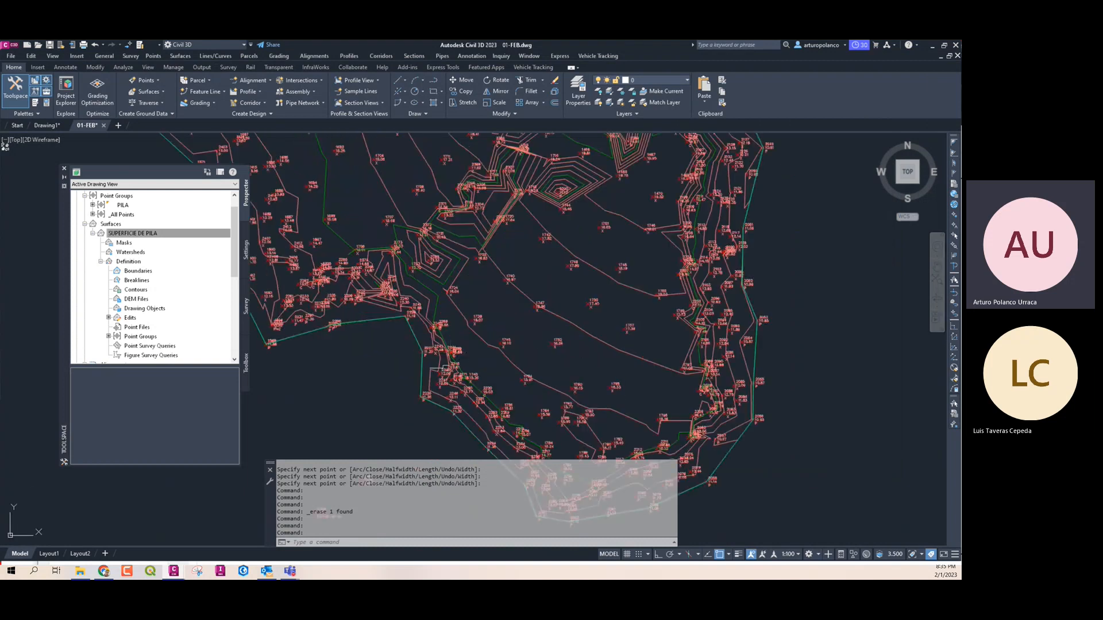
Measure across the polygonal gap inside the surface with an aligned dimension from point 1325 to point 1283, and erase the dimension
{"action": "scroll", "coordinate": [489, 270], "scroll_direction": "up", "scroll_amount": 5}
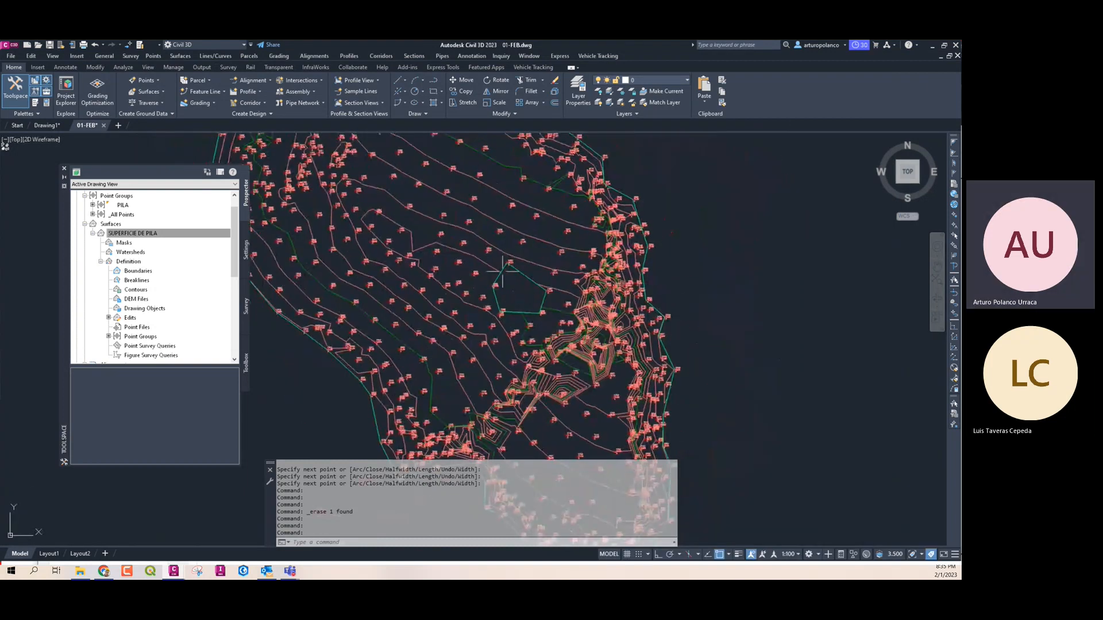
{"action": "middle_click_drag", "start_coordinate": [516, 290], "coordinate": [467, 290]}
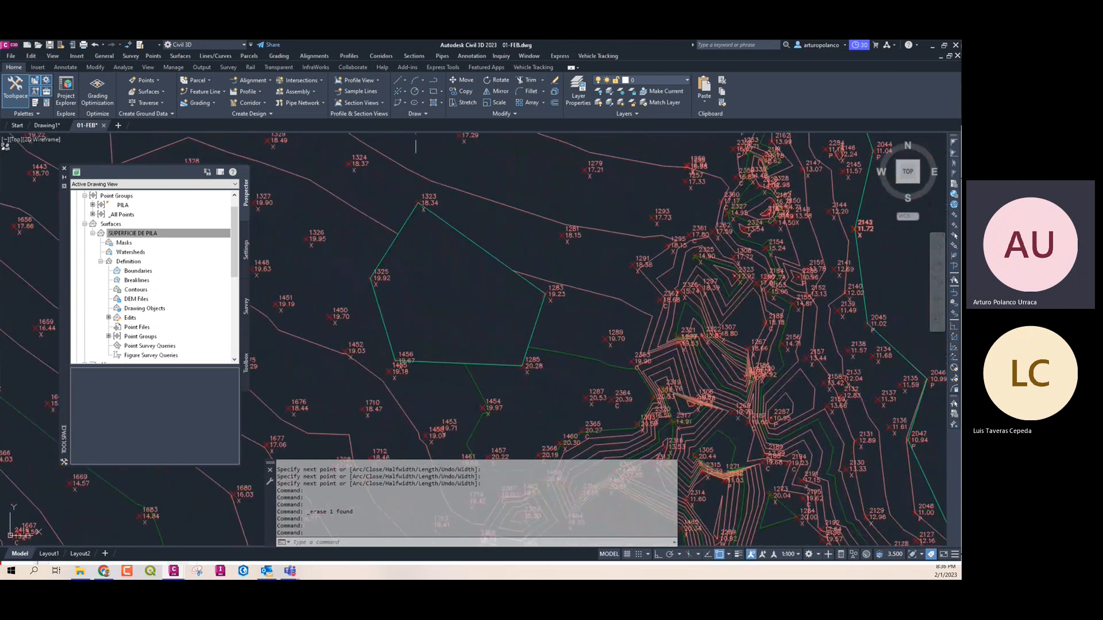
{"action": "left_click", "coordinate": [65, 67]}
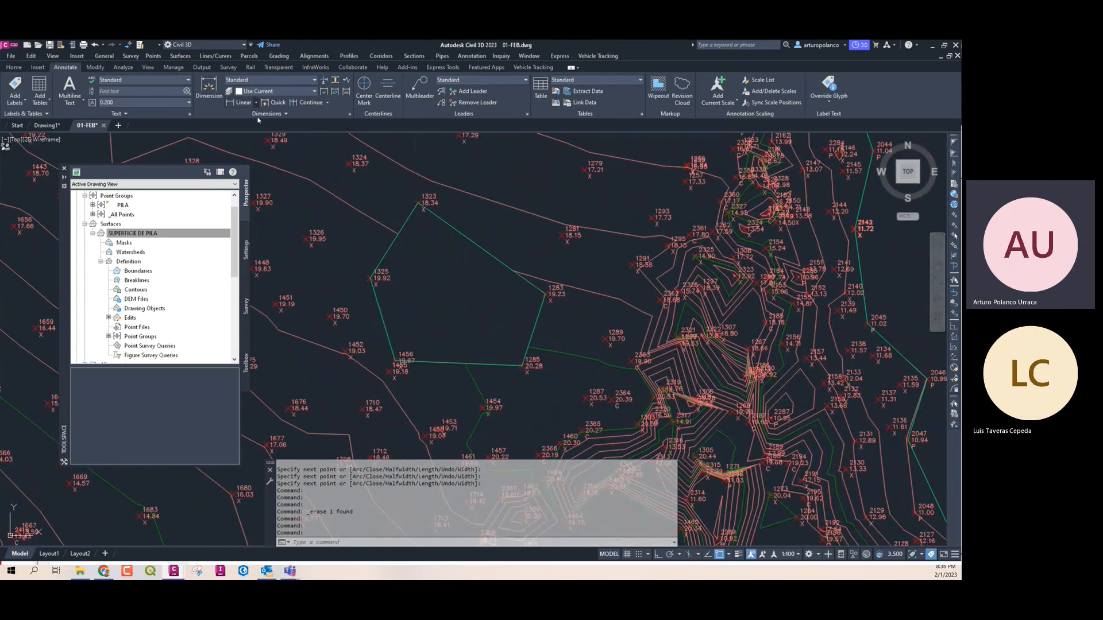
{"action": "left_click", "coordinate": [256, 102]}
{"action": "left_click", "coordinate": [253, 136]}
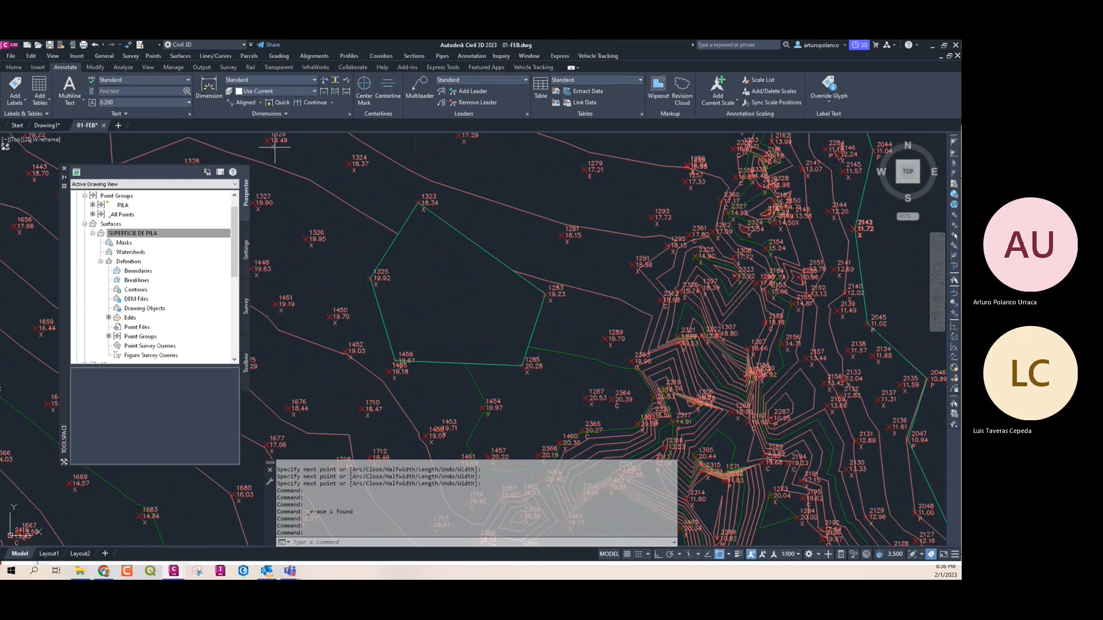
{"action": "left_click", "coordinate": [371, 278]}
{"action": "left_click", "coordinate": [544, 294]}
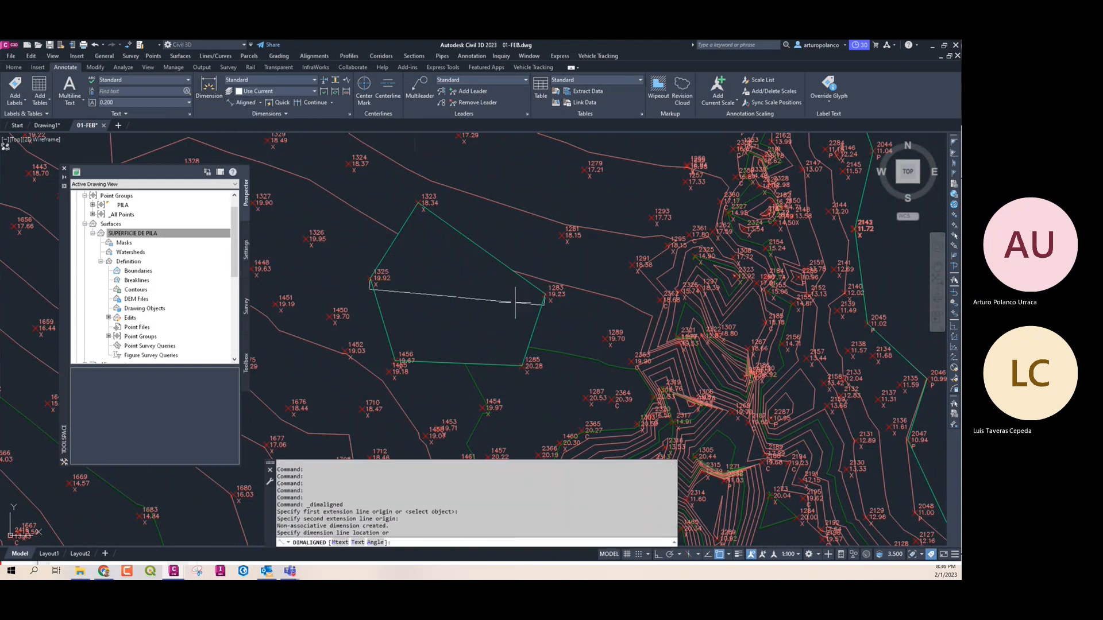
{"action": "scroll", "coordinate": [509, 304], "scroll_direction": "up", "scroll_amount": 8}
{"action": "left_click", "coordinate": [487, 331]}
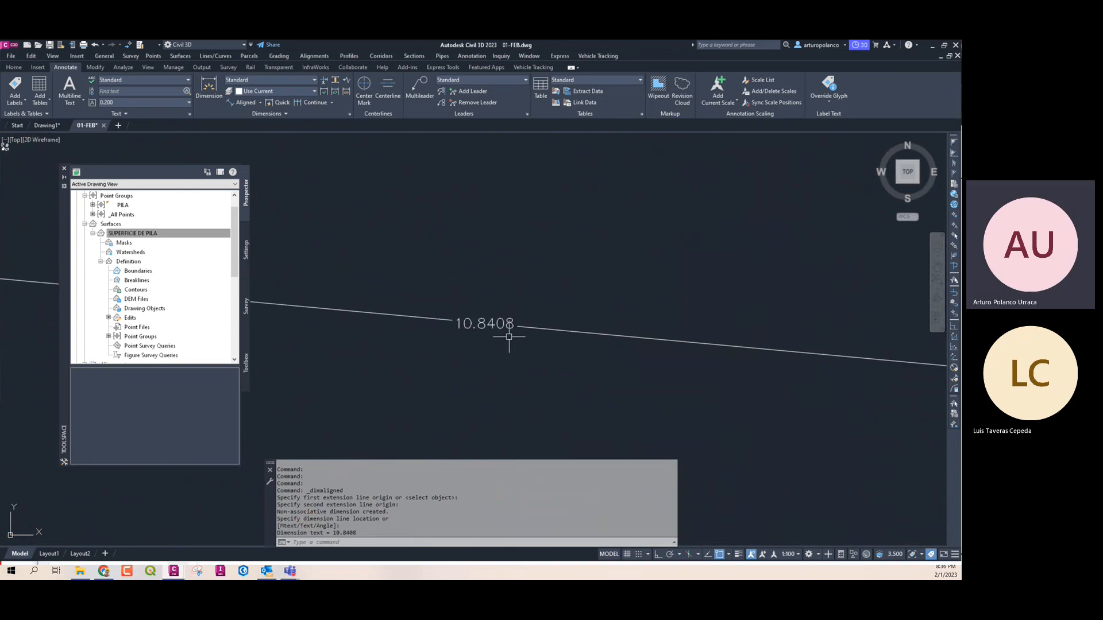
{"action": "scroll", "coordinate": [487, 327], "scroll_direction": "down", "scroll_amount": 8}
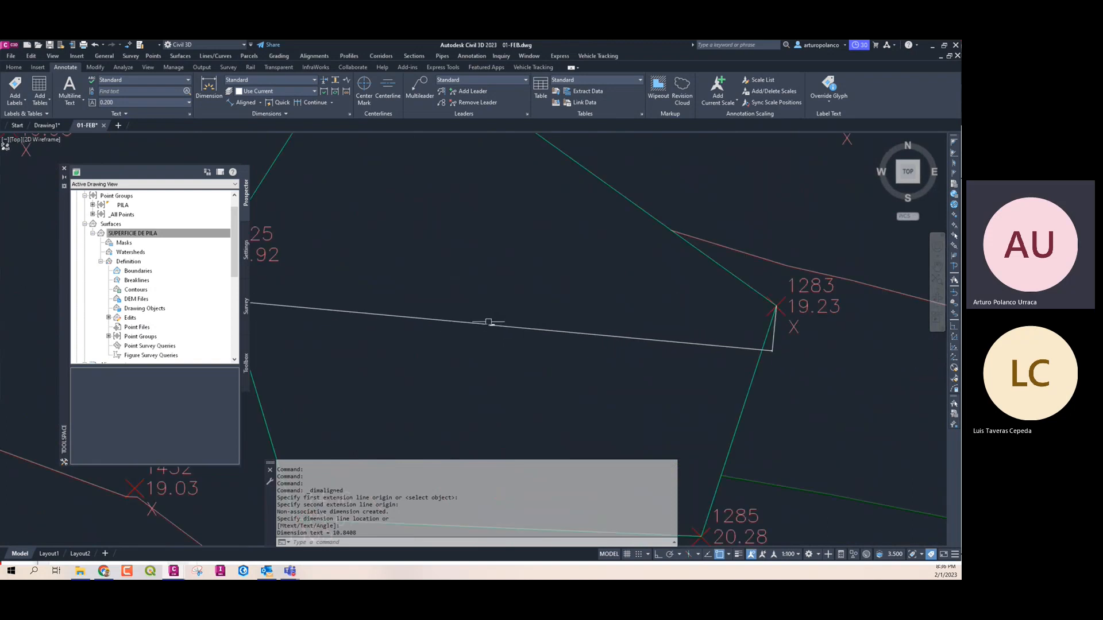
{"action": "scroll", "coordinate": [488, 320], "scroll_direction": "up", "scroll_amount": 5}
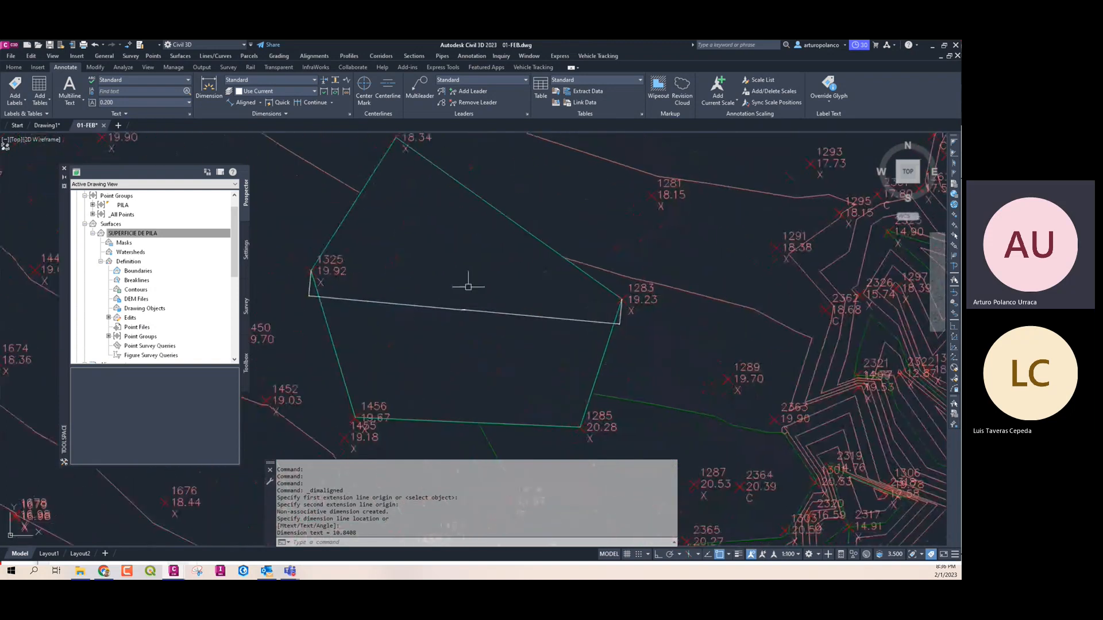
{"action": "left_click", "coordinate": [466, 297]}
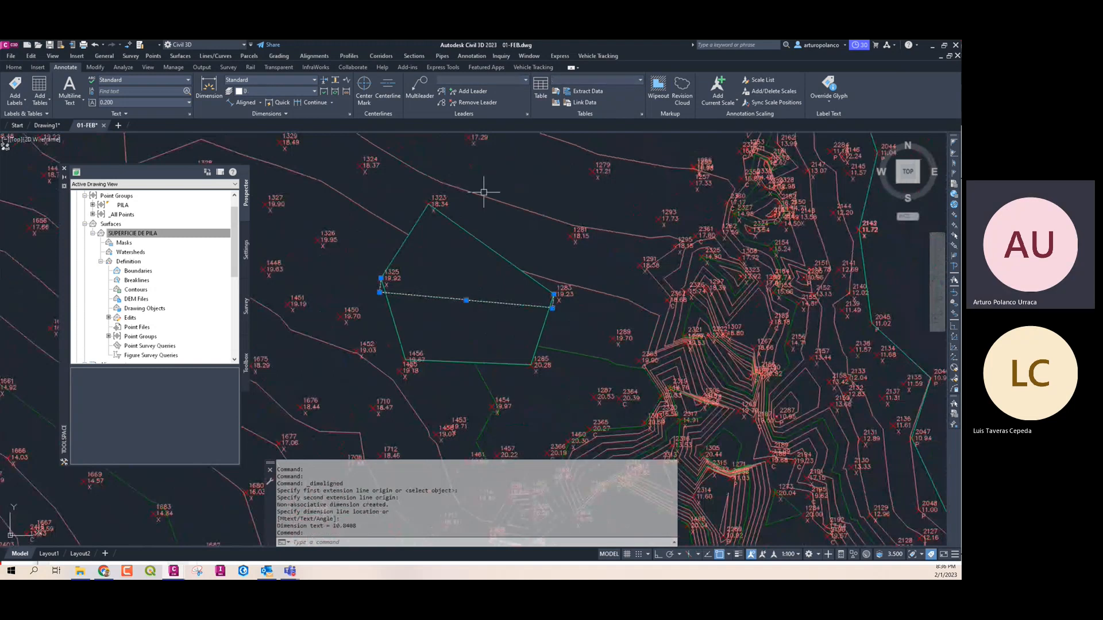
{"action": "key", "text": "Delete"}
Set the maximum triangle length of SUPERFICIE DE PILA to 12 m in its Build options, rebuild the surface and inspect its full extent
{"action": "left_click", "coordinate": [191, 232]}
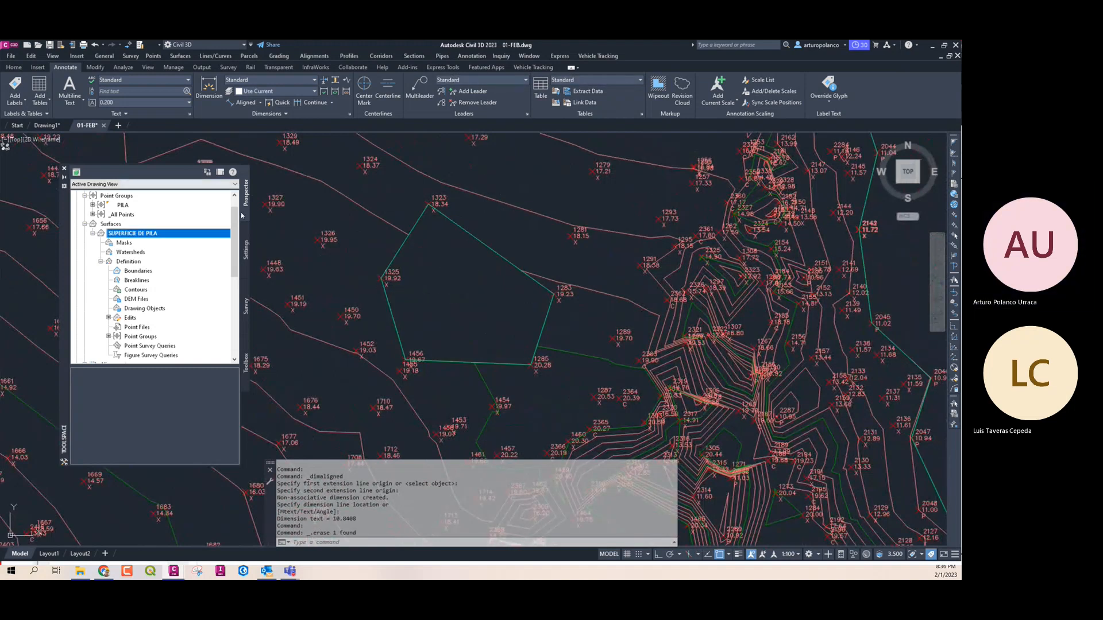
{"action": "right_click", "coordinate": [190, 232]}
{"action": "left_click", "coordinate": [235, 238]}
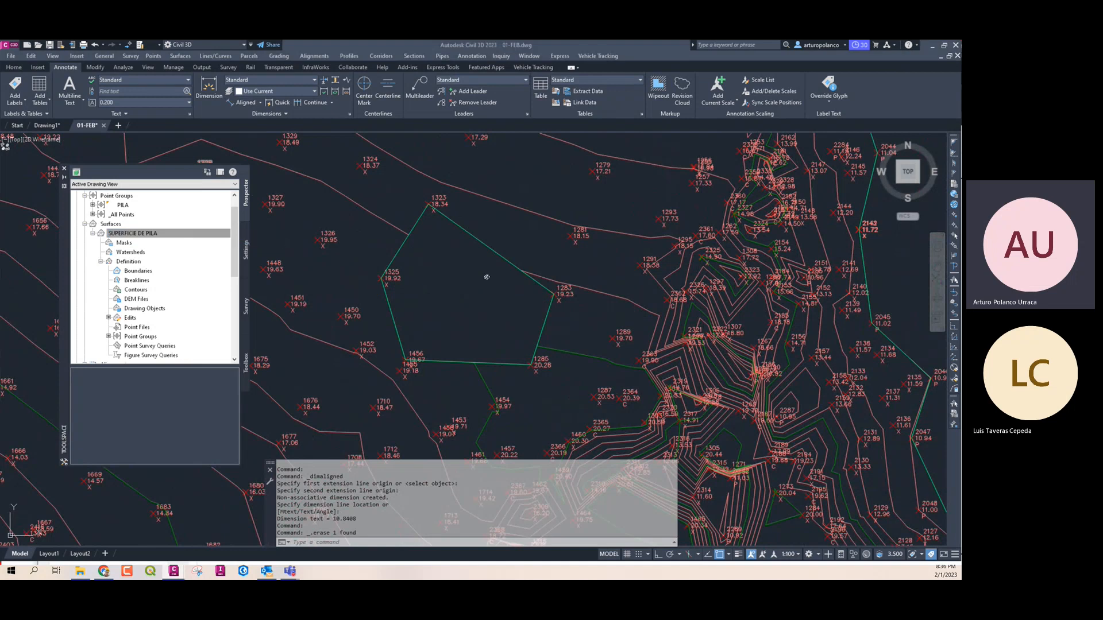
{"action": "left_click", "coordinate": [609, 118]}
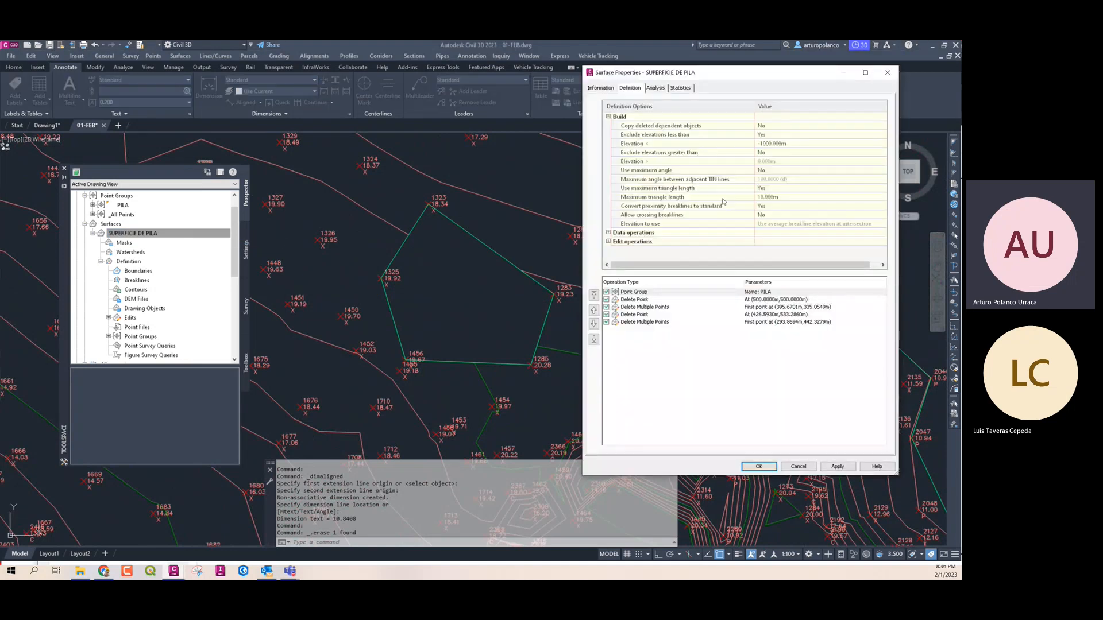
{"action": "left_click", "coordinate": [784, 199]}
{"action": "type", "text": "15"}
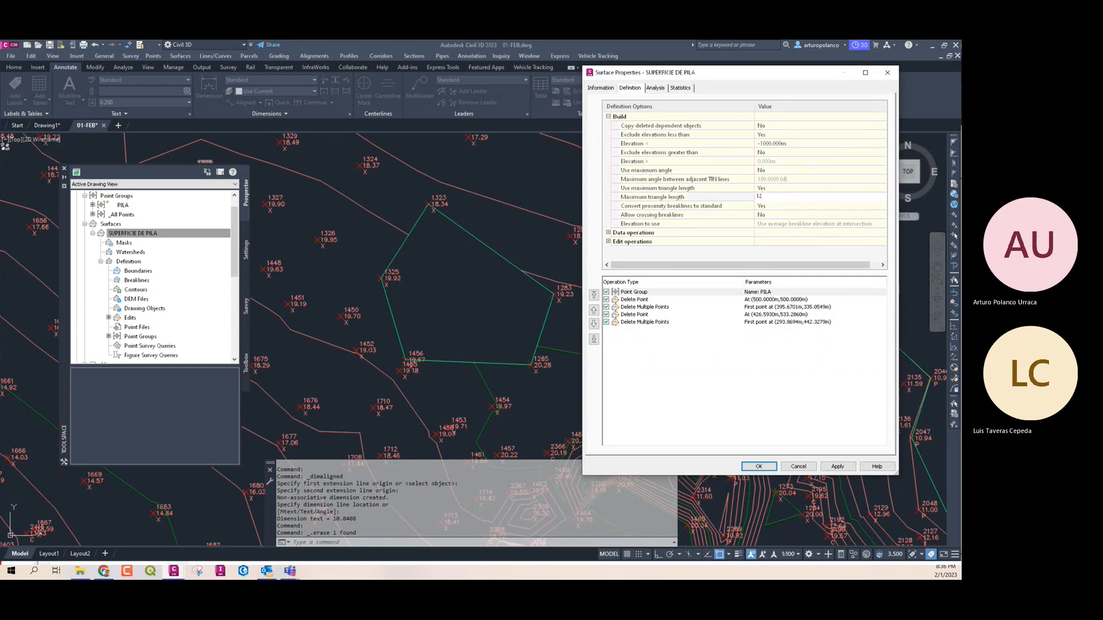
{"action": "key", "text": "Return"}
{"action": "left_click", "coordinate": [758, 466]}
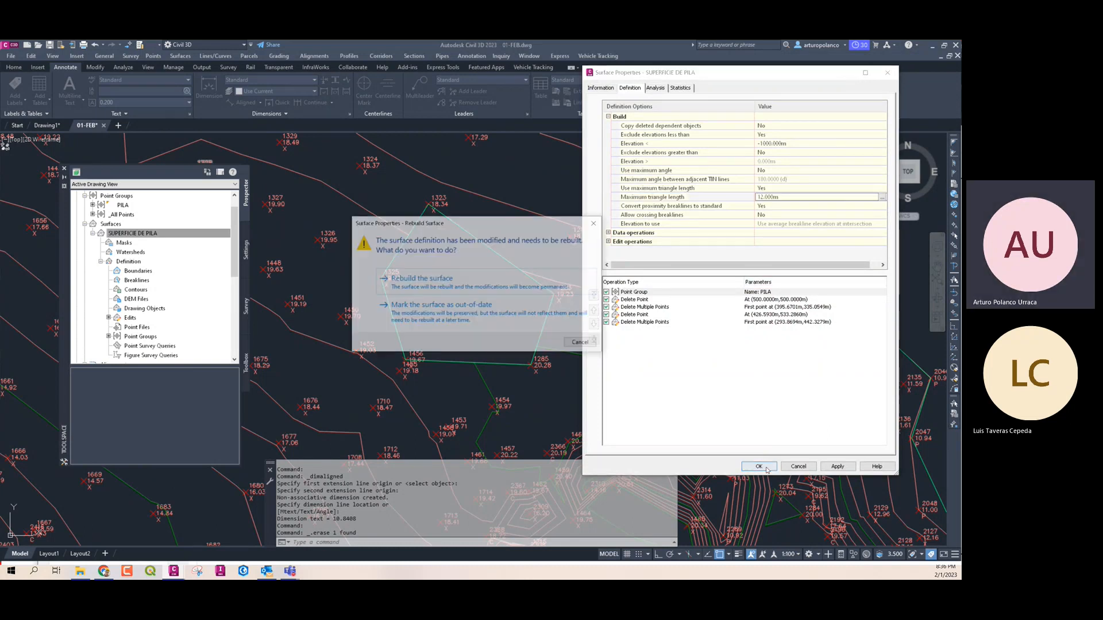
{"action": "left_click", "coordinate": [546, 290]}
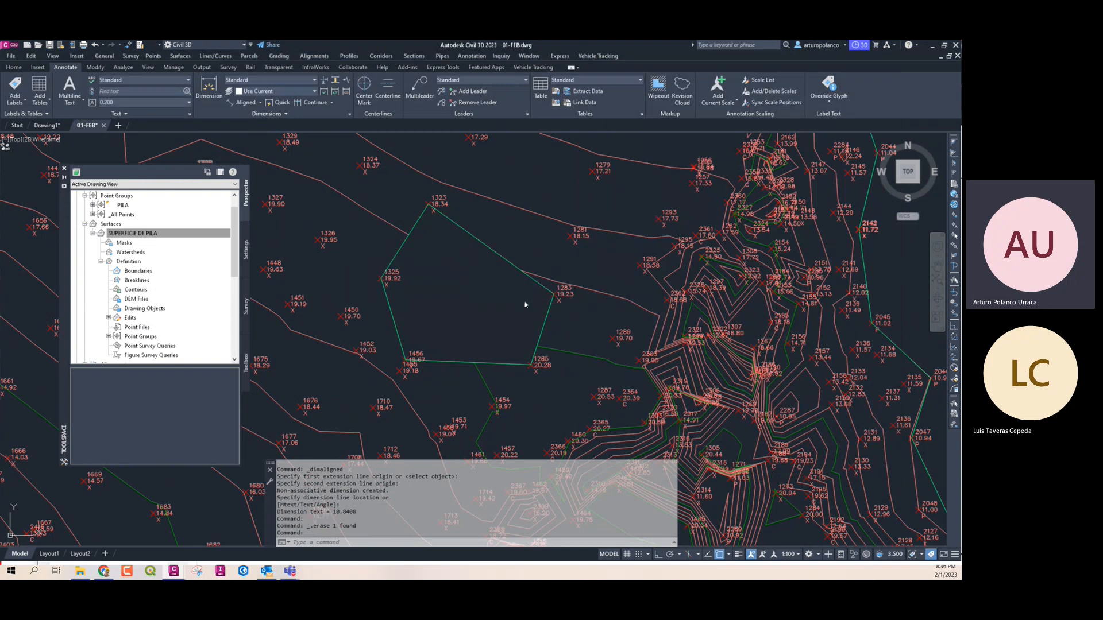
{"action": "scroll", "coordinate": [524, 305], "scroll_direction": "down", "scroll_amount": 10}
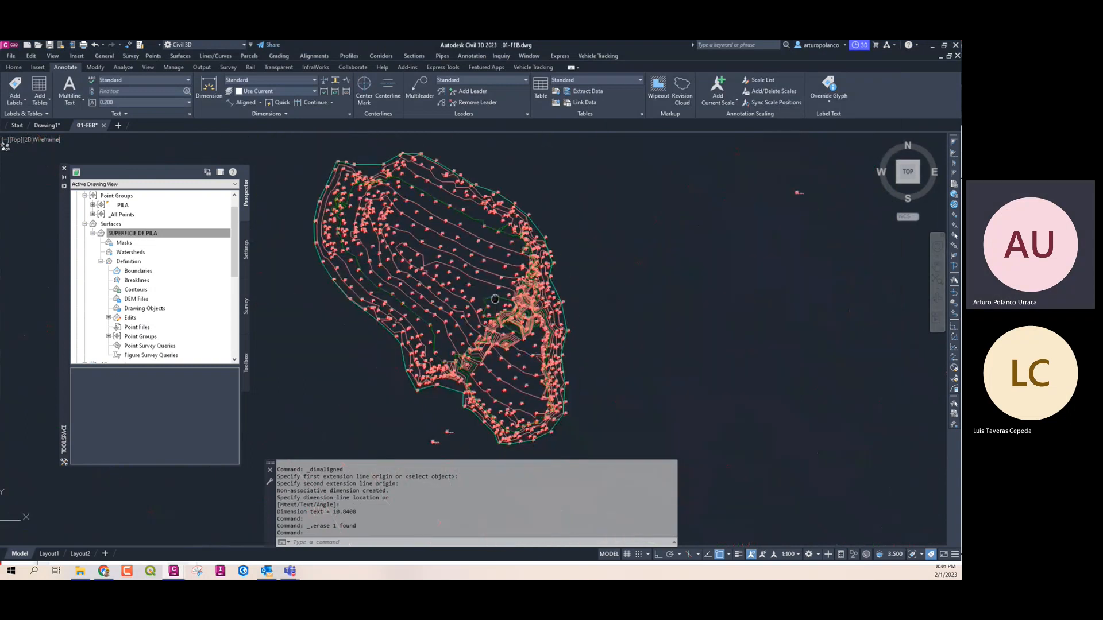
{"action": "middle_click_drag", "start_coordinate": [494, 299], "coordinate": [489, 283]}
{"action": "mouse_move", "coordinate": [509, 351]}
{"action": "middle_mouse_down"}
{"action": "mouse_move", "coordinate": [428, 301]}
{"action": "mouse_move", "coordinate": [470, 375]}
{"action": "middle_mouse_up"}
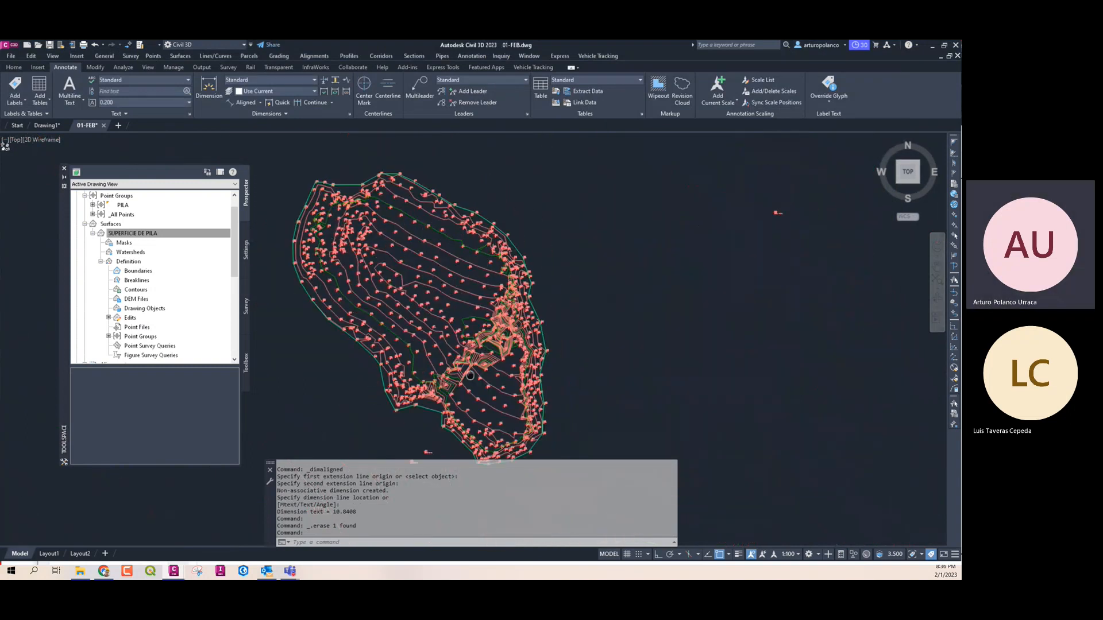
{"action": "middle_click_drag", "start_coordinate": [330, 232], "coordinate": [351, 269]}
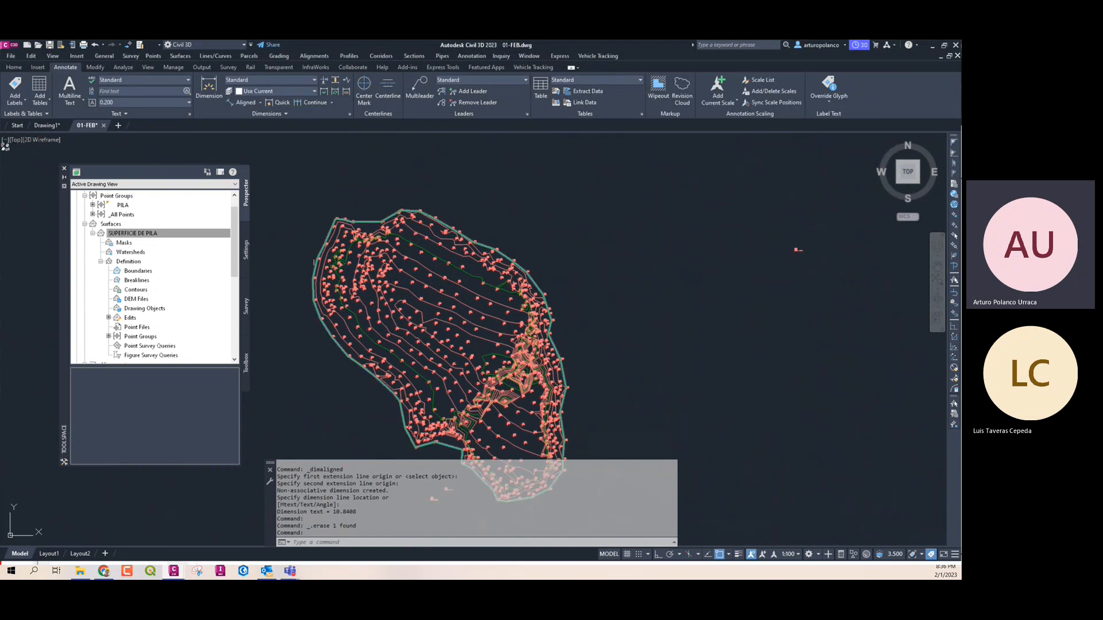
Set both the point style and the point label style of the PILA point group to <none>
{"action": "left_click", "coordinate": [93, 233]}
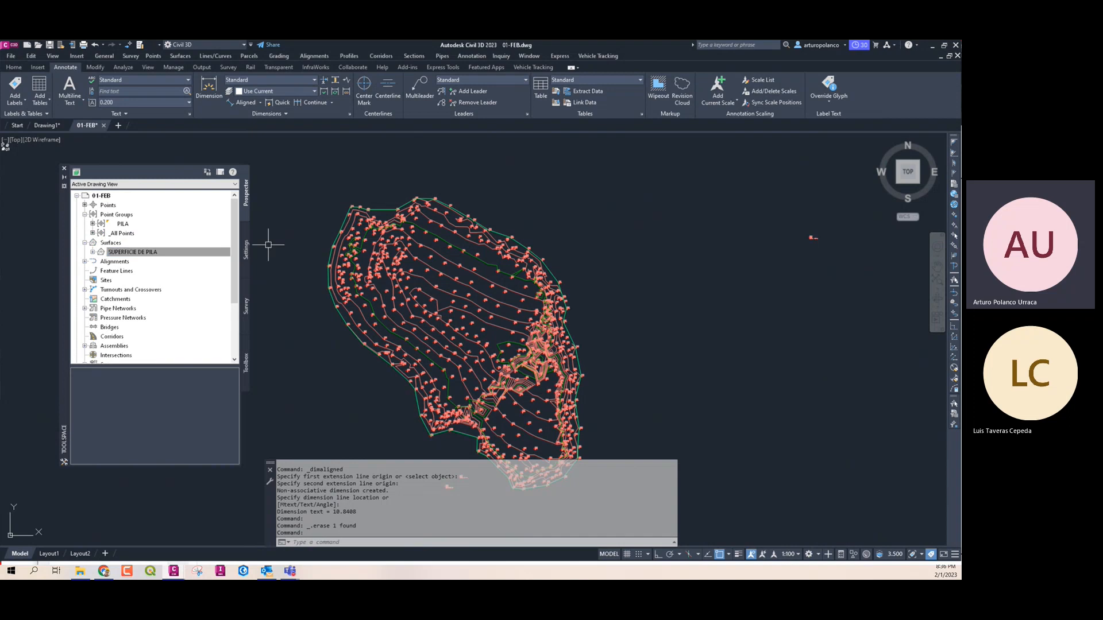
{"action": "right_click", "coordinate": [132, 226]}
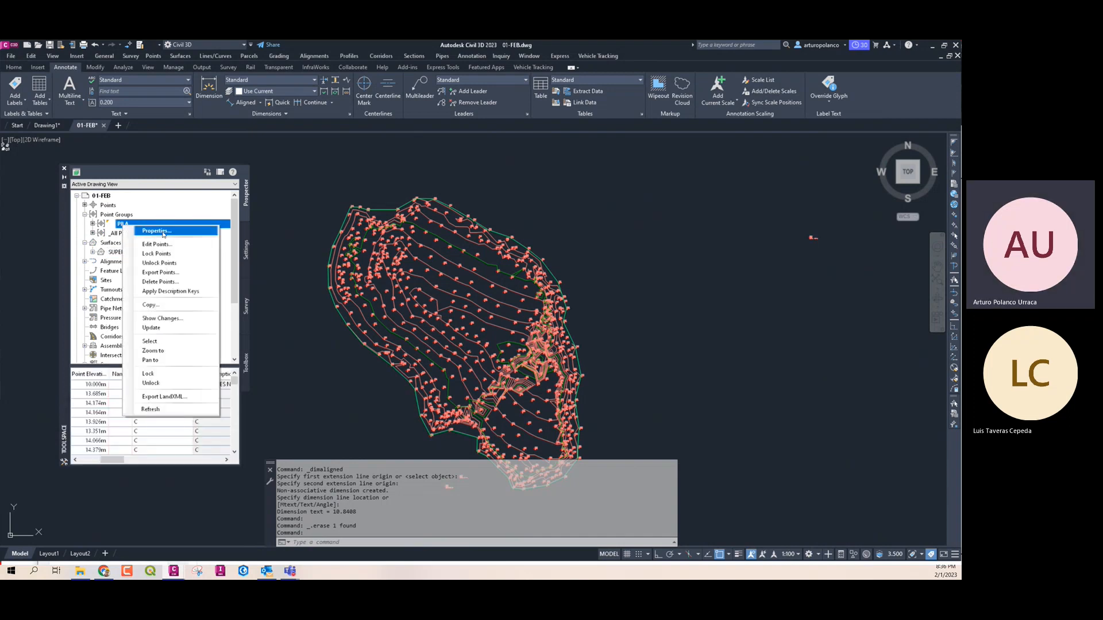
{"action": "left_click", "coordinate": [156, 231]}
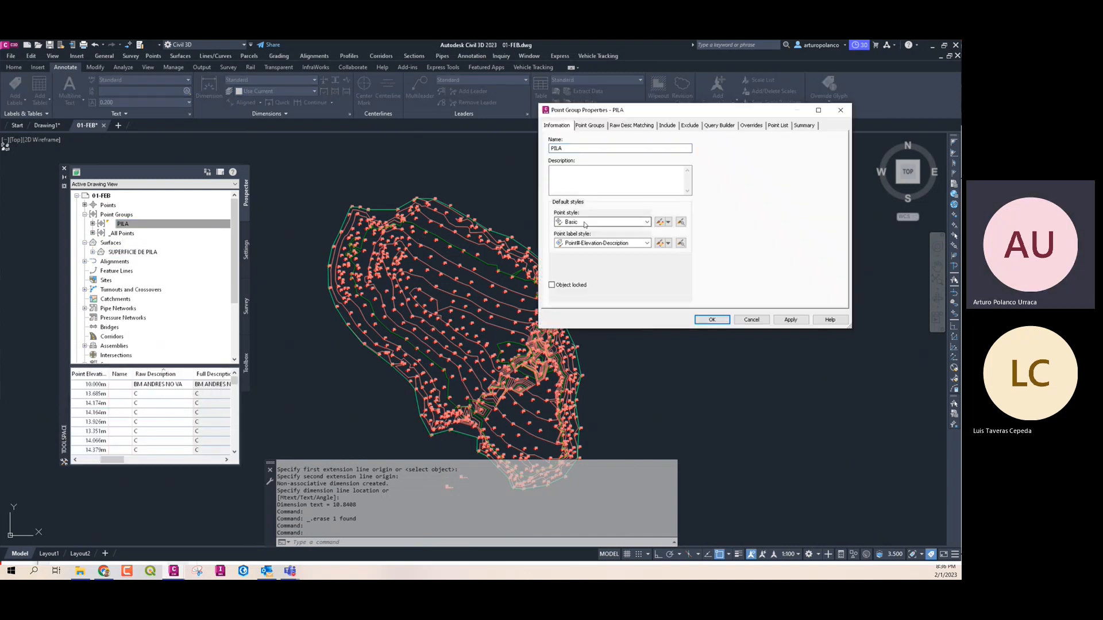
{"action": "left_click", "coordinate": [597, 222]}
{"action": "left_click", "coordinate": [584, 231]}
{"action": "left_click", "coordinate": [601, 242]}
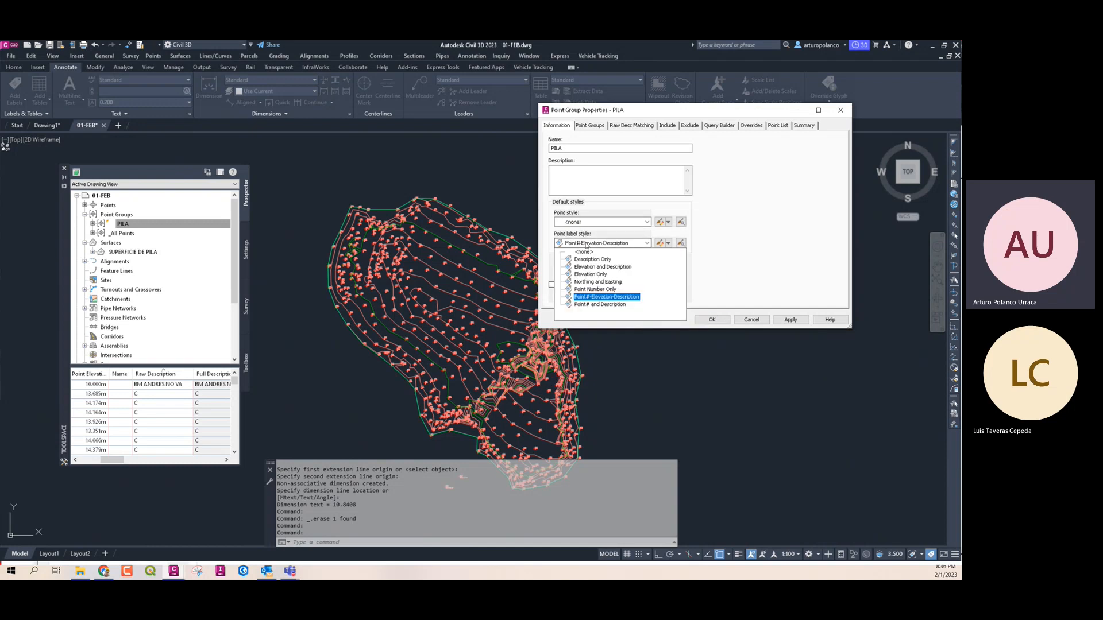
{"action": "left_click", "coordinate": [590, 251]}
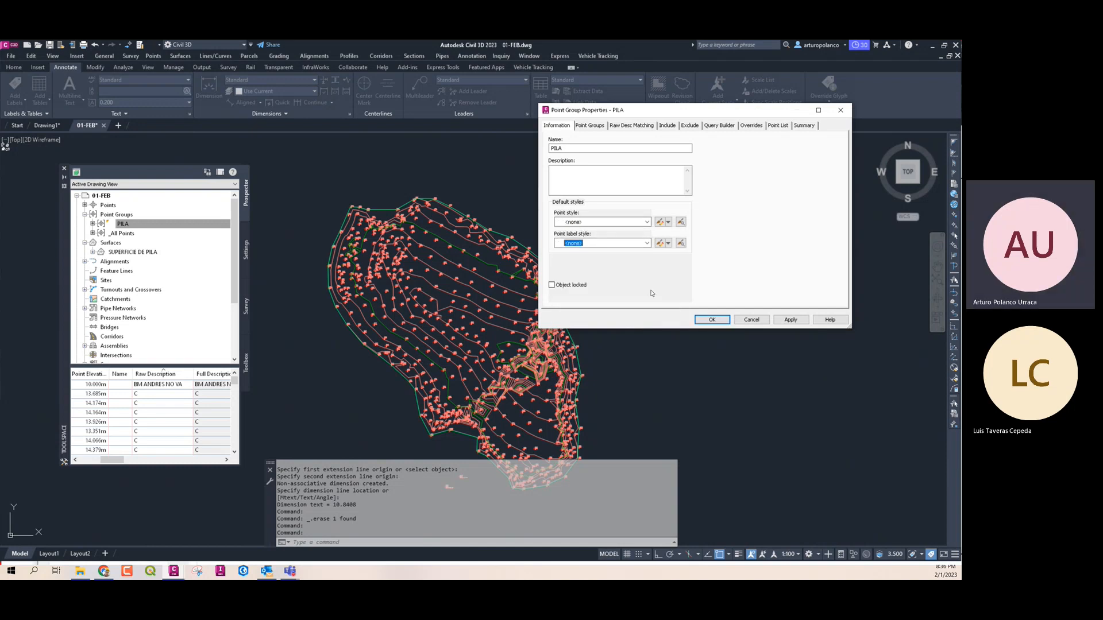
{"action": "left_click", "coordinate": [707, 321]}
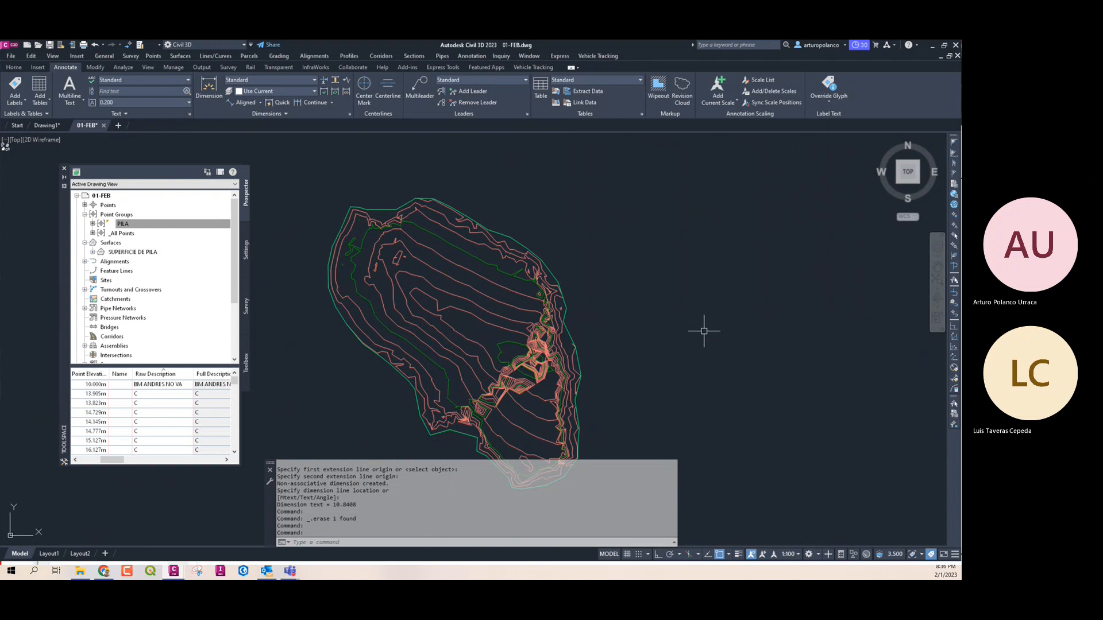
{"action": "left_click", "coordinate": [701, 343]}
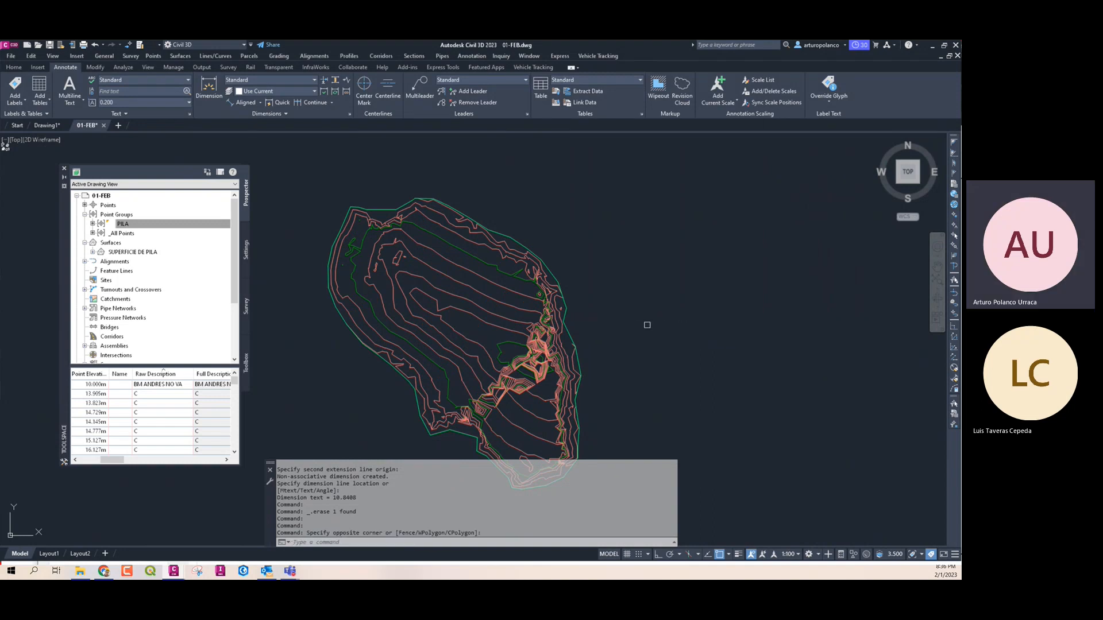
Extract only the Border object from the SUPERFICIE DE PILA surface, leaving out the major and minor contours
{"action": "middle_click_drag", "start_coordinate": [647, 325], "coordinate": [609, 286]}
{"action": "middle_click_drag", "start_coordinate": [556, 313], "coordinate": [595, 337]}
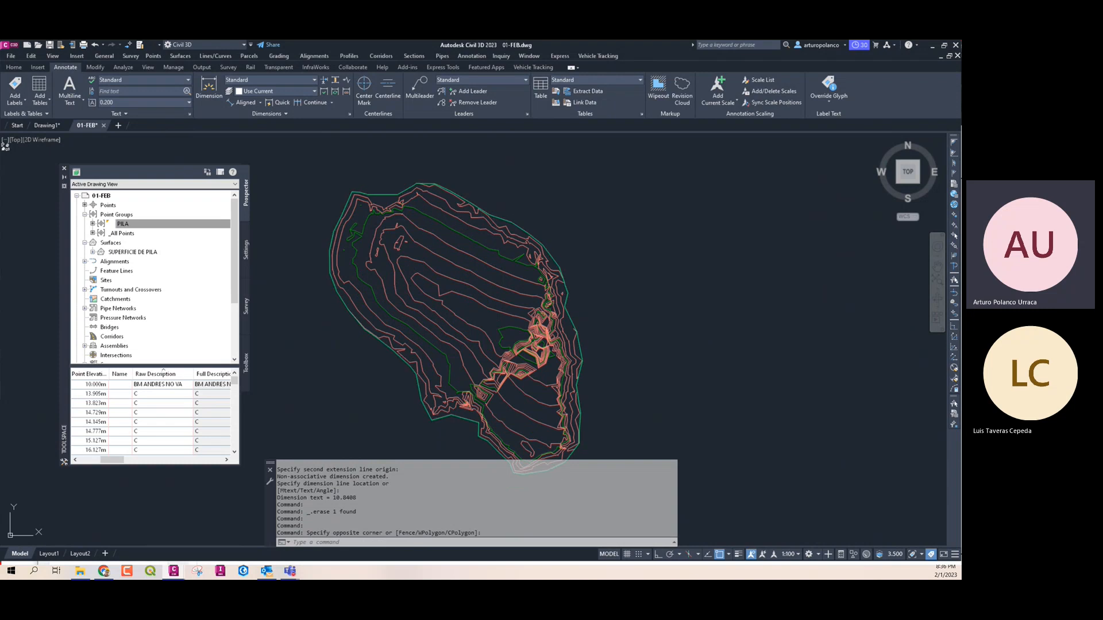
{"action": "left_click", "coordinate": [421, 210]}
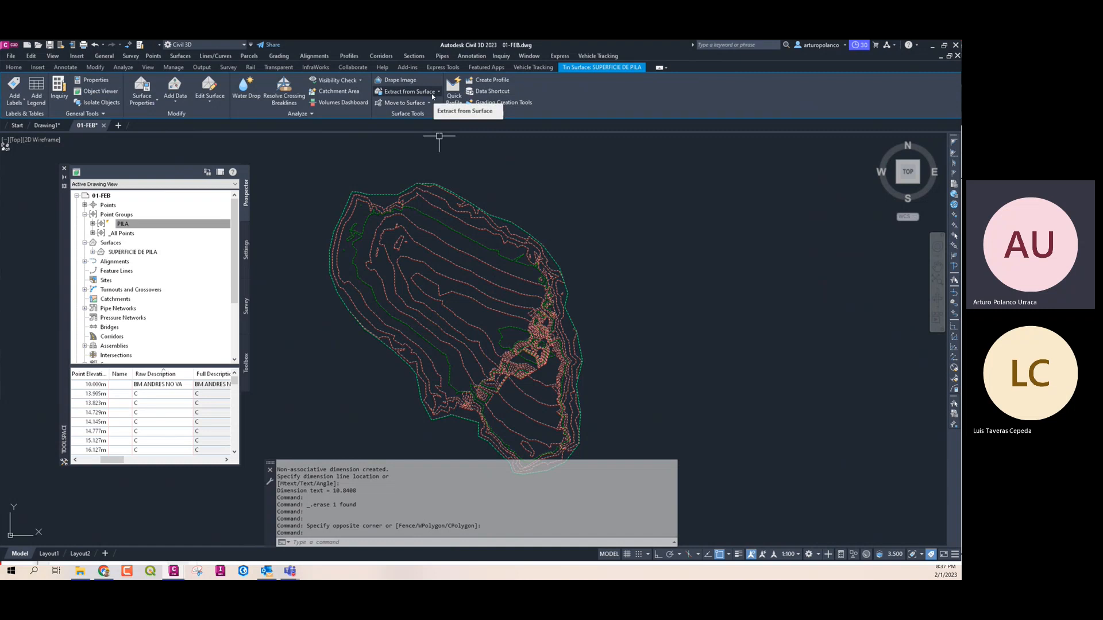
{"action": "left_click", "coordinate": [436, 94]}
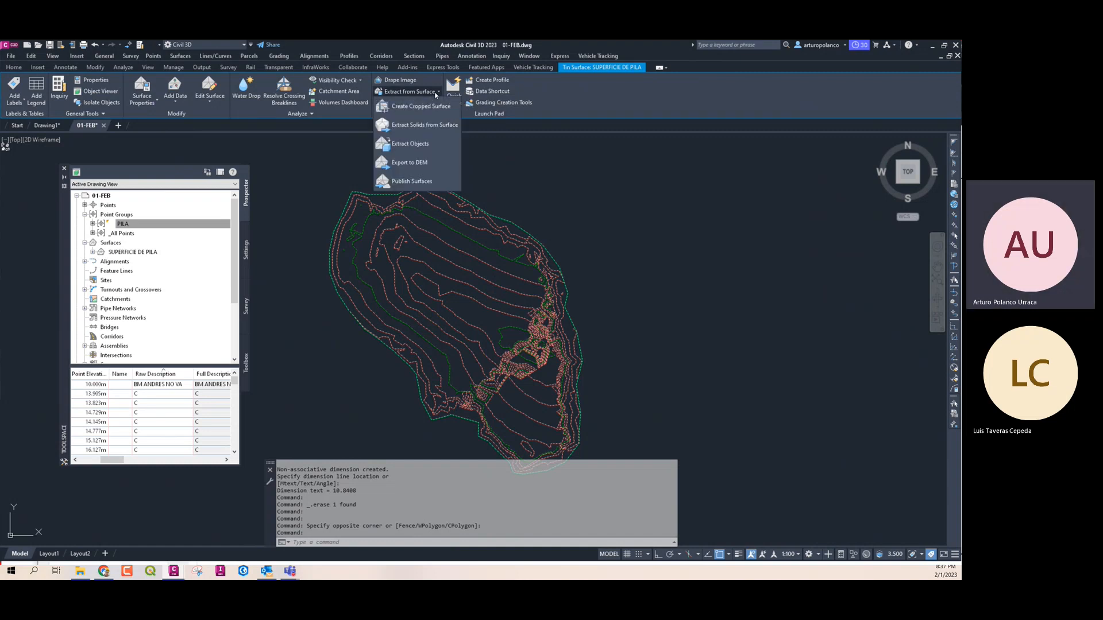
{"action": "left_click", "coordinate": [414, 145]}
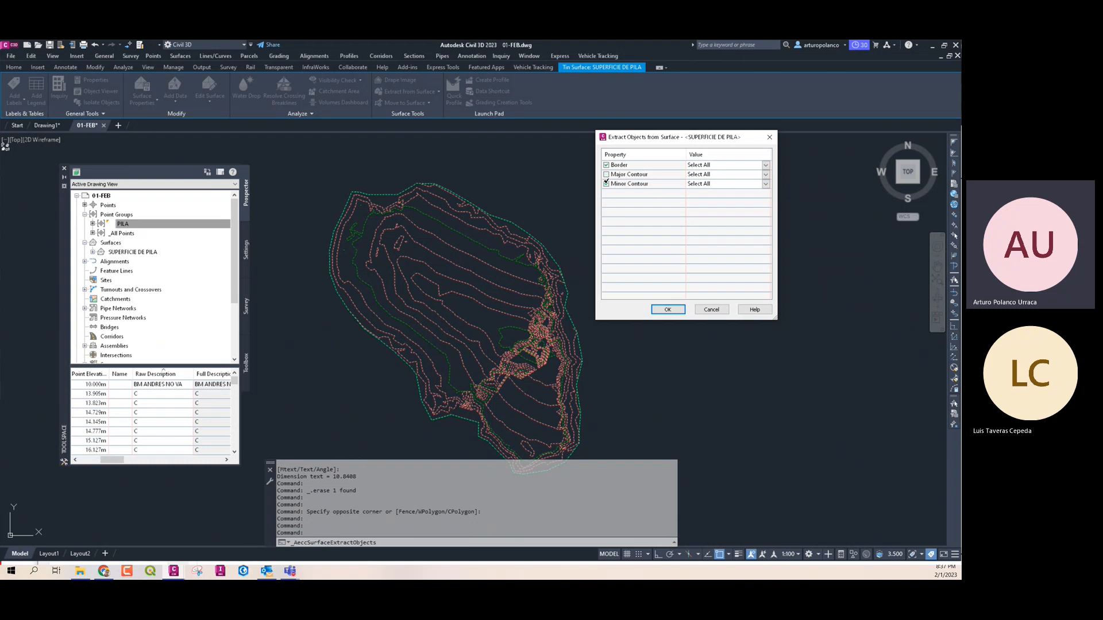
{"action": "left_click", "coordinate": [668, 309]}
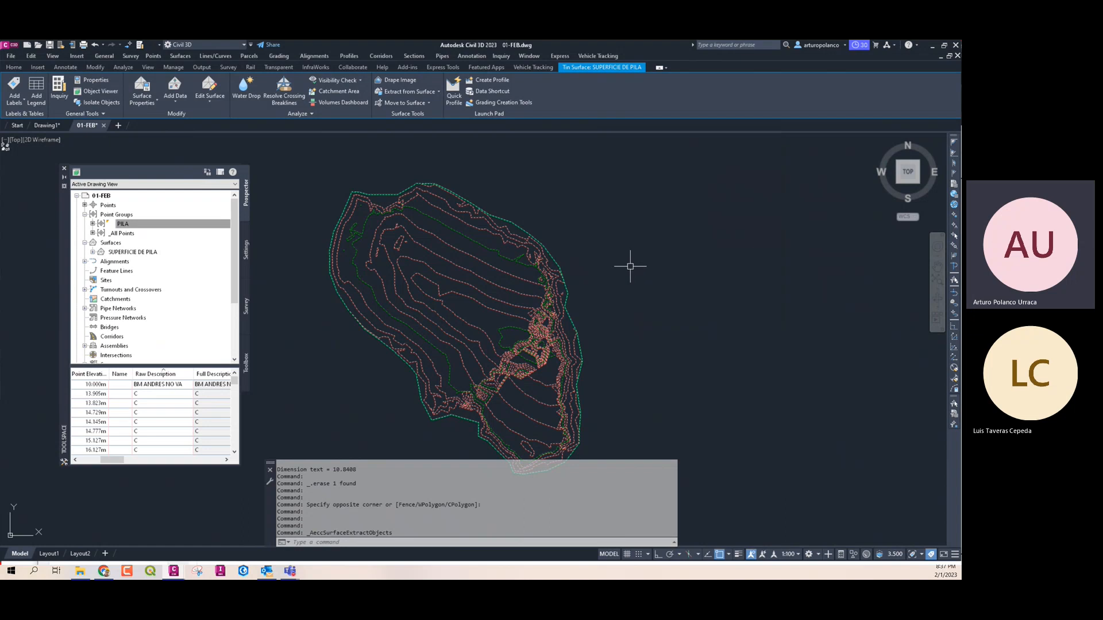
{"action": "key", "text": "Escape"}
Select the extracted border, check its object type in its properties and deselect it
{"action": "left_click", "coordinate": [556, 257]}
{"action": "scroll", "coordinate": [556, 257], "scroll_direction": "down", "scroll_amount": 3}
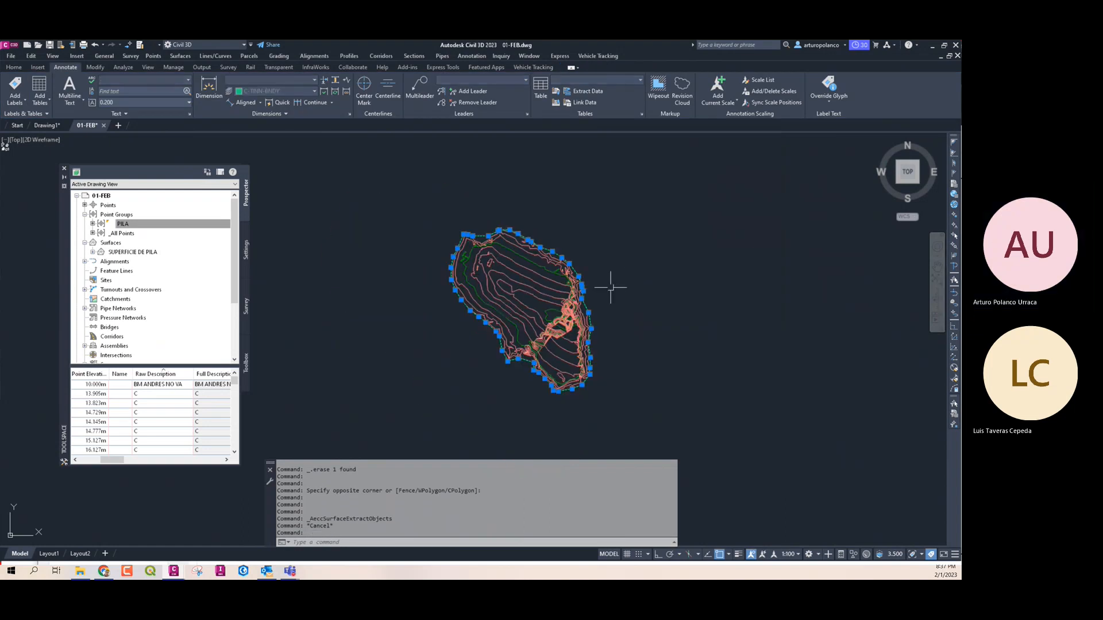
{"action": "scroll", "coordinate": [521, 251], "scroll_direction": "up", "scroll_amount": 3}
{"action": "scroll", "coordinate": [521, 251], "scroll_direction": "down", "scroll_amount": 3}
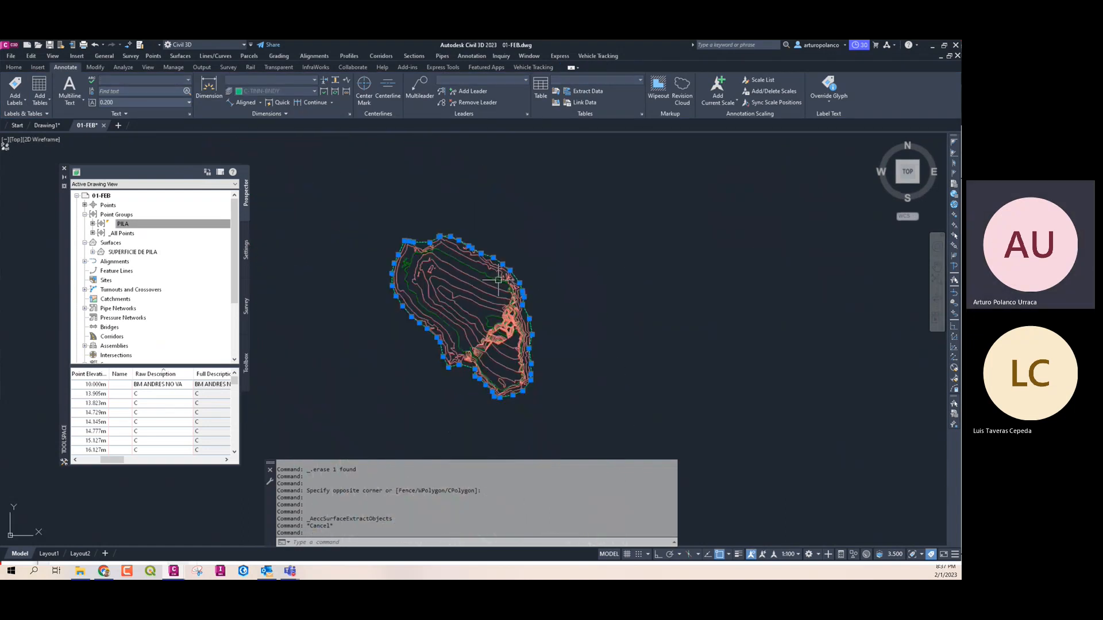
{"action": "scroll", "coordinate": [522, 243], "scroll_direction": "up", "scroll_amount": 1}
{"action": "right_click", "coordinate": [520, 246]}
{"action": "left_click", "coordinate": [549, 316]}
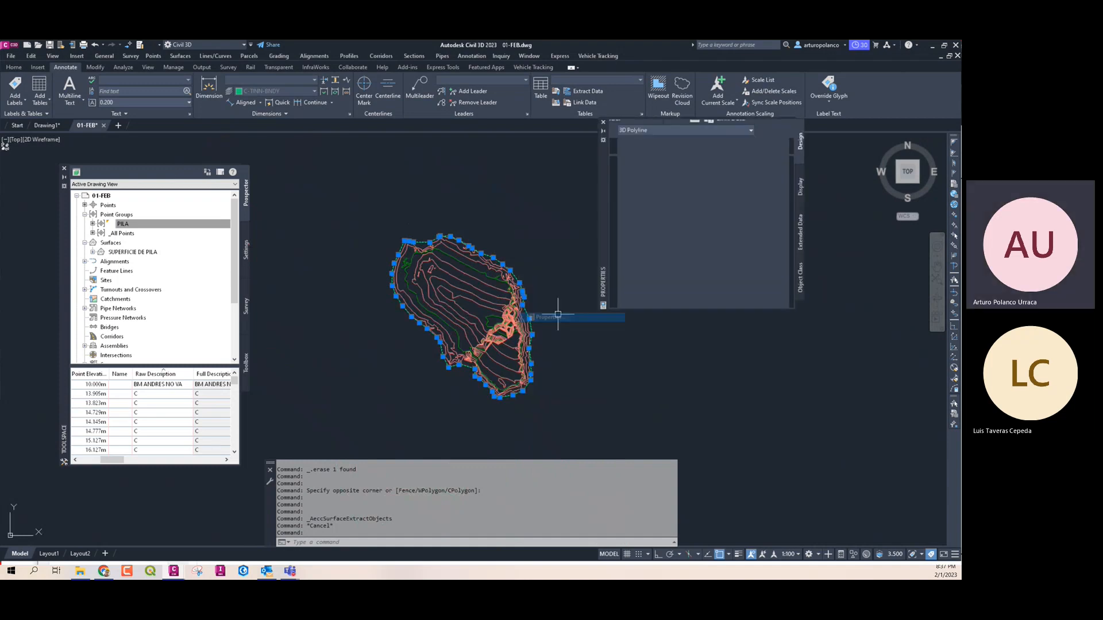
{"action": "left_click", "coordinate": [603, 122]}
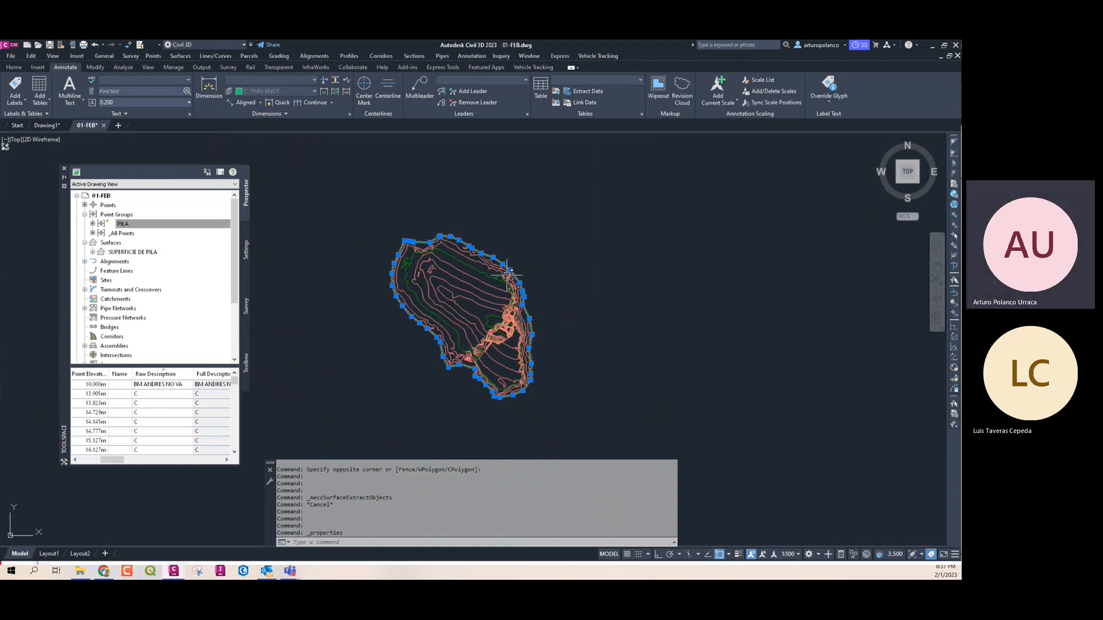
{"action": "key", "text": "Escape"}
{"action": "scroll", "coordinate": [458, 290], "scroll_direction": "up", "scroll_amount": 3}
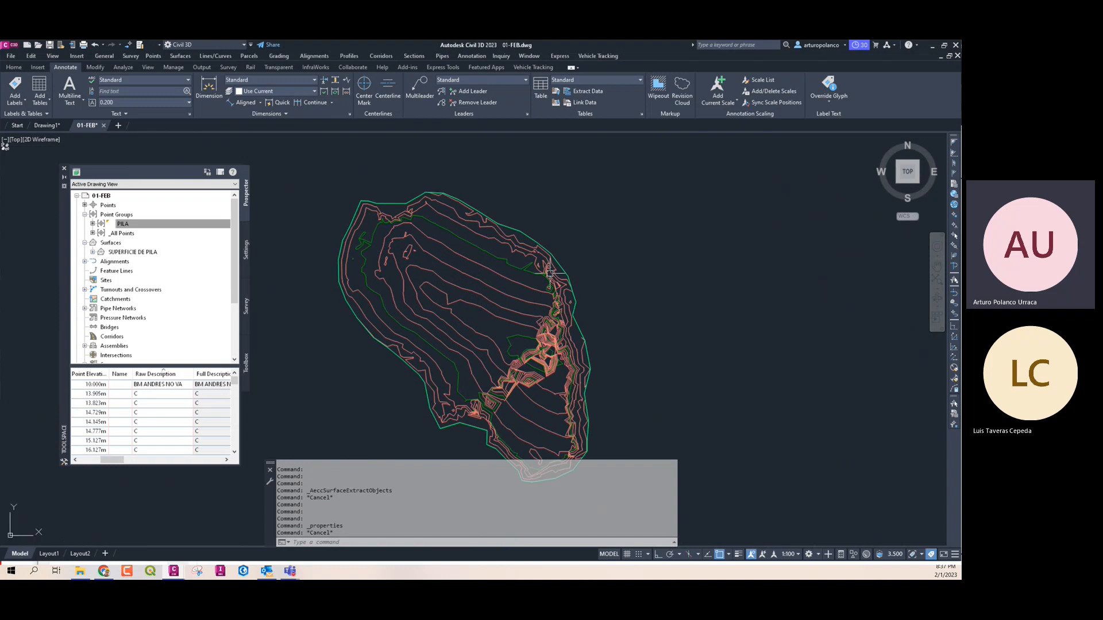
{"action": "scroll", "coordinate": [392, 254], "scroll_direction": "down", "scroll_amount": 3}
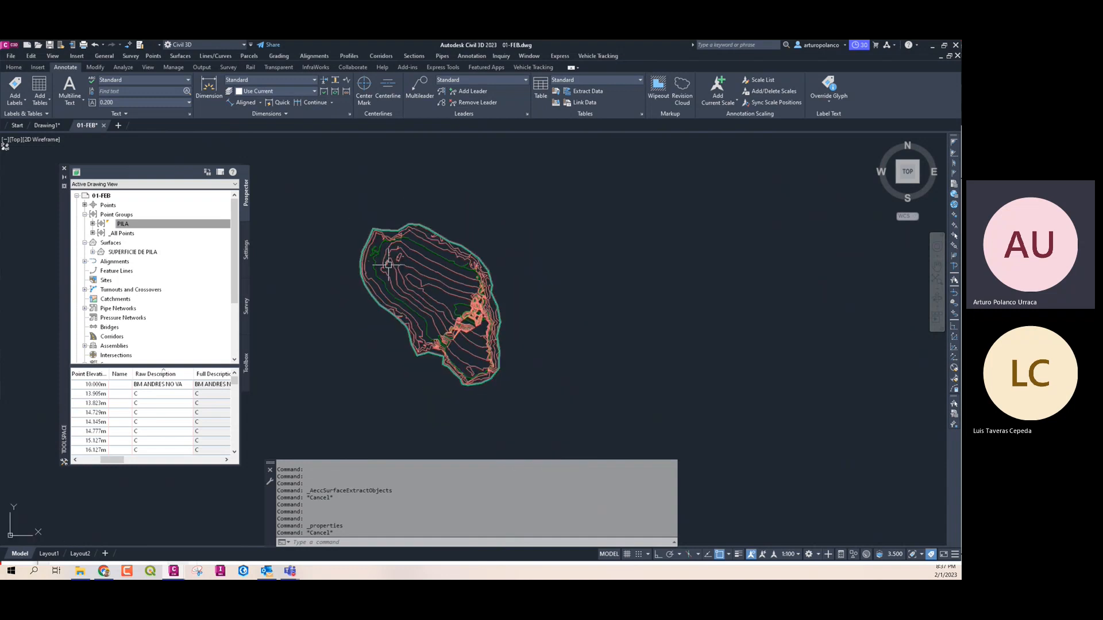
{"action": "middle_click_drag", "start_coordinate": [422, 262], "coordinate": [439, 262]}
{"action": "scroll", "coordinate": [439, 262], "scroll_direction": "up", "scroll_amount": 3}
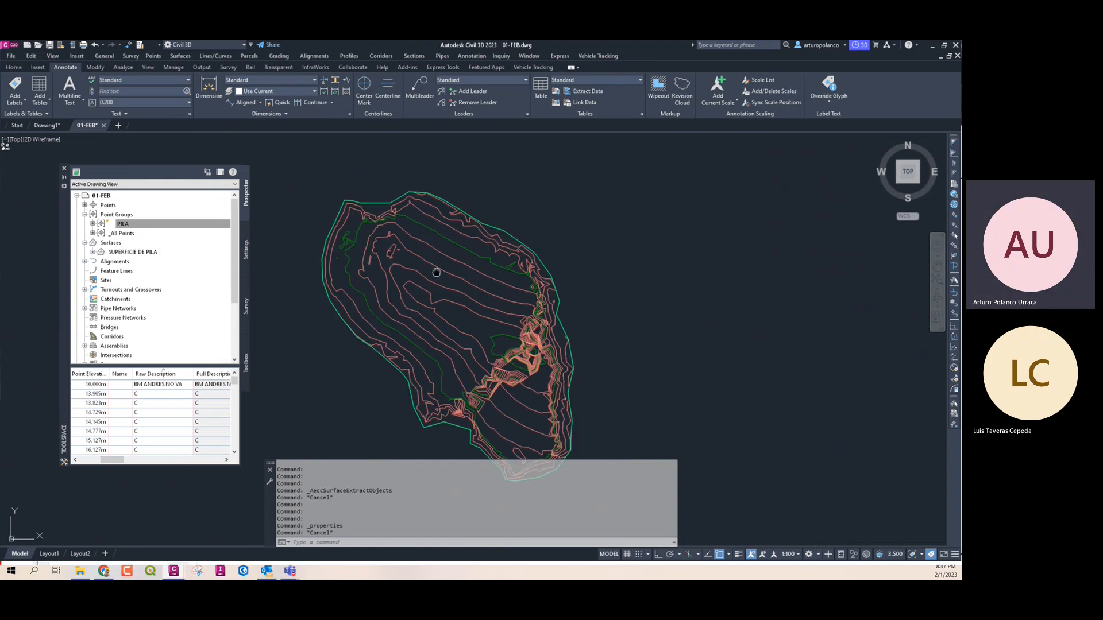
{"action": "scroll", "coordinate": [414, 247], "scroll_direction": "up", "scroll_amount": 5}
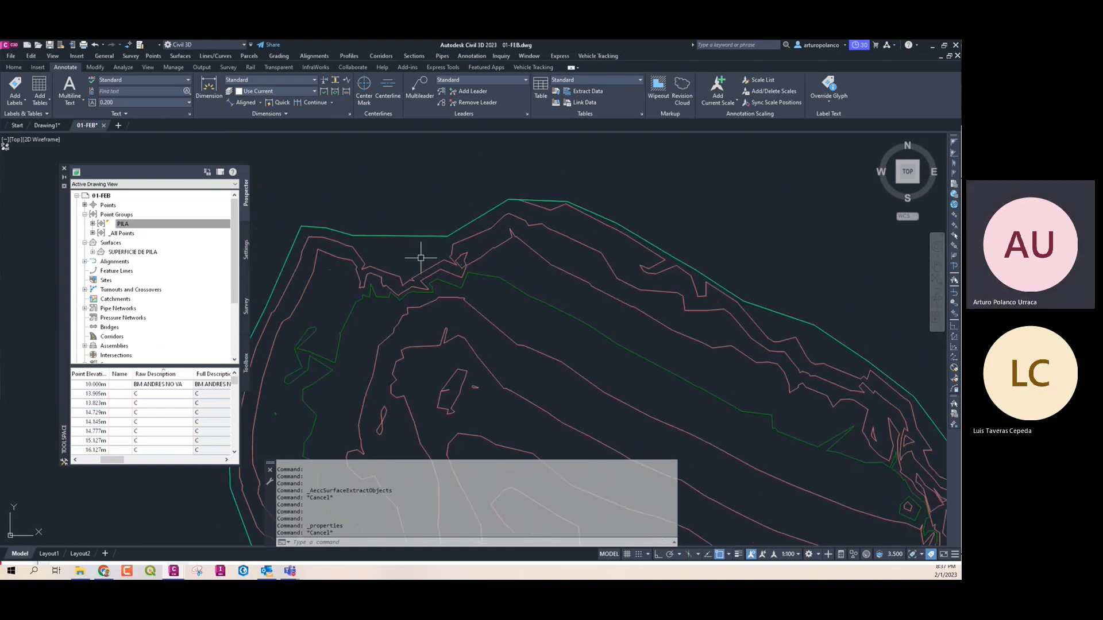
{"action": "scroll", "coordinate": [422, 259], "scroll_direction": "down", "scroll_amount": 3}
{"action": "middle_click_drag", "start_coordinate": [464, 277], "coordinate": [409, 242]}
{"action": "scroll", "coordinate": [407, 241], "scroll_direction": "down", "scroll_amount": 3}
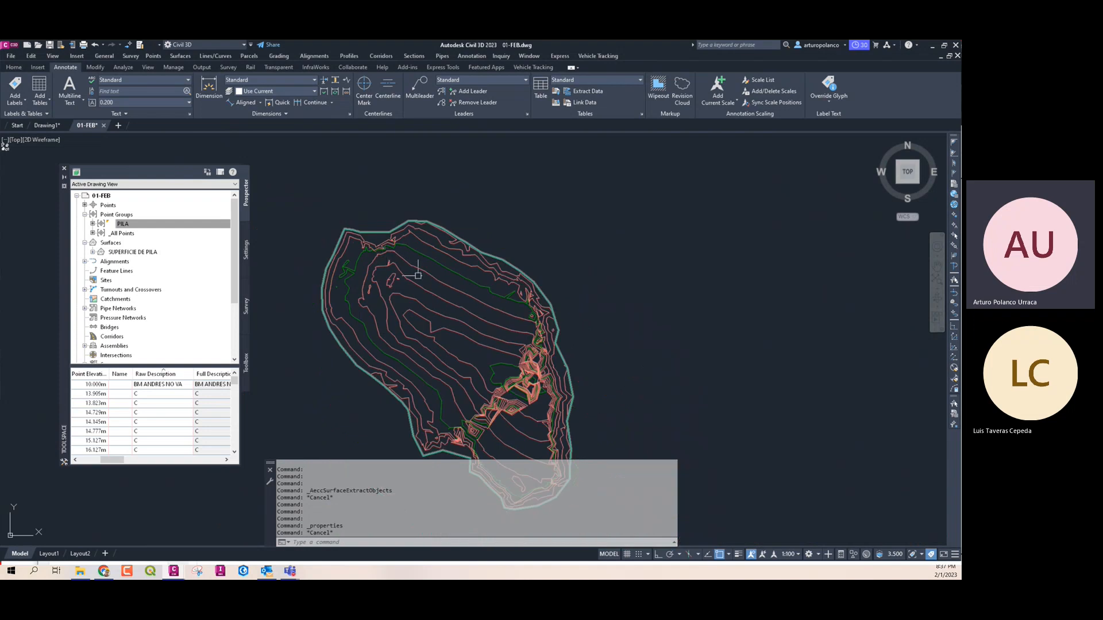
{"action": "middle_click_drag", "start_coordinate": [452, 290], "coordinate": [426, 271]}
View the SUPERFICIE DE PILA surface in the Object Viewer, examine its relief from several 3D angles and close the viewer
{"action": "left_click", "coordinate": [449, 281]}
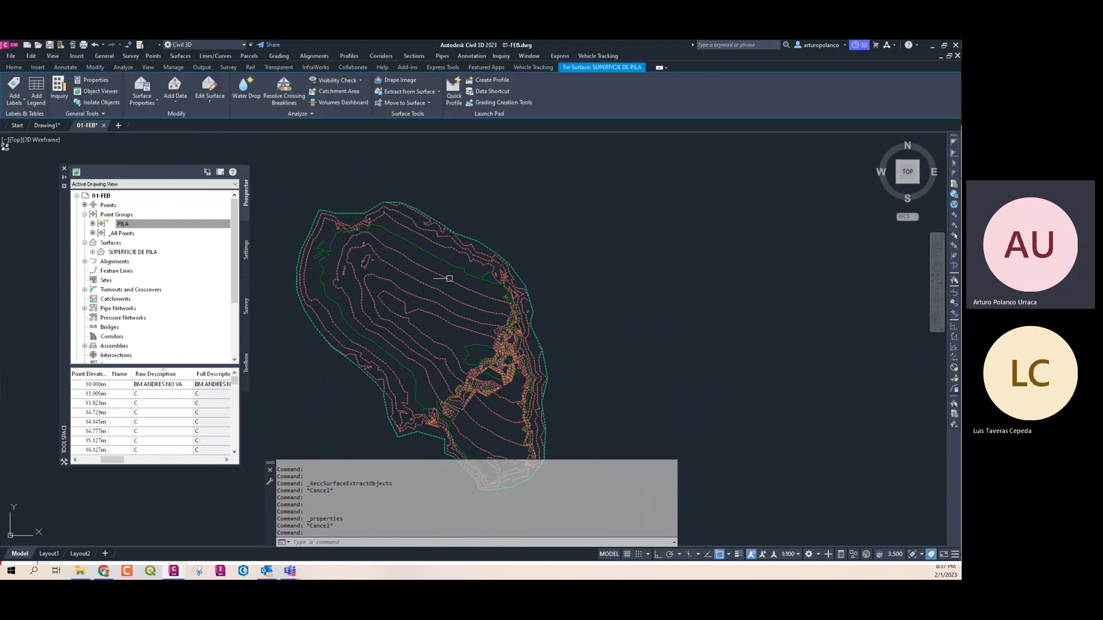
{"action": "right_click", "coordinate": [450, 281]}
{"action": "left_click", "coordinate": [480, 407]}
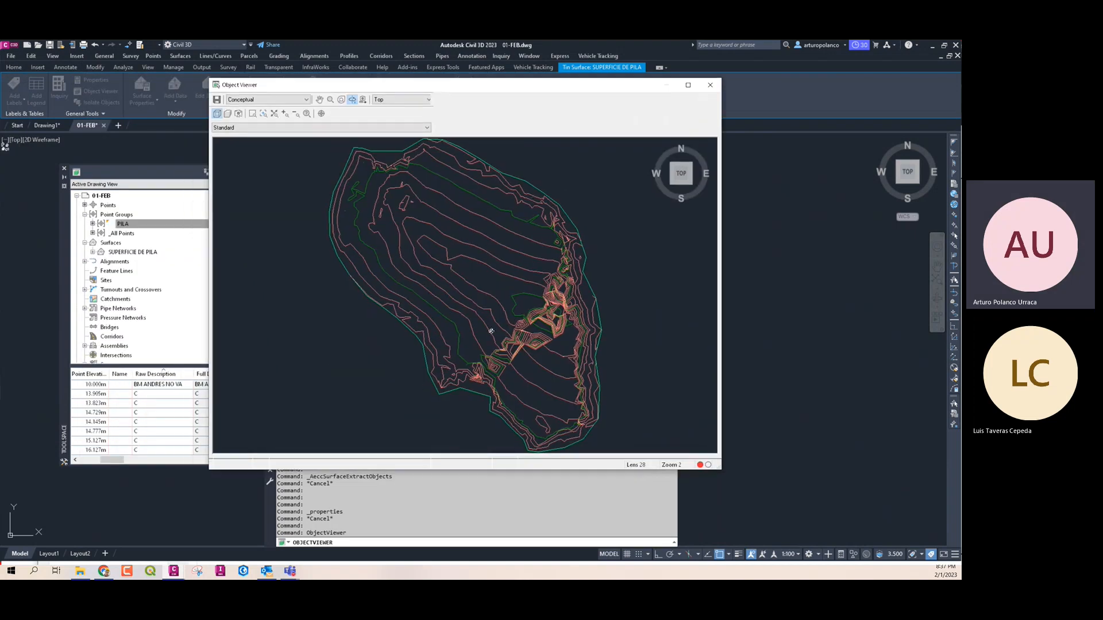
{"action": "left_click_drag", "start_coordinate": [496, 280], "coordinate": [439, 274]}
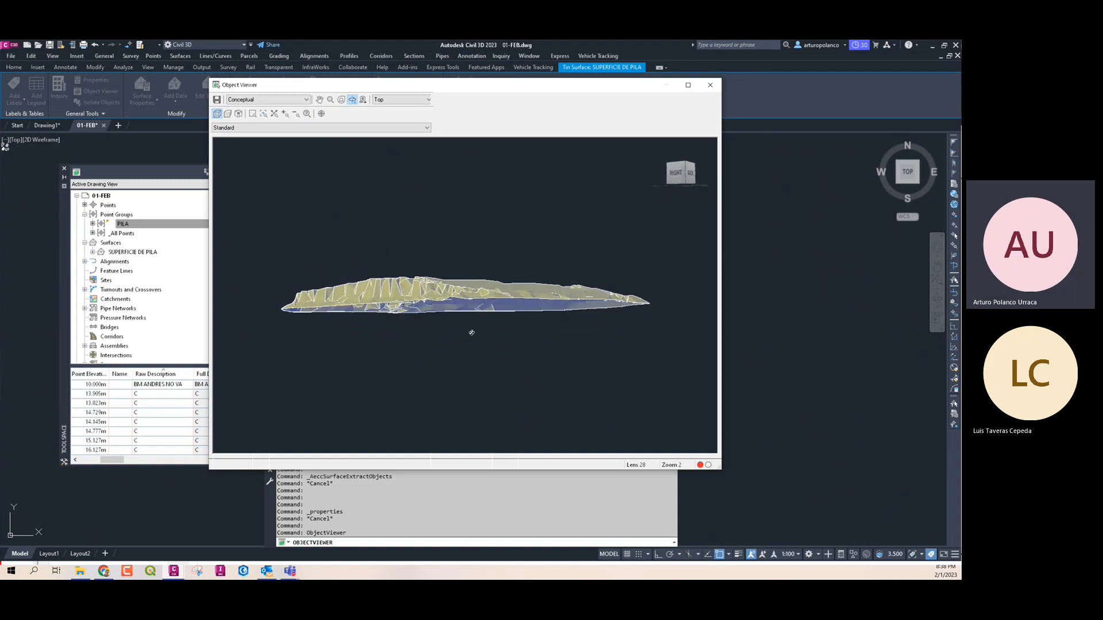
{"action": "left_click_drag", "start_coordinate": [472, 332], "coordinate": [415, 260]}
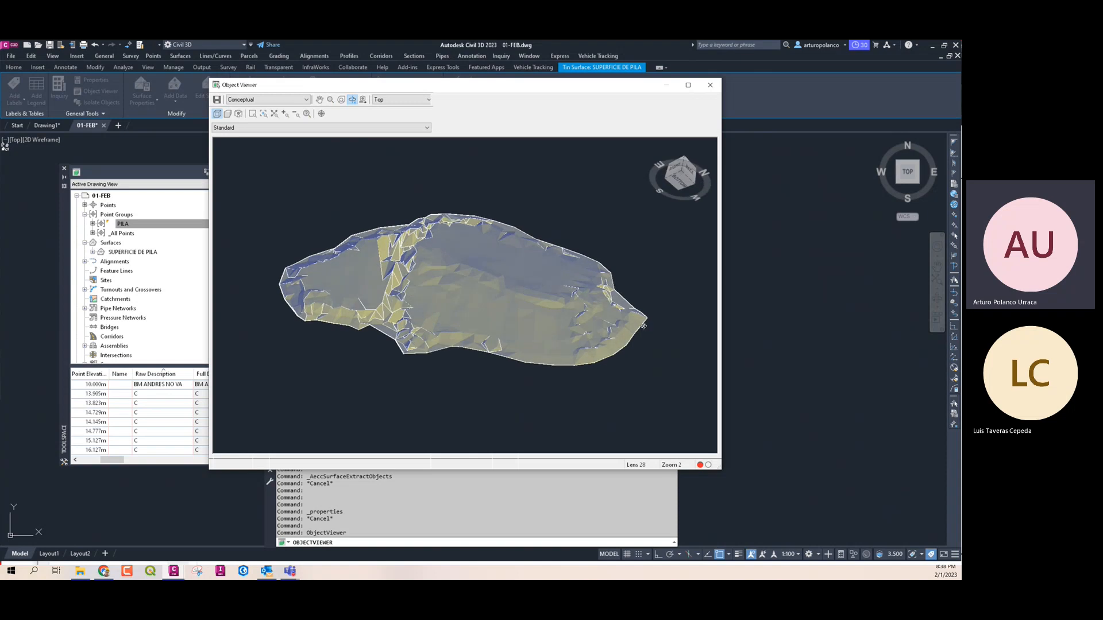
{"action": "left_click_drag", "start_coordinate": [476, 240], "coordinate": [422, 325]}
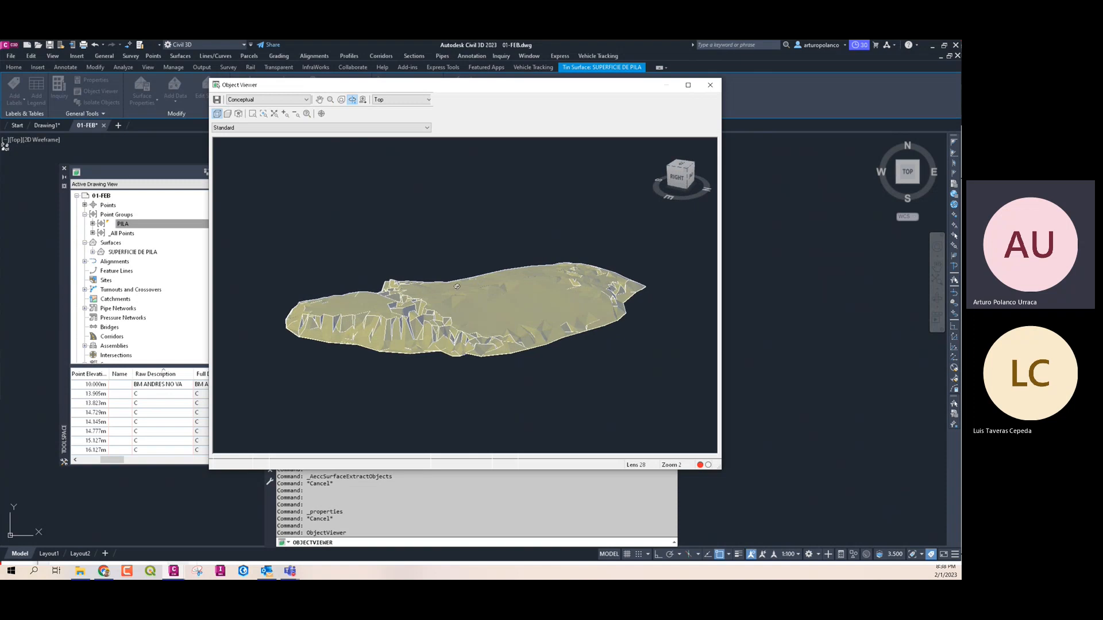
{"action": "left_click_drag", "start_coordinate": [457, 285], "coordinate": [302, 321]}
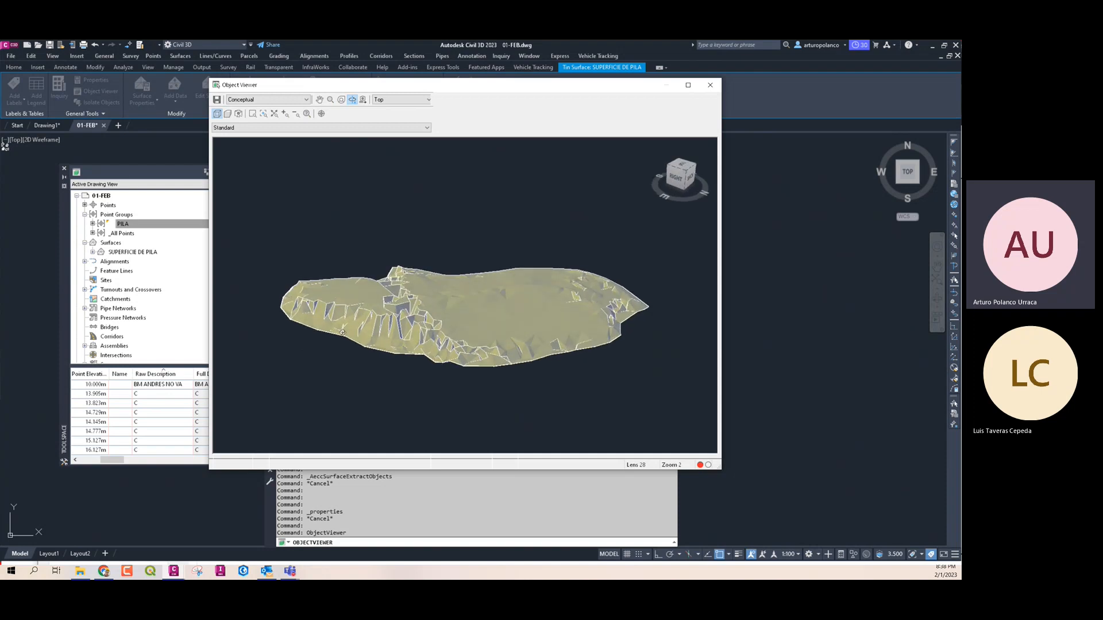
{"action": "left_click_drag", "start_coordinate": [451, 352], "coordinate": [343, 317]}
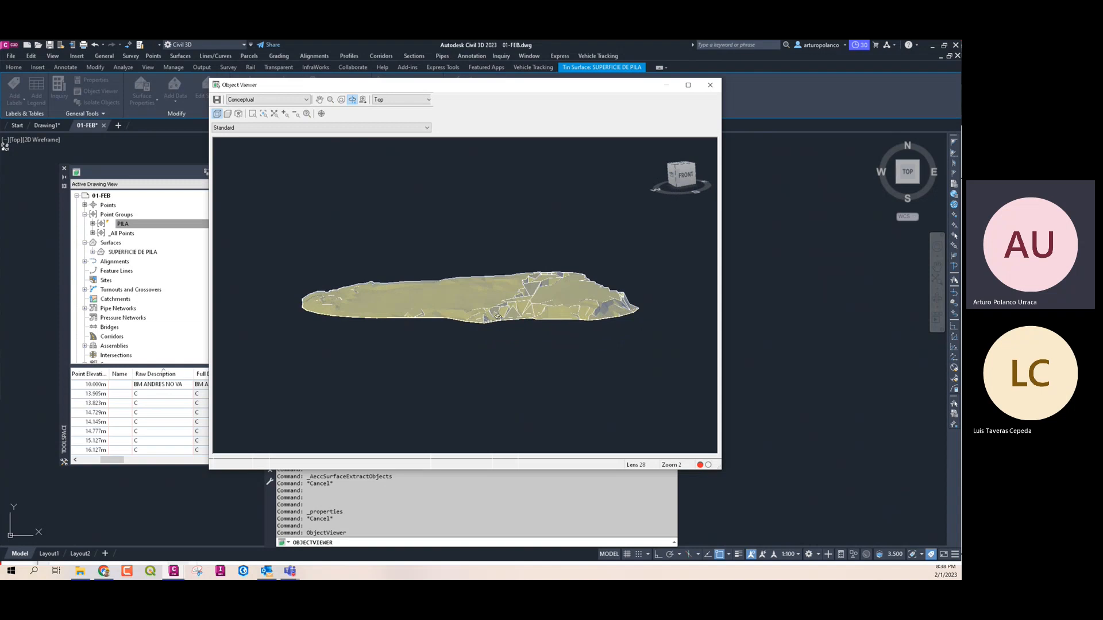
{"action": "left_click_drag", "start_coordinate": [558, 320], "coordinate": [517, 270]}
{"action": "right_click", "coordinate": [531, 242]}
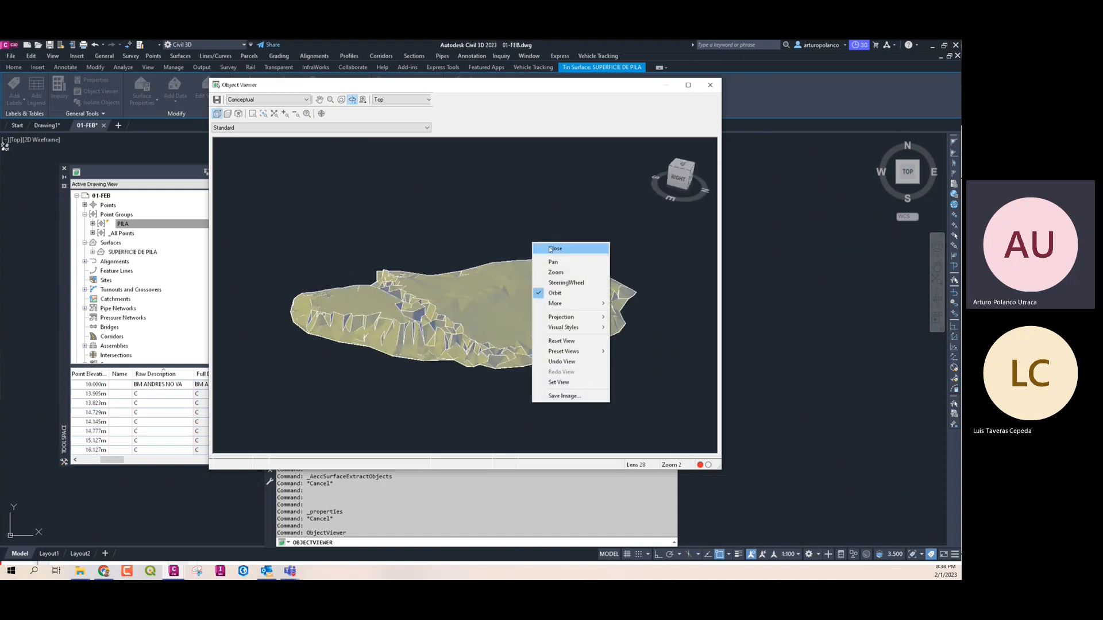
{"action": "left_click", "coordinate": [554, 249]}
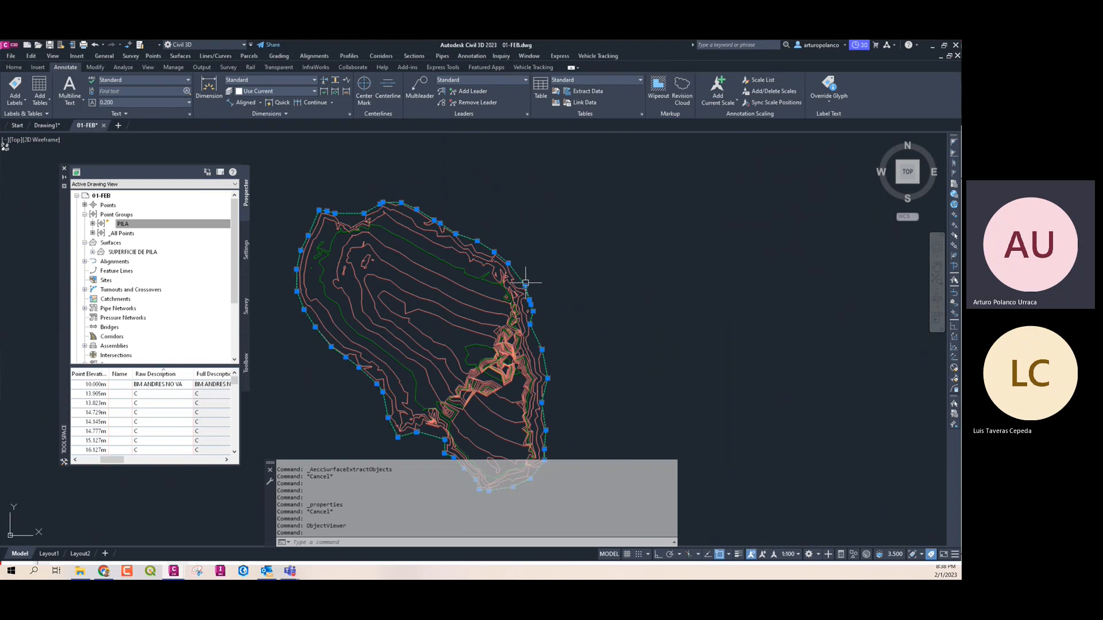
View the extracted border in the Object Viewer, orbit it to check its elevation changes and close the viewer
{"action": "scroll", "coordinate": [402, 208], "scroll_direction": "down", "scroll_amount": 3}
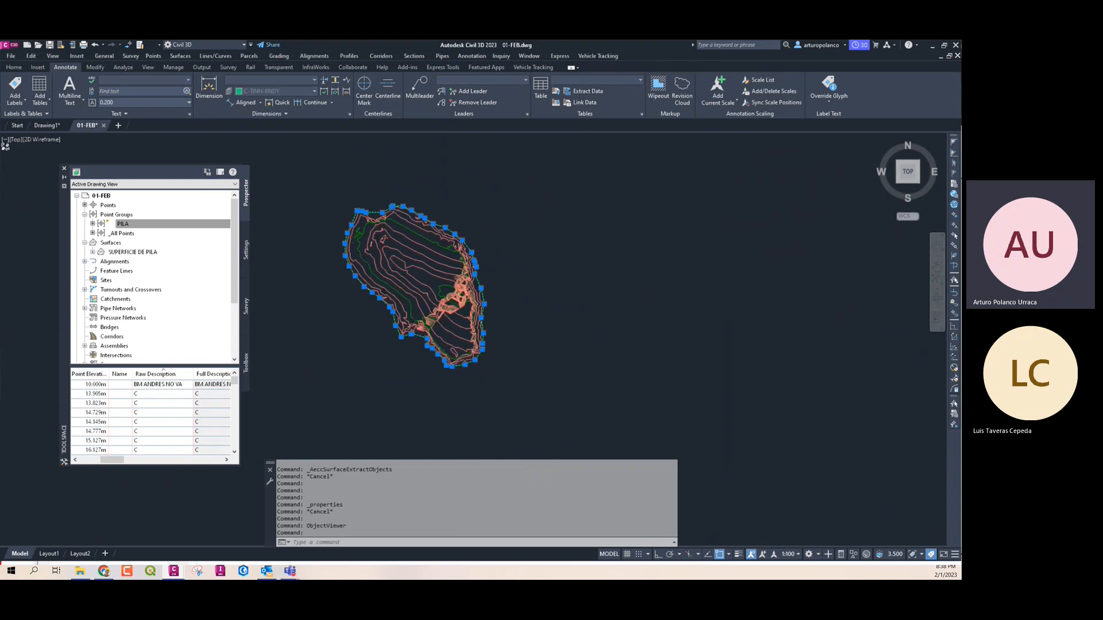
{"action": "right_click", "coordinate": [510, 252]}
{"action": "left_click", "coordinate": [540, 378]}
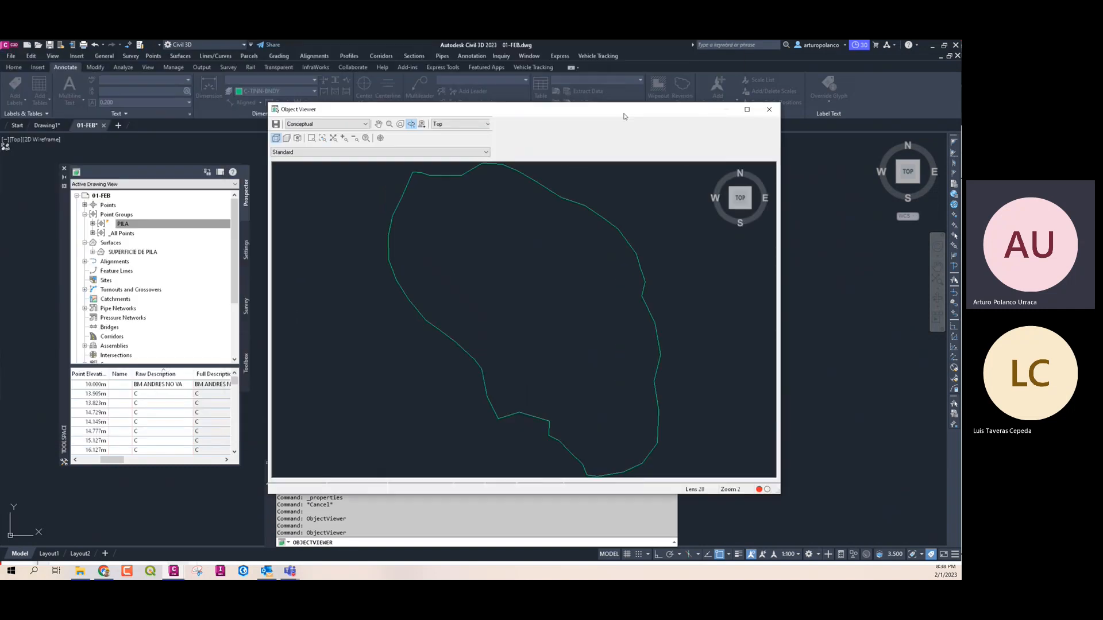
{"action": "mouse_move", "coordinate": [580, 332]}
{"action": "left_mouse_down"}
{"action": "mouse_move", "coordinate": [561, 239]}
{"action": "mouse_move", "coordinate": [551, 320]}
{"action": "mouse_move", "coordinate": [507, 303]}
{"action": "mouse_move", "coordinate": [507, 276]}
{"action": "mouse_move", "coordinate": [499, 313]}
{"action": "mouse_move", "coordinate": [517, 327]}
{"action": "left_mouse_up"}
{"action": "right_click", "coordinate": [546, 275]}
{"action": "left_click", "coordinate": [551, 278]}
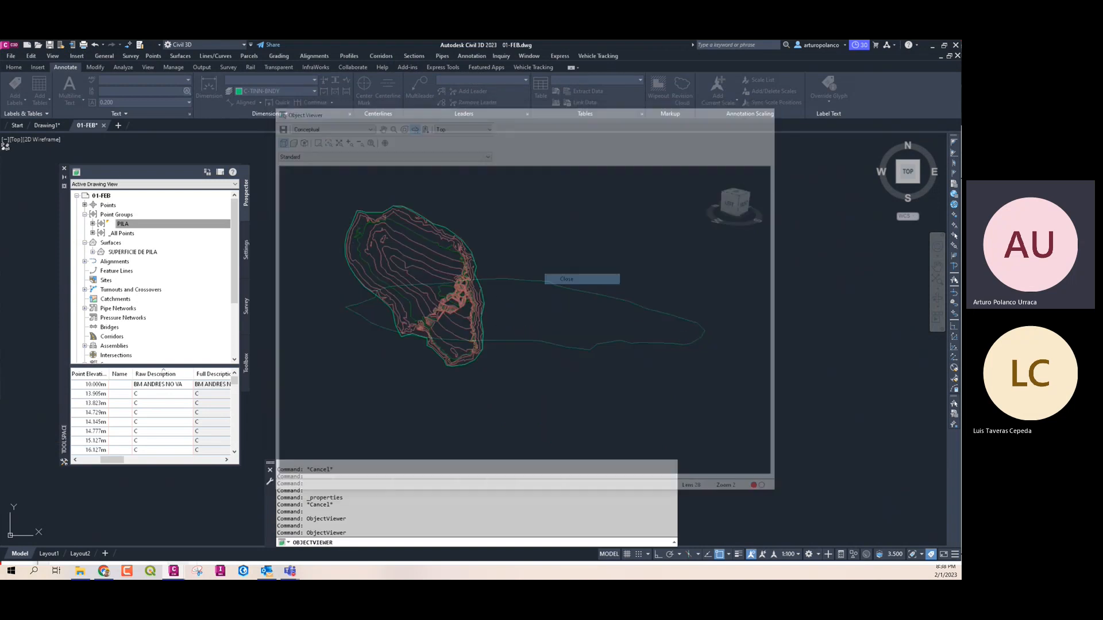
Start a new TIN surface and name it SUPERFICE SUELO DE FONDO
{"action": "right_click", "coordinate": [124, 216]}
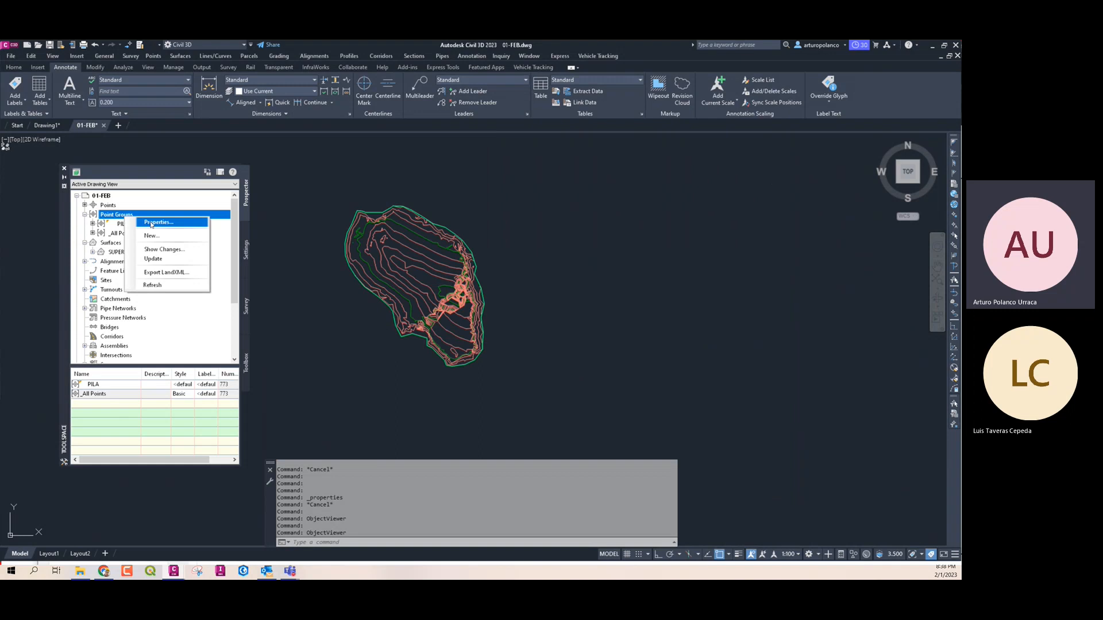
{"action": "left_click", "coordinate": [128, 244]}
{"action": "right_click", "coordinate": [130, 243]}
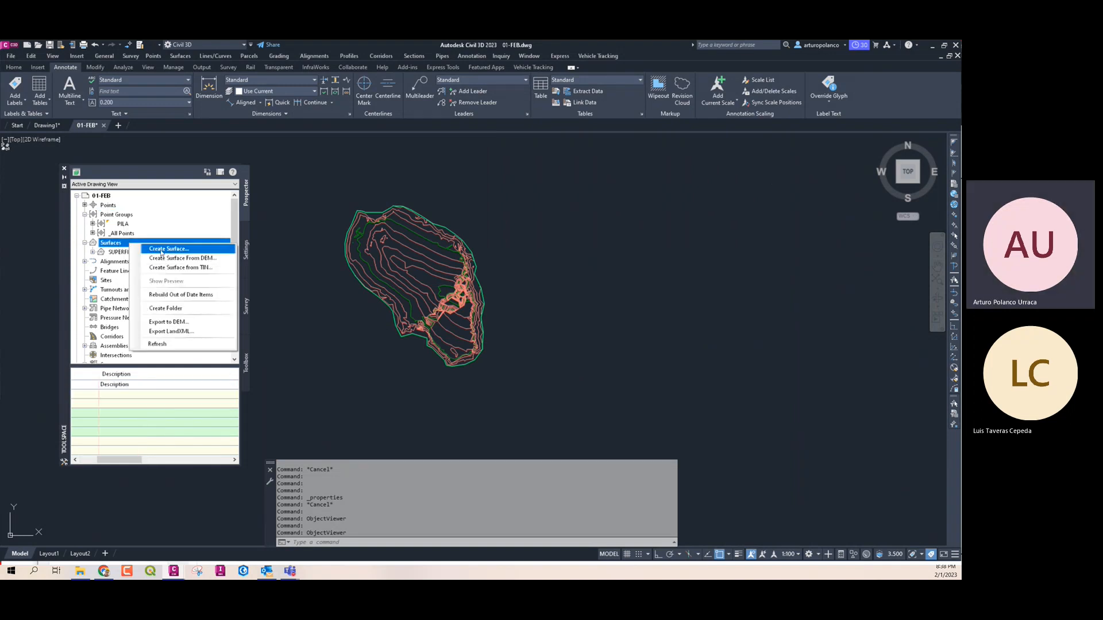
{"action": "left_click", "coordinate": [161, 249]}
{"action": "left_click", "coordinate": [568, 177]}
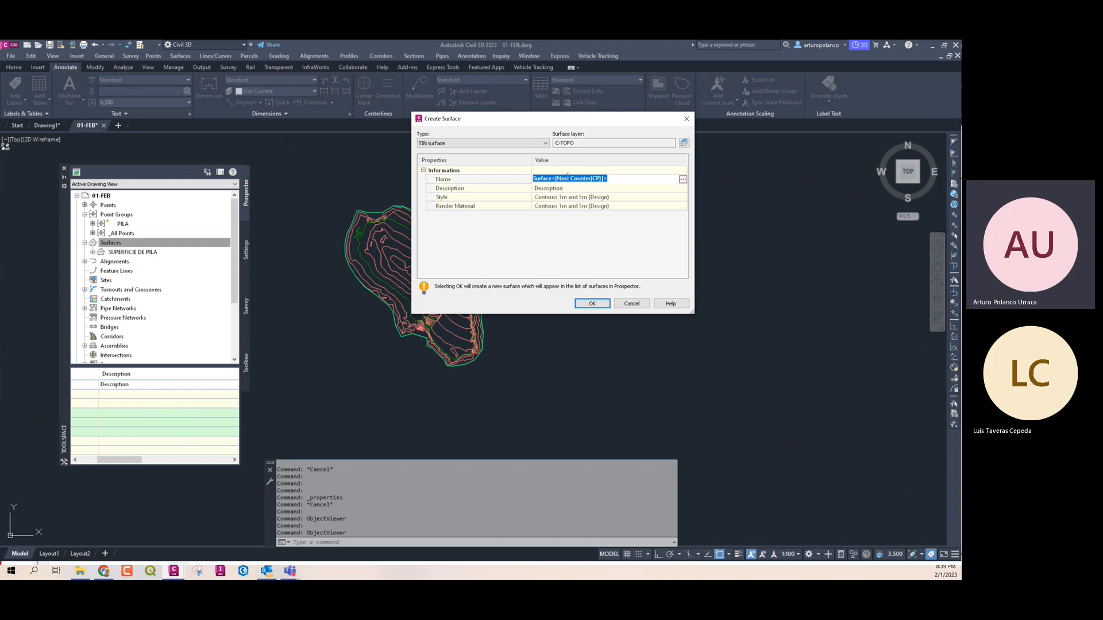
{"action": "type", "text": "SUPERFICE TAPA DE FOPN"}
{"action": "key", "text": "BackSpace"}
{"action": "type", "text": "NDO"}
{"action": "double_click", "coordinate": [569, 178]}
{"action": "type", "text": "SU"}
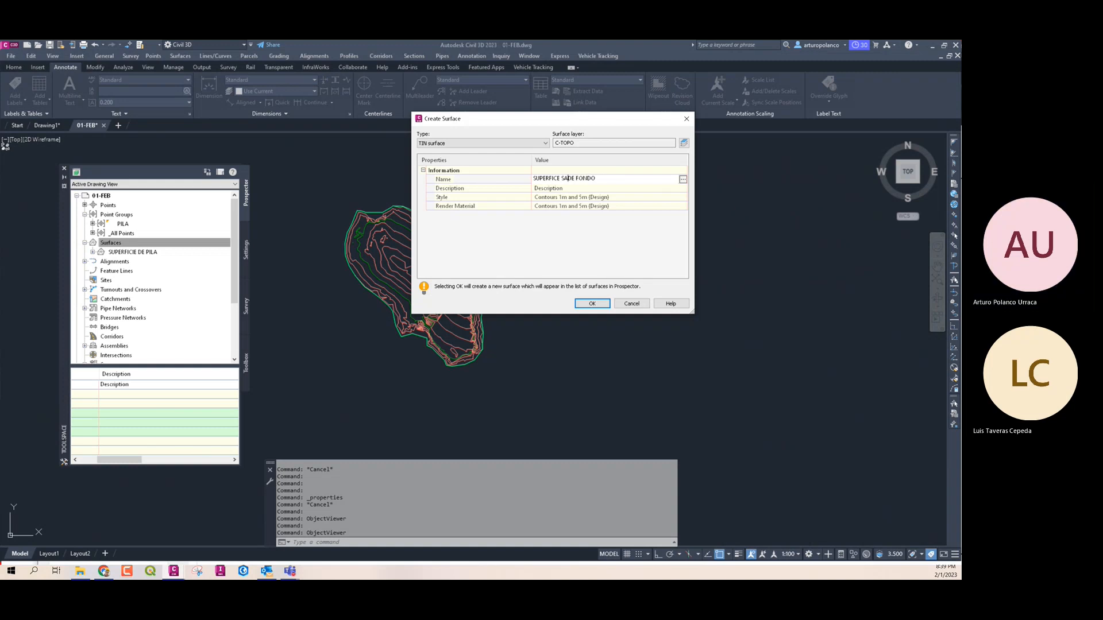
{"action": "type", "text": "ELO"}
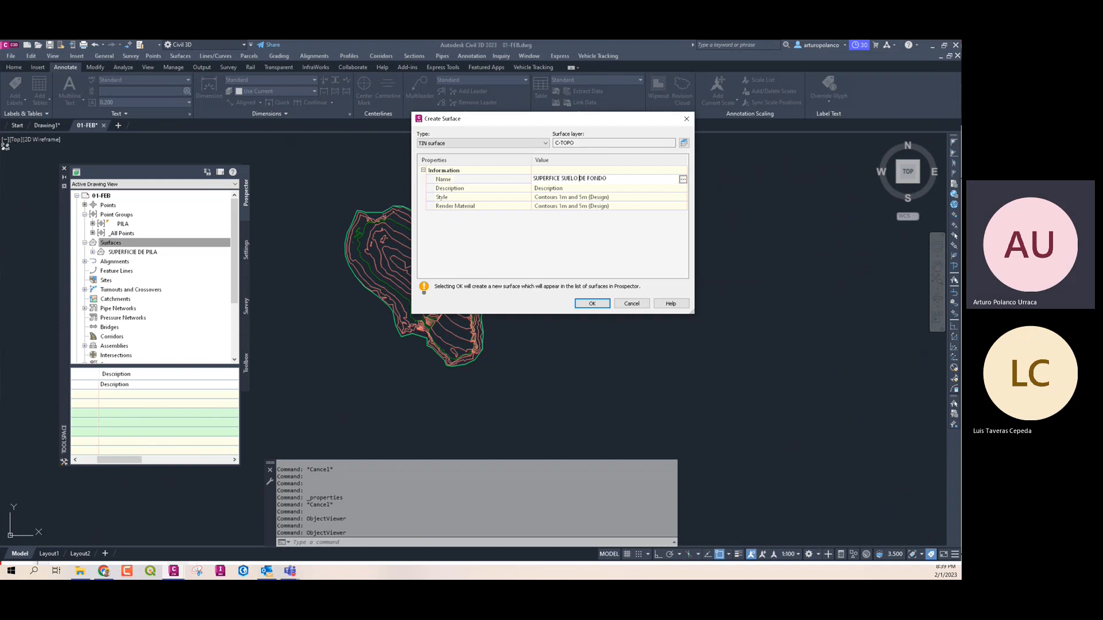
{"action": "key", "text": "Return"}
Set the new surface's style to Contours and Triangles and create the surface
{"action": "left_click", "coordinate": [639, 198]}
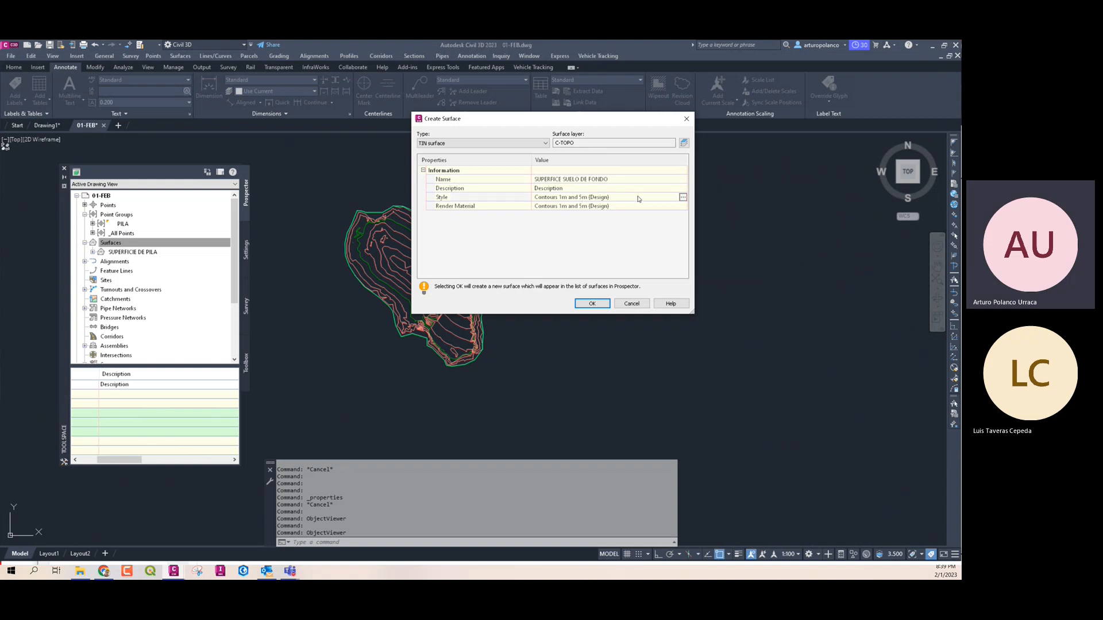
{"action": "left_click", "coordinate": [683, 198]}
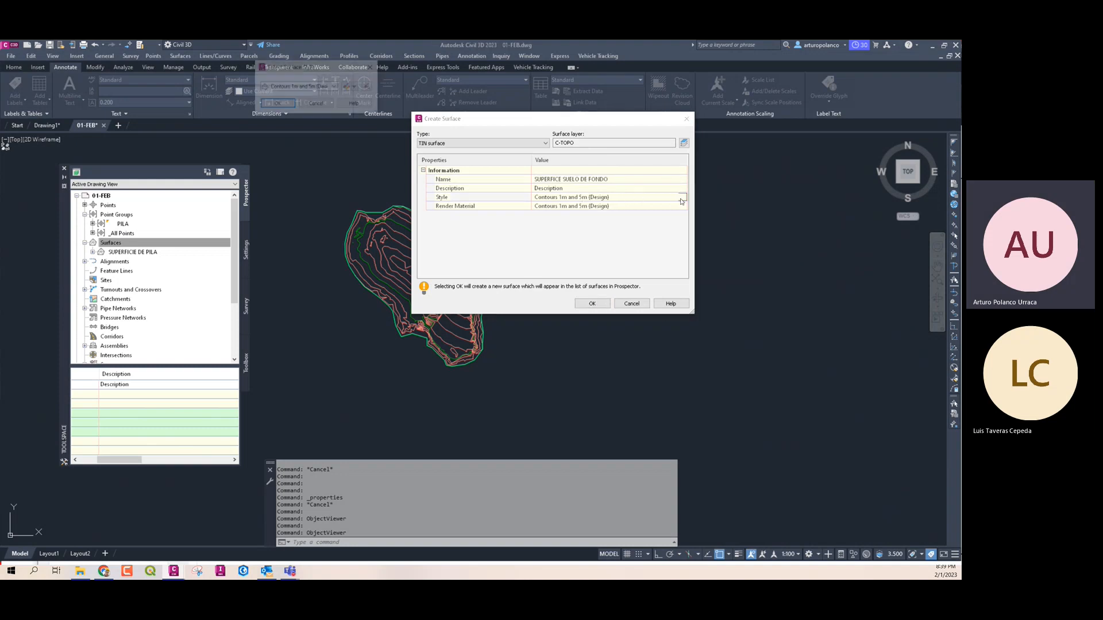
{"action": "left_click", "coordinate": [336, 87]}
{"action": "left_click", "coordinate": [321, 160]}
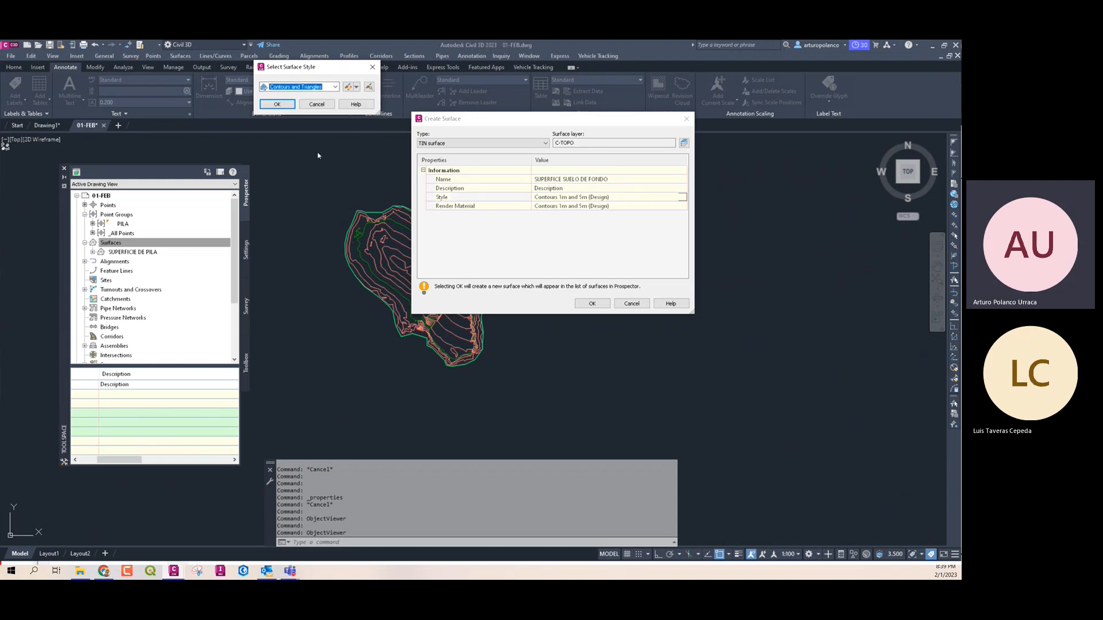
{"action": "left_click", "coordinate": [287, 105]}
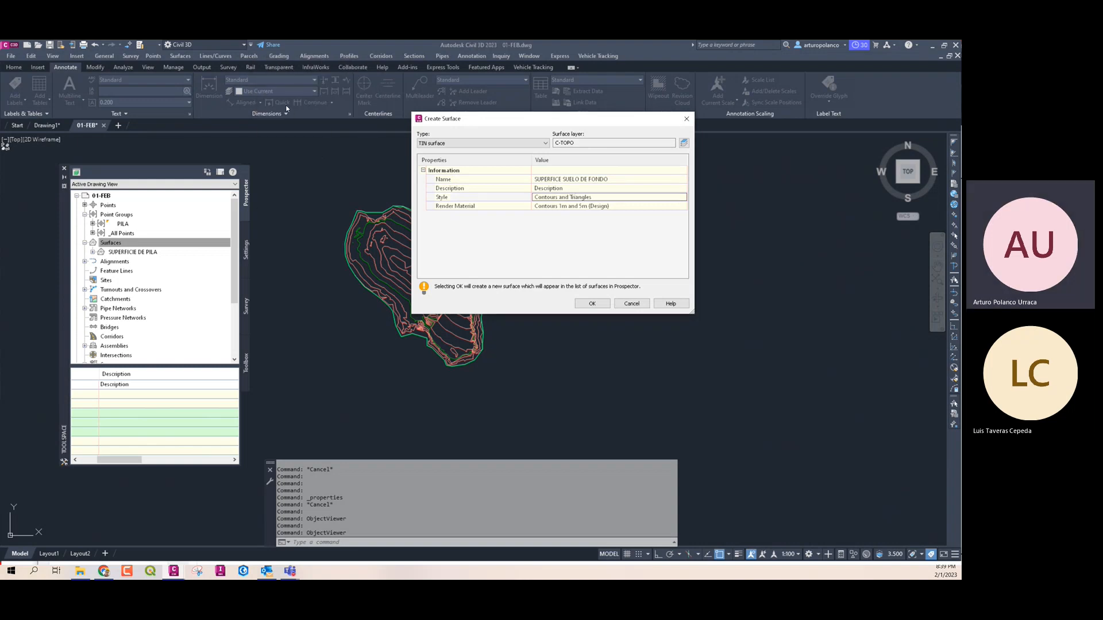
{"action": "left_click", "coordinate": [591, 303]}
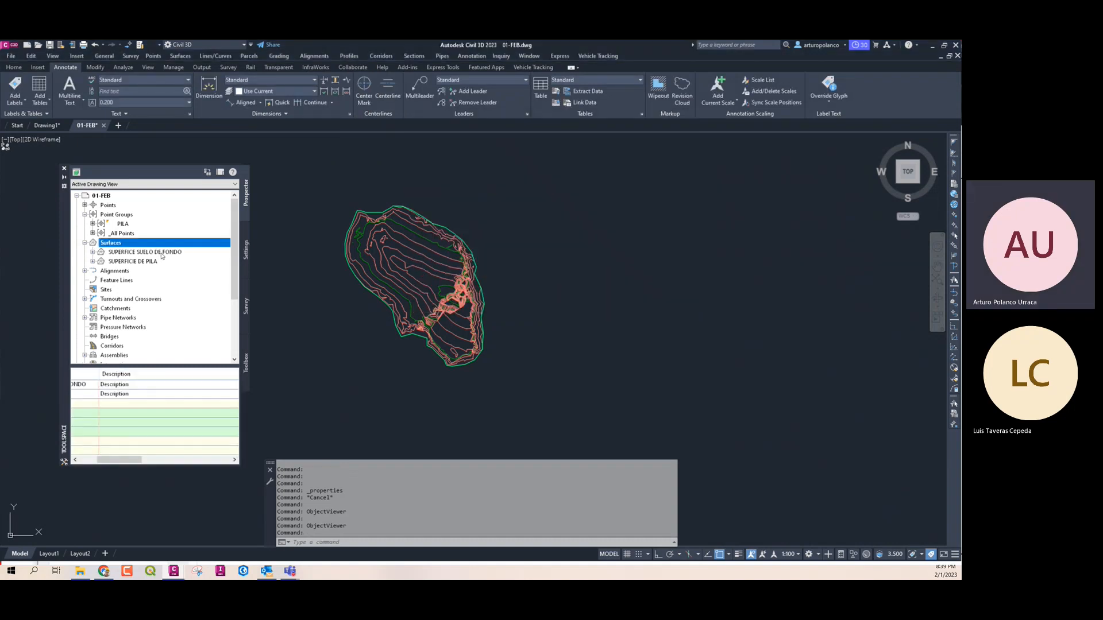
Expand the SUPERFICIE DE PILA surface and its definition to show the data types it can contain
{"action": "middle_click_drag", "start_coordinate": [294, 312], "coordinate": [308, 327]}
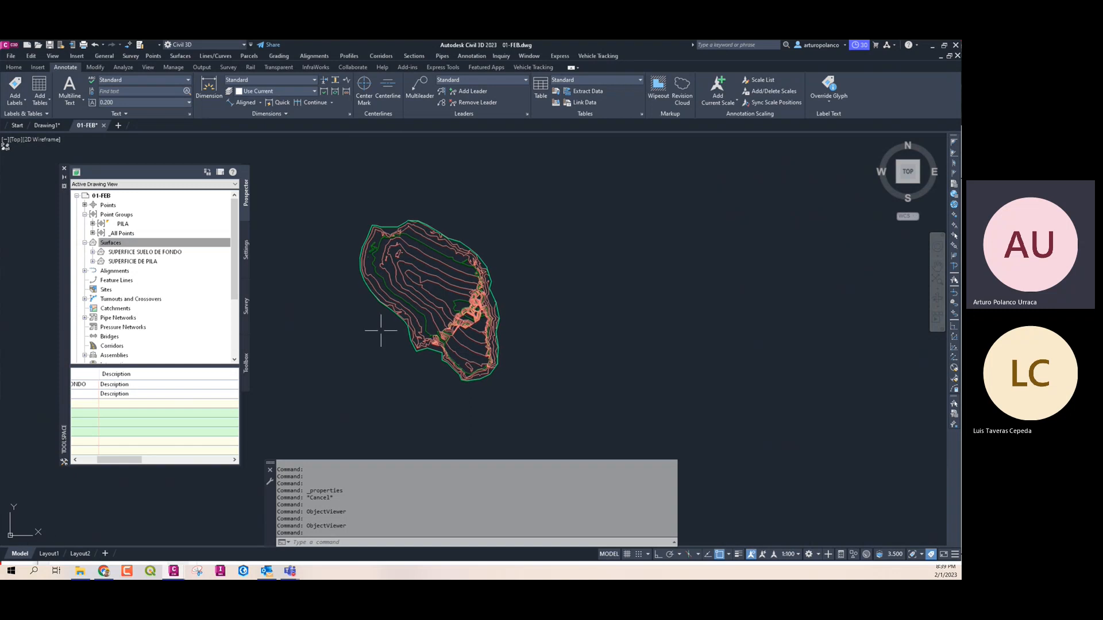
{"action": "middle_click_drag", "start_coordinate": [380, 330], "coordinate": [357, 336]}
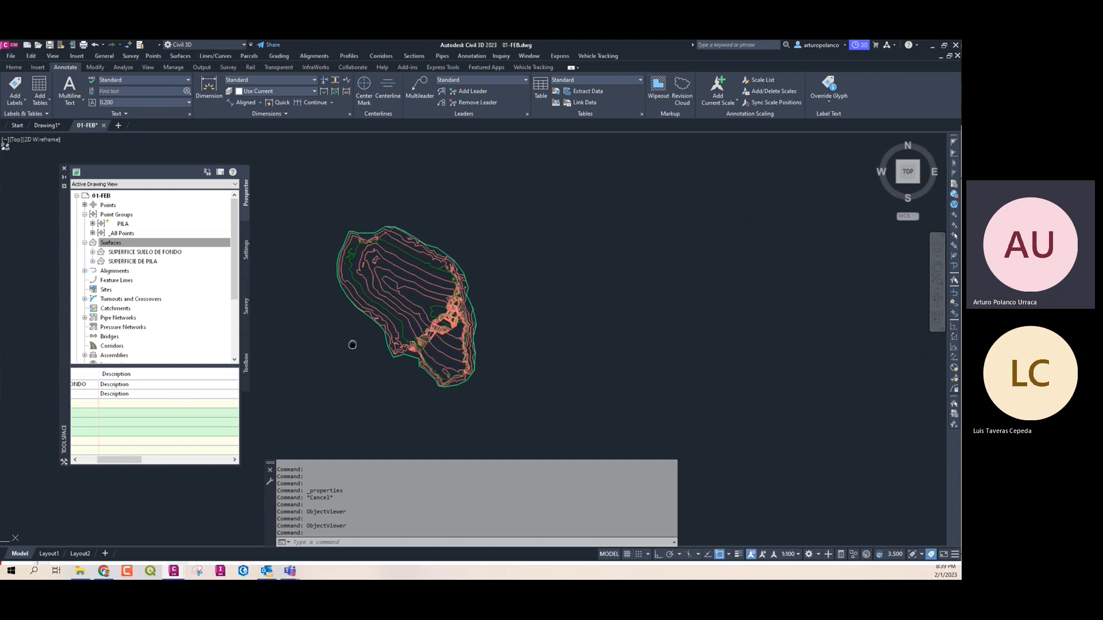
{"action": "left_click", "coordinate": [93, 262]}
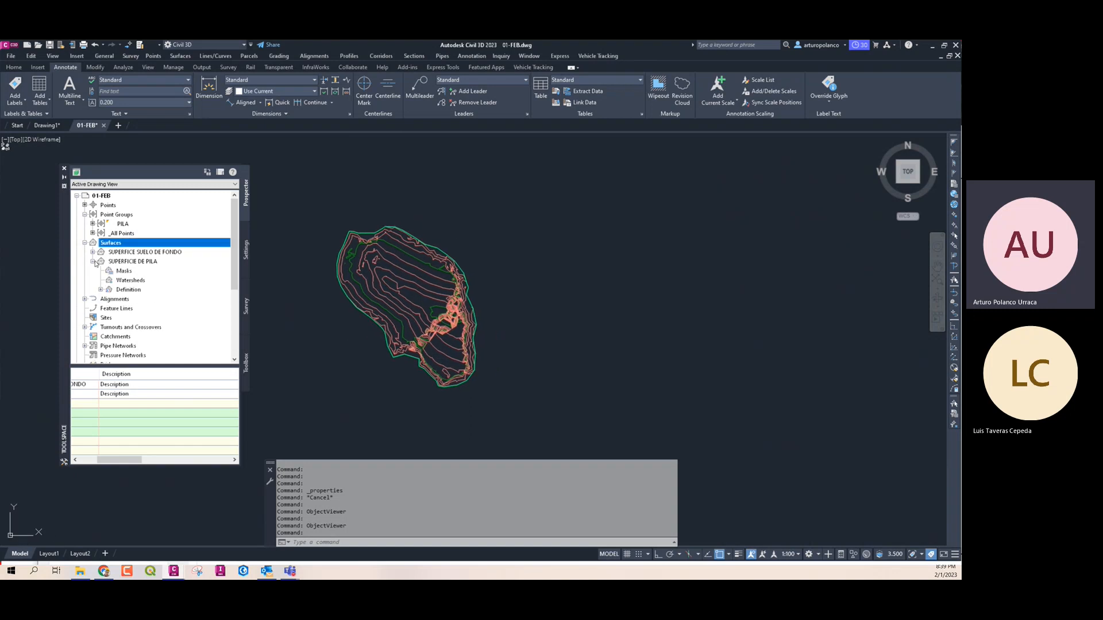
{"action": "left_click", "coordinate": [101, 290]}
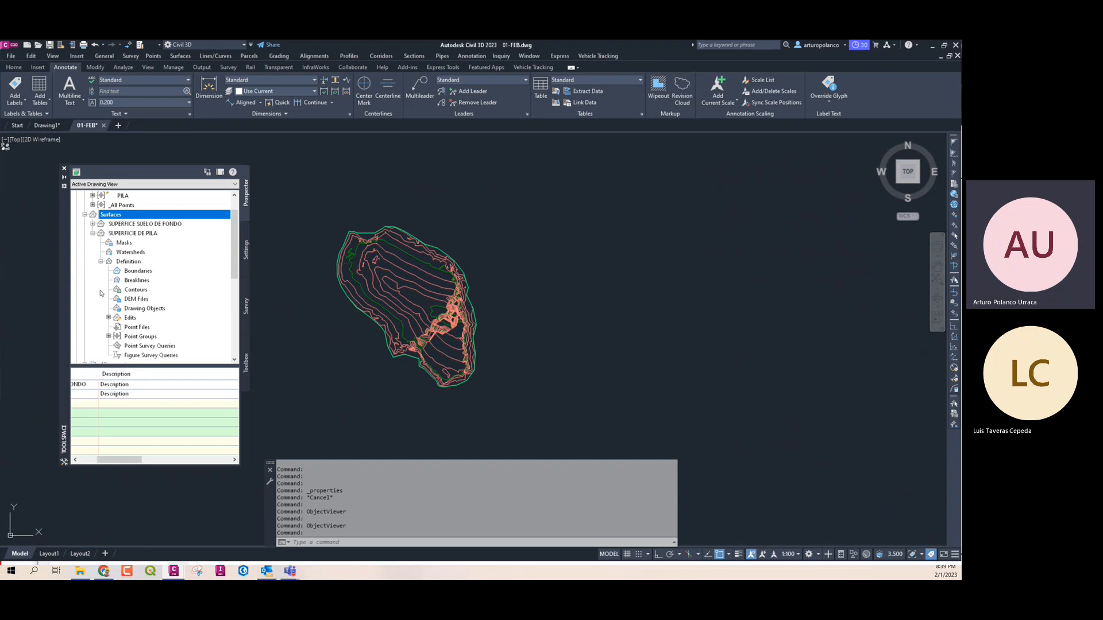
{"action": "right_click", "coordinate": [151, 309]}
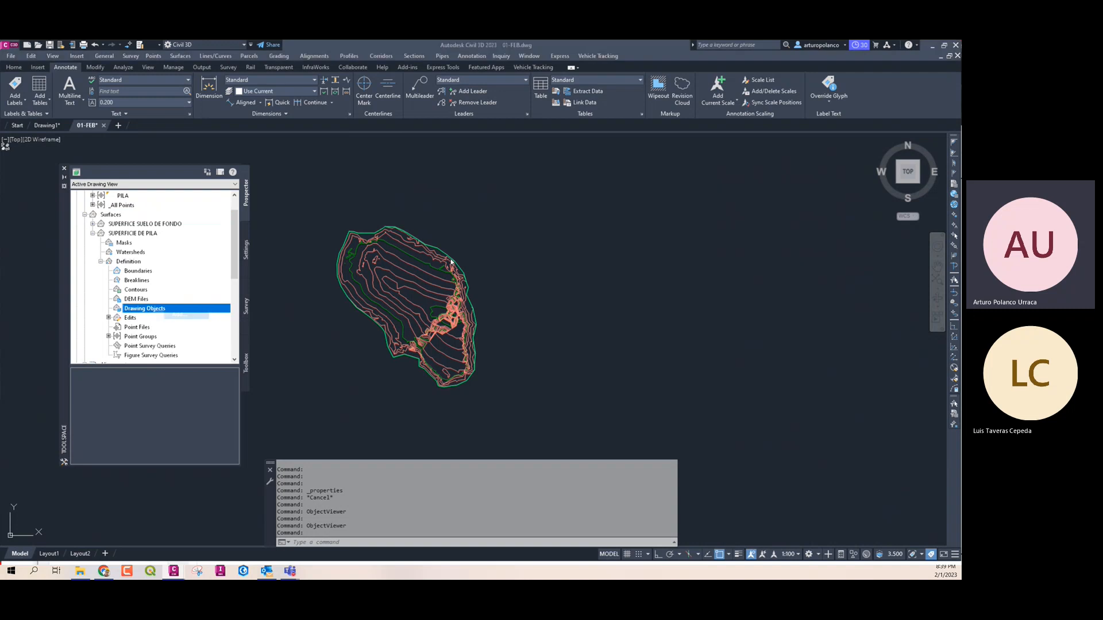
{"action": "left_click", "coordinate": [705, 170]}
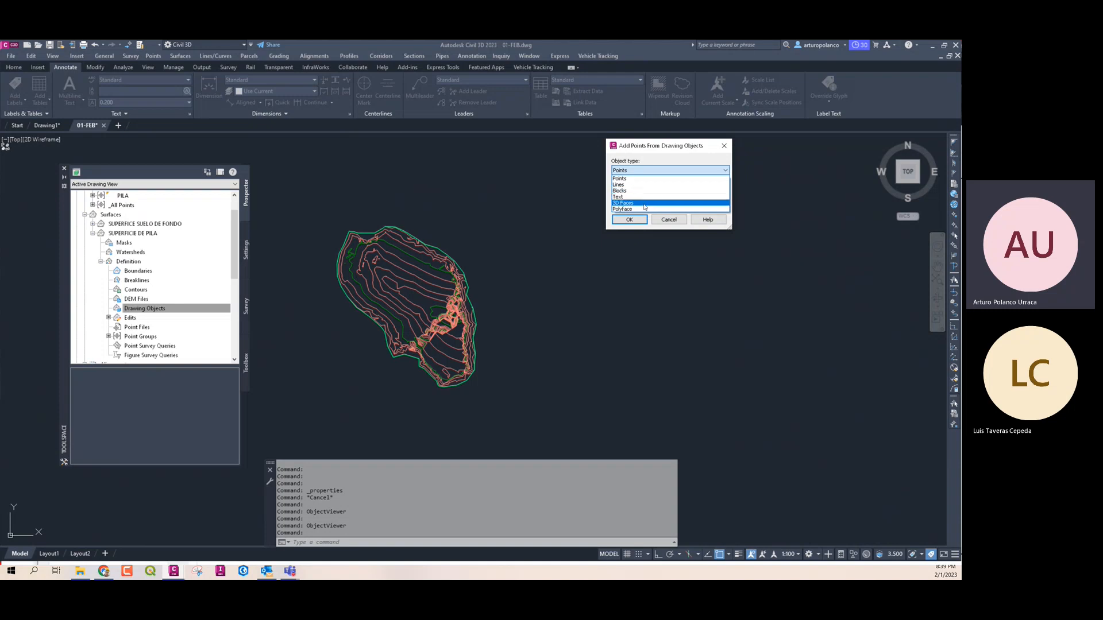
{"action": "left_click", "coordinate": [668, 221]}
{"action": "left_click", "coordinate": [668, 221]}
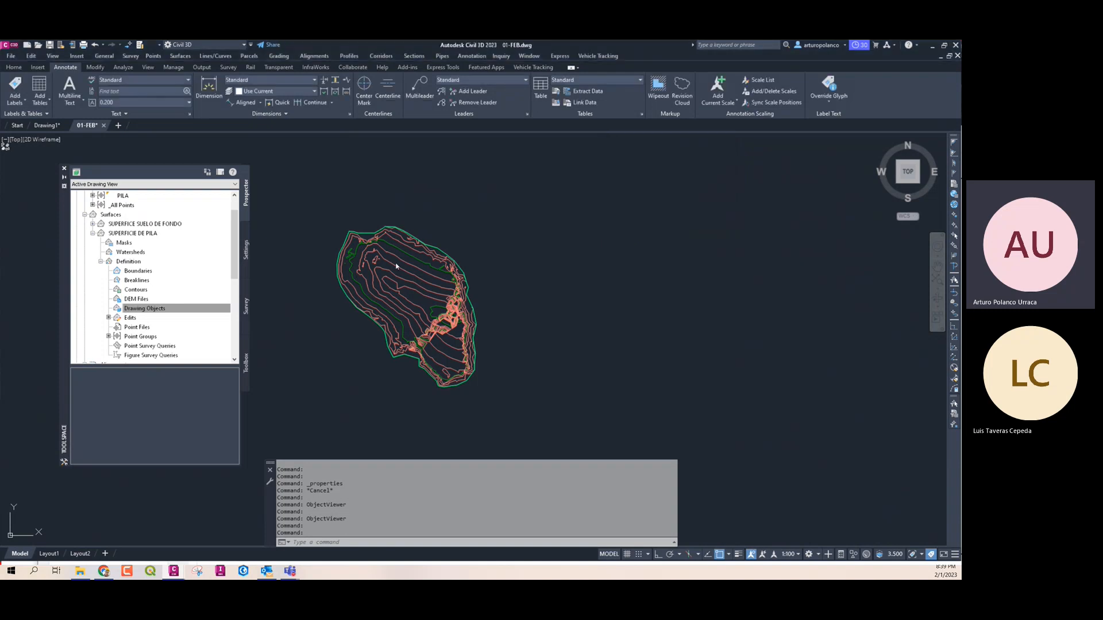
{"action": "scroll", "coordinate": [396, 266], "scroll_direction": "up", "scroll_amount": 5}
{"action": "scroll", "coordinate": [540, 233], "scroll_direction": "down", "scroll_amount": 4}
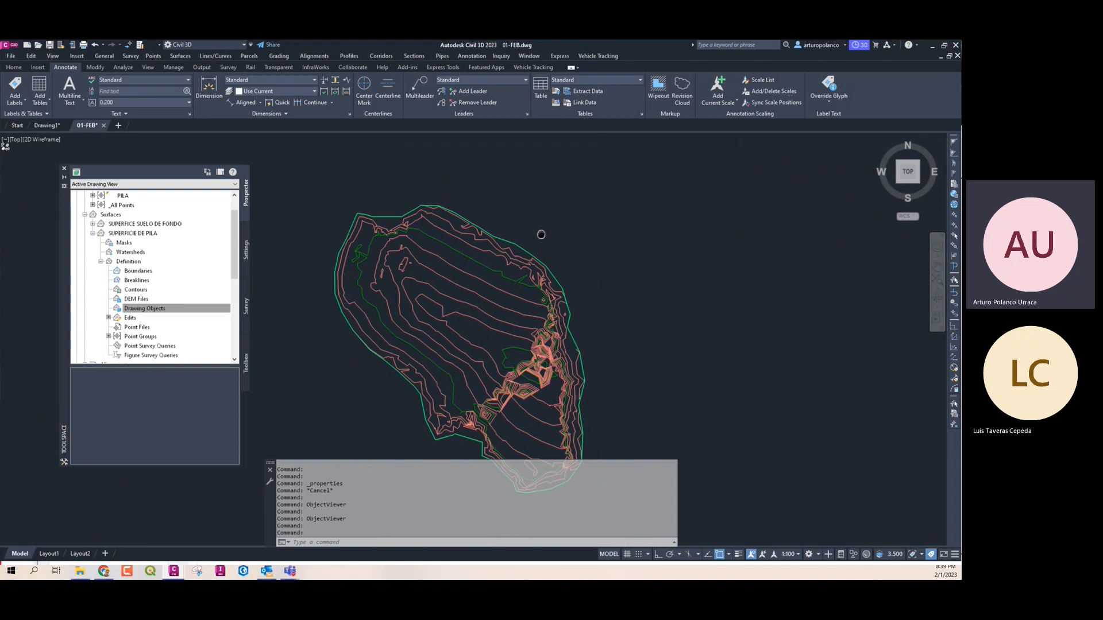
{"action": "right_click", "coordinate": [179, 308]}
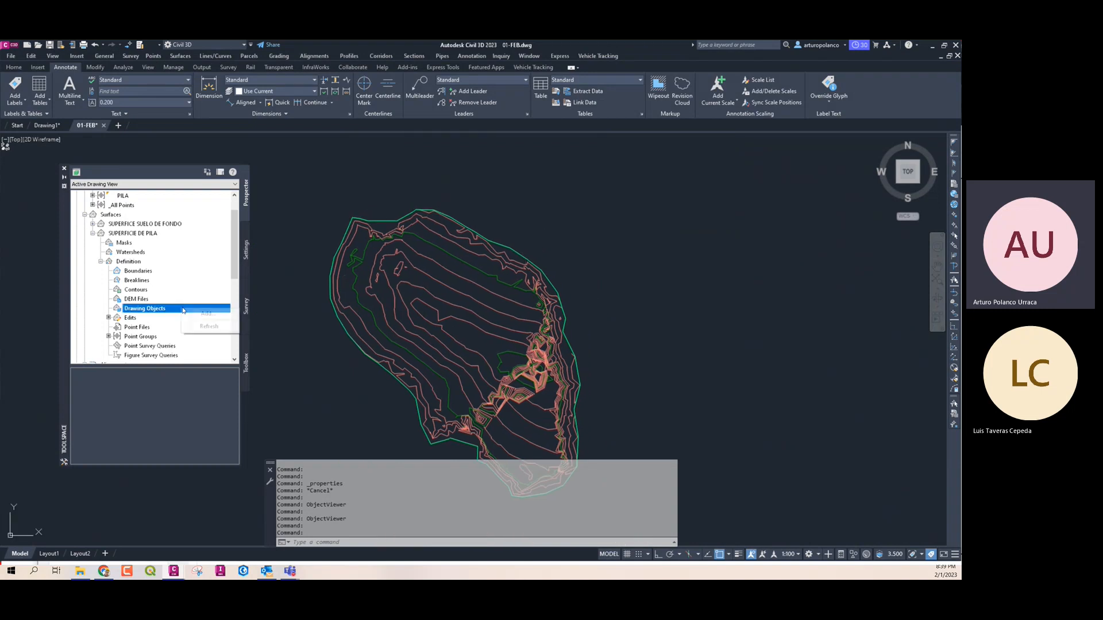
{"action": "left_click", "coordinate": [208, 326]}
{"action": "left_click", "coordinate": [632, 171]}
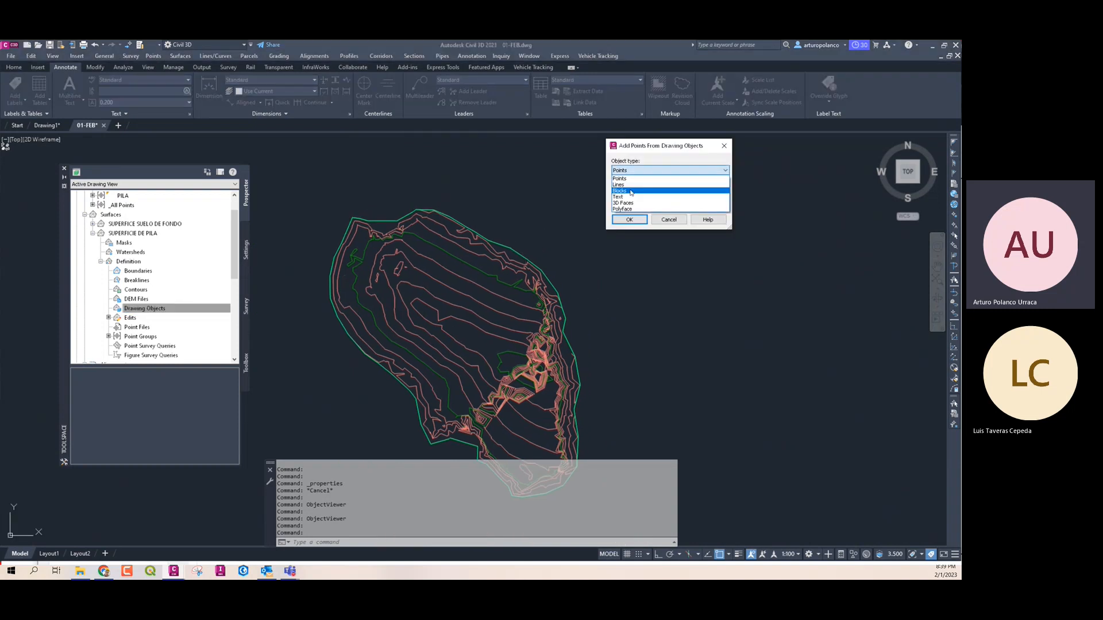
{"action": "left_click", "coordinate": [655, 220]}
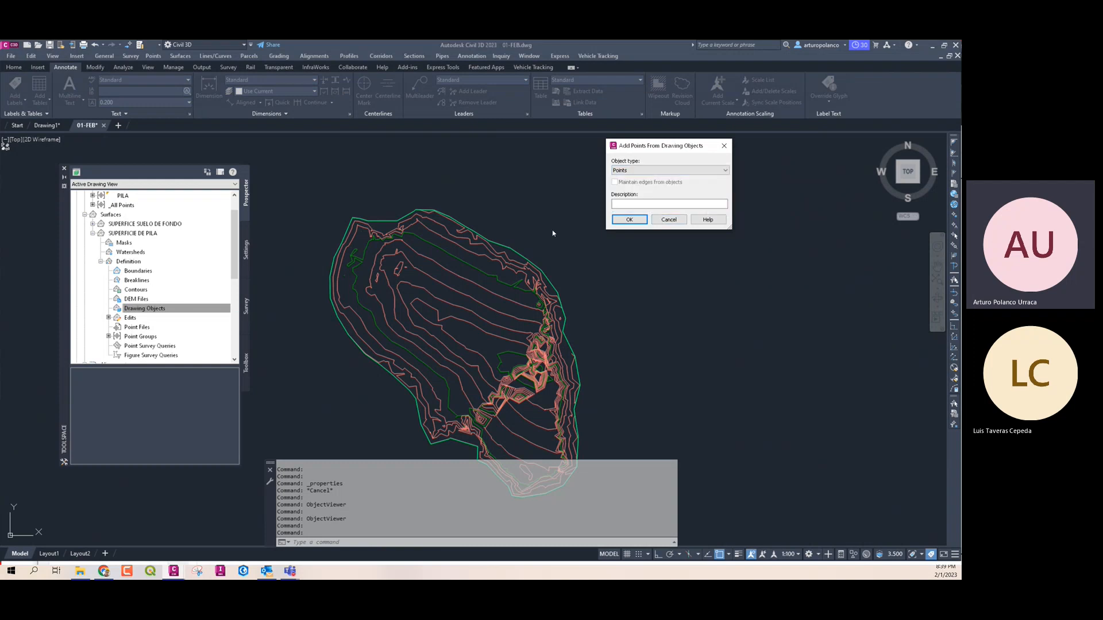
{"action": "left_click", "coordinate": [655, 221]}
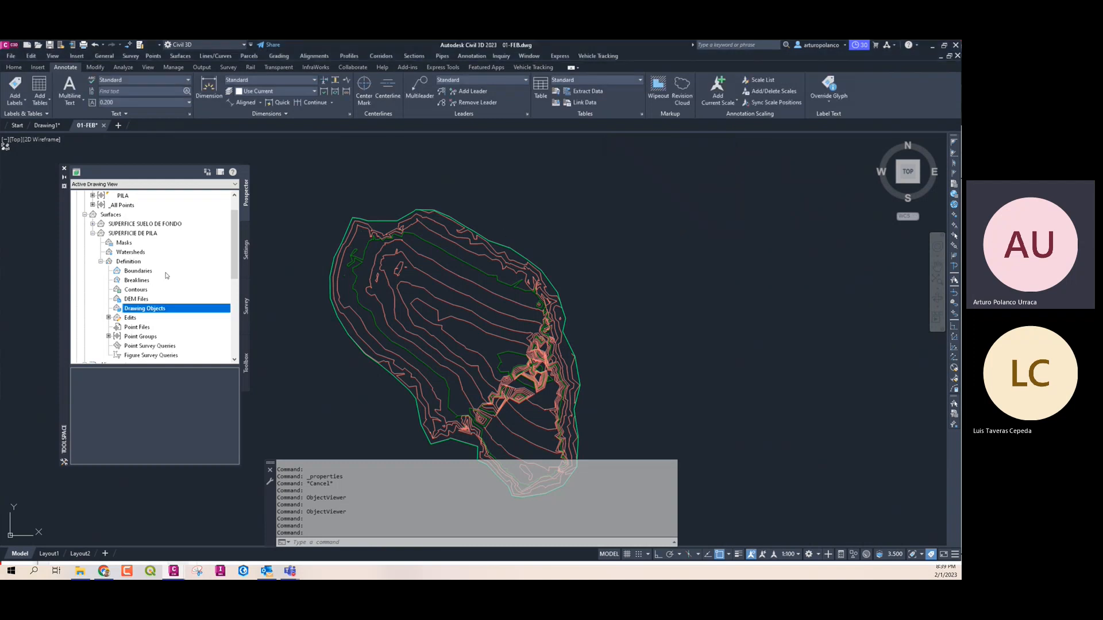
Add the extracted border to SUPERFICIE DE PILA as a Standard breakline described POLYLINE, with a mid-ordinate distance of 0.5 m
{"action": "left_click", "coordinate": [137, 280]}
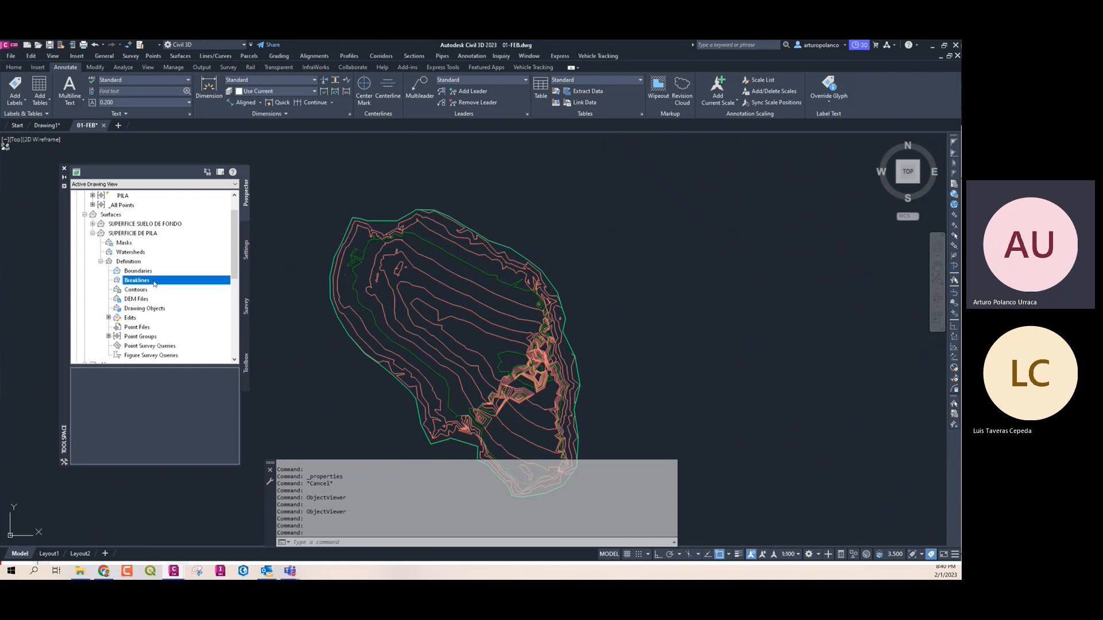
{"action": "right_click", "coordinate": [154, 283]}
{"action": "left_click", "coordinate": [171, 286]}
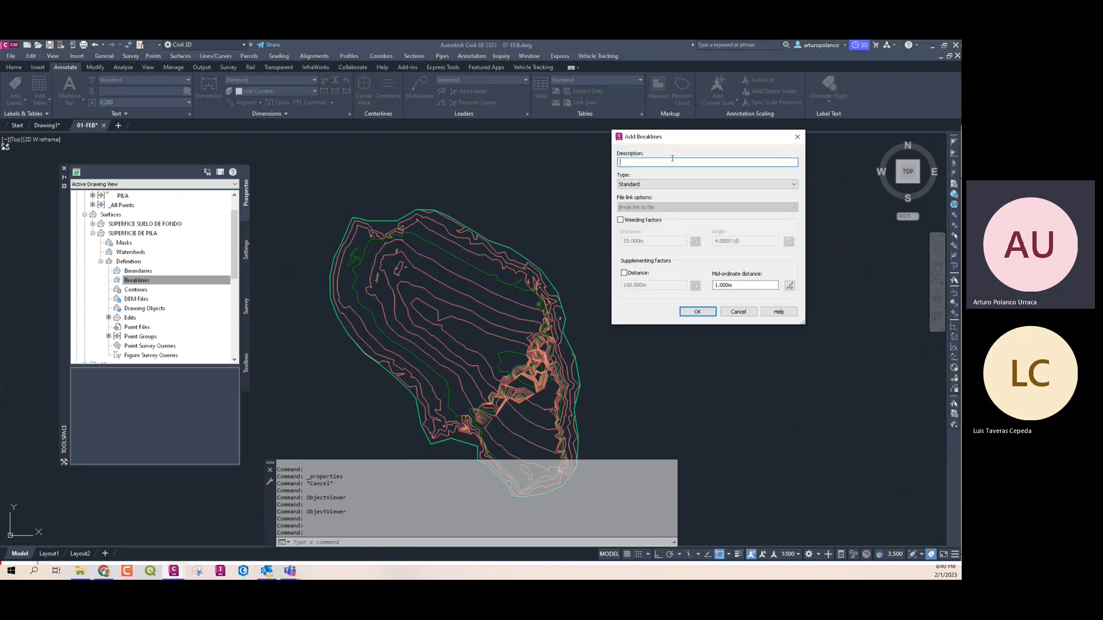
{"action": "type", "text": "POLYLINE"}
{"action": "left_click_drag", "start_coordinate": [726, 285], "coordinate": [690, 289]}
{"action": "left_click", "coordinate": [656, 185]}
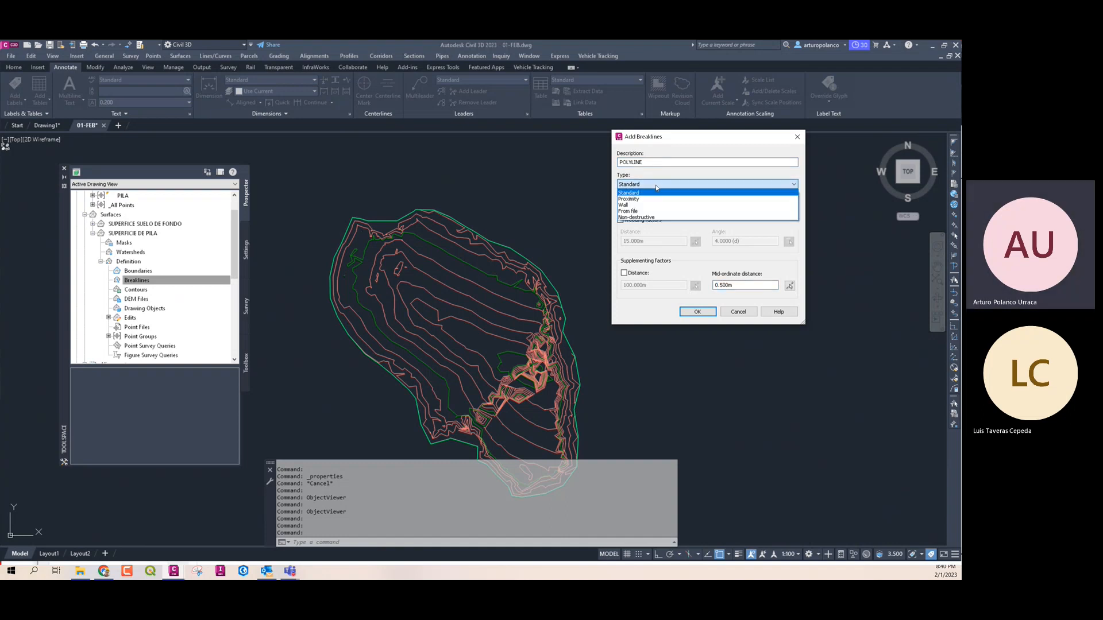
{"action": "left_click", "coordinate": [656, 186]}
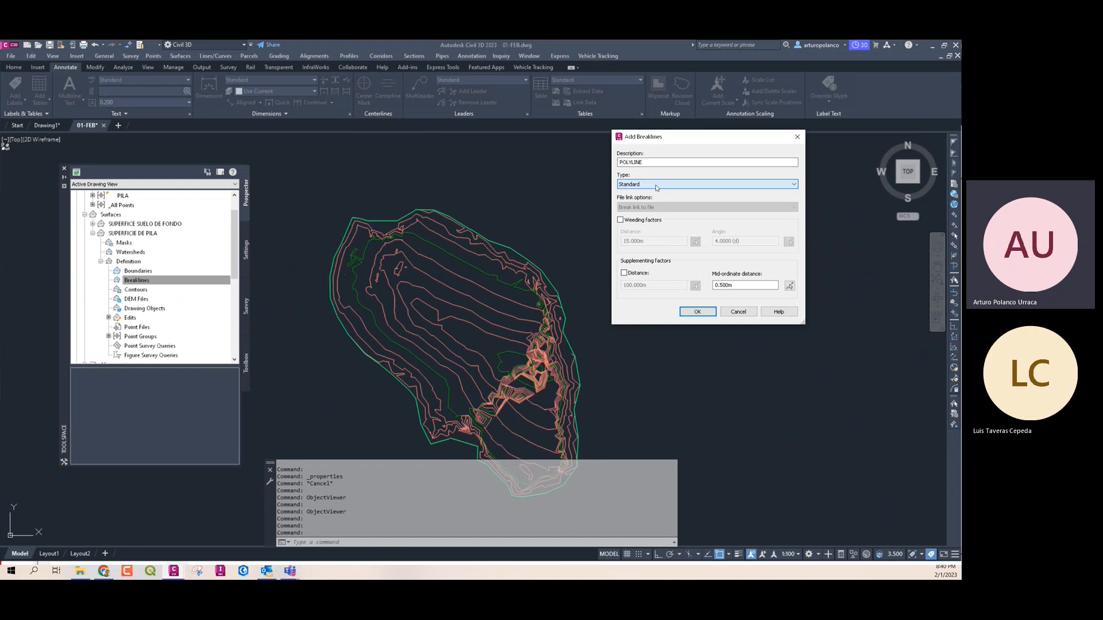
{"action": "left_click", "coordinate": [697, 311]}
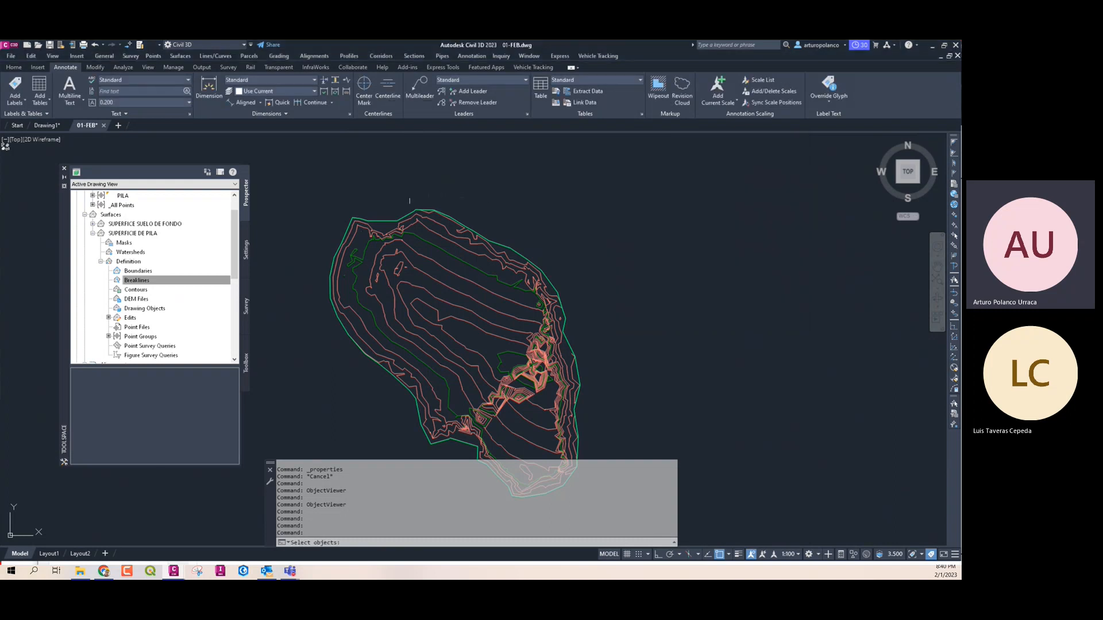
{"action": "left_click", "coordinate": [383, 220]}
{"action": "key", "text": "Return"}
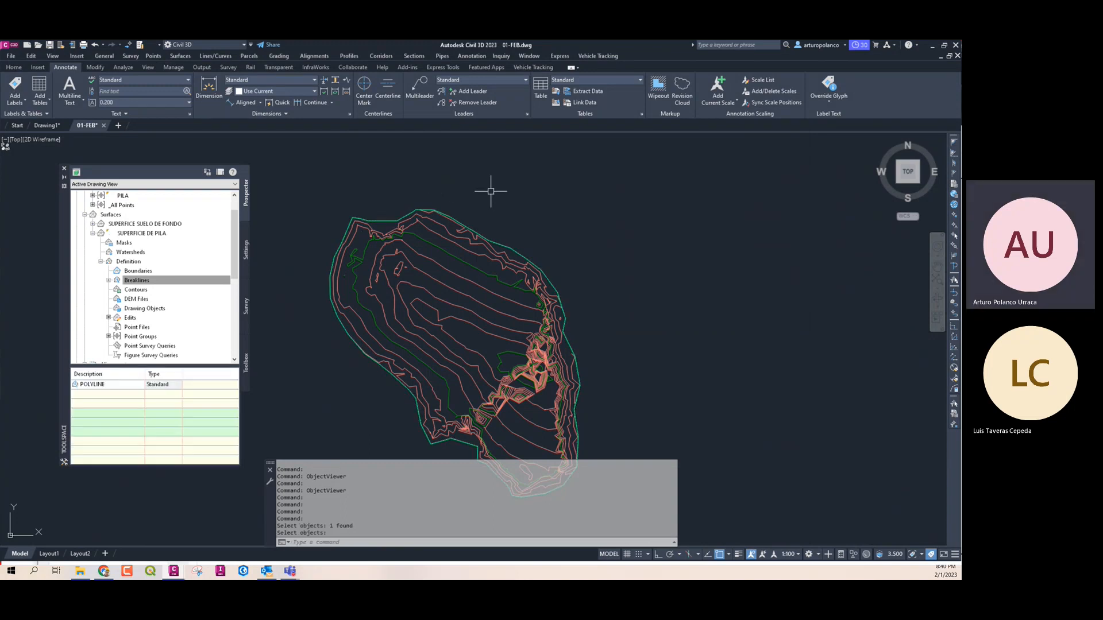
Rebuild the SUPERFICIE DE PILA surface and regenerate the drawing display
{"action": "right_click", "coordinate": [162, 233]}
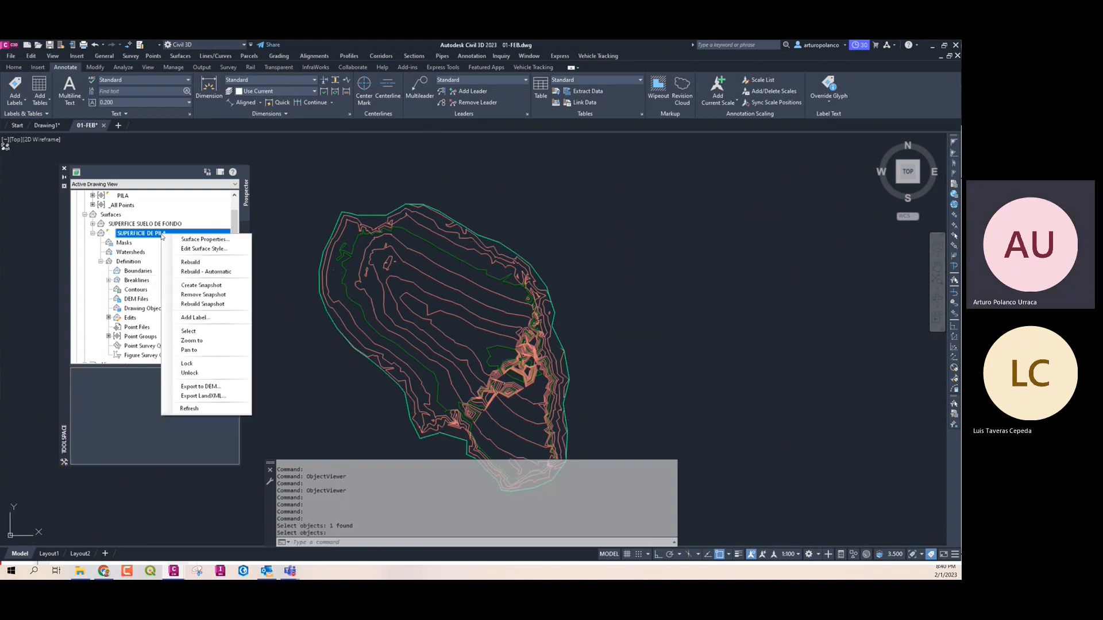
{"action": "left_click", "coordinate": [192, 262]}
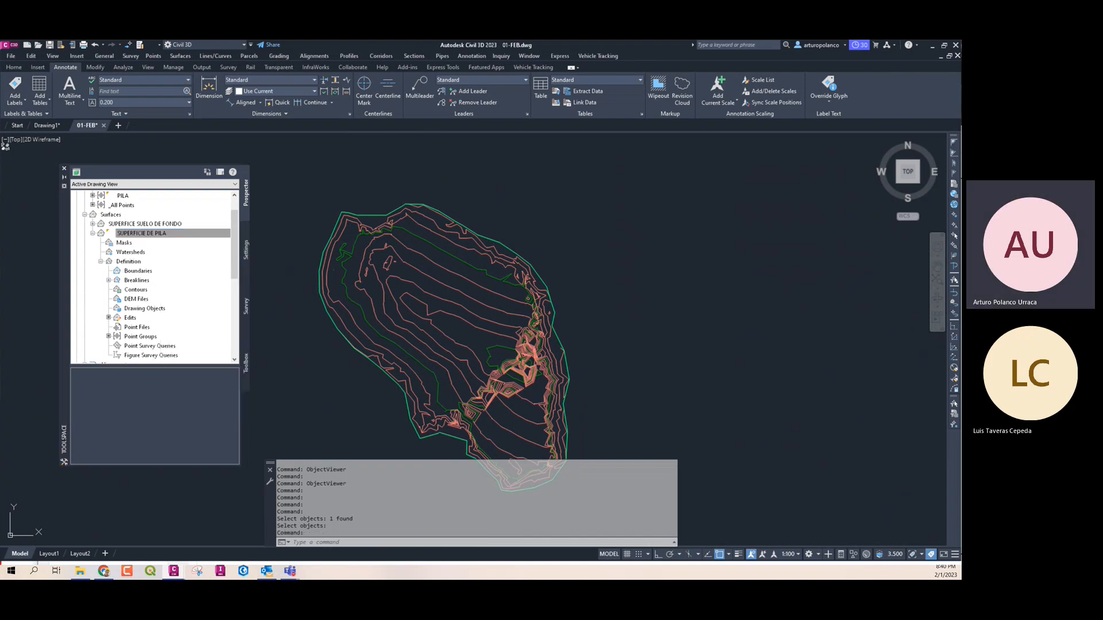
{"action": "type", "text": "RE"}
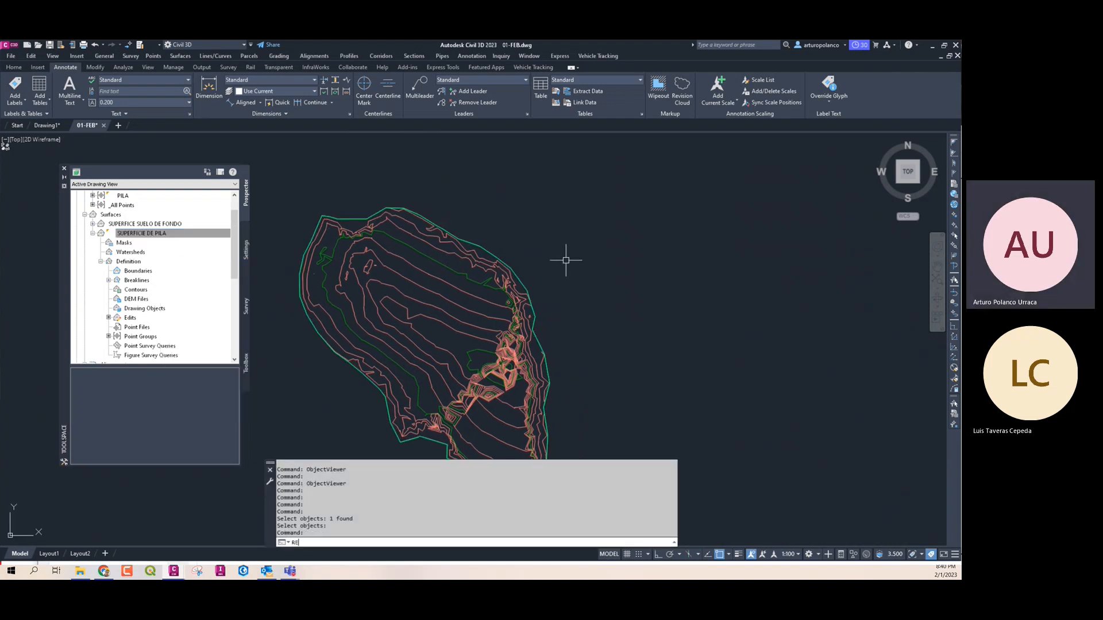
{"action": "key", "text": "Return"}
{"action": "left_click", "coordinate": [571, 284]}
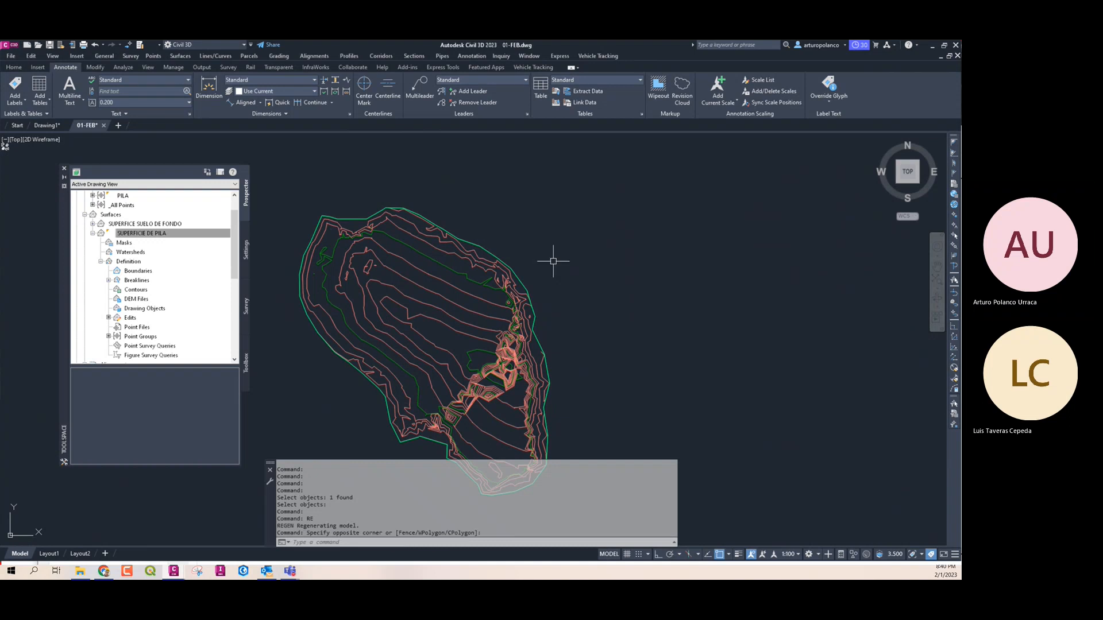
Delete the POLYLINE breakline from the definition of SUPERFICIE DE PILA and rebuild that surface
{"action": "right_click", "coordinate": [185, 236]}
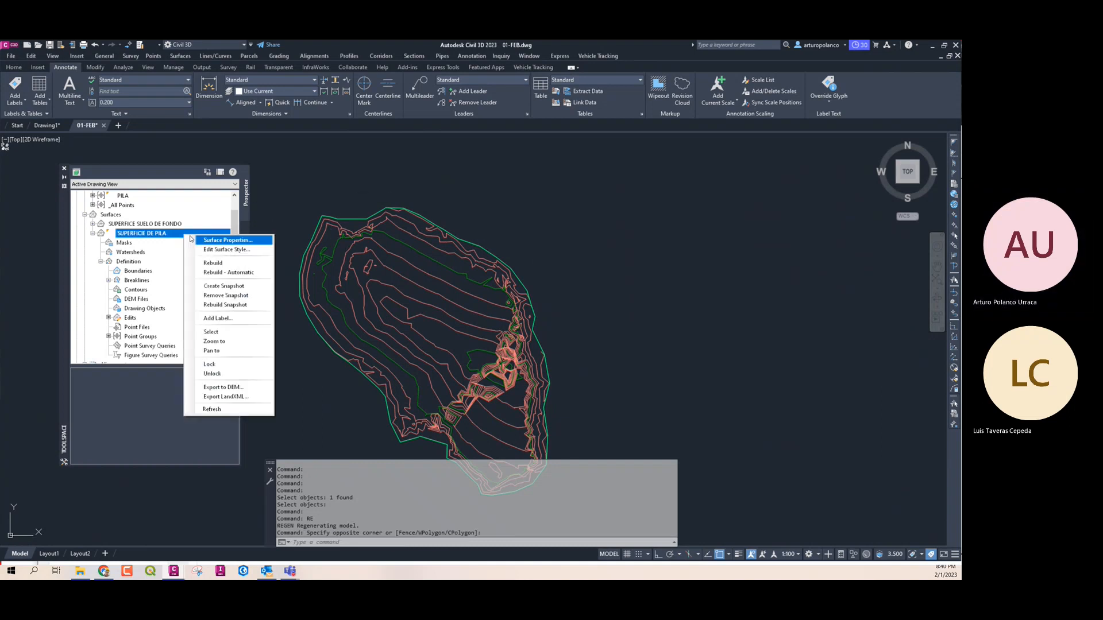
{"action": "left_click", "coordinate": [138, 284]}
{"action": "left_click", "coordinate": [137, 281]}
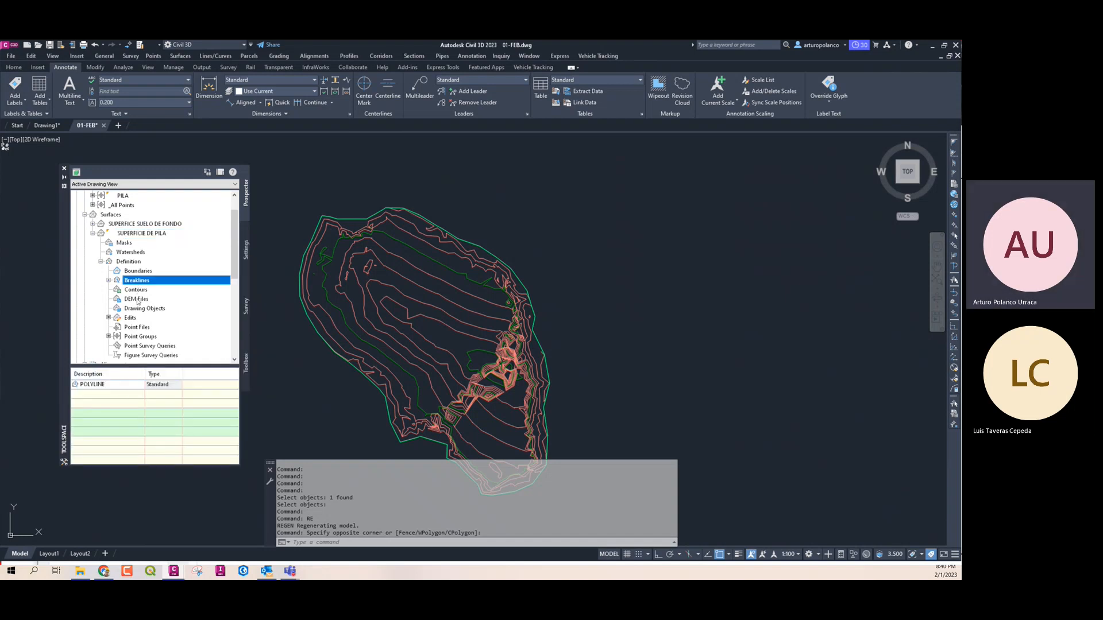
{"action": "right_click", "coordinate": [110, 384]}
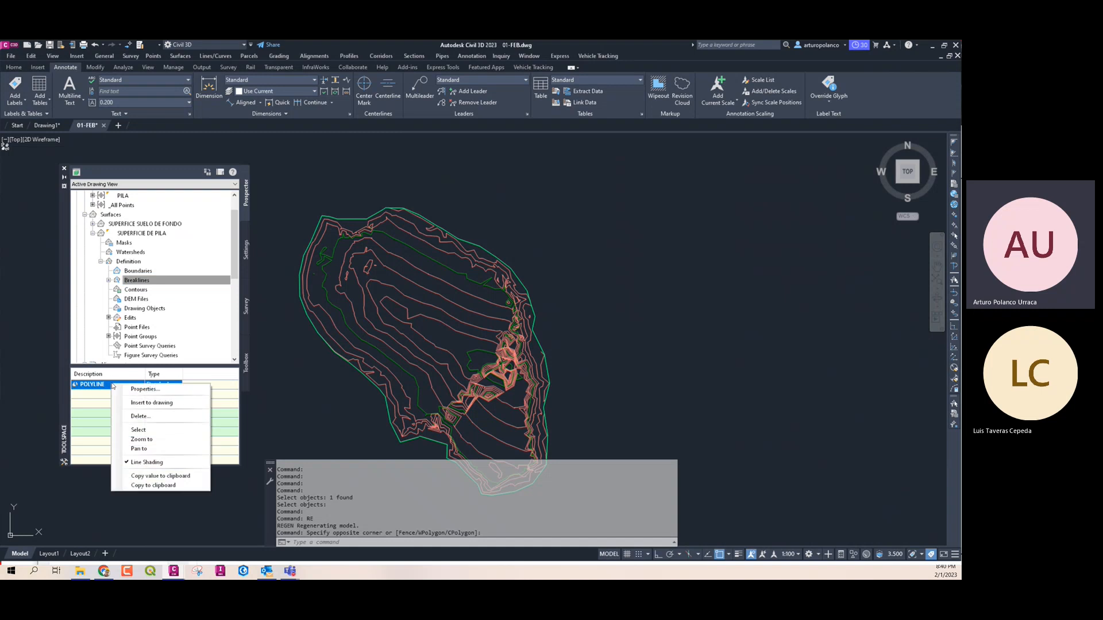
{"action": "left_click", "coordinate": [144, 417]}
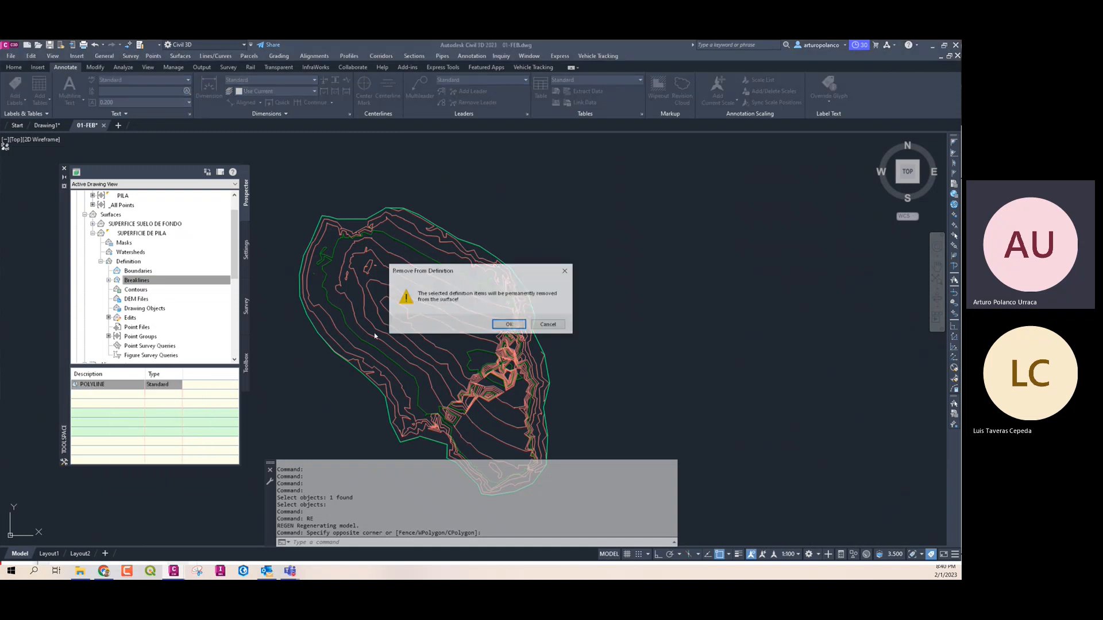
{"action": "left_click", "coordinate": [505, 323]}
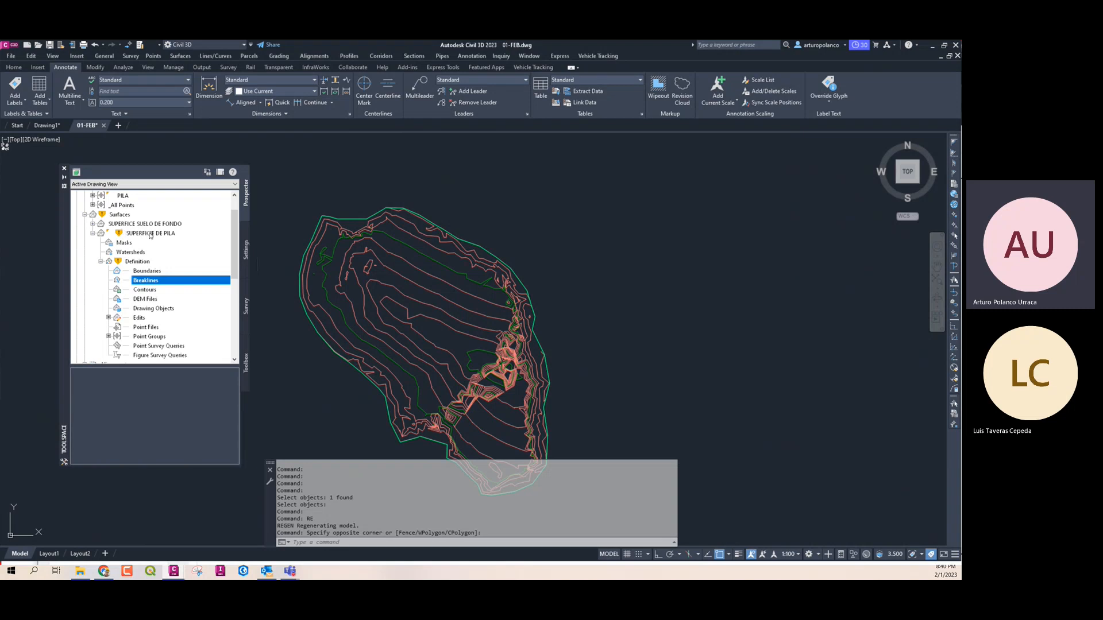
{"action": "right_click", "coordinate": [150, 236]}
{"action": "left_click", "coordinate": [177, 264]}
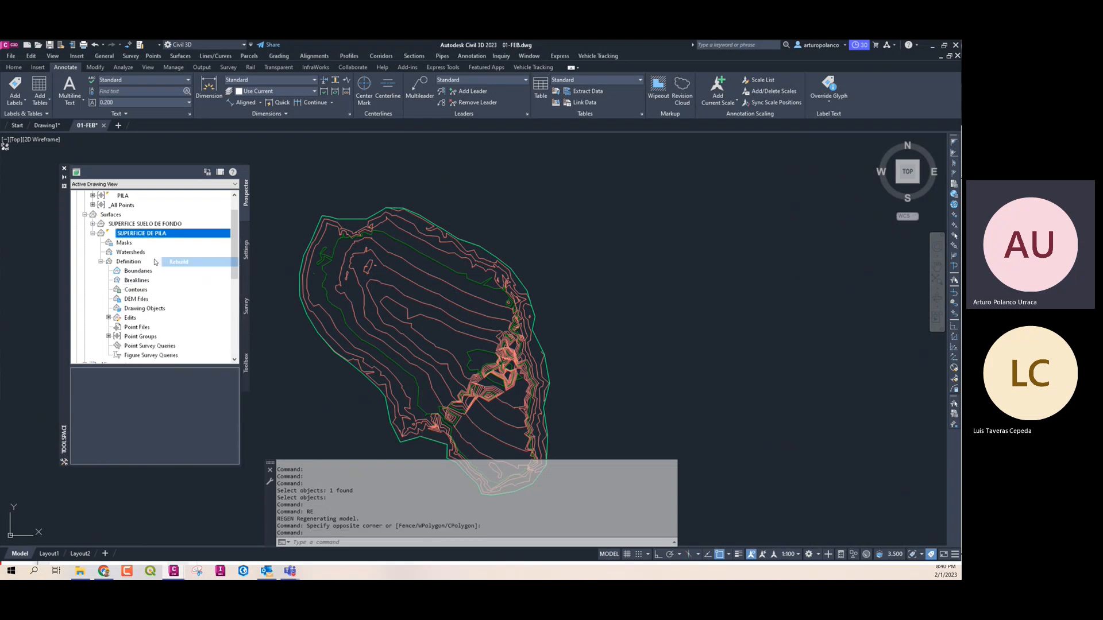
Add the extracted border polyline to the definition of SUPERFICE SUELO DE FONDO as a Standard breakline described POLYALINE
{"action": "left_click", "coordinate": [93, 233]}
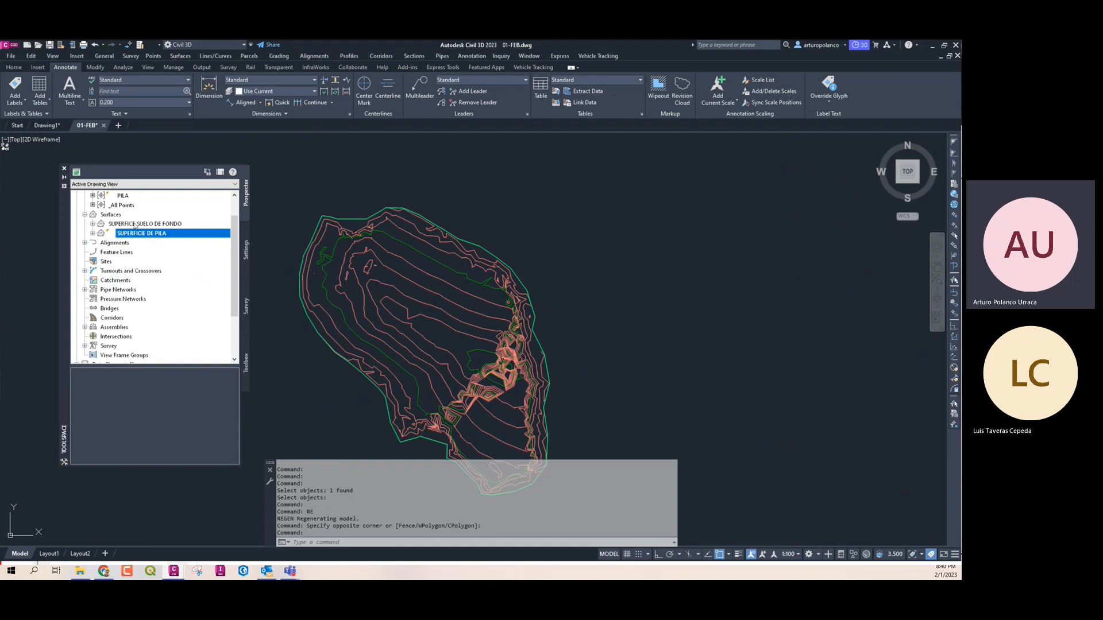
{"action": "left_click", "coordinate": [93, 225]}
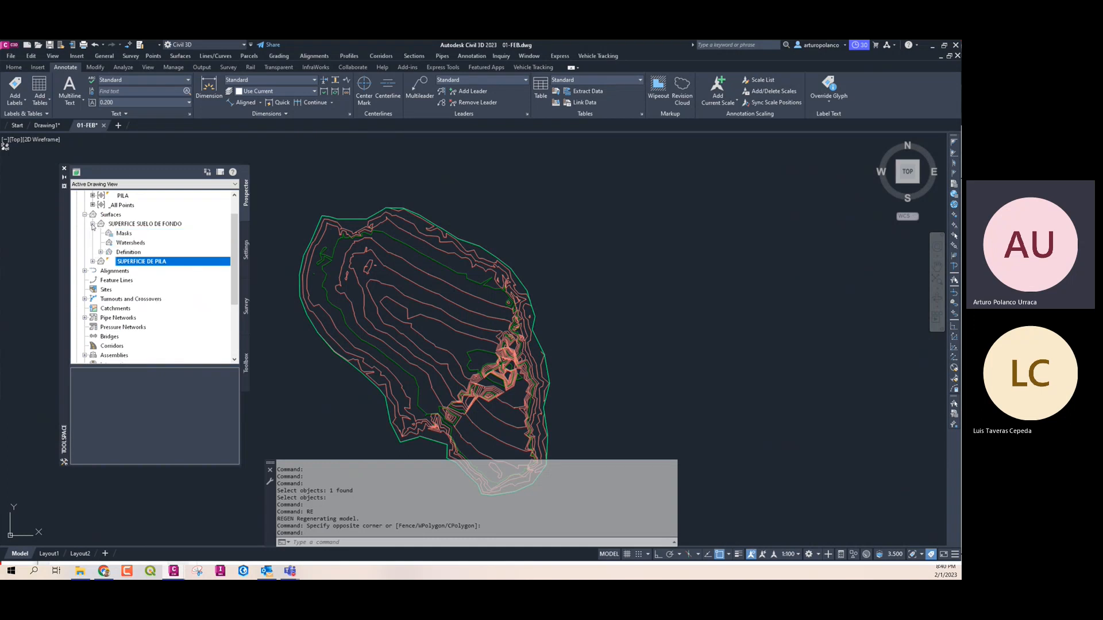
{"action": "left_click", "coordinate": [101, 252]}
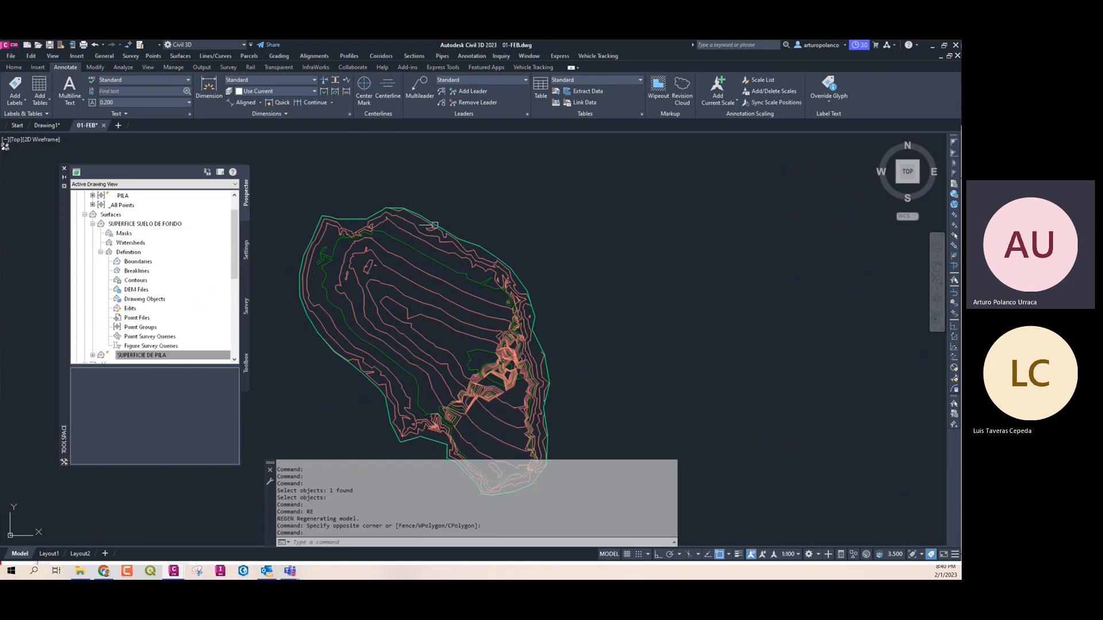
{"action": "left_click", "coordinate": [466, 237]}
{"action": "middle_click_drag", "start_coordinate": [436, 340], "coordinate": [430, 293]}
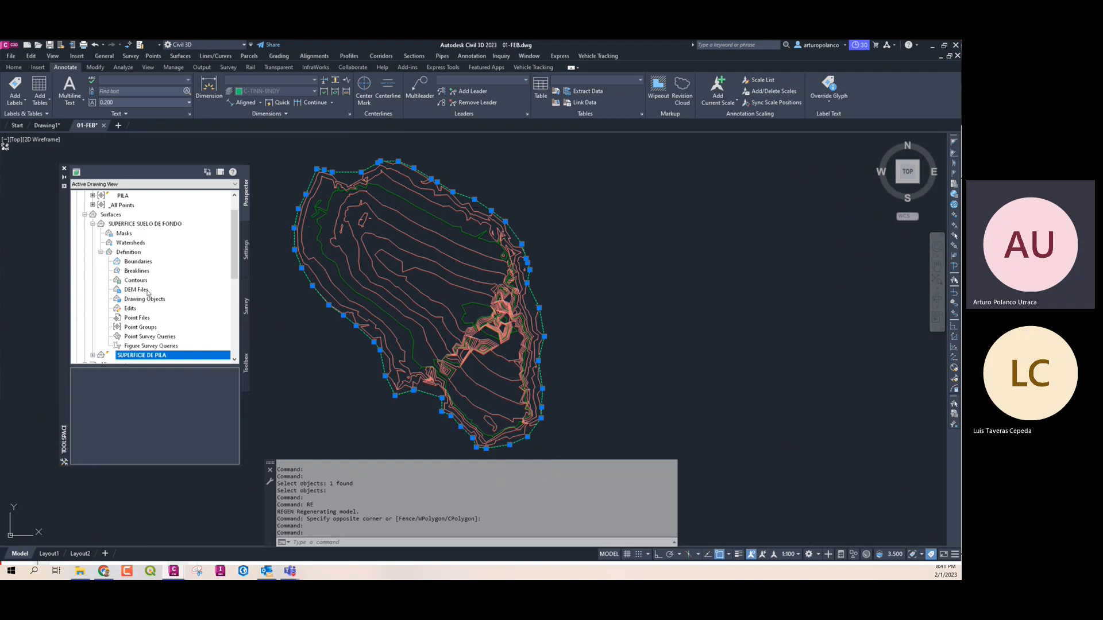
{"action": "right_click", "coordinate": [144, 274]}
{"action": "left_click", "coordinate": [166, 274]}
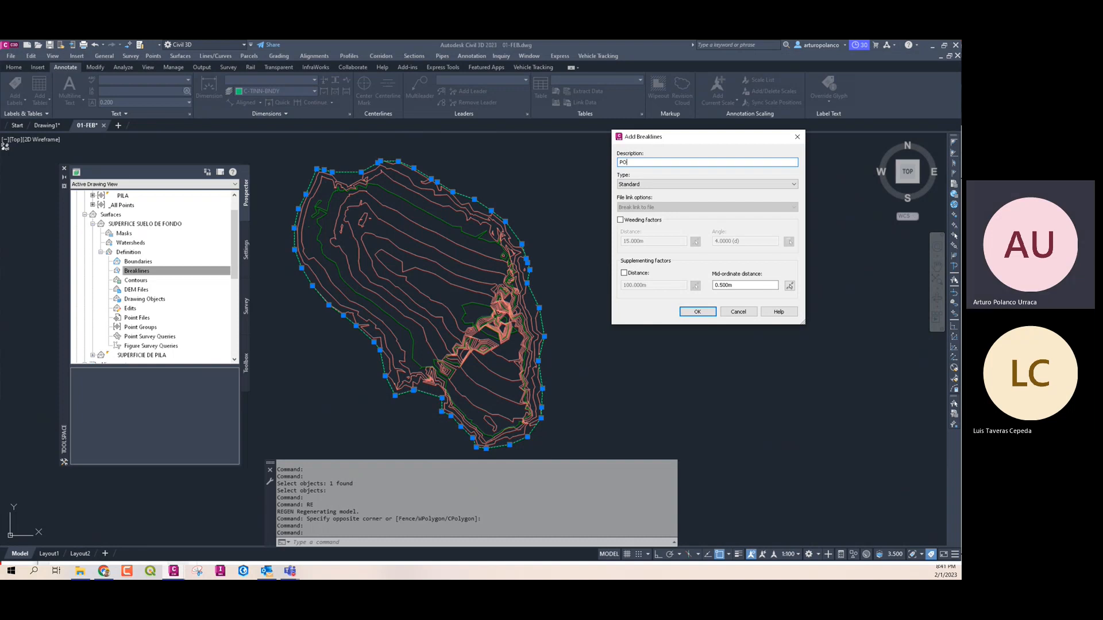
{"action": "type", "text": "POLYALINE"}
{"action": "left_click", "coordinate": [695, 312]}
Orbit the base surface in the Object Viewer to check its shape, and examine its southwest edge in plan
{"action": "middle_click_drag", "start_coordinate": [588, 291], "coordinate": [597, 314]}
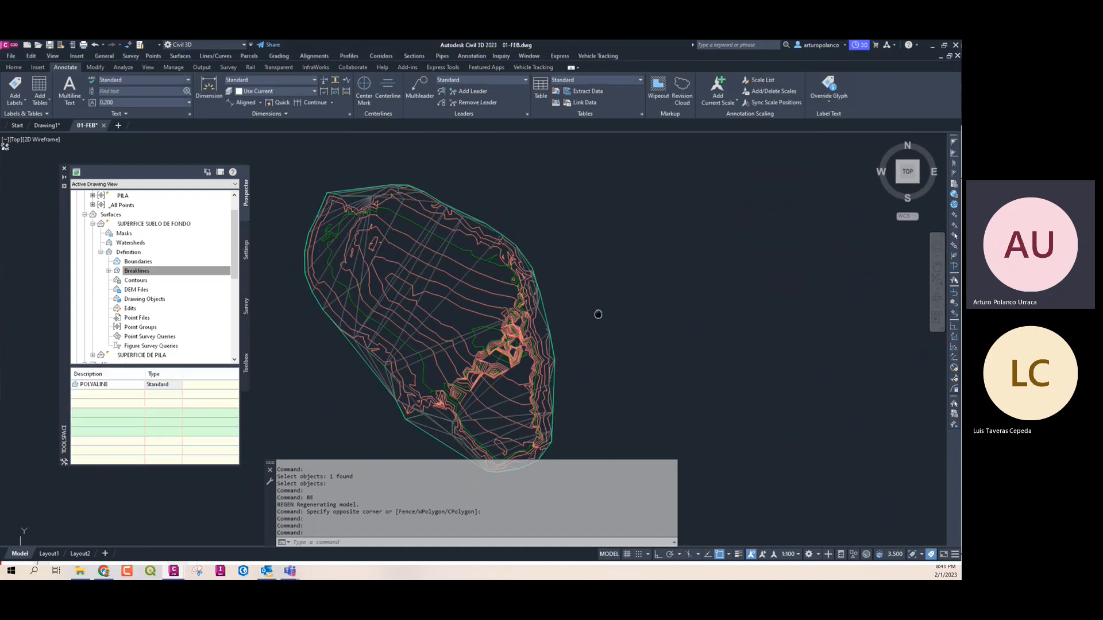
{"action": "left_click", "coordinate": [441, 301]}
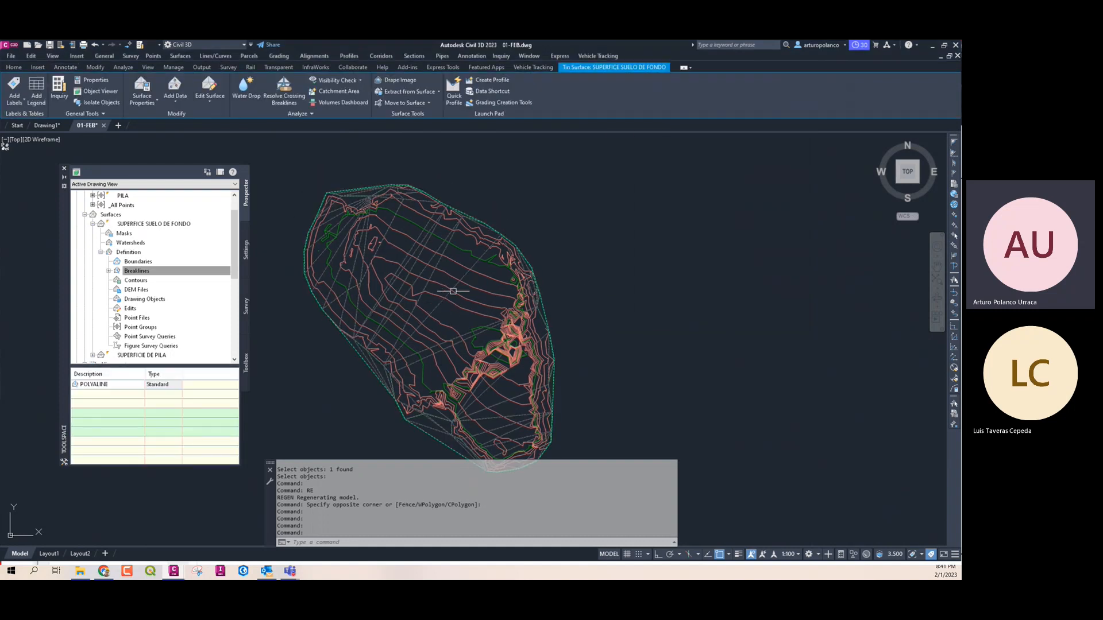
{"action": "right_click", "coordinate": [463, 289]}
{"action": "left_click", "coordinate": [493, 422]}
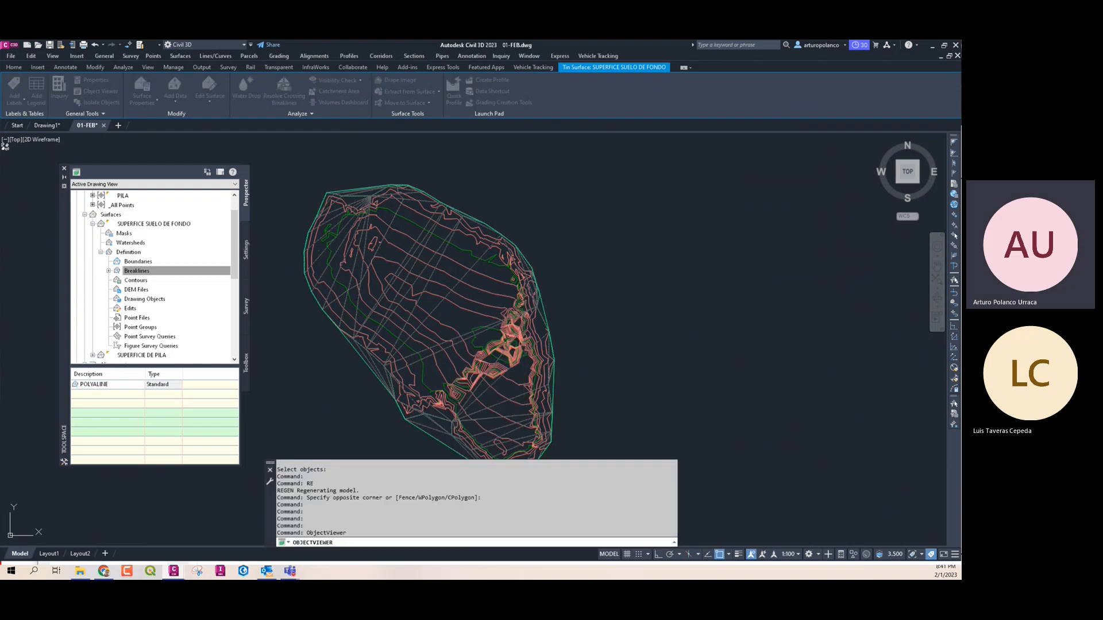
{"action": "left_click_drag", "start_coordinate": [384, 92], "coordinate": [535, 104]}
{"action": "mouse_move", "coordinate": [402, 396]}
{"action": "left_mouse_down"}
{"action": "mouse_move", "coordinate": [453, 239]}
{"action": "mouse_move", "coordinate": [438, 275]}
{"action": "mouse_move", "coordinate": [471, 342]}
{"action": "mouse_move", "coordinate": [453, 327]}
{"action": "left_mouse_up"}
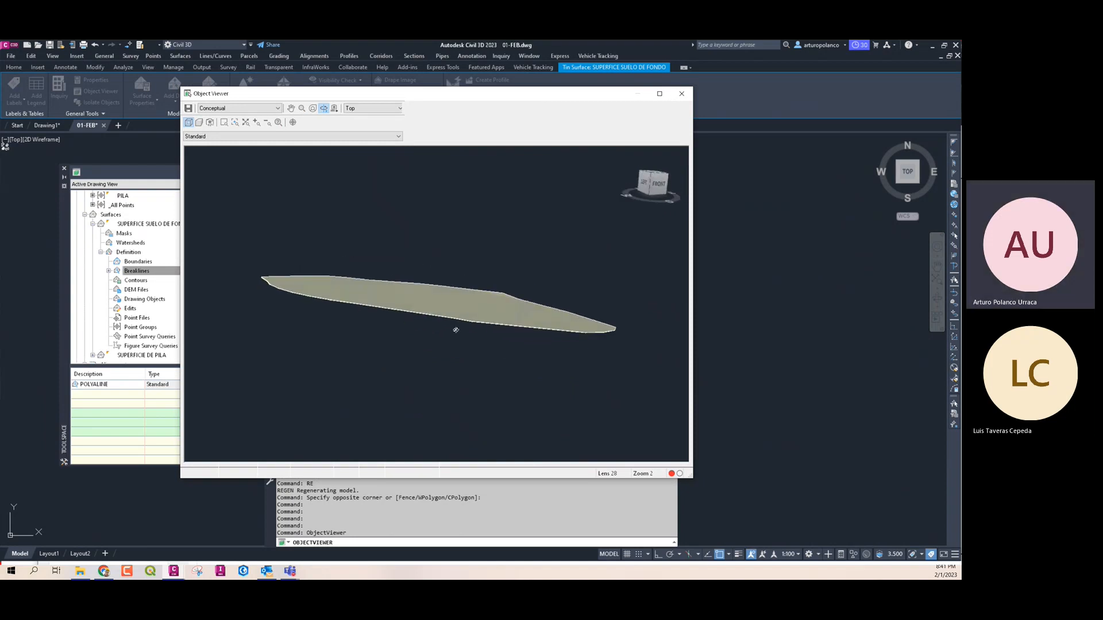
{"action": "left_click", "coordinate": [682, 93]}
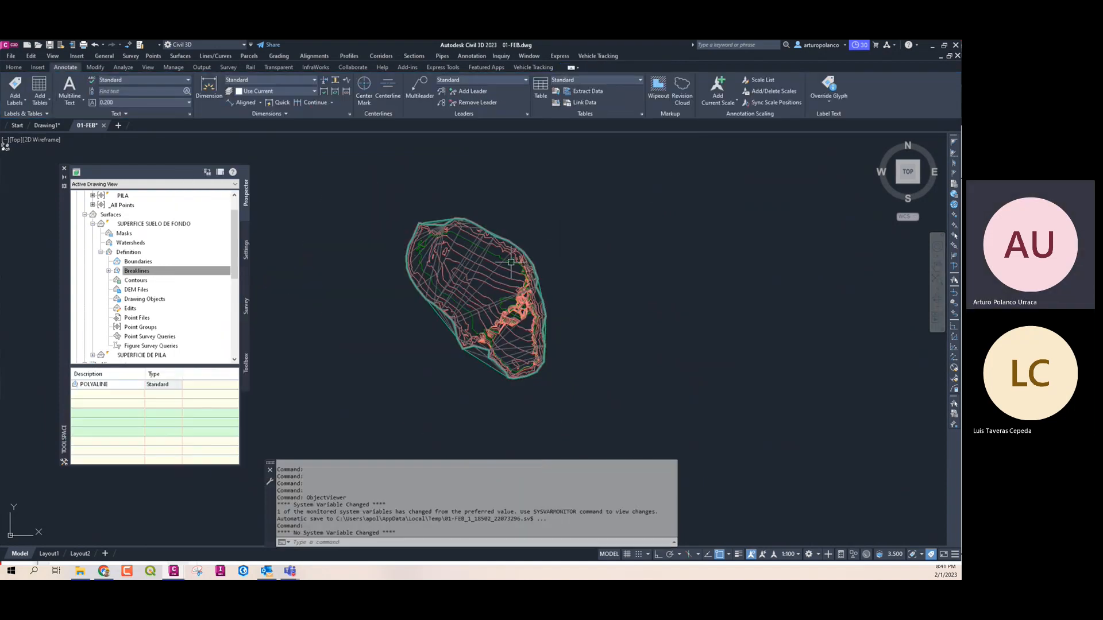
{"action": "middle_click_drag", "start_coordinate": [503, 284], "coordinate": [497, 294]}
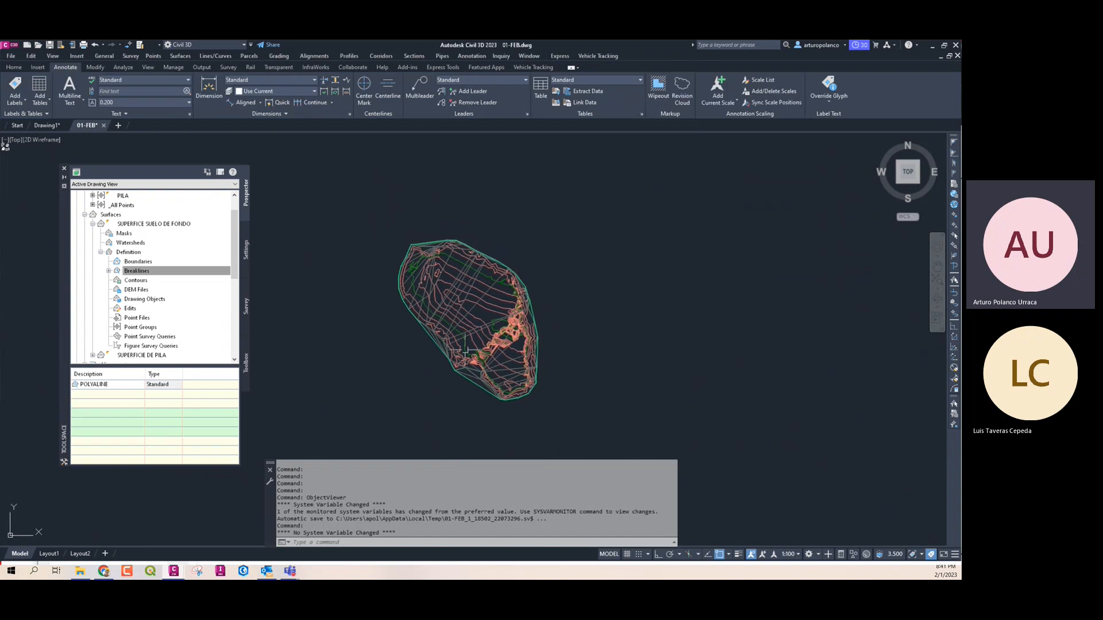
{"action": "middle_click_drag", "start_coordinate": [465, 350], "coordinate": [437, 313]}
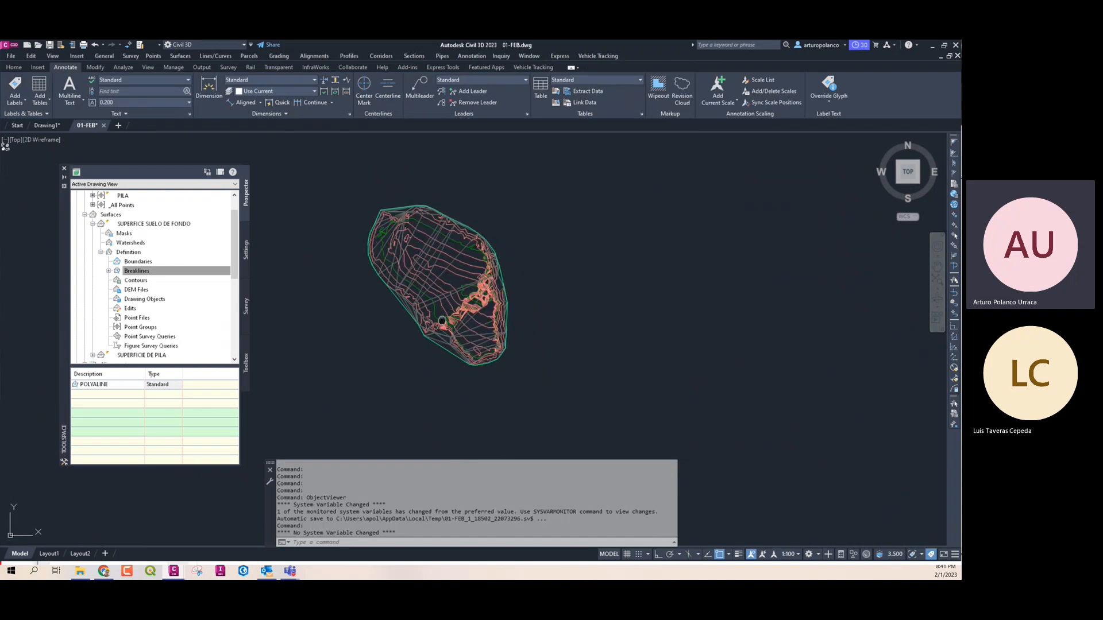
{"action": "scroll", "coordinate": [442, 320], "scroll_direction": "up", "scroll_amount": 5}
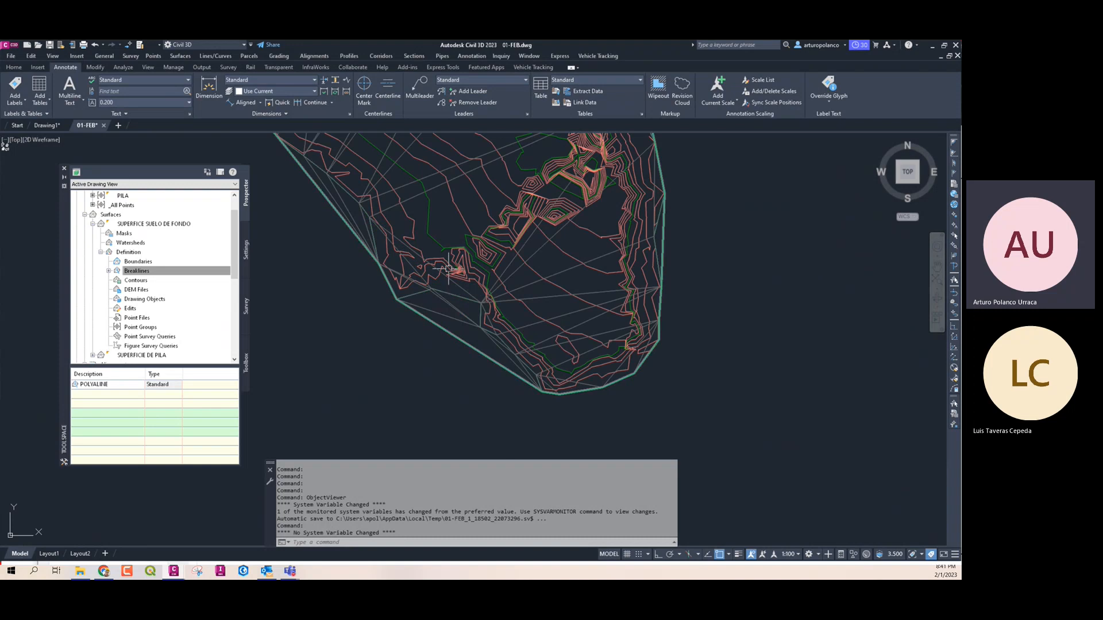
{"action": "scroll", "coordinate": [448, 267], "scroll_direction": "down", "scroll_amount": 4}
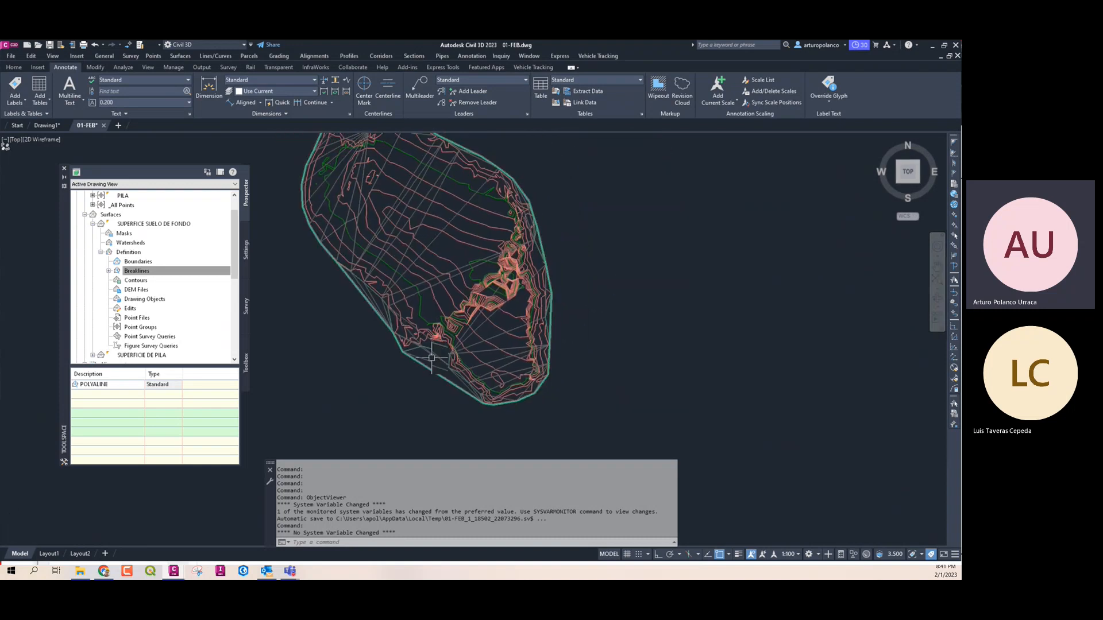
Send the SUPERFICE SUELO DE FONDO surface behind the border polyline in the display order
{"action": "scroll", "coordinate": [431, 358], "scroll_direction": "up", "scroll_amount": 5}
{"action": "scroll", "coordinate": [424, 347], "scroll_direction": "down", "scroll_amount": 3}
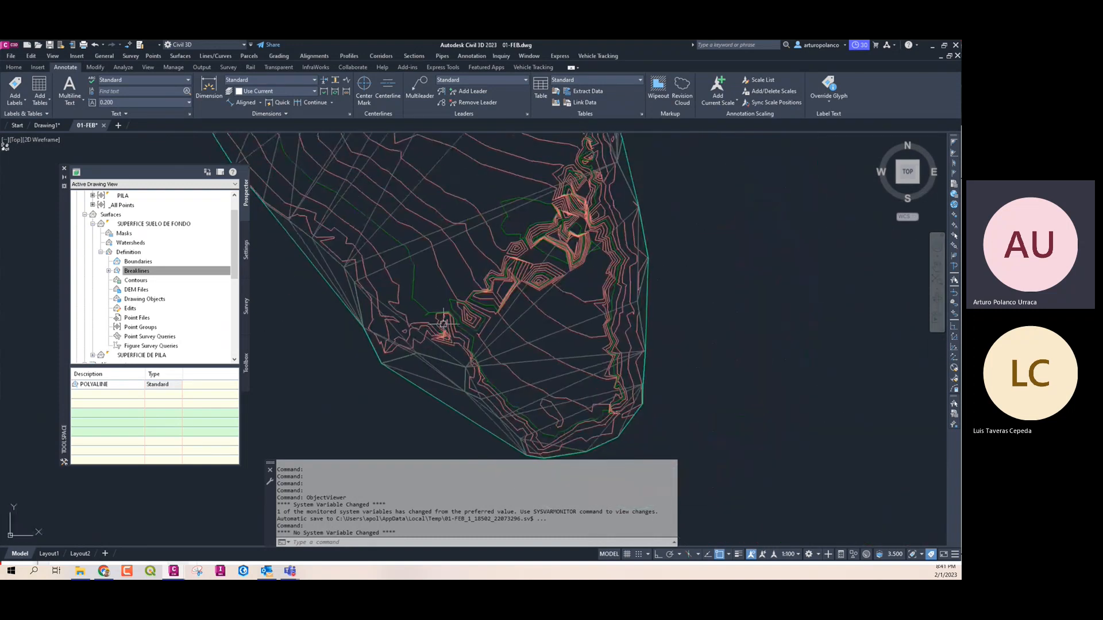
{"action": "middle_click_drag", "start_coordinate": [381, 395], "coordinate": [360, 349]}
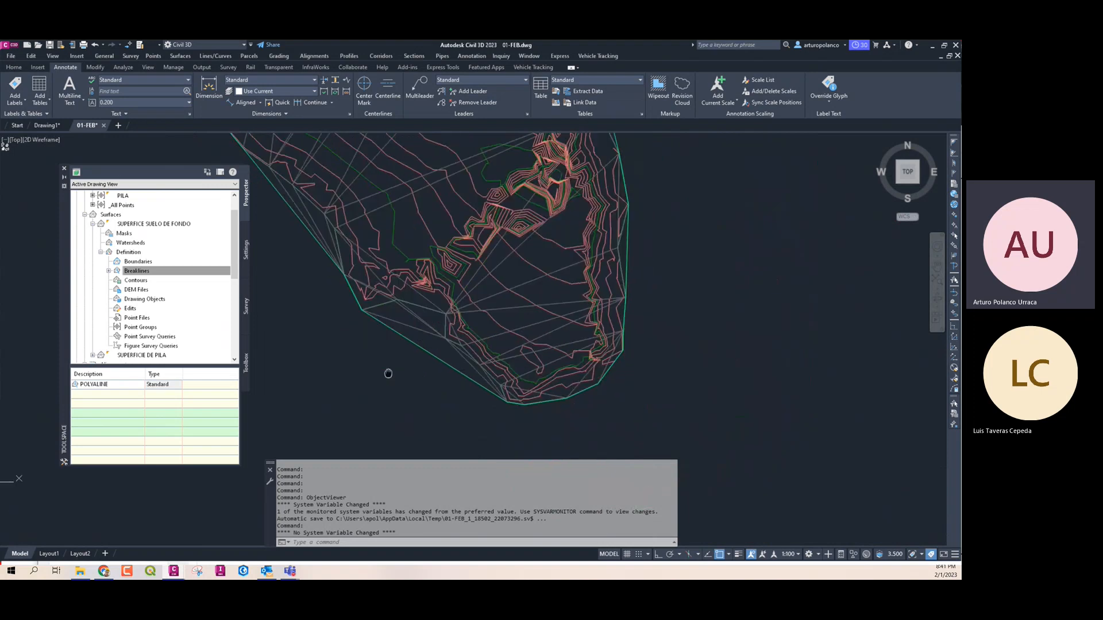
{"action": "scroll", "coordinate": [402, 347], "scroll_direction": "down", "scroll_amount": 3}
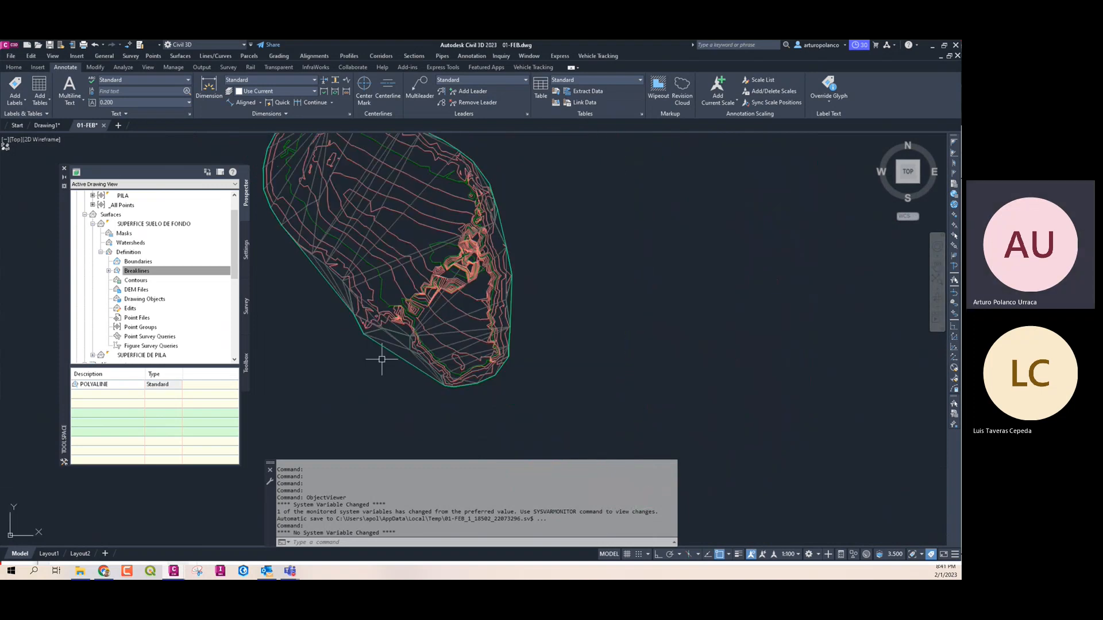
{"action": "scroll", "coordinate": [388, 347], "scroll_direction": "up", "scroll_amount": 4}
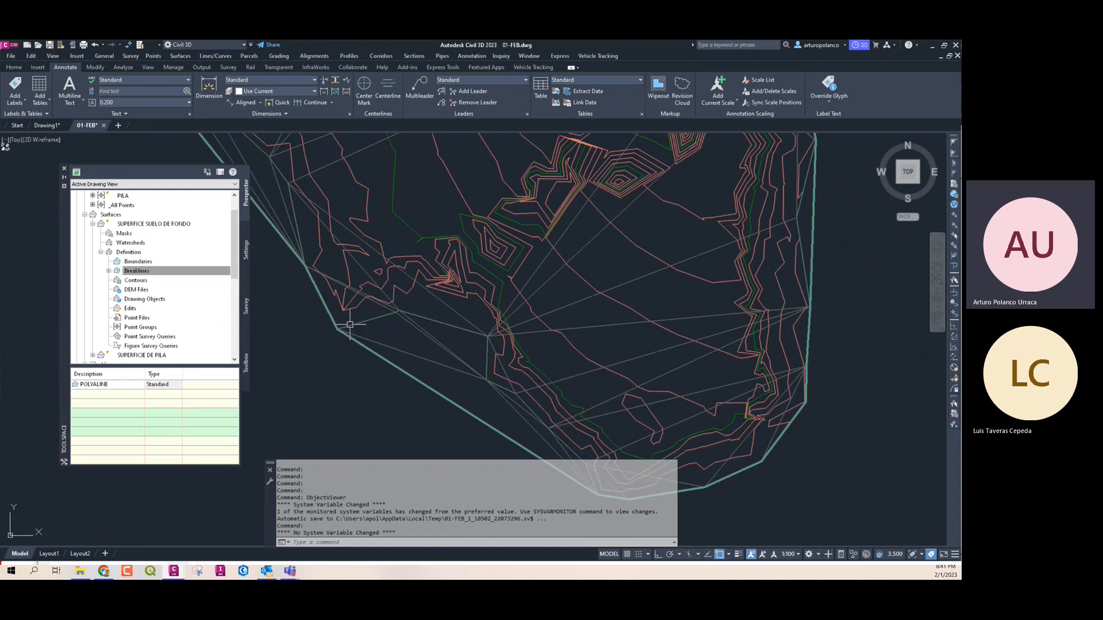
{"action": "left_click", "coordinate": [353, 322]}
{"action": "middle_click_drag", "start_coordinate": [368, 323], "coordinate": [441, 342]}
{"action": "right_click", "coordinate": [442, 340]}
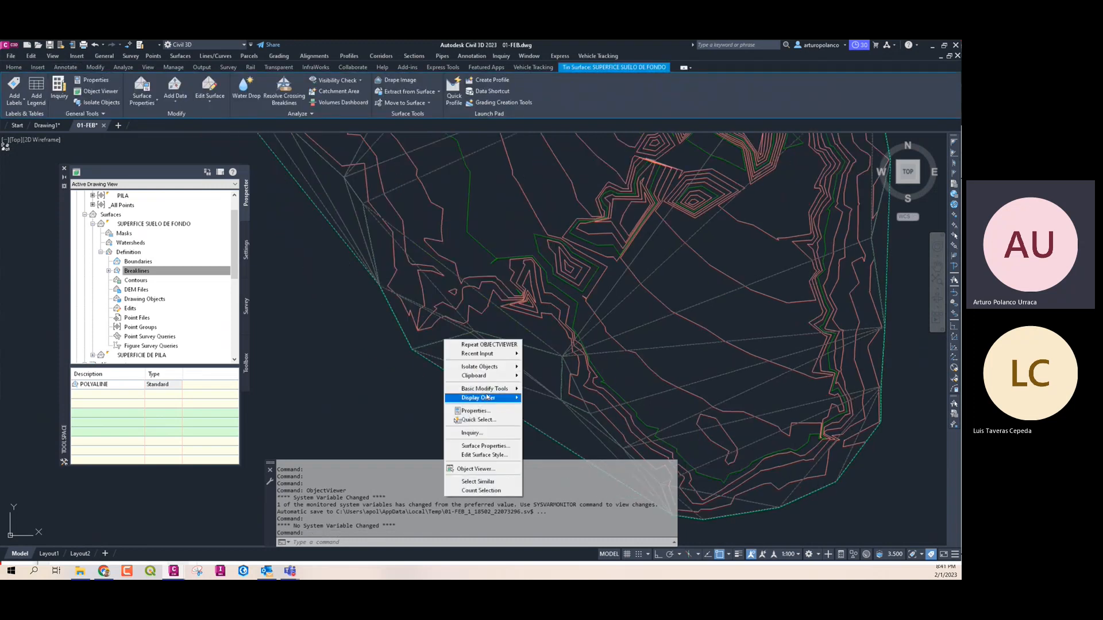
{"action": "mouse_move", "coordinate": [486, 397]}
{"action": "left_click", "coordinate": [546, 409]}
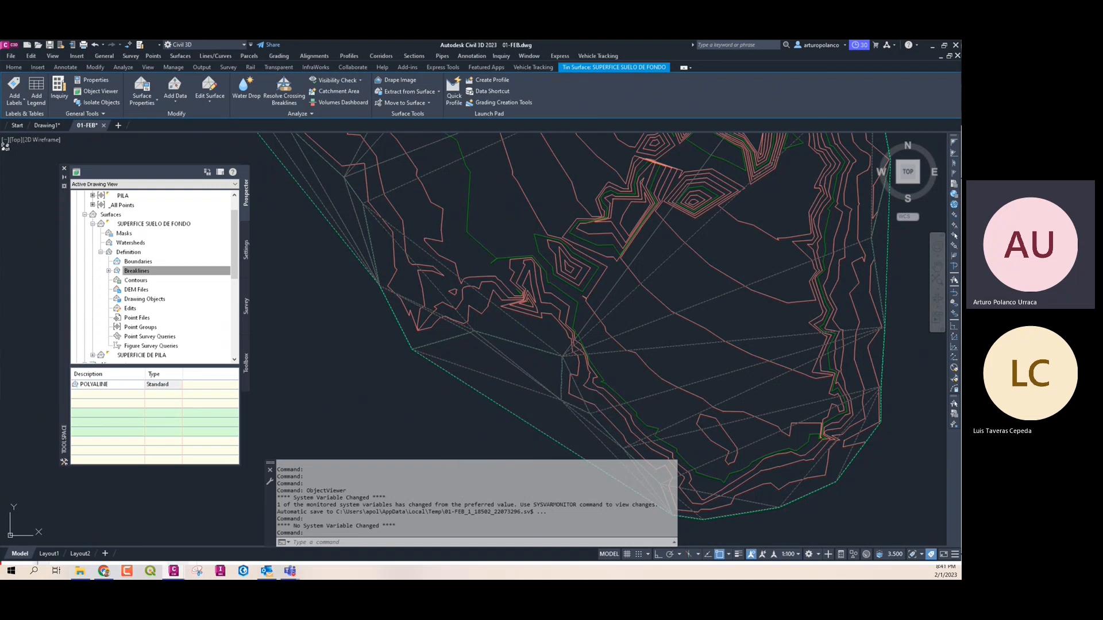
Select the extracted border polyline and compare it with the base surface's edge along the southwest and north sides
{"action": "scroll", "coordinate": [435, 338], "scroll_direction": "down", "scroll_amount": 4}
{"action": "left_click", "coordinate": [435, 337]}
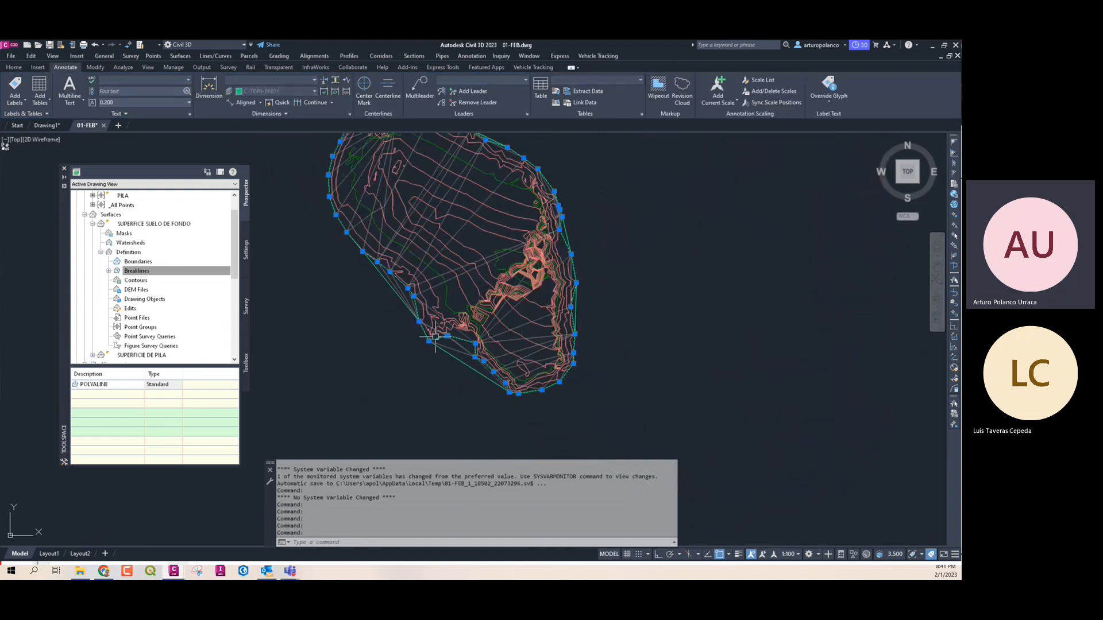
{"action": "middle_click_drag", "start_coordinate": [377, 269], "coordinate": [412, 340]}
{"action": "middle_click_drag", "start_coordinate": [443, 208], "coordinate": [412, 208]}
{"action": "middle_click_drag", "start_coordinate": [498, 439], "coordinate": [474, 369]}
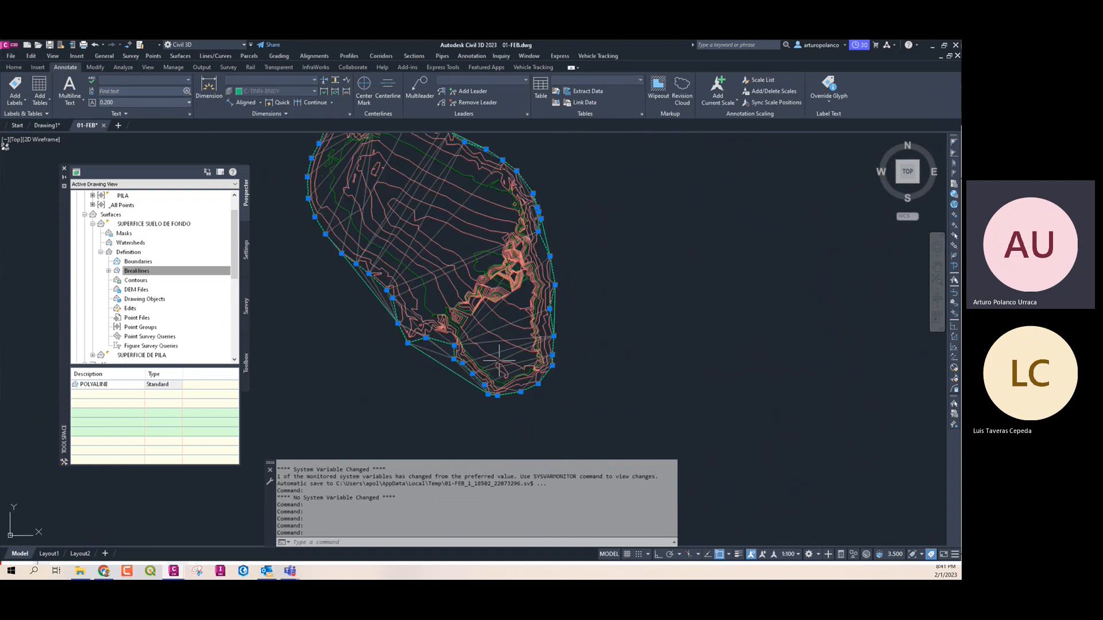
{"action": "scroll", "coordinate": [464, 369], "scroll_direction": "up", "scroll_amount": 8}
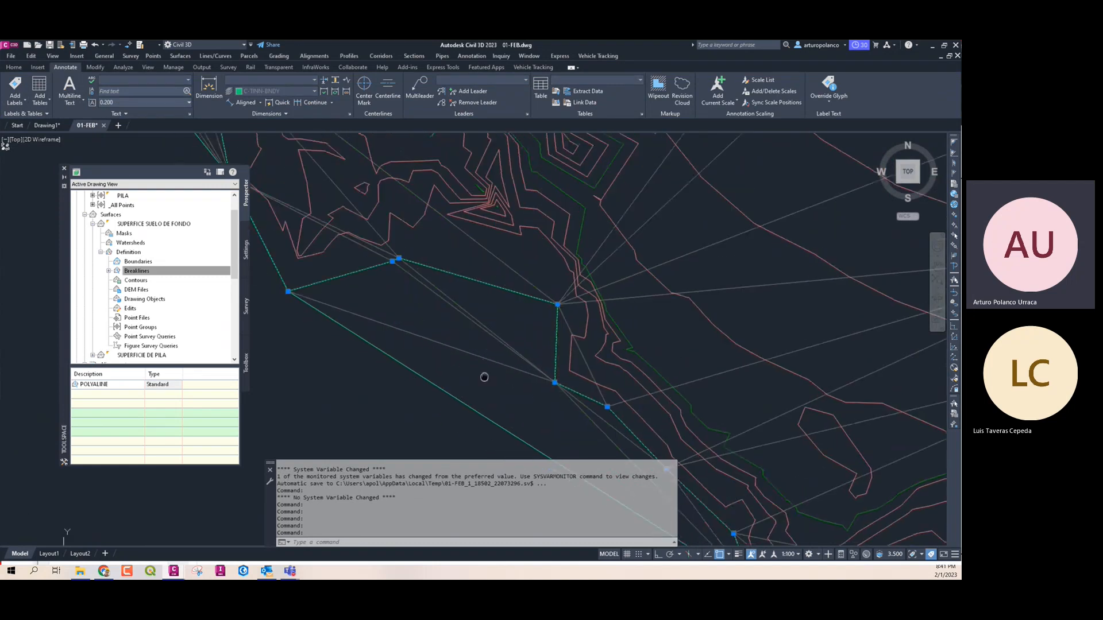
{"action": "scroll", "coordinate": [438, 353], "scroll_direction": "down", "scroll_amount": 5}
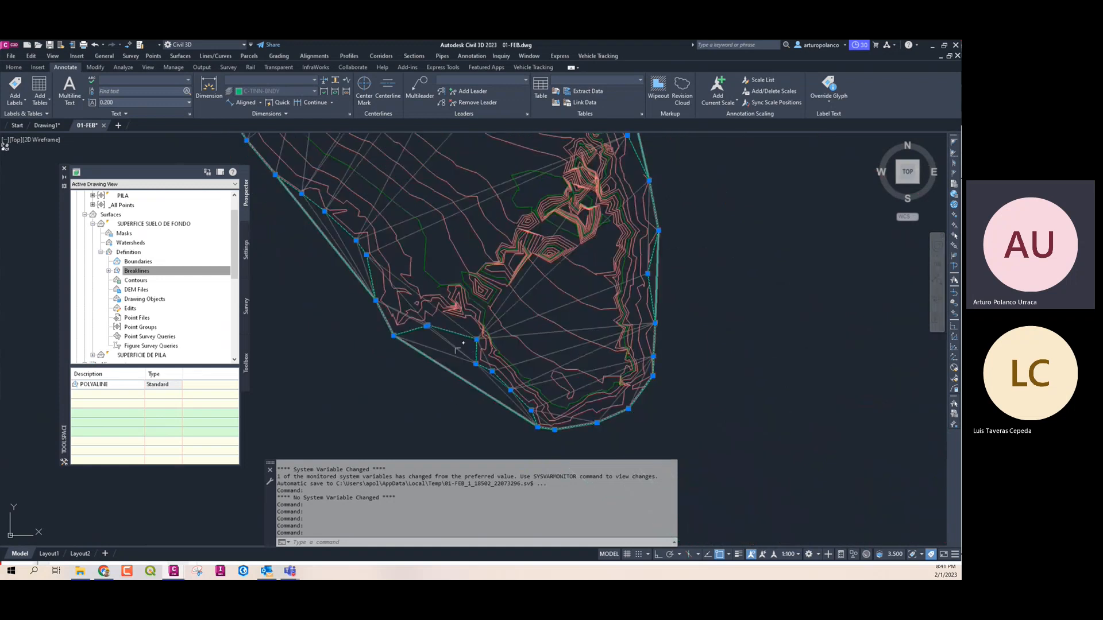
{"action": "scroll", "coordinate": [397, 315], "scroll_direction": "down", "scroll_amount": 3}
{"action": "scroll", "coordinate": [414, 226], "scroll_direction": "up", "scroll_amount": 6}
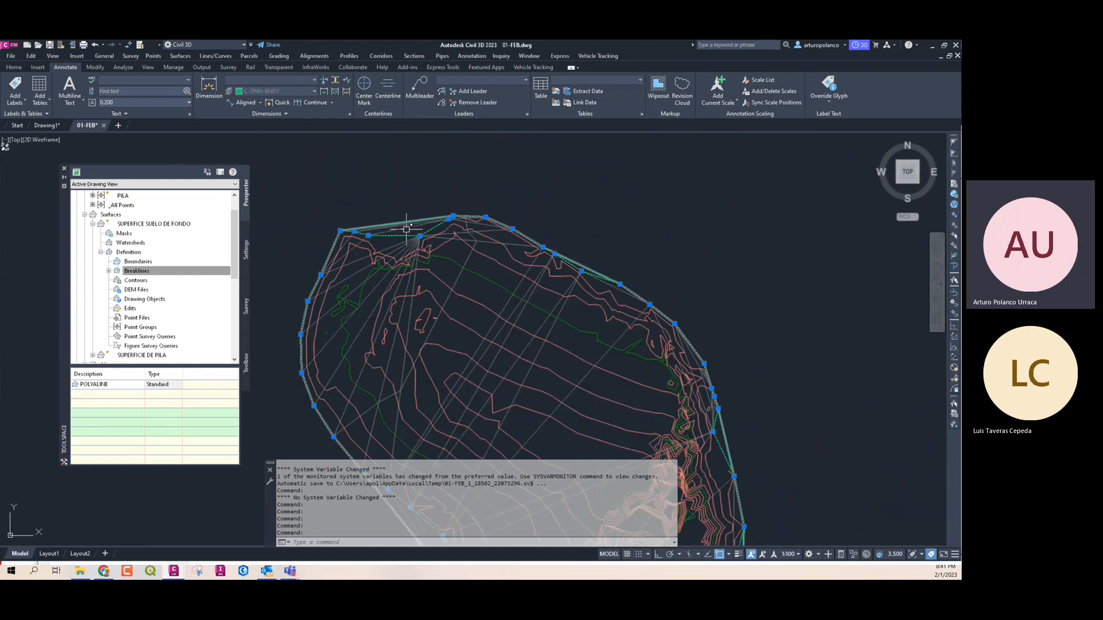
{"action": "scroll", "coordinate": [457, 230], "scroll_direction": "down", "scroll_amount": 4}
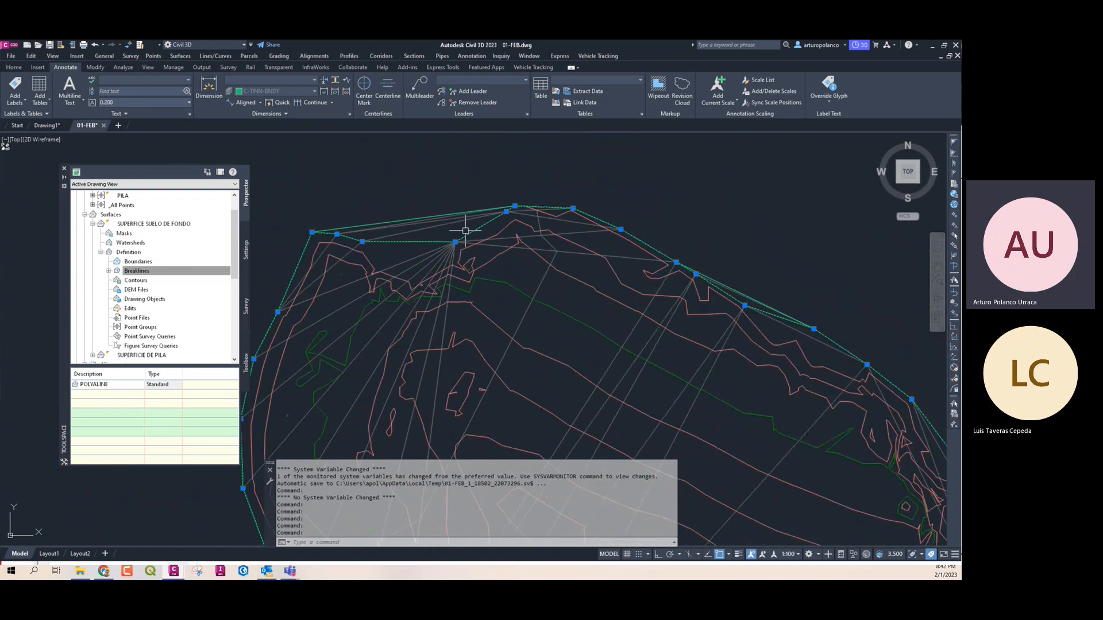
{"action": "scroll", "coordinate": [480, 237], "scroll_direction": "down", "scroll_amount": 2}
{"action": "scroll", "coordinate": [498, 394], "scroll_direction": "up", "scroll_amount": 6}
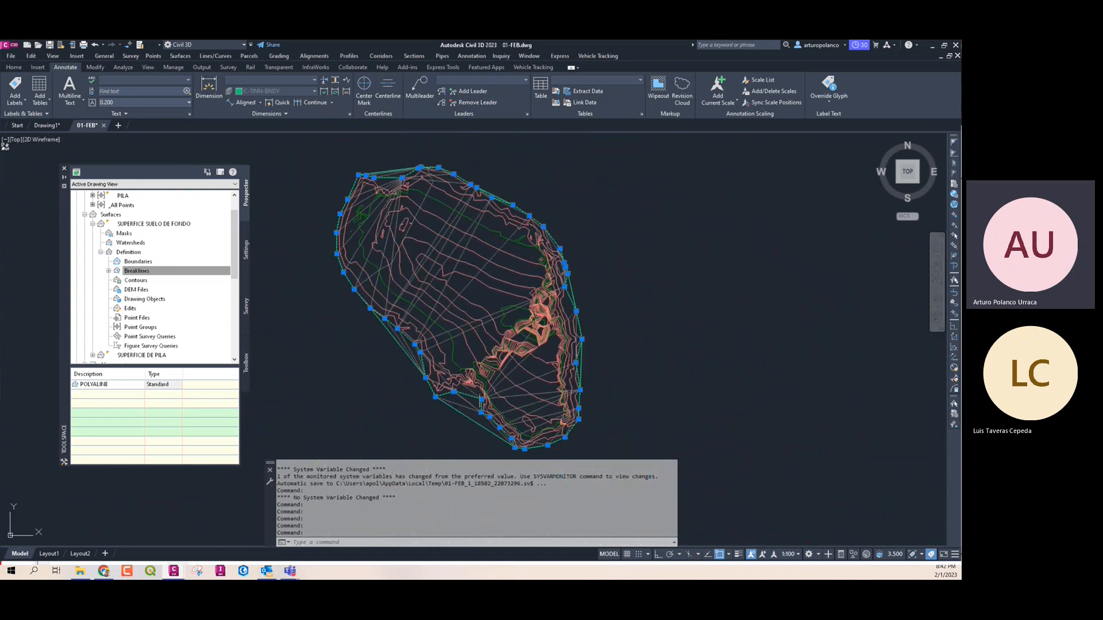
Add the selected border polyline to SUPERFICE SUELO DE FONDO as a non-destructive Outer boundary named LIMITE with a 0.5 mid-ordinate distance
{"action": "left_click", "coordinate": [189, 267]}
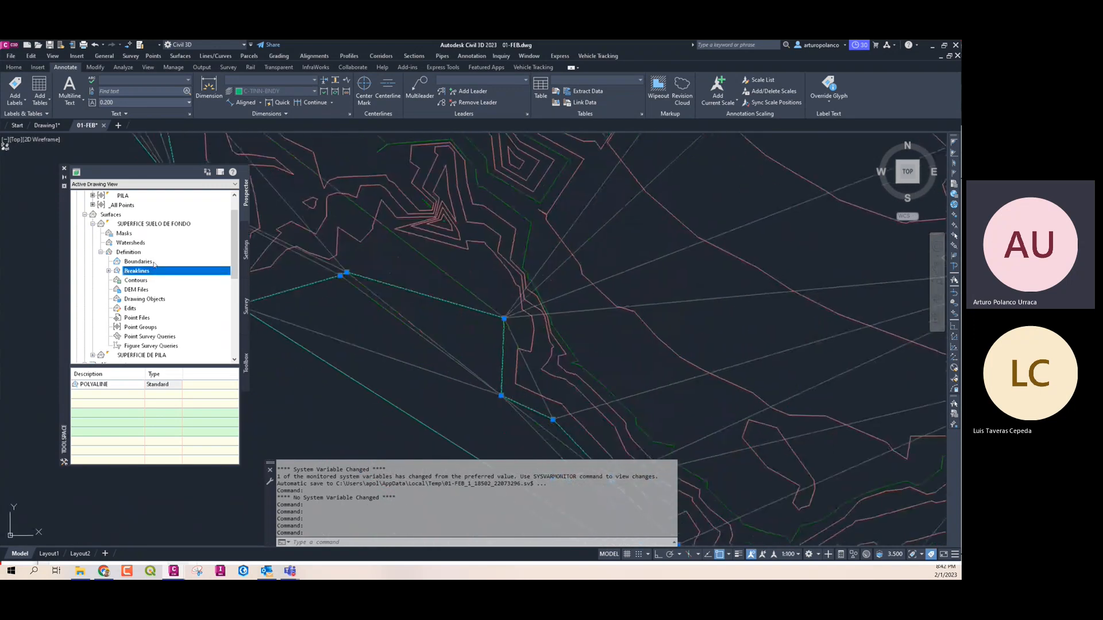
{"action": "right_click", "coordinate": [154, 264]}
{"action": "left_click", "coordinate": [173, 268]}
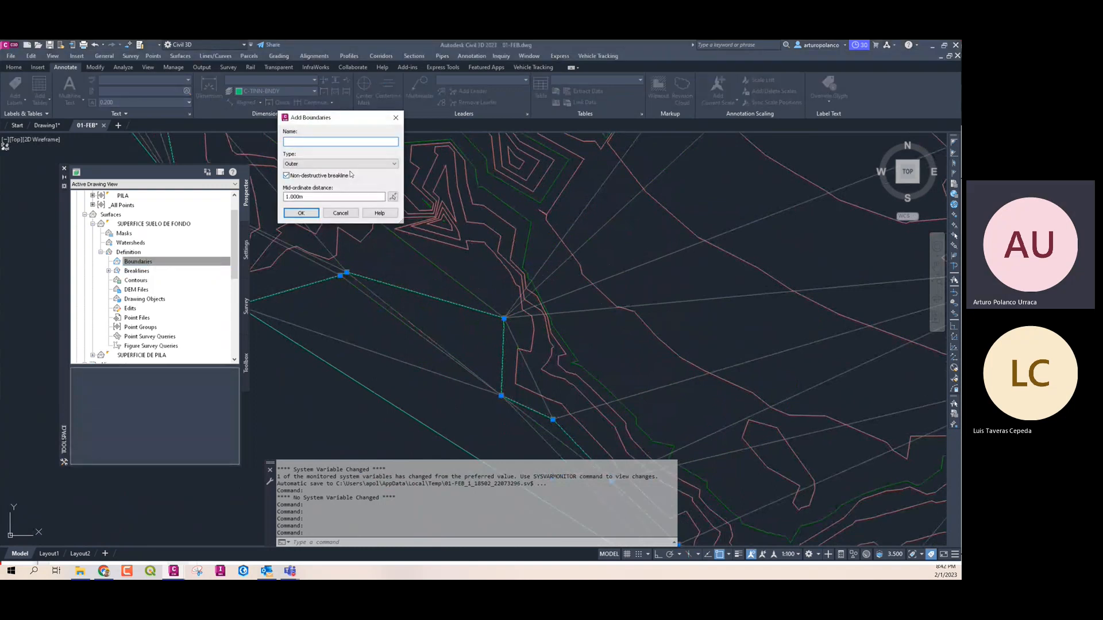
{"action": "type", "text": "LIMITE"}
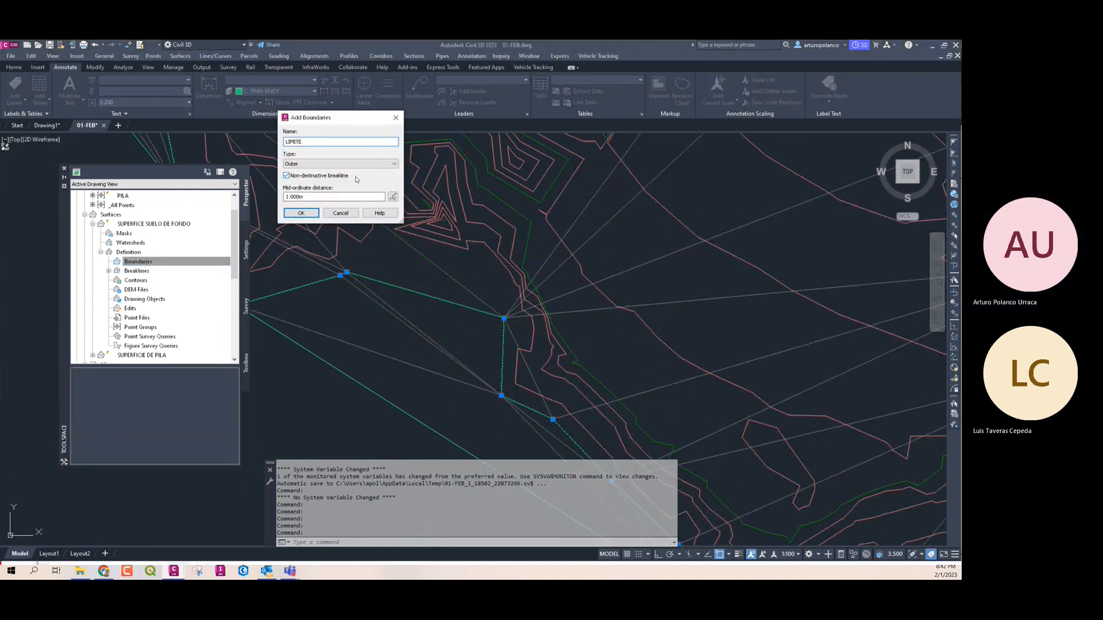
{"action": "left_click_drag", "start_coordinate": [327, 197], "coordinate": [241, 197]}
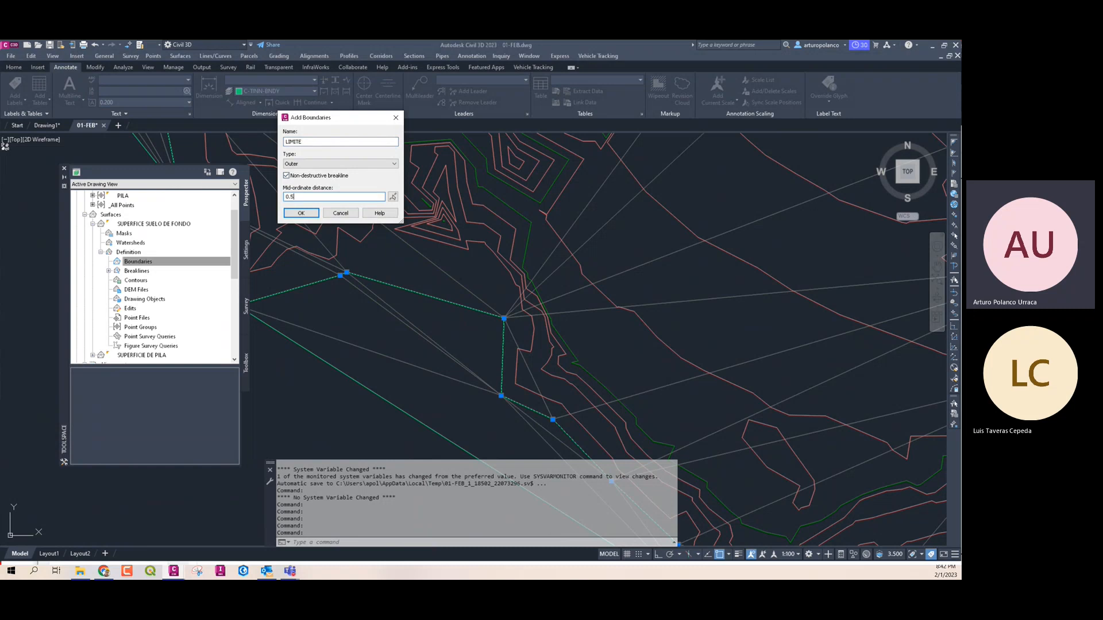
{"action": "left_click_drag", "start_coordinate": [332, 118], "coordinate": [498, 109]}
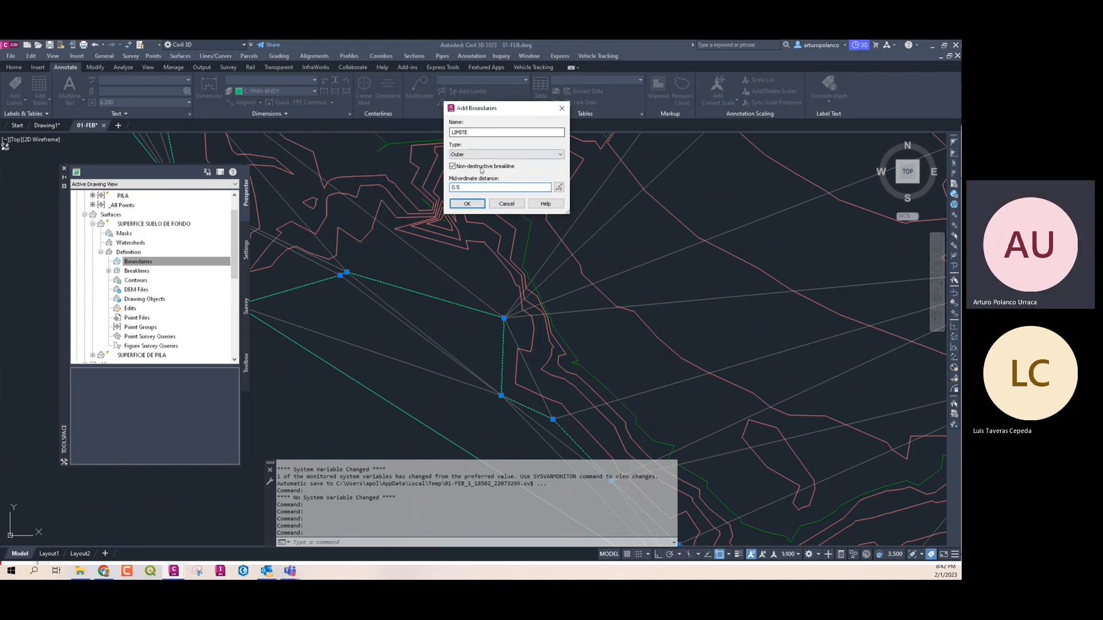
{"action": "left_click", "coordinate": [477, 201]}
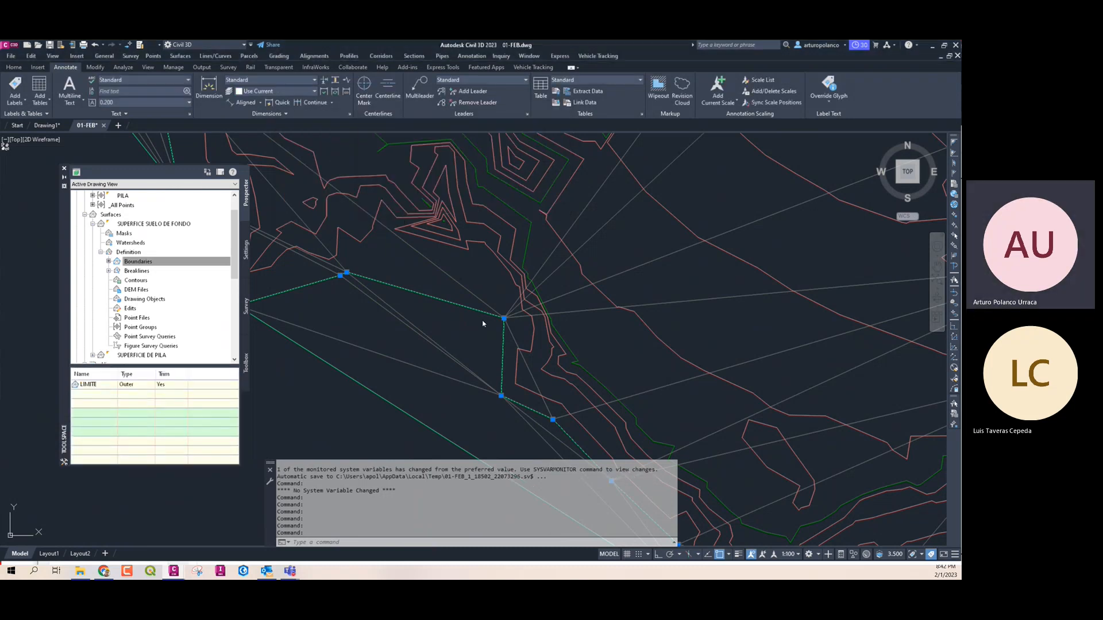
Check the trimmed edge of the base surface in plan, and open both overlapping surfaces together in the Object Viewer
{"action": "scroll", "coordinate": [468, 322], "scroll_direction": "down", "scroll_amount": 8}
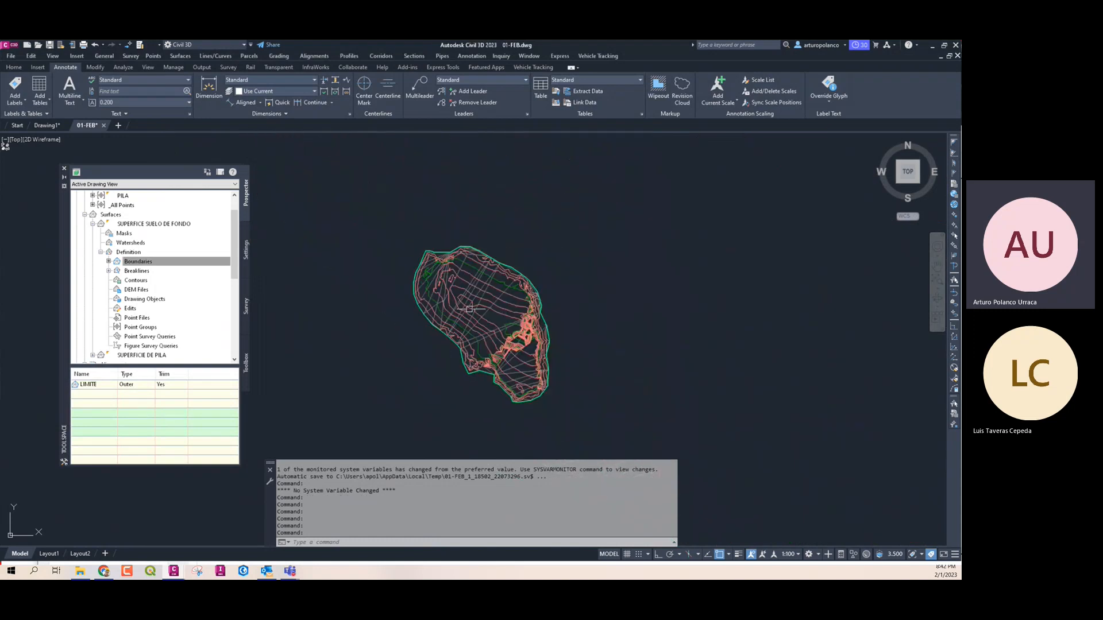
{"action": "scroll", "coordinate": [449, 270], "scroll_direction": "up", "scroll_amount": 8}
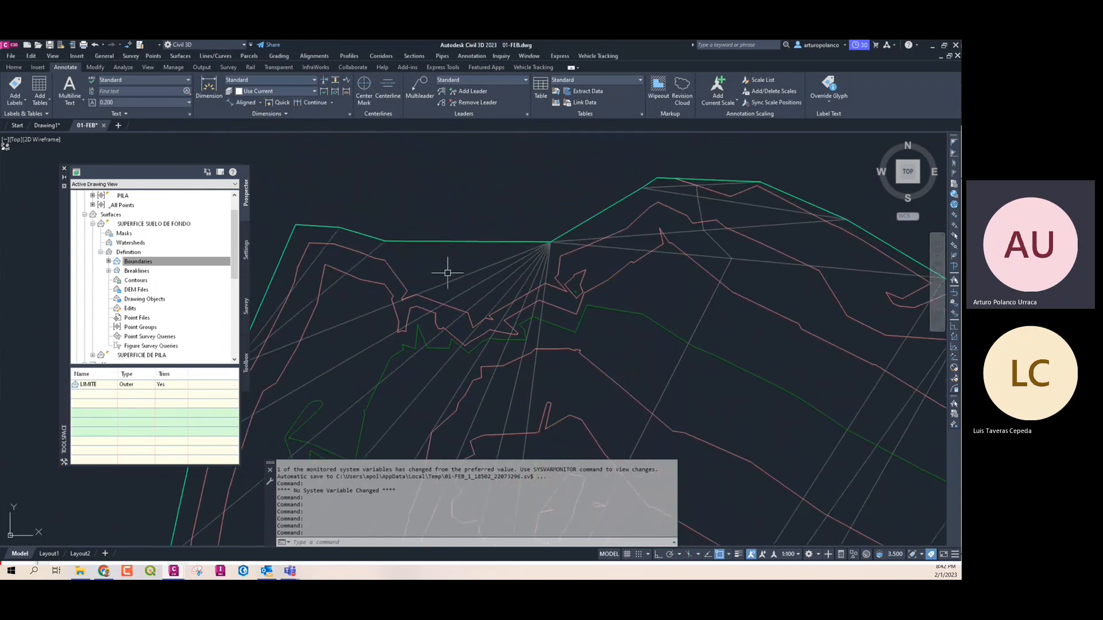
{"action": "scroll", "coordinate": [447, 272], "scroll_direction": "down", "scroll_amount": 8}
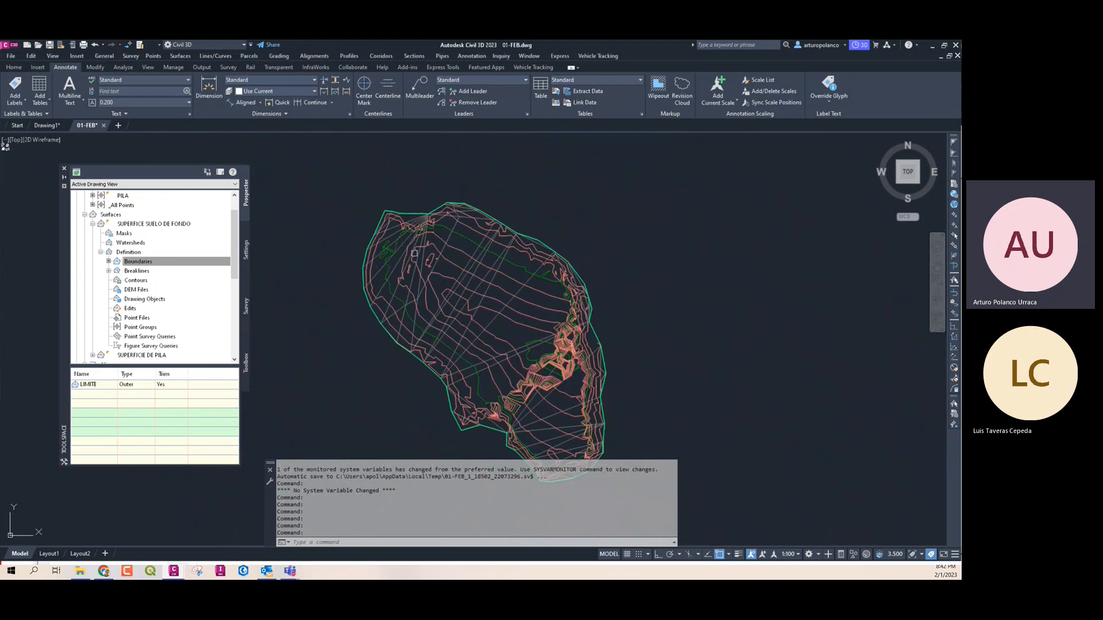
{"action": "left_click", "coordinate": [93, 224]}
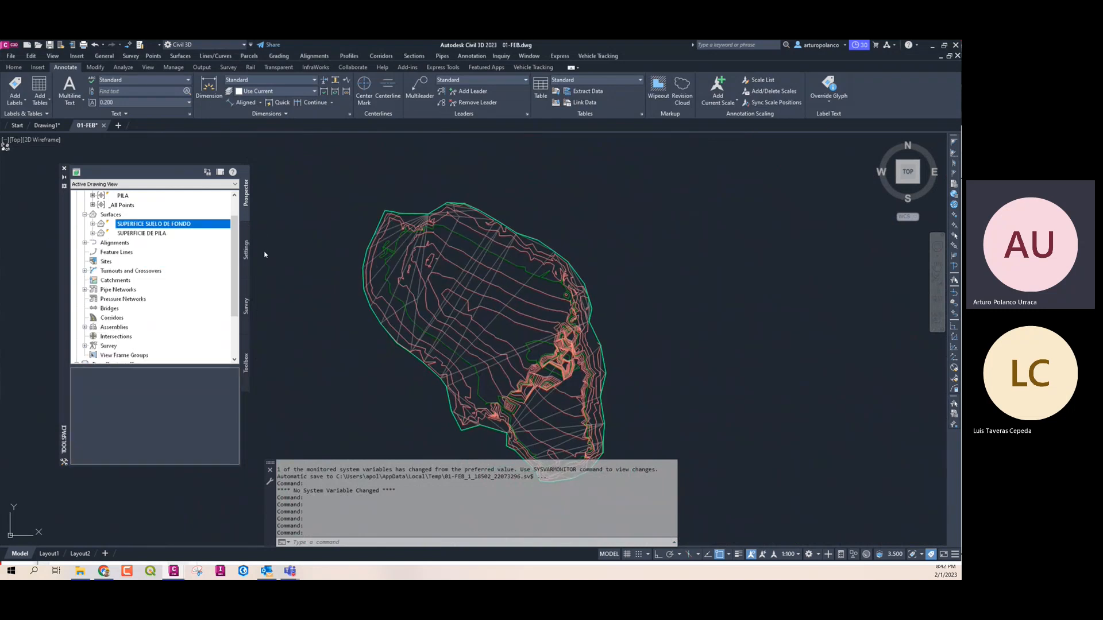
{"action": "scroll", "coordinate": [264, 254], "scroll_direction": "down", "scroll_amount": 3}
{"action": "left_click", "coordinate": [332, 215]}
{"action": "left_click", "coordinate": [519, 400]}
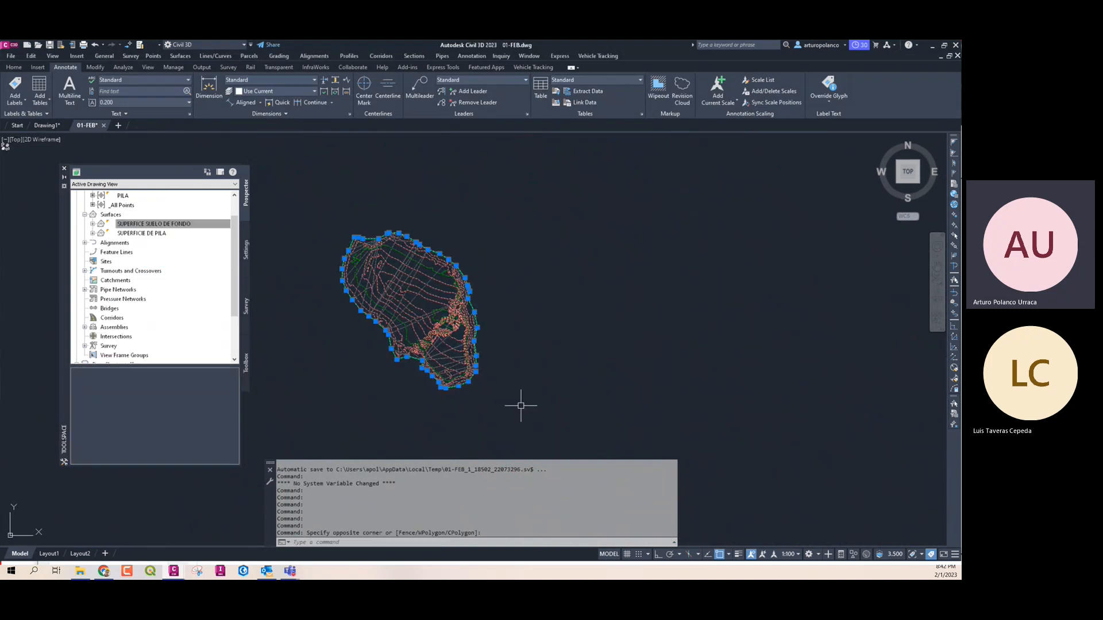
{"action": "right_click", "coordinate": [435, 290]}
{"action": "left_click", "coordinate": [475, 386]}
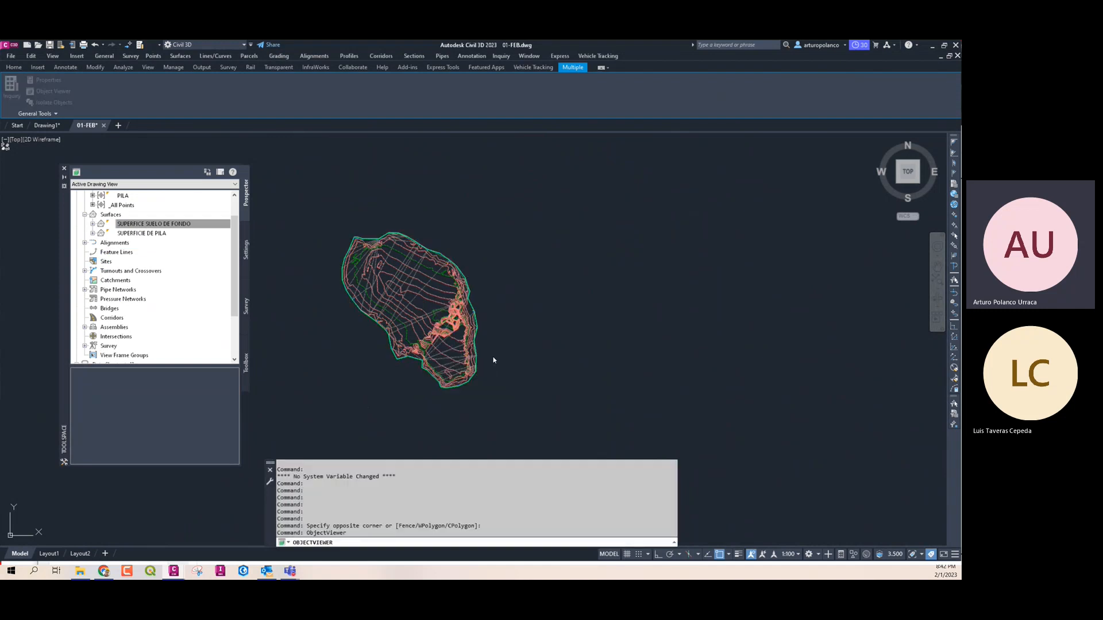
{"action": "left_click_drag", "start_coordinate": [75, 73], "coordinate": [507, 77]}
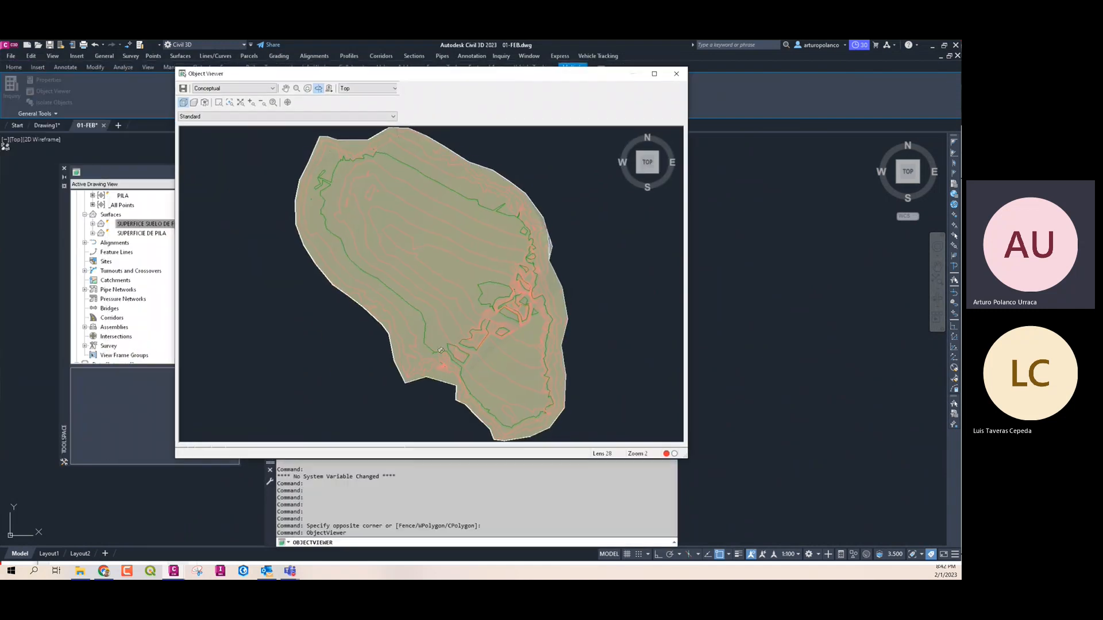
Display the model as Shaded with edges and orbit it to check the base surface against the stockpile from below and the sides
{"action": "scroll", "coordinate": [449, 287], "scroll_direction": "down", "scroll_amount": 4}
{"action": "left_click_drag", "start_coordinate": [441, 302], "coordinate": [428, 225]}
{"action": "left_click", "coordinate": [270, 88]}
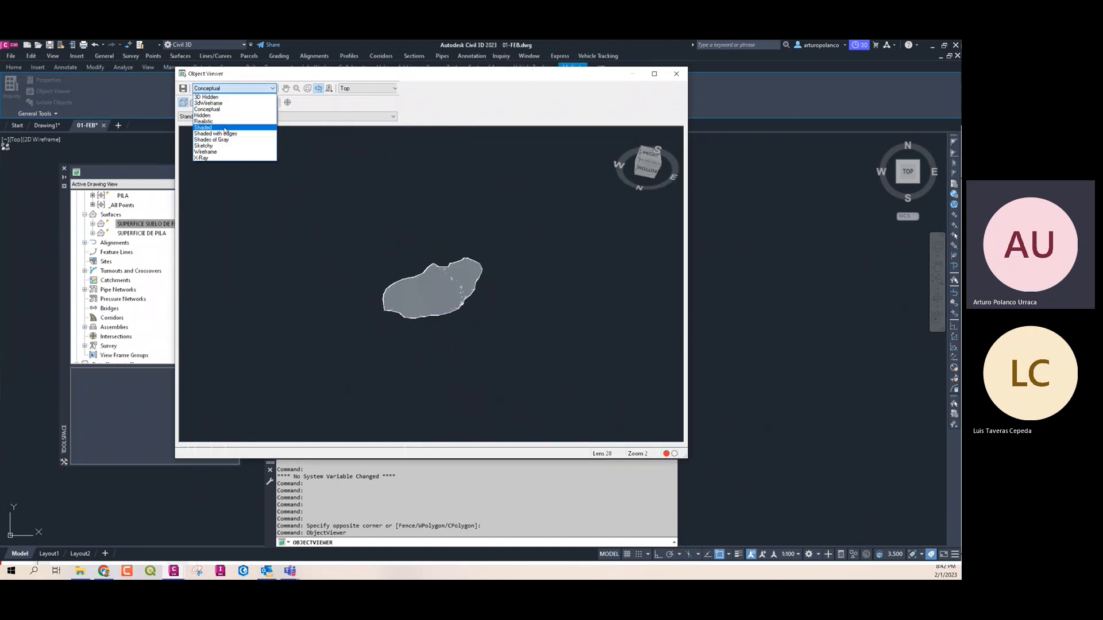
{"action": "left_click", "coordinate": [215, 134]}
{"action": "mouse_move", "coordinate": [453, 302]}
{"action": "left_mouse_down"}
{"action": "mouse_move", "coordinate": [439, 259]}
{"action": "mouse_move", "coordinate": [467, 350]}
{"action": "mouse_move", "coordinate": [468, 162]}
{"action": "mouse_move", "coordinate": [463, 234]}
{"action": "mouse_move", "coordinate": [408, 246]}
{"action": "mouse_move", "coordinate": [416, 229]}
{"action": "mouse_move", "coordinate": [419, 247]}
{"action": "mouse_move", "coordinate": [434, 228]}
{"action": "mouse_move", "coordinate": [453, 268]}
{"action": "left_mouse_up"}
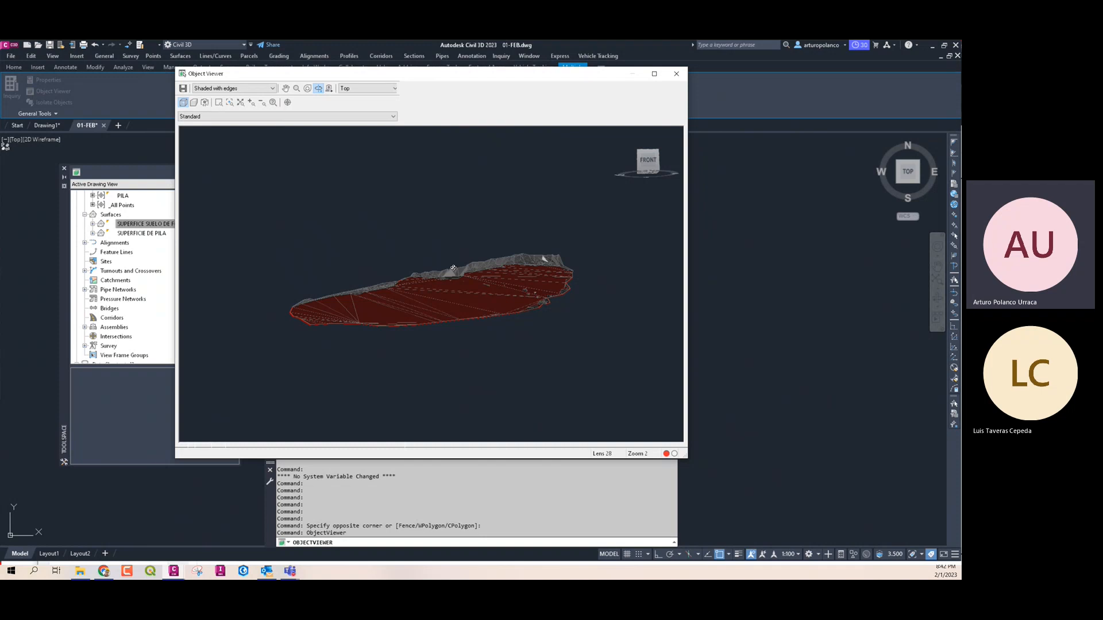
{"action": "left_click_drag", "start_coordinate": [412, 292], "coordinate": [472, 240]}
{"action": "right_click", "coordinate": [472, 239]}
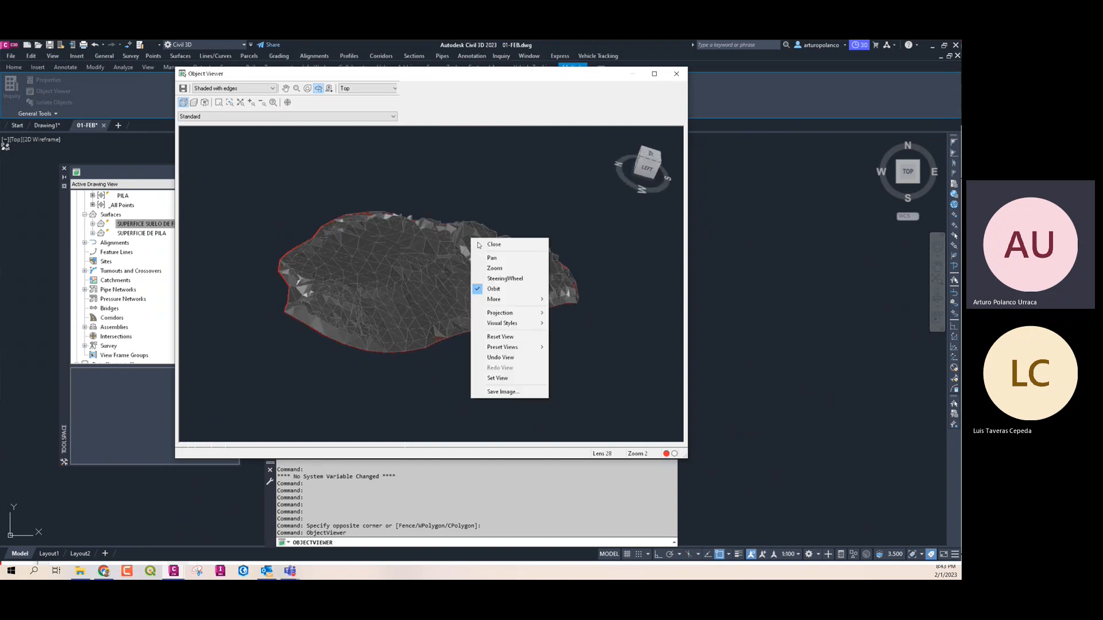
{"action": "left_click", "coordinate": [492, 245]}
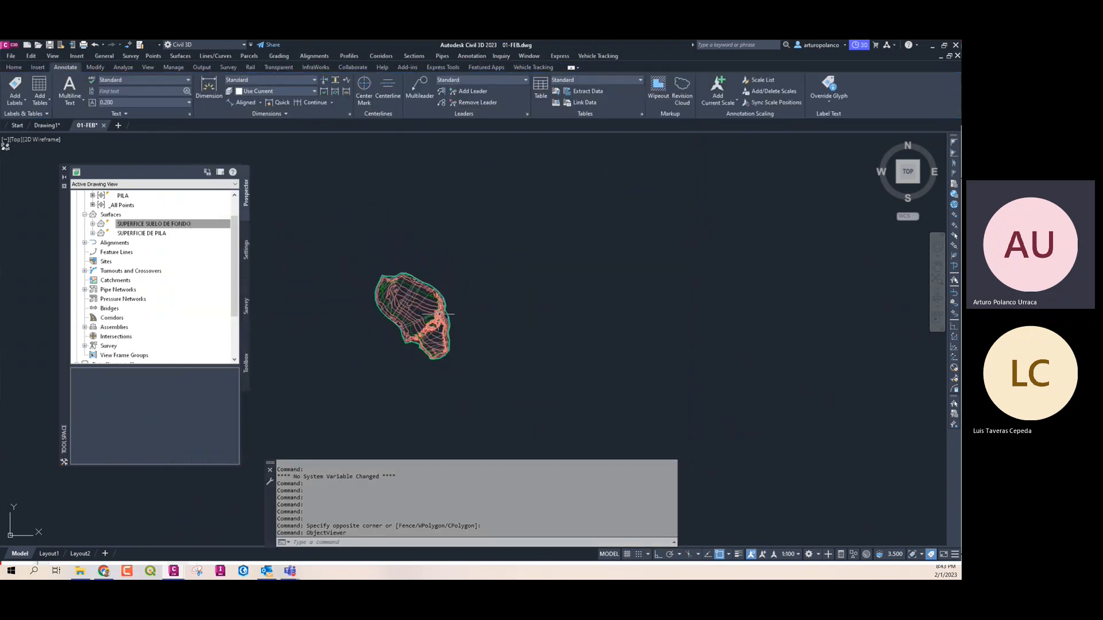
Open the Volumes Dashboard and shrink its window so the surfaces in the drawing stay accessible
{"action": "mouse_move", "coordinate": [403, 305]}
{"action": "middle_mouse_down"}
{"action": "mouse_move", "coordinate": [391, 301]}
{"action": "mouse_move", "coordinate": [408, 317]}
{"action": "middle_mouse_up"}
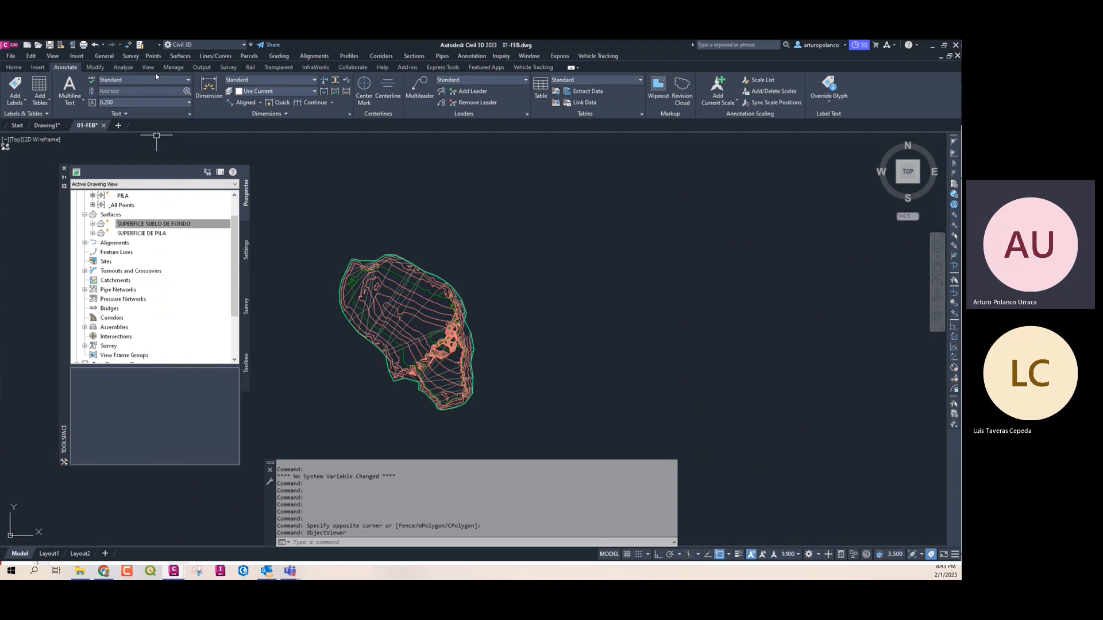
{"action": "left_click", "coordinate": [187, 58]}
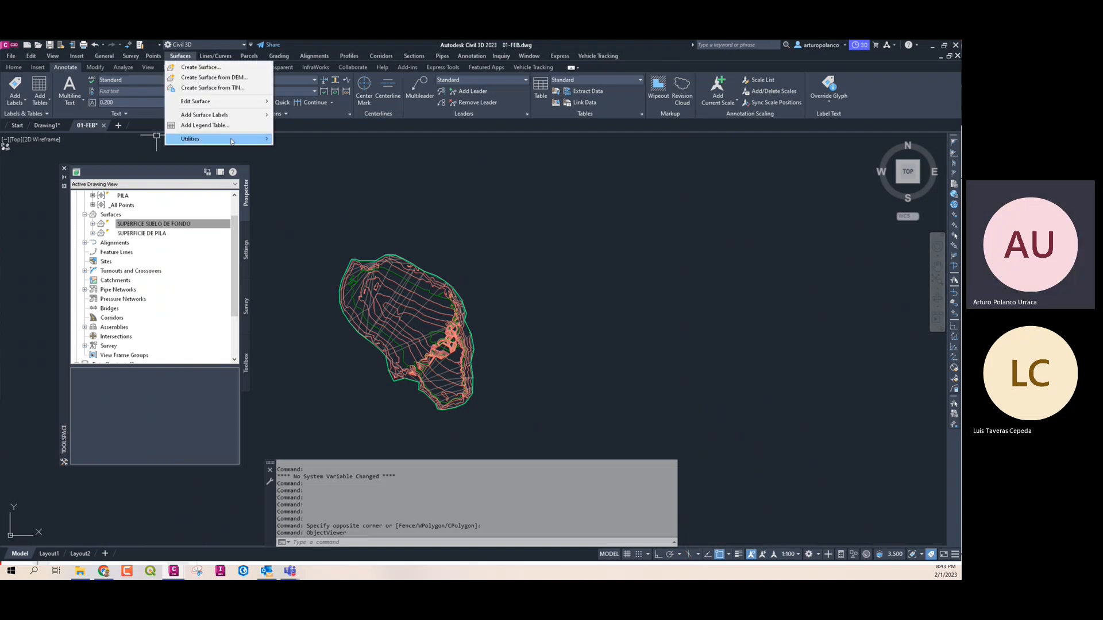
{"action": "mouse_move", "coordinate": [232, 141]}
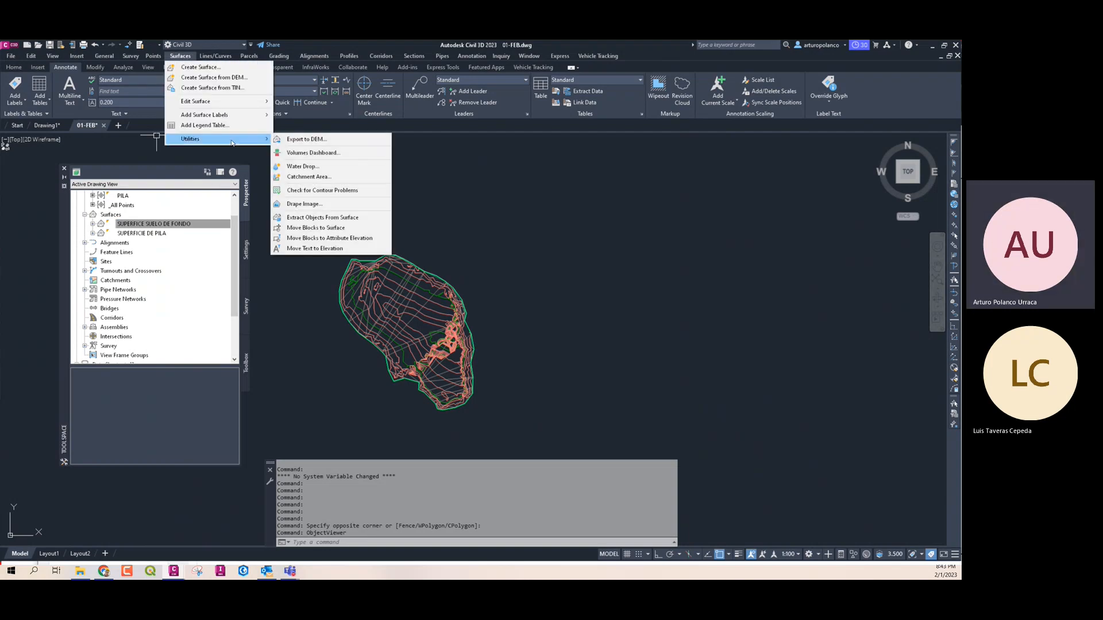
{"action": "left_click", "coordinate": [315, 152]}
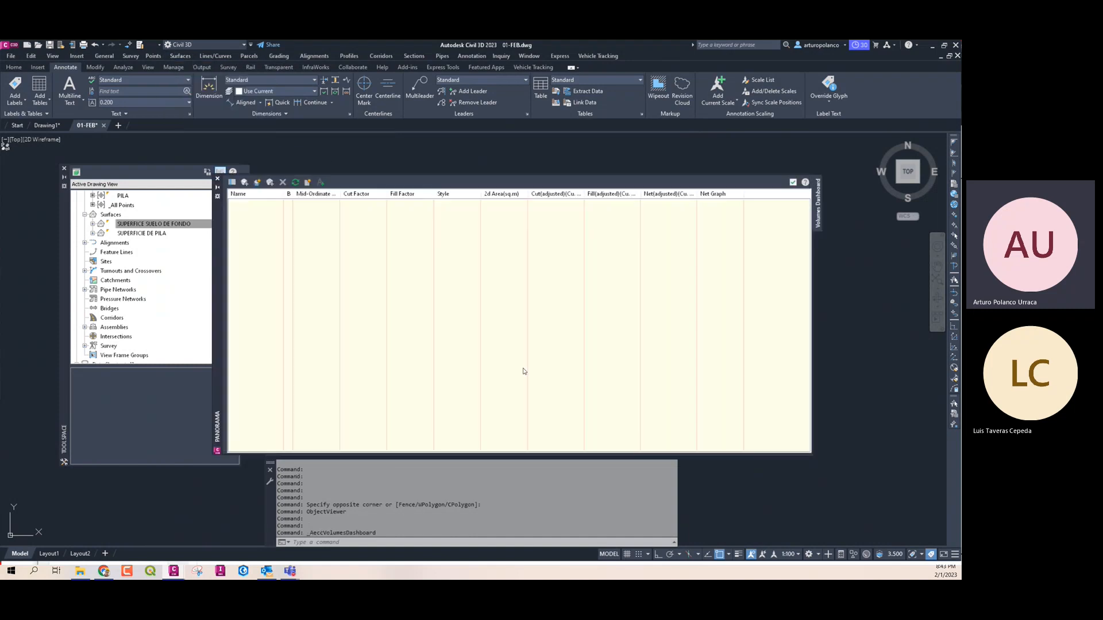
{"action": "mouse_move", "coordinate": [510, 456]}
{"action": "left_mouse_down"}
{"action": "mouse_move", "coordinate": [499, 411]}
{"action": "mouse_move", "coordinate": [511, 284]}
{"action": "left_mouse_up"}
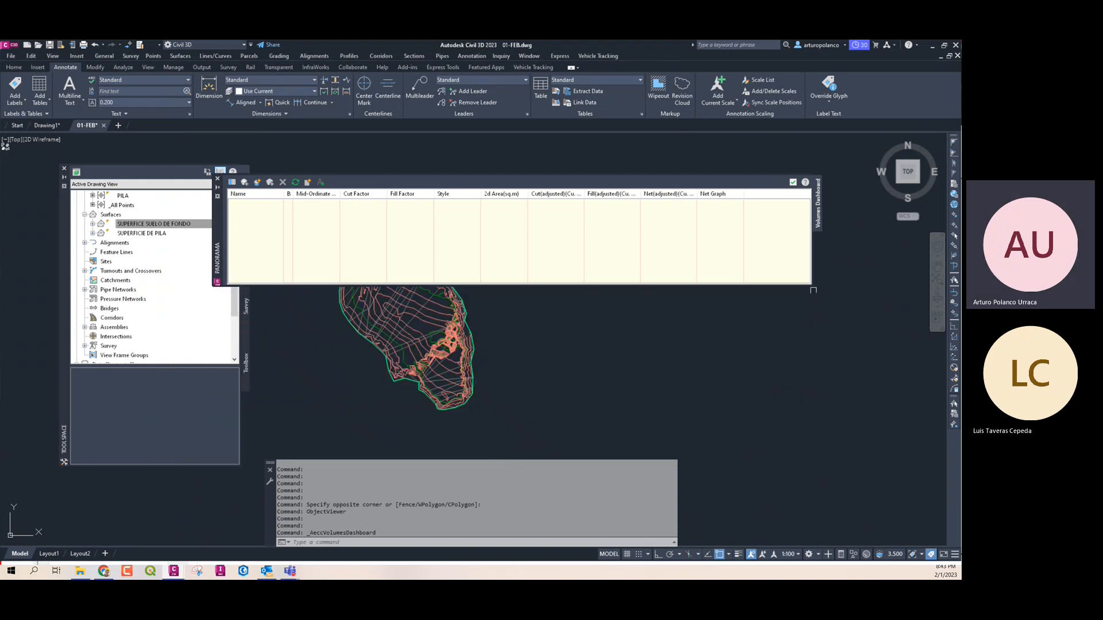
Position the Volumes Dashboard clear of the Toolspace and start a new TIN volume surface named VOLUMEN DE PILA
{"action": "mouse_move", "coordinate": [810, 286]}
{"action": "left_mouse_down"}
{"action": "mouse_move", "coordinate": [616, 300]}
{"action": "mouse_move", "coordinate": [793, 287]}
{"action": "left_mouse_up"}
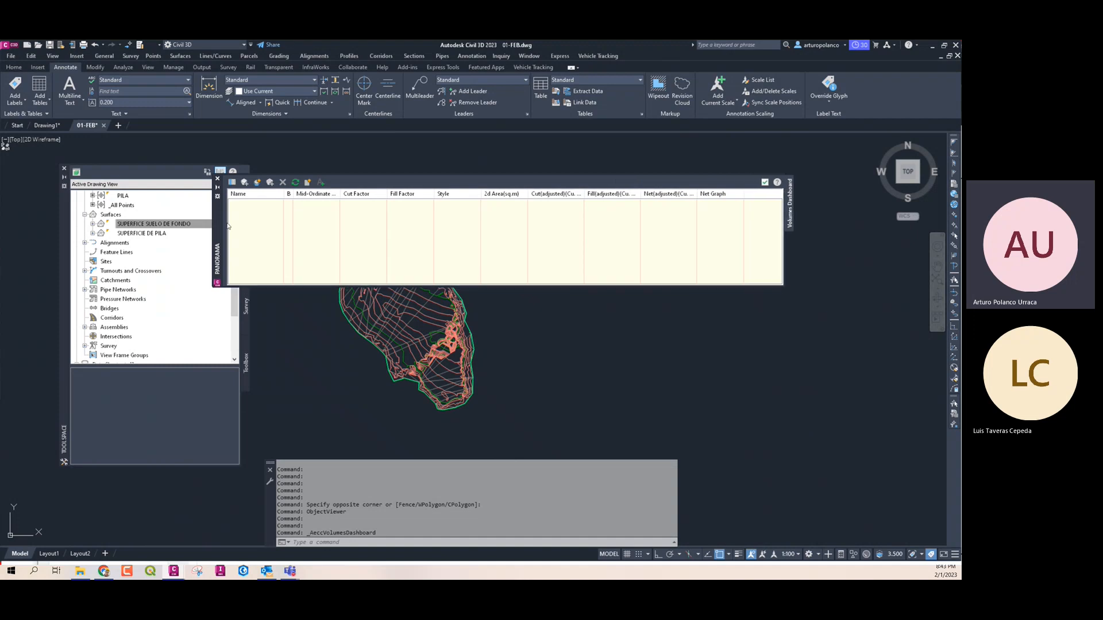
{"action": "left_click_drag", "start_coordinate": [219, 227], "coordinate": [306, 208]}
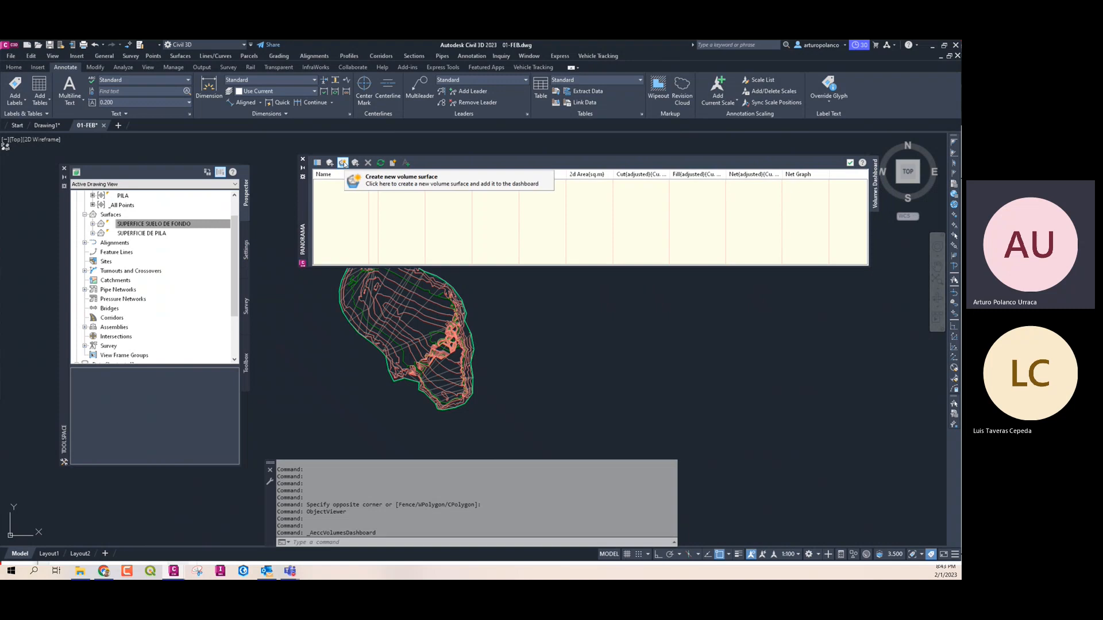
{"action": "left_click", "coordinate": [343, 164]}
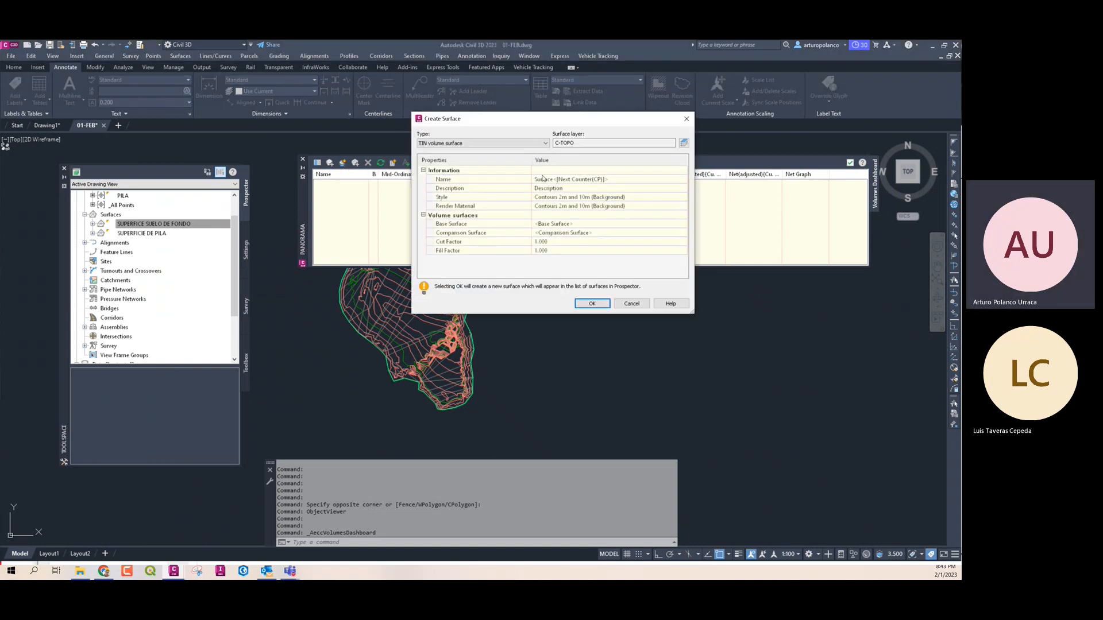
{"action": "left_click", "coordinate": [574, 180]}
{"action": "type", "text": "VOLU"}
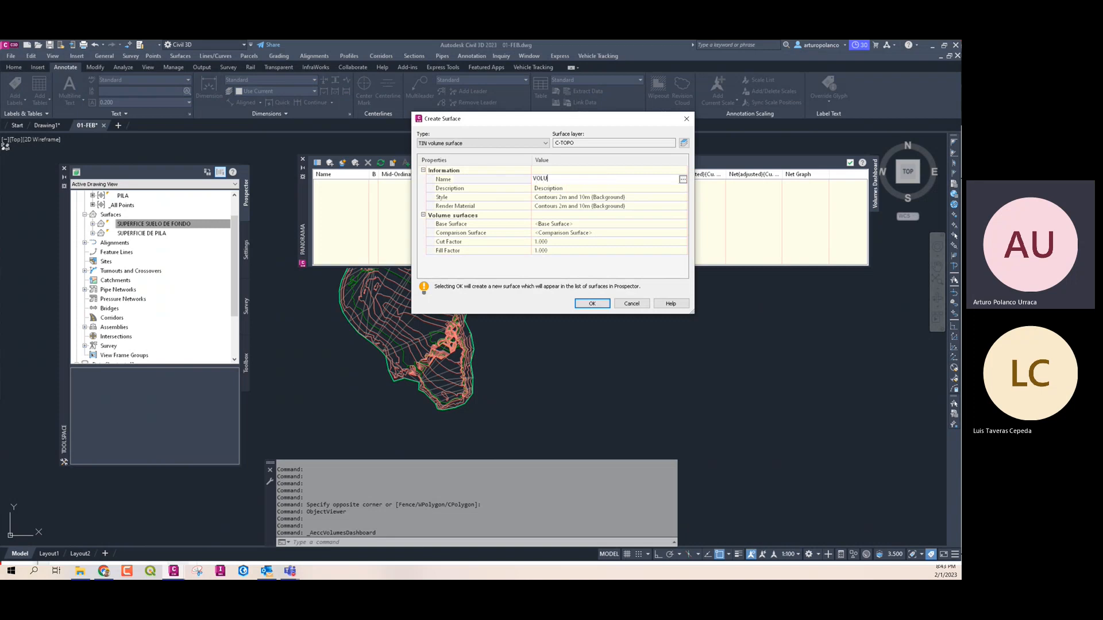
{"action": "type", "text": "MEN DE PILA"}
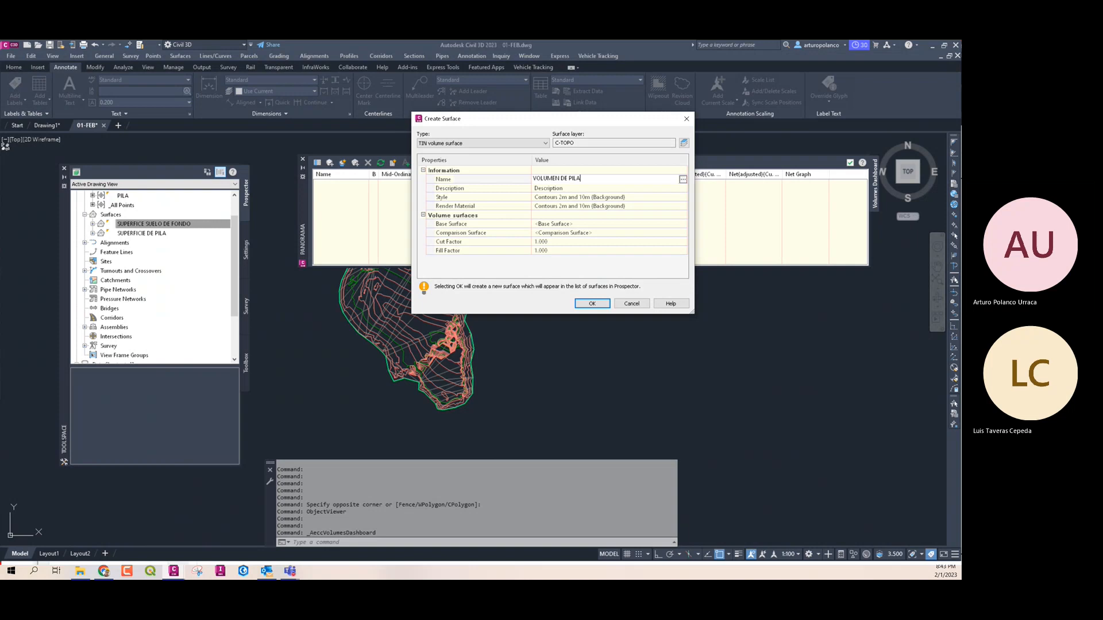
{"action": "key", "text": "Return"}
Set the new volume surface's style to Elevation Banding (2D)
{"action": "left_click", "coordinate": [584, 198]}
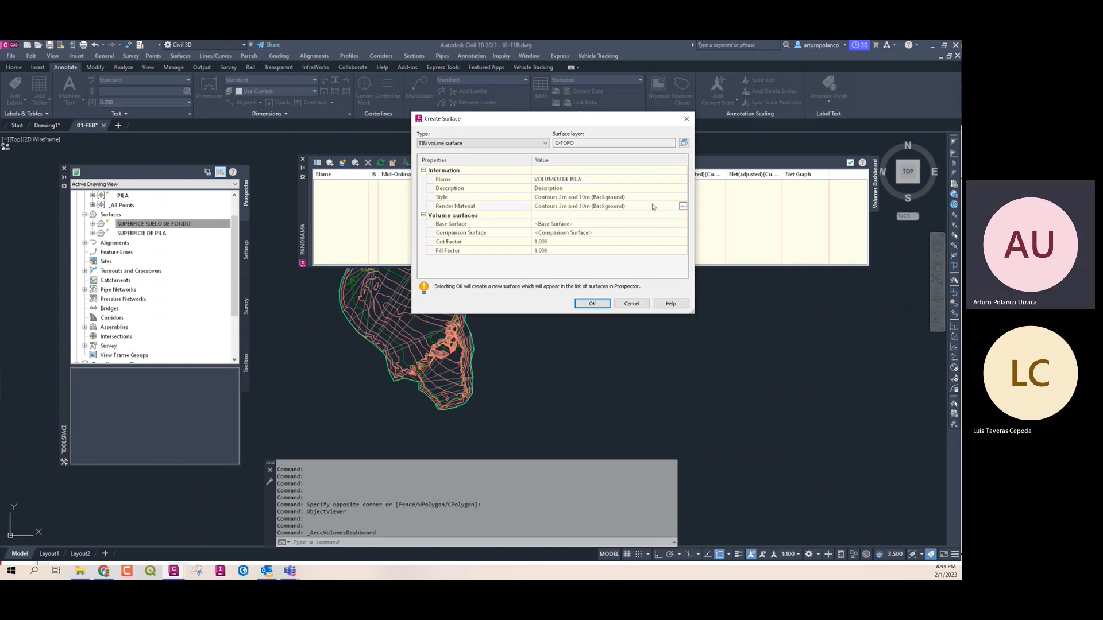
{"action": "left_click", "coordinate": [682, 198]}
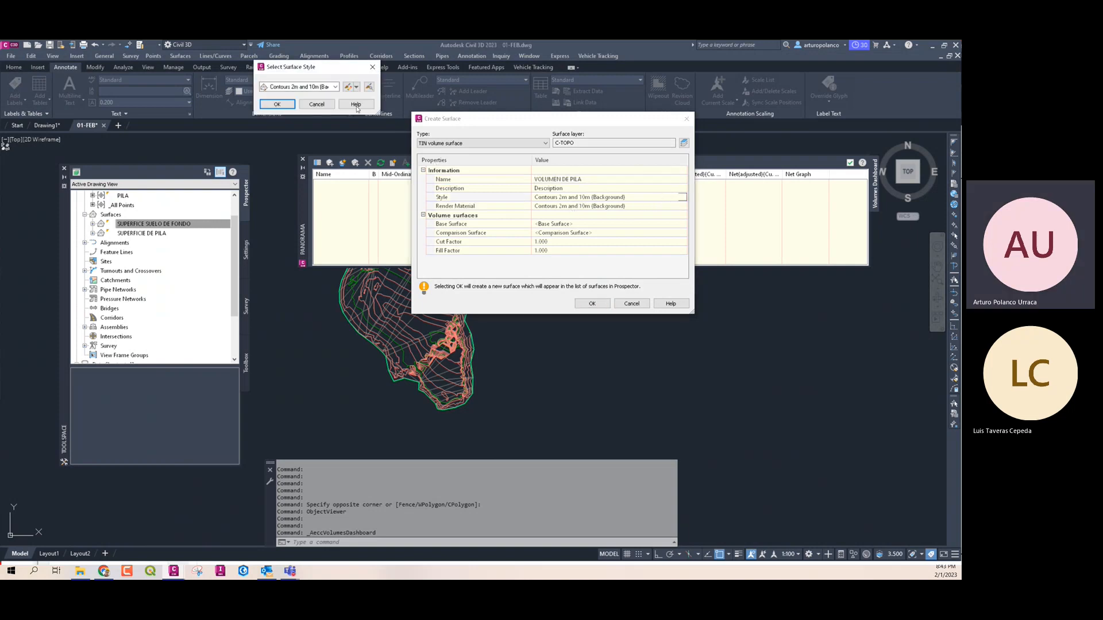
{"action": "left_click", "coordinate": [440, 86]}
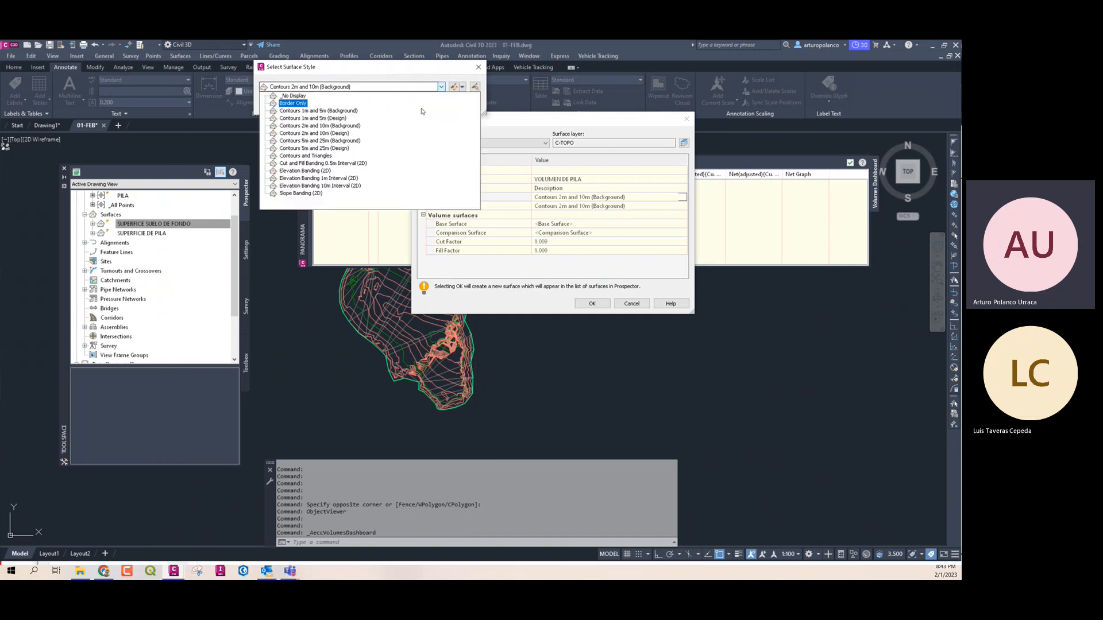
{"action": "left_click", "coordinate": [317, 171]}
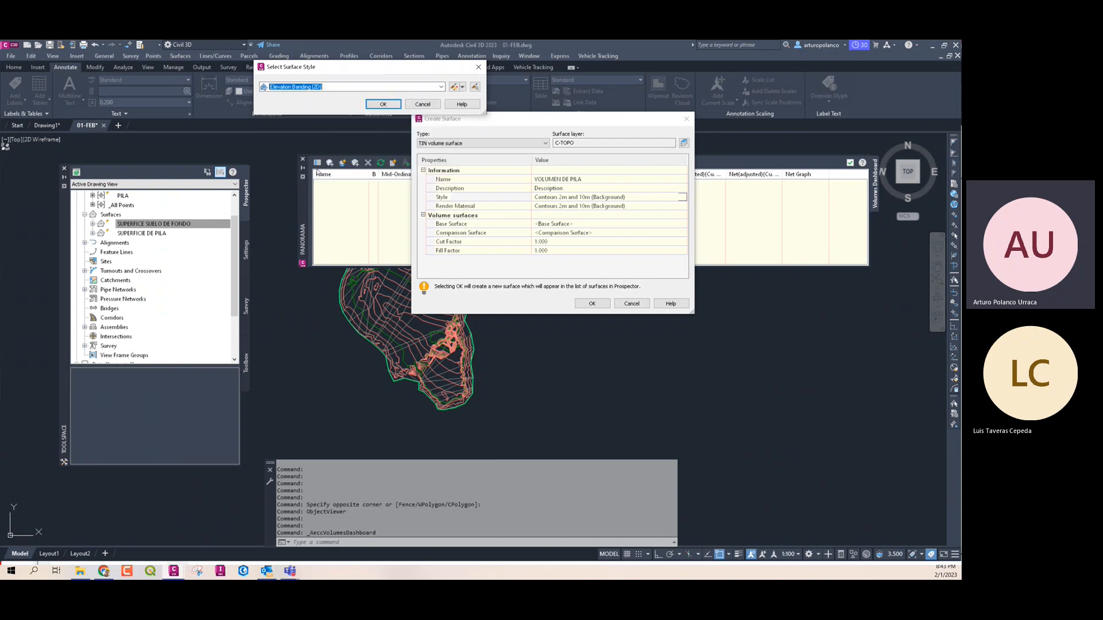
{"action": "left_click", "coordinate": [383, 103]}
Assign SUPERFICE SUELO DE FONDO as the base surface of the volume surface
{"action": "left_click", "coordinate": [549, 225]}
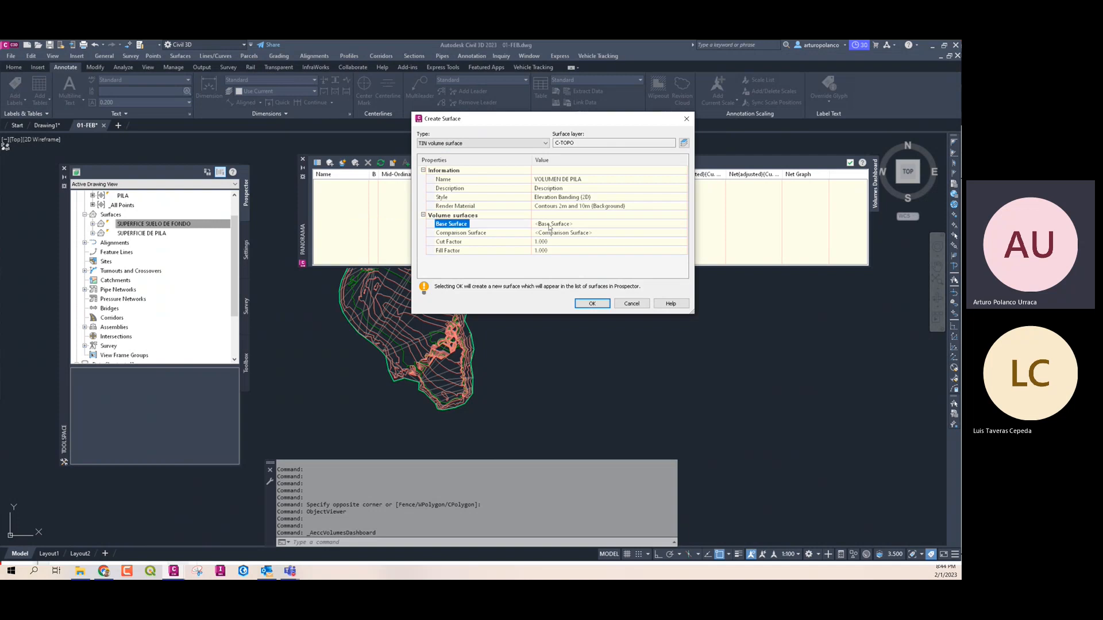
{"action": "left_click", "coordinate": [572, 225]}
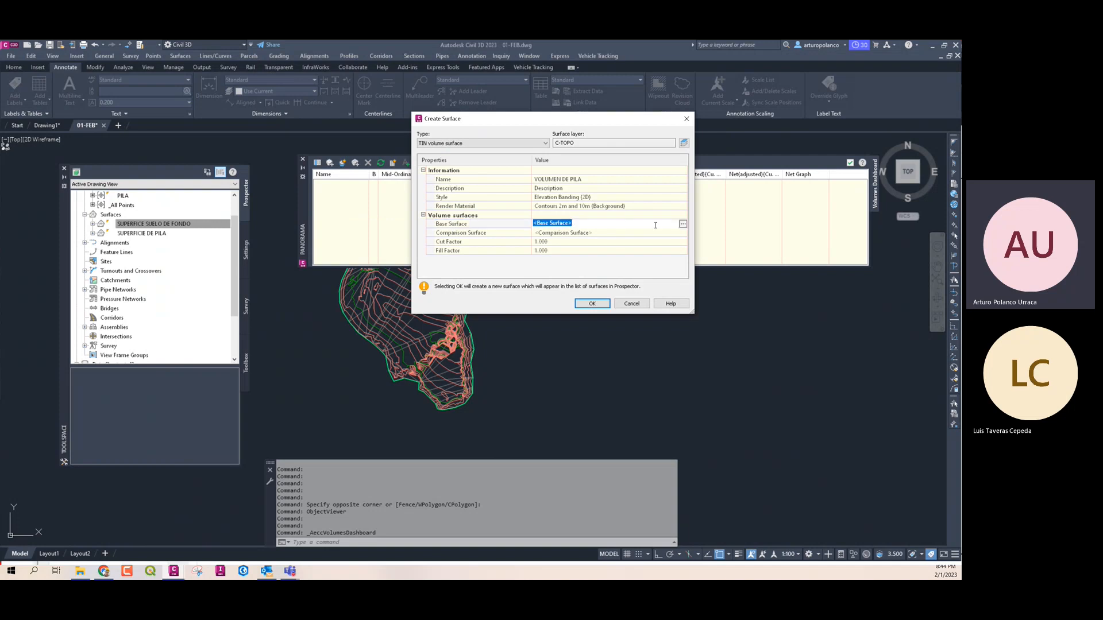
{"action": "left_click", "coordinate": [682, 225]}
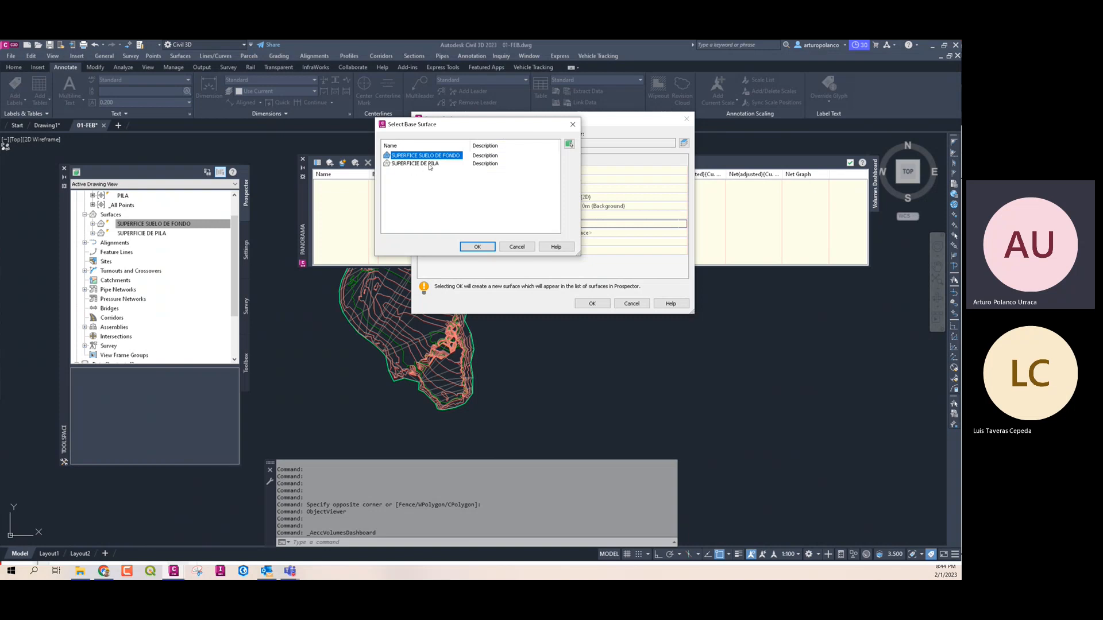
{"action": "left_click", "coordinate": [477, 246]}
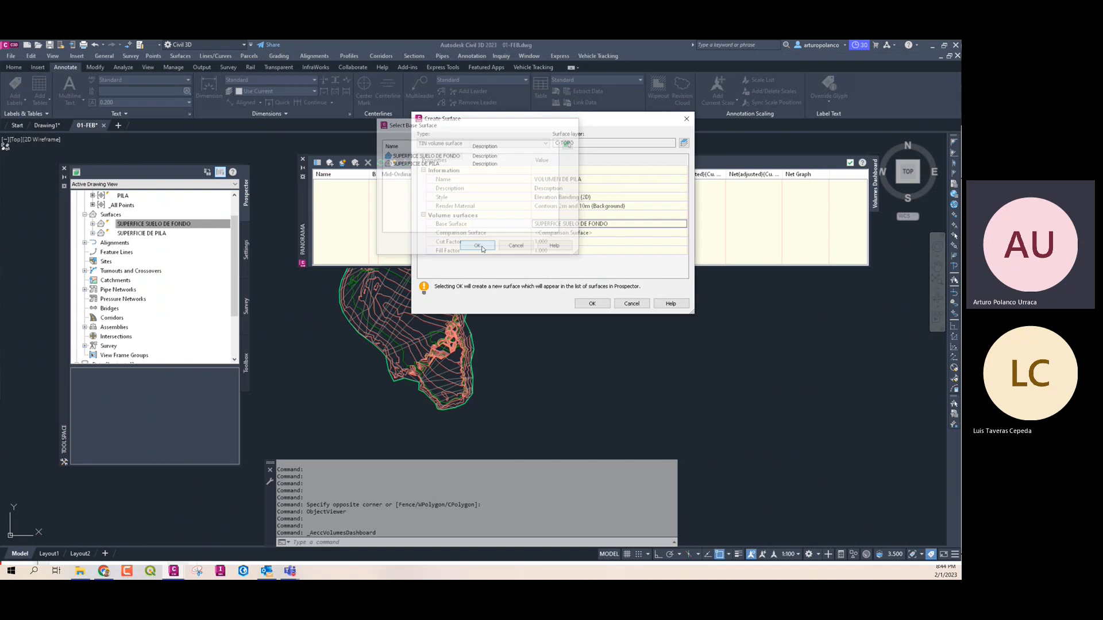
Assign SUPERFICIE DE PILA as the comparison surface and create the volume surface
{"action": "left_click", "coordinate": [485, 233]}
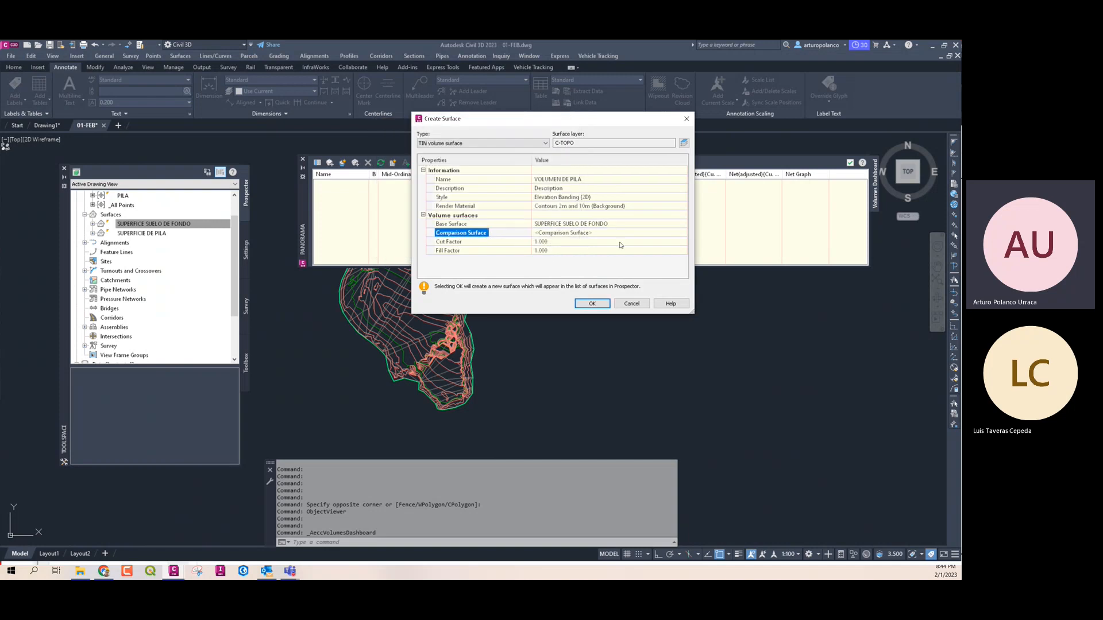
{"action": "left_click", "coordinate": [634, 233]}
{"action": "left_click", "coordinate": [683, 233]}
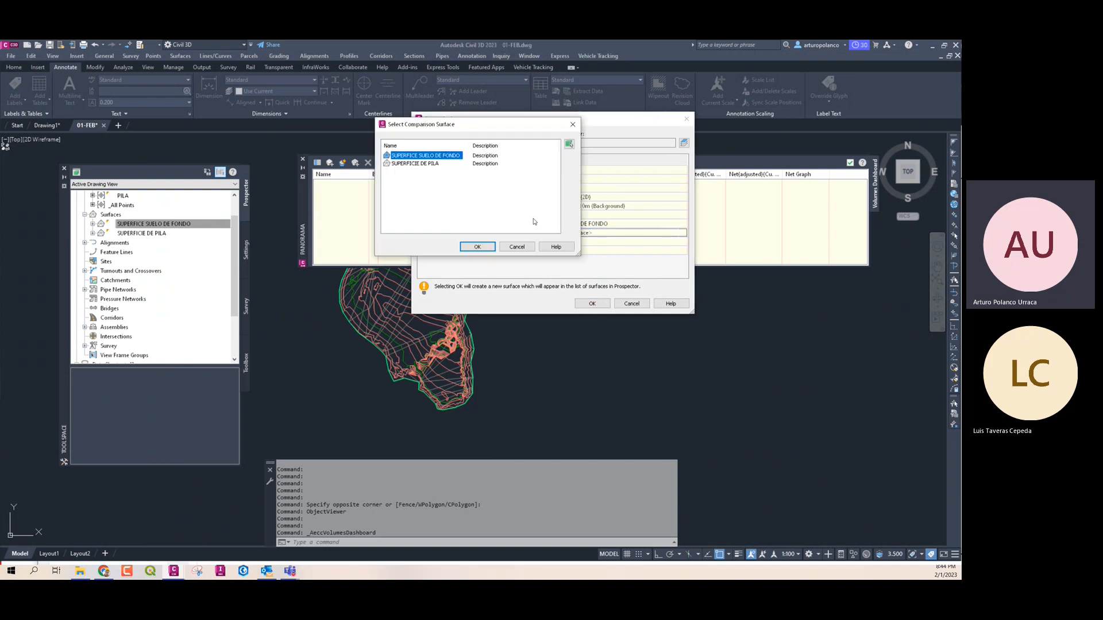
{"action": "left_click", "coordinate": [431, 164]}
{"action": "left_click", "coordinate": [492, 246]}
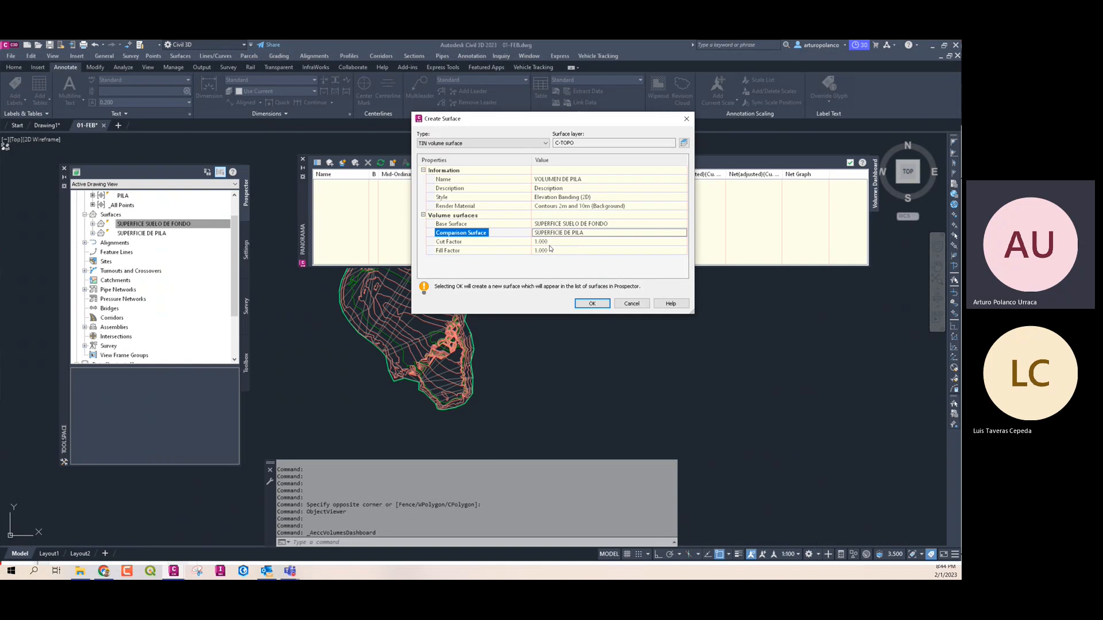
{"action": "left_click_drag", "start_coordinate": [574, 120], "coordinate": [507, 96]}
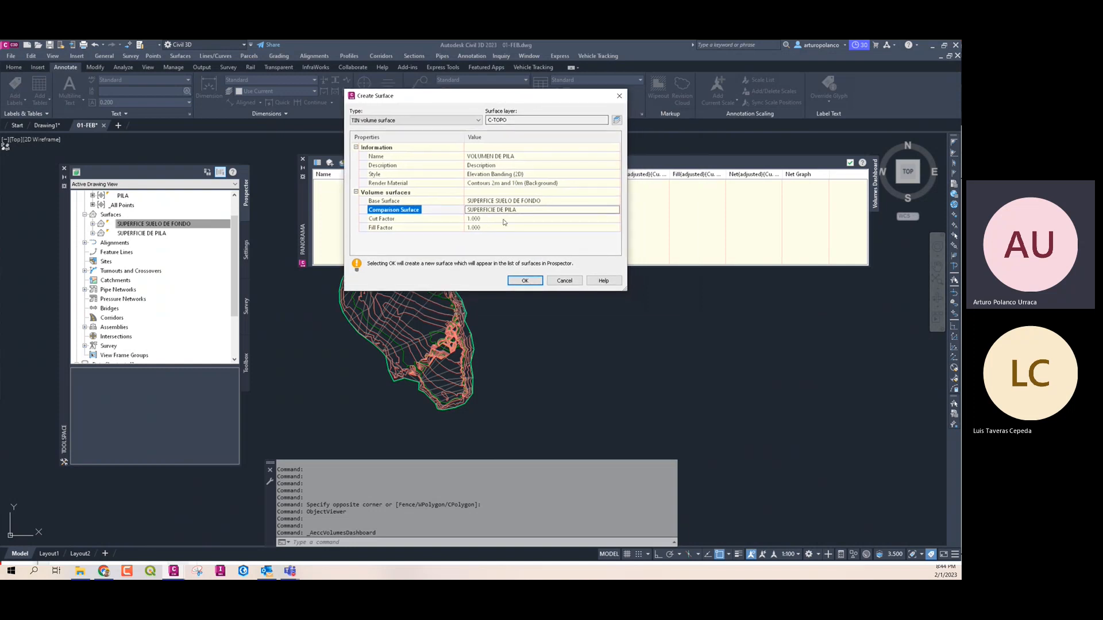
{"action": "left_click", "coordinate": [524, 282]}
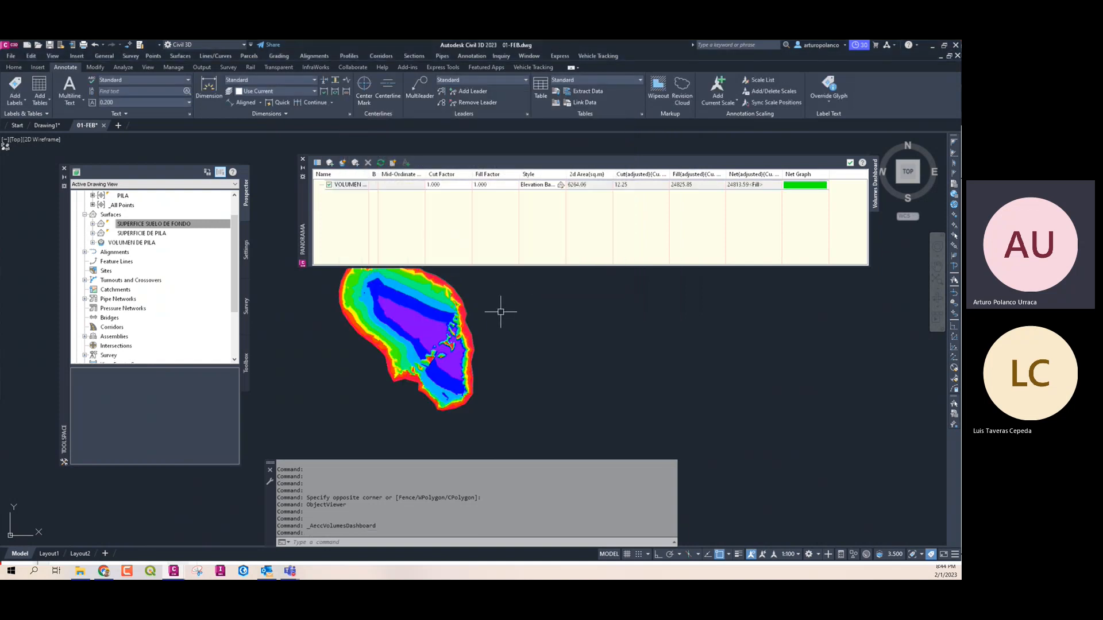
Read the cut, fill and net volumes, close the Volumes Dashboard and inspect the banded surface in plan
{"action": "middle_click_drag", "start_coordinate": [500, 308], "coordinate": [505, 345]}
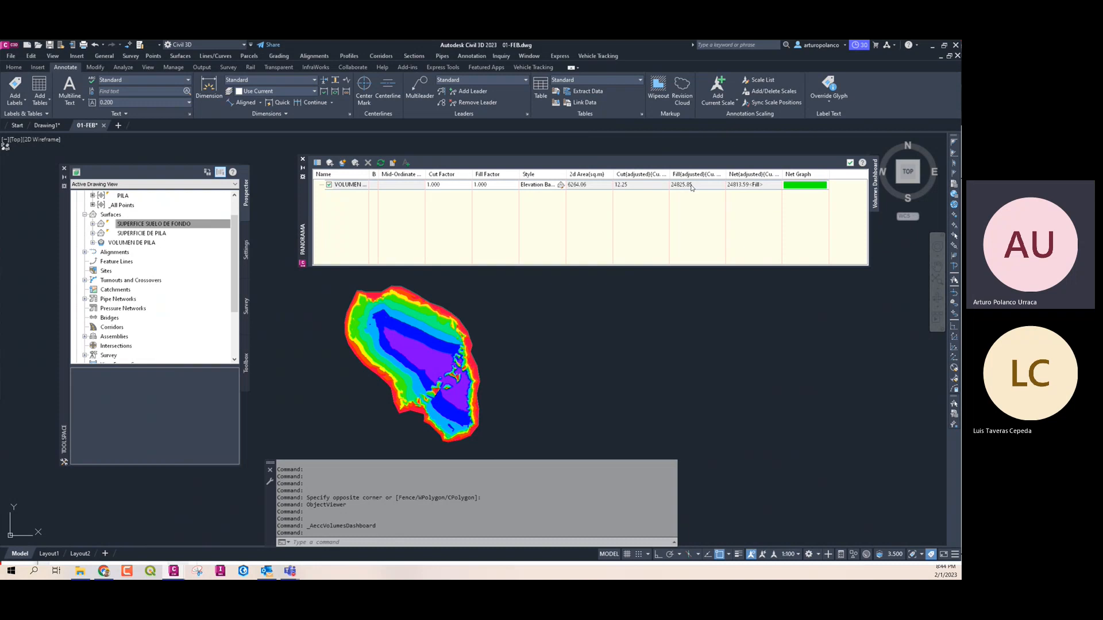
{"action": "left_click", "coordinate": [850, 162]}
{"action": "mouse_move", "coordinate": [637, 332]}
{"action": "middle_mouse_down"}
{"action": "mouse_move", "coordinate": [529, 345]}
{"action": "mouse_move", "coordinate": [520, 330]}
{"action": "middle_mouse_up"}
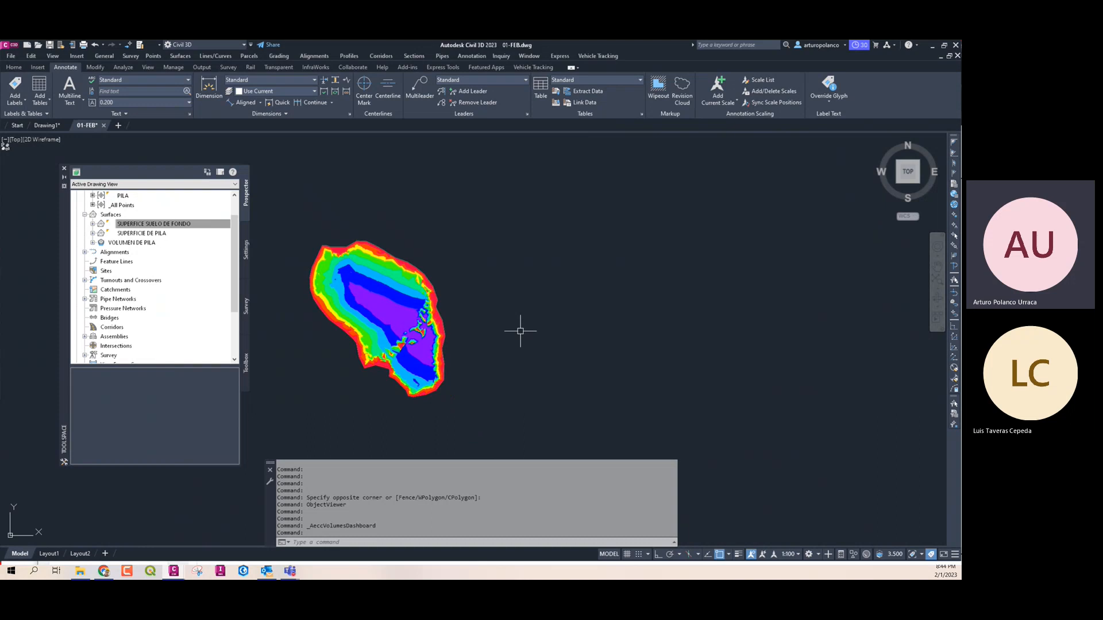
{"action": "middle_click_drag", "start_coordinate": [520, 331], "coordinate": [516, 319]}
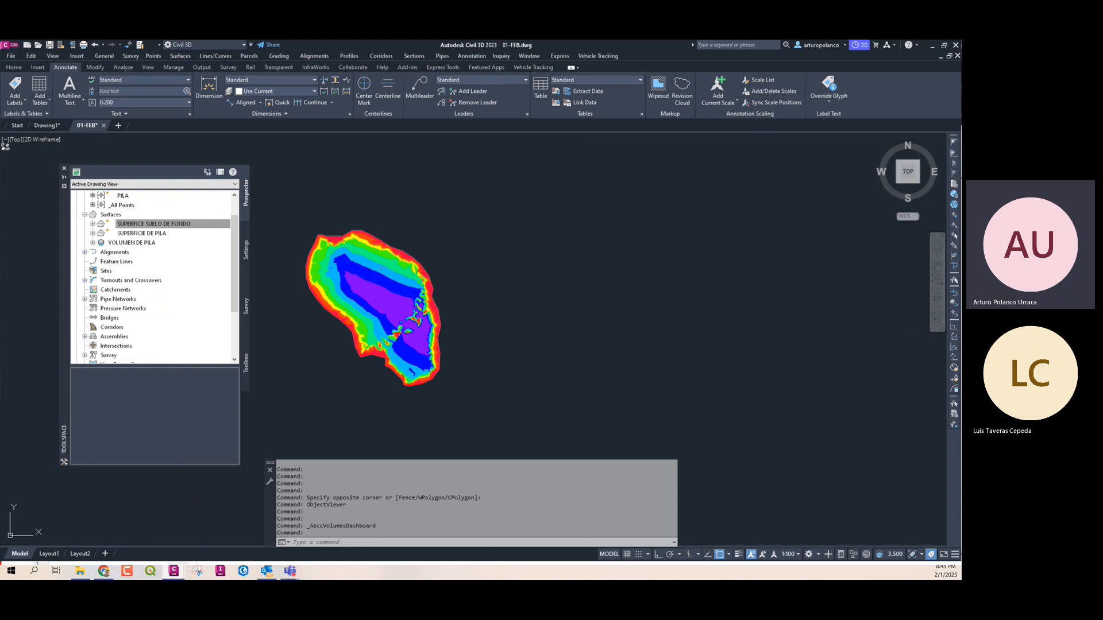
{"action": "middle_click_drag", "start_coordinate": [411, 324], "coordinate": [402, 320]}
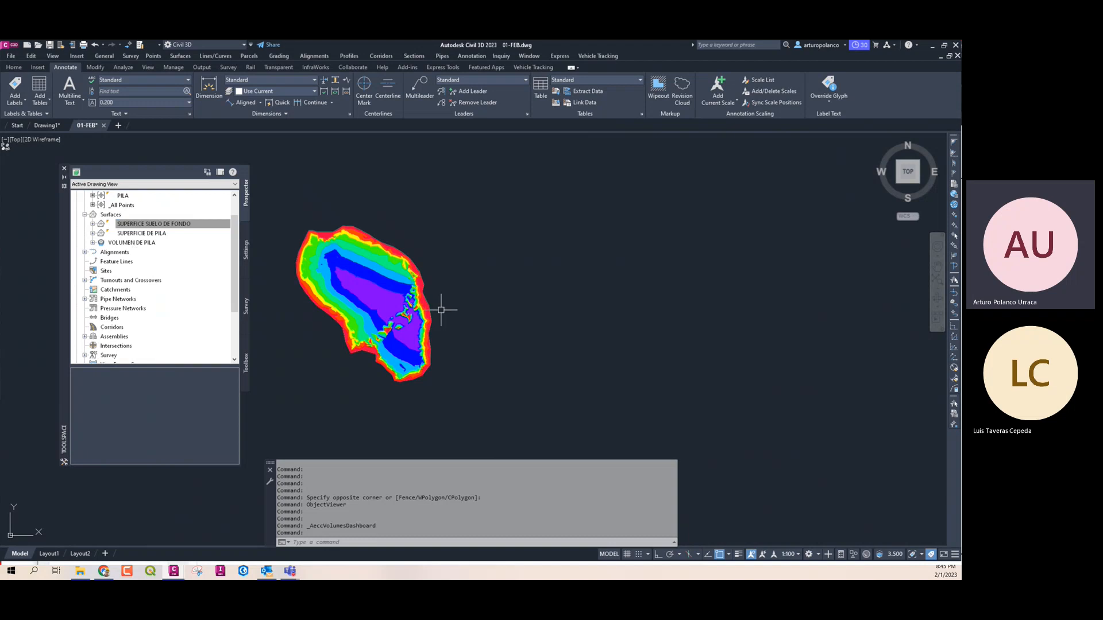
{"action": "mouse_move", "coordinate": [438, 308]}
{"action": "middle_mouse_down"}
{"action": "mouse_move", "coordinate": [484, 311]}
{"action": "mouse_move", "coordinate": [475, 311]}
{"action": "middle_mouse_up"}
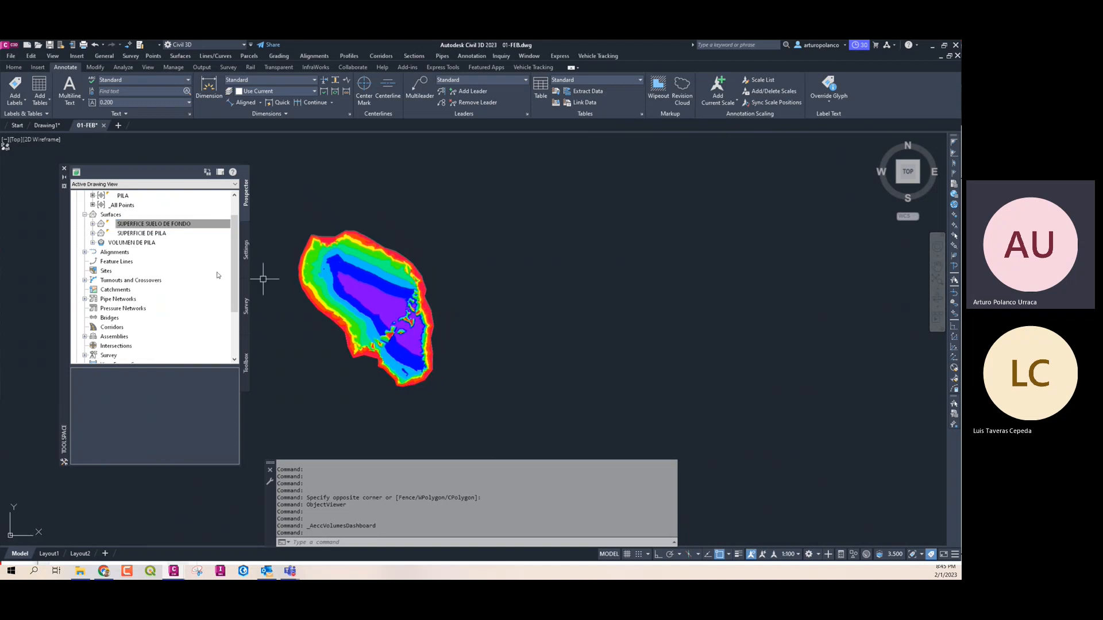
Open the surface properties of VOLUMEN DE PILA and review its general, TIN and volume statistics
{"action": "right_click", "coordinate": [155, 243]}
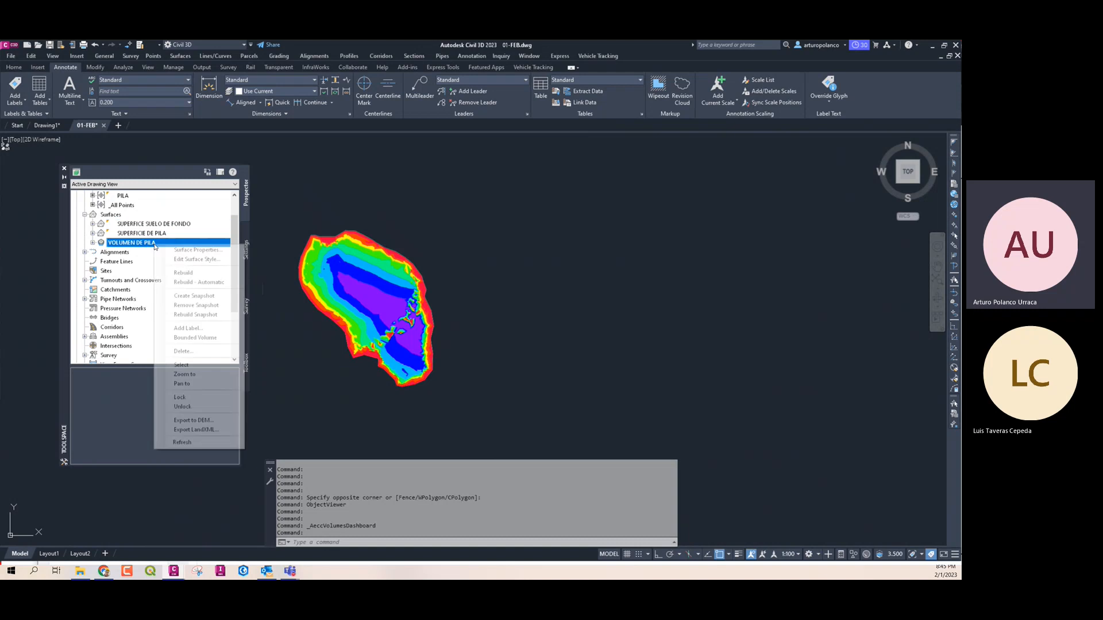
{"action": "left_click", "coordinate": [197, 250]}
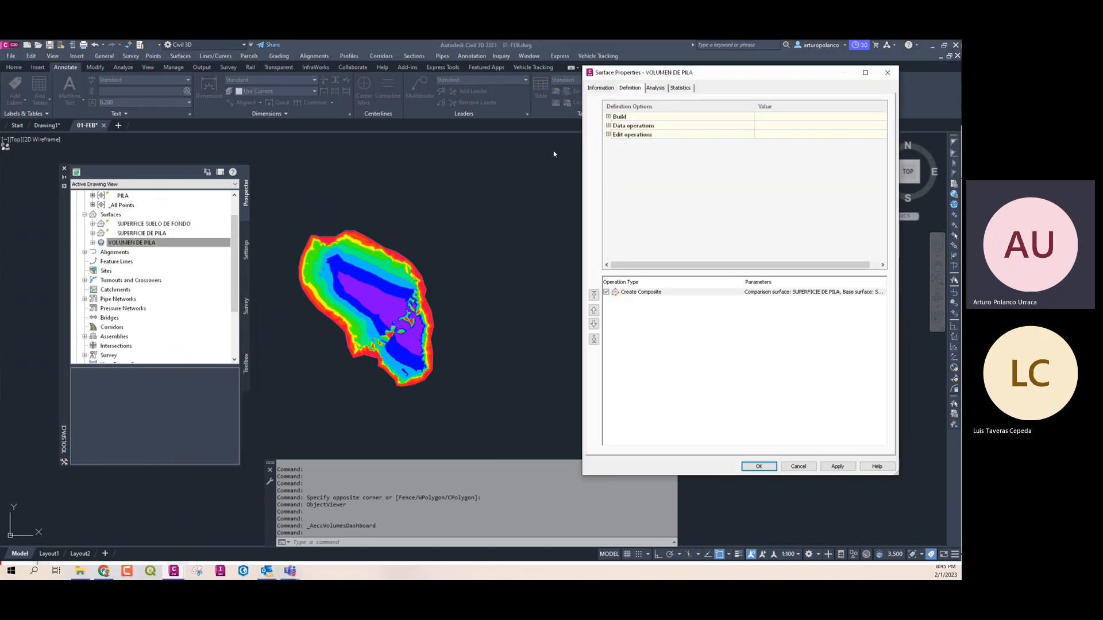
{"action": "left_click", "coordinate": [501, 90]}
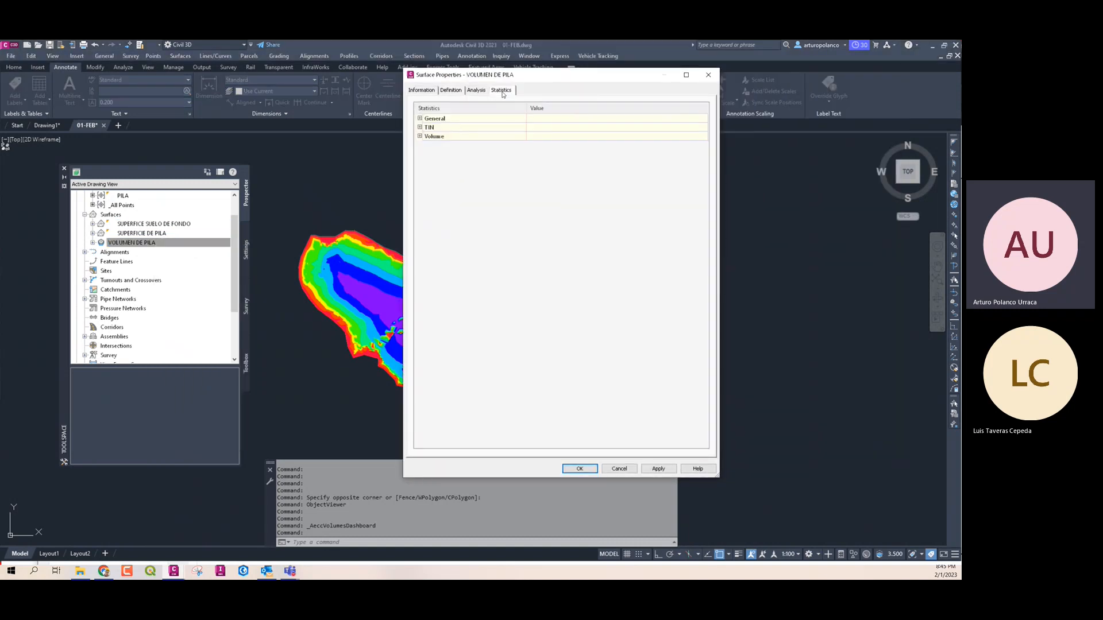
{"action": "left_click", "coordinate": [420, 136]}
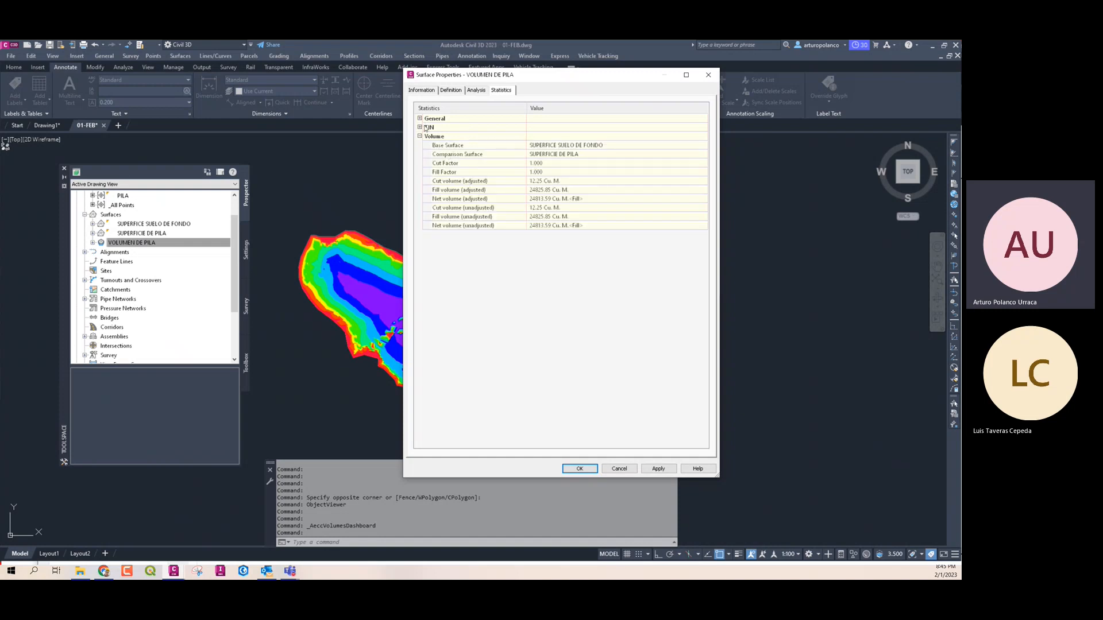
{"action": "left_click", "coordinate": [420, 118]}
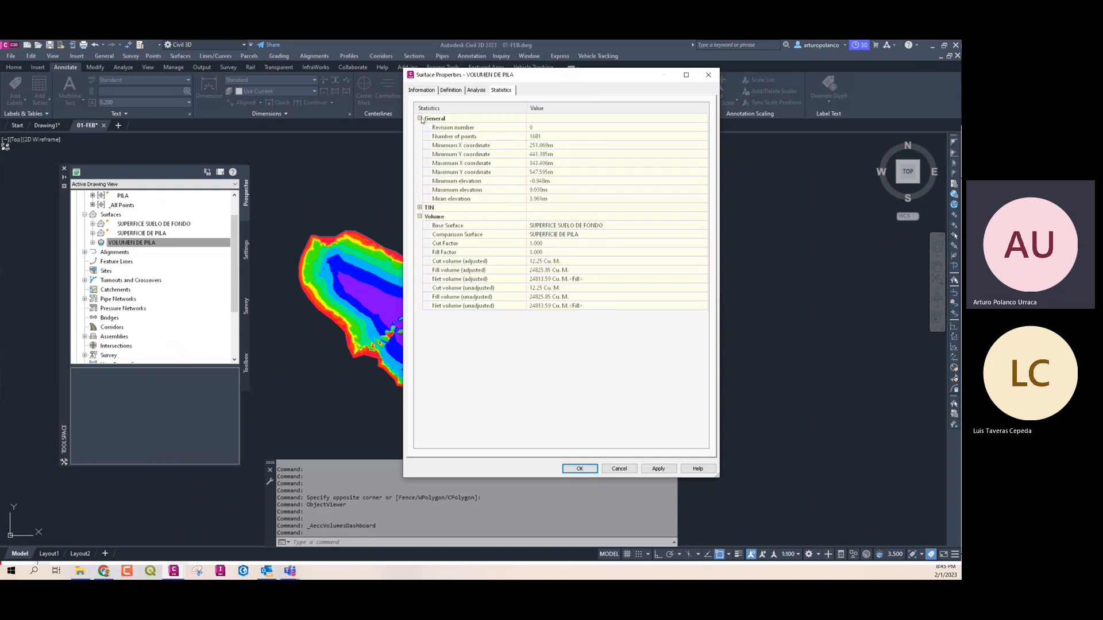
{"action": "left_click", "coordinate": [420, 207]}
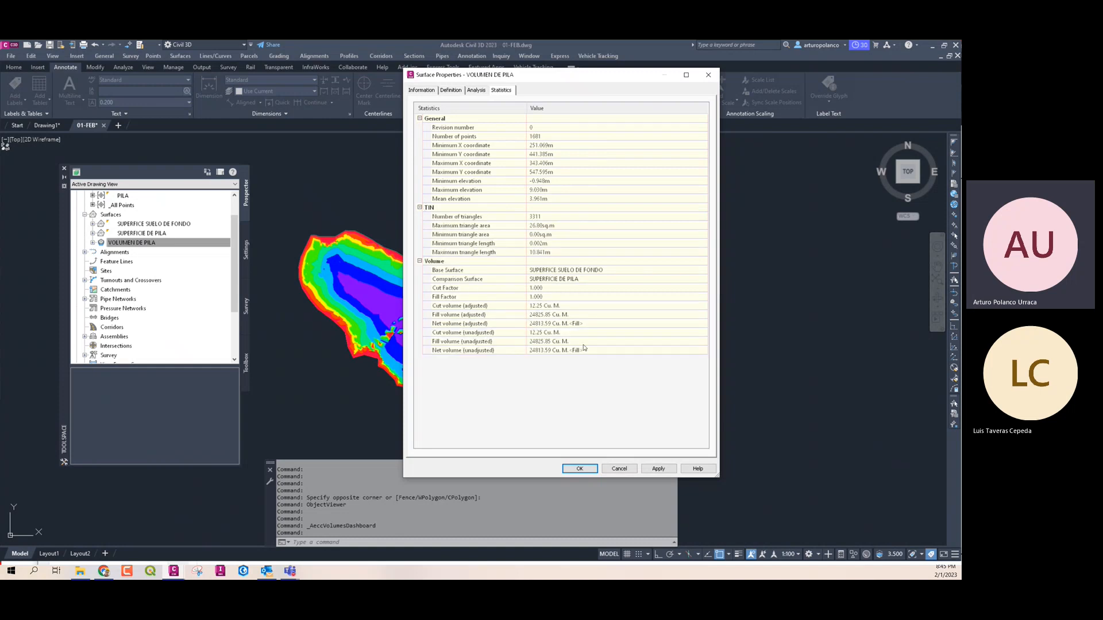
Choose the Elevations analysis type for VOLUMEN DE PILA and review the data and display settings of the Elevations legend table style
{"action": "left_click", "coordinate": [476, 92]}
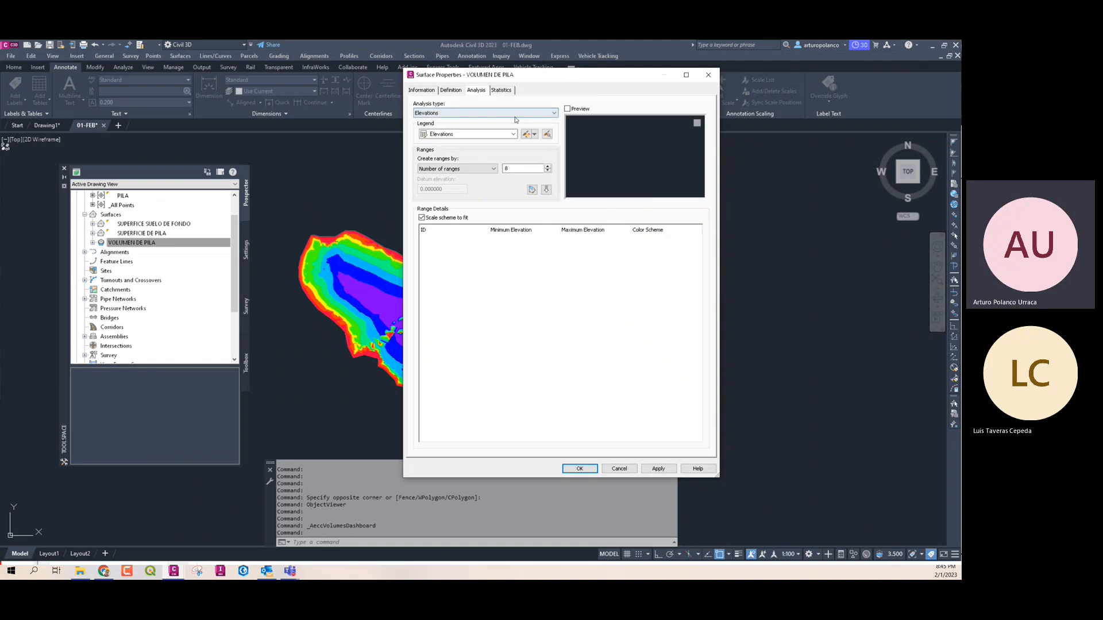
{"action": "left_click", "coordinate": [483, 113]}
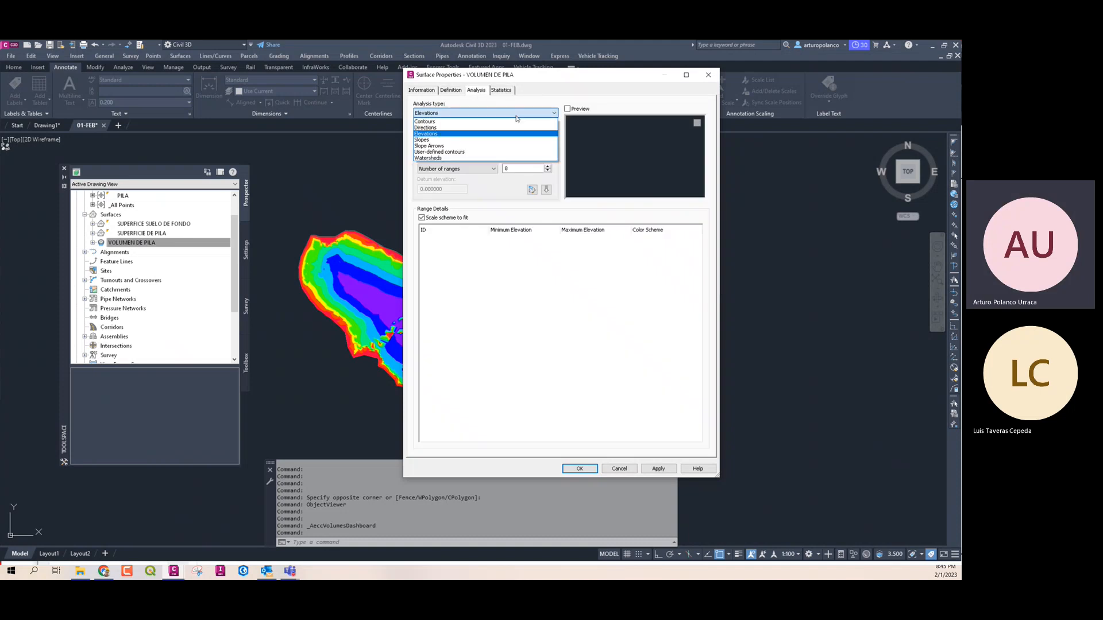
{"action": "left_click", "coordinate": [439, 134]}
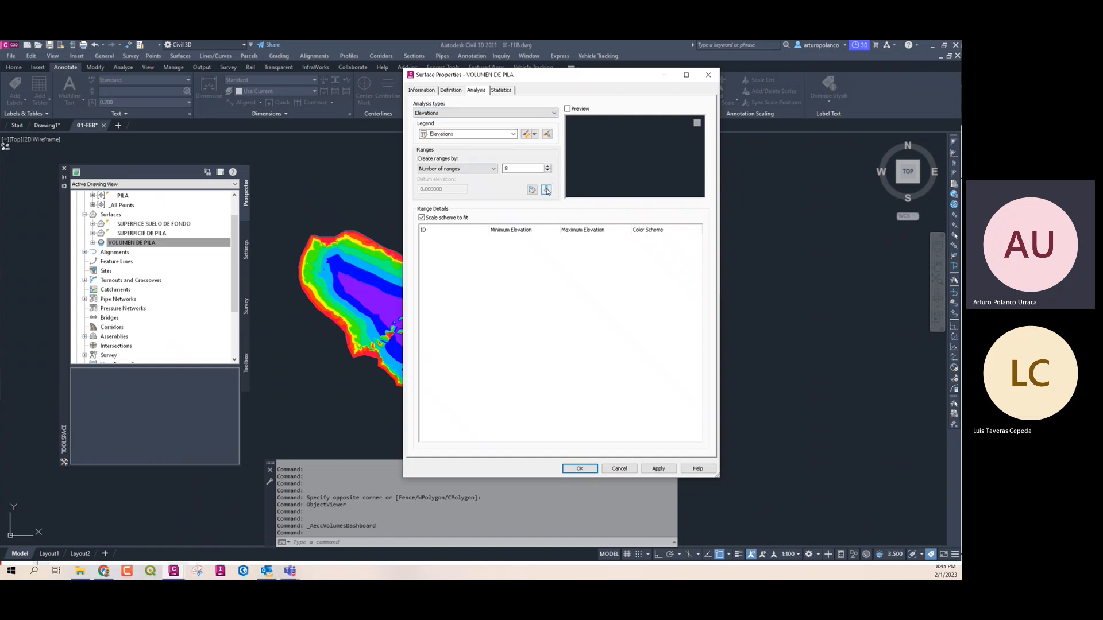
{"action": "left_click", "coordinate": [535, 134]}
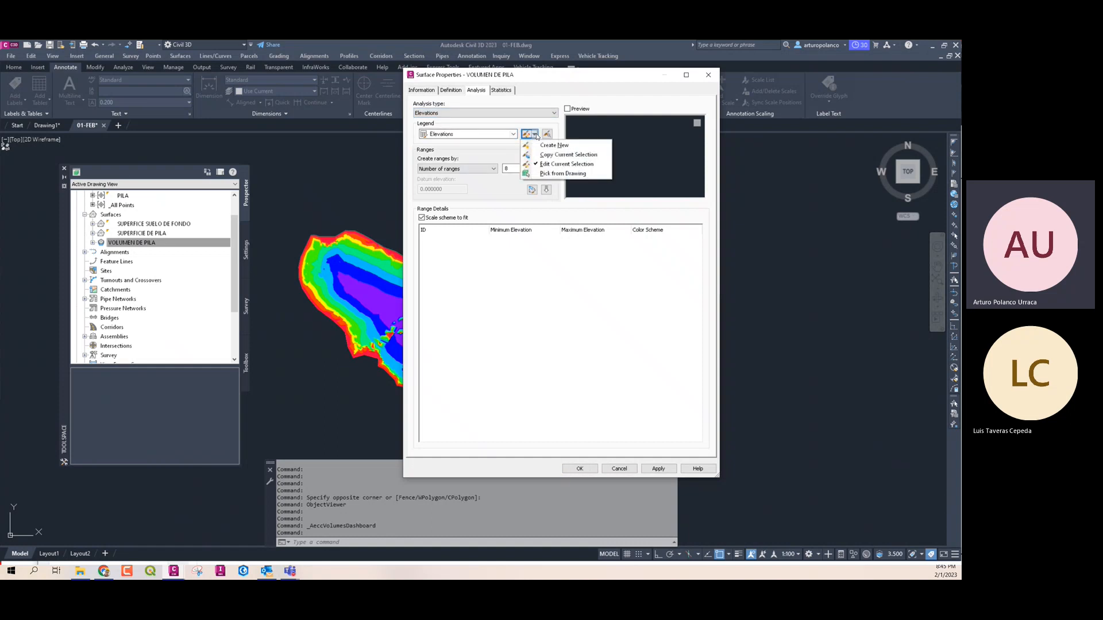
{"action": "left_click", "coordinate": [566, 163]}
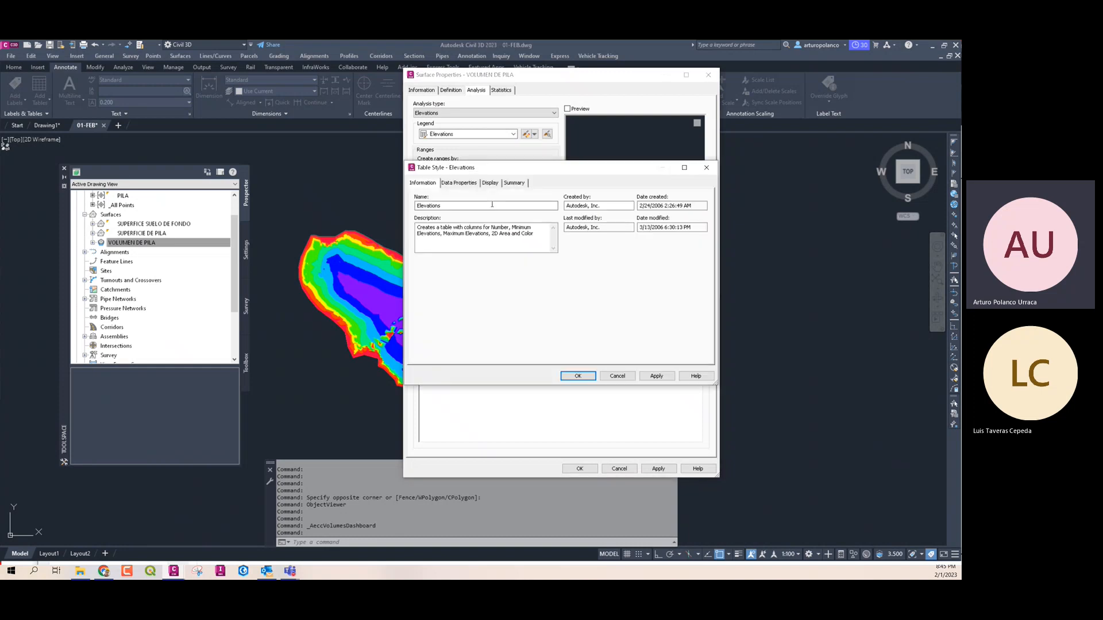
{"action": "left_click", "coordinate": [459, 182]}
{"action": "left_click", "coordinate": [490, 182]}
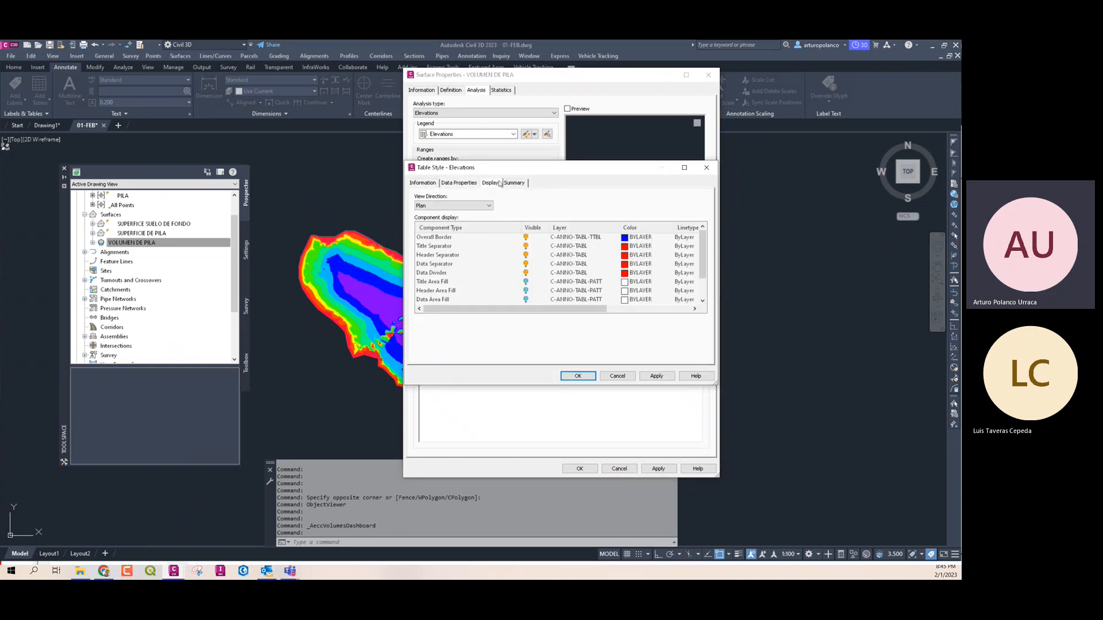
{"action": "left_click", "coordinate": [578, 375]}
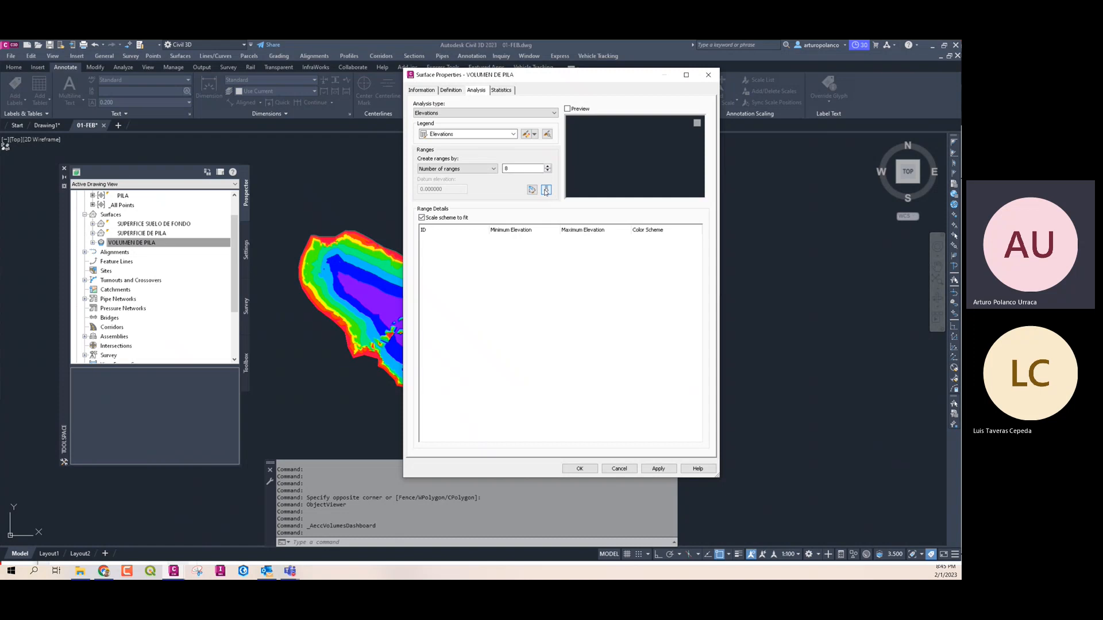
Run the elevation analysis of VOLUMEN DE PILA with 8 ranges and accept the surface properties
{"action": "left_click", "coordinate": [492, 169]}
{"action": "left_click", "coordinate": [492, 172]}
{"action": "left_click", "coordinate": [546, 189]}
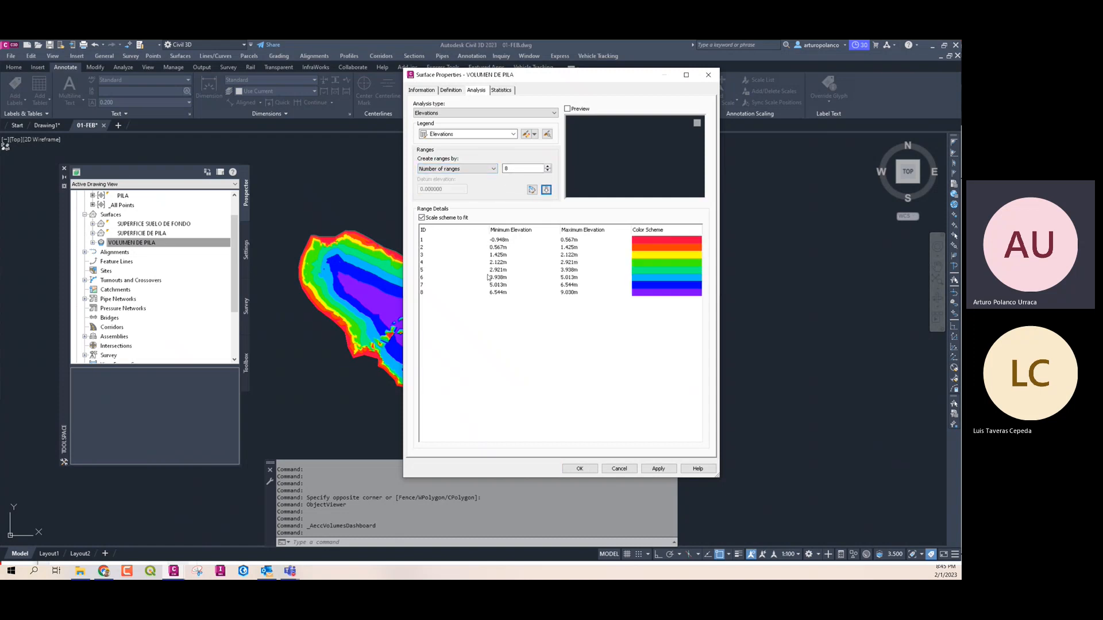
{"action": "left_click_drag", "start_coordinate": [563, 78], "coordinate": [690, 69]}
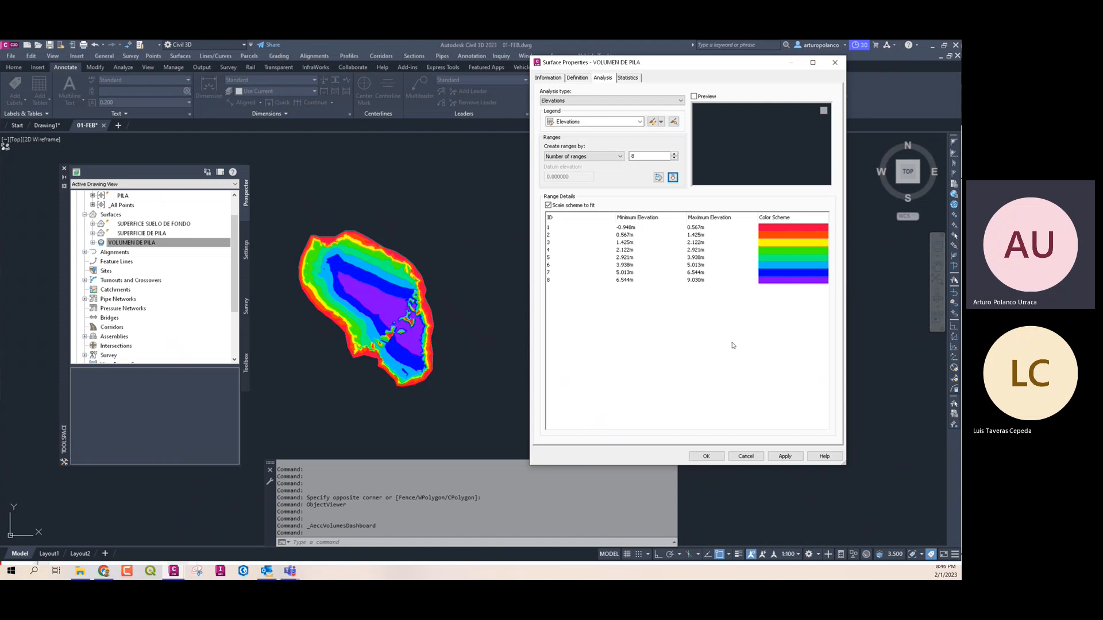
{"action": "left_click", "coordinate": [705, 456]}
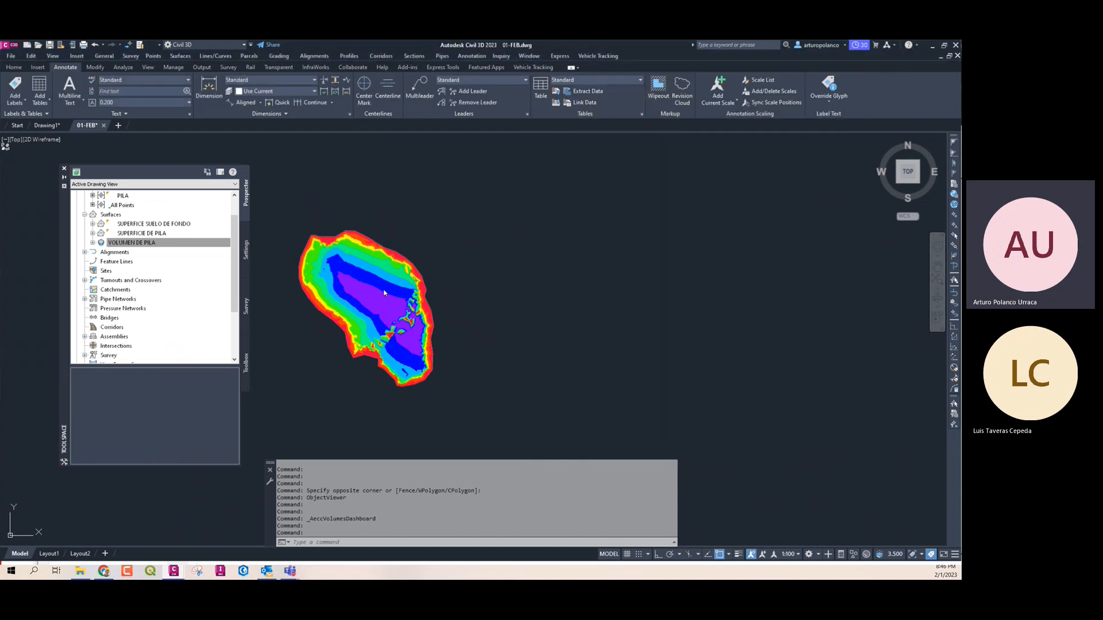
Add a dynamic Elevations legend table for VOLUMEN DE PILA in the empty area east of the surface
{"action": "left_click", "coordinate": [180, 58]}
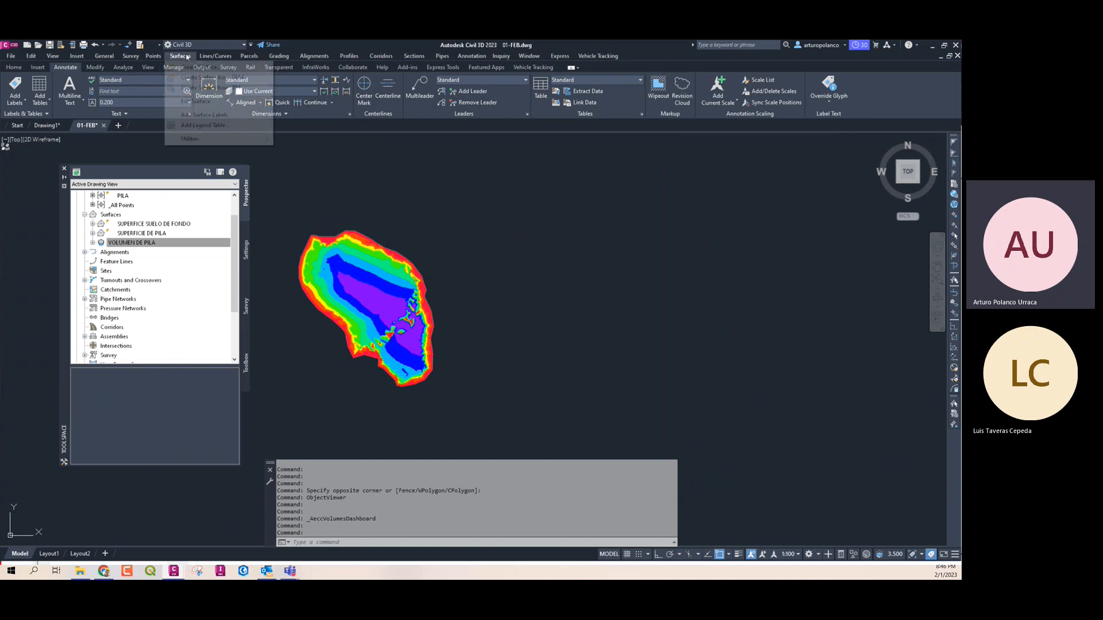
{"action": "left_click", "coordinate": [205, 125]}
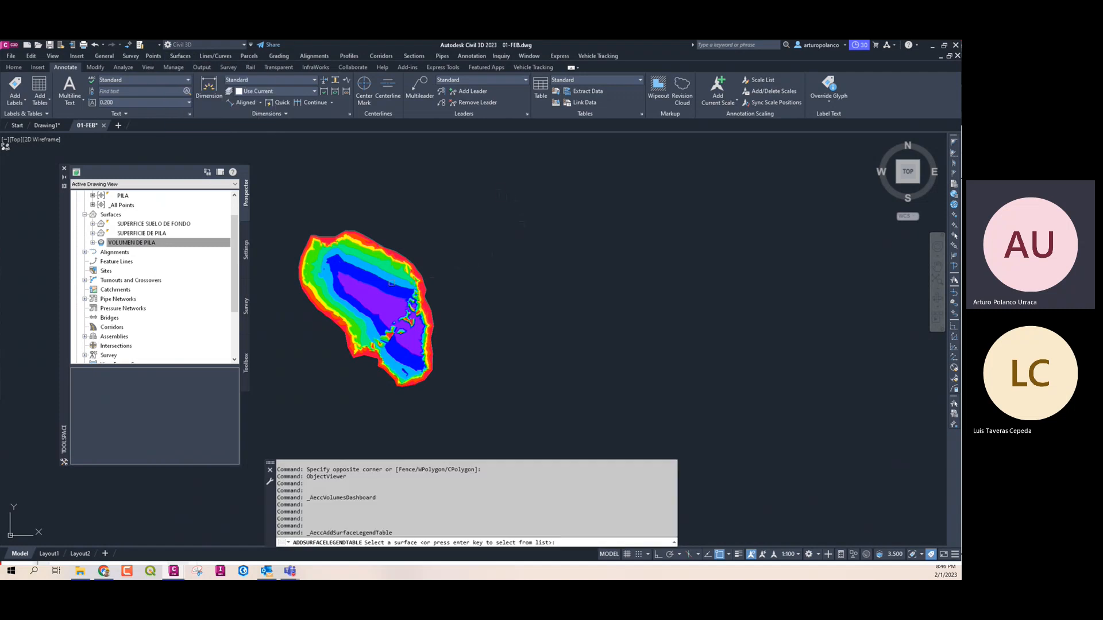
{"action": "left_click", "coordinate": [392, 286]}
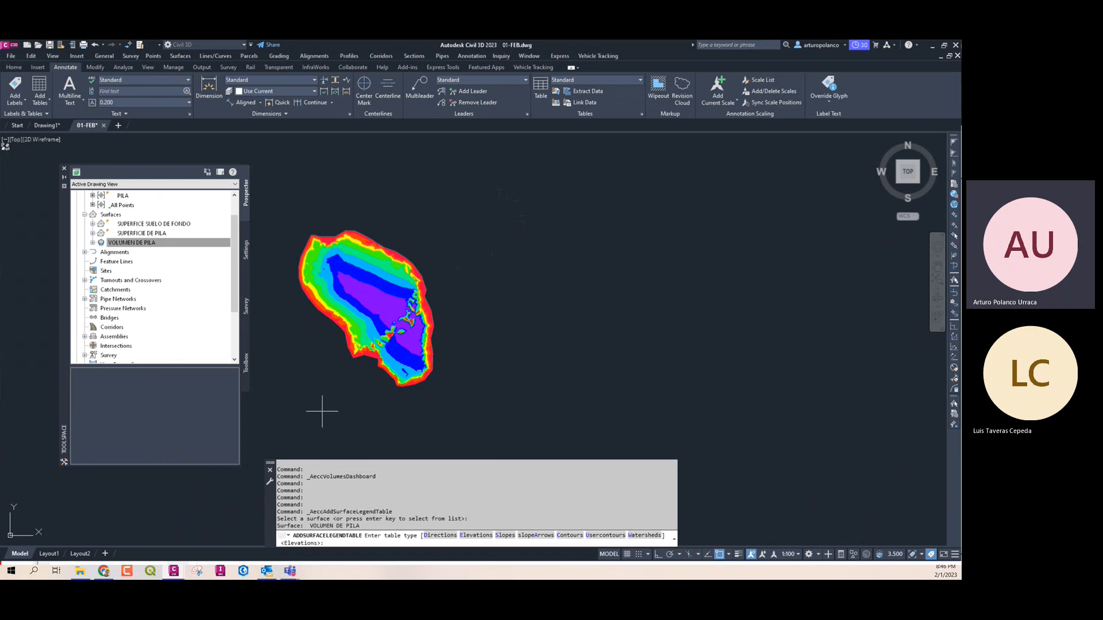
{"action": "left_click", "coordinate": [482, 540]}
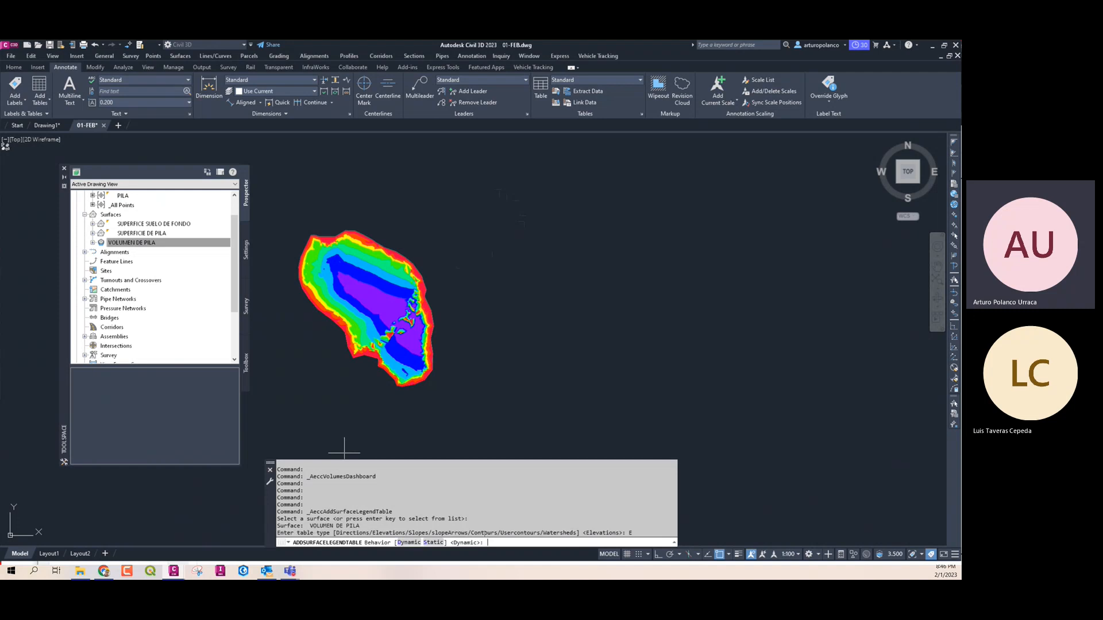
{"action": "left_click", "coordinate": [425, 543]}
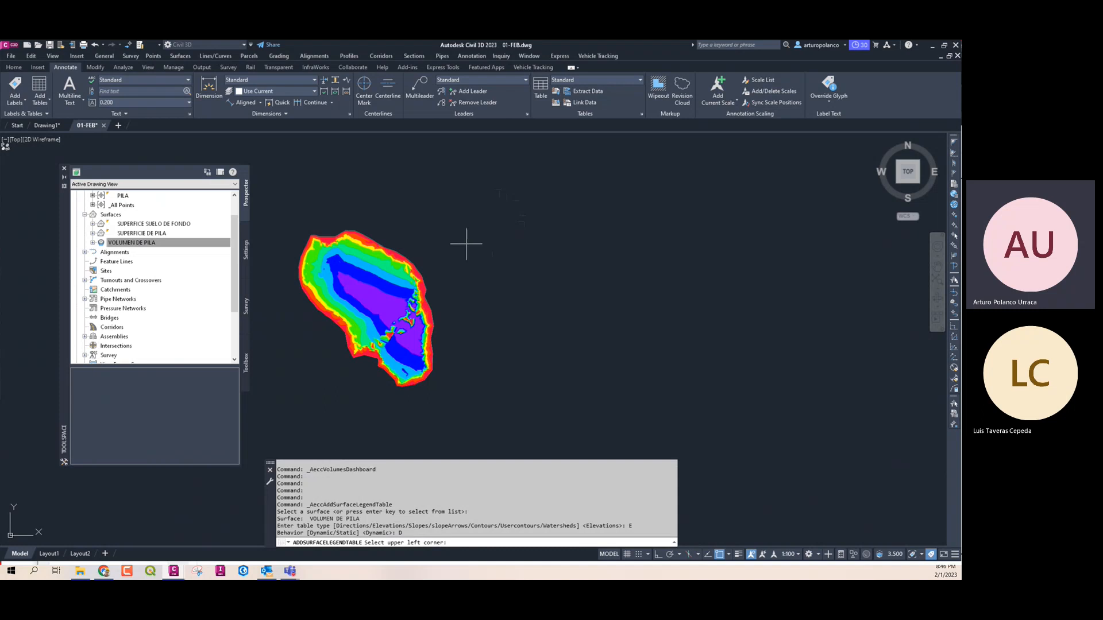
{"action": "left_click", "coordinate": [486, 237]}
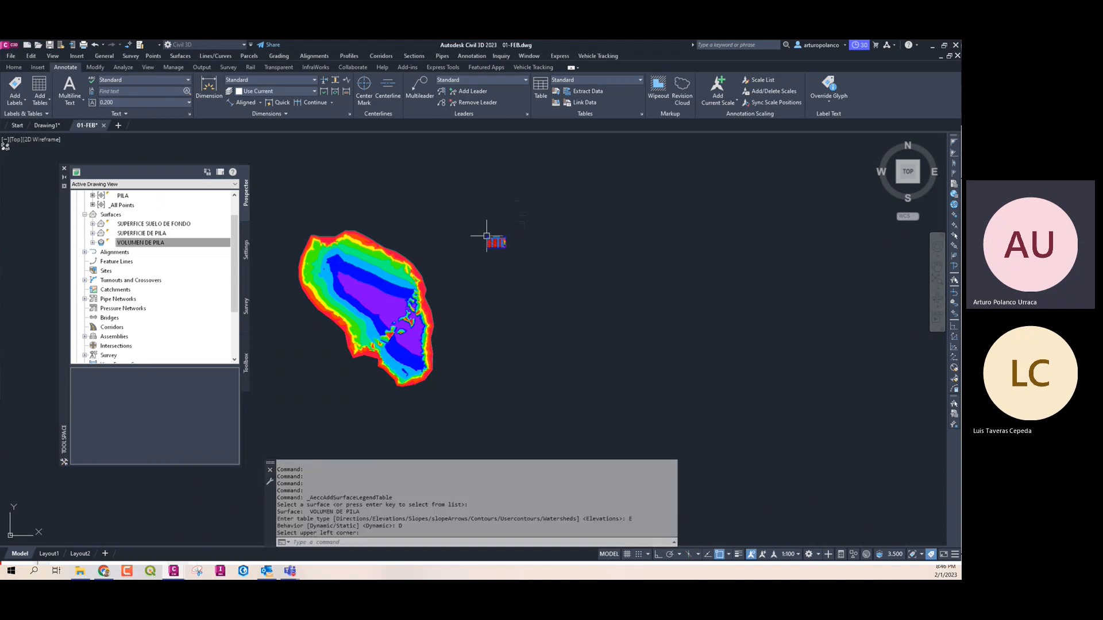
{"action": "scroll", "coordinate": [481, 247], "scroll_direction": "up", "scroll_amount": 8}
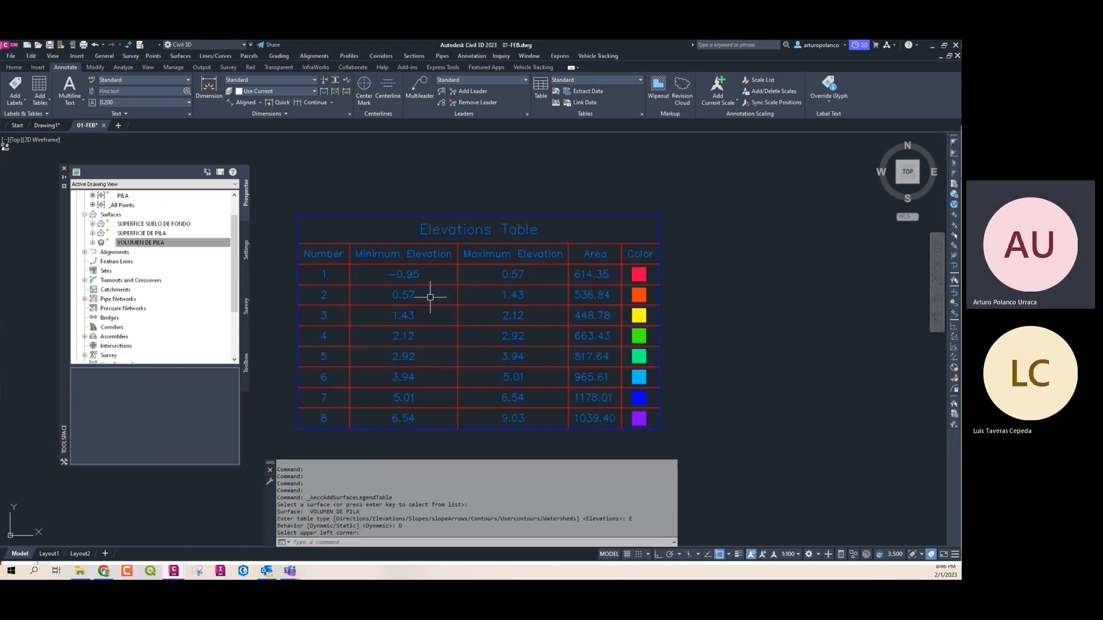
Move the Elevations Table west, closer to the surface's northeast edge, and deselect it
{"action": "scroll", "coordinate": [542, 251], "scroll_direction": "down", "scroll_amount": 10}
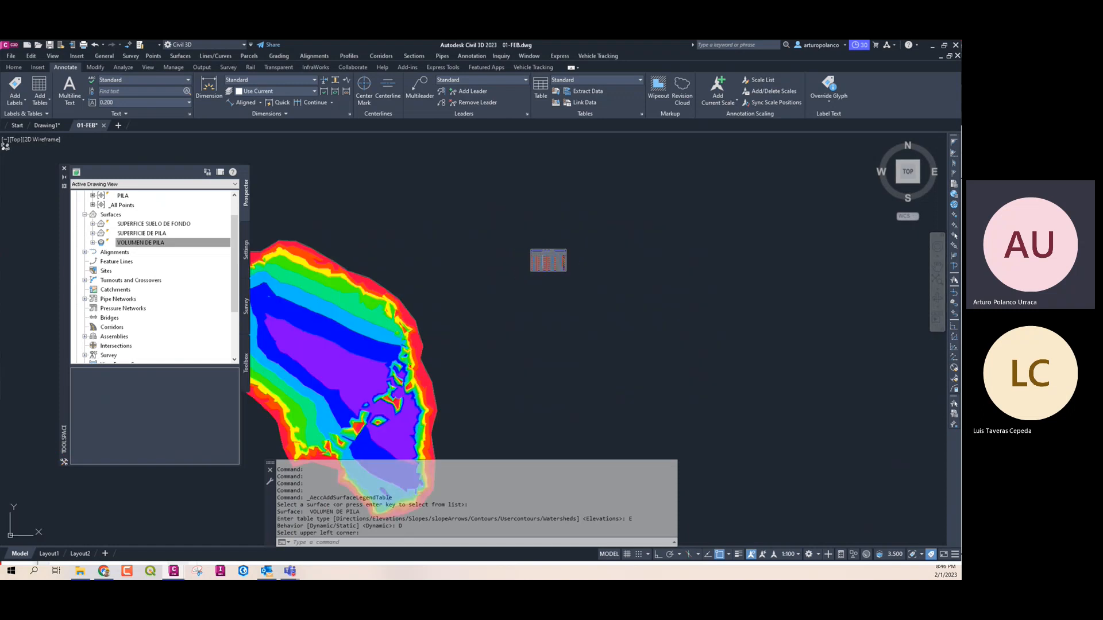
{"action": "left_click", "coordinate": [541, 251]}
{"action": "left_click", "coordinate": [530, 250]}
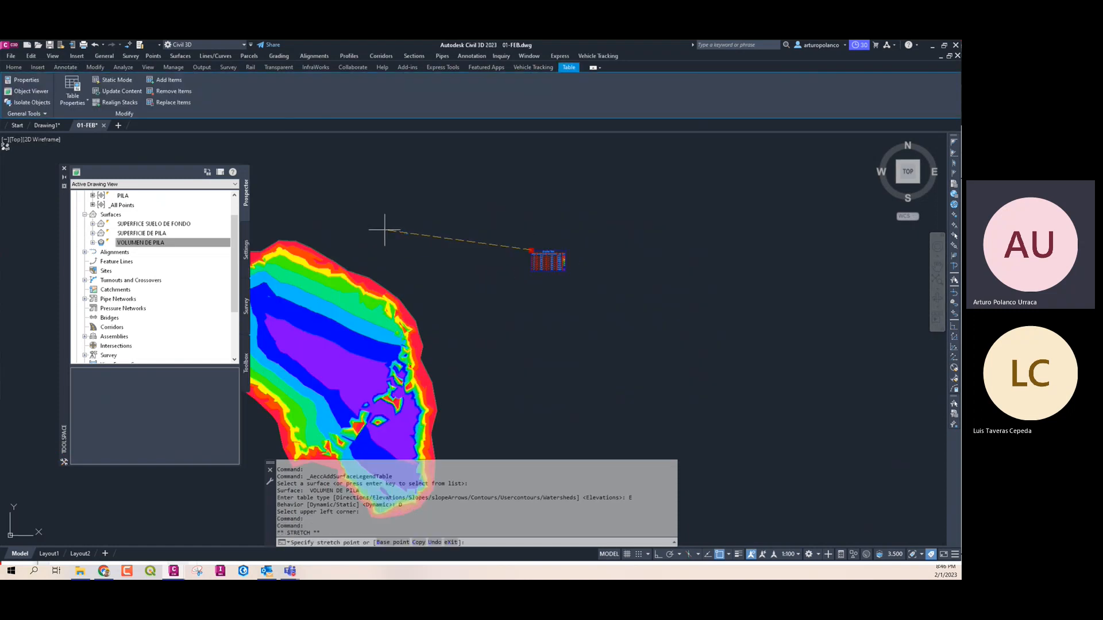
{"action": "left_click", "coordinate": [384, 229]}
{"action": "scroll", "coordinate": [386, 237], "scroll_direction": "up", "scroll_amount": 3}
{"action": "middle_click_drag", "start_coordinate": [443, 220], "coordinate": [423, 253]}
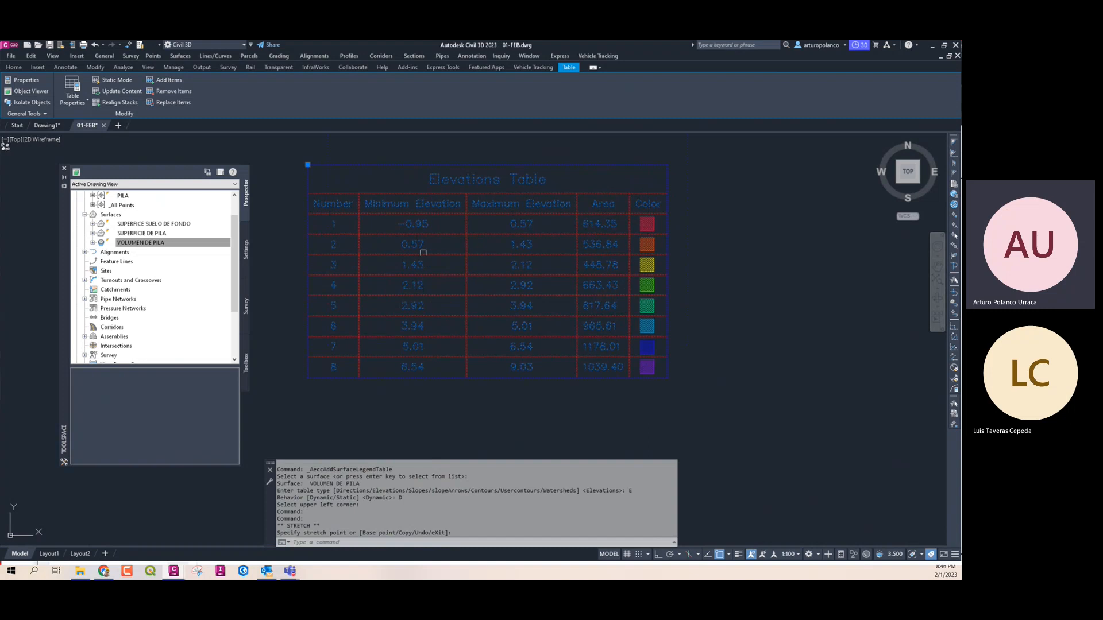
{"action": "key", "text": "Escape"}
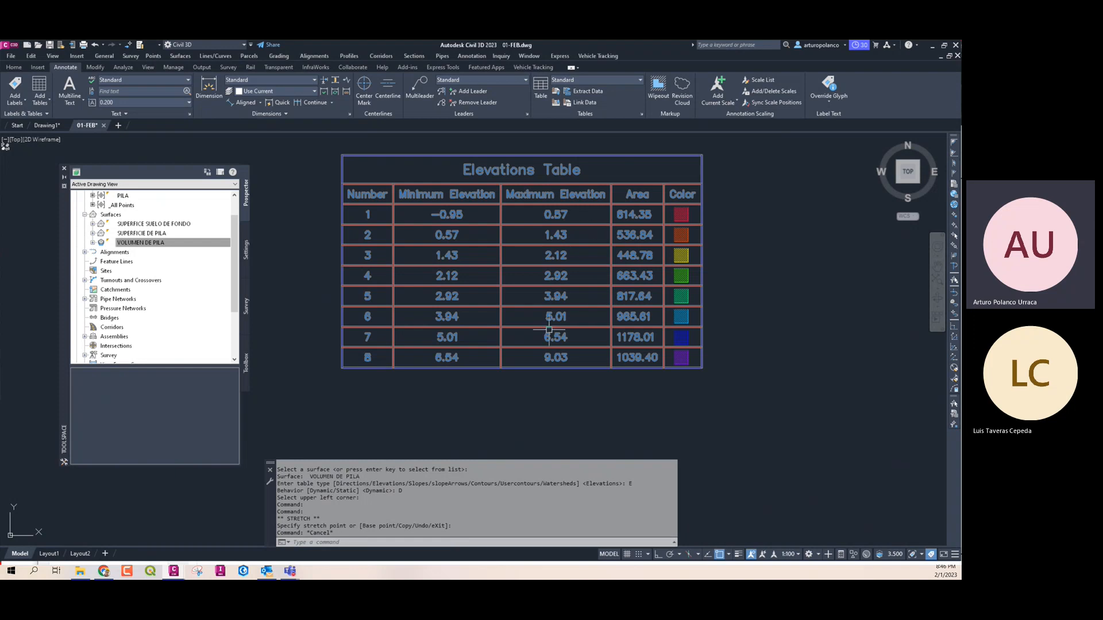
Compare the elevation ranges, areas and colors in the Elevations Table with the color bands of the surface
{"action": "middle_click_drag", "start_coordinate": [475, 406], "coordinate": [460, 330]}
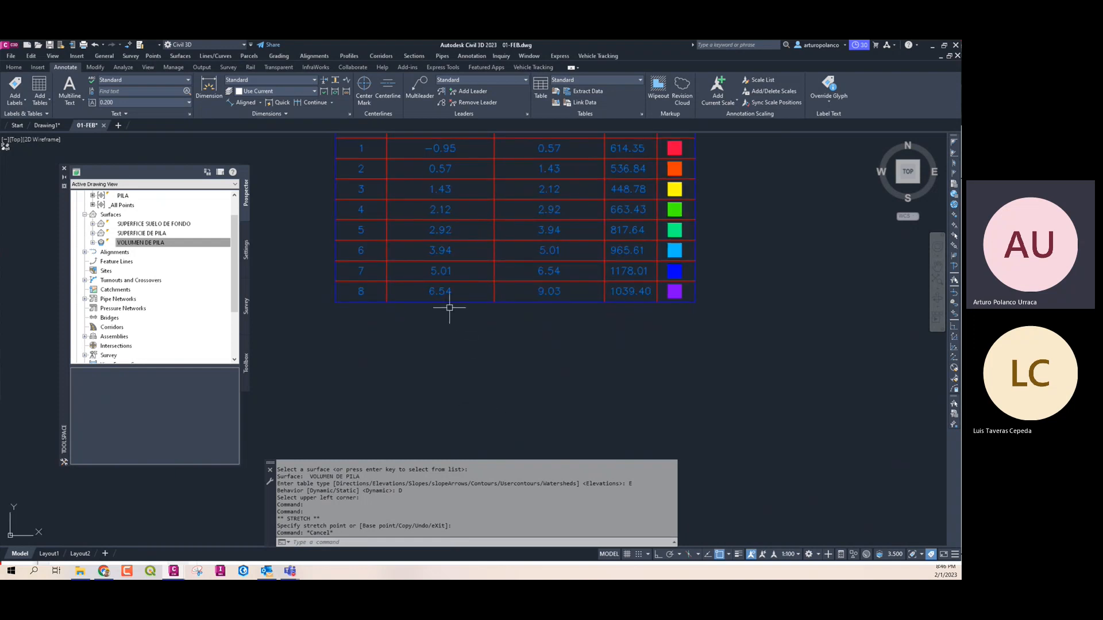
{"action": "scroll", "coordinate": [614, 268], "scroll_direction": "down", "scroll_amount": 2}
{"action": "scroll", "coordinate": [614, 269], "scroll_direction": "down", "scroll_amount": 3}
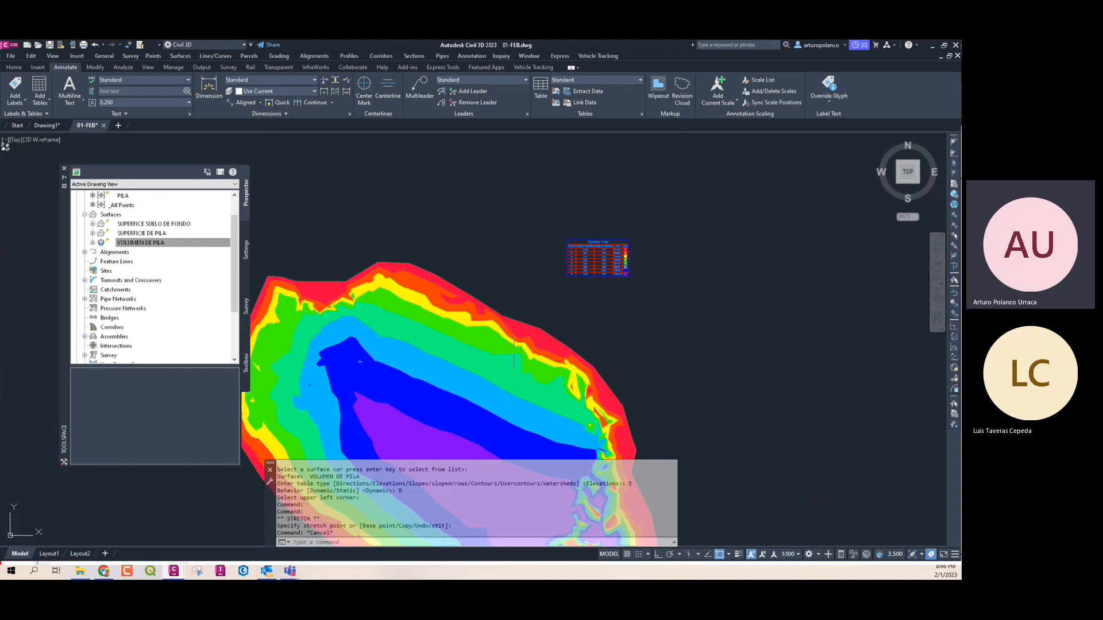
{"action": "scroll", "coordinate": [500, 266], "scroll_direction": "down", "scroll_amount": 2}
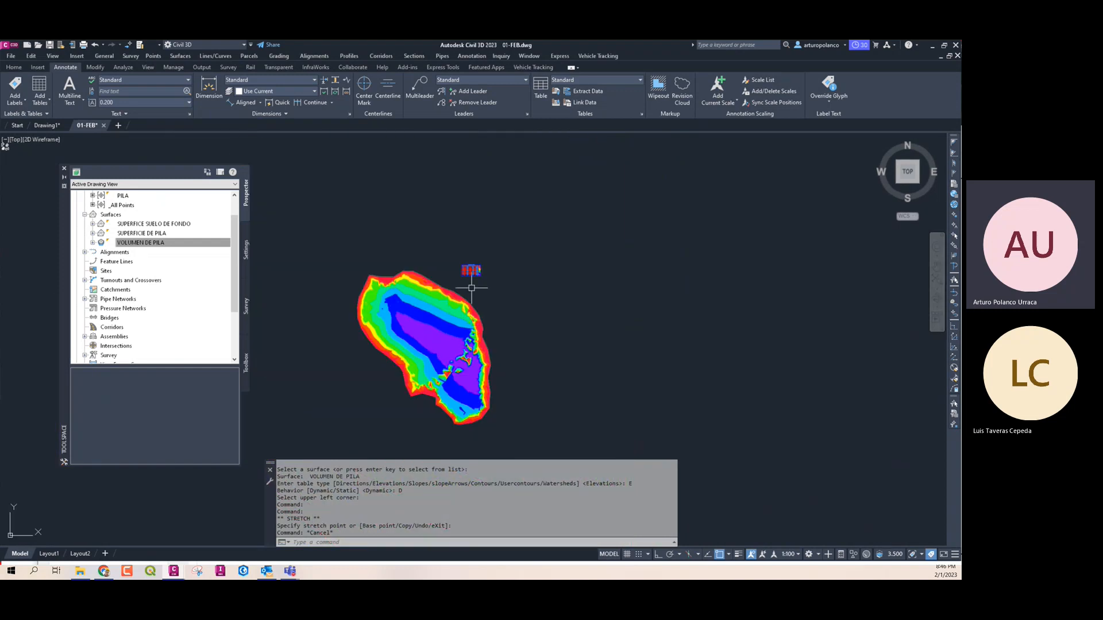
{"action": "scroll", "coordinate": [471, 286], "scroll_direction": "up", "scroll_amount": 5}
{"action": "scroll", "coordinate": [452, 269], "scroll_direction": "up", "scroll_amount": 10}
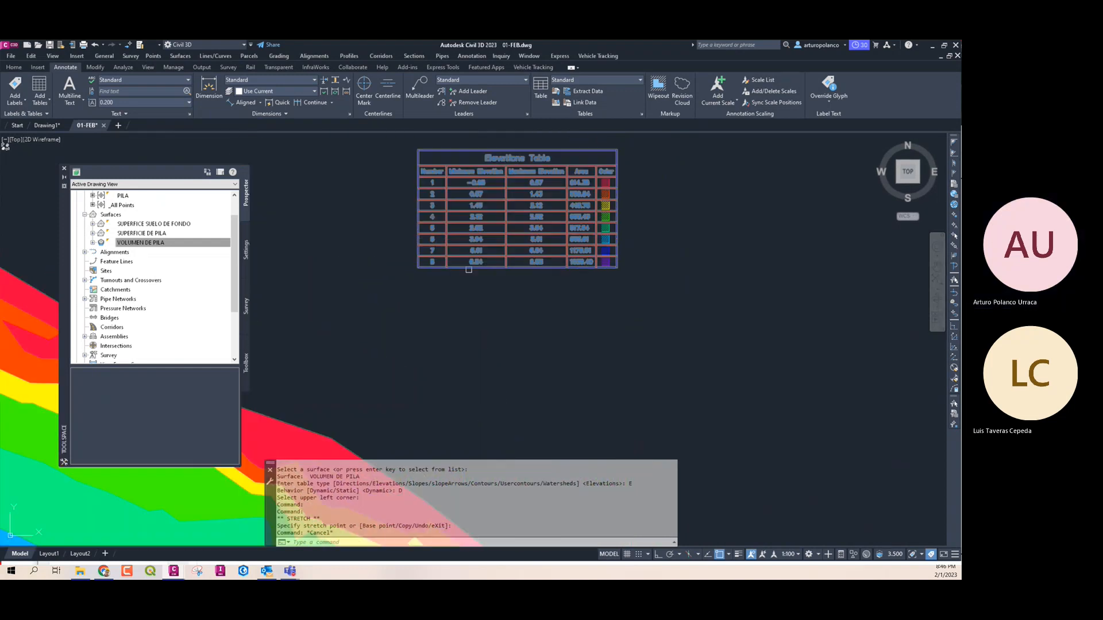
{"action": "middle_click_drag", "start_coordinate": [482, 265], "coordinate": [458, 332]}
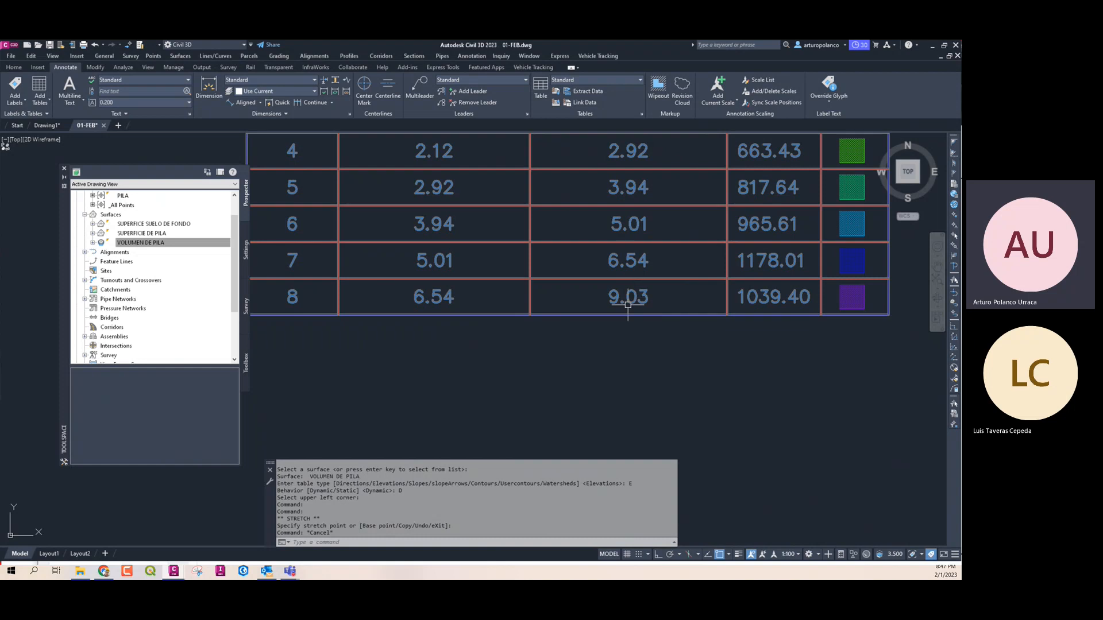
{"action": "scroll", "coordinate": [628, 304], "scroll_direction": "down", "scroll_amount": 8}
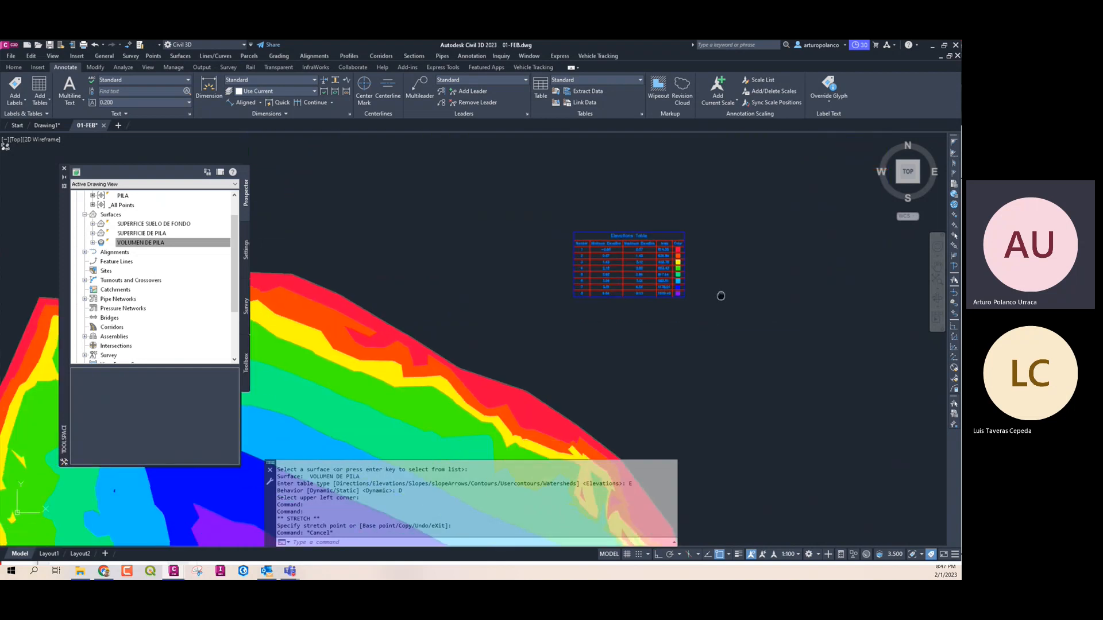
{"action": "scroll", "coordinate": [615, 313], "scroll_direction": "down", "scroll_amount": 3}
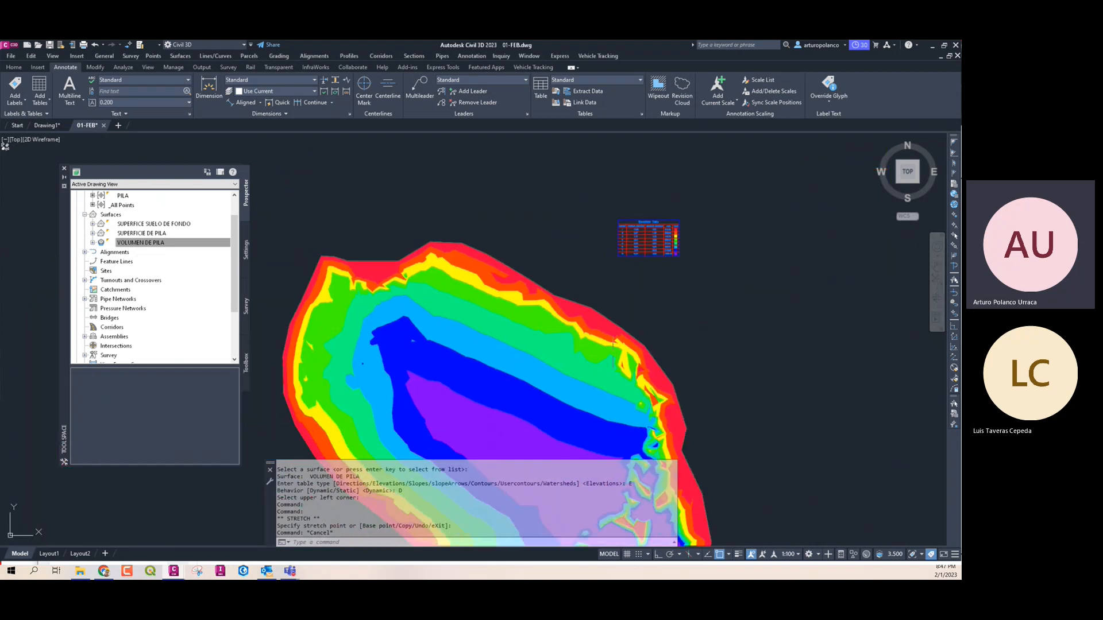
{"action": "mouse_move", "coordinate": [653, 240]}
{"action": "middle_mouse_down"}
{"action": "mouse_move", "coordinate": [532, 336]}
{"action": "mouse_move", "coordinate": [541, 290]}
{"action": "mouse_move", "coordinate": [529, 281]}
{"action": "mouse_move", "coordinate": [563, 290]}
{"action": "mouse_move", "coordinate": [574, 239]}
{"action": "middle_mouse_up"}
{"action": "scroll", "coordinate": [617, 268], "scroll_direction": "up", "scroll_amount": 6}
Reposition the Elevations Table north of the surface, above its northern edge
{"action": "scroll", "coordinate": [558, 332], "scroll_direction": "down", "scroll_amount": 4}
{"action": "scroll", "coordinate": [524, 308], "scroll_direction": "down", "scroll_amount": 3}
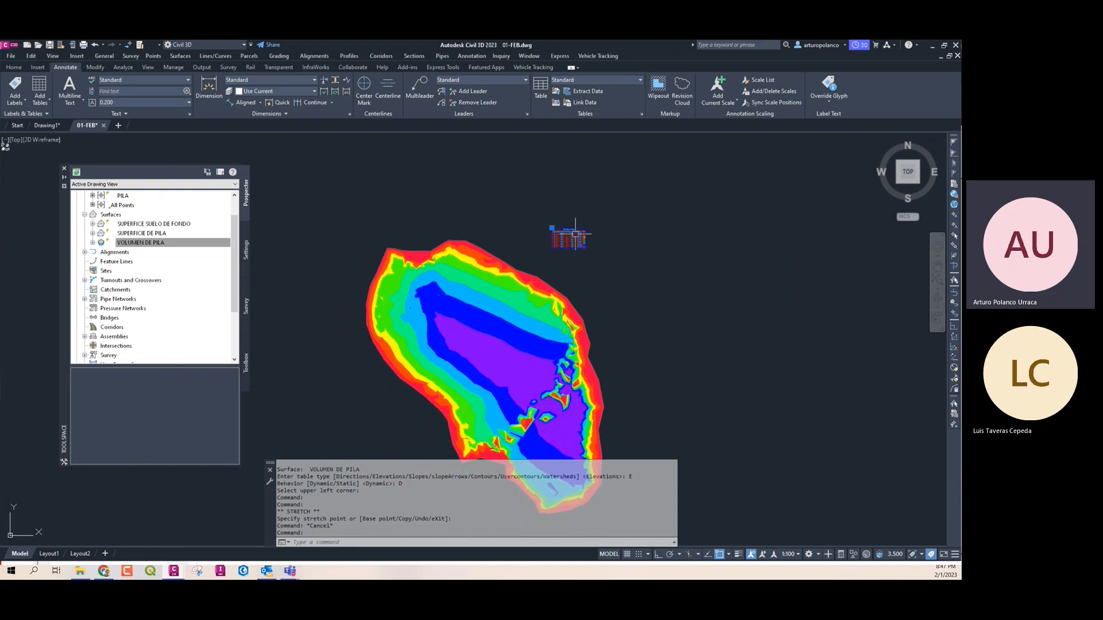
{"action": "left_click", "coordinate": [551, 228]}
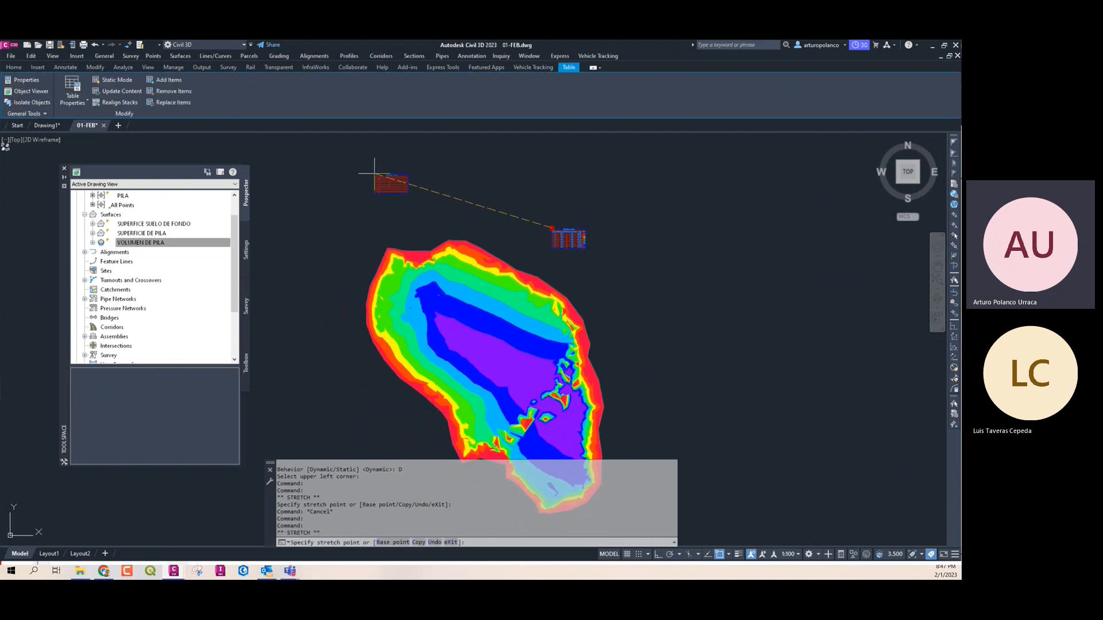
{"action": "left_click", "coordinate": [374, 173]}
{"action": "scroll", "coordinate": [371, 171], "scroll_direction": "up", "scroll_amount": 5}
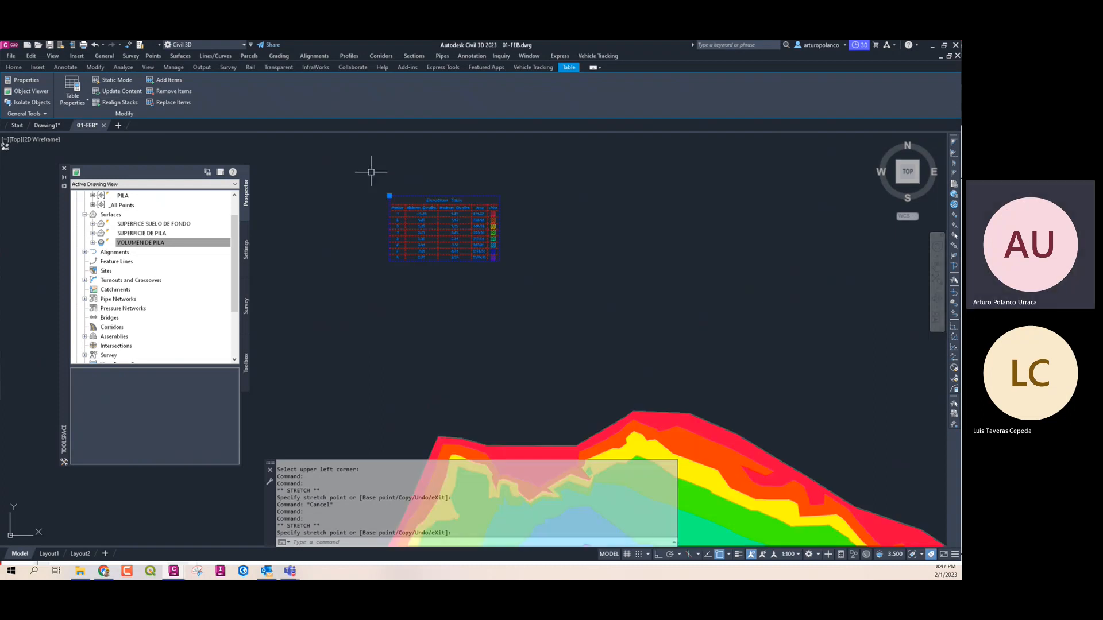
{"action": "scroll", "coordinate": [395, 192], "scroll_direction": "up", "scroll_amount": 5}
{"action": "left_click", "coordinate": [374, 203]}
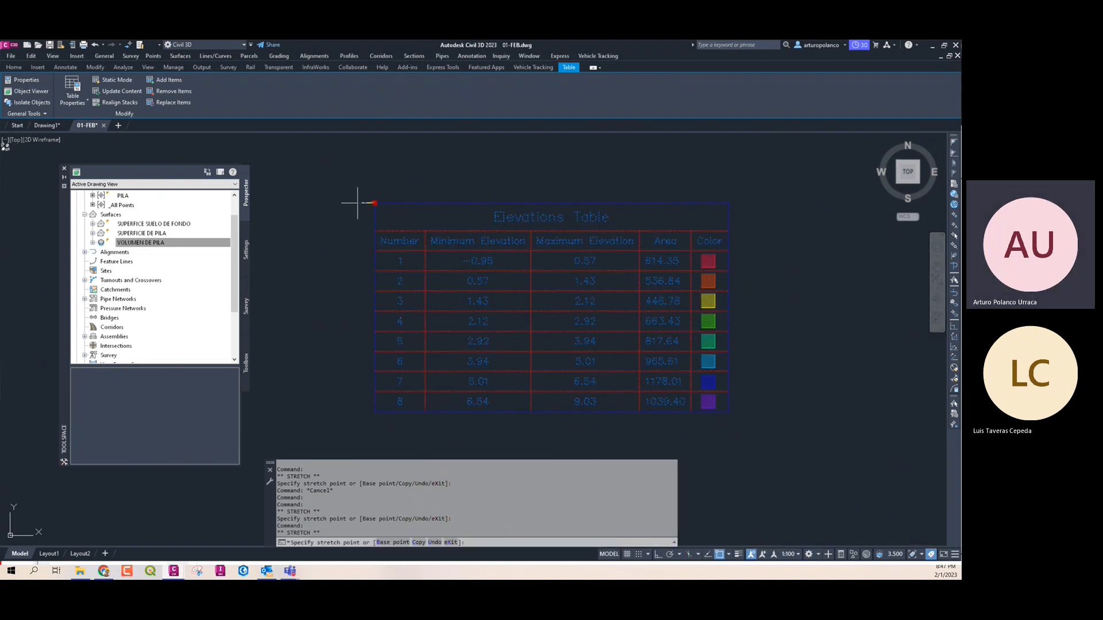
{"action": "scroll", "coordinate": [358, 202], "scroll_direction": "down", "scroll_amount": 5}
{"action": "left_click", "coordinate": [495, 224]}
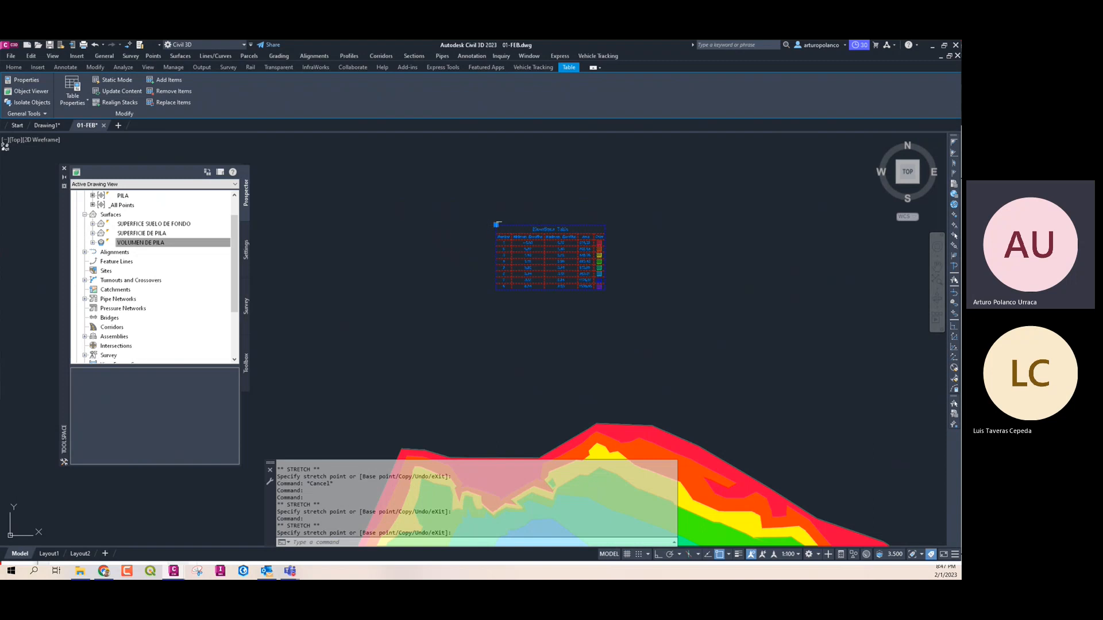
{"action": "key", "text": "Escape"}
Select the Elevations Table again and shift it farther west, above the surface's northwest corner
{"action": "left_click", "coordinate": [533, 220]}
{"action": "left_click", "coordinate": [541, 269]}
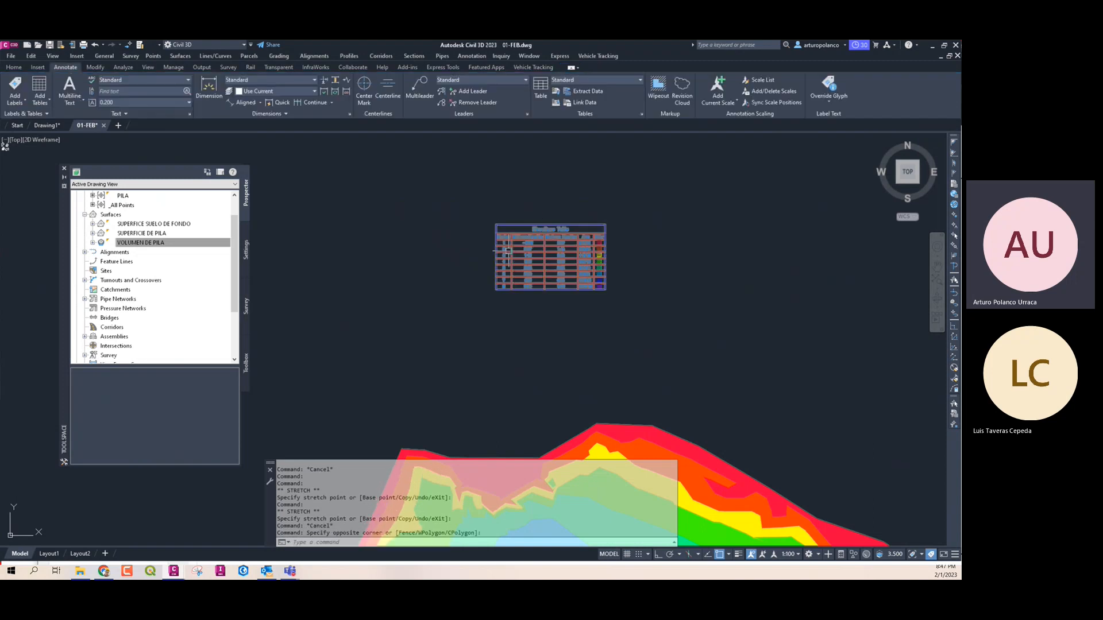
{"action": "left_click", "coordinate": [509, 220]}
{"action": "left_click", "coordinate": [505, 220]}
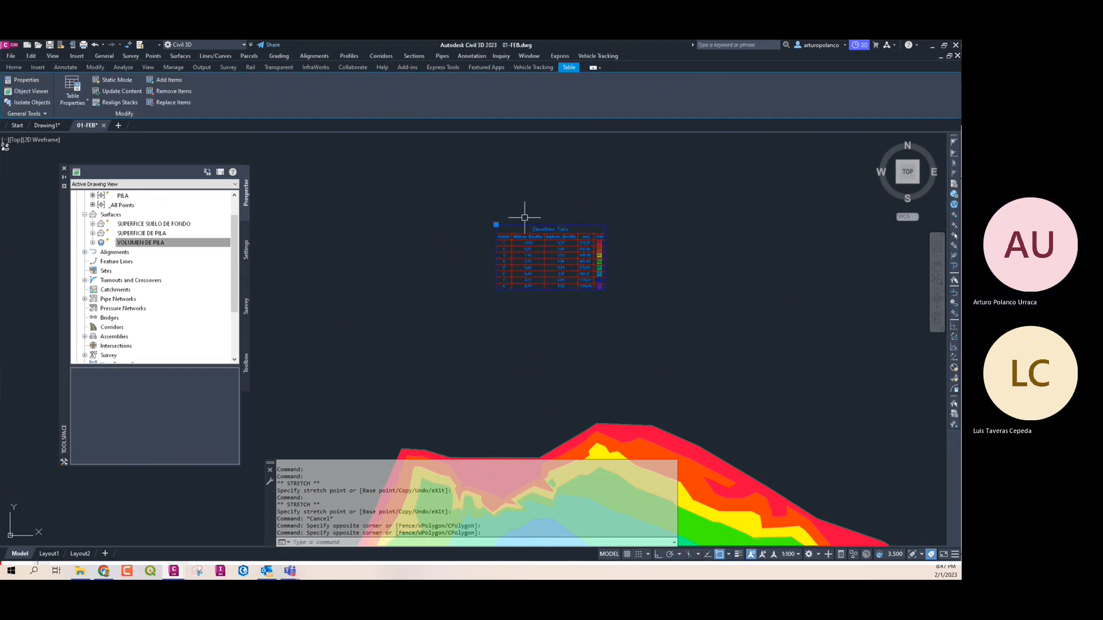
{"action": "left_click", "coordinate": [495, 225]}
{"action": "scroll", "coordinate": [356, 218], "scroll_direction": "down", "scroll_amount": 8}
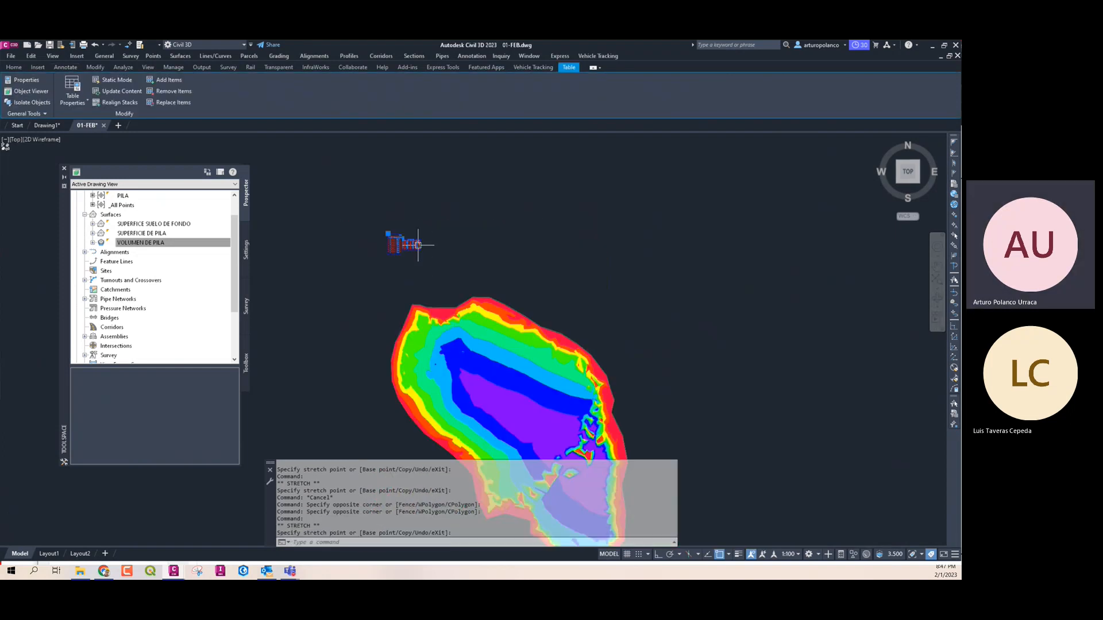
{"action": "key", "text": "Escape"}
{"action": "key", "text": "Escape"}
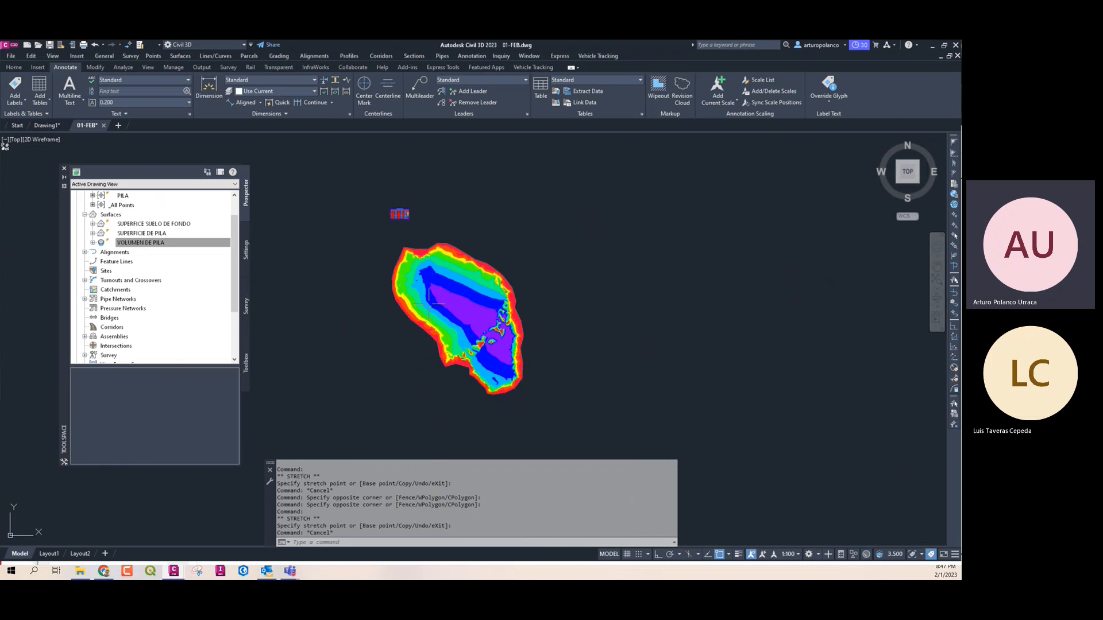
Inspect the banded surface with its table and bring up the available commands for VOLUMEN DE PILA
{"action": "scroll", "coordinate": [443, 287], "scroll_direction": "up", "scroll_amount": 5}
{"action": "scroll", "coordinate": [430, 276], "scroll_direction": "down", "scroll_amount": 2}
{"action": "middle_click_drag", "start_coordinate": [430, 276], "coordinate": [409, 275]}
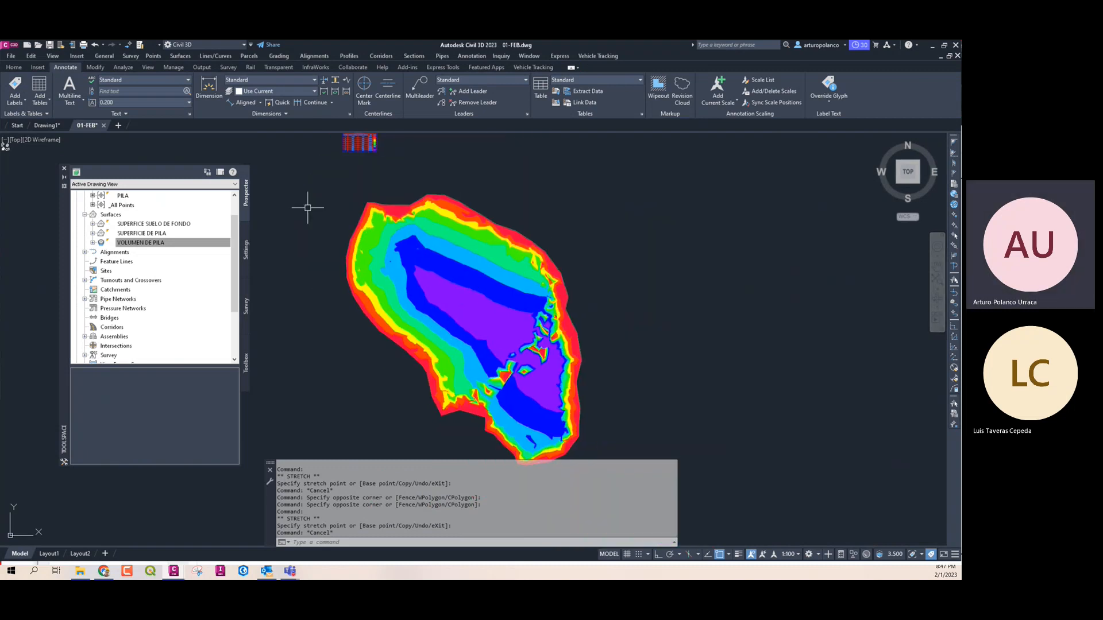
{"action": "left_click", "coordinate": [181, 245]}
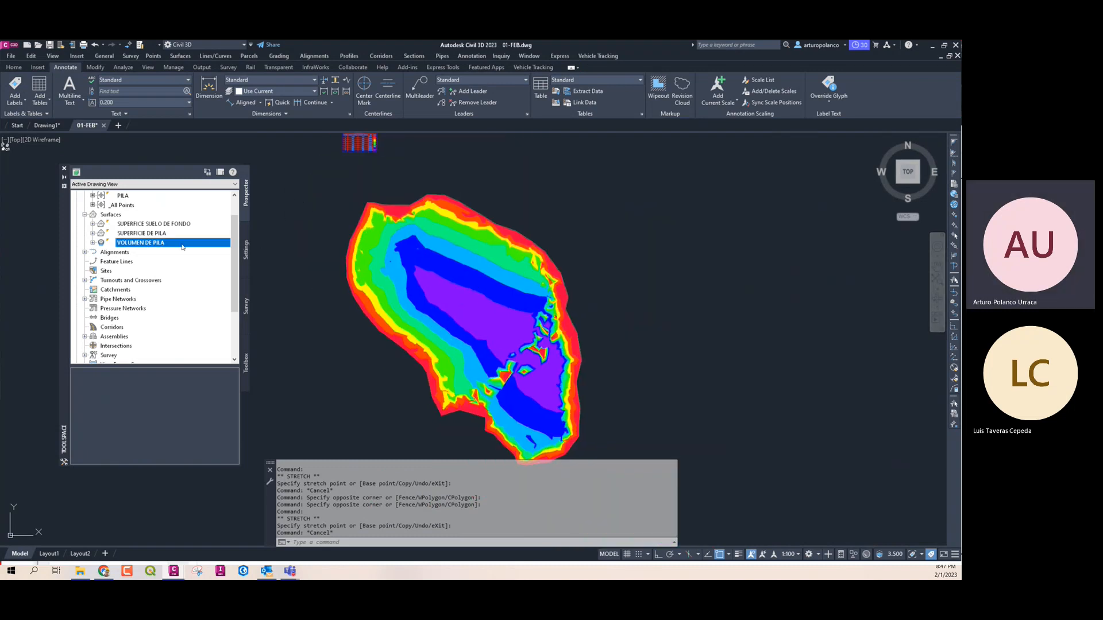
{"action": "right_click", "coordinate": [168, 244]}
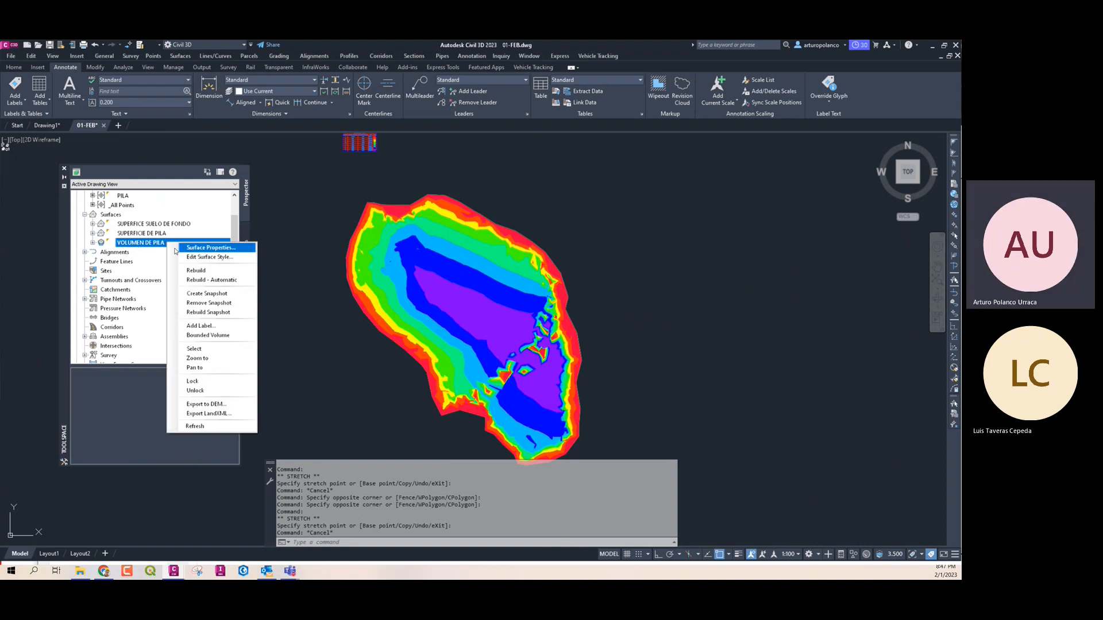
Start spot elevation labels on a grid for the VOLUMEN DE PILA surface, placing the grid base point west of the pile
{"action": "left_click", "coordinate": [229, 348]}
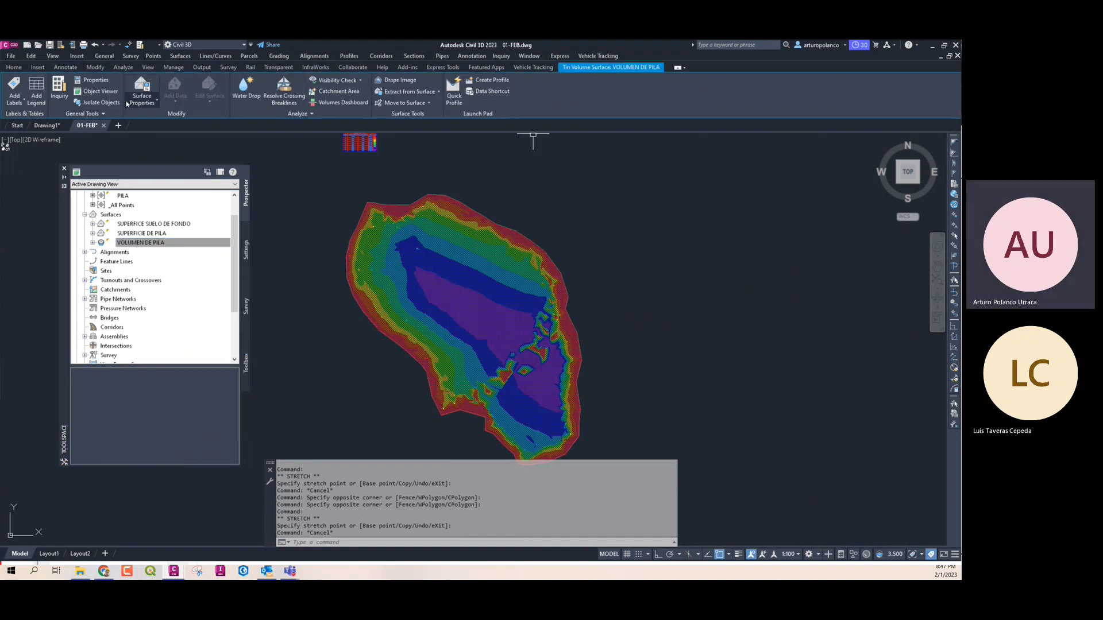
{"action": "left_click", "coordinate": [22, 102]}
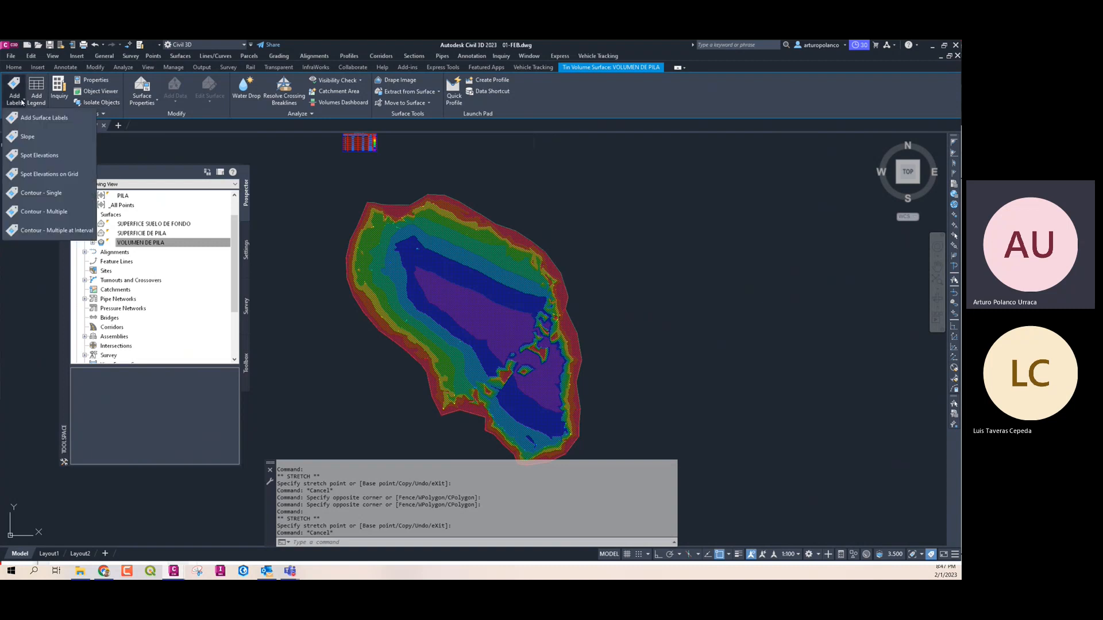
{"action": "left_click", "coordinate": [64, 174]}
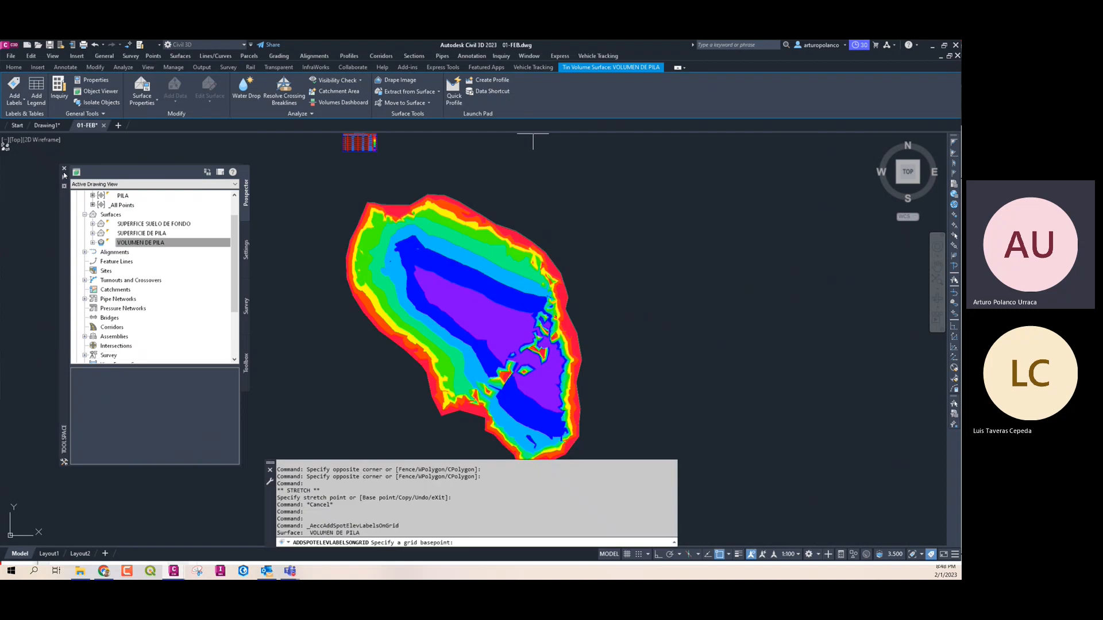
{"action": "scroll", "coordinate": [415, 301], "scroll_direction": "down", "scroll_amount": 2}
{"action": "middle_click_drag", "start_coordinate": [421, 356], "coordinate": [414, 331]}
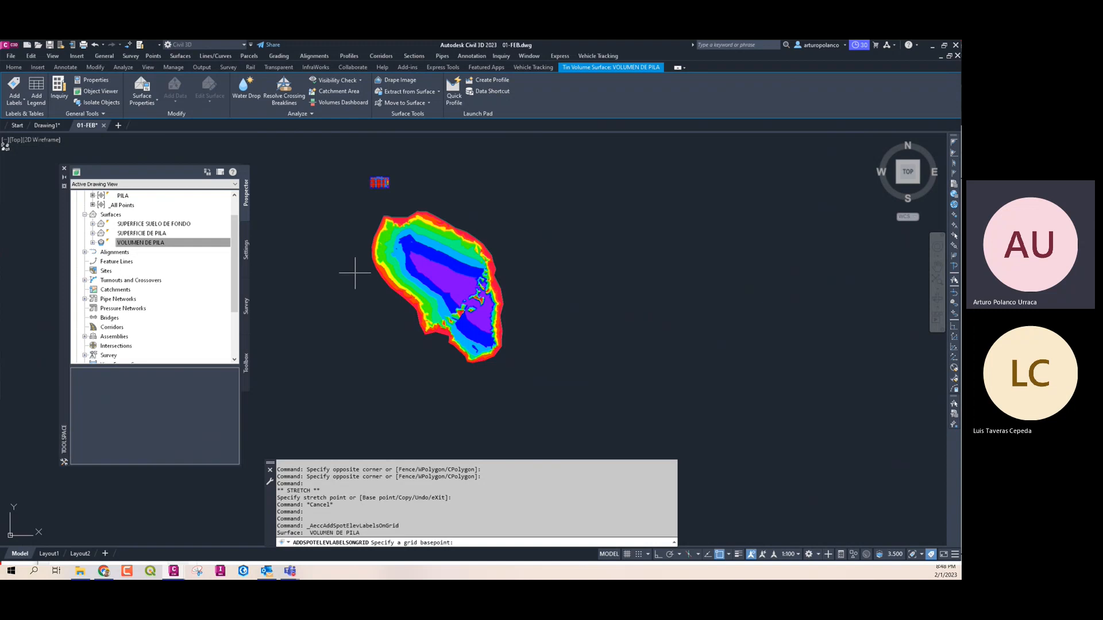
{"action": "left_click", "coordinate": [305, 258]}
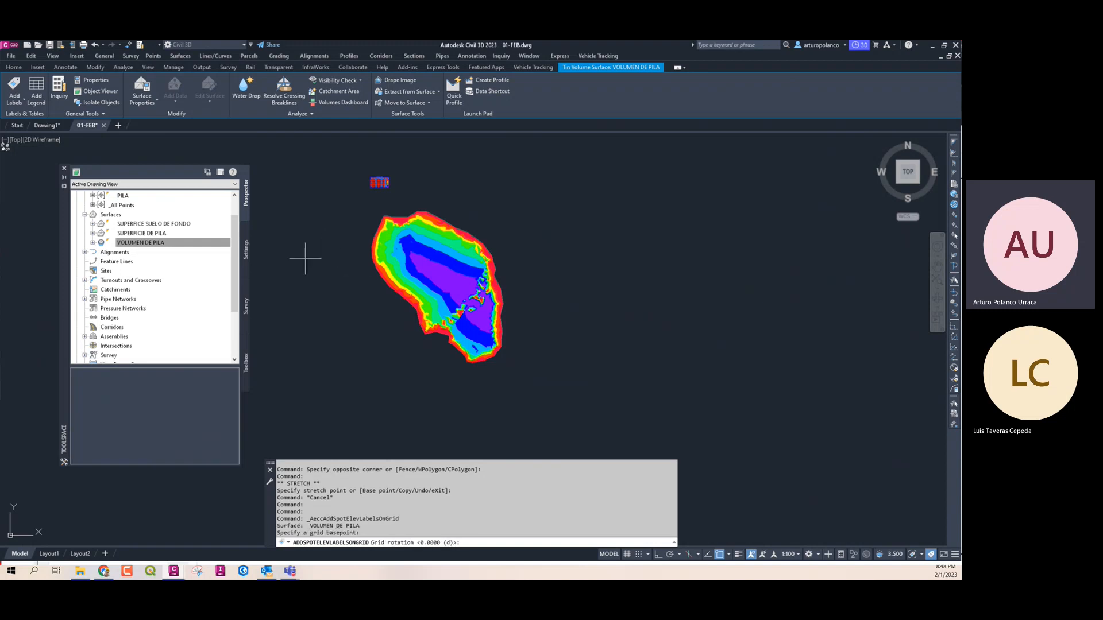
Rotate the label grid diagonally toward a point south of the pile and set its X and Y spacing to 2
{"action": "left_click", "coordinate": [468, 428]}
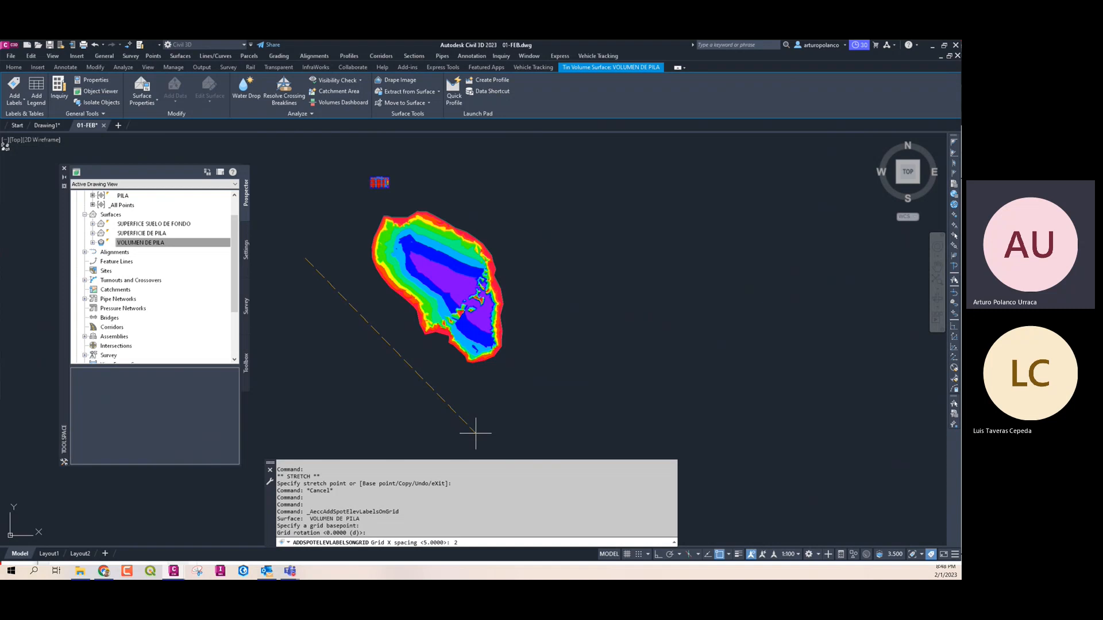
{"action": "key", "text": "Return"}
{"action": "key", "text": "Return"}
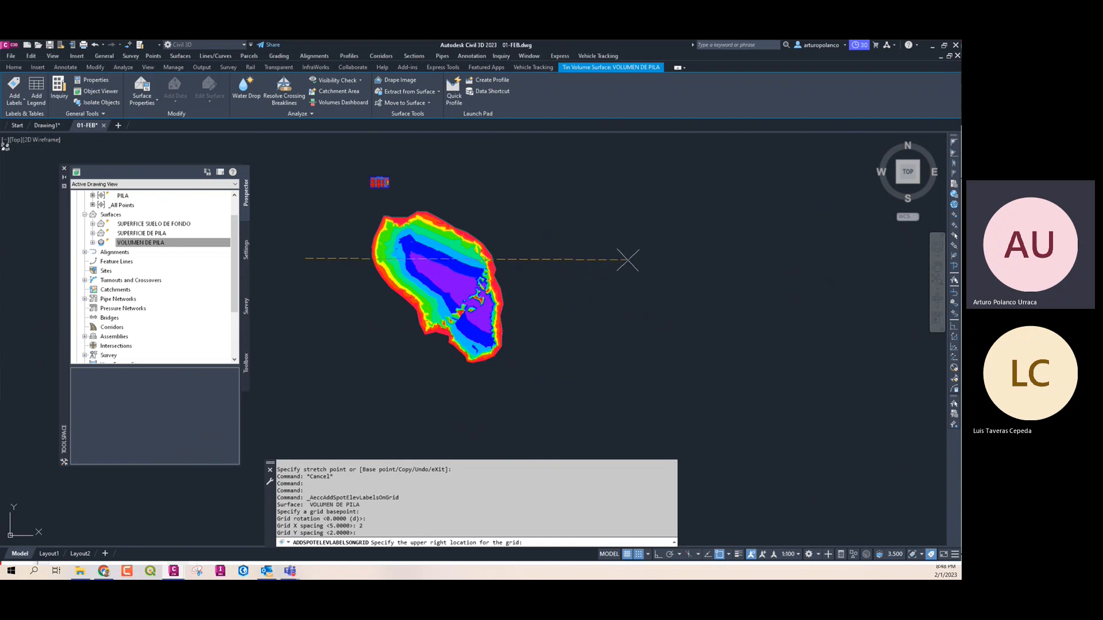
Set the grid's upper right location east of the pile and create the labels without changing the grid's size or rotation
{"action": "left_click", "coordinate": [626, 258]}
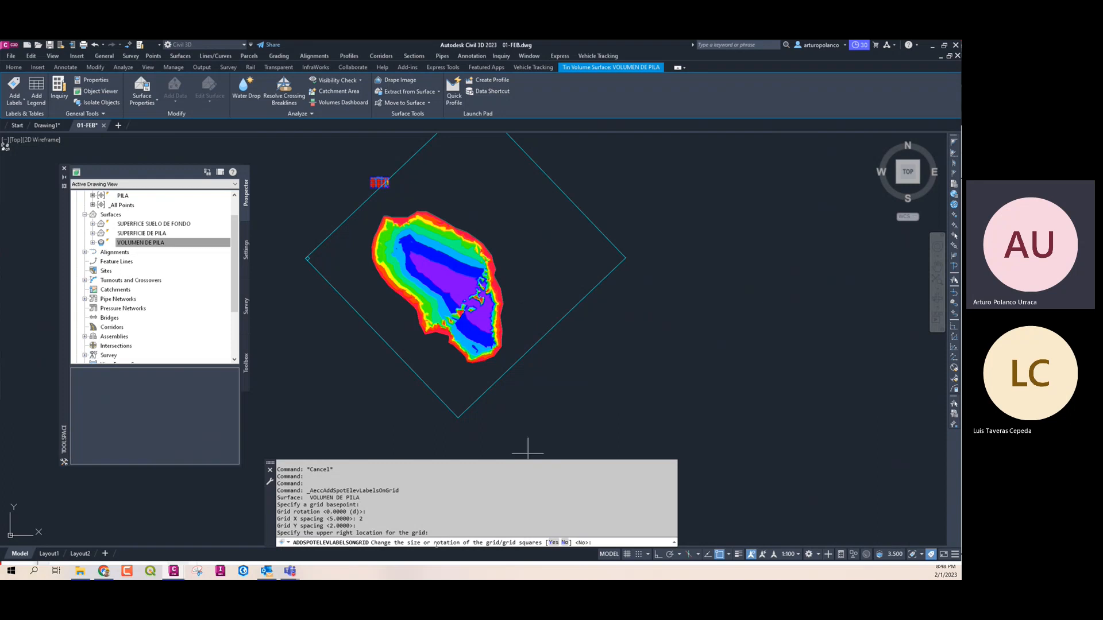
{"action": "left_click", "coordinate": [566, 544]}
{"action": "type", "text": "N"}
{"action": "key", "text": "Return"}
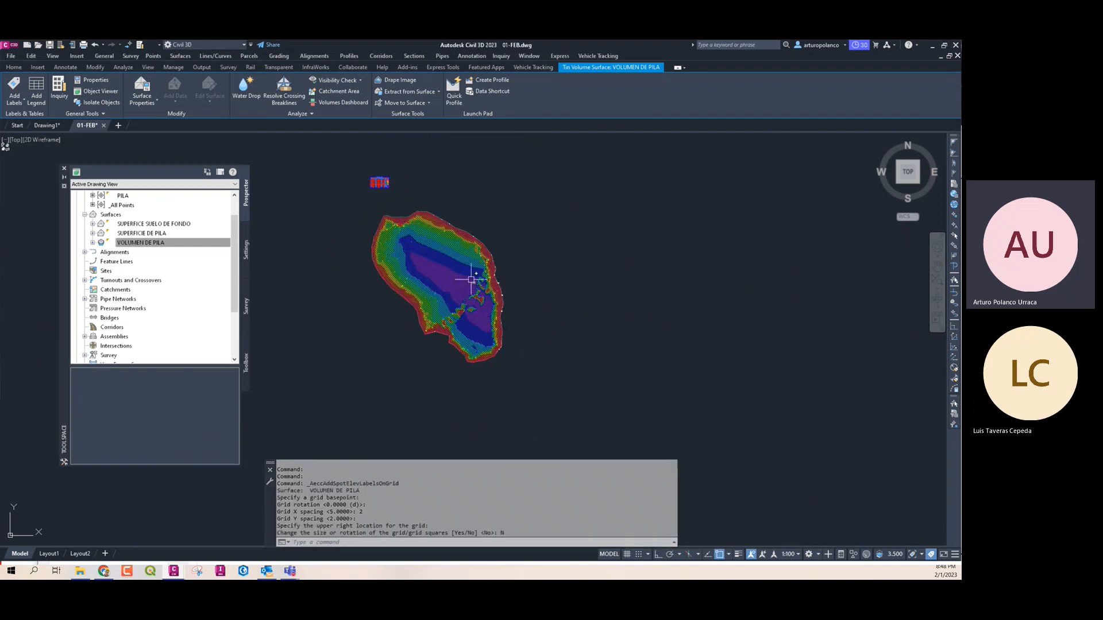
{"action": "key", "text": "Escape"}
{"action": "key", "text": "Escape"}
Examine the spot elevation labels across the northwestern part and northern edge of the pile
{"action": "scroll", "coordinate": [389, 235], "scroll_direction": "up", "scroll_amount": 2}
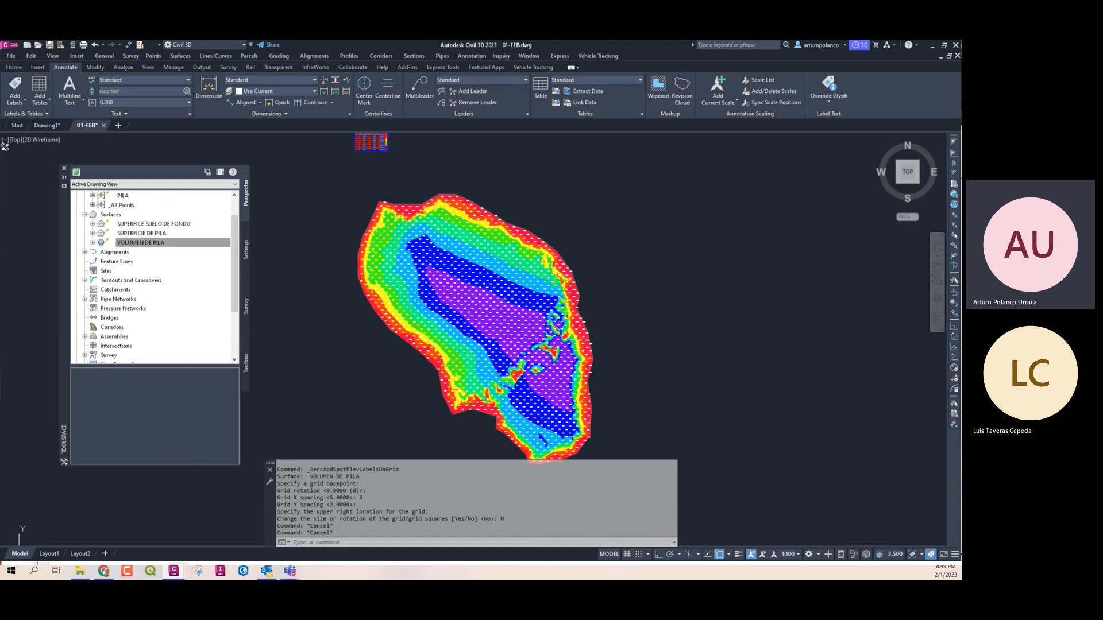
{"action": "scroll", "coordinate": [405, 258], "scroll_direction": "up", "scroll_amount": 10}
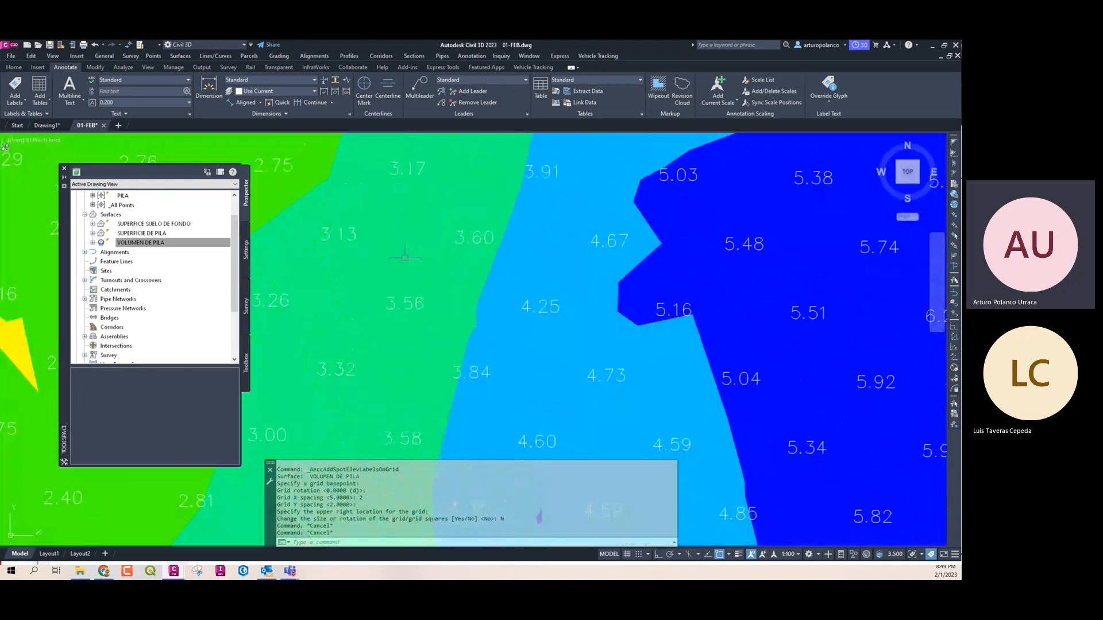
{"action": "scroll", "coordinate": [404, 257], "scroll_direction": "down", "scroll_amount": 10}
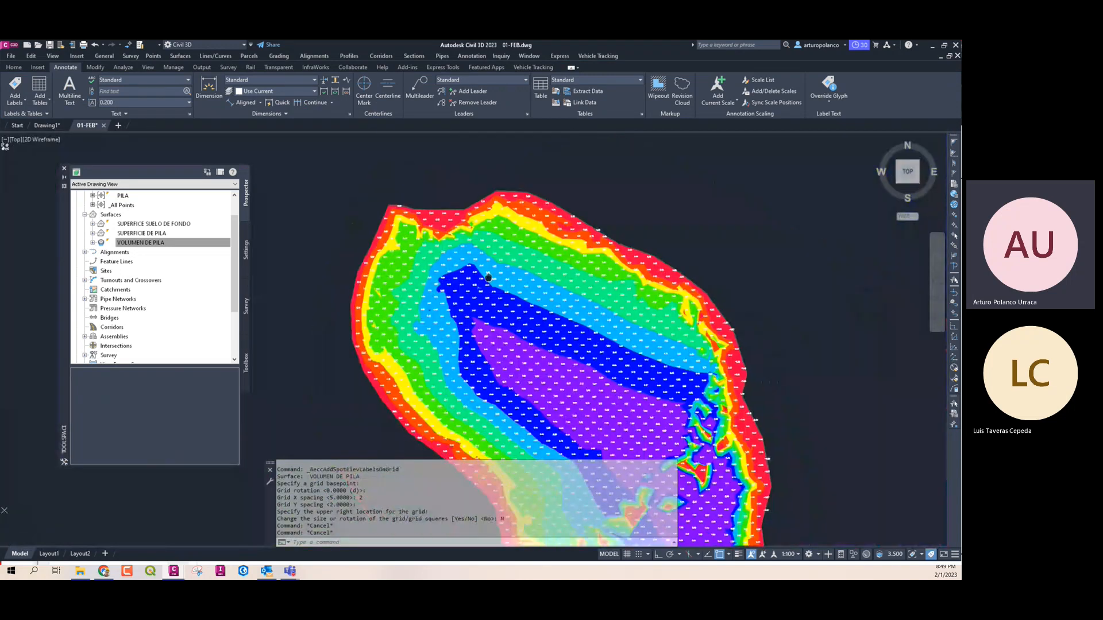
{"action": "scroll", "coordinate": [405, 257], "scroll_direction": "down", "scroll_amount": 5}
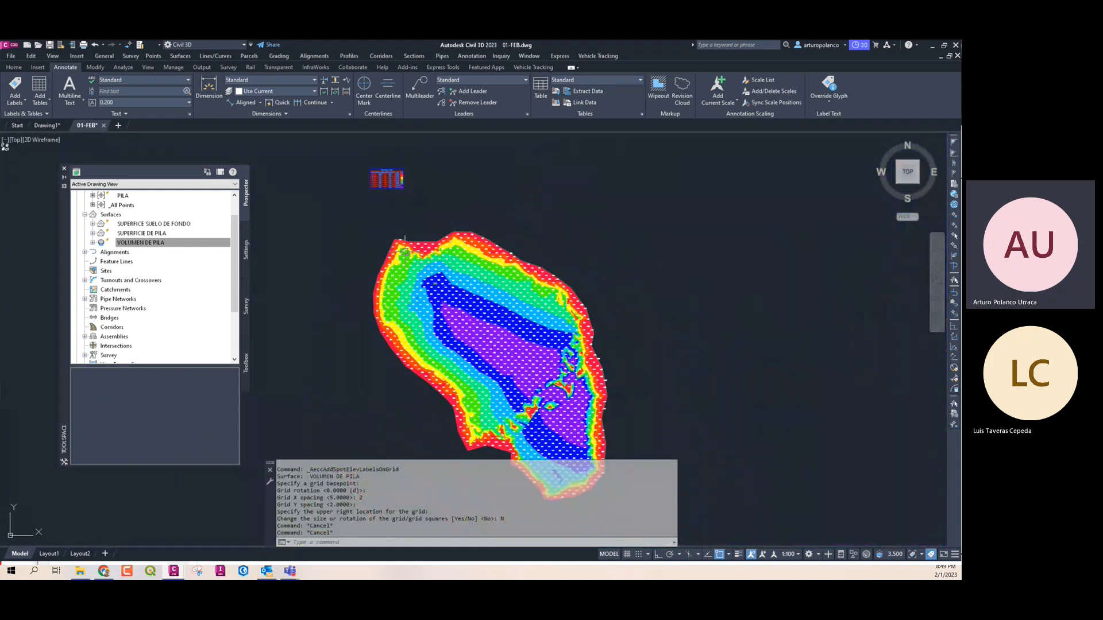
{"action": "scroll", "coordinate": [405, 256], "scroll_direction": "up", "scroll_amount": 2}
{"action": "scroll", "coordinate": [405, 256], "scroll_direction": "down", "scroll_amount": 3}
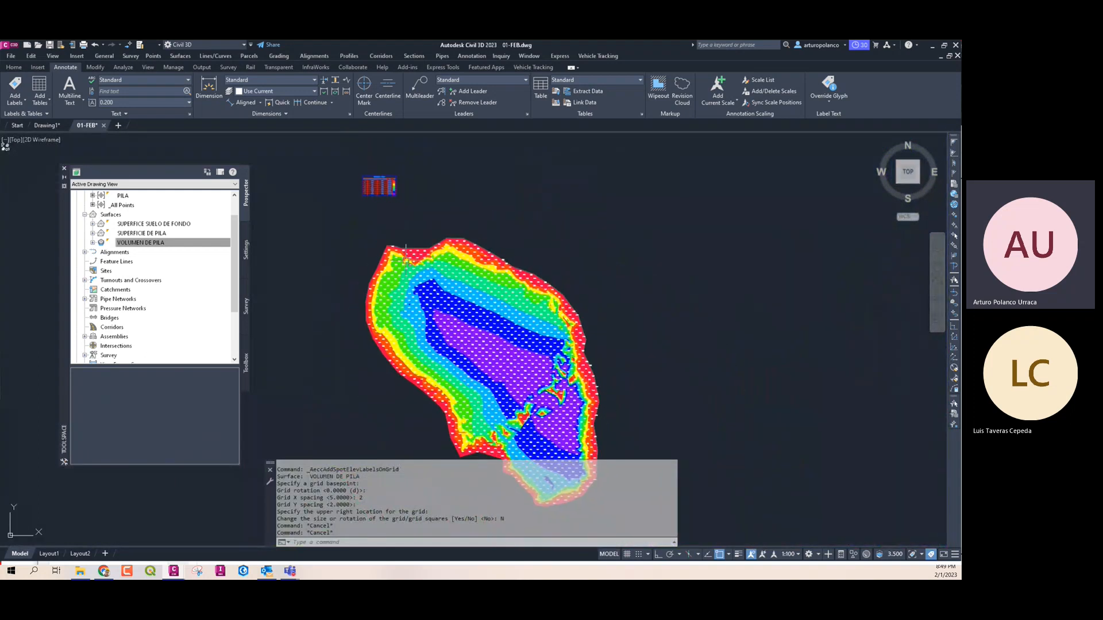
{"action": "scroll", "coordinate": [405, 257], "scroll_direction": "up", "scroll_amount": 8}
{"action": "scroll", "coordinate": [431, 214], "scroll_direction": "down", "scroll_amount": 3}
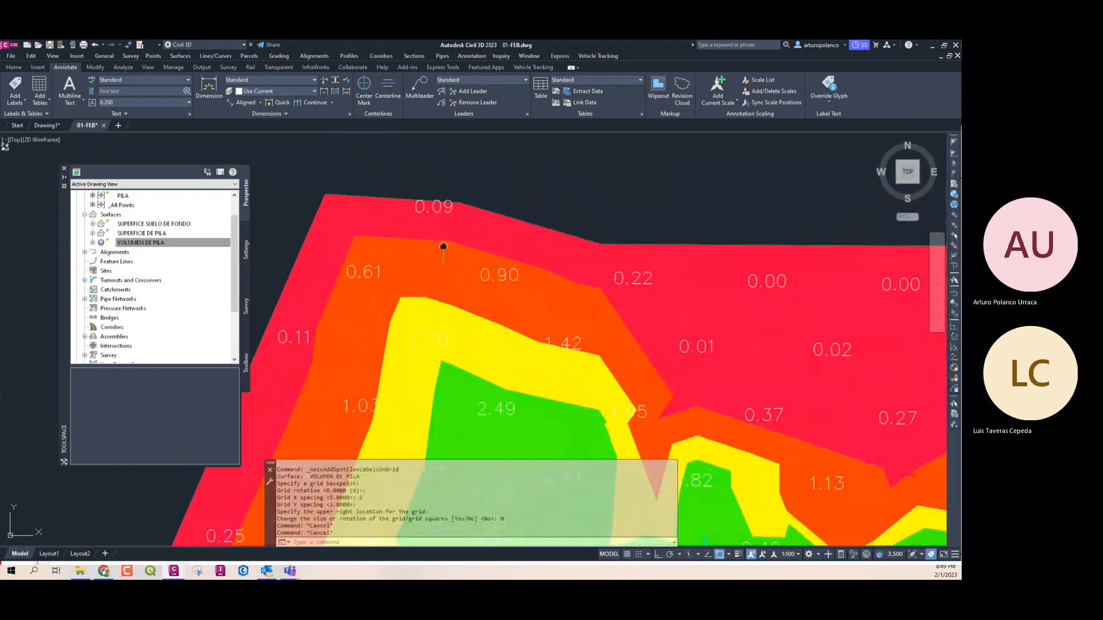
{"action": "scroll", "coordinate": [432, 214], "scroll_direction": "down", "scroll_amount": 4}
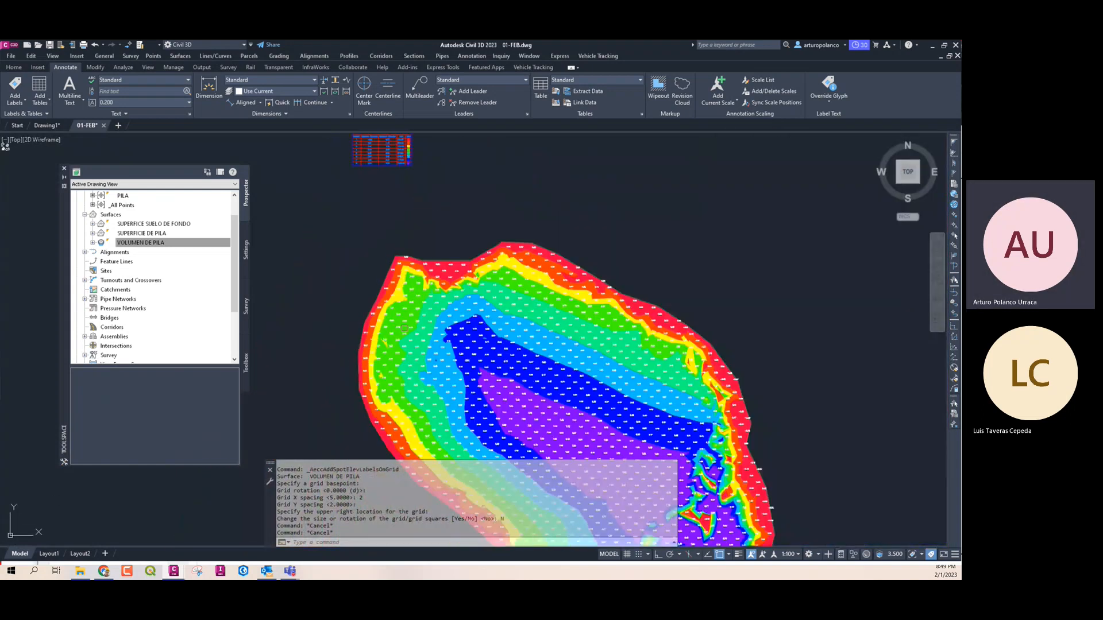
Examine the spot elevation labels from the pile's southwestern edge inward to its central colour bands
{"action": "scroll", "coordinate": [382, 276], "scroll_direction": "up", "scroll_amount": 2}
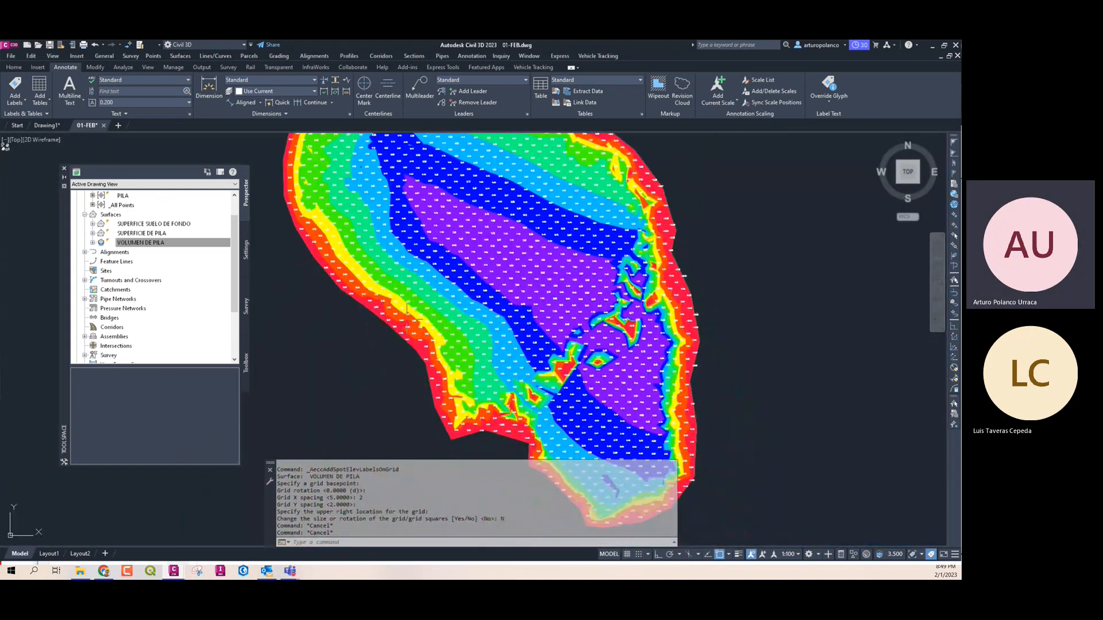
{"action": "scroll", "coordinate": [425, 343], "scroll_direction": "up", "scroll_amount": 6}
{"action": "scroll", "coordinate": [404, 355], "scroll_direction": "down", "scroll_amount": 2}
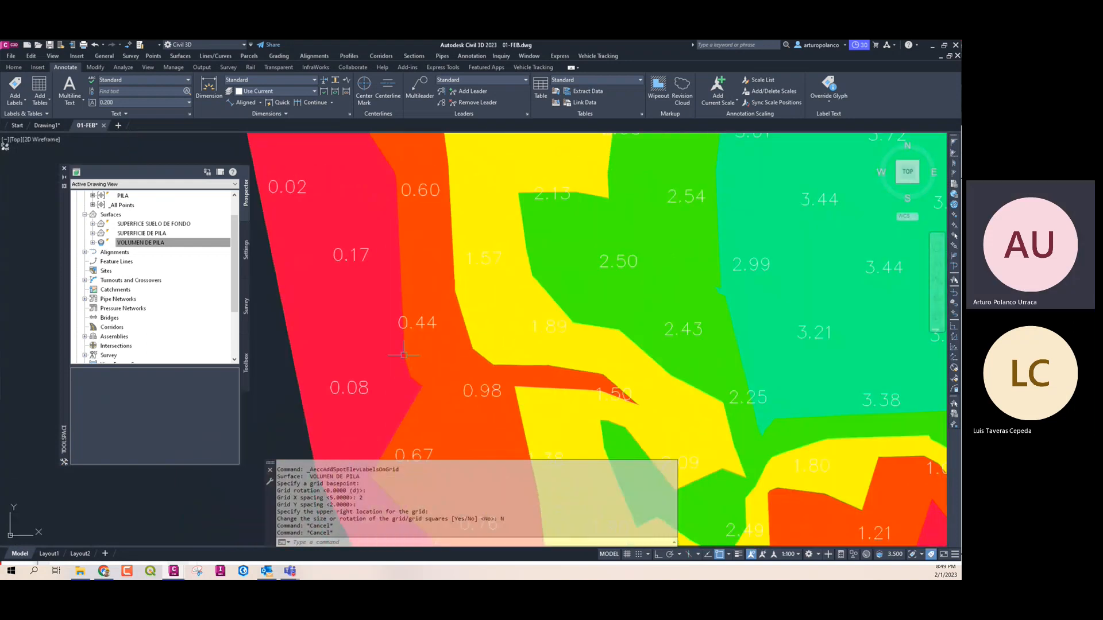
{"action": "scroll", "coordinate": [433, 340], "scroll_direction": "down", "scroll_amount": 3}
{"action": "middle_click_drag", "start_coordinate": [481, 320], "coordinate": [429, 349]}
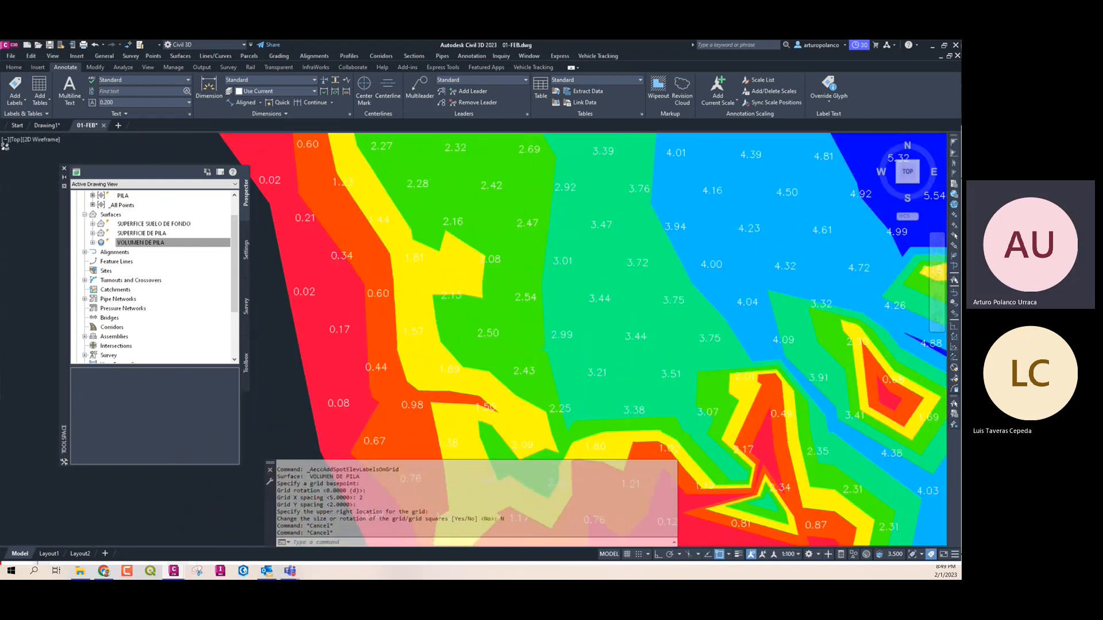
{"action": "scroll", "coordinate": [497, 321], "scroll_direction": "up", "scroll_amount": 3}
{"action": "middle_click_drag", "start_coordinate": [535, 315], "coordinate": [517, 323]}
{"action": "scroll", "coordinate": [509, 333], "scroll_direction": "down", "scroll_amount": 3}
{"action": "mouse_move", "coordinate": [592, 306]}
{"action": "middle_mouse_down"}
{"action": "mouse_move", "coordinate": [544, 337]}
{"action": "mouse_move", "coordinate": [496, 348]}
{"action": "middle_mouse_up"}
{"action": "scroll", "coordinate": [499, 347], "scroll_direction": "down", "scroll_amount": 2}
{"action": "middle_click_drag", "start_coordinate": [580, 339], "coordinate": [529, 361]}
{"action": "middle_click_drag", "start_coordinate": [610, 318], "coordinate": [535, 353]}
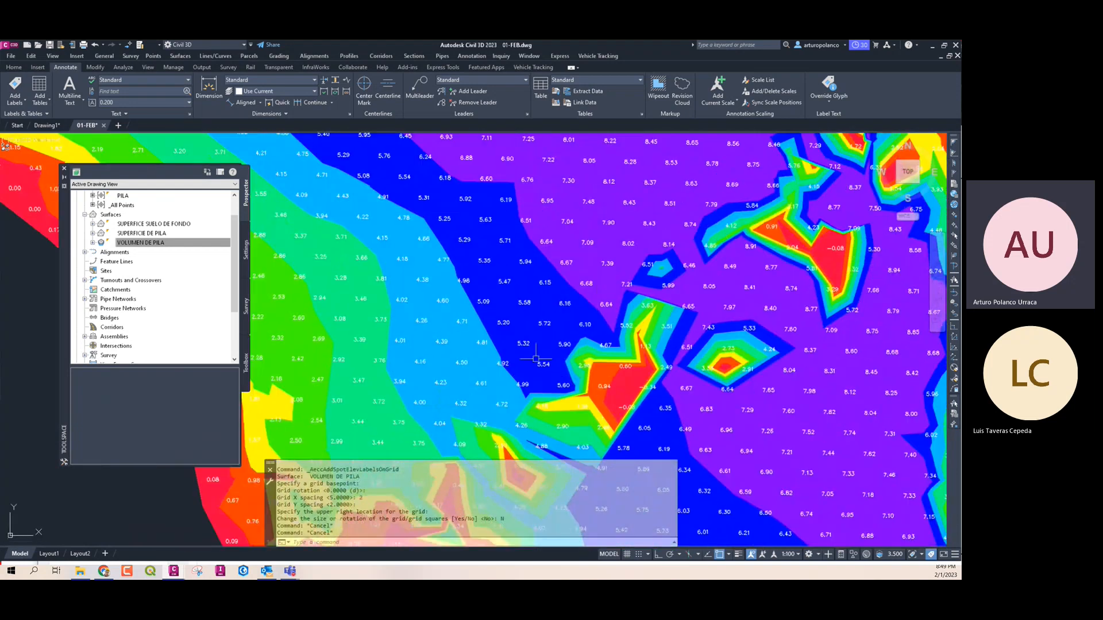
Examine the labels in the pile's purple southeastern zone and check the elevations of the three surfaces there
{"action": "mouse_move", "coordinate": [596, 299]}
{"action": "middle_mouse_down"}
{"action": "mouse_move", "coordinate": [530, 355]}
{"action": "mouse_move", "coordinate": [574, 331]}
{"action": "mouse_move", "coordinate": [488, 351]}
{"action": "middle_mouse_up"}
{"action": "middle_click_drag", "start_coordinate": [640, 336], "coordinate": [574, 386]}
{"action": "scroll", "coordinate": [500, 303], "scroll_direction": "down", "scroll_amount": 3}
{"action": "middle_click_drag", "start_coordinate": [471, 283], "coordinate": [514, 377]}
{"action": "scroll", "coordinate": [513, 377], "scroll_direction": "up", "scroll_amount": 8}
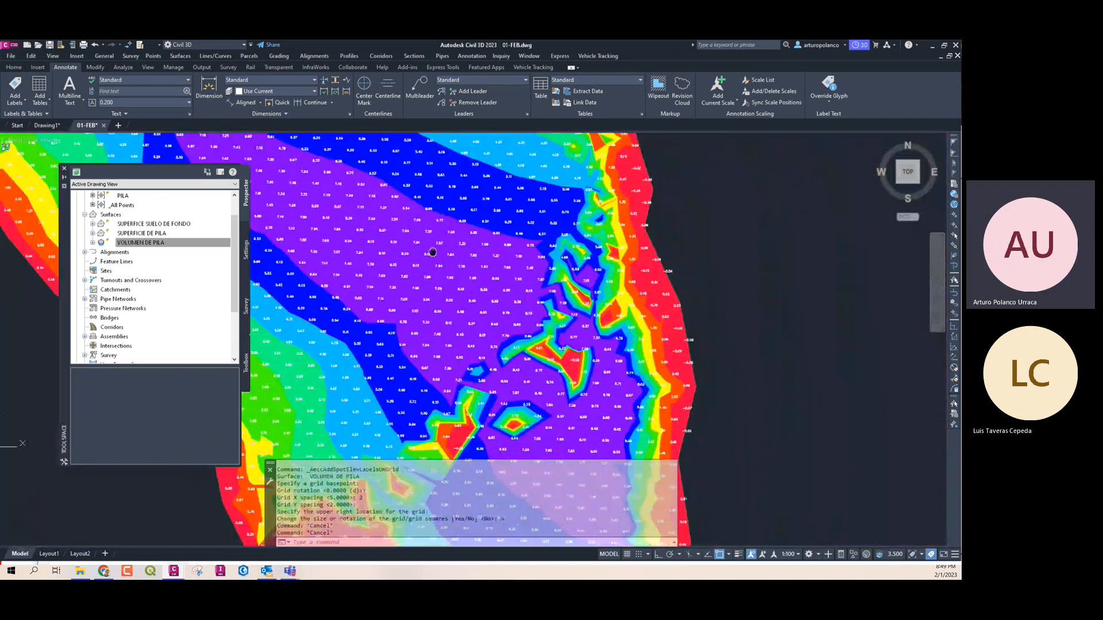
{"action": "scroll", "coordinate": [490, 320], "scroll_direction": "up", "scroll_amount": 3}
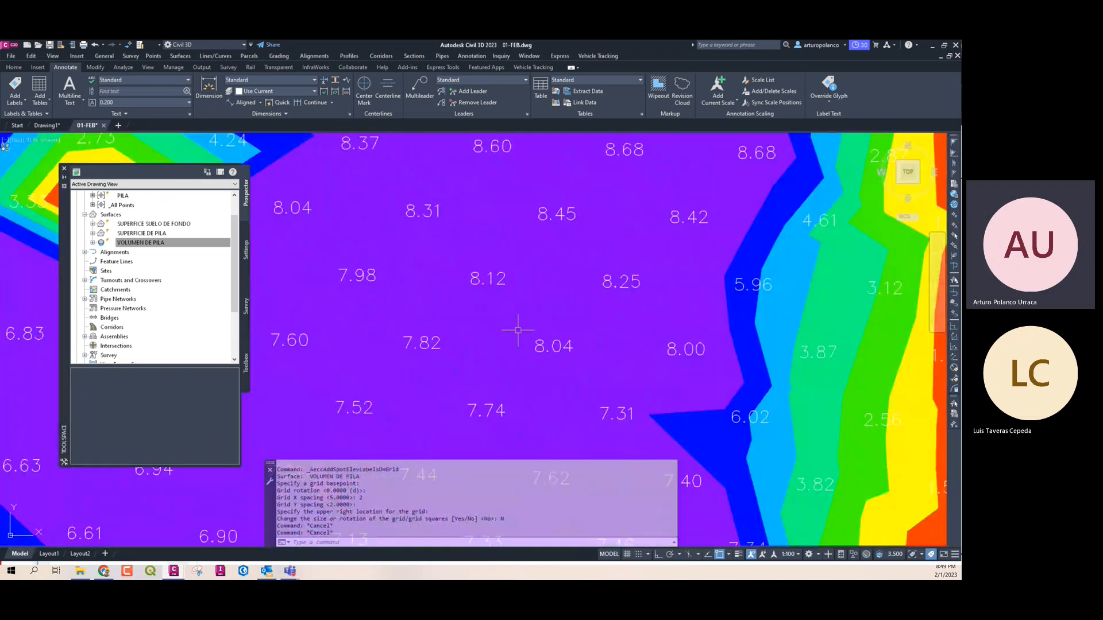
{"action": "middle_click_drag", "start_coordinate": [518, 330], "coordinate": [452, 273]}
{"action": "scroll", "coordinate": [506, 318], "scroll_direction": "down", "scroll_amount": 3}
{"action": "scroll", "coordinate": [506, 318], "scroll_direction": "down", "scroll_amount": 9}
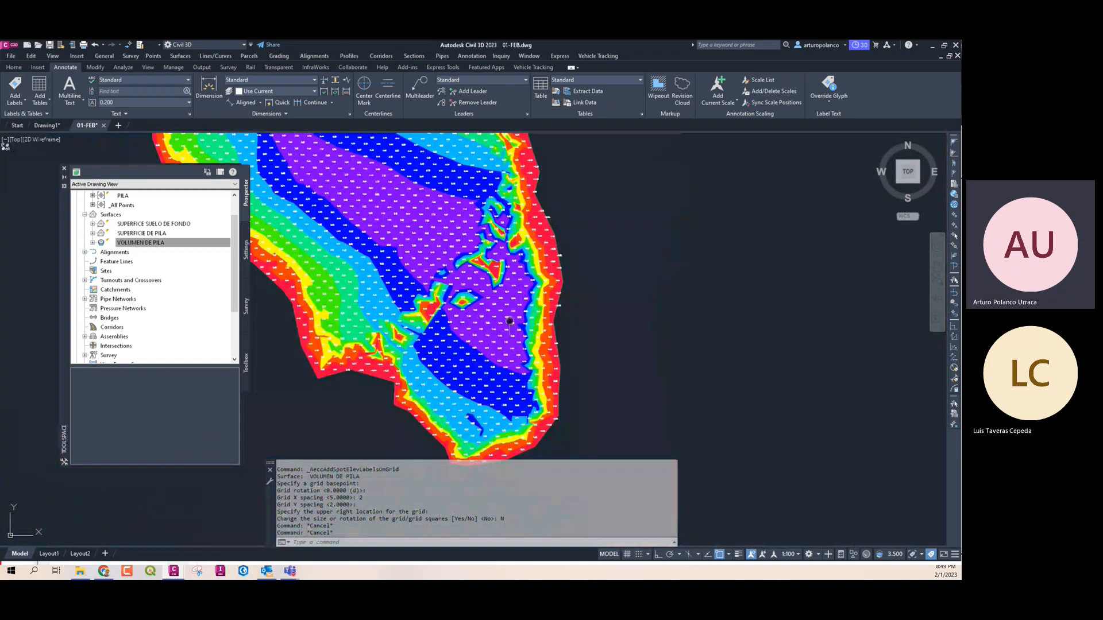
{"action": "mouse_move", "coordinate": [522, 353]}
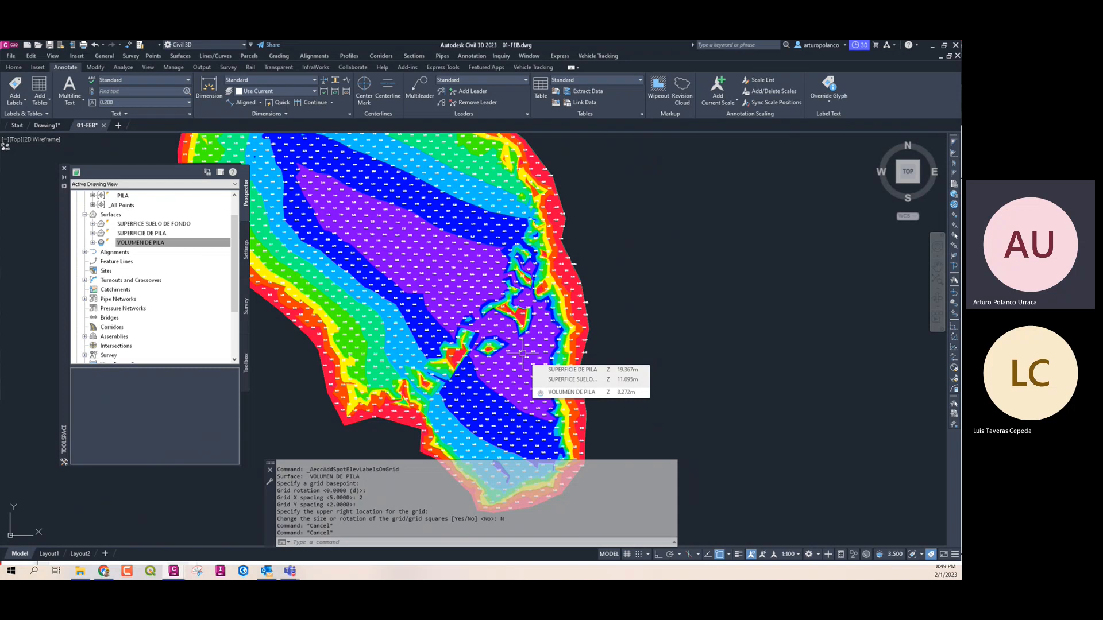
{"action": "scroll", "coordinate": [523, 353], "scroll_direction": "down", "scroll_amount": 3}
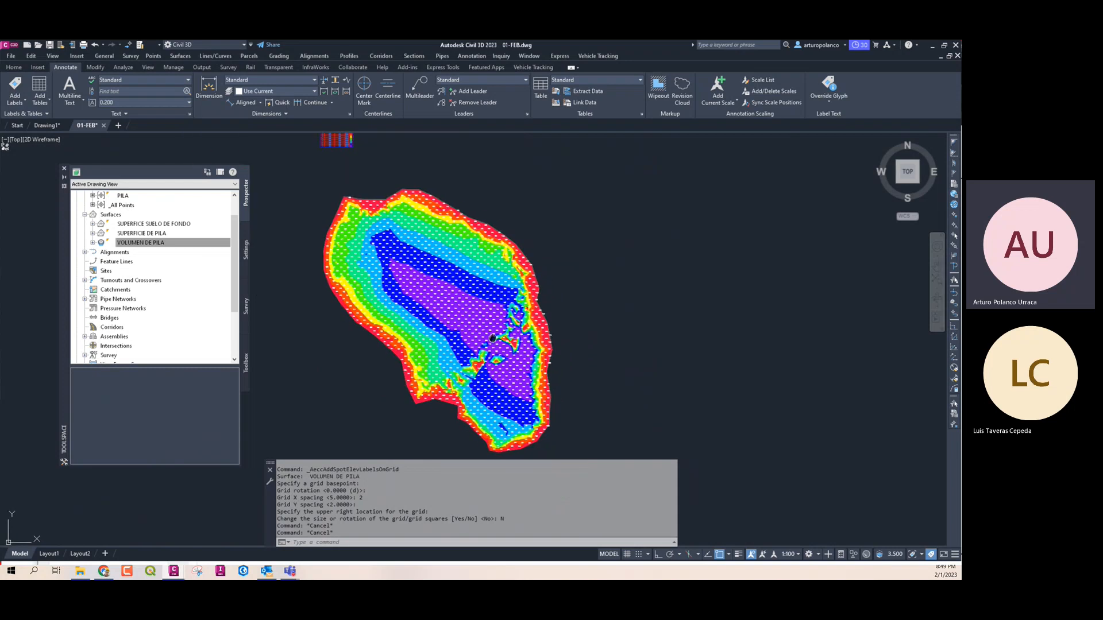
{"action": "middle_click_drag", "start_coordinate": [537, 320], "coordinate": [510, 329]}
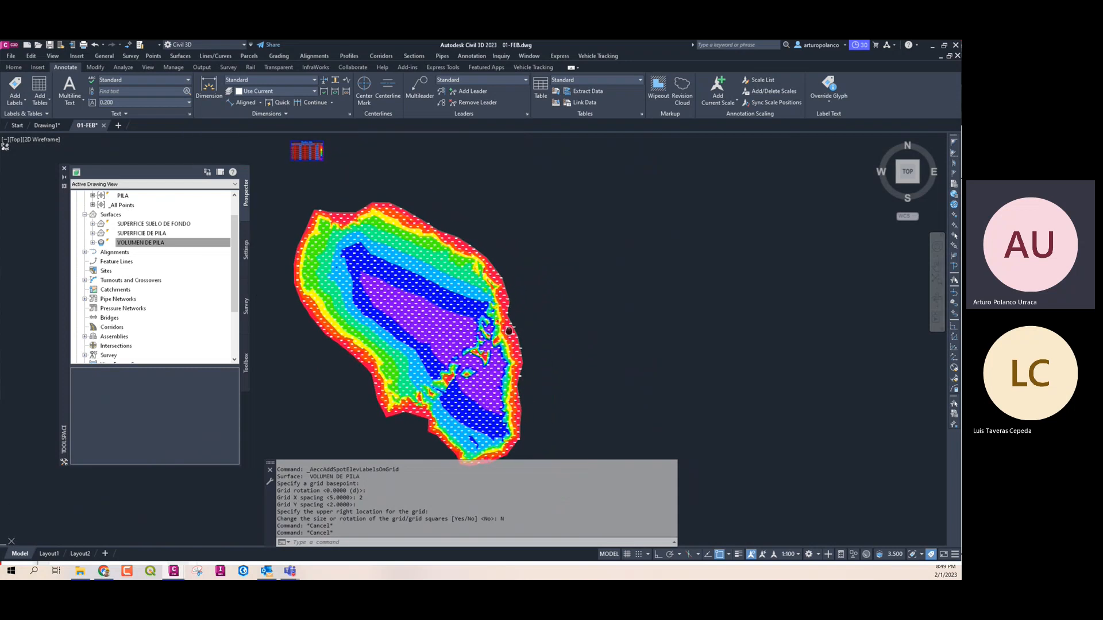
{"action": "mouse_move", "coordinate": [510, 328]}
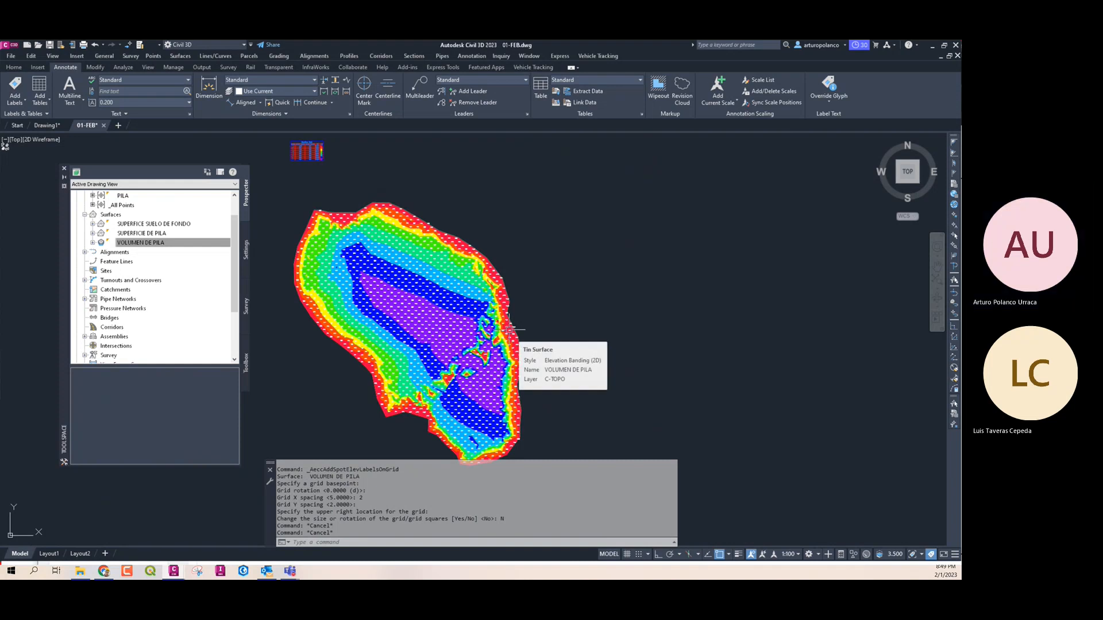
{"action": "middle_click_drag", "start_coordinate": [533, 341], "coordinate": [540, 336]}
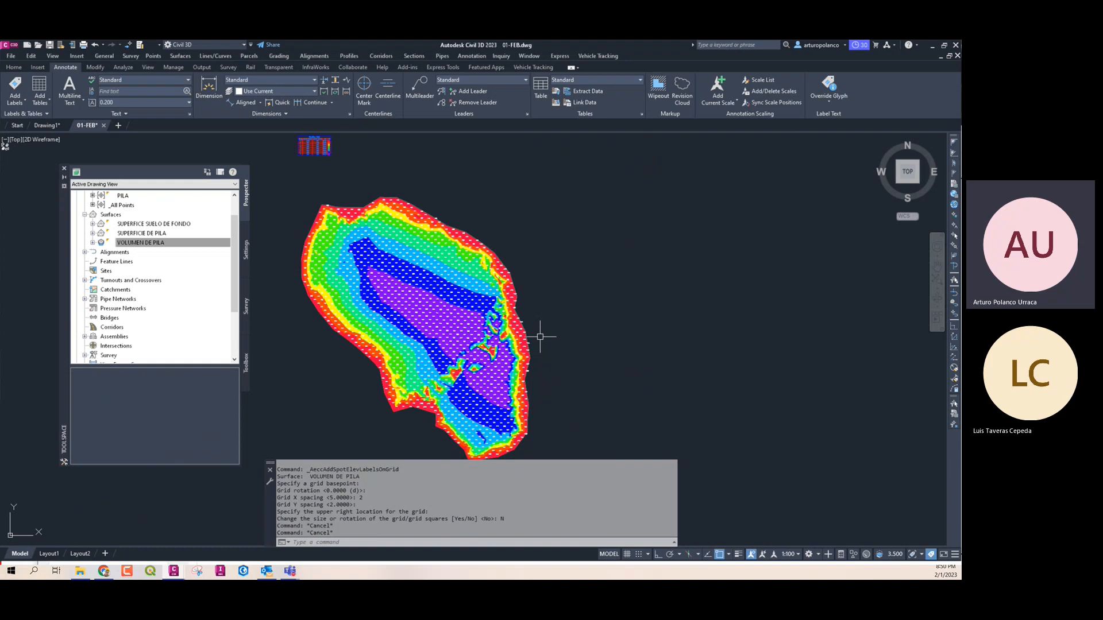
{"action": "middle_click_drag", "start_coordinate": [629, 346], "coordinate": [623, 338]}
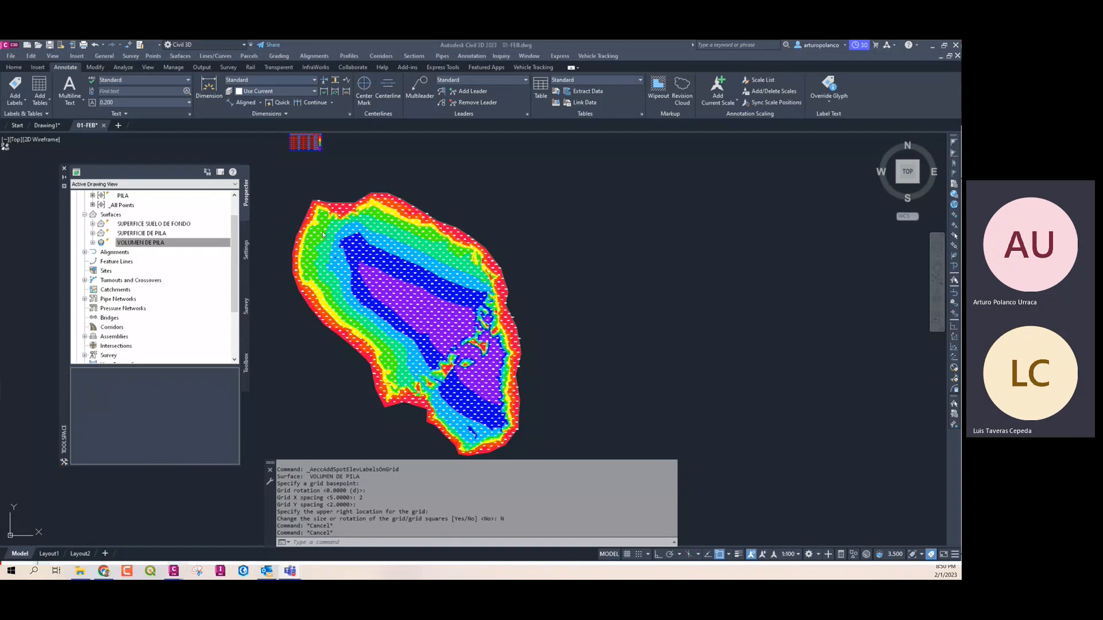
{"action": "middle_click_drag", "start_coordinate": [566, 293], "coordinate": [574, 300]}
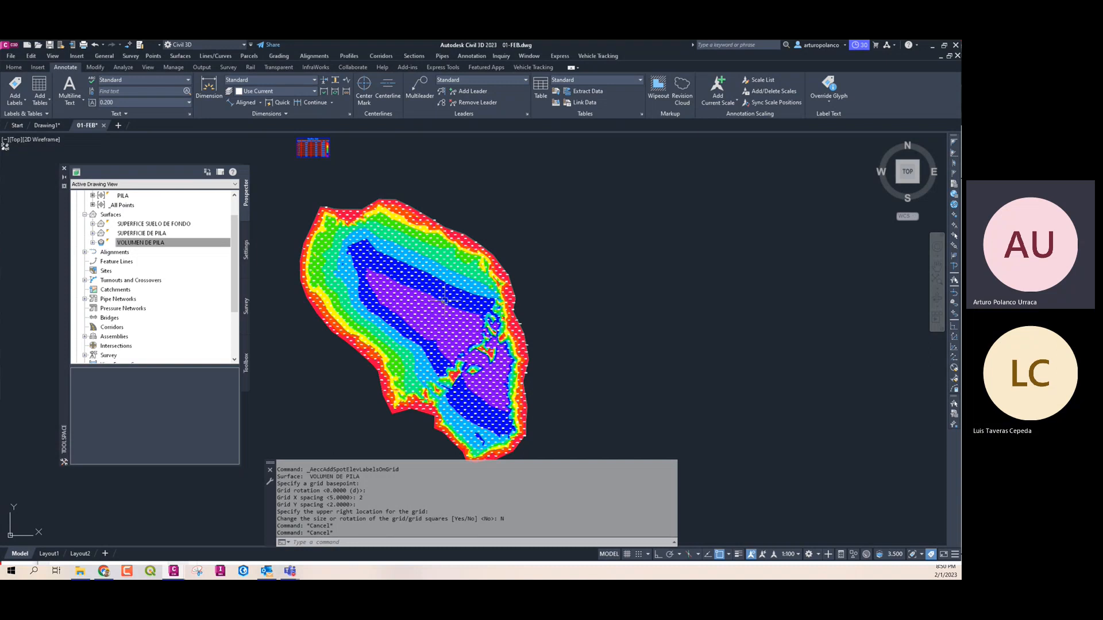
{"action": "middle_click_drag", "start_coordinate": [554, 357], "coordinate": [544, 352]}
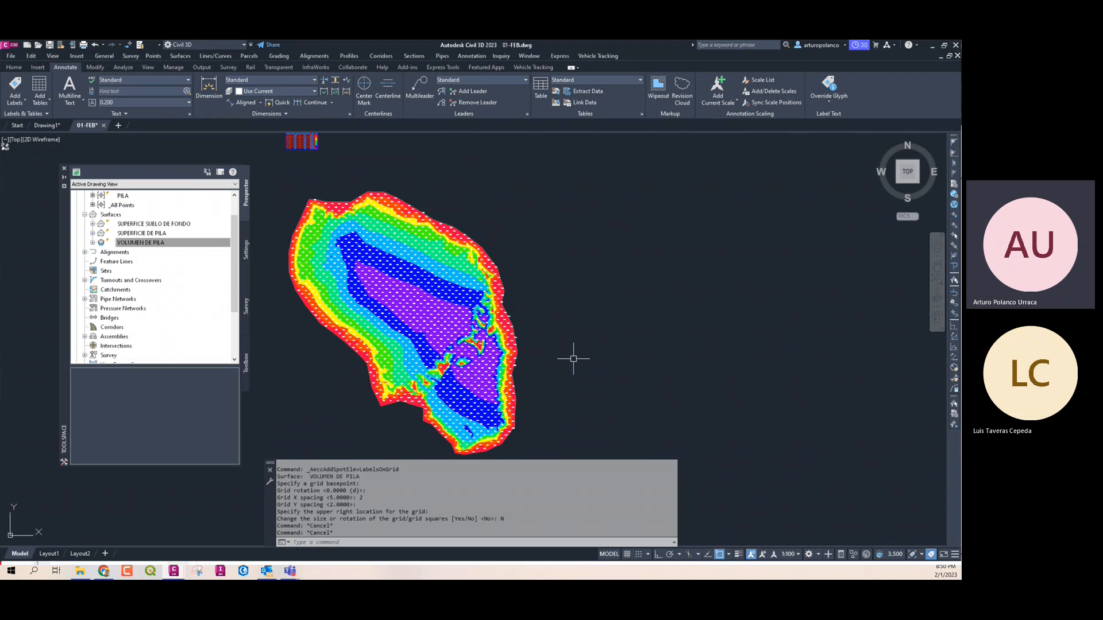
{"action": "middle_click_drag", "start_coordinate": [579, 359], "coordinate": [580, 350]}
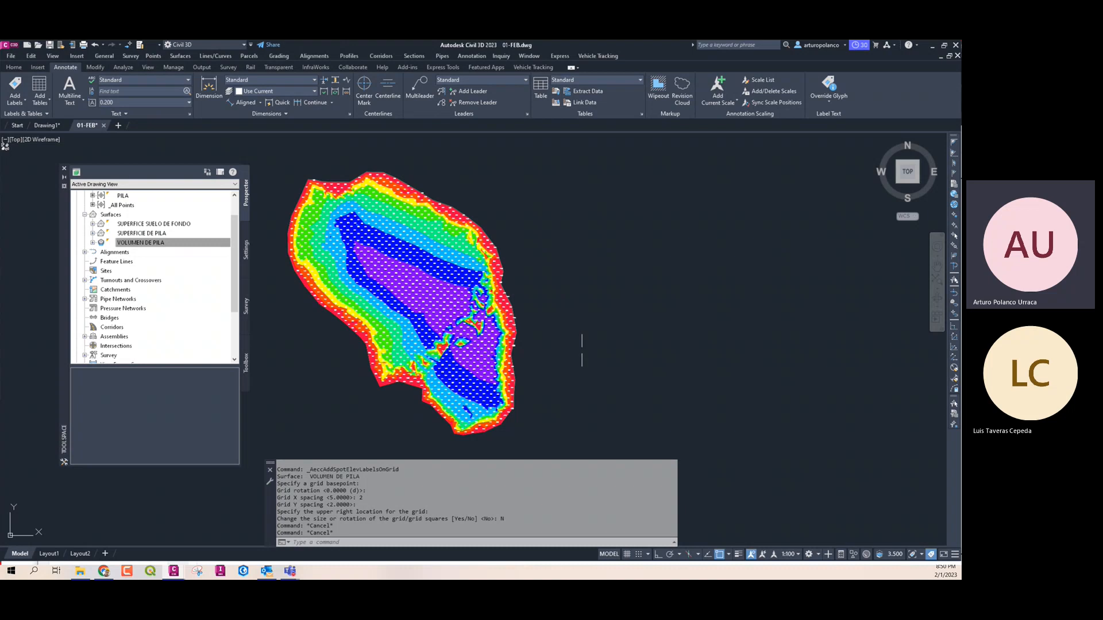
{"action": "middle_click_drag", "start_coordinate": [581, 349], "coordinate": [581, 347]}
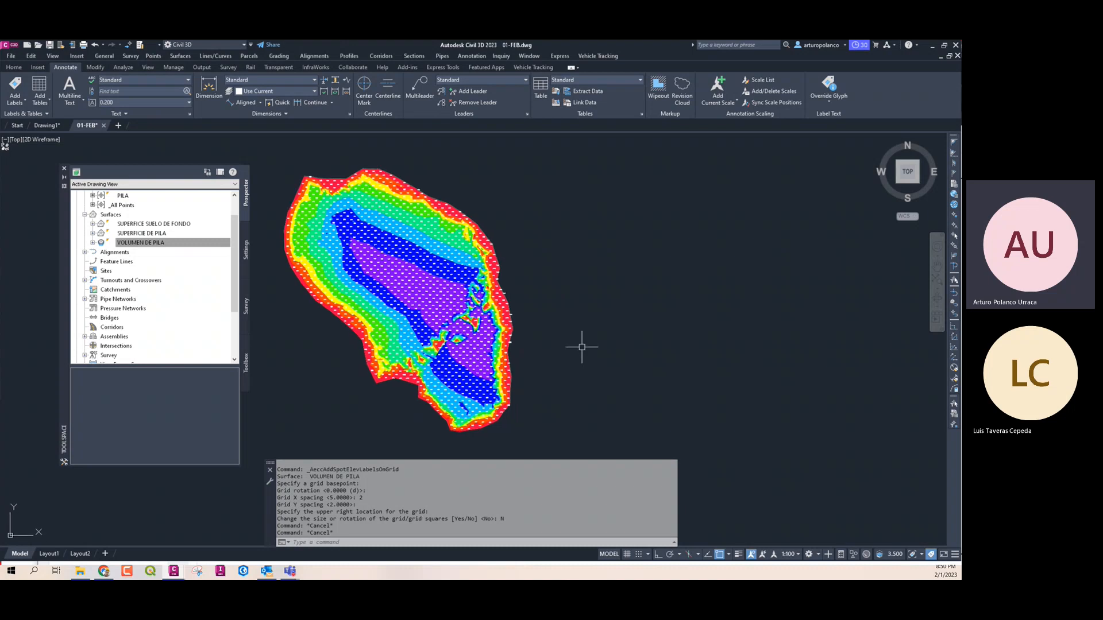
{"action": "scroll", "coordinate": [574, 342], "scroll_direction": "down", "scroll_amount": 2}
{"action": "middle_click_drag", "start_coordinate": [603, 345], "coordinate": [546, 352]}
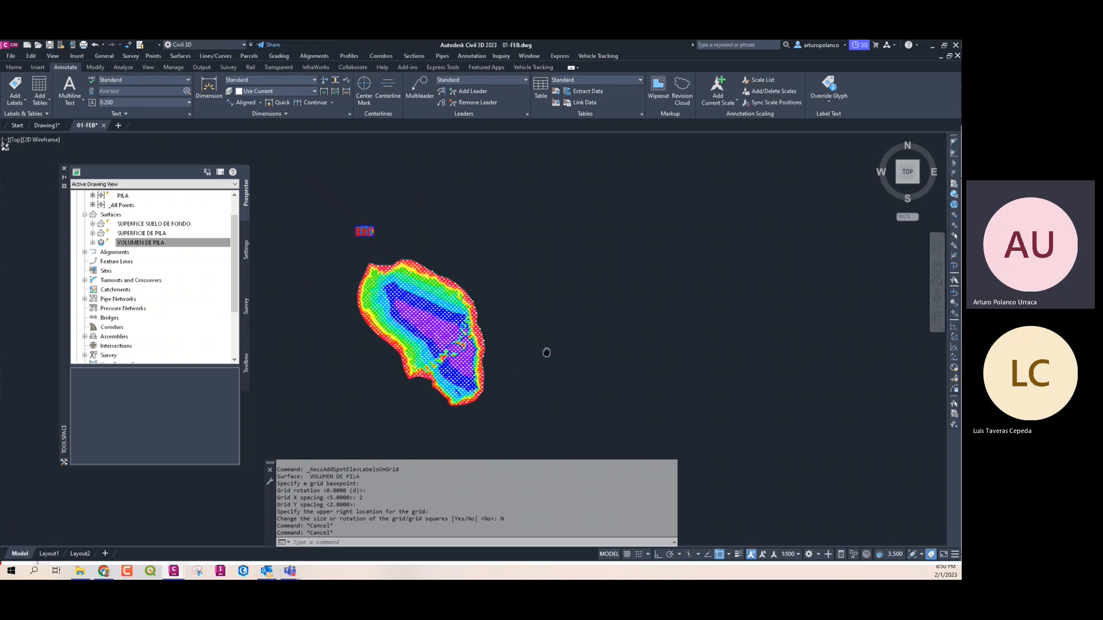
{"action": "middle_click_drag", "start_coordinate": [519, 318], "coordinate": [476, 332]}
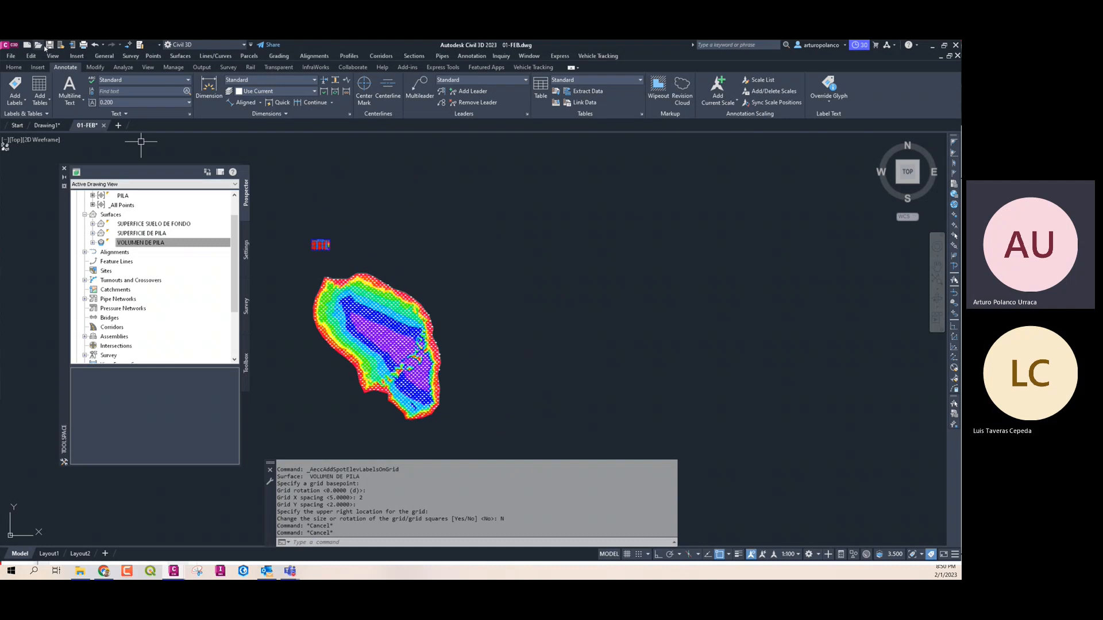
Save a copy of the drawing as 01-FEB PILA DE MATERIAL.dwg in the C3D-LUIS folder
{"action": "left_click", "coordinate": [11, 56]}
{"action": "left_click", "coordinate": [41, 131]}
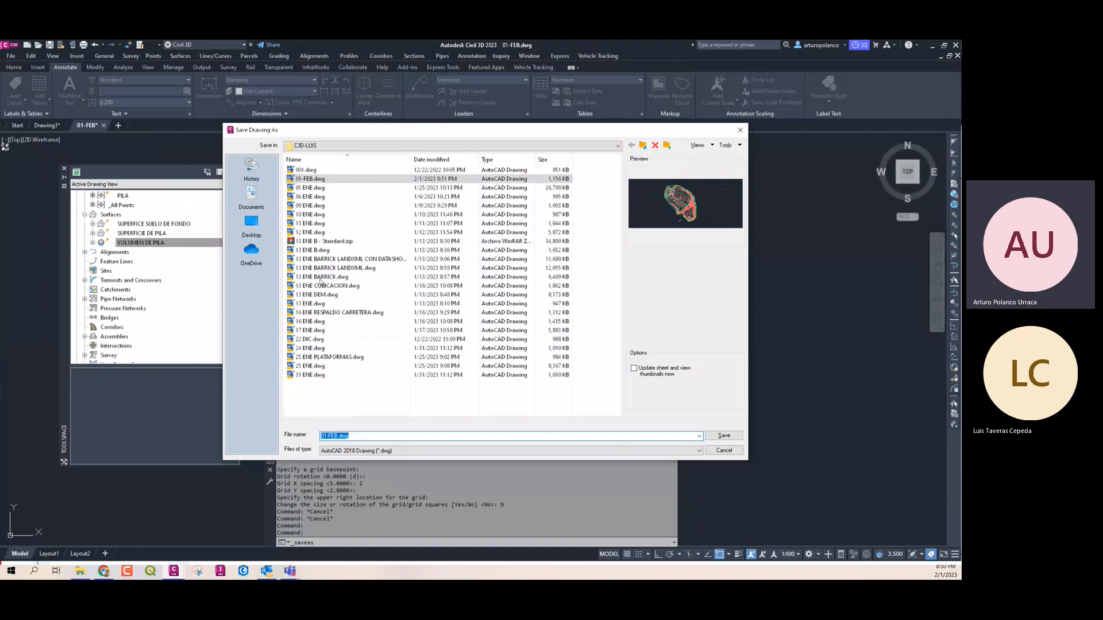
{"action": "left_click", "coordinate": [339, 436]}
{"action": "type", "text": "P"}
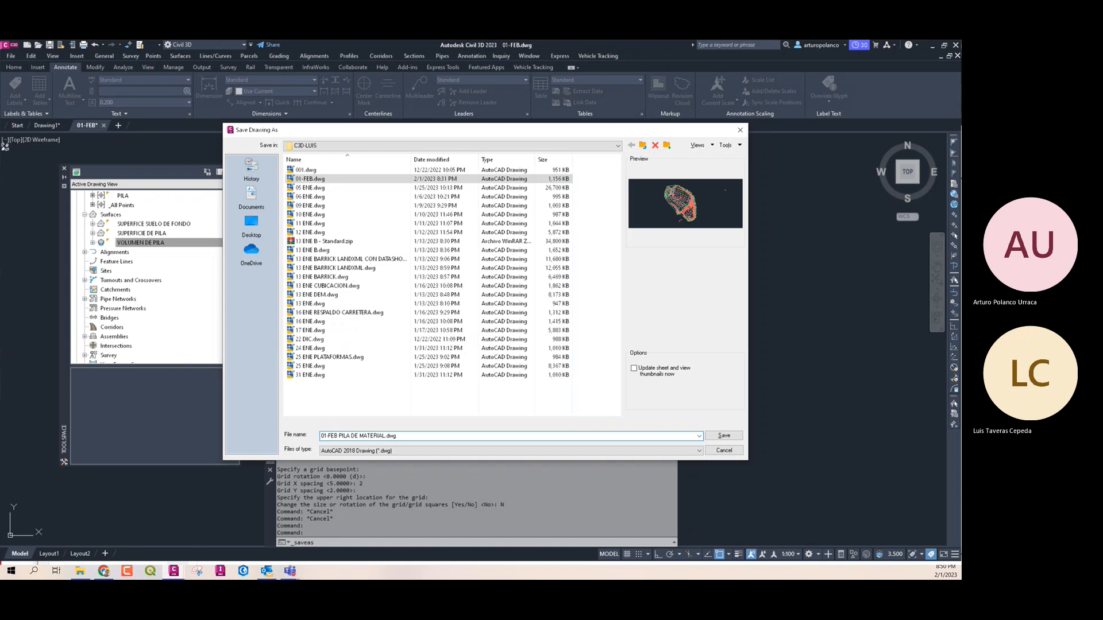
{"action": "type", "text": "ILA DE MATERIAL"}
{"action": "left_click", "coordinate": [723, 436]}
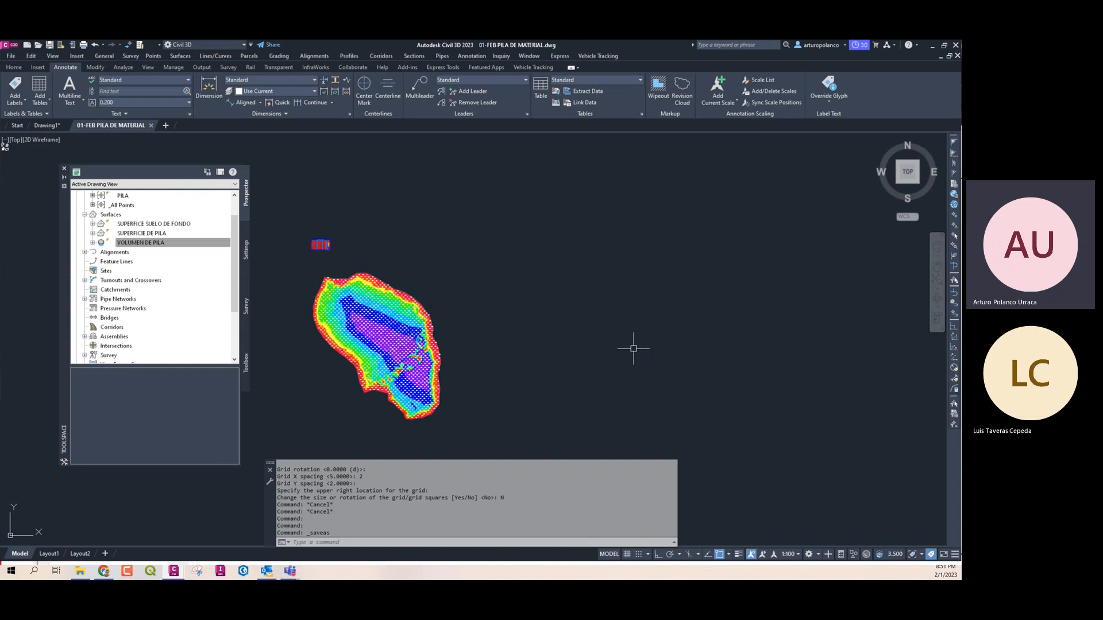
Create a new drawing from the _Autodesk Civil 3D (Metric) NCS.dwt template
{"action": "left_click", "coordinate": [172, 224]}
{"action": "left_click", "coordinate": [448, 259]}
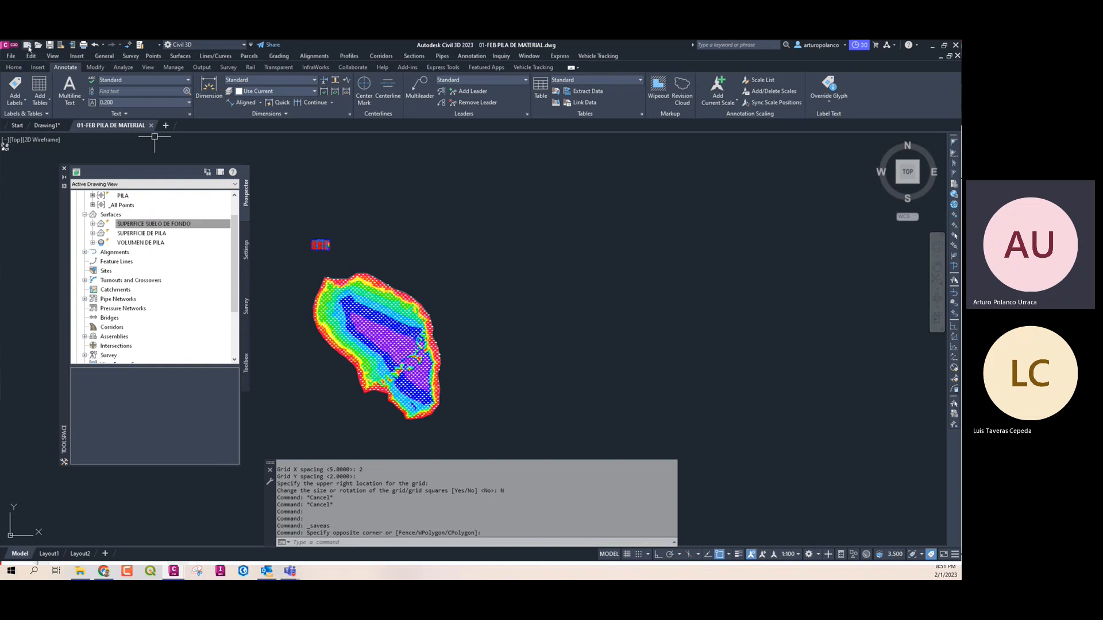
{"action": "left_click", "coordinate": [10, 46]}
{"action": "left_click", "coordinate": [34, 102]}
{"action": "left_click", "coordinate": [253, 242]}
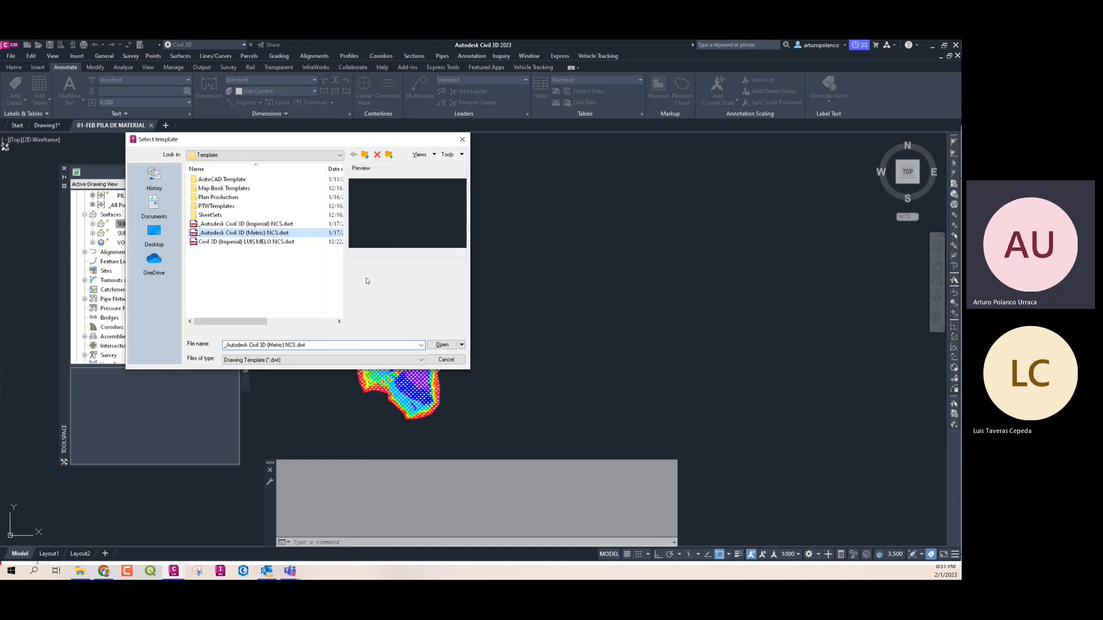
{"action": "left_click", "coordinate": [442, 345]}
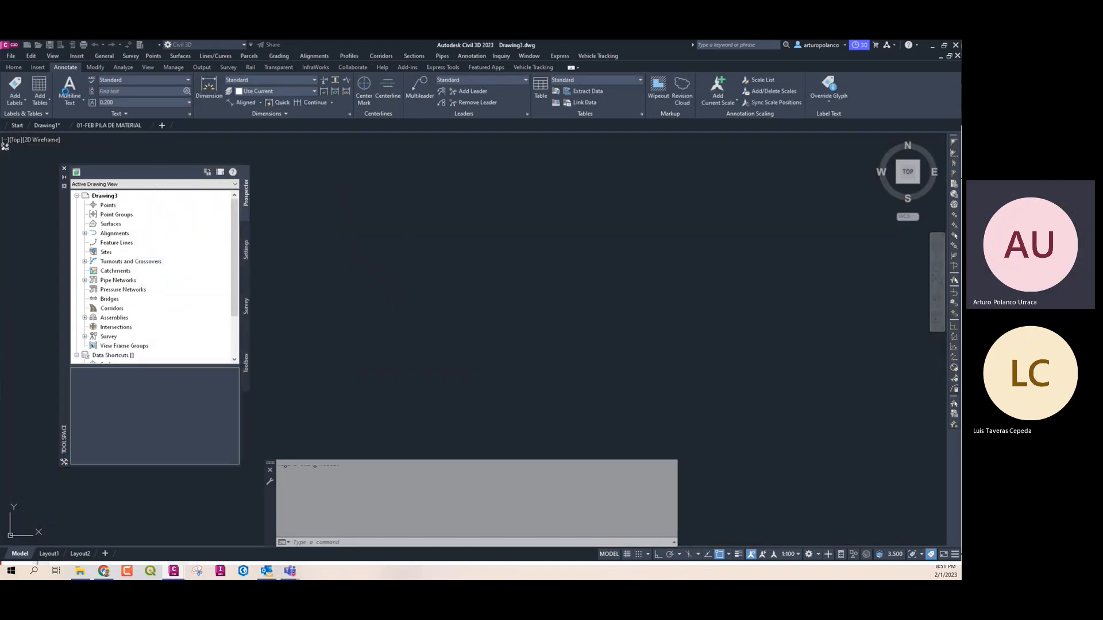
Save the new drawing as 01-FEB EXCAVACIONES.dwg in the C3D-LUIS folder
{"action": "left_click", "coordinate": [11, 58]}
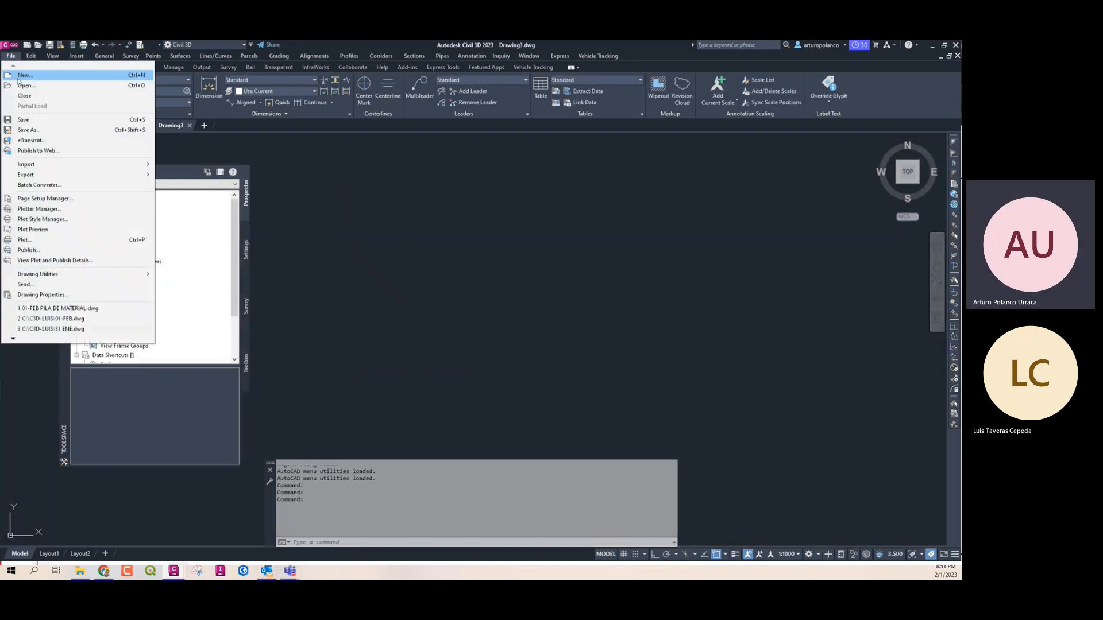
{"action": "left_click", "coordinate": [35, 130]}
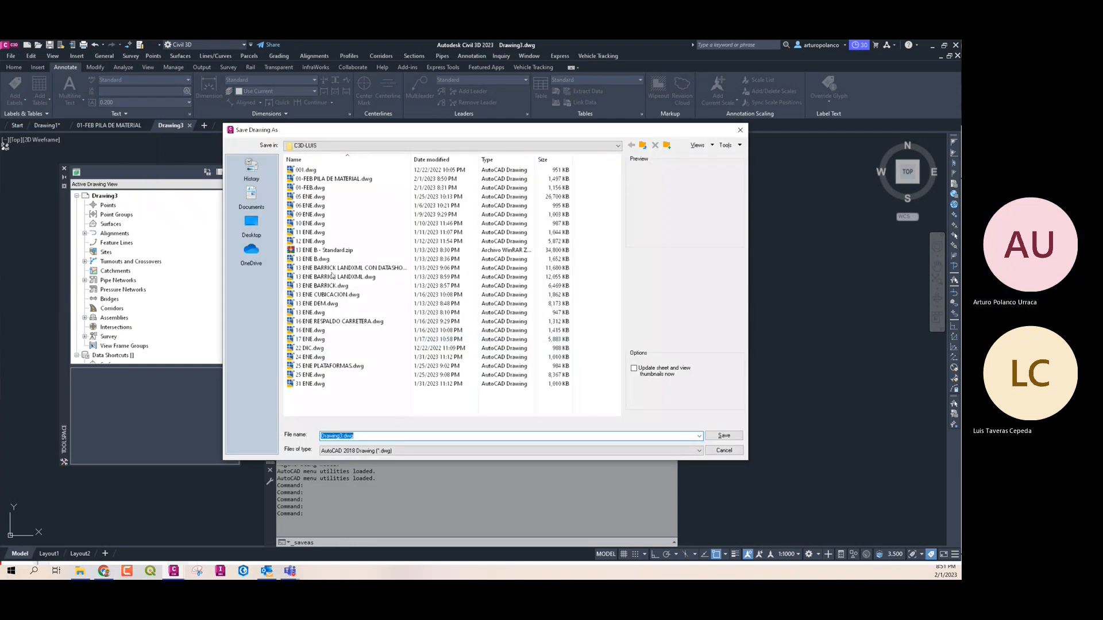
{"action": "left_click", "coordinate": [319, 182]}
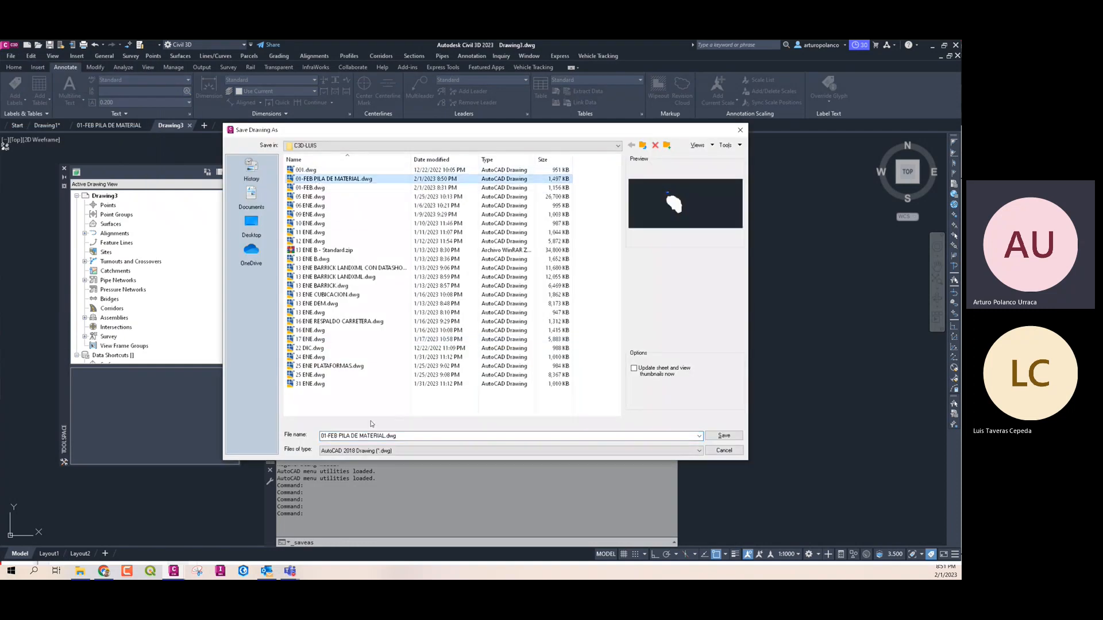
{"action": "left_click", "coordinate": [320, 189]}
{"action": "double_click", "coordinate": [338, 435]}
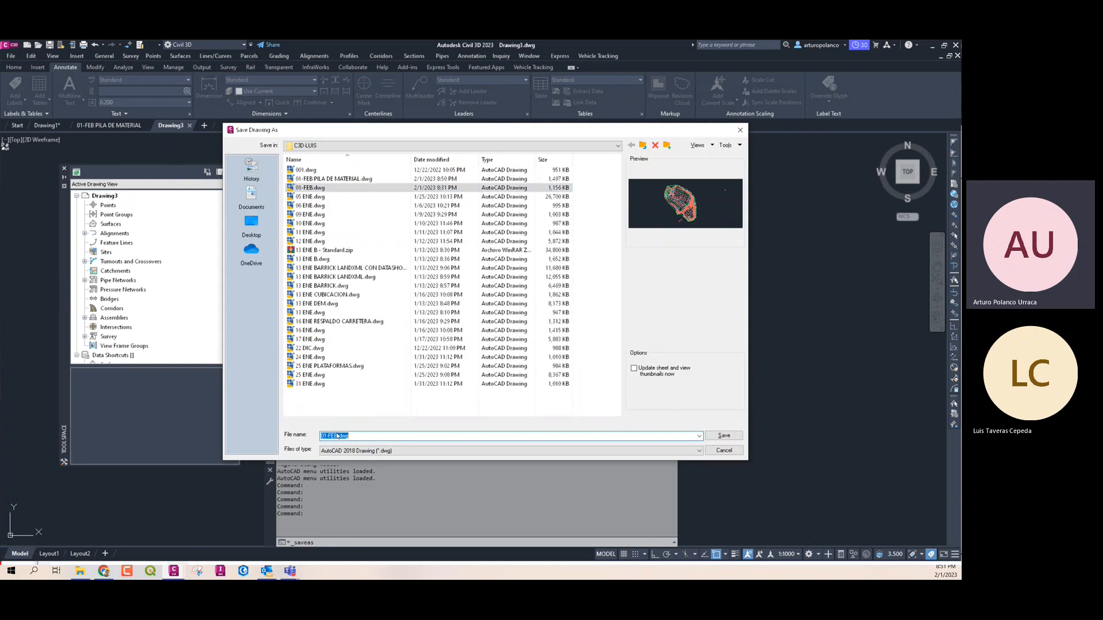
{"action": "left_click", "coordinate": [338, 435]}
{"action": "left_click", "coordinate": [723, 435]}
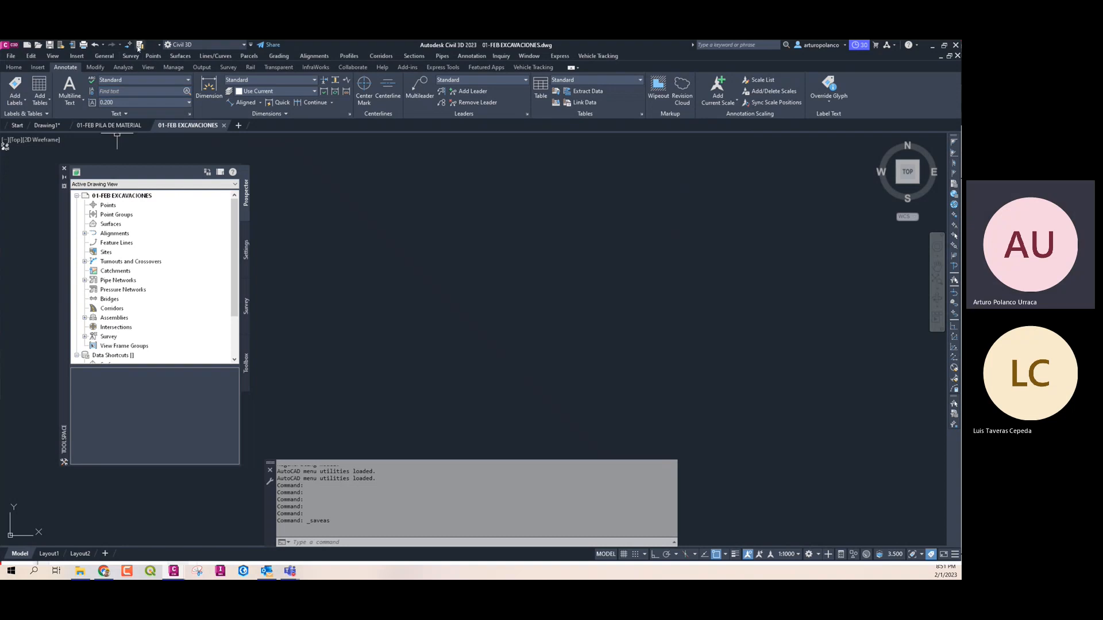
Choose ARCHIVO DE TEXTO_PNEZD (comma).csv as the point import source with the PNEZD (comma delimited) format
{"action": "left_click", "coordinate": [140, 46]}
{"action": "left_click", "coordinate": [686, 103]}
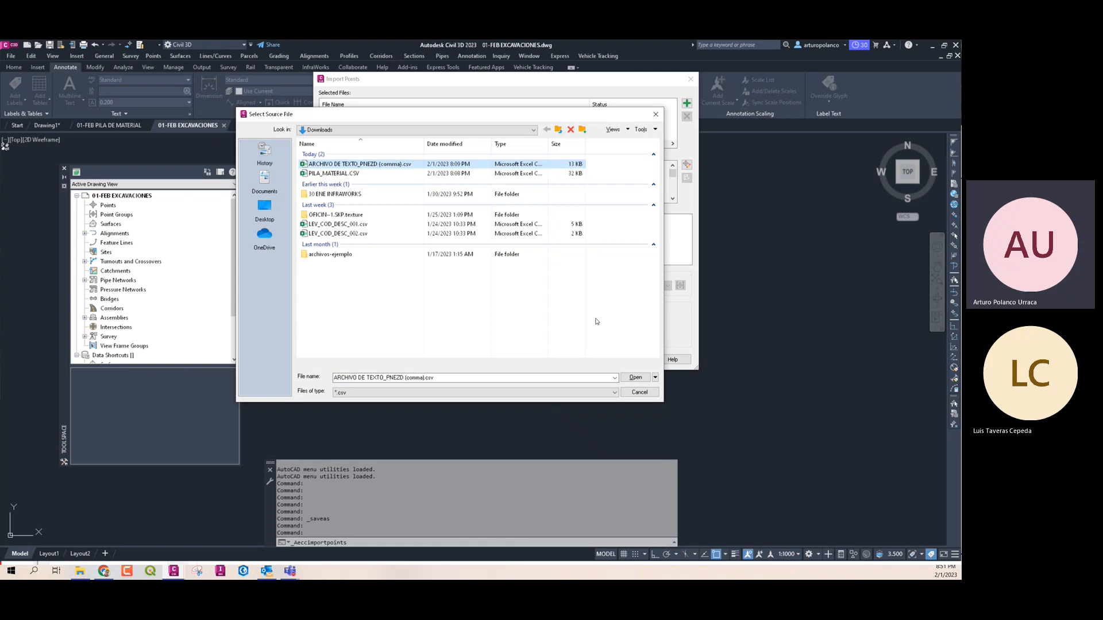
{"action": "left_click", "coordinate": [635, 377]}
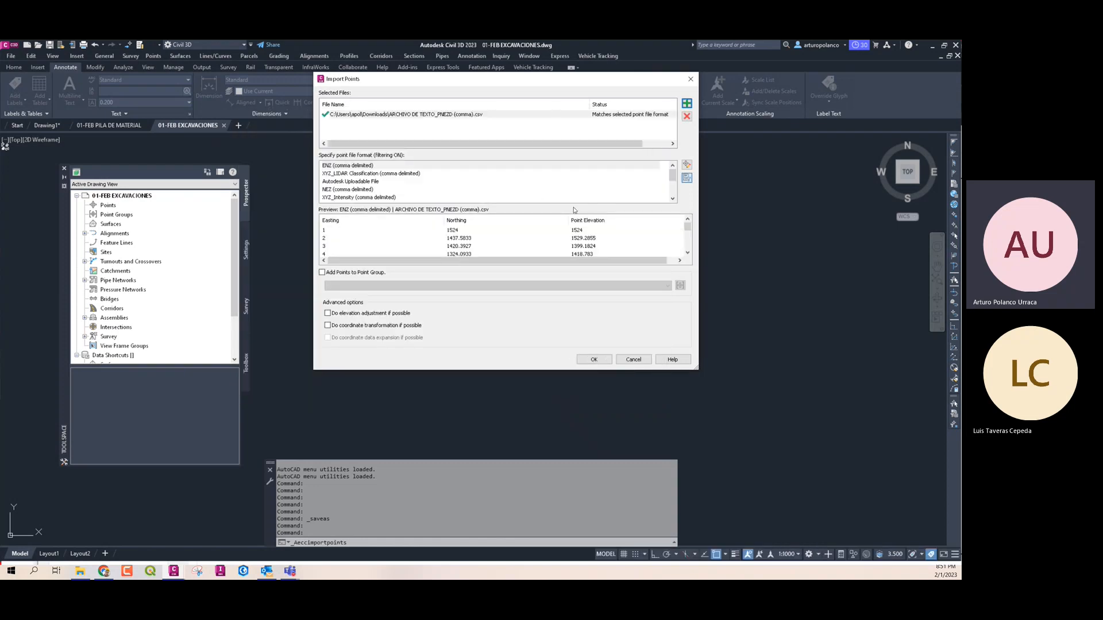
{"action": "scroll", "coordinate": [459, 184], "scroll_direction": "down", "scroll_amount": 5}
{"action": "left_click", "coordinate": [344, 197]}
{"action": "left_click", "coordinate": [344, 197]}
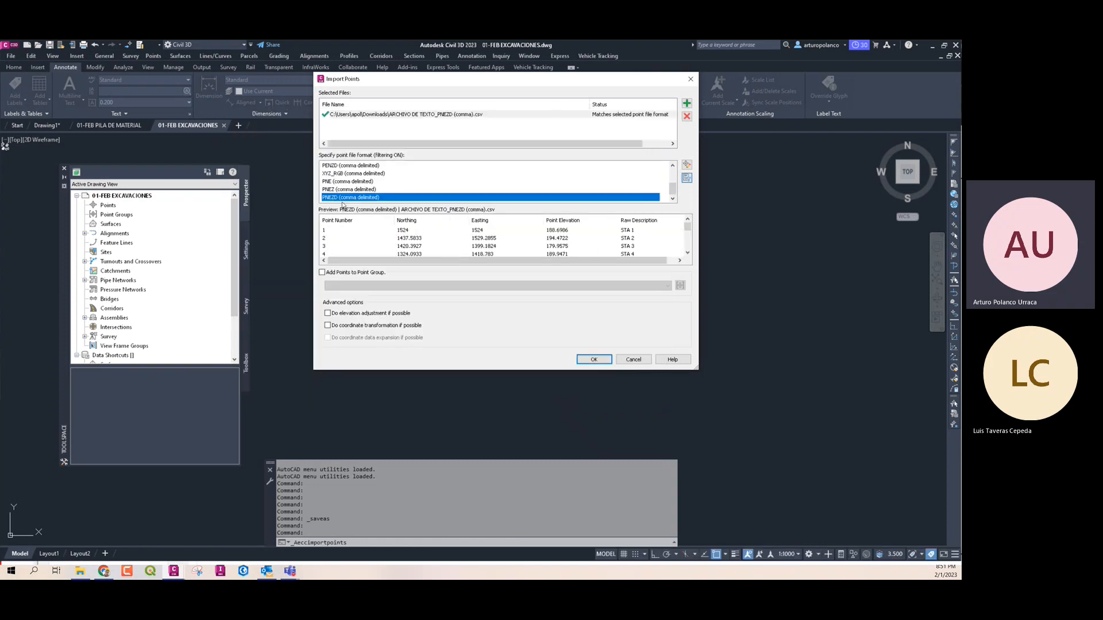
Import the points into a new point group named TN
{"action": "left_click", "coordinate": [322, 272]}
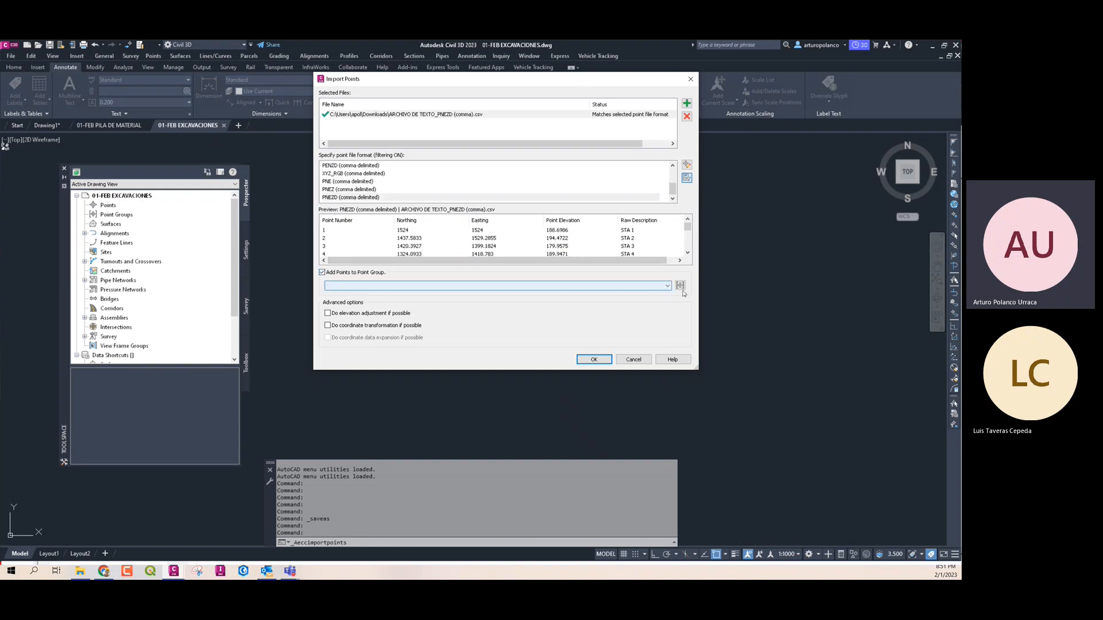
{"action": "left_click", "coordinate": [680, 285]}
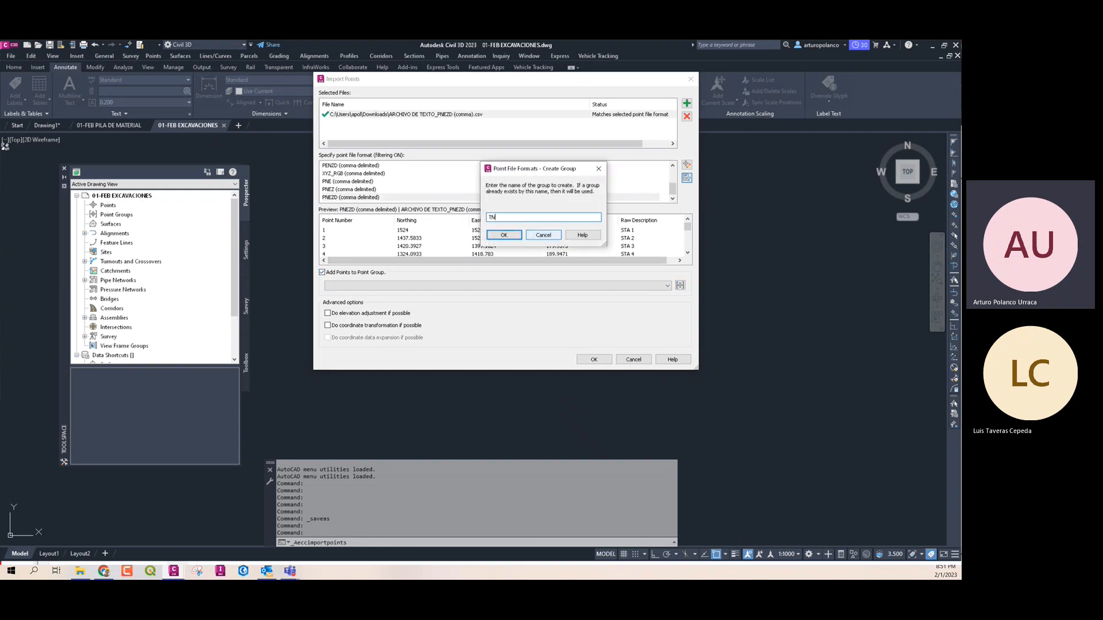
{"action": "type", "text": "TN"}
{"action": "left_click", "coordinate": [504, 236]}
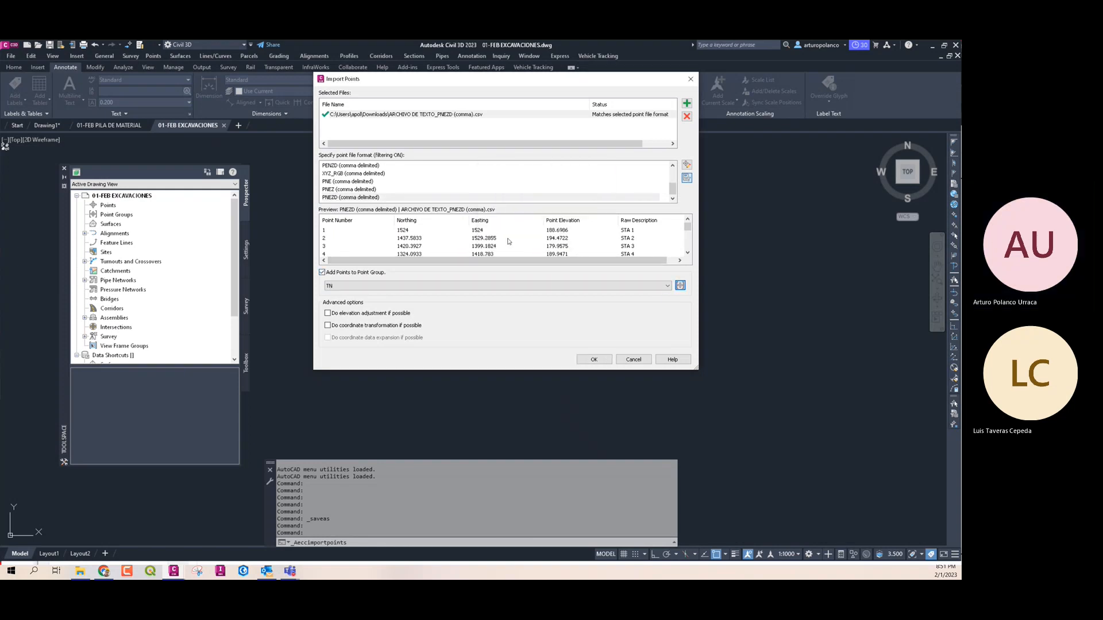
{"action": "left_click", "coordinate": [594, 360]}
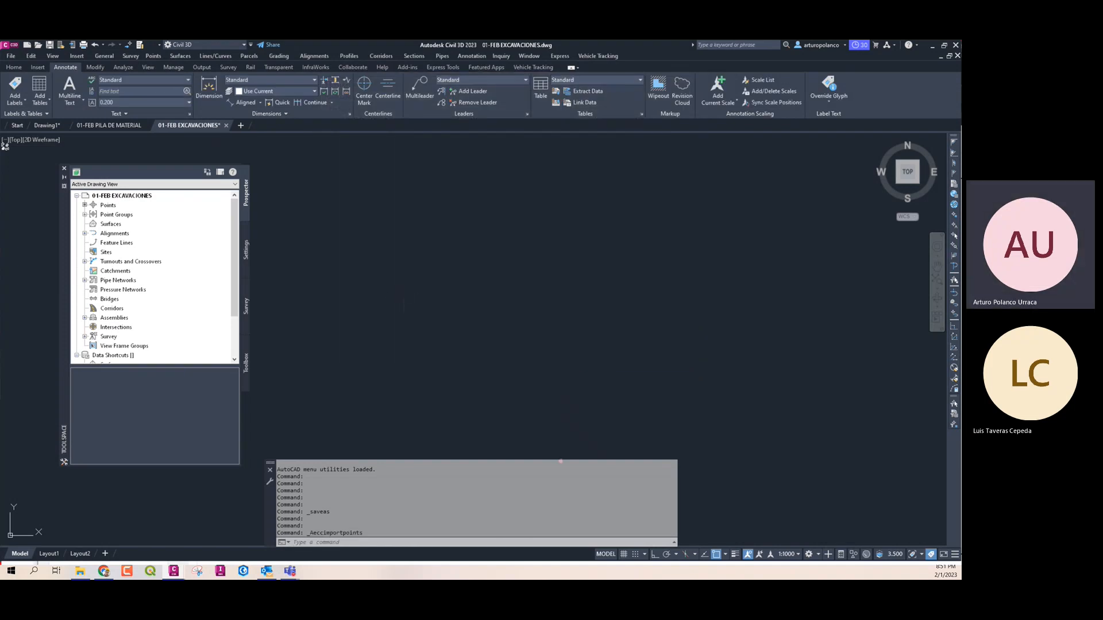
Create a TIN surface named TERRENO EXISTENTE
{"action": "left_click", "coordinate": [85, 215]}
{"action": "right_click", "coordinate": [118, 247]}
{"action": "left_click", "coordinate": [144, 252]}
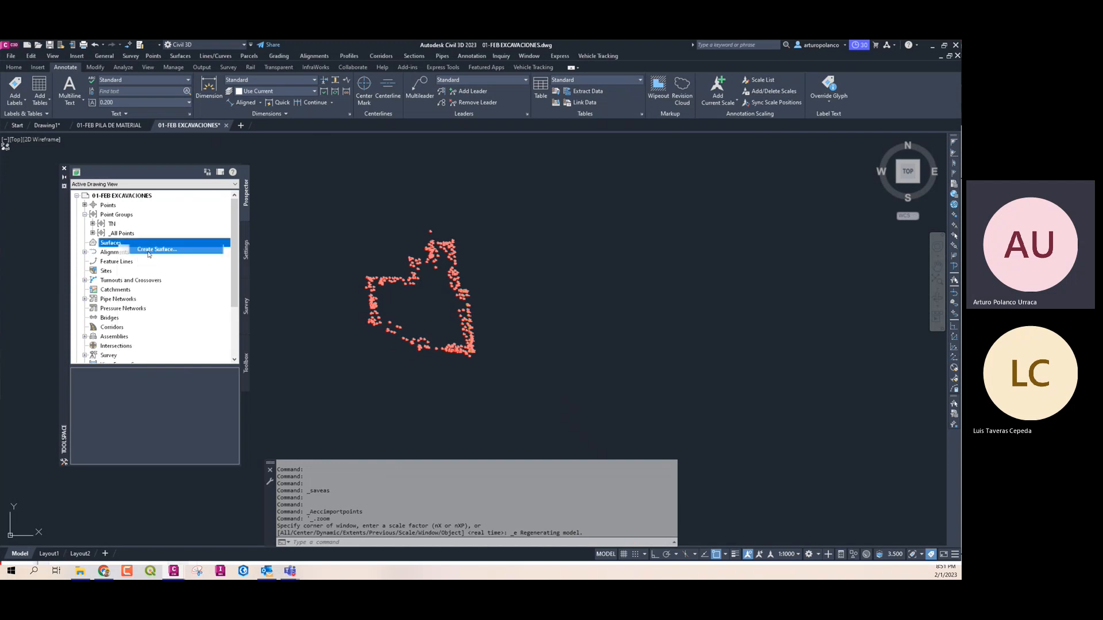
{"action": "type", "text": "TE"}
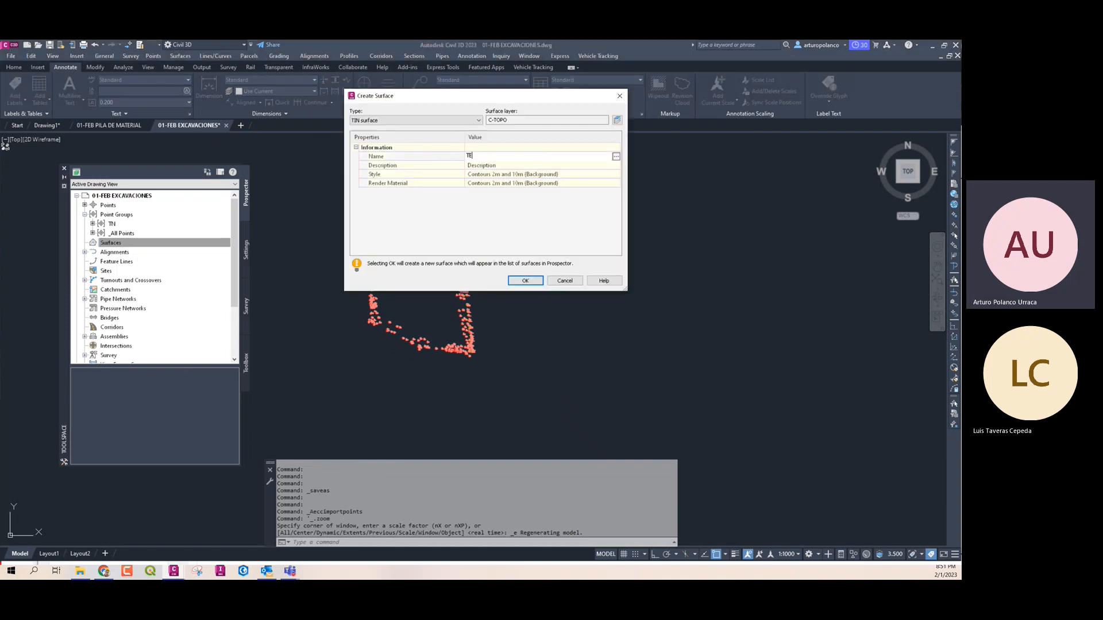
{"action": "type", "text": "RRENO EXISTENTE"}
{"action": "left_click", "coordinate": [525, 280]}
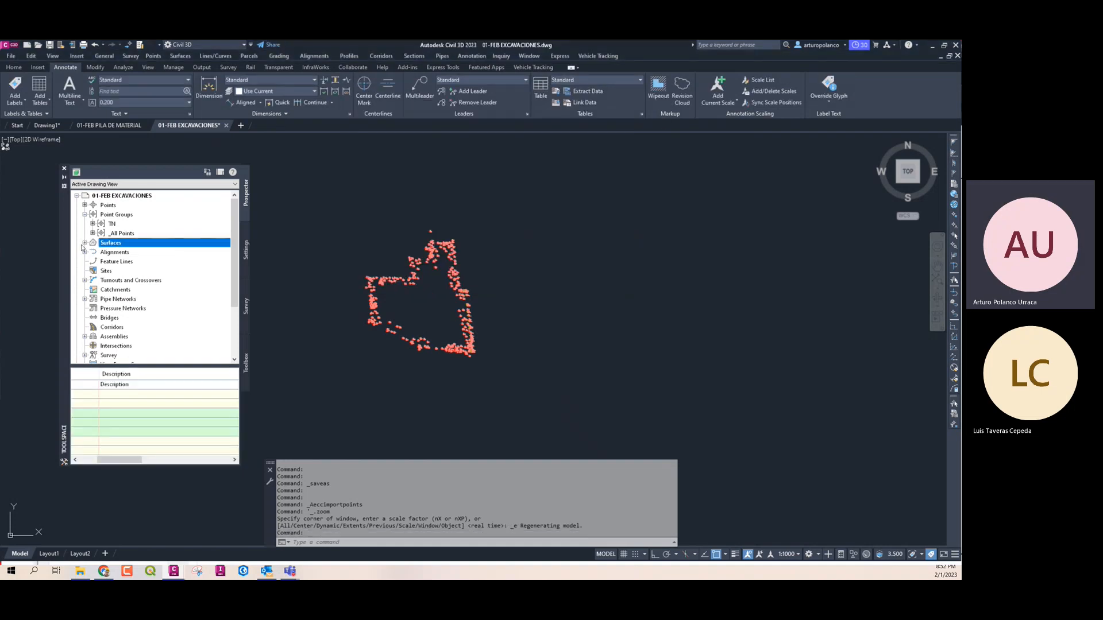
Add the TN point group to the definition of the TERRENO EXISTENTE surface
{"action": "left_click", "coordinate": [84, 243]}
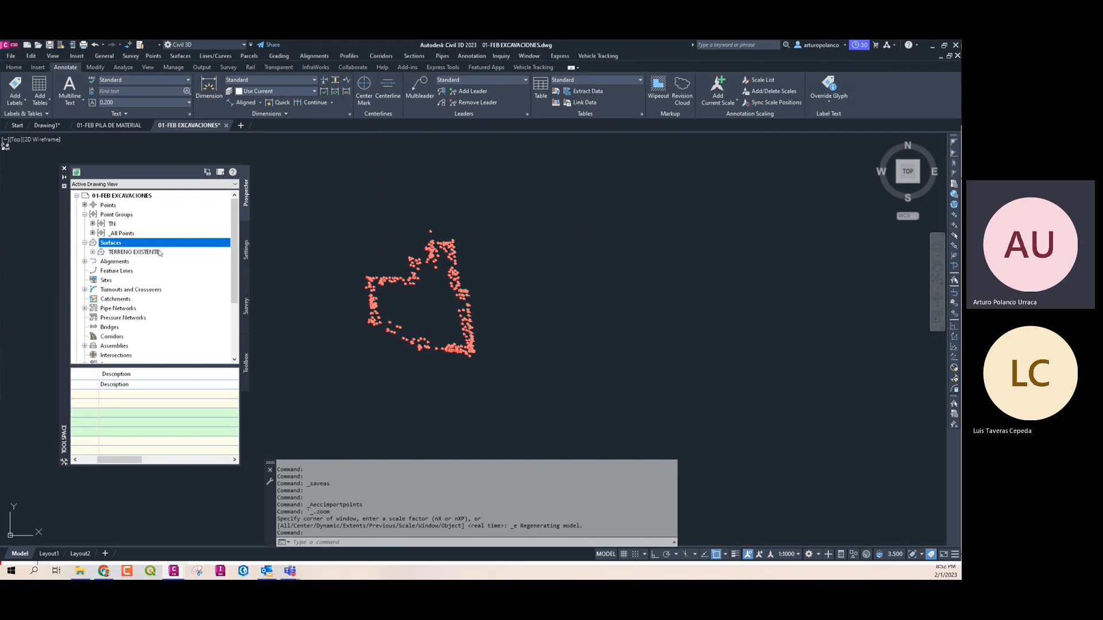
{"action": "left_click", "coordinate": [93, 253]}
{"action": "left_click", "coordinate": [101, 280]}
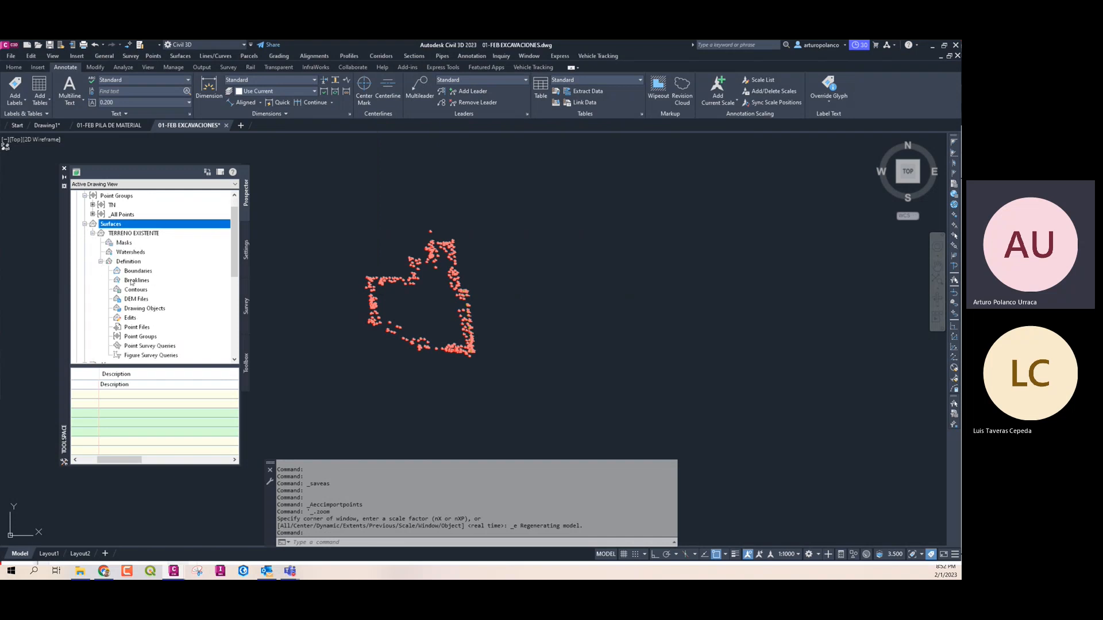
{"action": "right_click", "coordinate": [154, 338]}
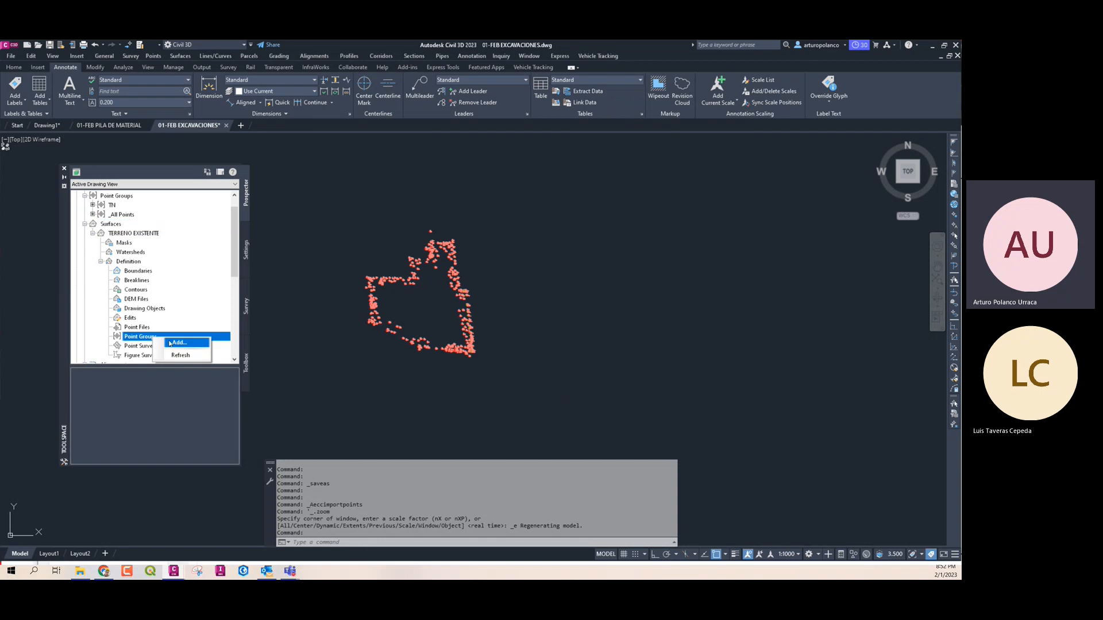
{"action": "left_click", "coordinate": [167, 343]}
{"action": "left_click", "coordinate": [401, 191]}
{"action": "left_click", "coordinate": [401, 248]}
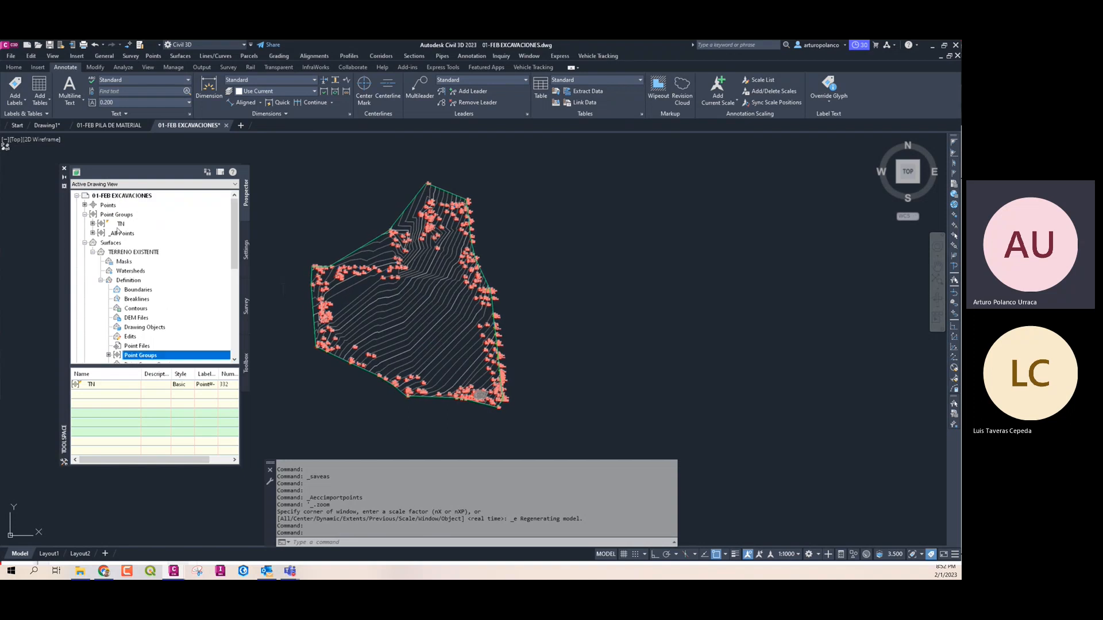
Set the TN point group's point style to <none> and change its point label style
{"action": "right_click", "coordinate": [118, 225]}
{"action": "left_click", "coordinate": [153, 229]}
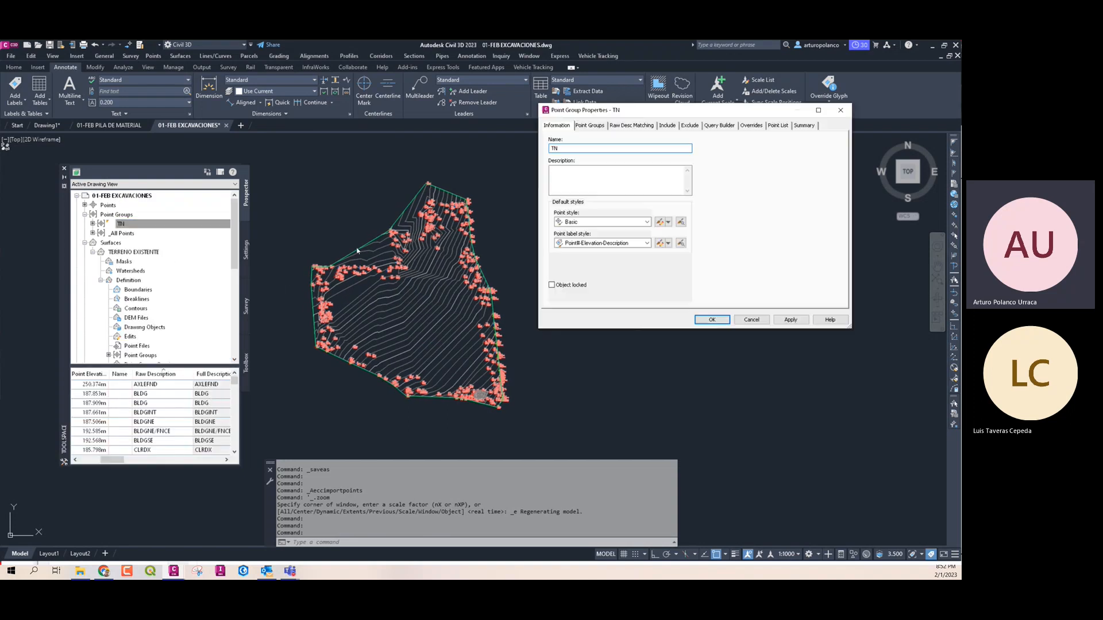
{"action": "left_click", "coordinate": [574, 221]}
{"action": "left_click", "coordinate": [579, 245]}
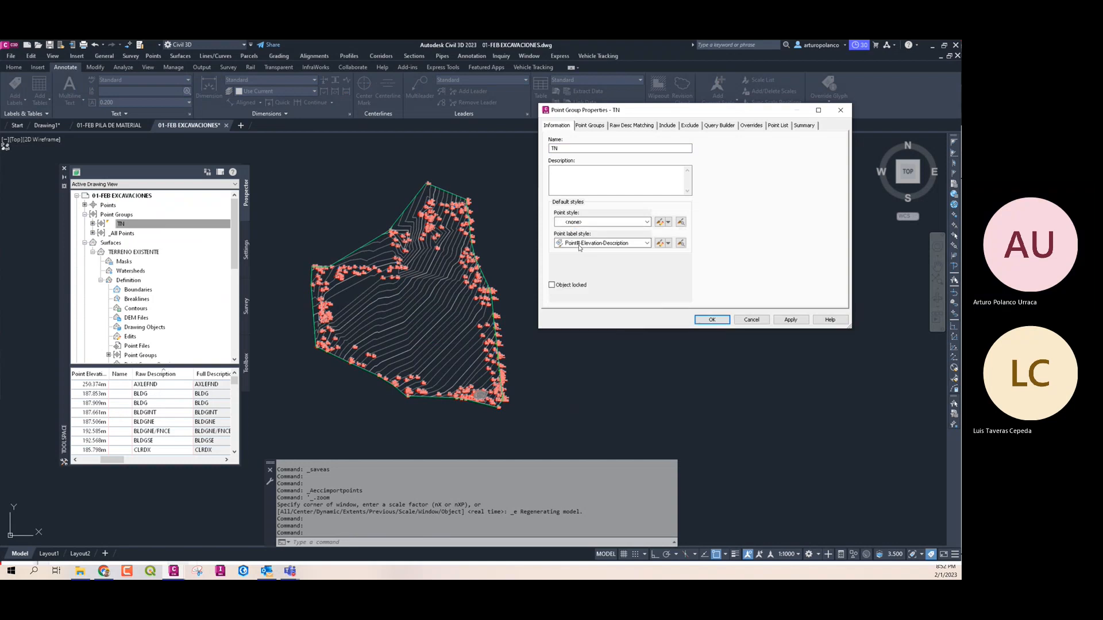
{"action": "left_click", "coordinate": [579, 243]}
{"action": "left_click", "coordinate": [603, 298]}
{"action": "left_click", "coordinate": [711, 319]}
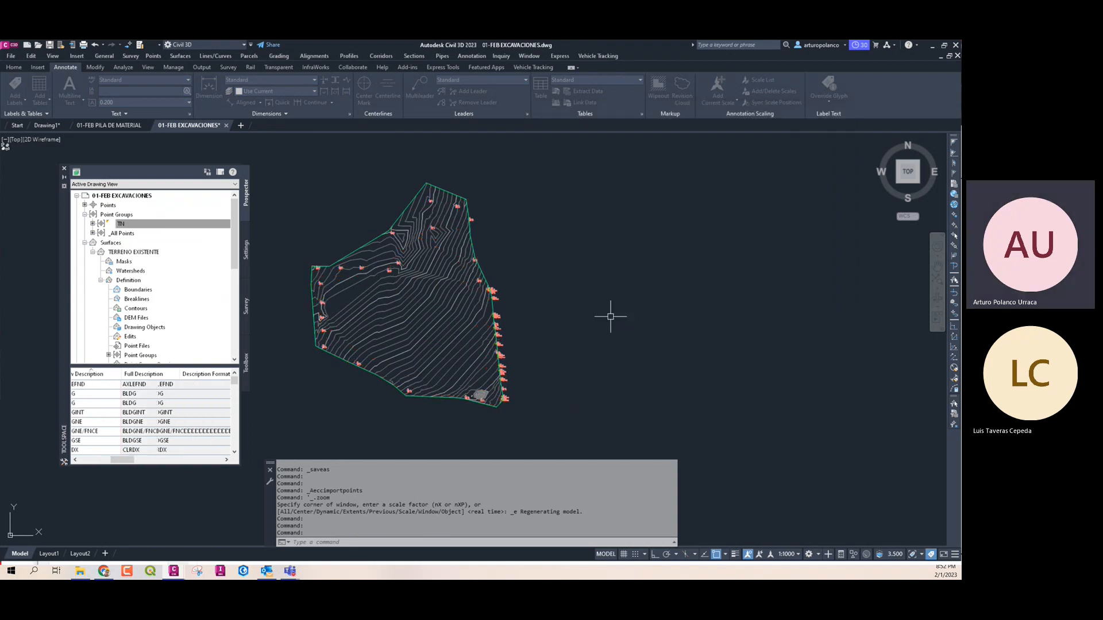
Examine the contours in the central area of the TERRENO EXISTENTE surface up close
{"action": "left_click", "coordinate": [588, 314]}
{"action": "left_click", "coordinate": [520, 309]}
{"action": "middle_click_drag", "start_coordinate": [532, 300], "coordinate": [515, 303]}
{"action": "mouse_move", "coordinate": [371, 337]}
{"action": "middle_mouse_down"}
{"action": "mouse_move", "coordinate": [386, 311]}
{"action": "mouse_move", "coordinate": [317, 363]}
{"action": "middle_mouse_up"}
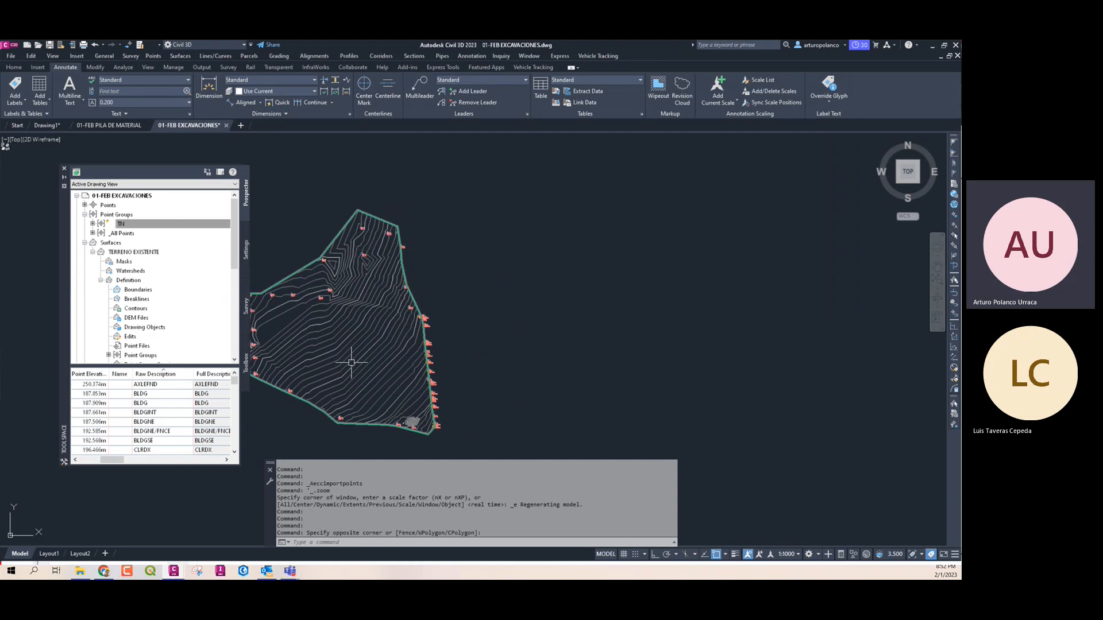
{"action": "scroll", "coordinate": [402, 323], "scroll_direction": "up", "scroll_amount": 1}
{"action": "scroll", "coordinate": [382, 325], "scroll_direction": "up", "scroll_amount": 2}
{"action": "mouse_move", "coordinate": [382, 325]}
{"action": "middle_mouse_down"}
{"action": "mouse_move", "coordinate": [428, 343]}
{"action": "mouse_move", "coordinate": [422, 320]}
{"action": "mouse_move", "coordinate": [440, 351]}
{"action": "mouse_move", "coordinate": [455, 320]}
{"action": "mouse_move", "coordinate": [431, 309]}
{"action": "middle_mouse_up"}
{"action": "left_click", "coordinate": [94, 254]}
{"action": "left_click", "coordinate": [18, 68]}
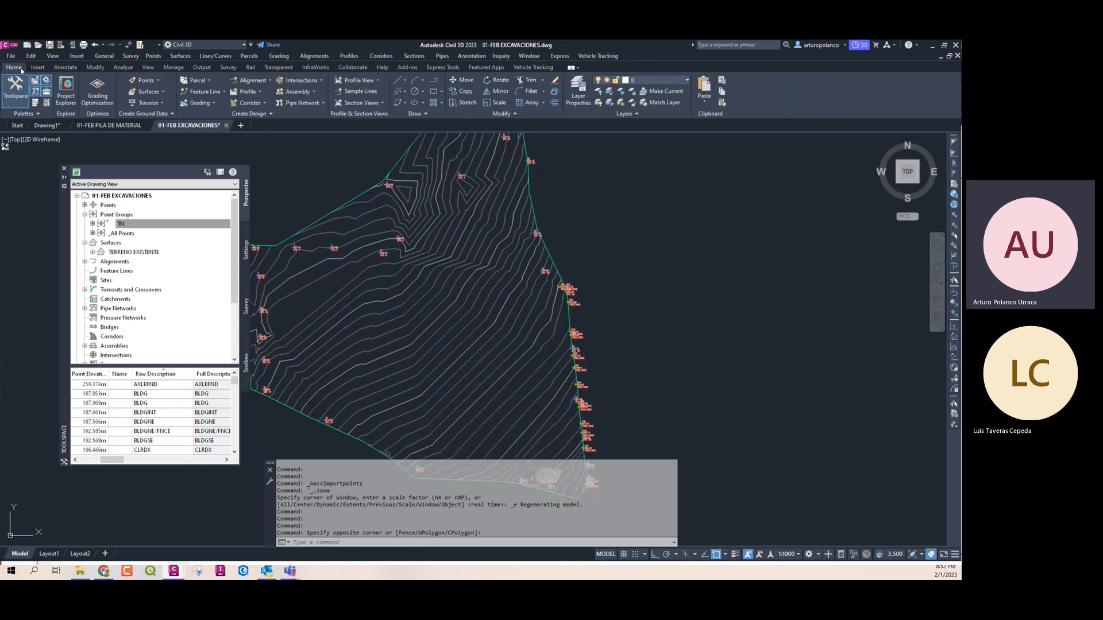
{"action": "left_click", "coordinate": [441, 92]}
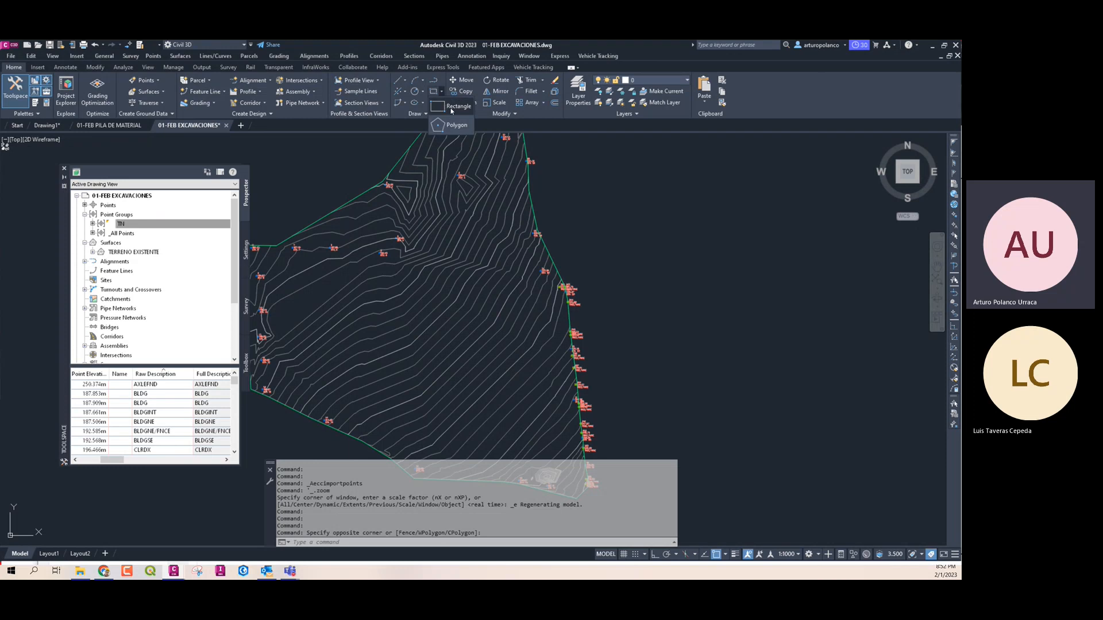
{"action": "left_click", "coordinate": [407, 358]}
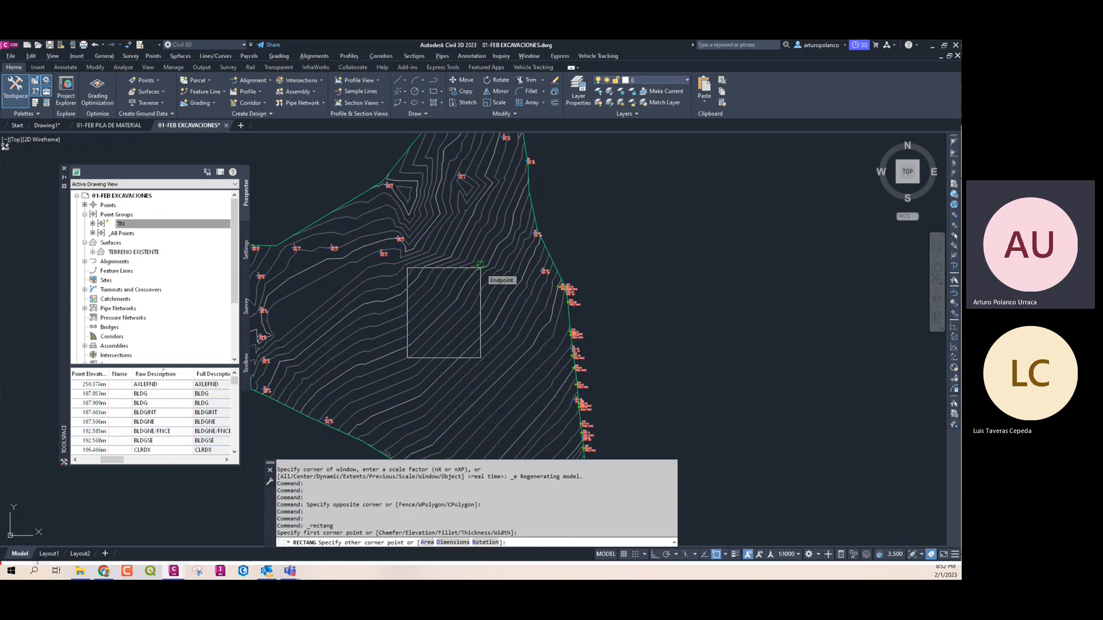
{"action": "type", "text": "D"}
{"action": "key", "text": "Return"}
{"action": "type", "text": "10"}
{"action": "key", "text": "Return"}
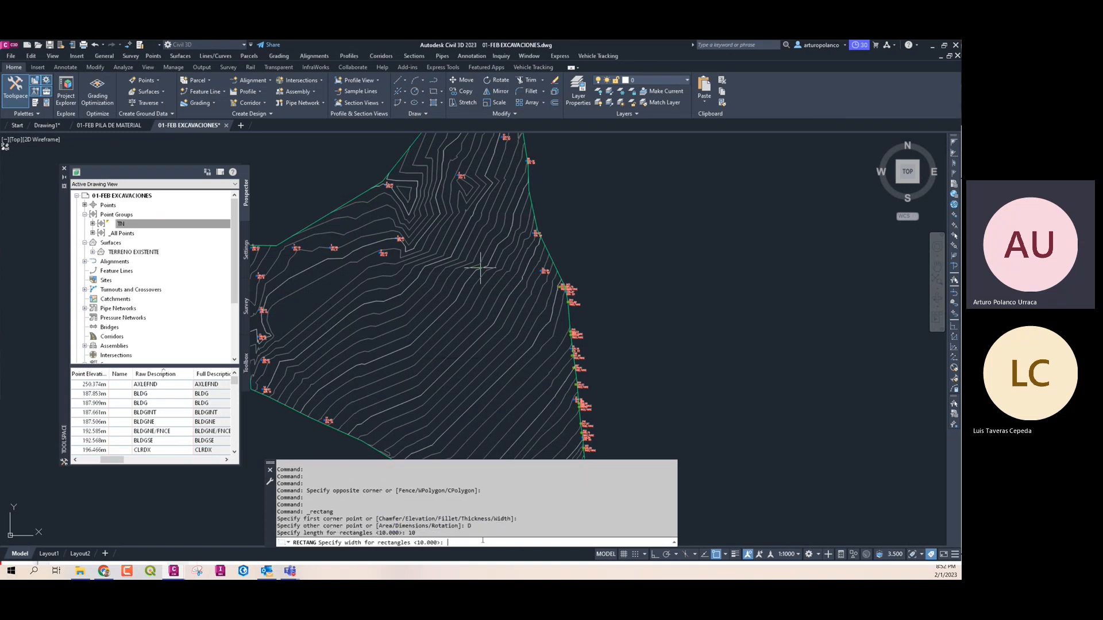
{"action": "type", "text": "10"}
{"action": "key", "text": "Return"}
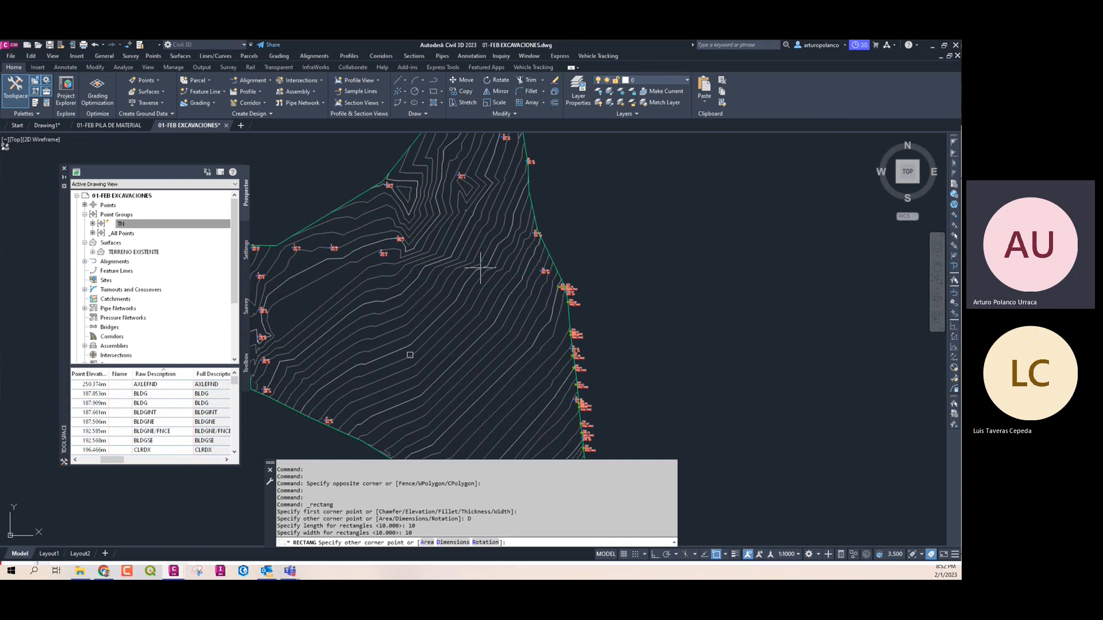
{"action": "key", "text": "Escape"}
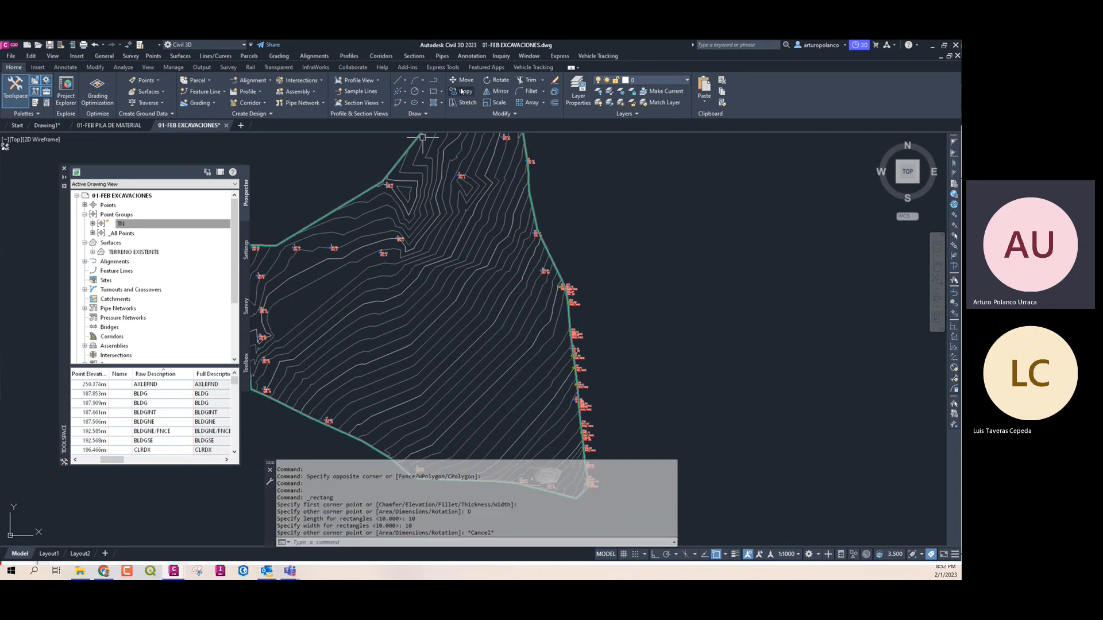
Draw a 100 by 100 rectangle in the central area of the TERRENO EXISTENTE surface as the excavation outline
{"action": "left_click", "coordinate": [434, 92]}
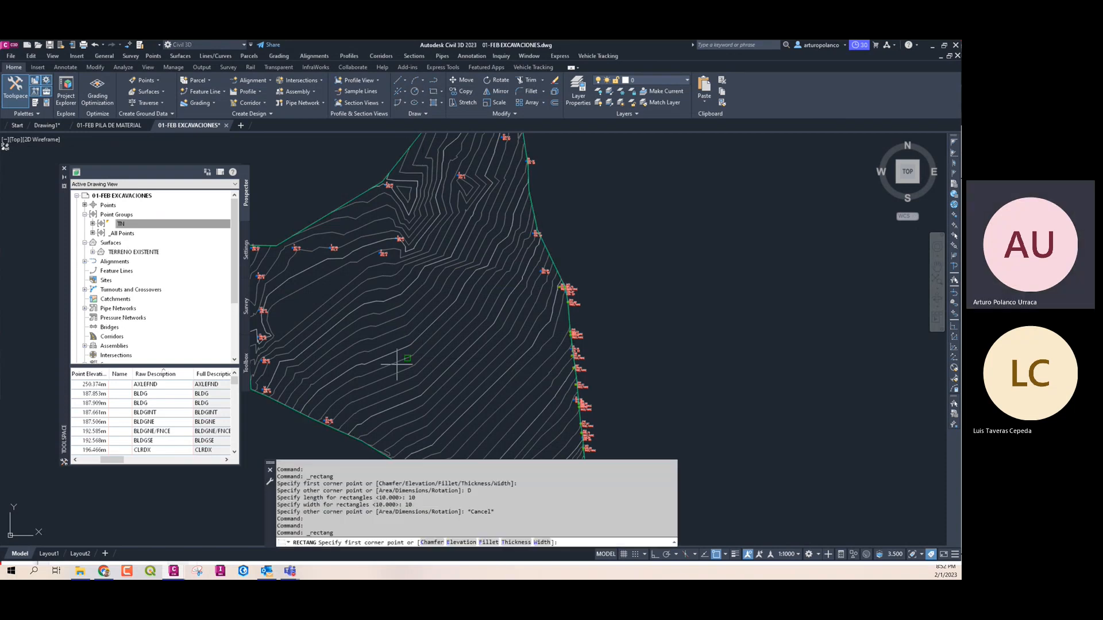
{"action": "left_click", "coordinate": [408, 358]}
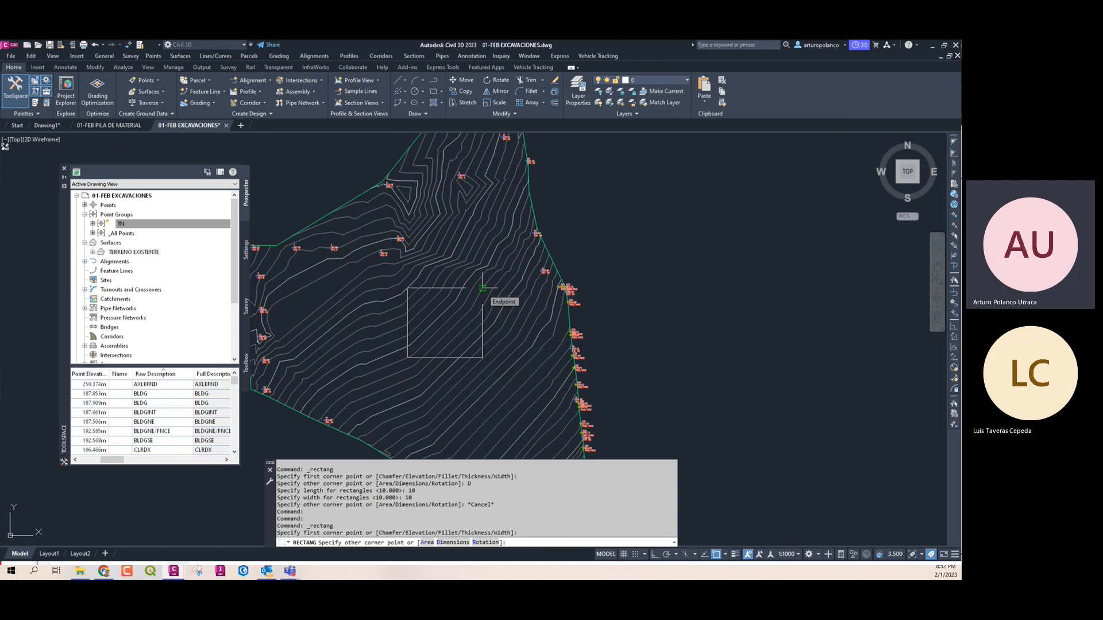
{"action": "type", "text": "D"}
{"action": "key", "text": "Return"}
{"action": "type", "text": "100"}
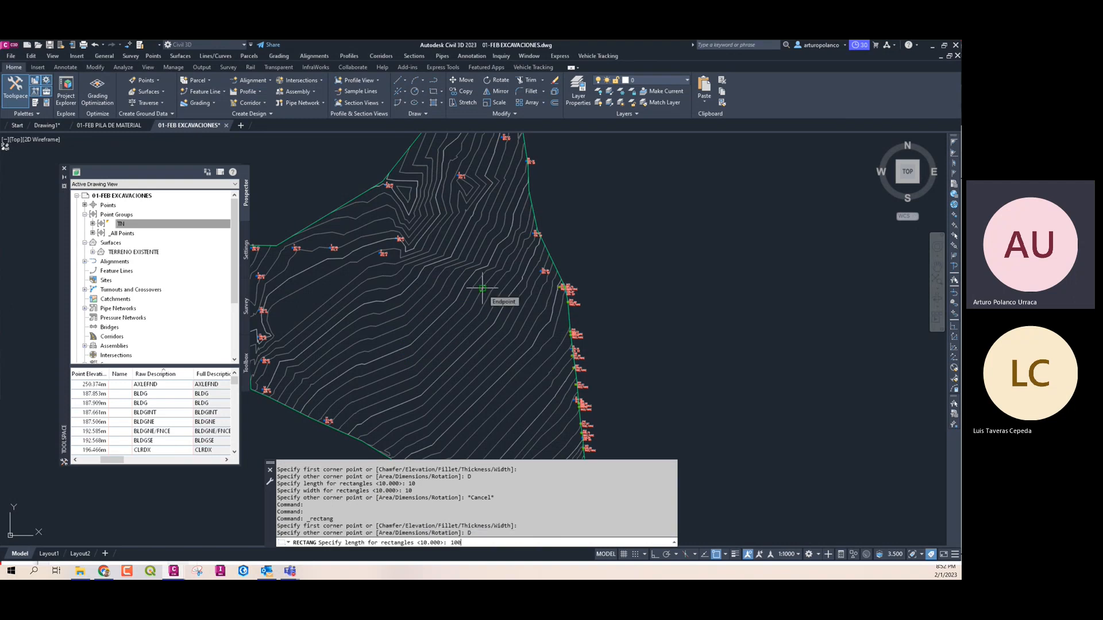
{"action": "key", "text": "Return"}
{"action": "type", "text": "100"}
{"action": "key", "text": "Return"}
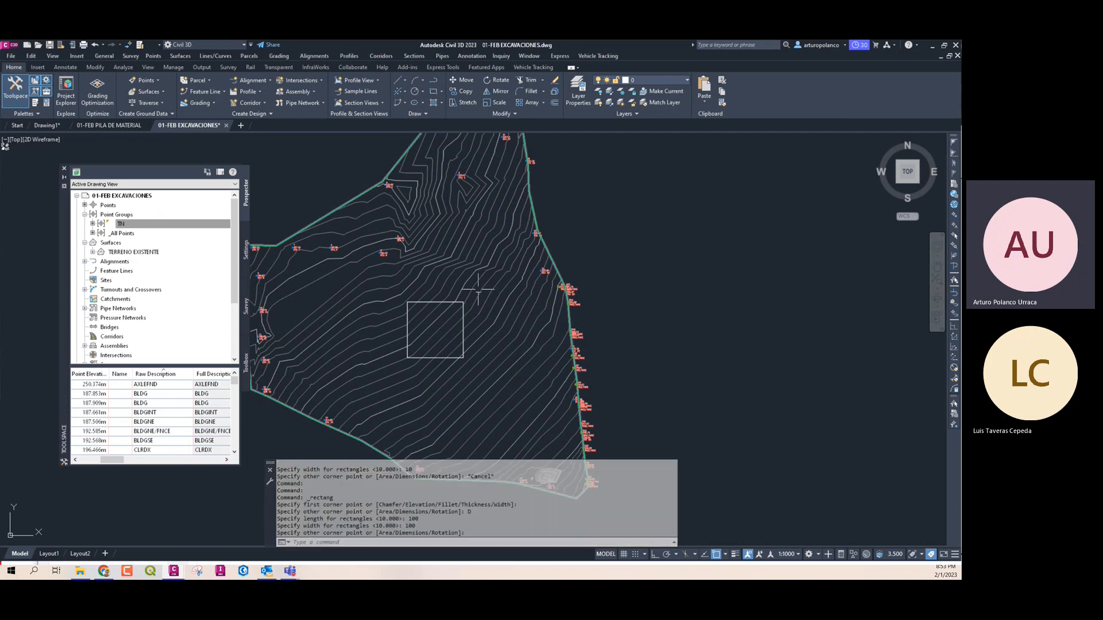
{"action": "key", "text": "Escape"}
{"action": "key", "text": "Escape"}
{"action": "scroll", "coordinate": [437, 299], "scroll_direction": "up", "scroll_amount": 5}
{"action": "scroll", "coordinate": [429, 302], "scroll_direction": "down", "scroll_amount": 5}
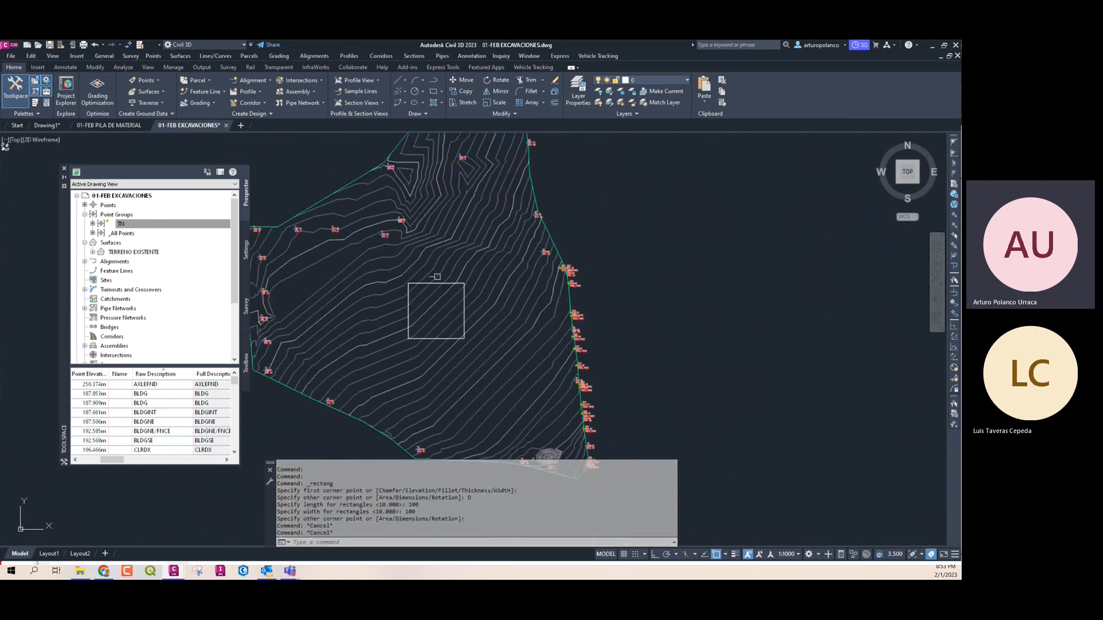
Add a spot elevation label from the TERRENO EXISTENTE surface inside the square excavation outline
{"action": "scroll", "coordinate": [431, 298], "scroll_direction": "up", "scroll_amount": 3}
{"action": "middle_click_drag", "start_coordinate": [430, 299], "coordinate": [431, 309]}
{"action": "scroll", "coordinate": [431, 309], "scroll_direction": "up", "scroll_amount": 3}
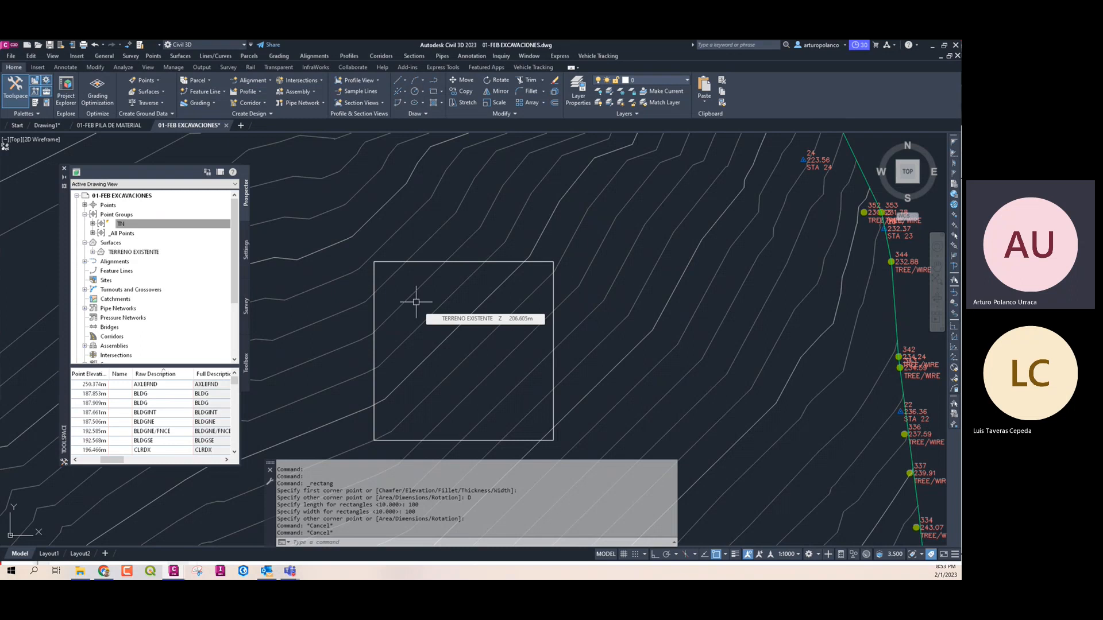
{"action": "mouse_move", "coordinate": [418, 298]}
{"action": "middle_mouse_down"}
{"action": "mouse_move", "coordinate": [452, 327]}
{"action": "mouse_move", "coordinate": [443, 326]}
{"action": "middle_mouse_up"}
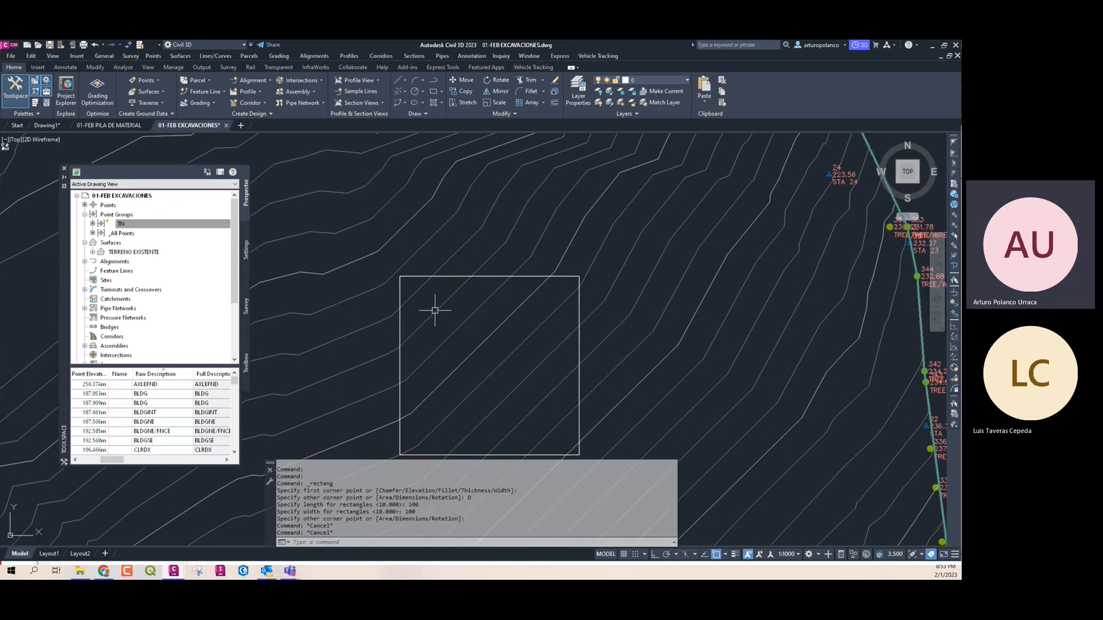
{"action": "left_click", "coordinate": [433, 311]}
{"action": "left_click", "coordinate": [14, 101]}
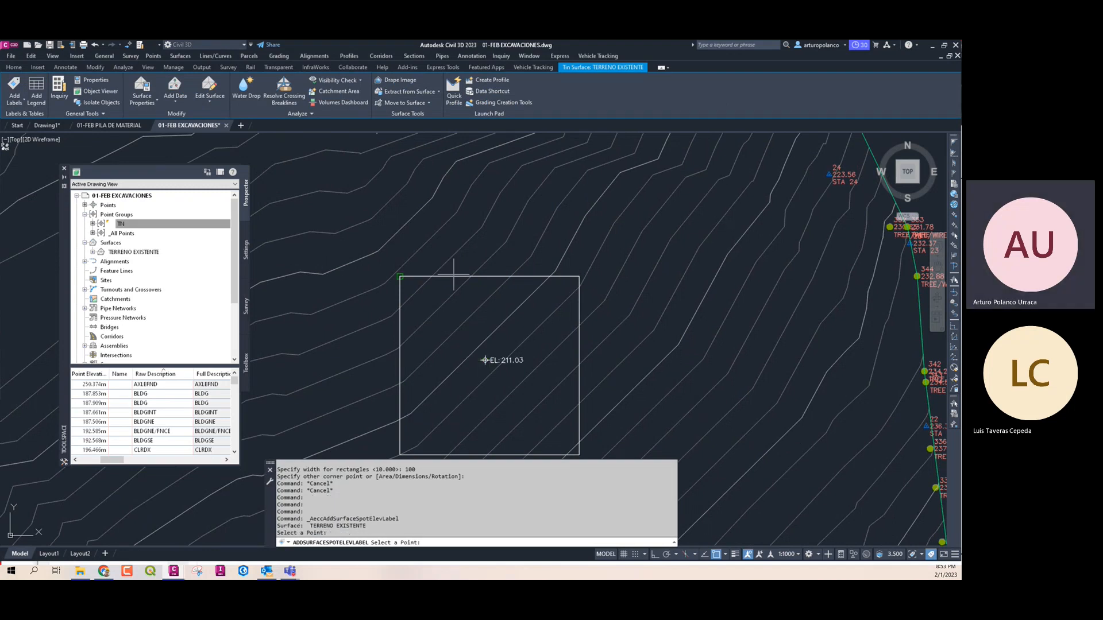
{"action": "key", "text": "Escape"}
{"action": "scroll", "coordinate": [519, 362], "scroll_direction": "up", "scroll_amount": 3}
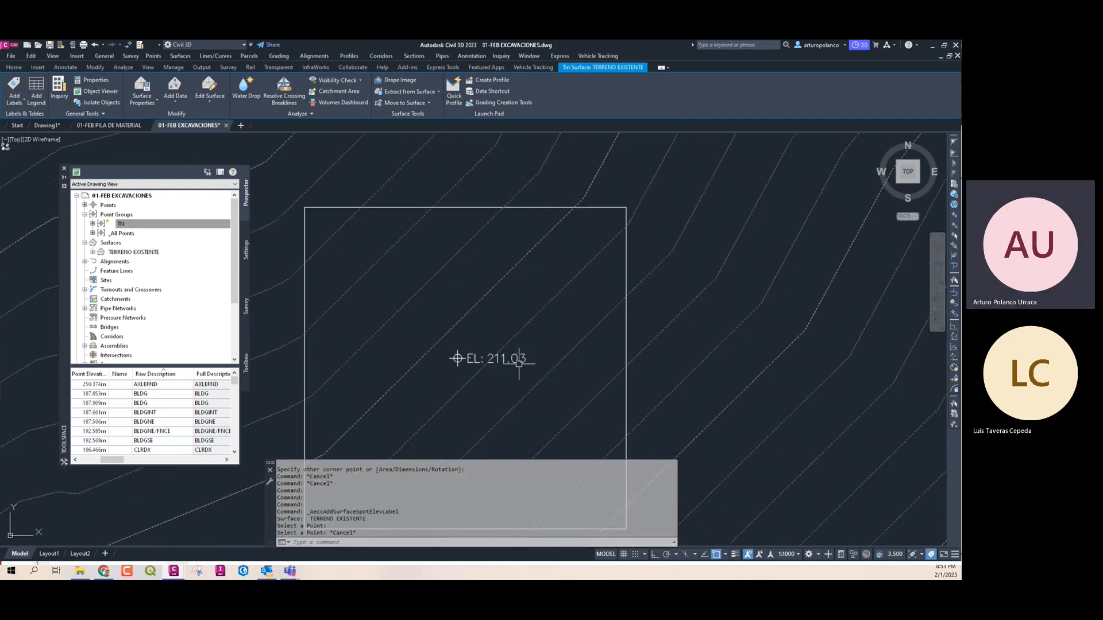
Move the spot elevation label to just inside the square outline's upper-left corner
{"action": "key", "text": "Escape"}
{"action": "left_click", "coordinate": [458, 358]}
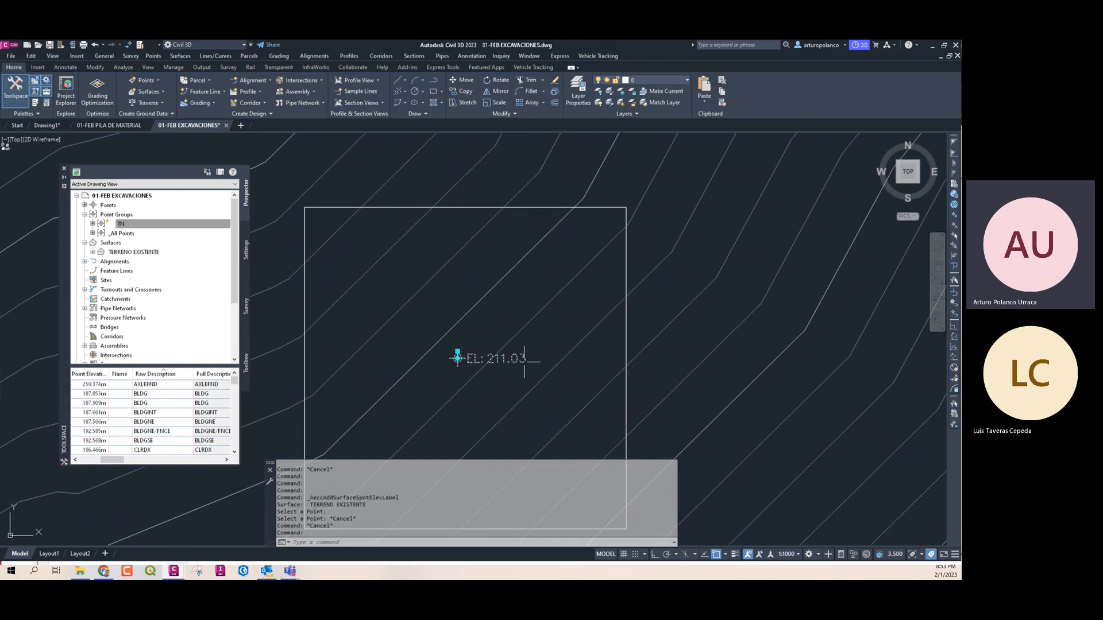
{"action": "left_click", "coordinate": [458, 358]}
{"action": "scroll", "coordinate": [354, 230], "scroll_direction": "up", "scroll_amount": 3}
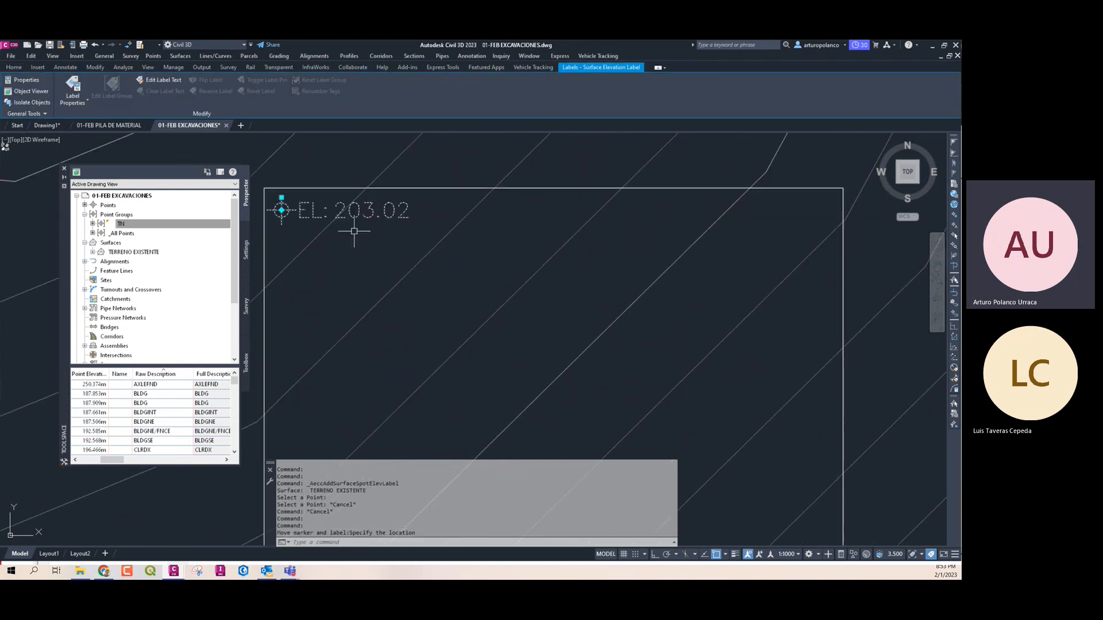
{"action": "scroll", "coordinate": [367, 227], "scroll_direction": "down", "scroll_amount": 3}
{"action": "key", "text": "Escape"}
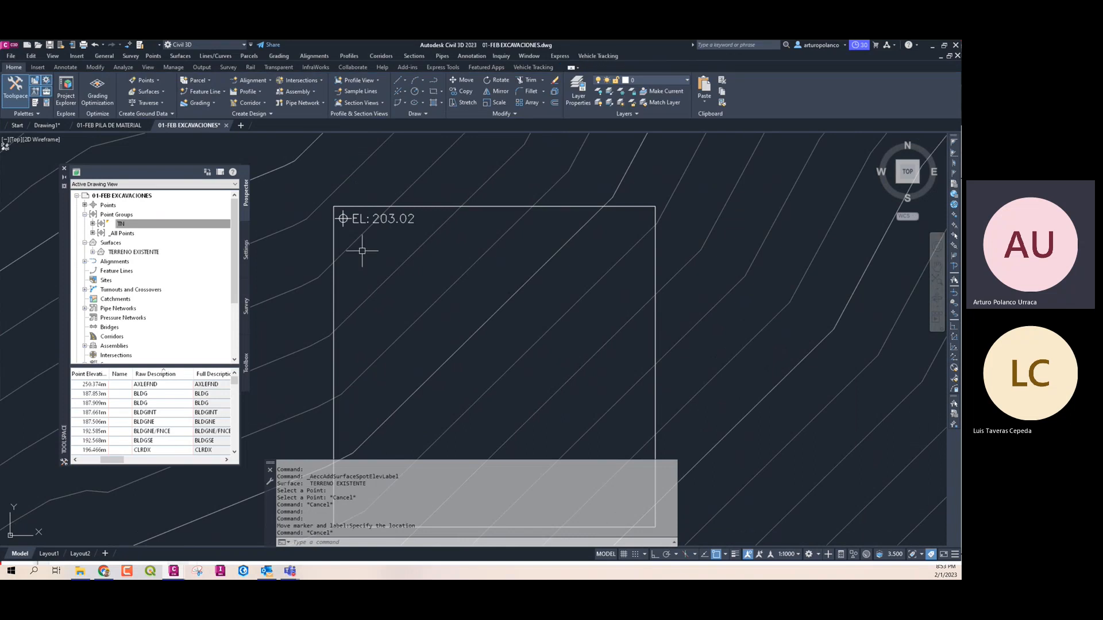
Set the square excavation outline's elevation to 200
{"action": "left_click", "coordinate": [333, 283]}
{"action": "scroll", "coordinate": [333, 285], "scroll_direction": "down", "scroll_amount": 2}
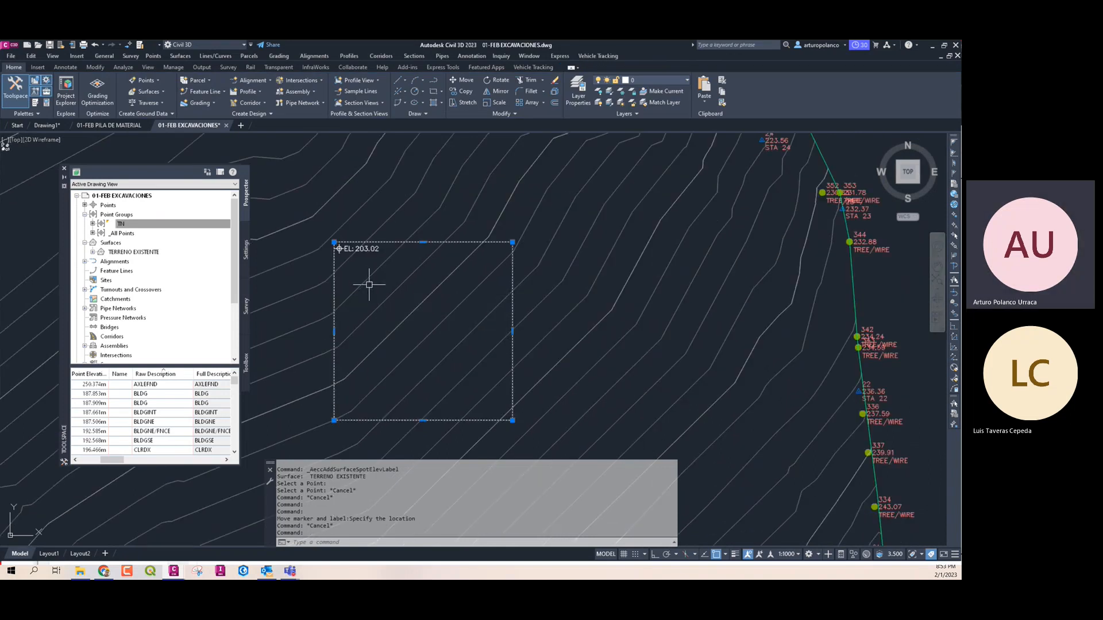
{"action": "right_click", "coordinate": [372, 291]}
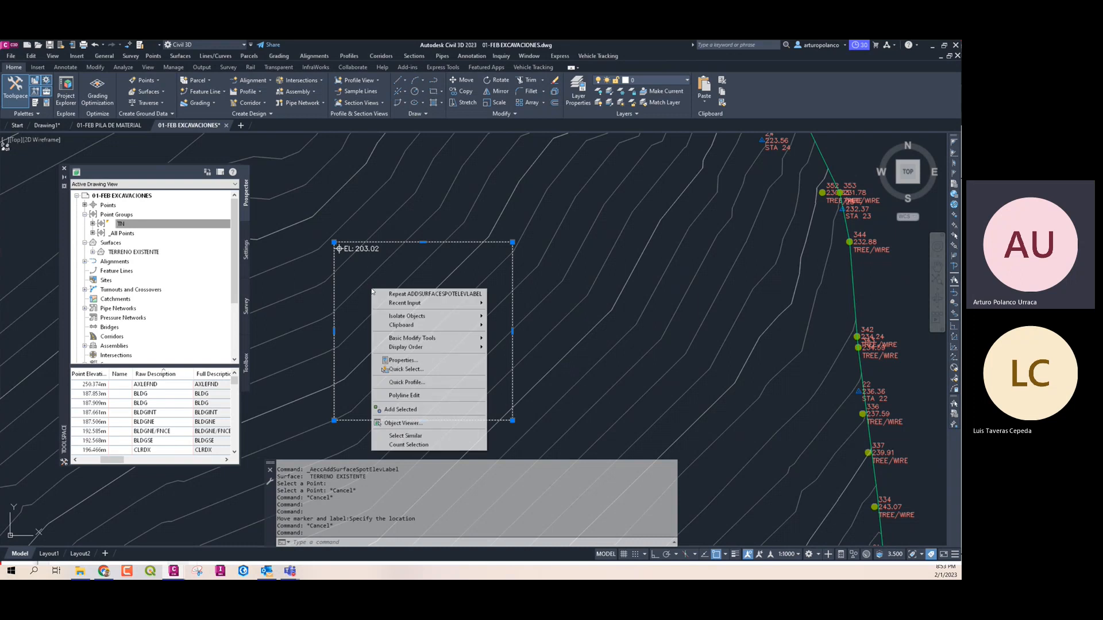
{"action": "left_click", "coordinate": [421, 361]}
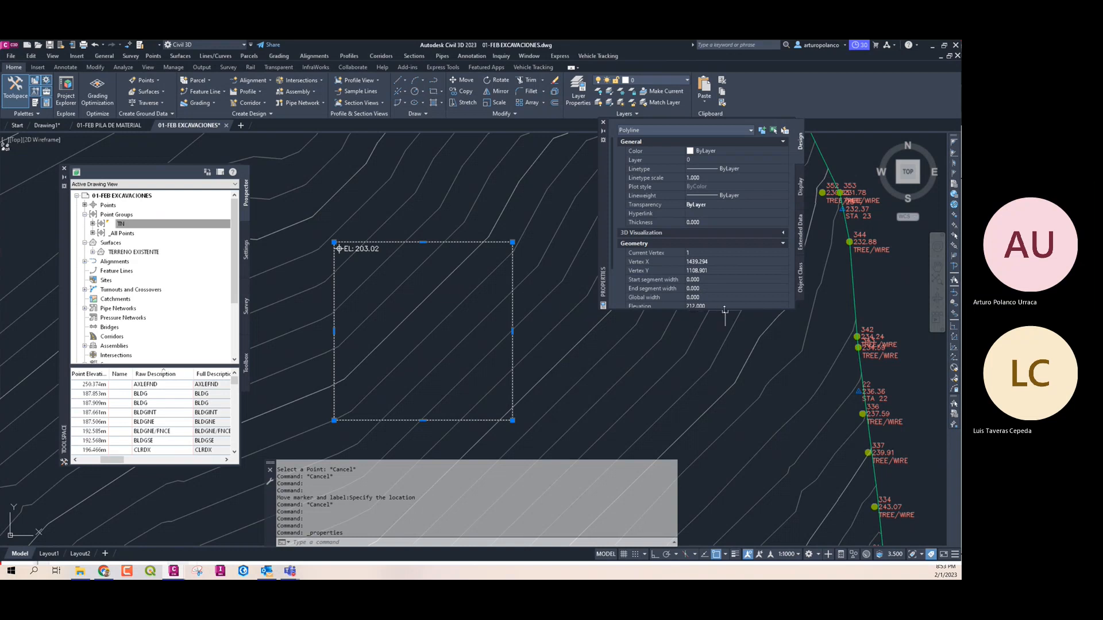
{"action": "left_click", "coordinate": [725, 306]}
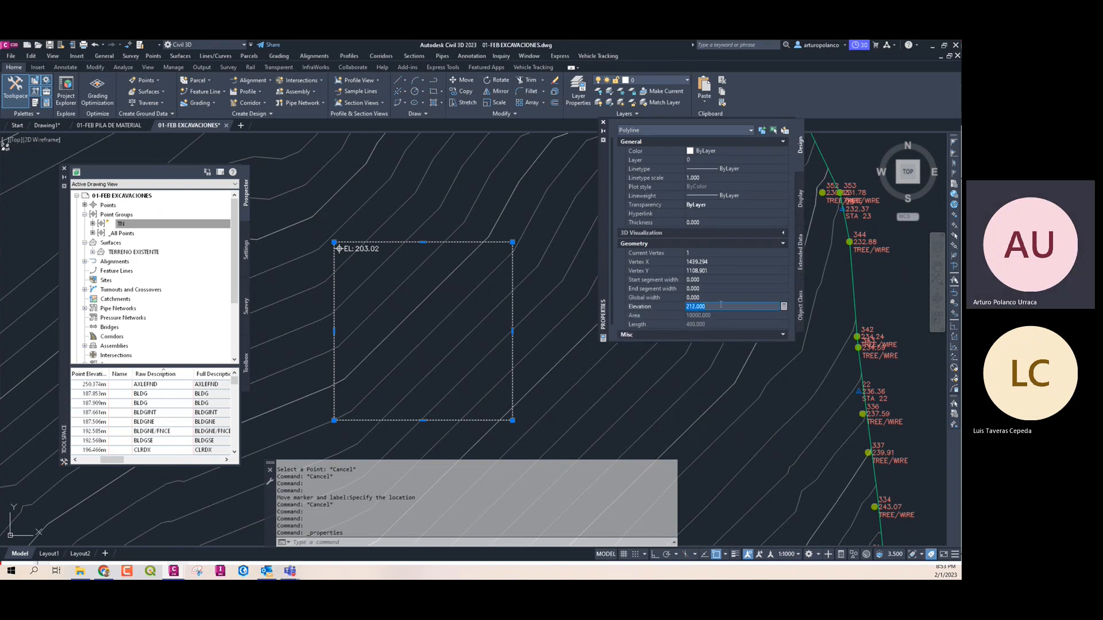
{"action": "type", "text": "200"}
{"action": "key", "text": "Return"}
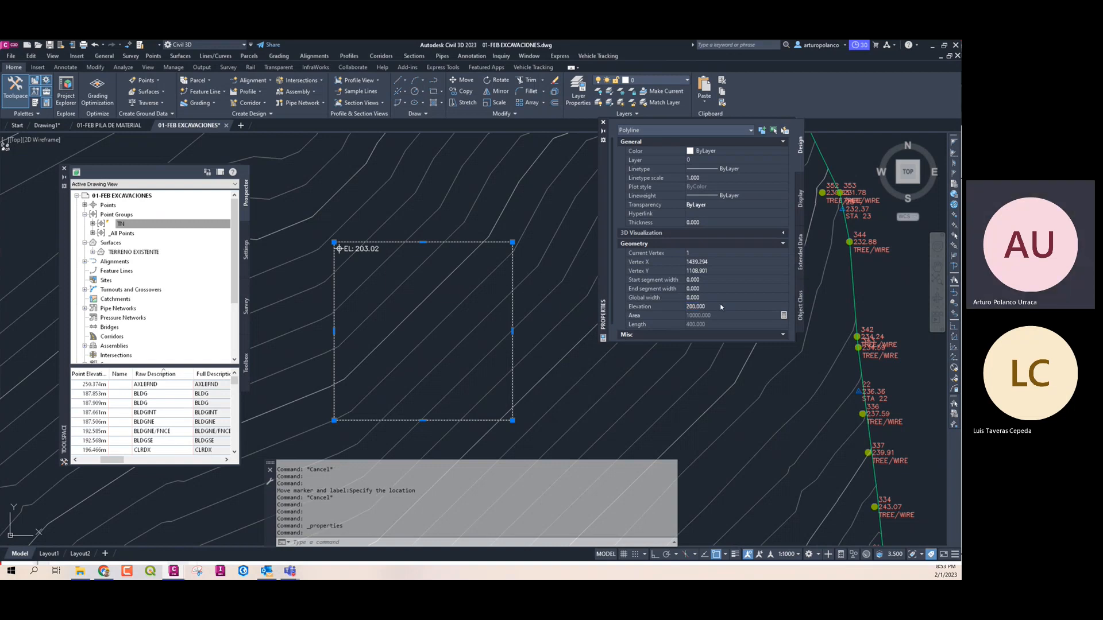
{"action": "left_click", "coordinate": [603, 123]}
{"action": "key", "text": "Escape"}
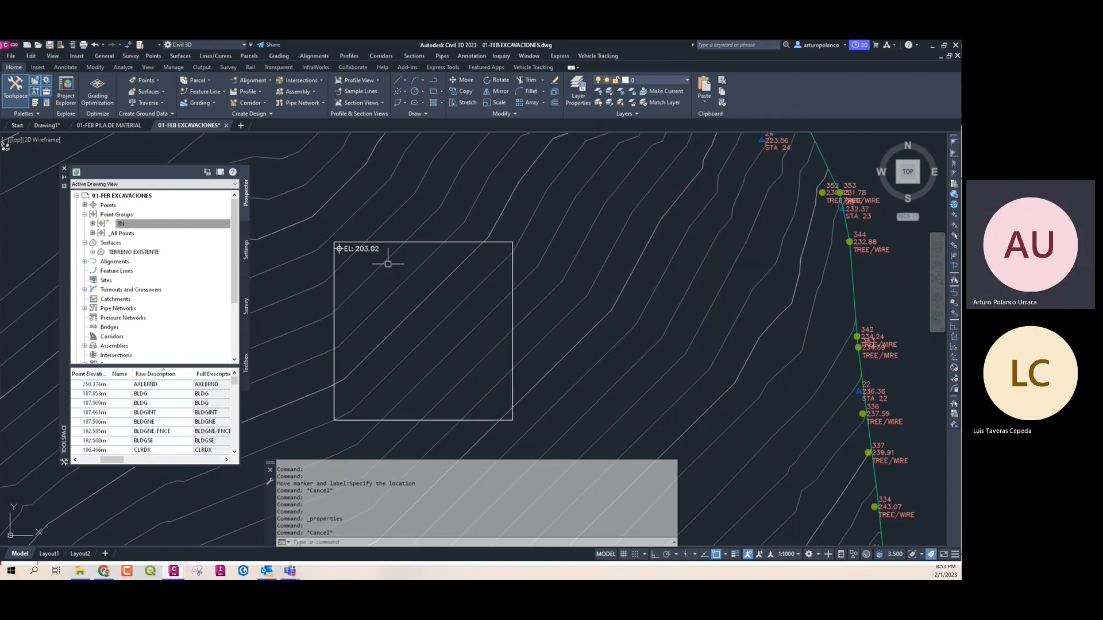
Split the model space into two side-by-side vertical viewports
{"action": "scroll", "coordinate": [386, 261], "scroll_direction": "down", "scroll_amount": 3}
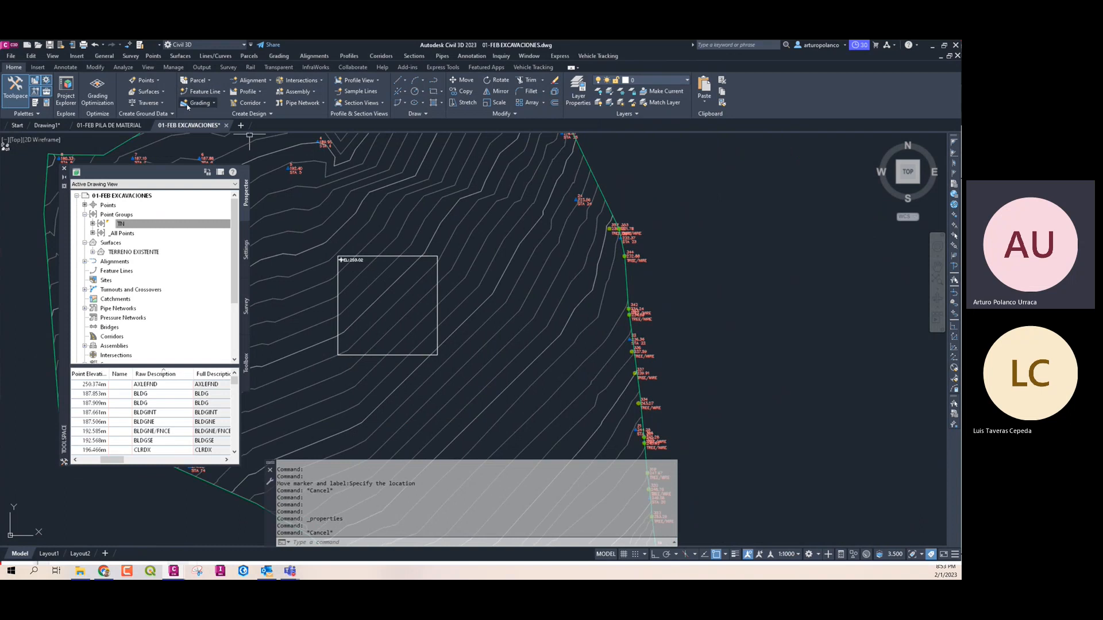
{"action": "left_click", "coordinate": [146, 69]}
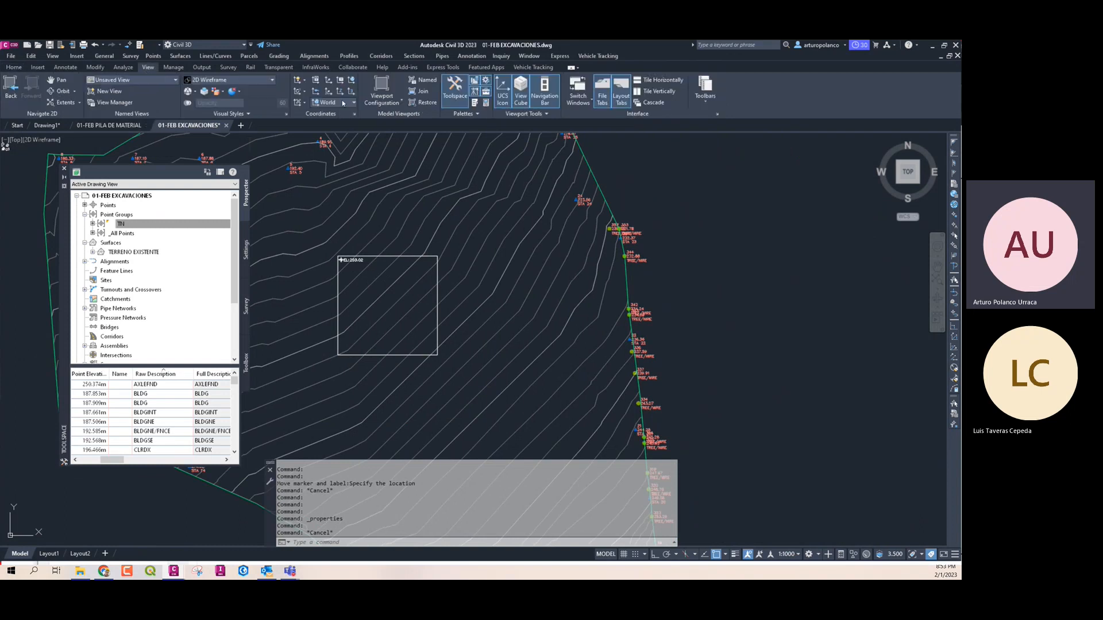
{"action": "left_click", "coordinate": [382, 101]}
{"action": "left_click", "coordinate": [396, 138]}
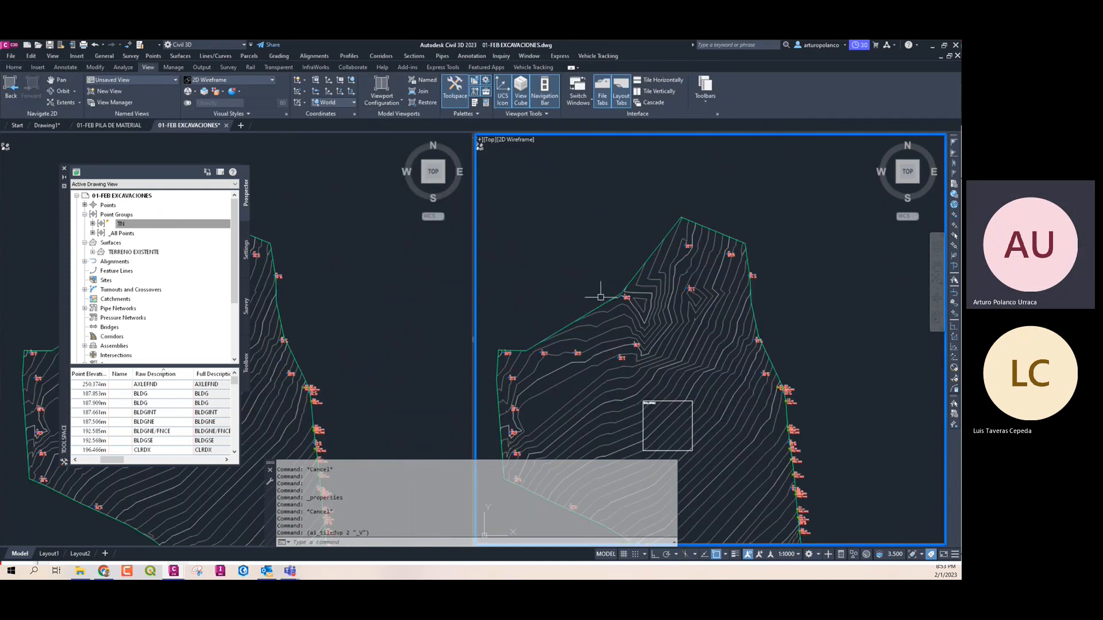
Set one viewport to SW Isometric with the Conceptual visual style and turn its model to a side-on view of the surface
{"action": "left_click", "coordinate": [490, 140]}
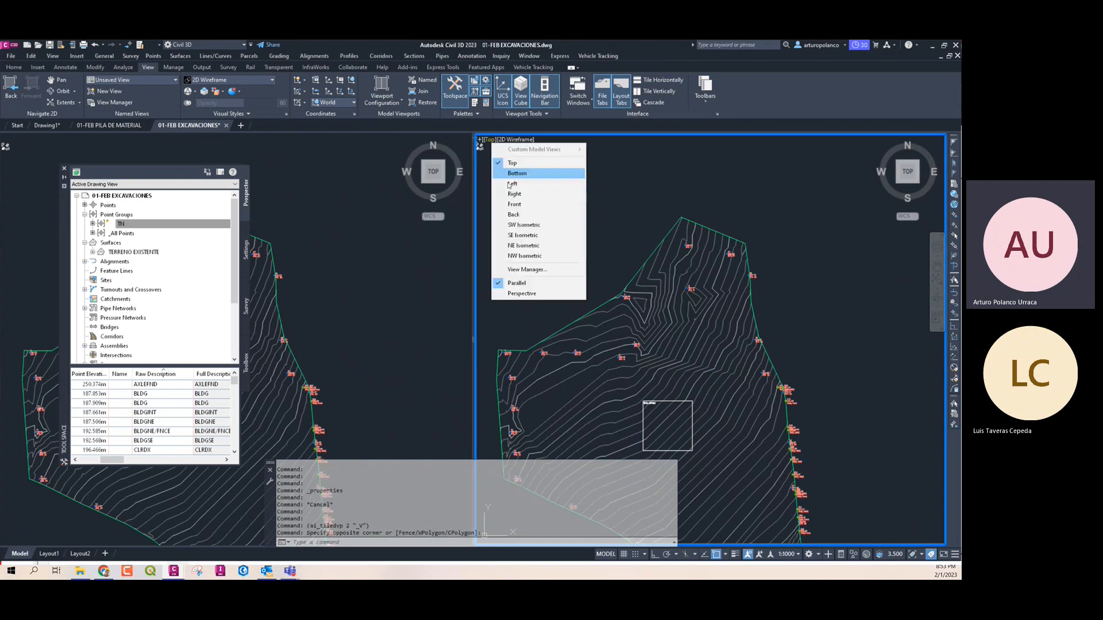
{"action": "left_click", "coordinate": [539, 225]}
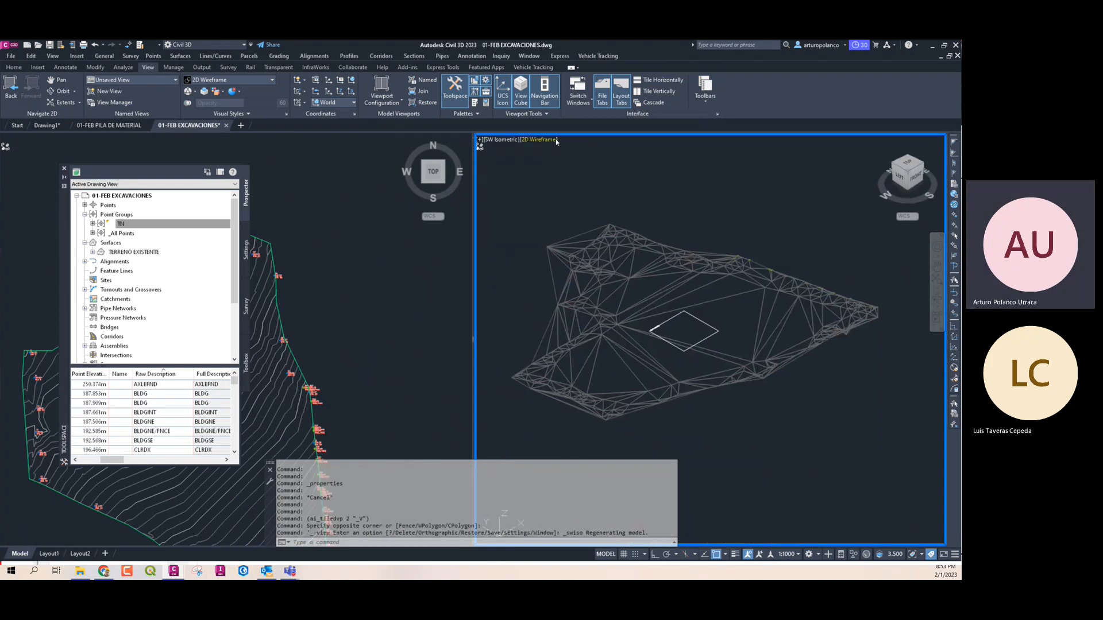
{"action": "left_click", "coordinate": [545, 140]}
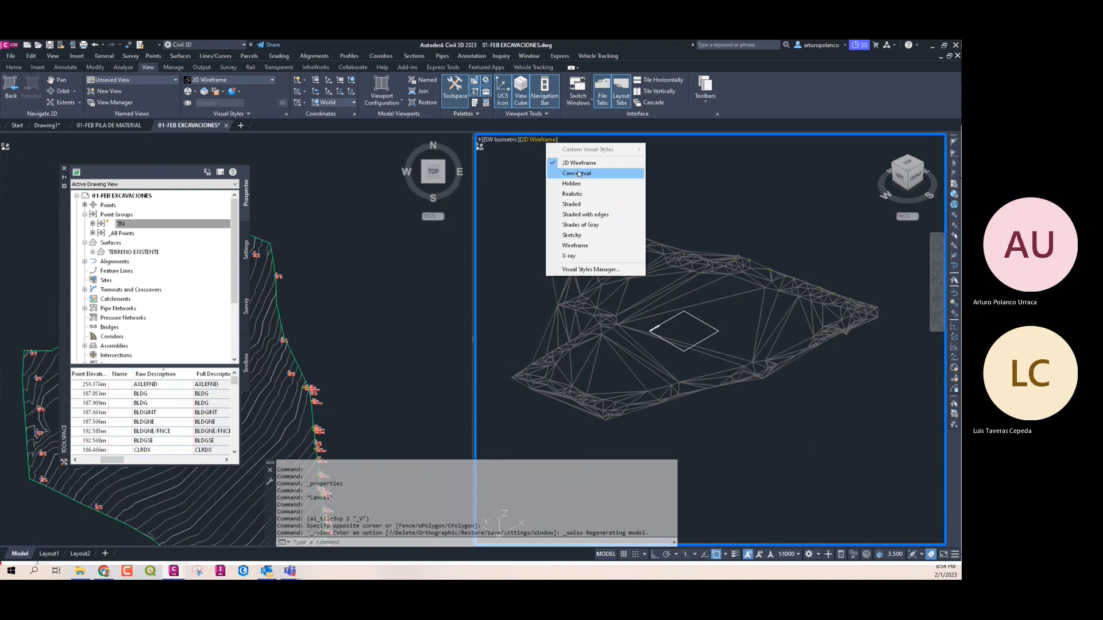
{"action": "left_click", "coordinate": [577, 174]}
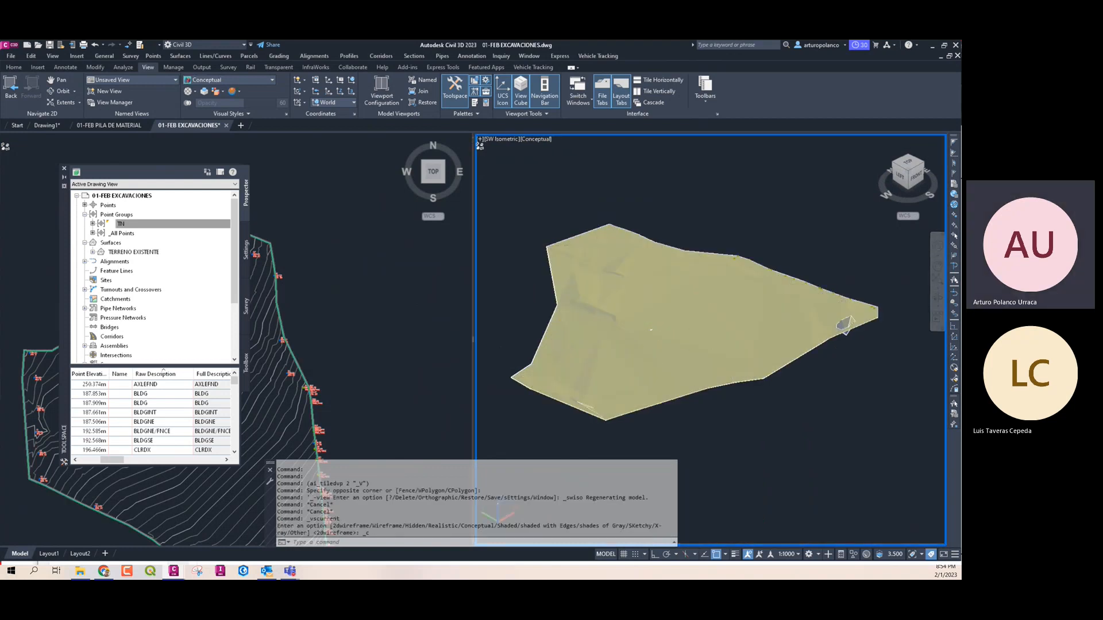
{"action": "mouse_move", "coordinate": [689, 342]}
{"action": "middle_mouse_down", "text": "shift"}
{"action": "mouse_move", "coordinate": [633, 265]}
{"action": "mouse_move", "coordinate": [581, 285]}
{"action": "mouse_move", "coordinate": [714, 262]}
{"action": "mouse_move", "coordinate": [602, 209]}
{"action": "mouse_move", "coordinate": [681, 277]}
{"action": "middle_mouse_up", "text": "shift"}
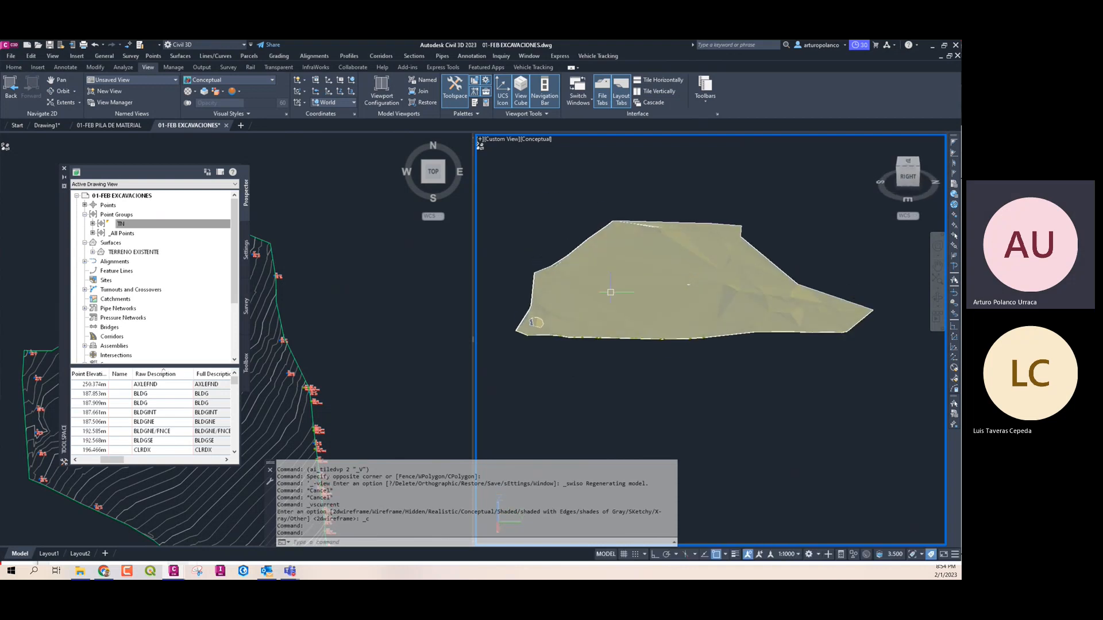
{"action": "scroll", "coordinate": [684, 280], "scroll_direction": "up", "scroll_amount": 5}
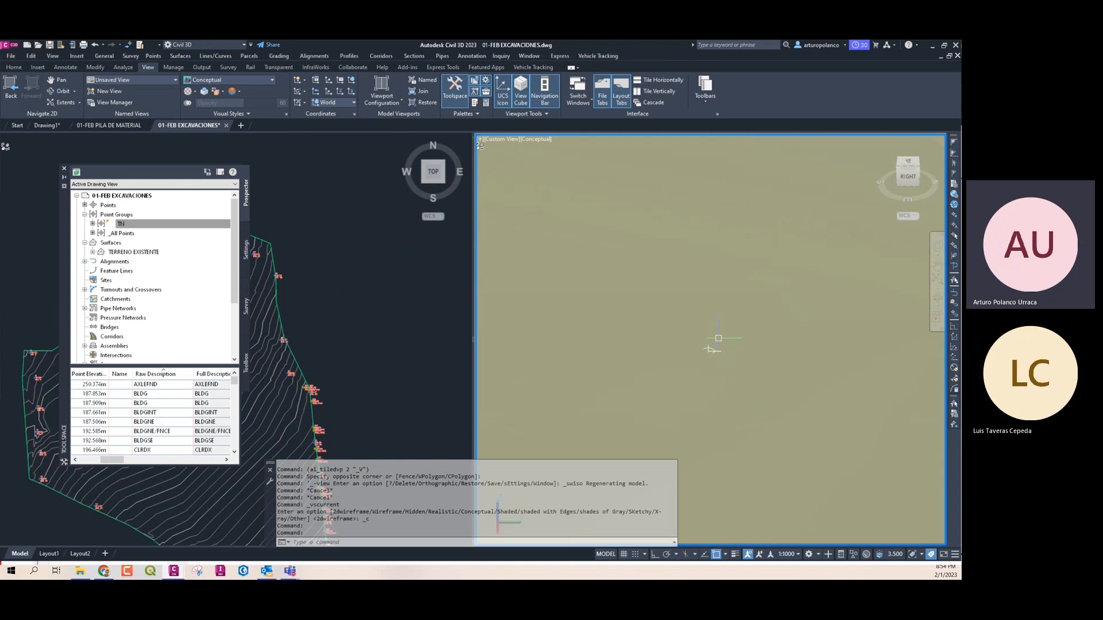
{"action": "scroll", "coordinate": [726, 351], "scroll_direction": "down", "scroll_amount": 5}
{"action": "middle_click_drag", "start_coordinate": [730, 354], "coordinate": [707, 305], "text": "shift"}
{"action": "key", "text": "Escape"}
Activate the plan viewport, frame the square outline in it and make this viewport wider than the 3D one
{"action": "left_click", "coordinate": [270, 381]}
{"action": "scroll", "coordinate": [320, 352], "scroll_direction": "up", "scroll_amount": 5}
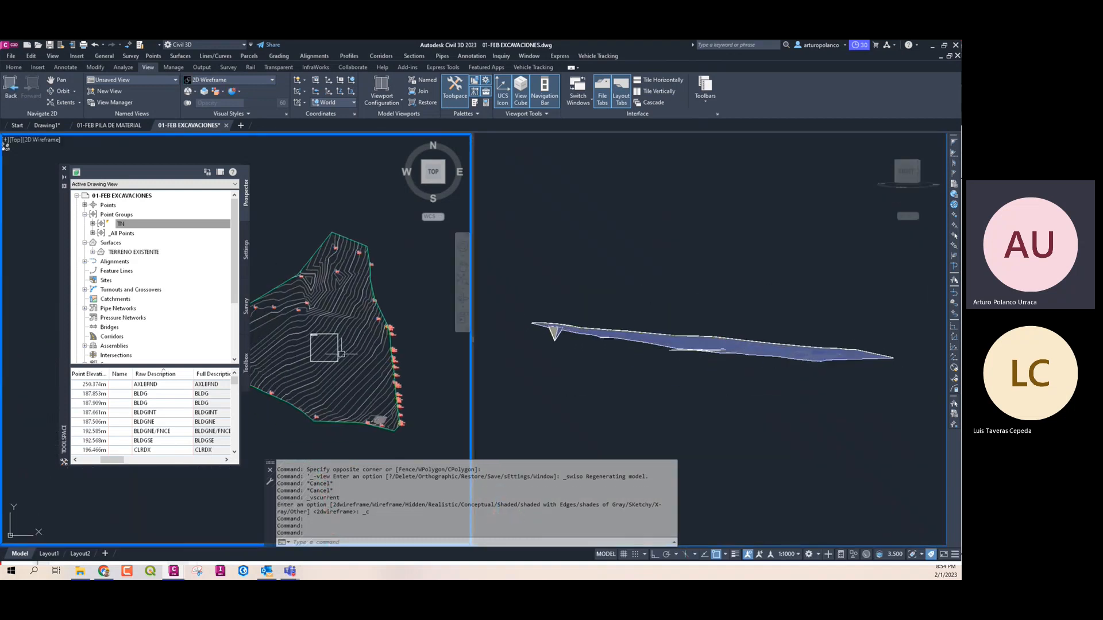
{"action": "middle_click_drag", "start_coordinate": [321, 346], "coordinate": [326, 310]}
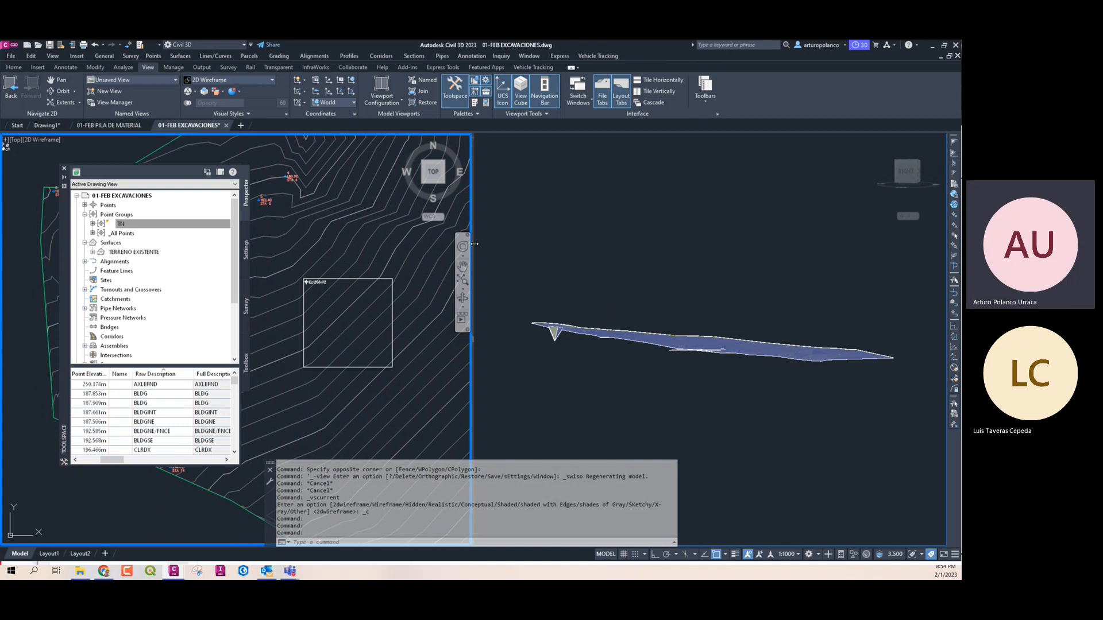
{"action": "left_click_drag", "start_coordinate": [474, 244], "coordinate": [596, 243]}
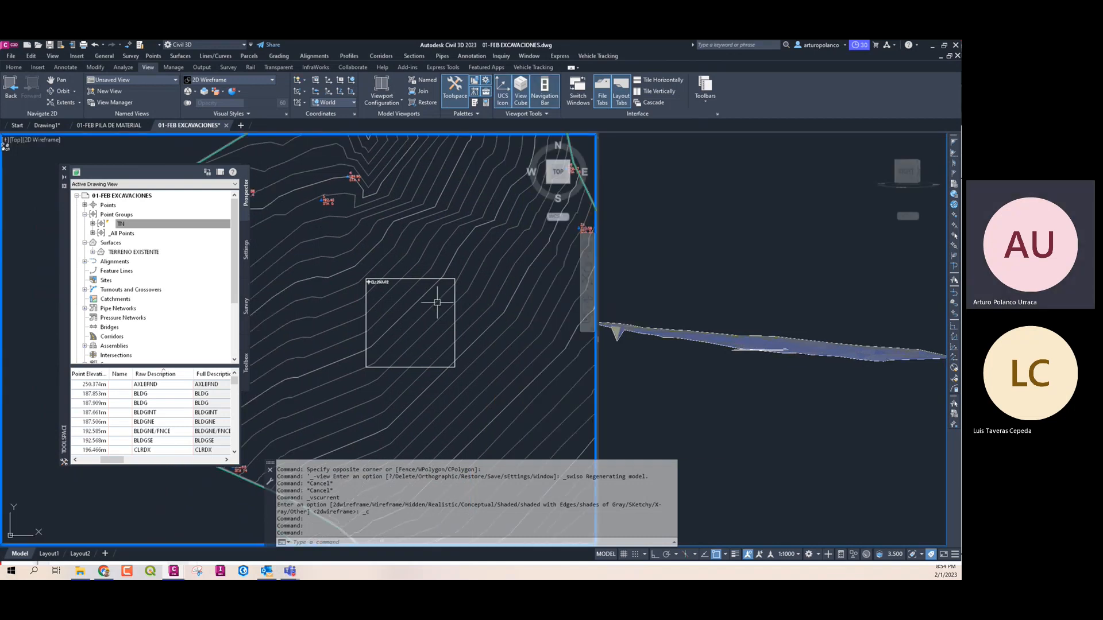
{"action": "middle_click_drag", "start_coordinate": [418, 331], "coordinate": [413, 322]}
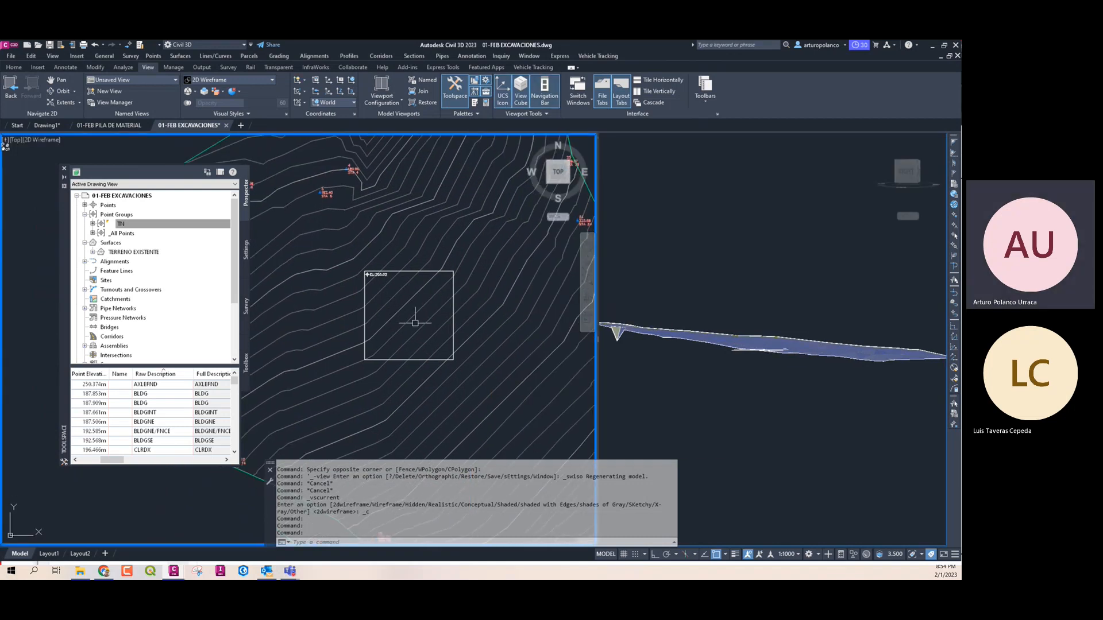
Switch to Paint and sketch a black ground profile sloping up, with a rectangular pit cut into its middle
{"action": "left_click", "coordinate": [12, 571]}
{"action": "left_click", "coordinate": [13, 572]}
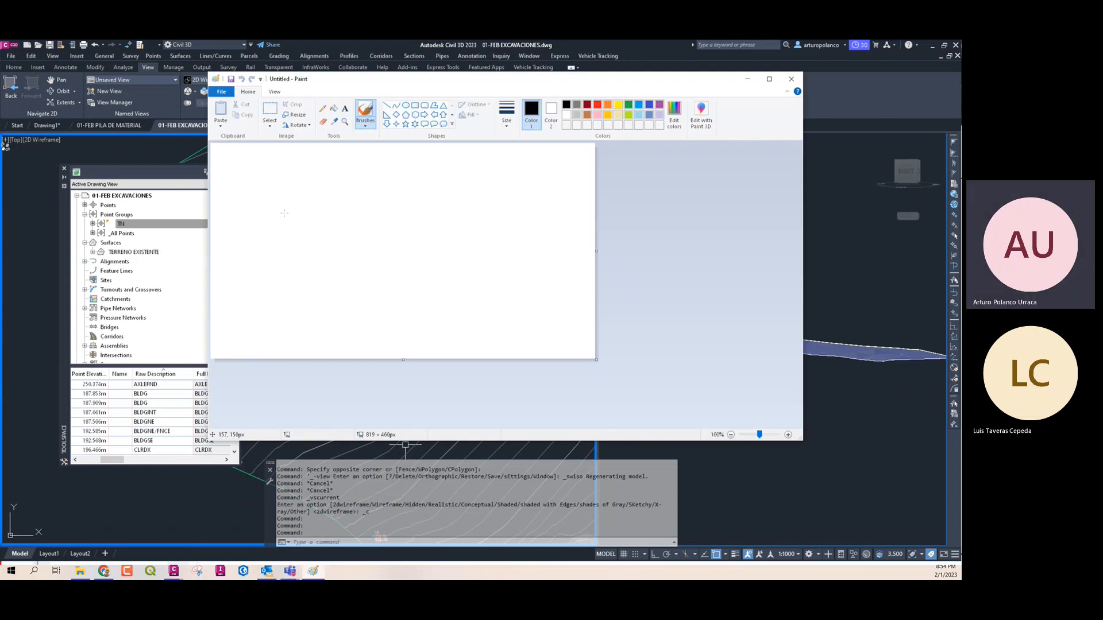
{"action": "mouse_move", "coordinate": [256, 216]}
{"action": "left_mouse_down"}
{"action": "mouse_move", "coordinate": [333, 201]}
{"action": "mouse_move", "coordinate": [335, 240]}
{"action": "mouse_move", "coordinate": [424, 243]}
{"action": "mouse_move", "coordinate": [426, 199]}
{"action": "mouse_move", "coordinate": [561, 175]}
{"action": "left_mouse_up"}
Close the pit's open top with a red ground line and fill the excavated area with slanted red hatch strokes
{"action": "left_click", "coordinate": [598, 105]}
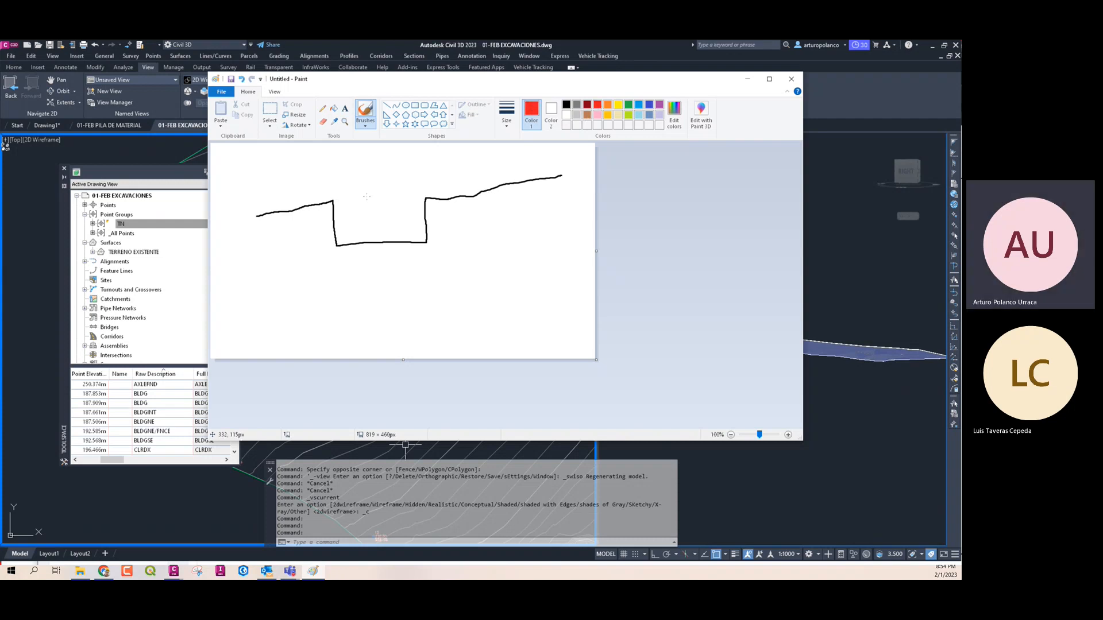
{"action": "left_click_drag", "start_coordinate": [336, 198], "coordinate": [414, 193]}
{"action": "mouse_move", "coordinate": [341, 201]}
{"action": "left_mouse_down"}
{"action": "mouse_move", "coordinate": [331, 222]}
{"action": "mouse_move", "coordinate": [348, 239]}
{"action": "left_mouse_up"}
{"action": "mouse_move", "coordinate": [377, 197]}
{"action": "left_mouse_down"}
{"action": "mouse_move", "coordinate": [364, 239]}
{"action": "mouse_move", "coordinate": [391, 237]}
{"action": "left_mouse_up"}
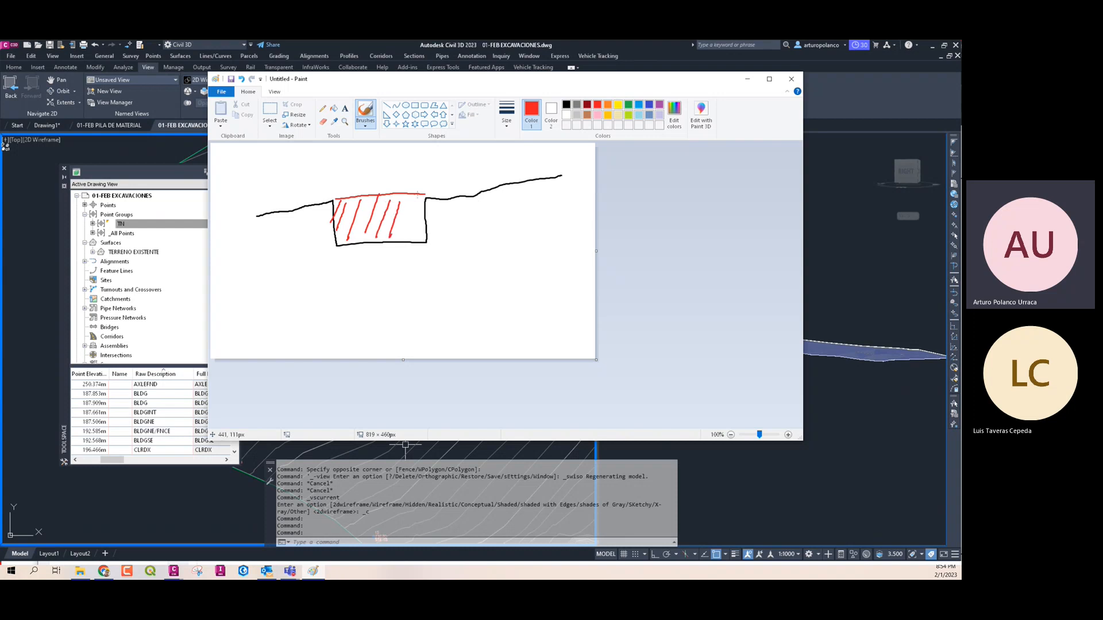
{"action": "left_click_drag", "start_coordinate": [417, 199], "coordinate": [411, 236]}
Mark the pit's lower corner in green and upper corner with a blue cross, write 0.001 in blue below the sketch, and return to the drawing
{"action": "left_click", "coordinate": [626, 106]}
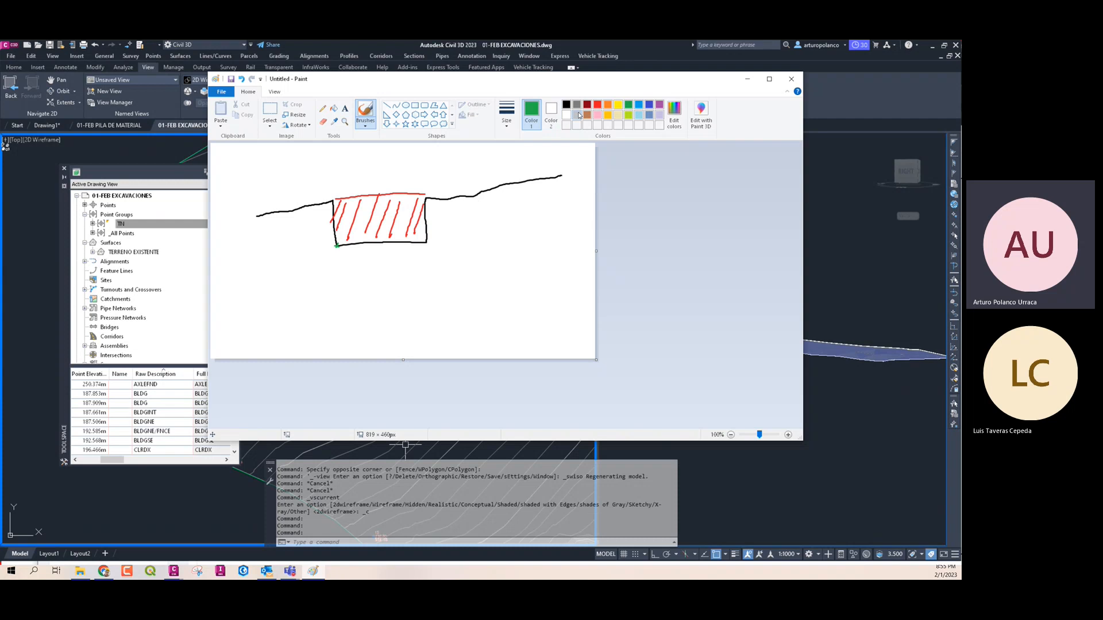
{"action": "left_click", "coordinate": [649, 106]}
{"action": "left_click_drag", "start_coordinate": [336, 285], "coordinate": [364, 284]}
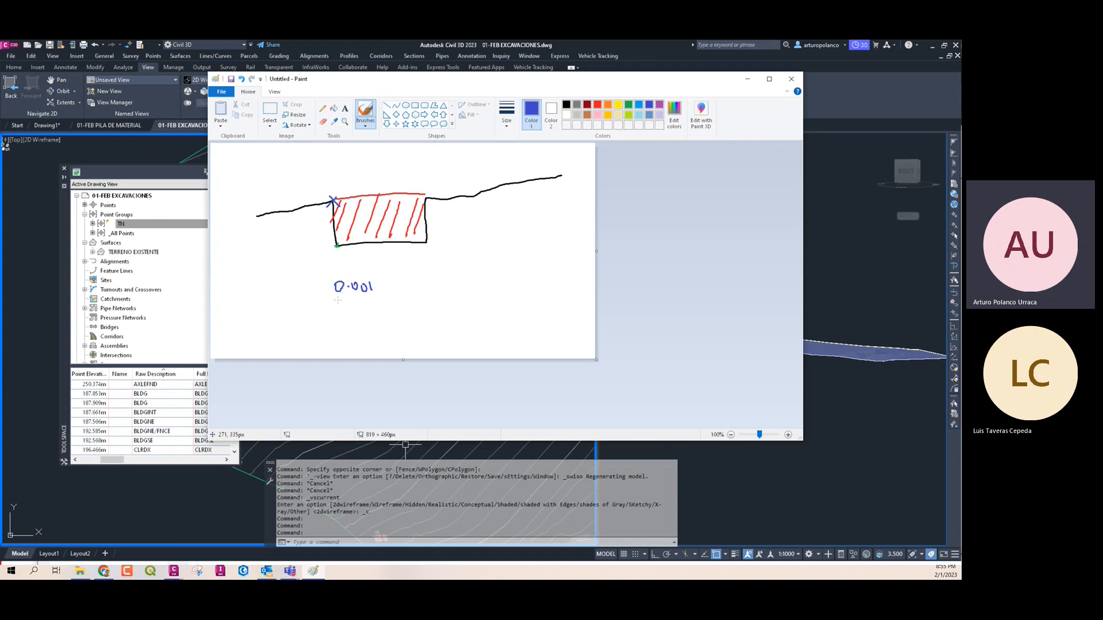
{"action": "mouse_move", "coordinate": [338, 299]}
{"action": "left_mouse_down"}
{"action": "mouse_move", "coordinate": [369, 307]}
{"action": "mouse_move", "coordinate": [379, 290]}
{"action": "left_mouse_up"}
{"action": "left_click", "coordinate": [746, 80]}
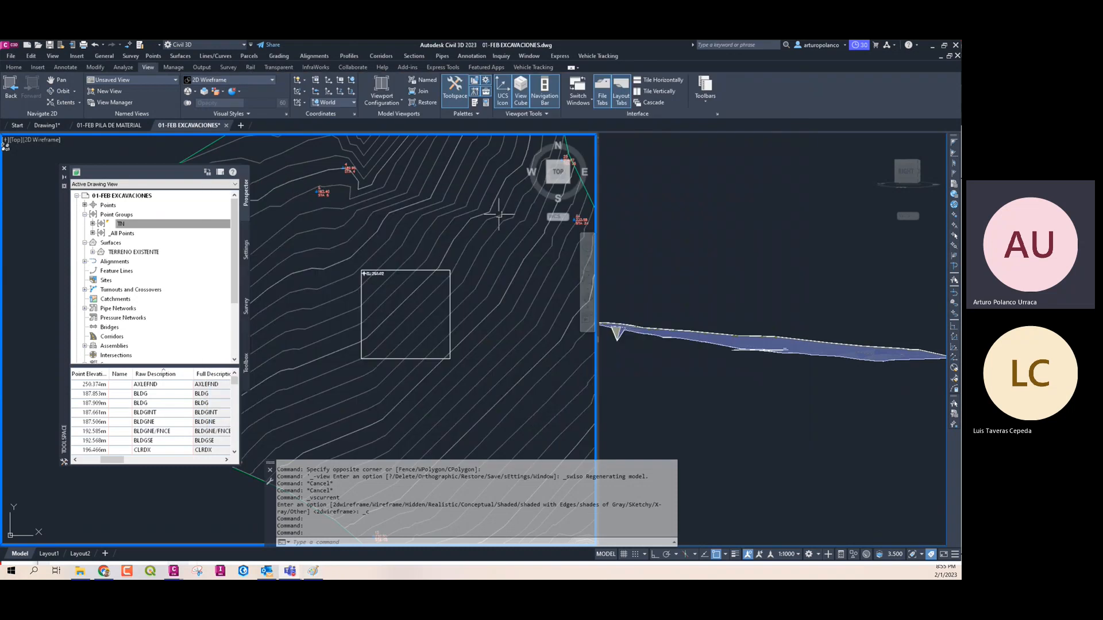
Offset the square excavation outline outward by 0.01
{"action": "scroll", "coordinate": [362, 296], "scroll_direction": "up", "scroll_amount": 3}
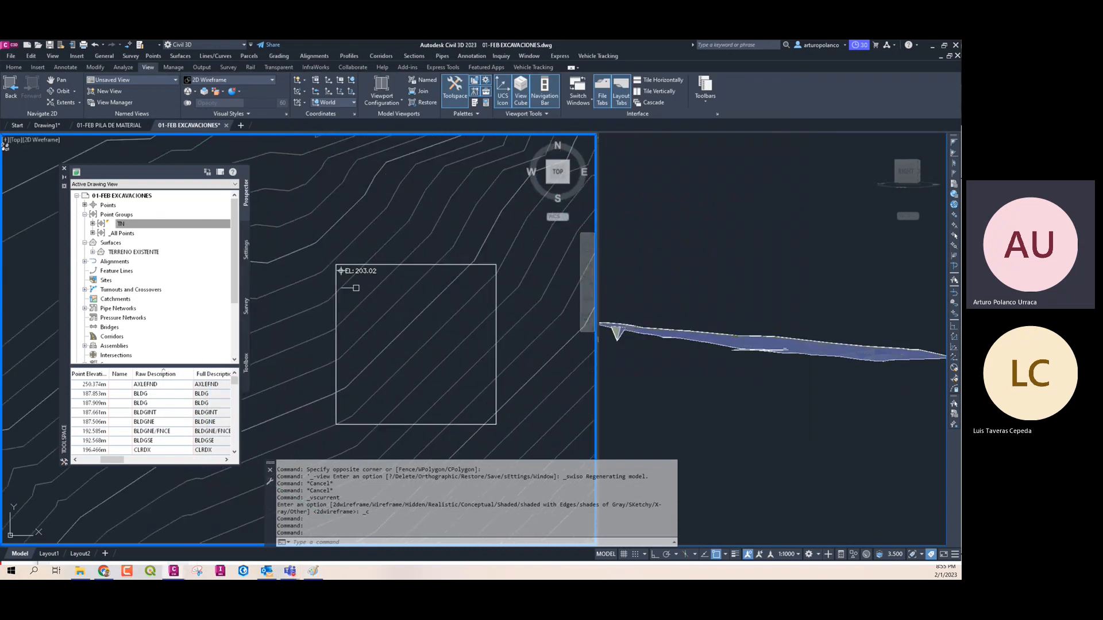
{"action": "scroll", "coordinate": [345, 288], "scroll_direction": "up", "scroll_amount": 6}
{"action": "left_click", "coordinate": [27, 71]}
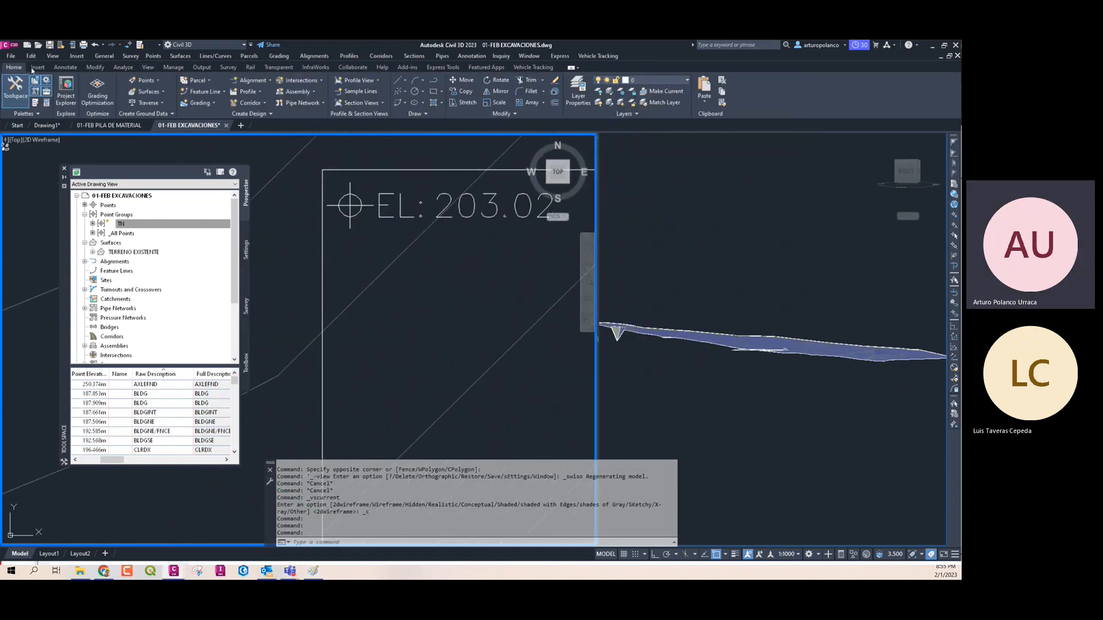
{"action": "left_click", "coordinate": [555, 103]}
{"action": "type", "text": "0.01"}
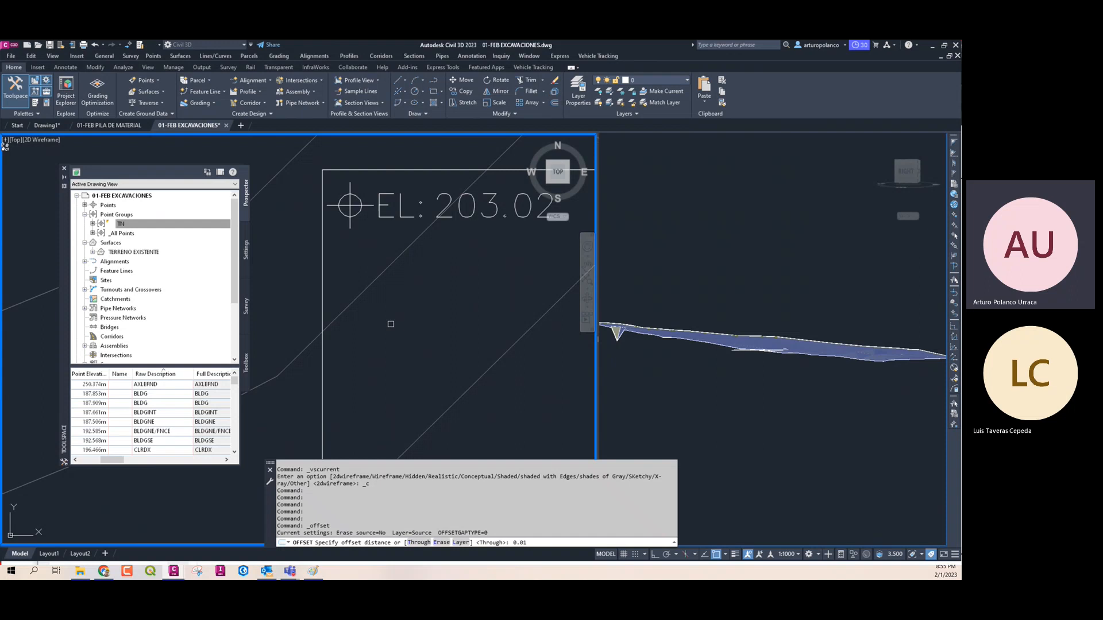
{"action": "key", "text": "Return"}
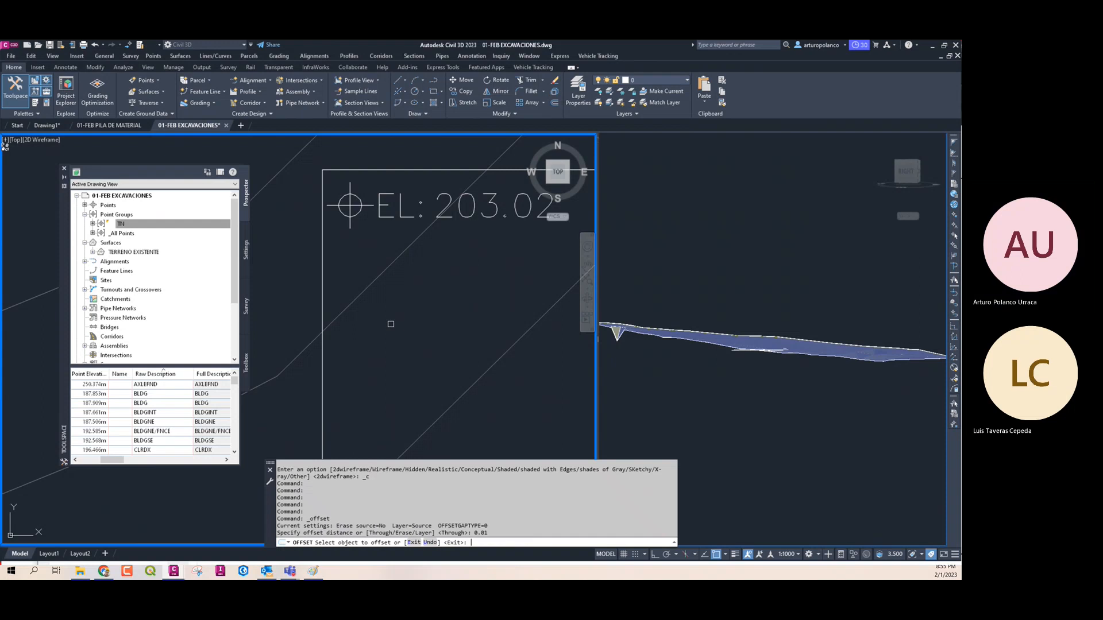
{"action": "left_click", "coordinate": [325, 280]}
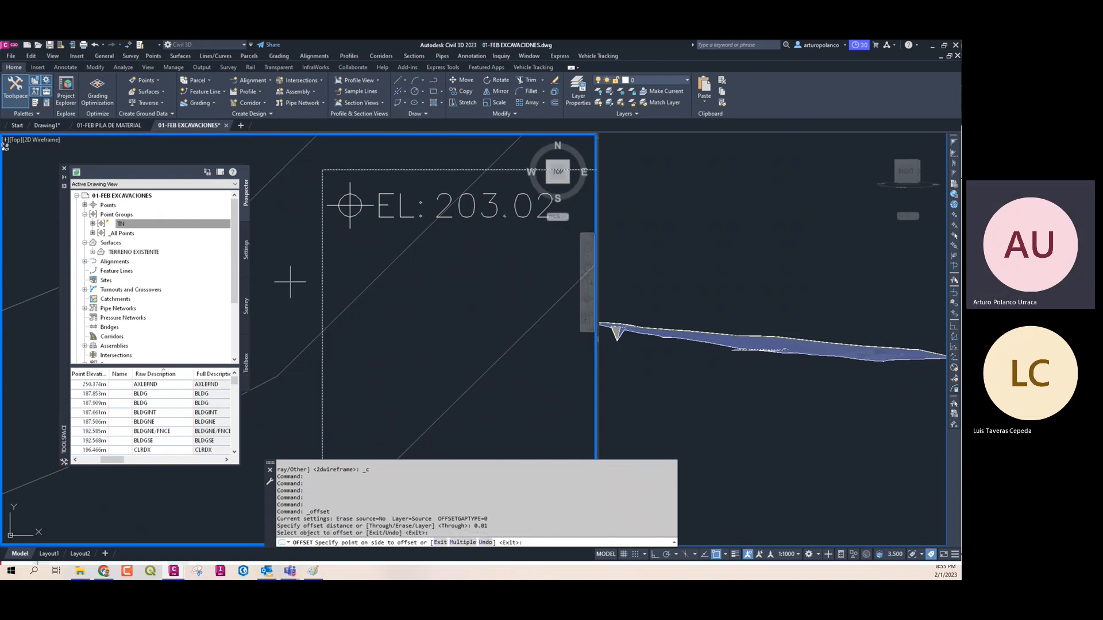
{"action": "key", "text": "Escape"}
{"action": "key", "text": "Escape"}
{"action": "key", "text": "Escape"}
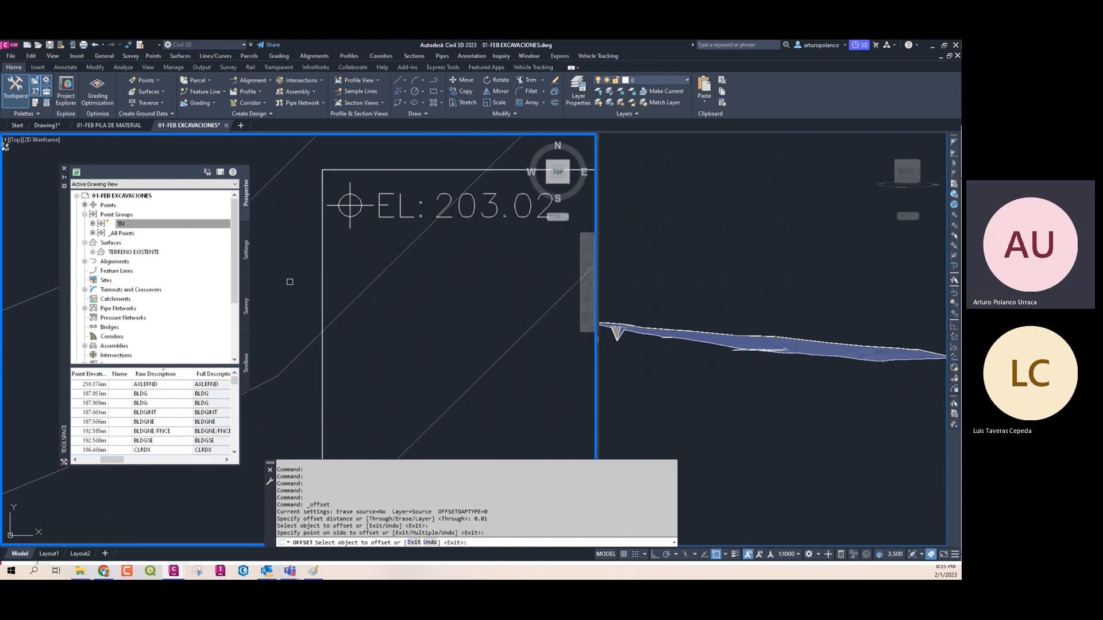
Change the color of the outer offset outline to Red
{"action": "scroll", "coordinate": [303, 234], "scroll_direction": "up", "scroll_amount": 10}
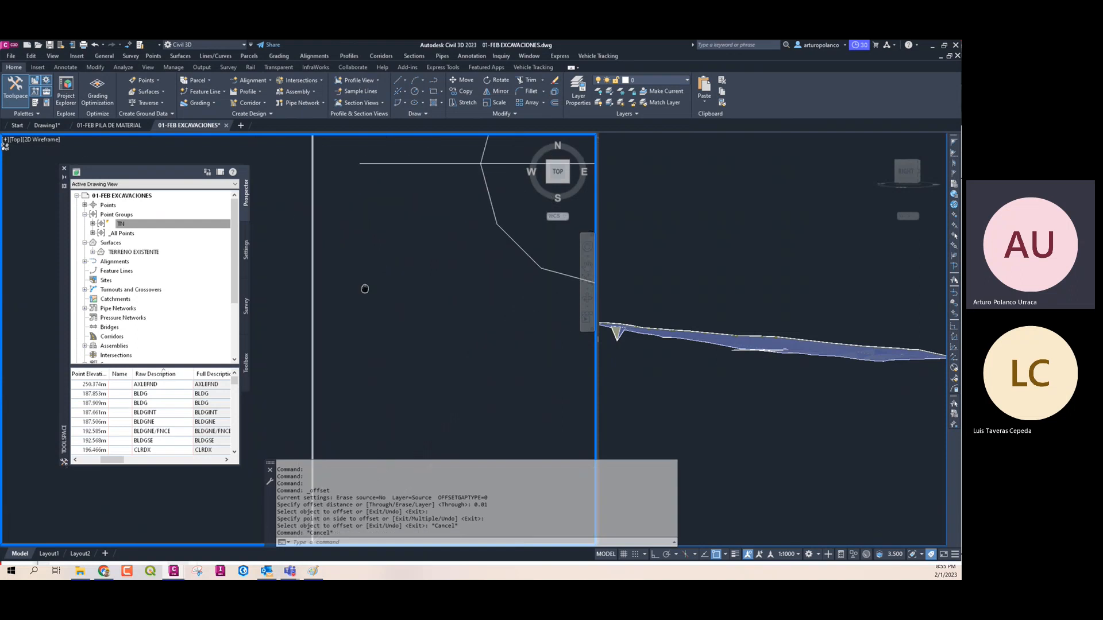
{"action": "scroll", "coordinate": [345, 345], "scroll_direction": "down", "scroll_amount": 5}
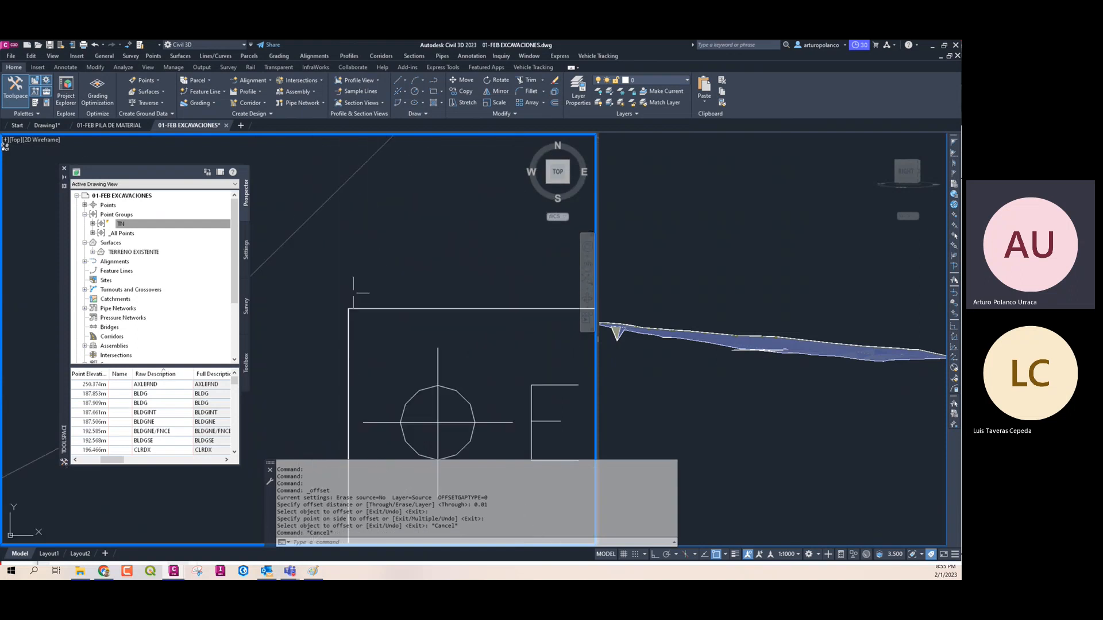
{"action": "scroll", "coordinate": [344, 321], "scroll_direction": "up", "scroll_amount": 6}
{"action": "scroll", "coordinate": [306, 173], "scroll_direction": "down", "scroll_amount": 4}
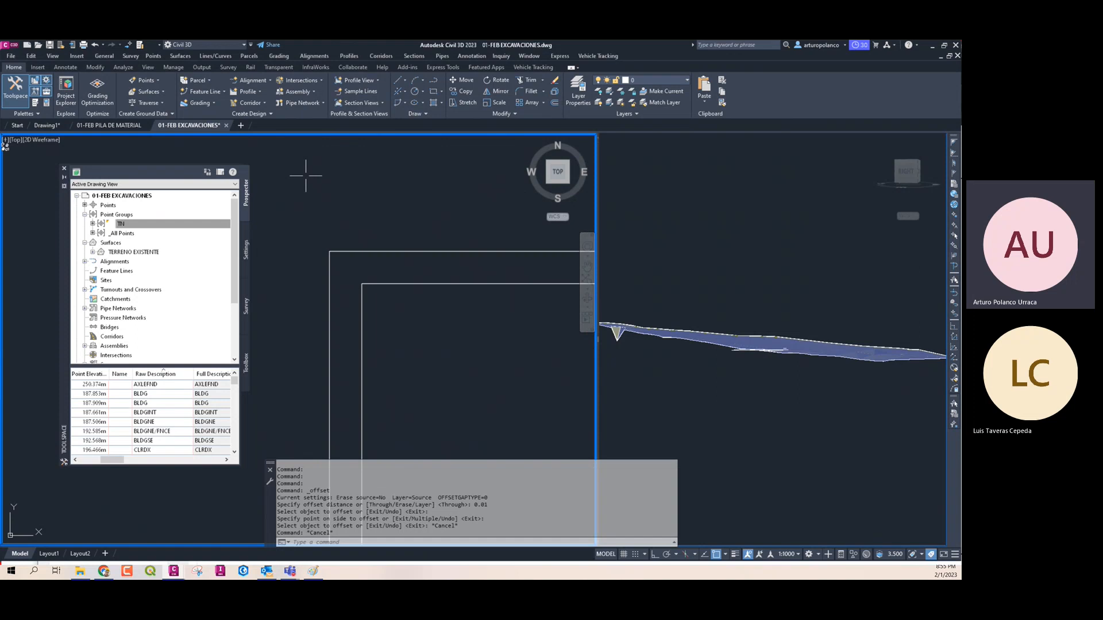
{"action": "left_click", "coordinate": [330, 252]}
{"action": "right_click", "coordinate": [336, 232]}
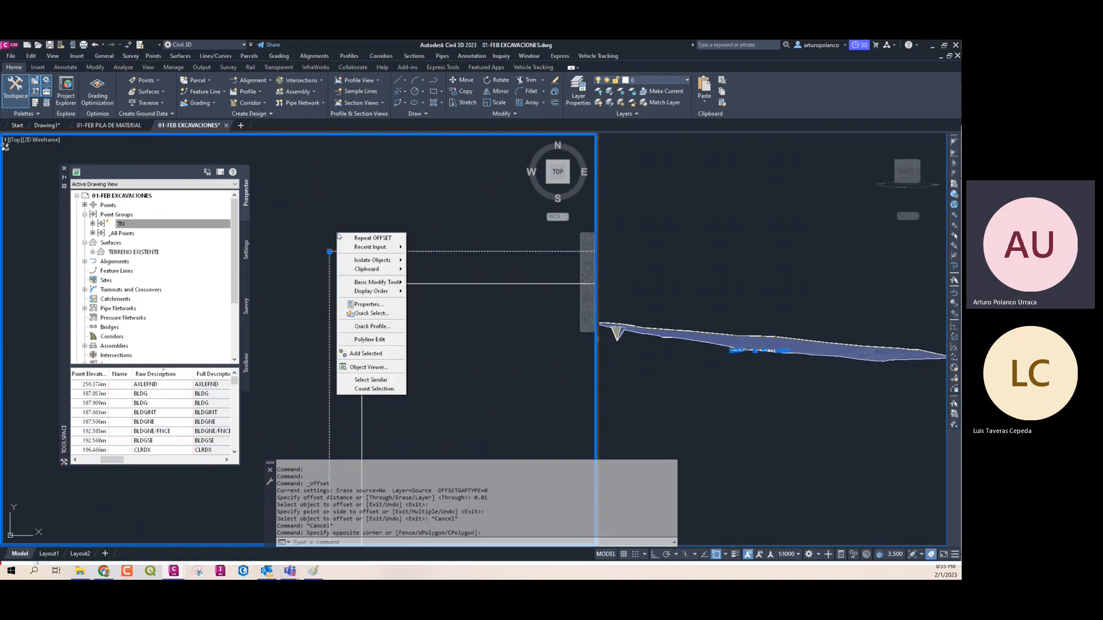
{"action": "left_click", "coordinate": [371, 305]}
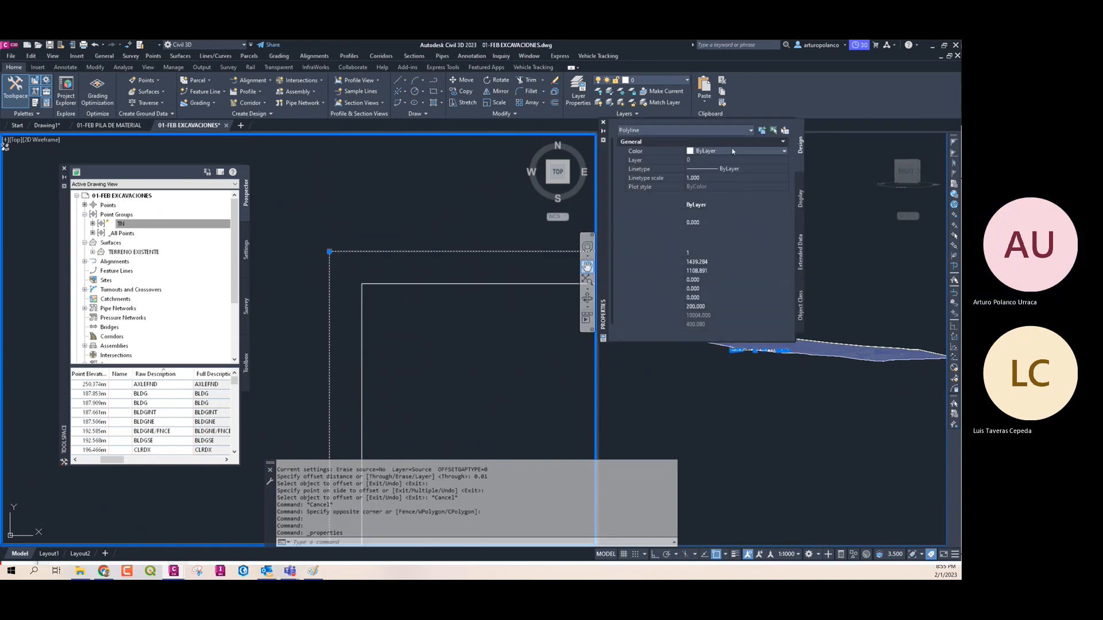
{"action": "left_click", "coordinate": [713, 151]}
{"action": "left_click", "coordinate": [712, 178]}
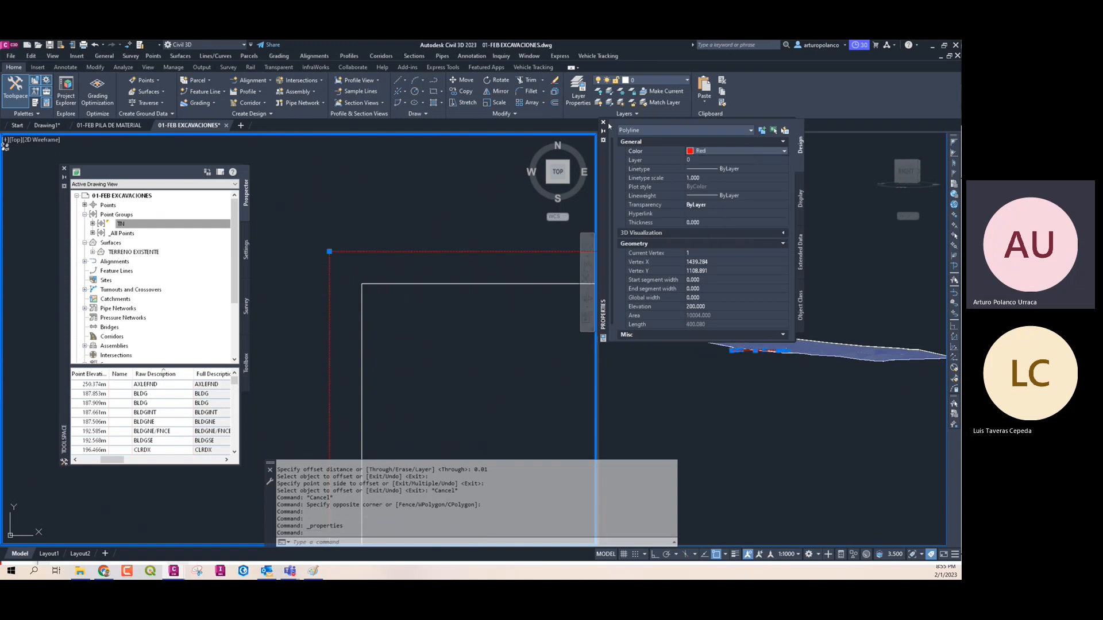
{"action": "left_click", "coordinate": [603, 121]}
{"action": "scroll", "coordinate": [279, 290], "scroll_direction": "down", "scroll_amount": 2}
{"action": "key", "text": "Escape"}
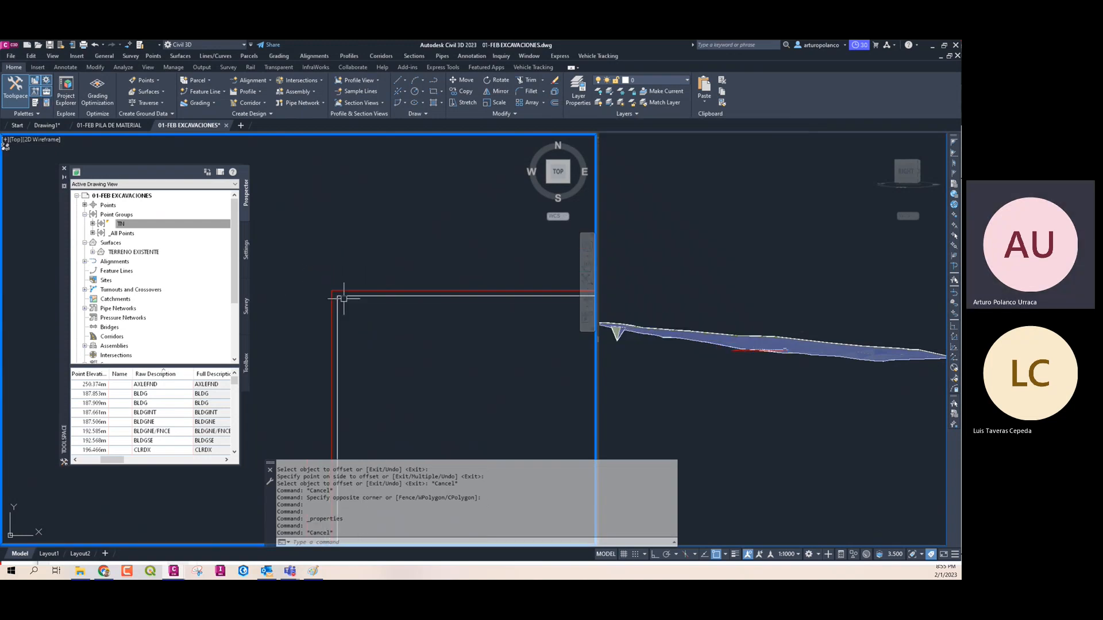
Convert the red outline to a feature line in Site 1, taking elevations from surface TERRENO EXISTENTE with intermediate grade break points inserted
{"action": "scroll", "coordinate": [338, 282], "scroll_direction": "up", "scroll_amount": 3}
{"action": "scroll", "coordinate": [340, 288], "scroll_direction": "down", "scroll_amount": 2}
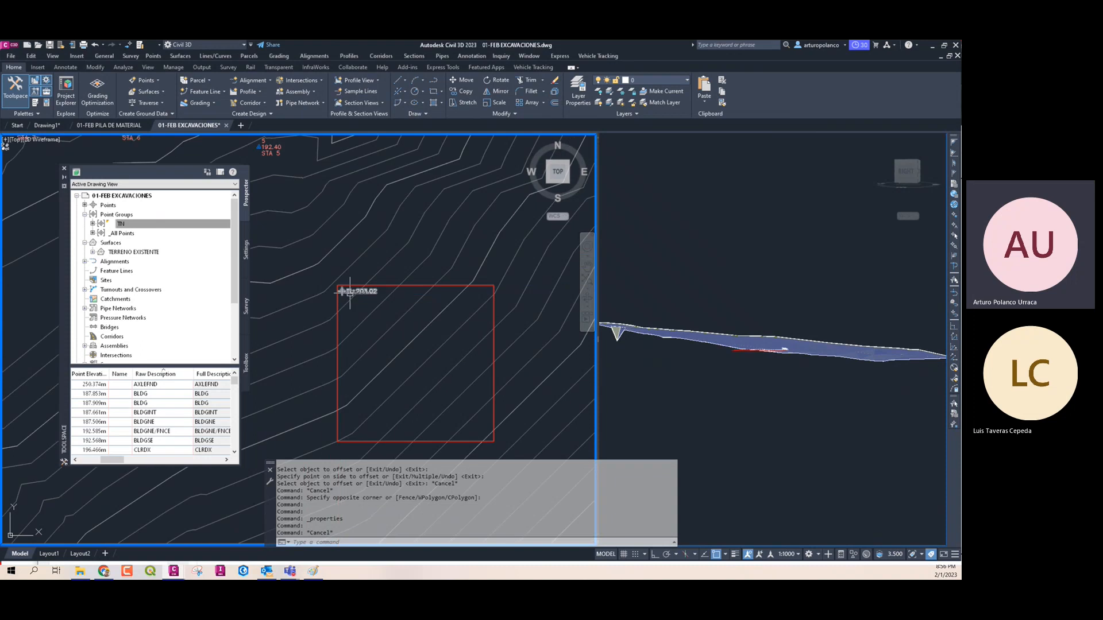
{"action": "scroll", "coordinate": [332, 295], "scroll_direction": "up", "scroll_amount": 5}
{"action": "scroll", "coordinate": [286, 257], "scroll_direction": "down", "scroll_amount": 3}
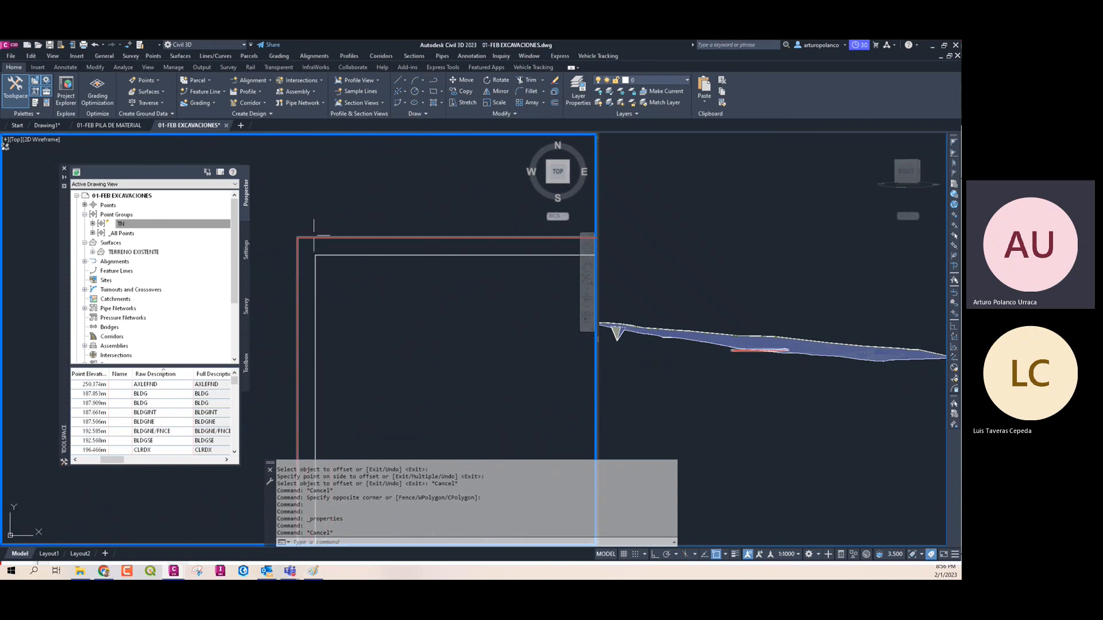
{"action": "left_click", "coordinate": [215, 92]}
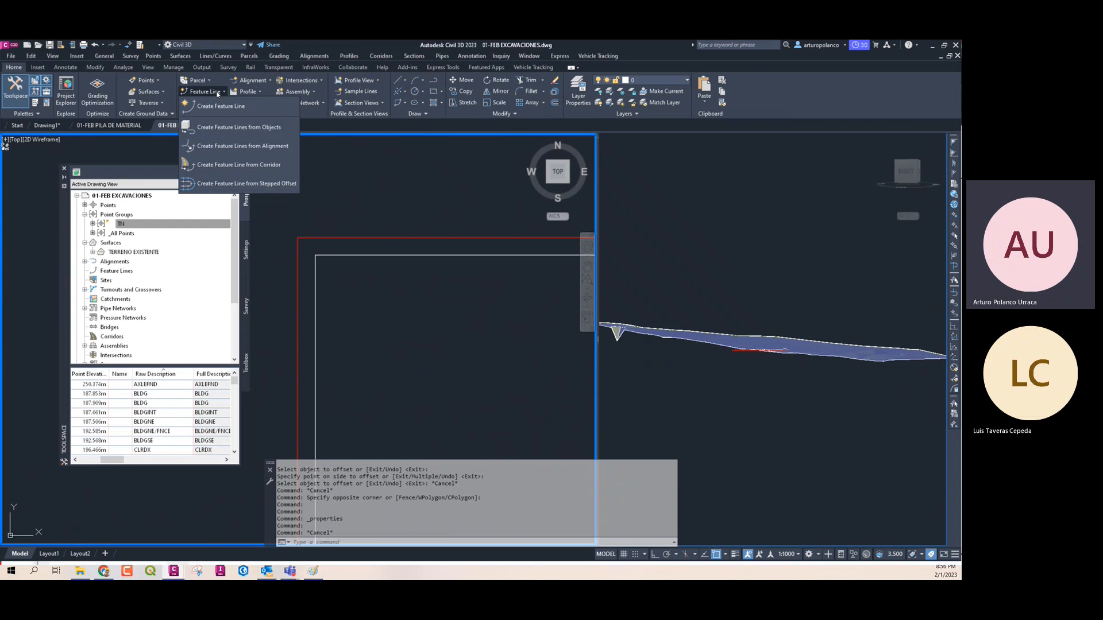
{"action": "left_click", "coordinate": [253, 129]}
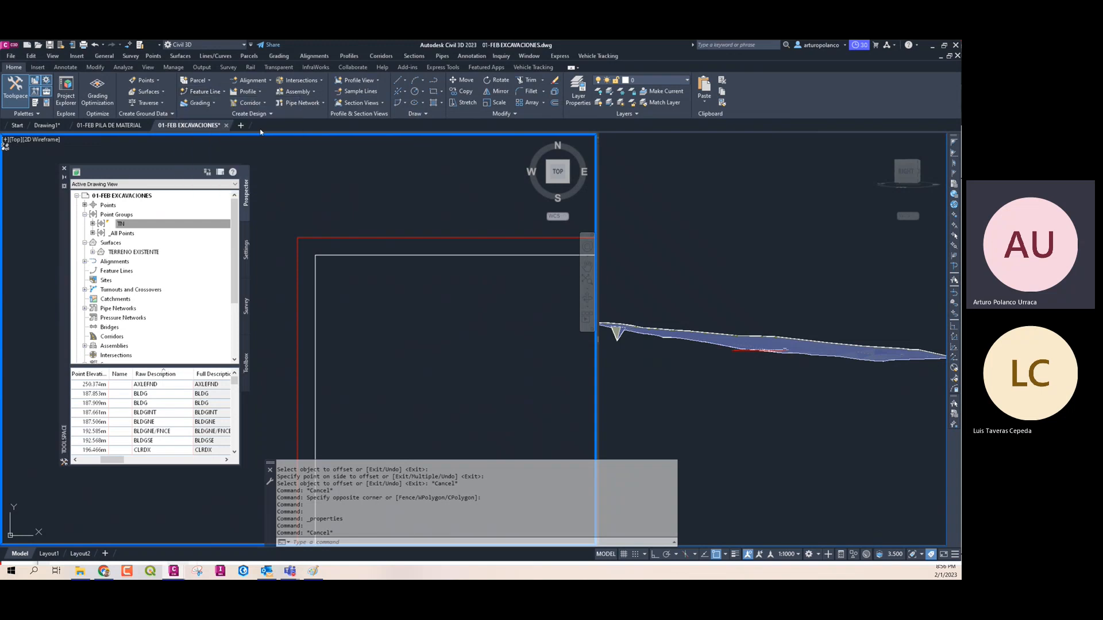
{"action": "left_click", "coordinate": [321, 237]}
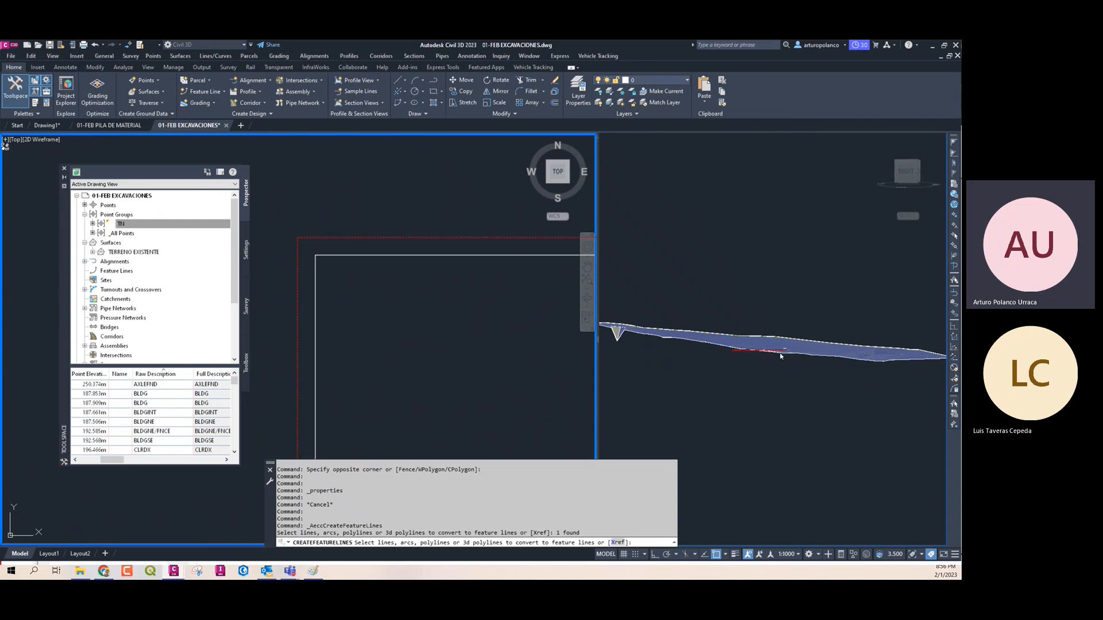
{"action": "right_click", "coordinate": [422, 221]}
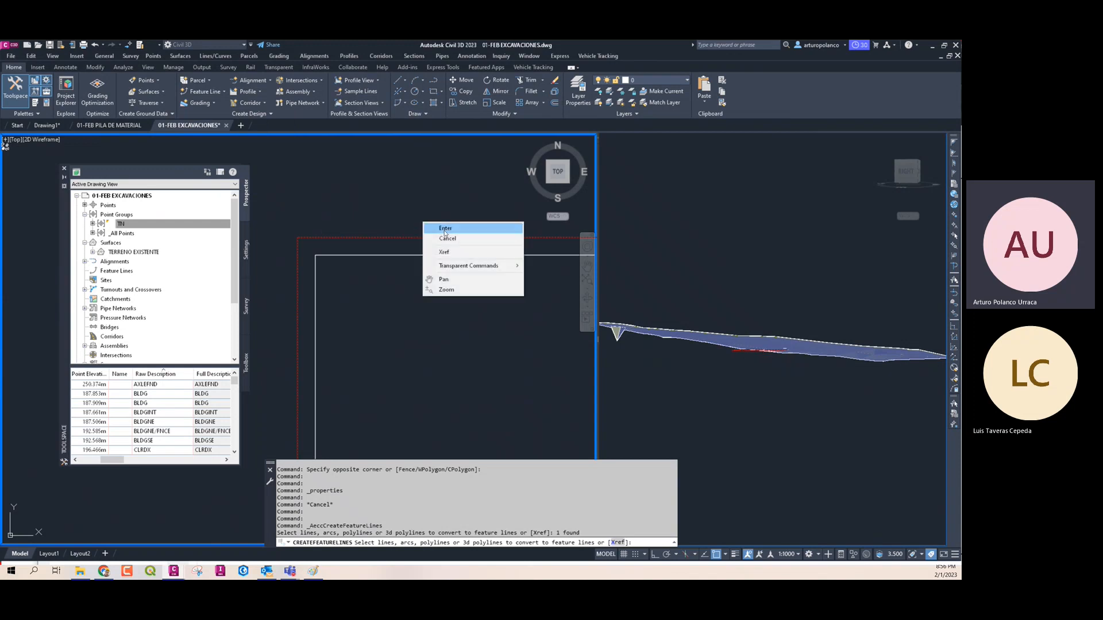
{"action": "left_click", "coordinate": [448, 229]}
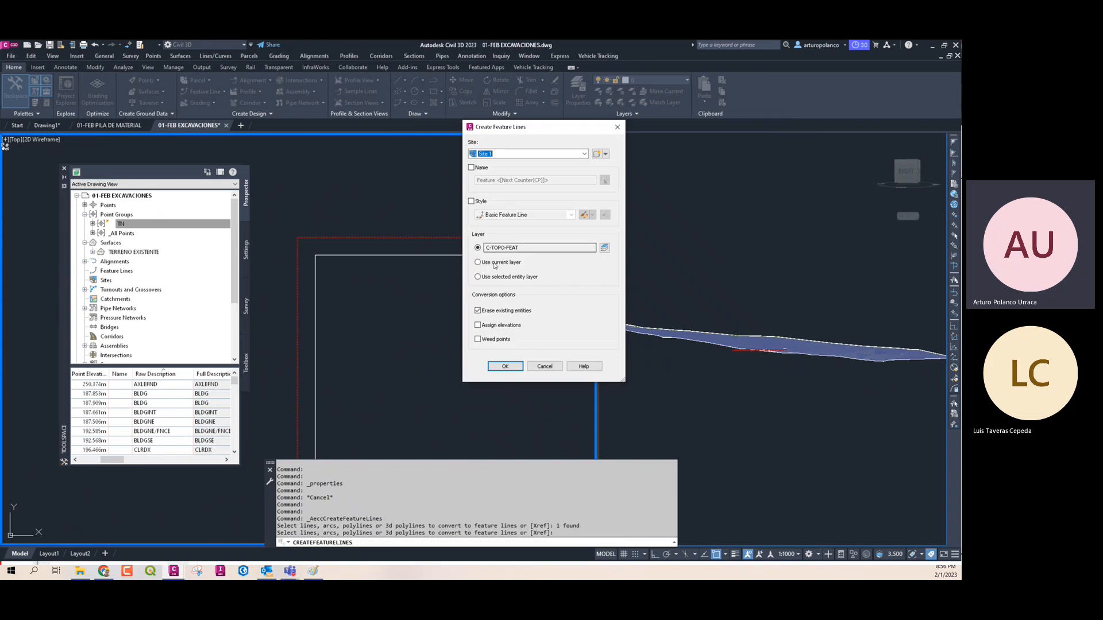
{"action": "left_click", "coordinate": [505, 328]}
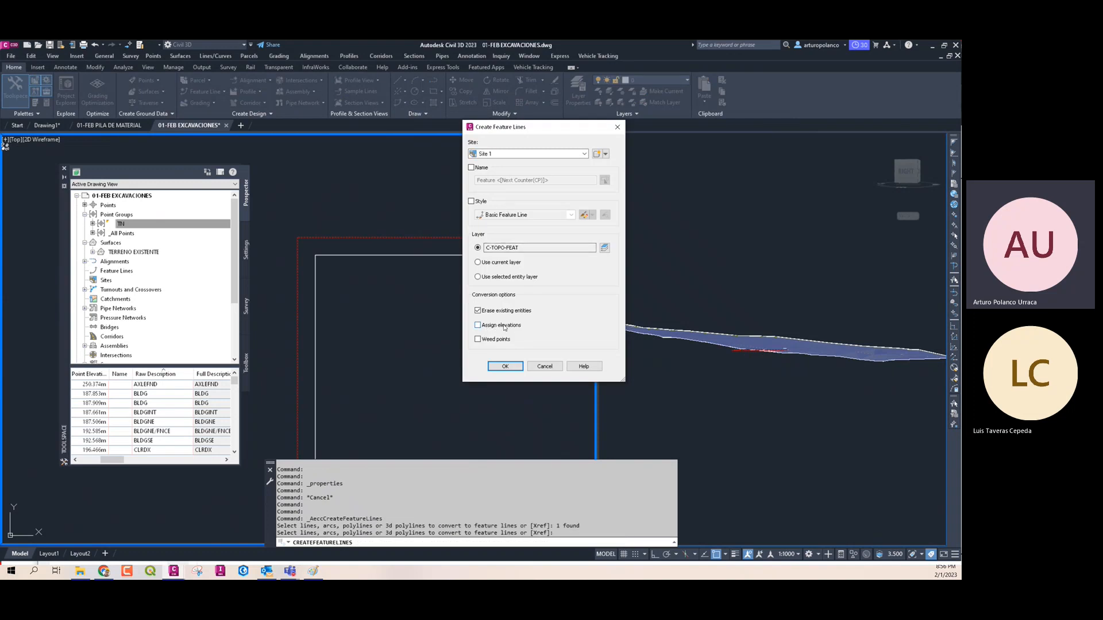
{"action": "left_click", "coordinate": [505, 365]}
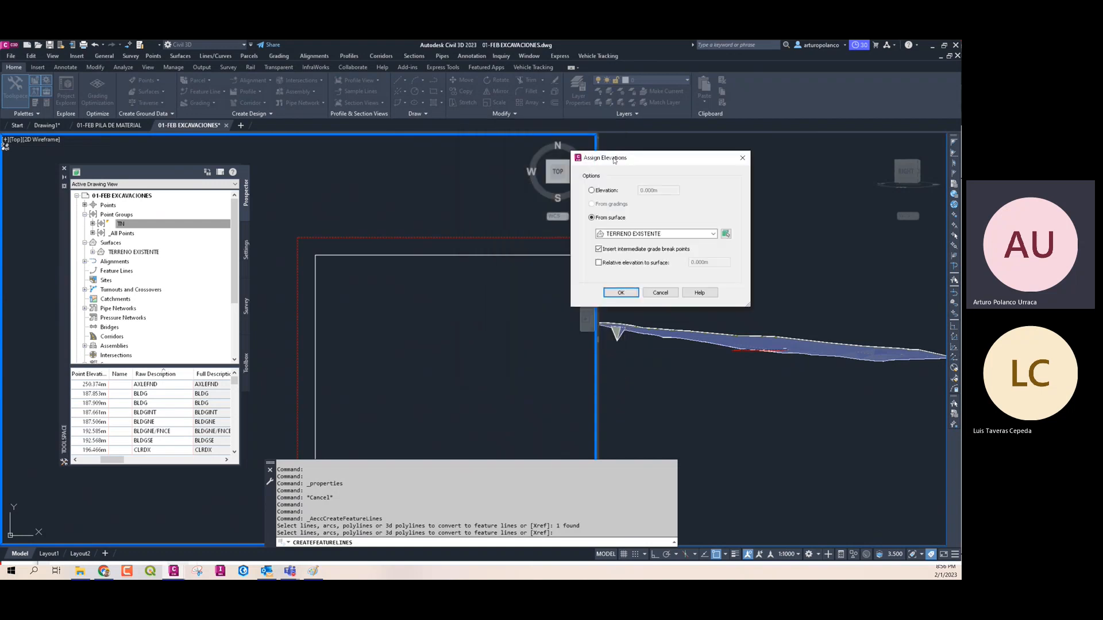
{"action": "left_click_drag", "start_coordinate": [614, 161], "coordinate": [400, 108]}
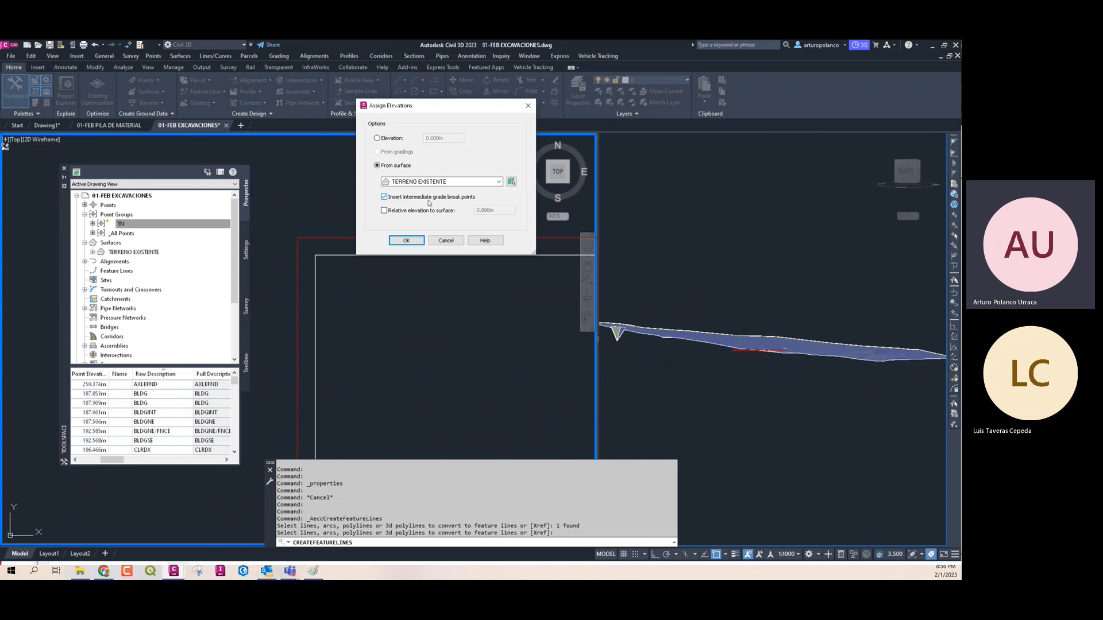
{"action": "left_click", "coordinate": [406, 240]}
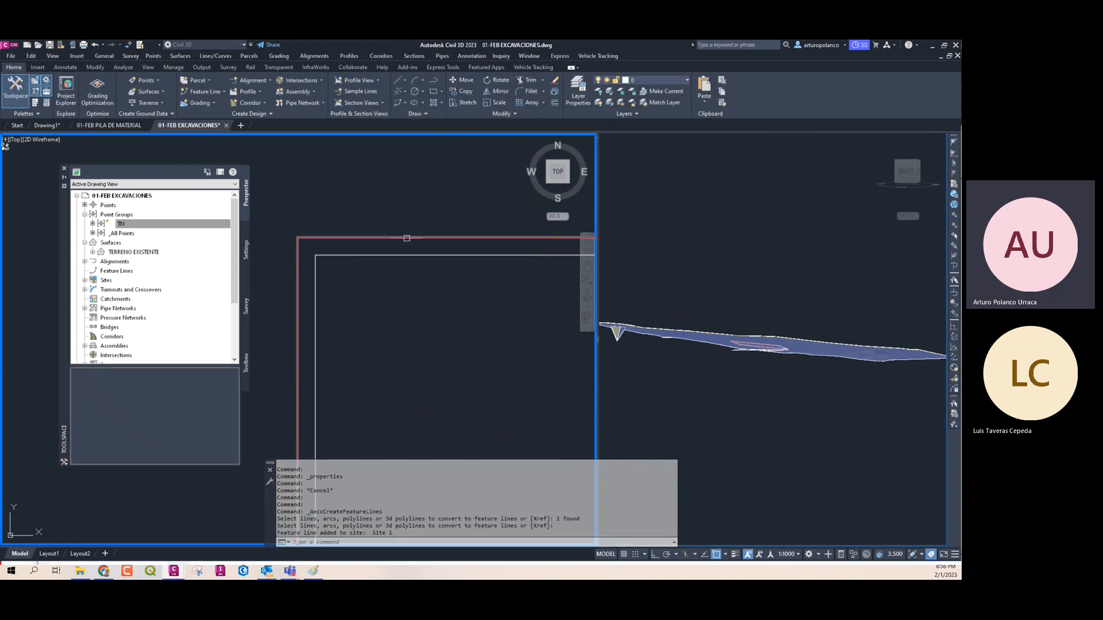
Examine in the 3D viewport how the red feature line follows the terrain surface, and return to the outline's corner in the plan viewport
{"action": "left_click", "coordinate": [669, 304]}
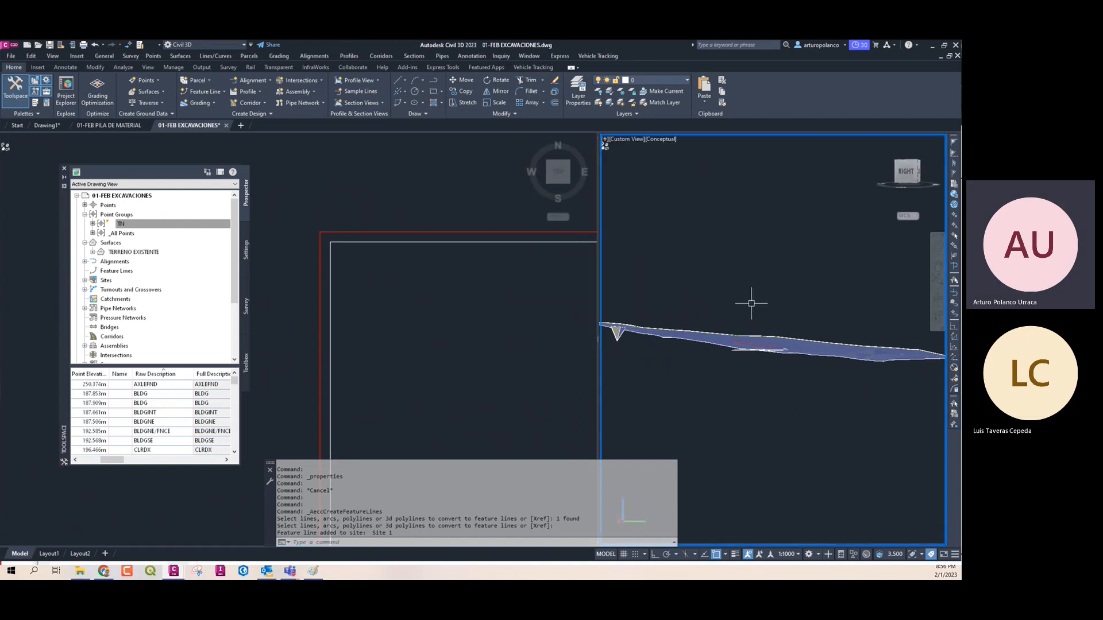
{"action": "middle_click_drag", "start_coordinate": [763, 303], "coordinate": [745, 323], "text": "shift"}
{"action": "key", "text": "Escape"}
{"action": "scroll", "coordinate": [775, 326], "scroll_direction": "up", "scroll_amount": 7}
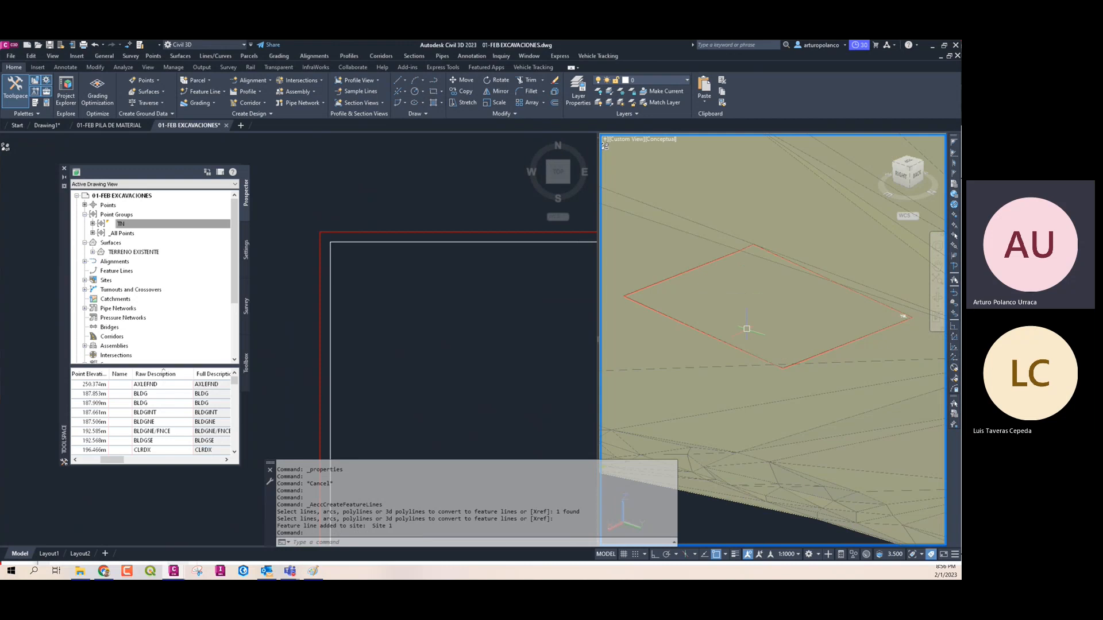
{"action": "scroll", "coordinate": [746, 328], "scroll_direction": "down", "scroll_amount": 5}
{"action": "mouse_move", "coordinate": [746, 329]}
{"action": "middle_mouse_down", "text": "shift"}
{"action": "mouse_move", "coordinate": [811, 307]}
{"action": "mouse_move", "coordinate": [744, 347]}
{"action": "middle_mouse_up", "text": "shift"}
{"action": "left_click", "coordinate": [480, 214]}
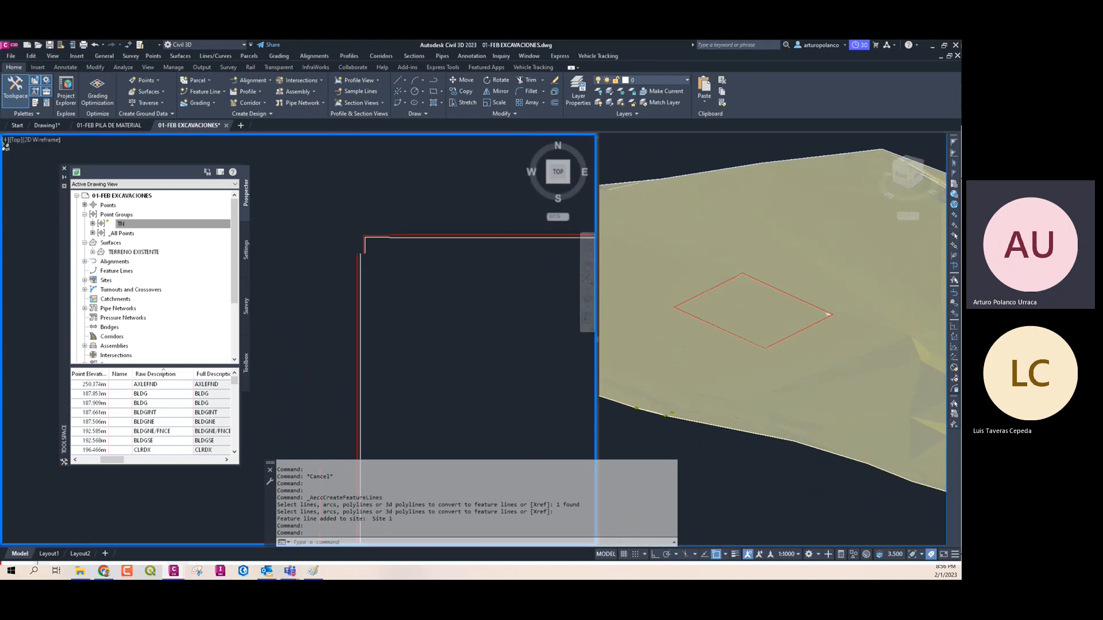
{"action": "scroll", "coordinate": [344, 244], "scroll_direction": "up", "scroll_amount": 3}
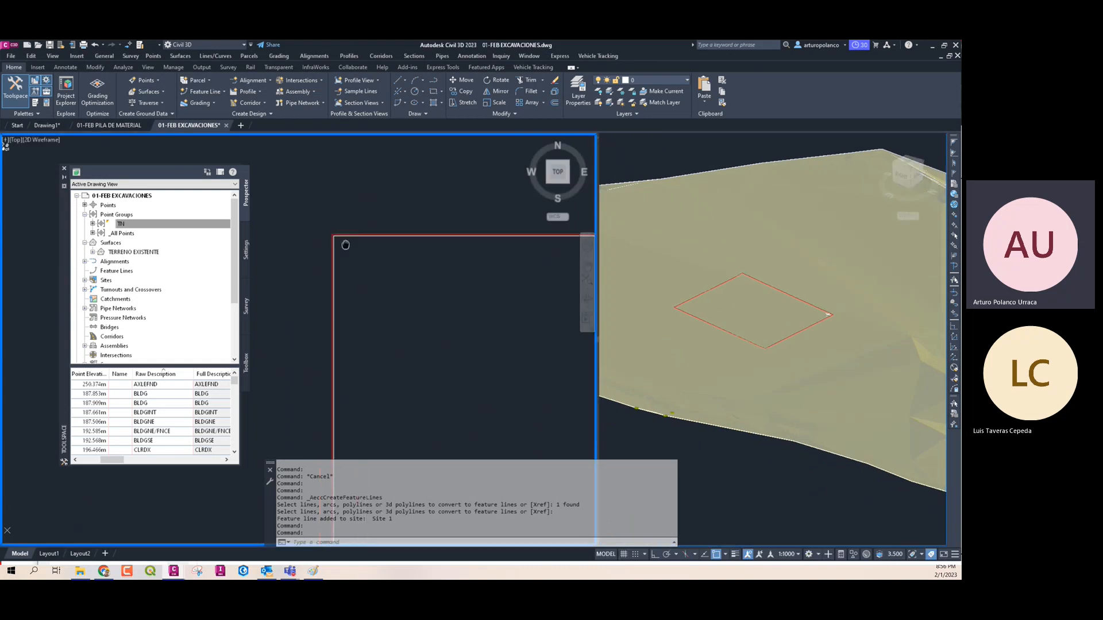
Start a new TIN surface and name it CAJON
{"action": "left_click", "coordinate": [128, 223]}
{"action": "right_click", "coordinate": [127, 216]}
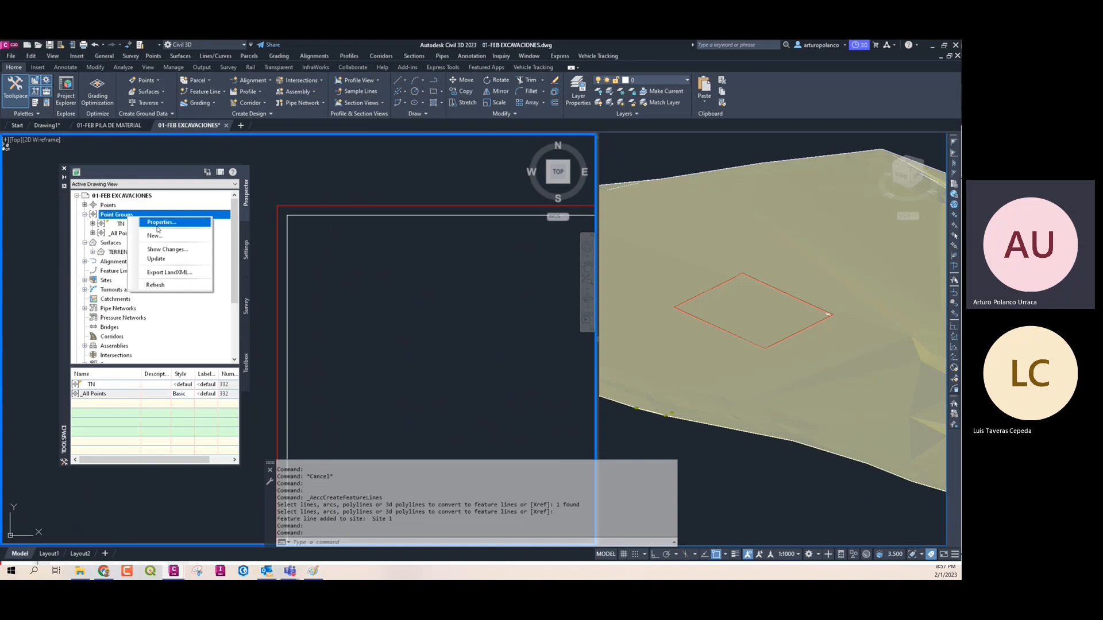
{"action": "left_click", "coordinate": [121, 243]}
{"action": "right_click", "coordinate": [121, 243]}
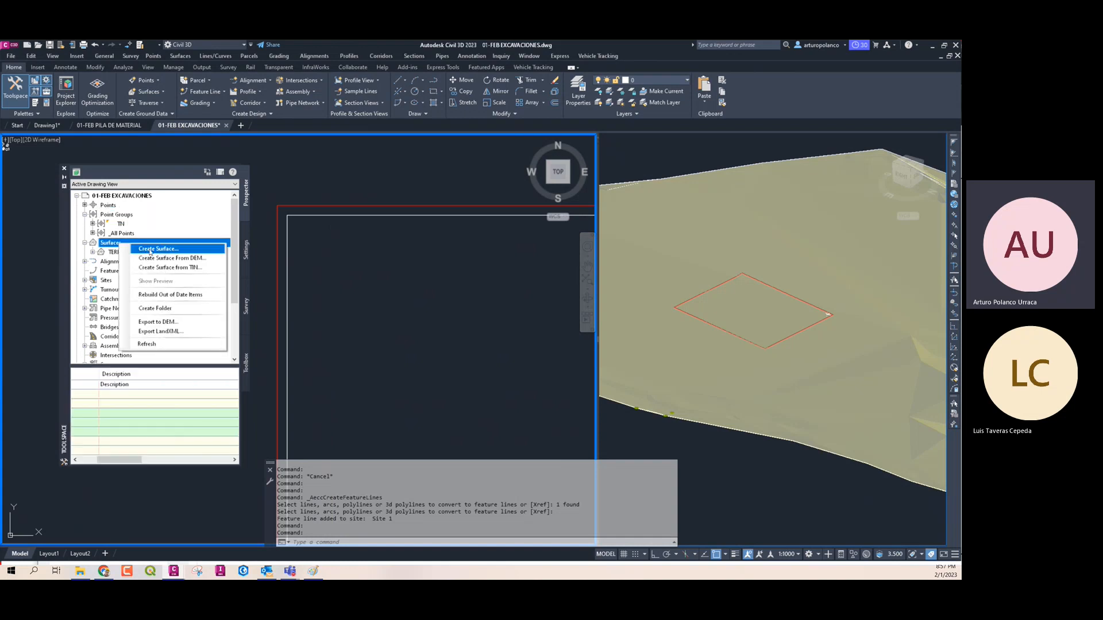
{"action": "left_click", "coordinate": [153, 251]}
{"action": "left_click", "coordinate": [496, 156]}
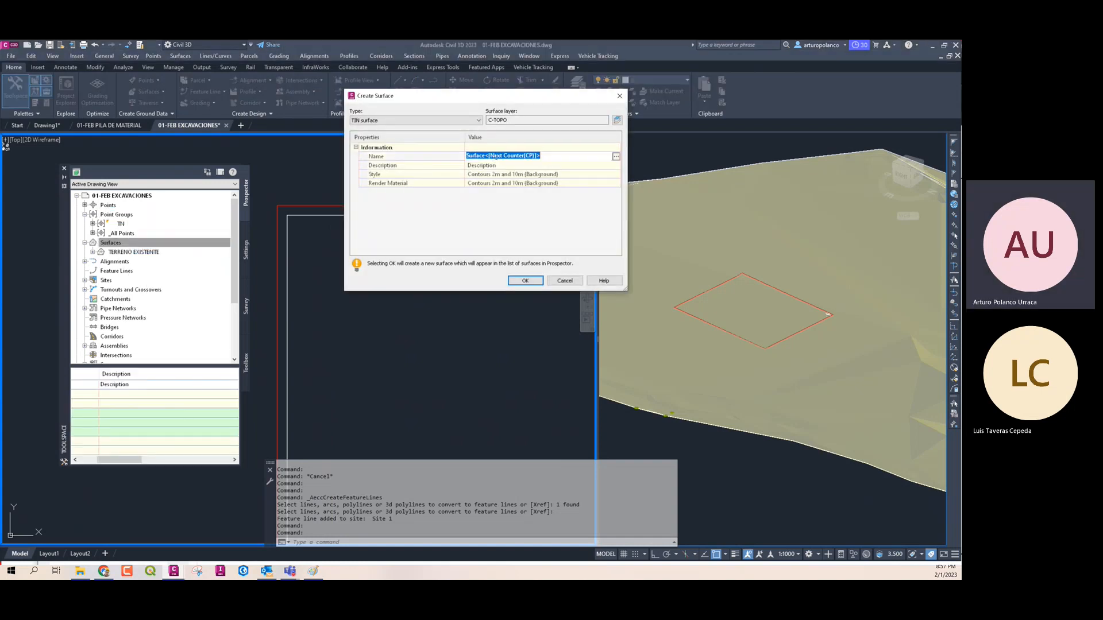
{"action": "type", "text": "ECAJON"}
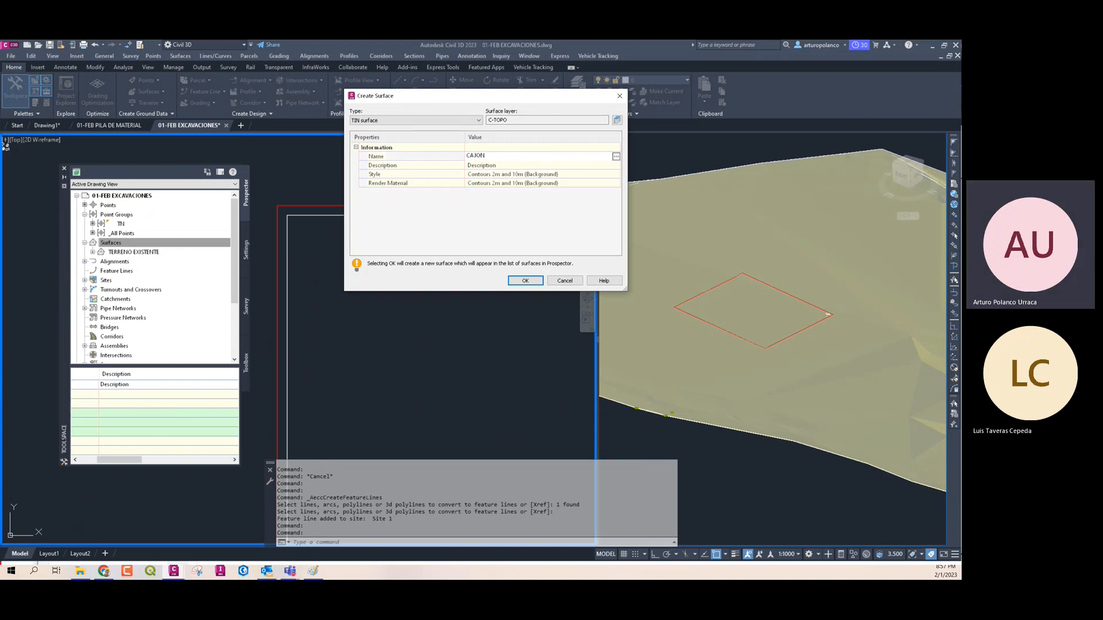
{"action": "key", "text": "Return"}
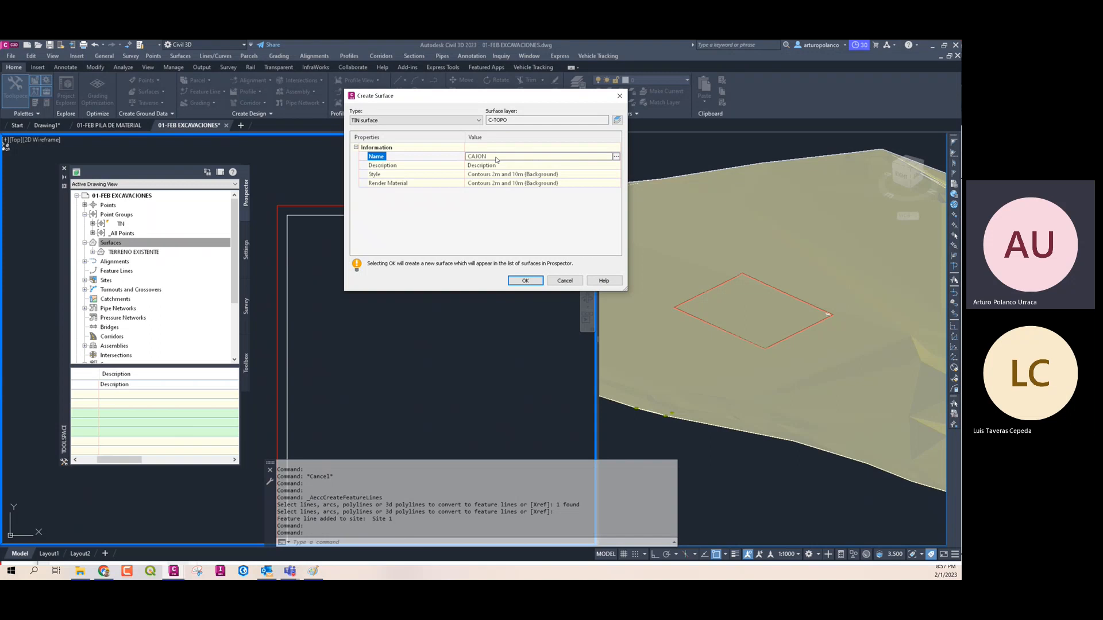
Assign the Contours and Triangles style to the CAJON surface and create it
{"action": "left_click", "coordinate": [537, 175]}
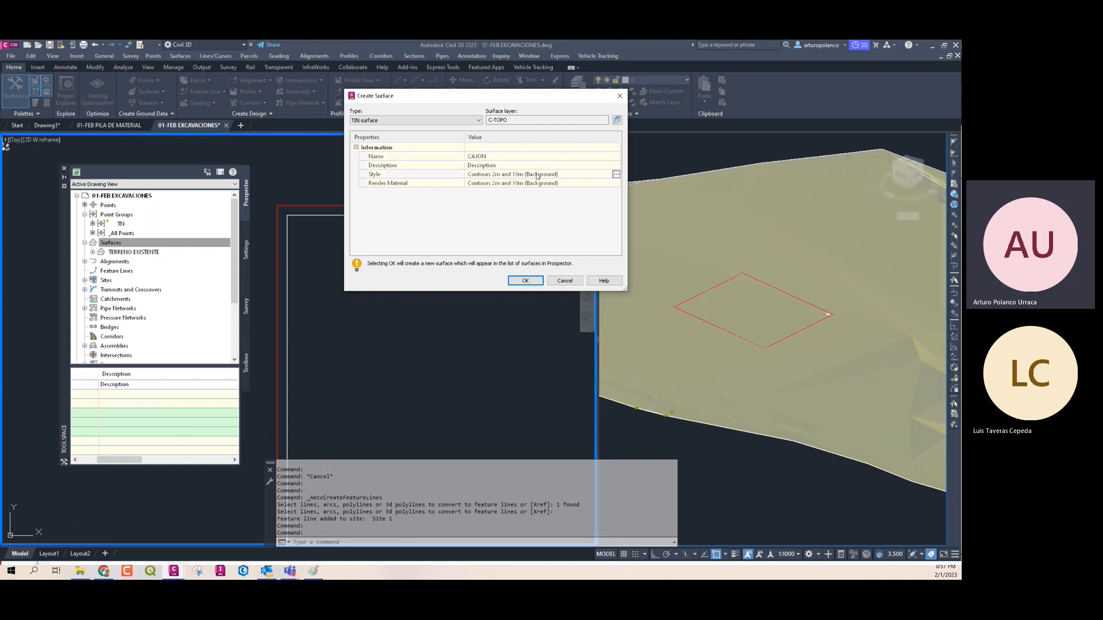
{"action": "left_click", "coordinate": [615, 174]}
{"action": "left_click", "coordinate": [336, 88]}
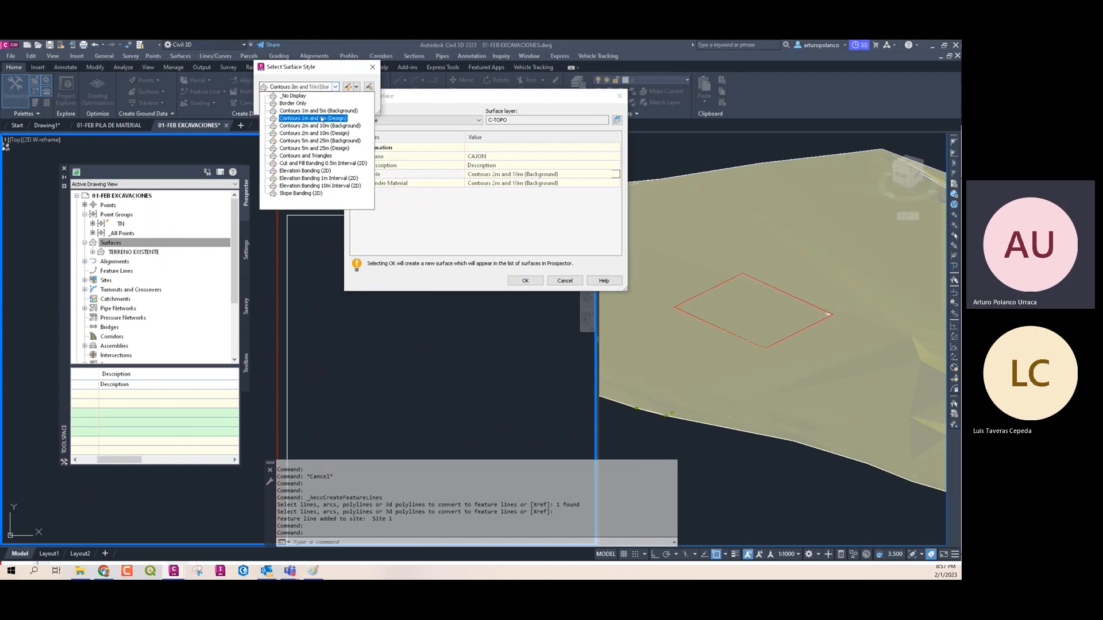
{"action": "left_click", "coordinate": [320, 155]}
{"action": "left_click", "coordinate": [286, 105]}
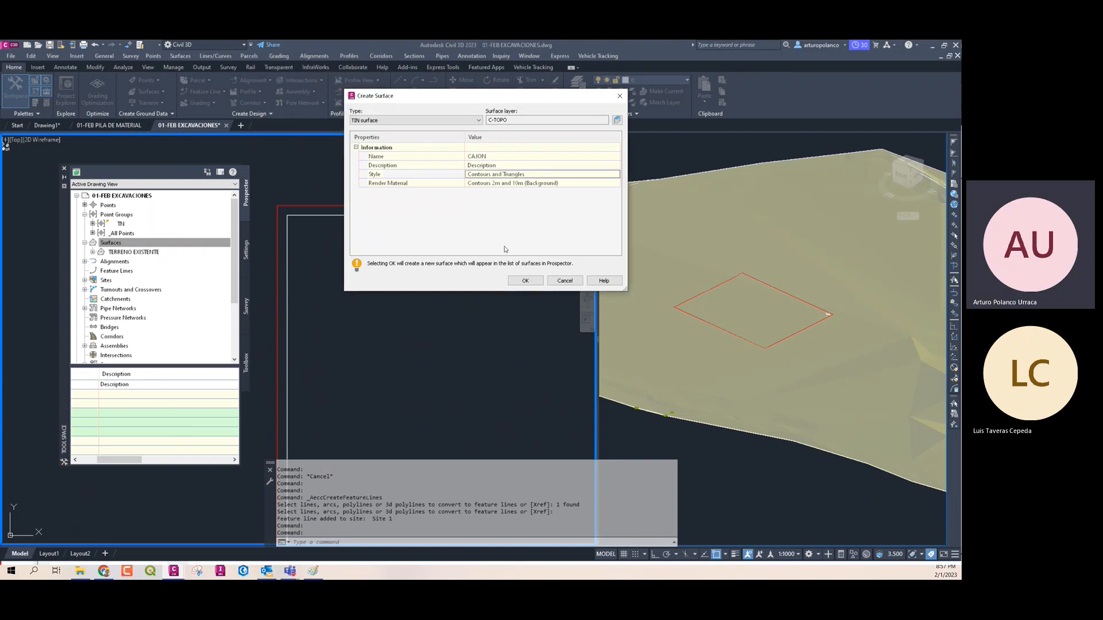
{"action": "left_click", "coordinate": [524, 280]}
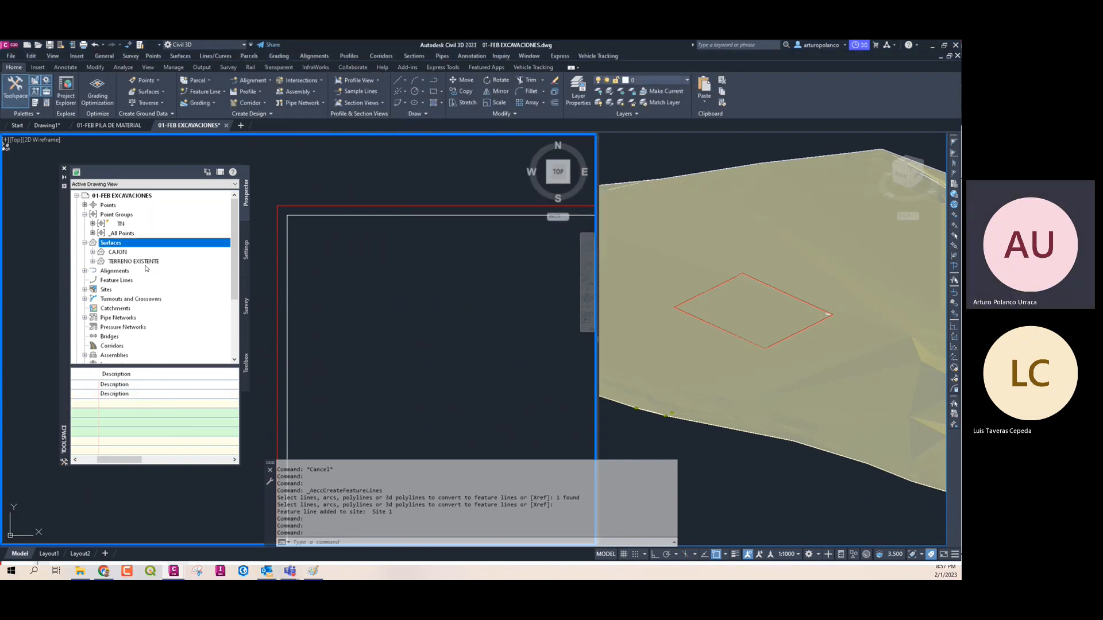
Add the white square outline and the red feature line to the CAJON surface definition as Standard breaklines with the description FT POLYLINE
{"action": "left_click", "coordinate": [93, 252]}
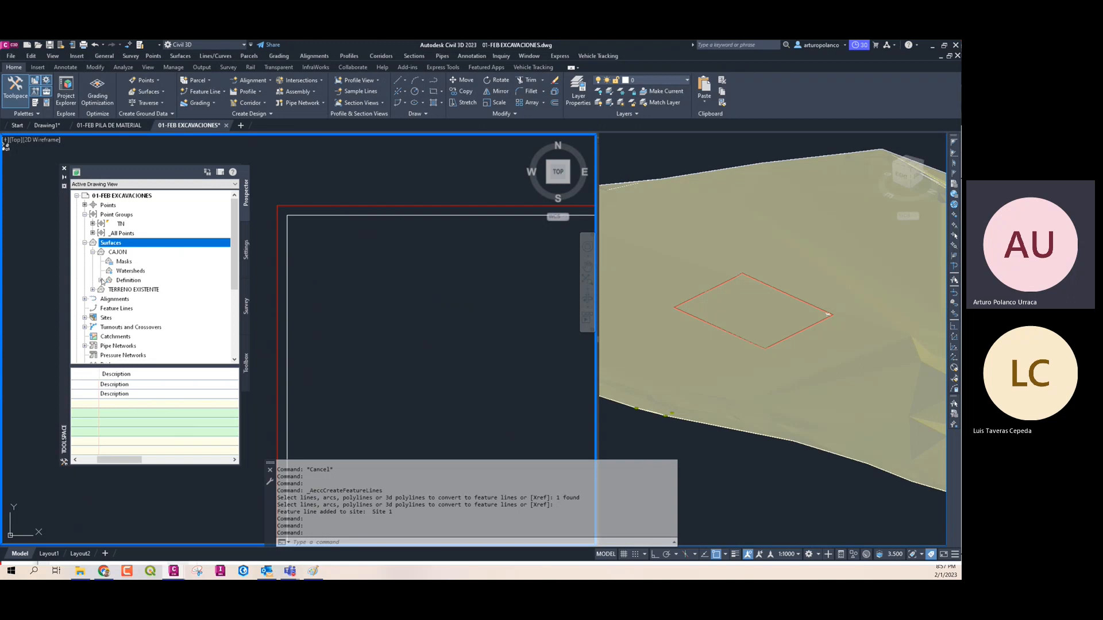
{"action": "left_click", "coordinate": [101, 281]}
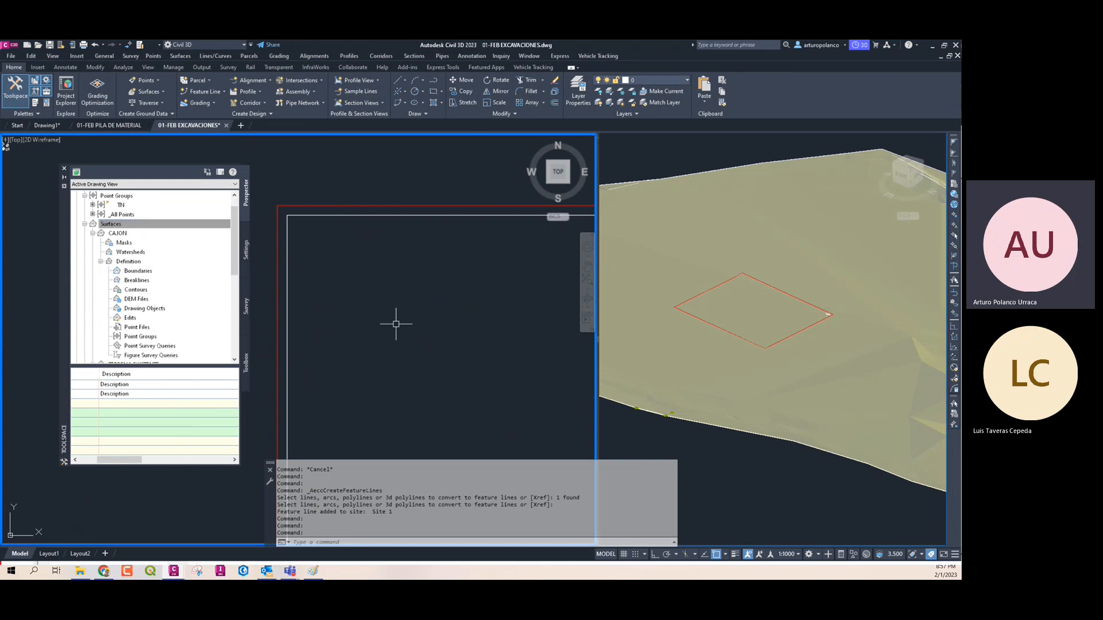
{"action": "left_click", "coordinate": [373, 321]}
{"action": "left_click", "coordinate": [356, 308]}
{"action": "scroll", "coordinate": [356, 309], "scroll_direction": "up", "scroll_amount": 2}
{"action": "middle_click_drag", "start_coordinate": [361, 316], "coordinate": [389, 302]}
{"action": "scroll", "coordinate": [370, 305], "scroll_direction": "down", "scroll_amount": 2}
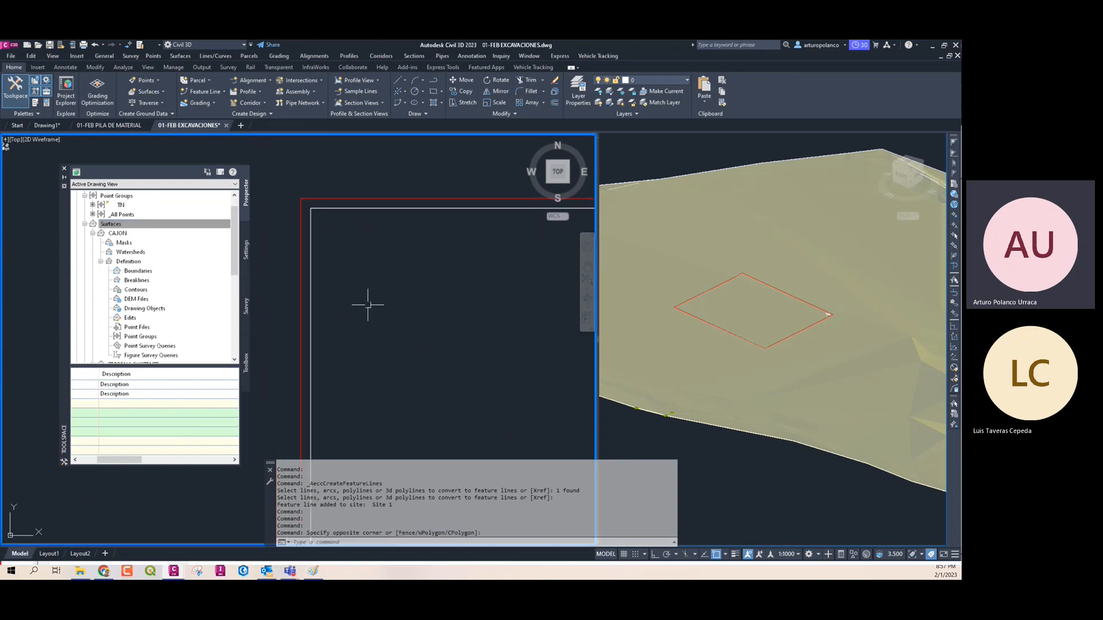
{"action": "middle_click_drag", "start_coordinate": [339, 267], "coordinate": [360, 285]}
{"action": "left_click", "coordinate": [357, 266]}
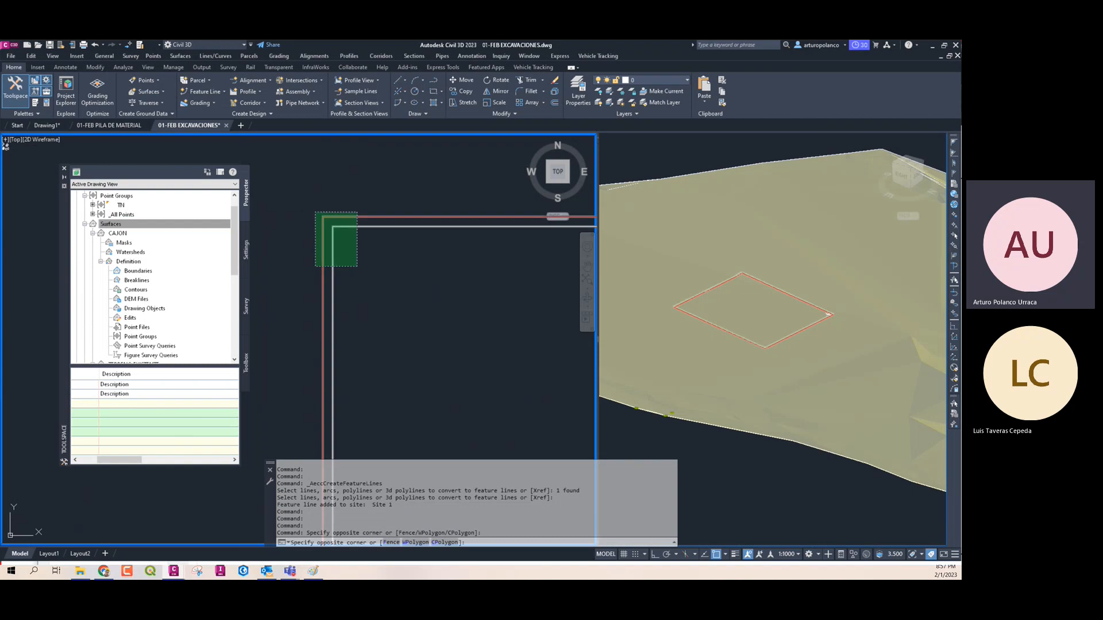
{"action": "left_click", "coordinate": [318, 214]}
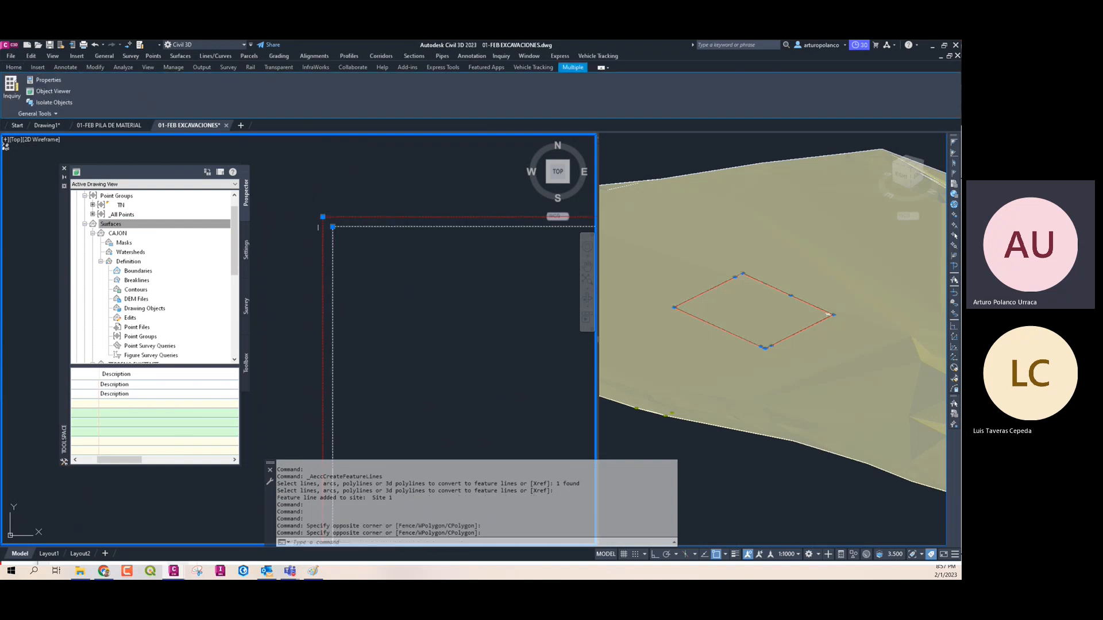
{"action": "right_click", "coordinate": [148, 284]}
{"action": "left_click", "coordinate": [172, 290]}
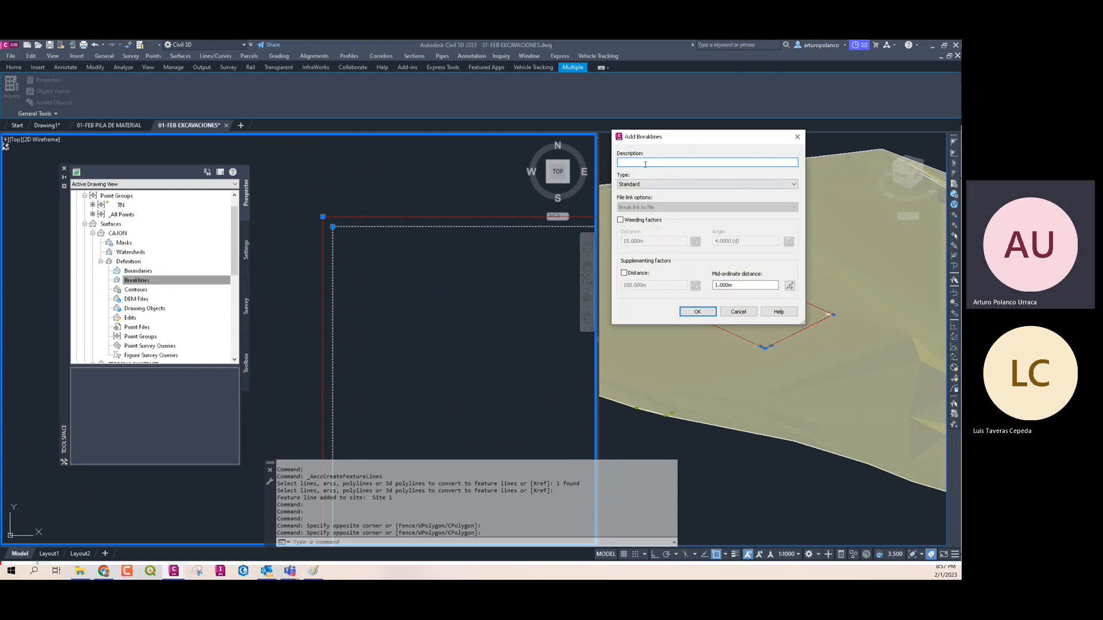
{"action": "type", "text": "AVARVAR"}
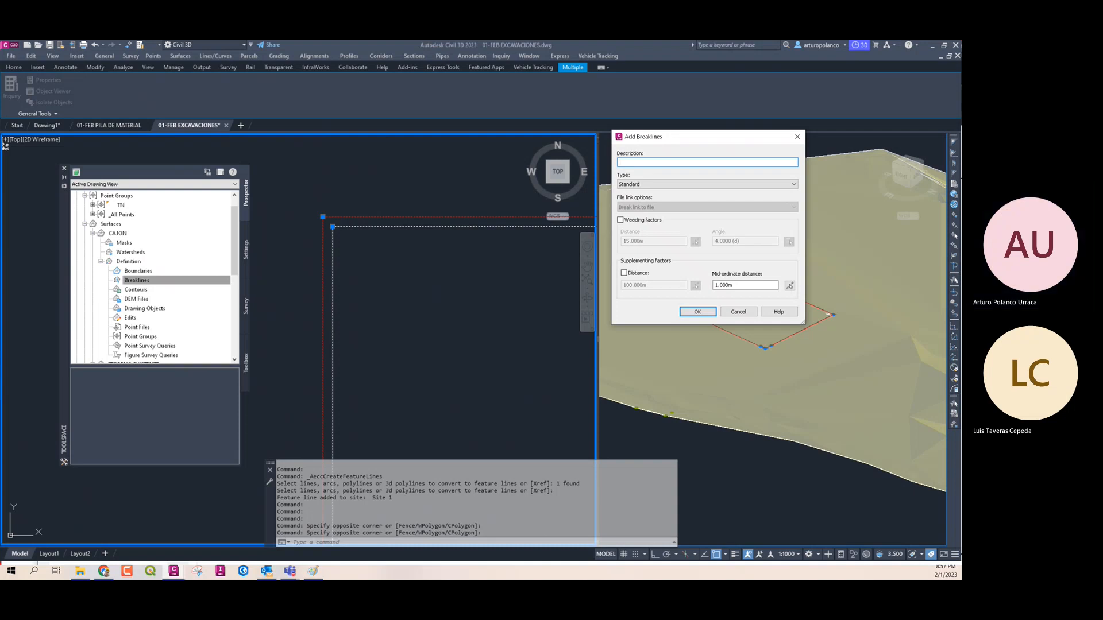
{"action": "key", "text": "BackSpace"}
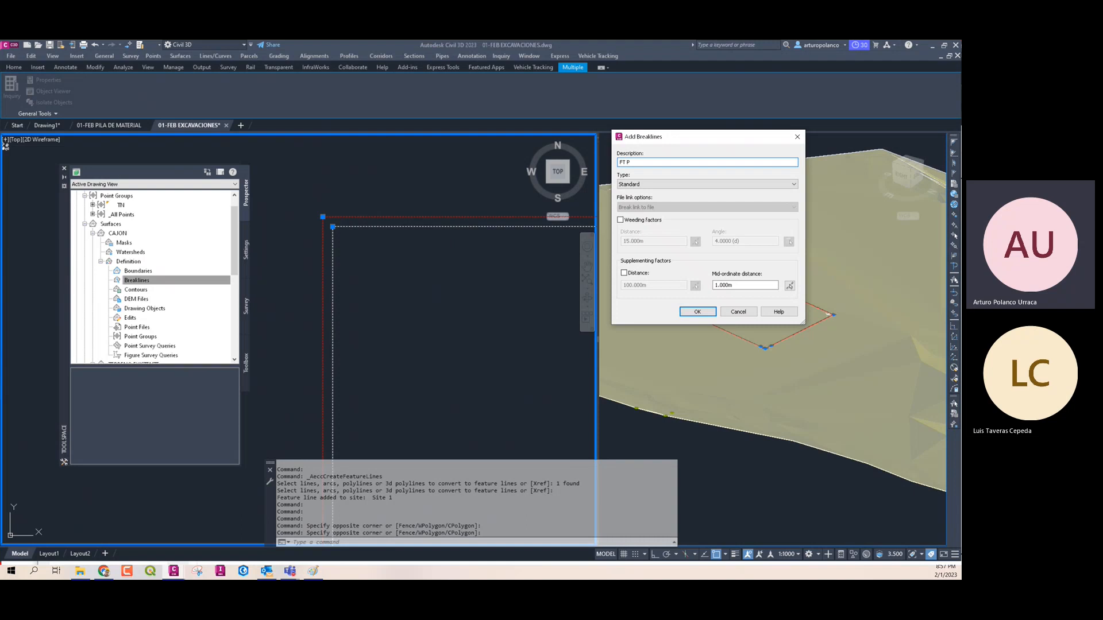
{"action": "type", "text": "LINE"}
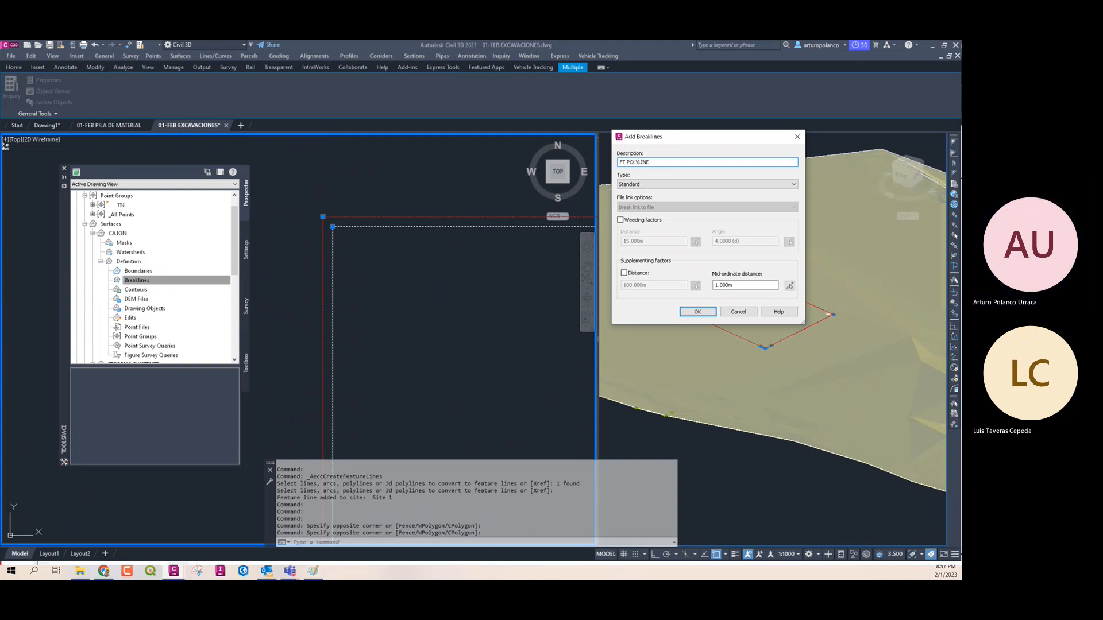
{"action": "left_click", "coordinate": [697, 311]}
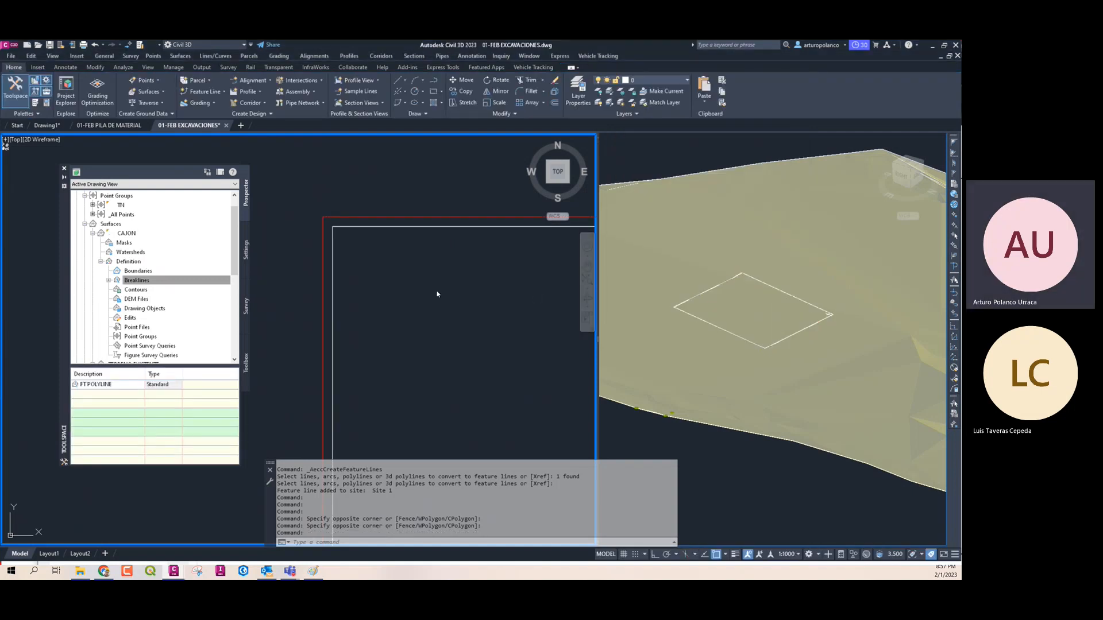
Select the CAJON surface at the outline's corner in the plan view and open it in the Object Viewer
{"action": "scroll", "coordinate": [551, 374], "scroll_direction": "down", "scroll_amount": 6}
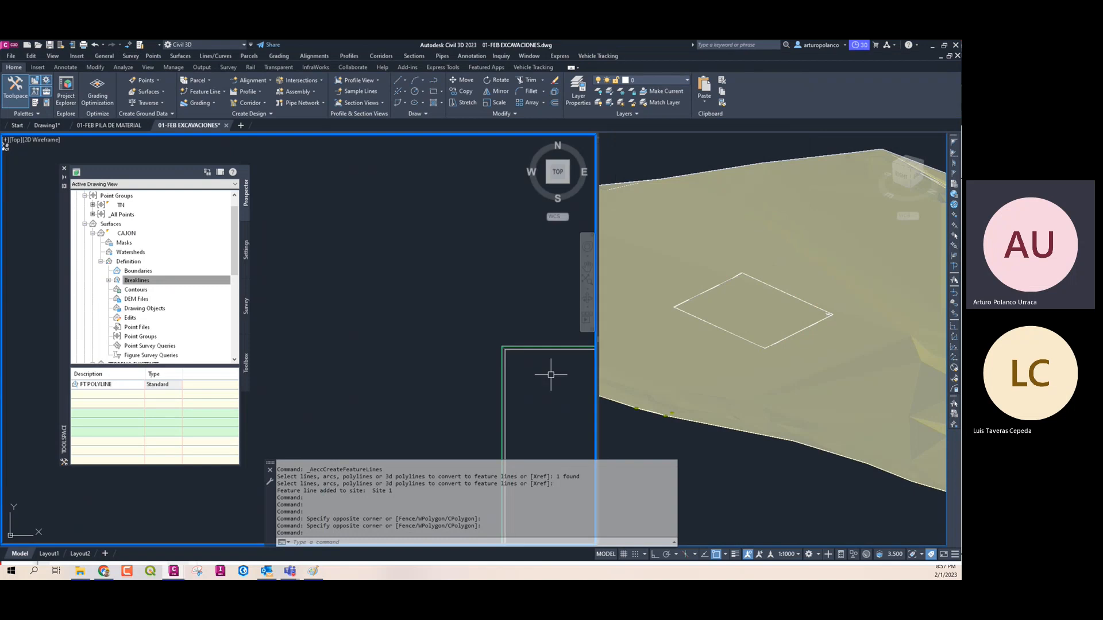
{"action": "middle_click_drag", "start_coordinate": [551, 374], "coordinate": [433, 299]}
{"action": "scroll", "coordinate": [383, 286], "scroll_direction": "up", "scroll_amount": 7}
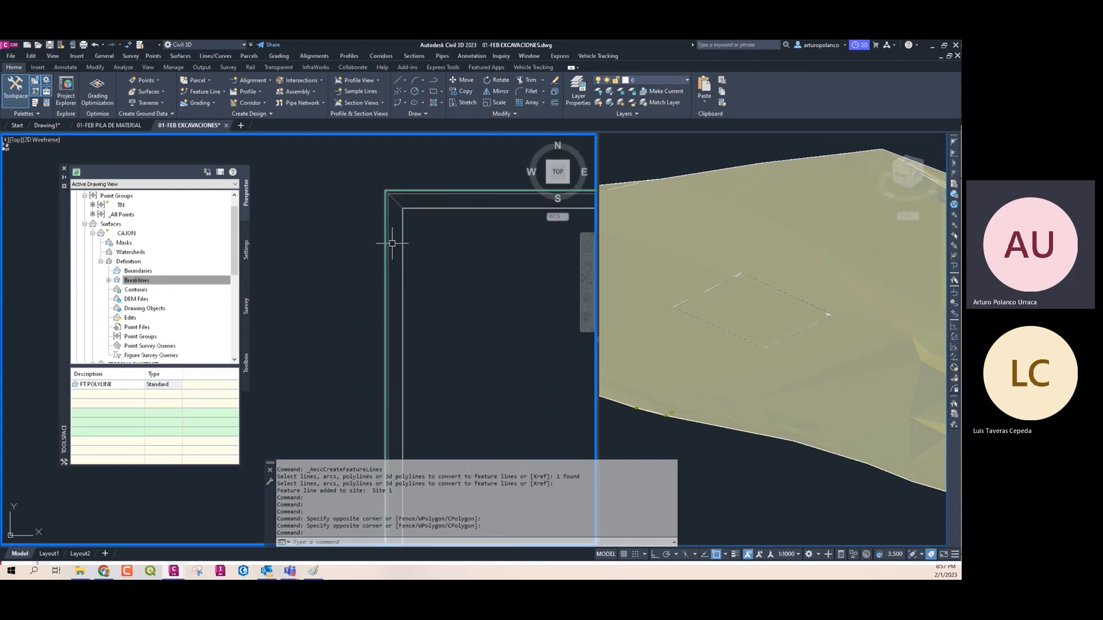
{"action": "scroll", "coordinate": [392, 200], "scroll_direction": "up", "scroll_amount": 5}
{"action": "left_click", "coordinate": [380, 184]}
{"action": "scroll", "coordinate": [339, 222], "scroll_direction": "down", "scroll_amount": 10}
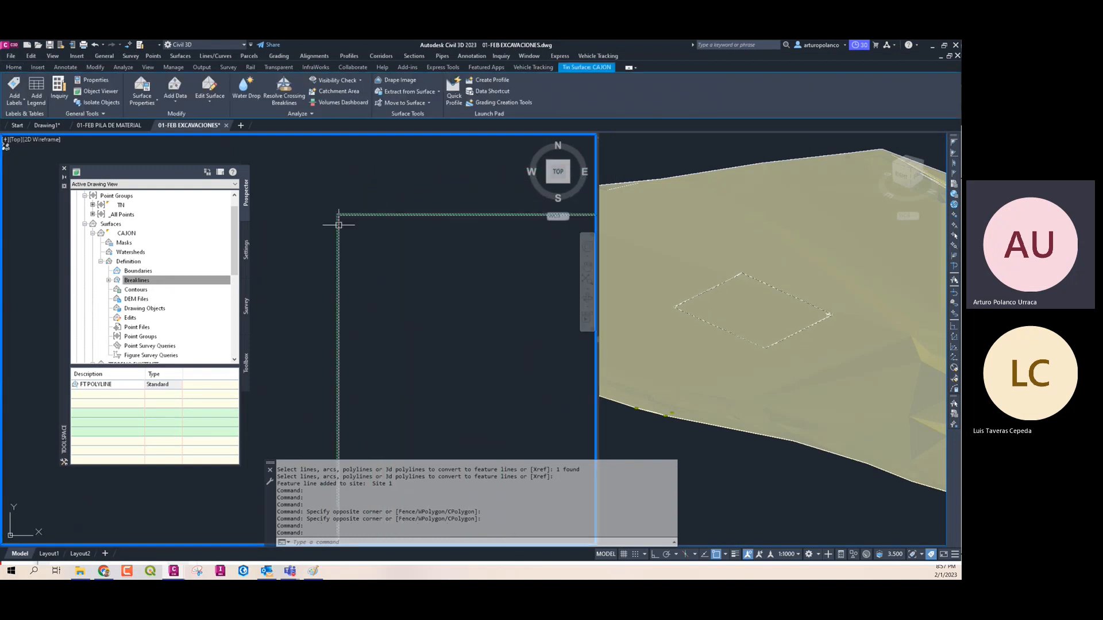
{"action": "scroll", "coordinate": [339, 225], "scroll_direction": "down", "scroll_amount": 8}
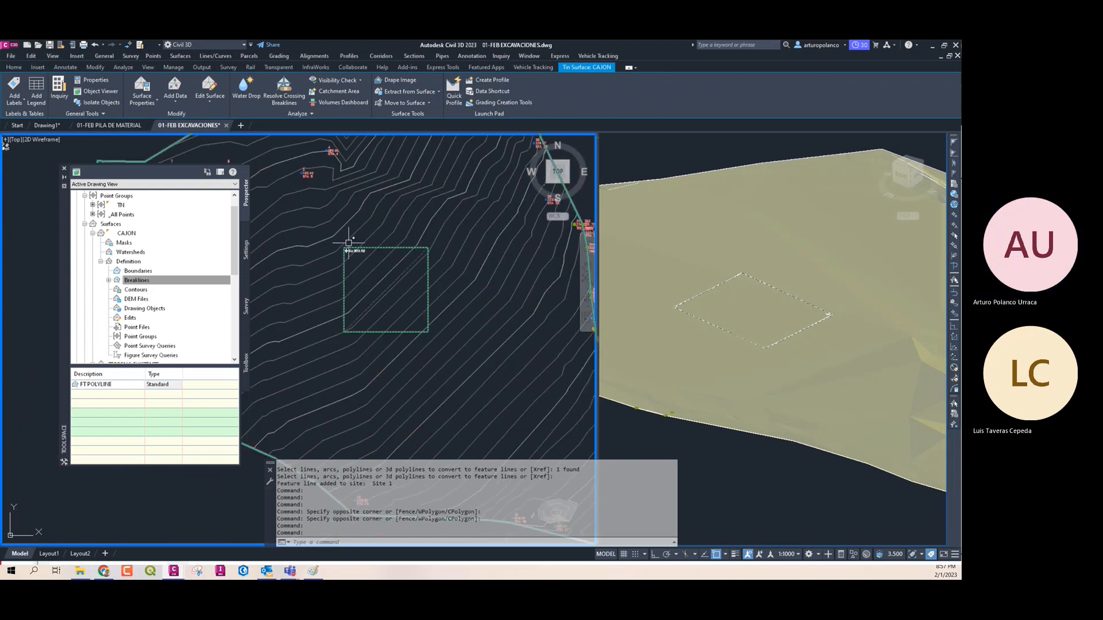
{"action": "right_click", "coordinate": [349, 243]}
{"action": "left_click", "coordinate": [392, 372]}
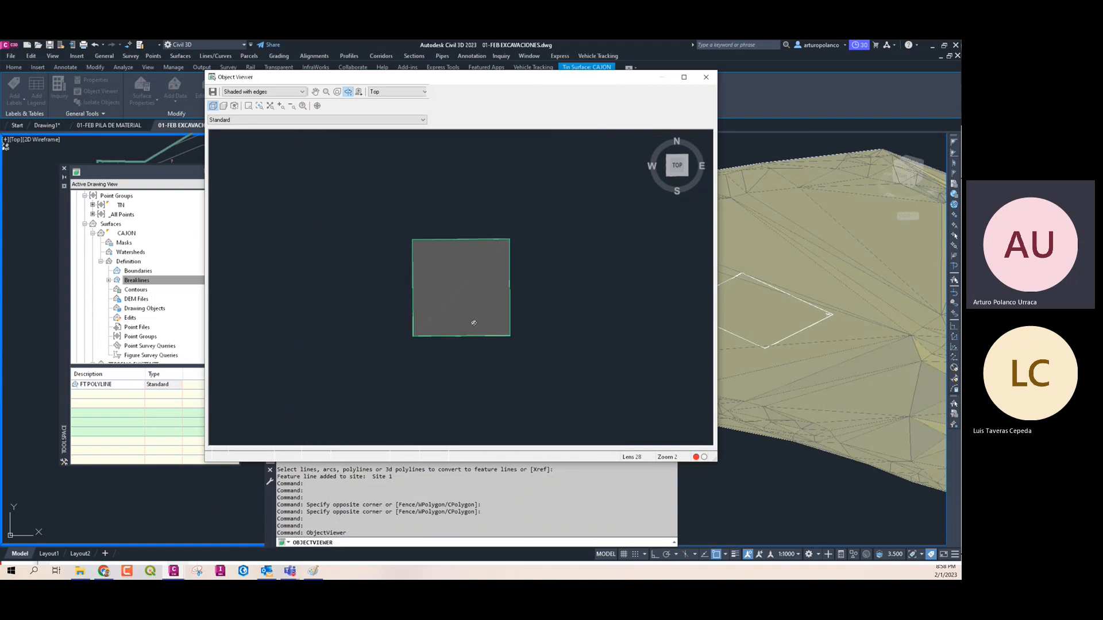
Inspect the CAJON surface in 3D with the Conceptual visual style, and close the Object Viewer
{"action": "mouse_move", "coordinate": [473, 322]}
{"action": "left_mouse_down"}
{"action": "mouse_move", "coordinate": [509, 201]}
{"action": "mouse_move", "coordinate": [485, 247]}
{"action": "mouse_move", "coordinate": [488, 311]}
{"action": "mouse_move", "coordinate": [519, 305]}
{"action": "mouse_move", "coordinate": [505, 298]}
{"action": "mouse_move", "coordinate": [460, 318]}
{"action": "mouse_move", "coordinate": [486, 306]}
{"action": "mouse_move", "coordinate": [495, 335]}
{"action": "mouse_move", "coordinate": [546, 268]}
{"action": "mouse_move", "coordinate": [525, 256]}
{"action": "left_mouse_up"}
{"action": "left_click", "coordinate": [283, 92]}
{"action": "left_click", "coordinate": [253, 107]}
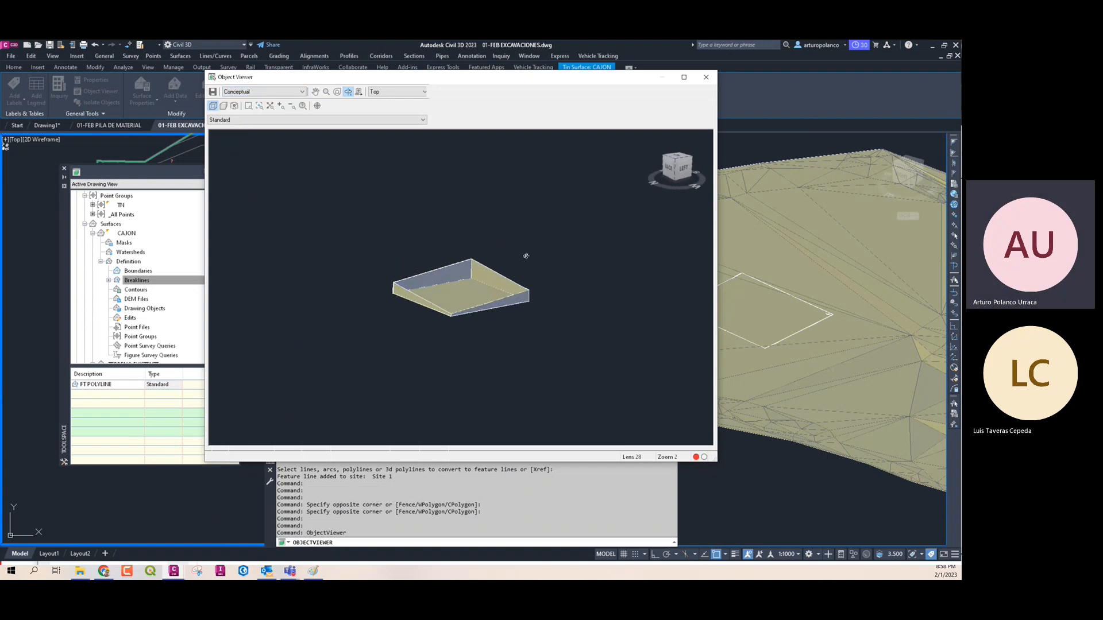
{"action": "right_click", "coordinate": [531, 242]}
{"action": "left_click", "coordinate": [552, 248]}
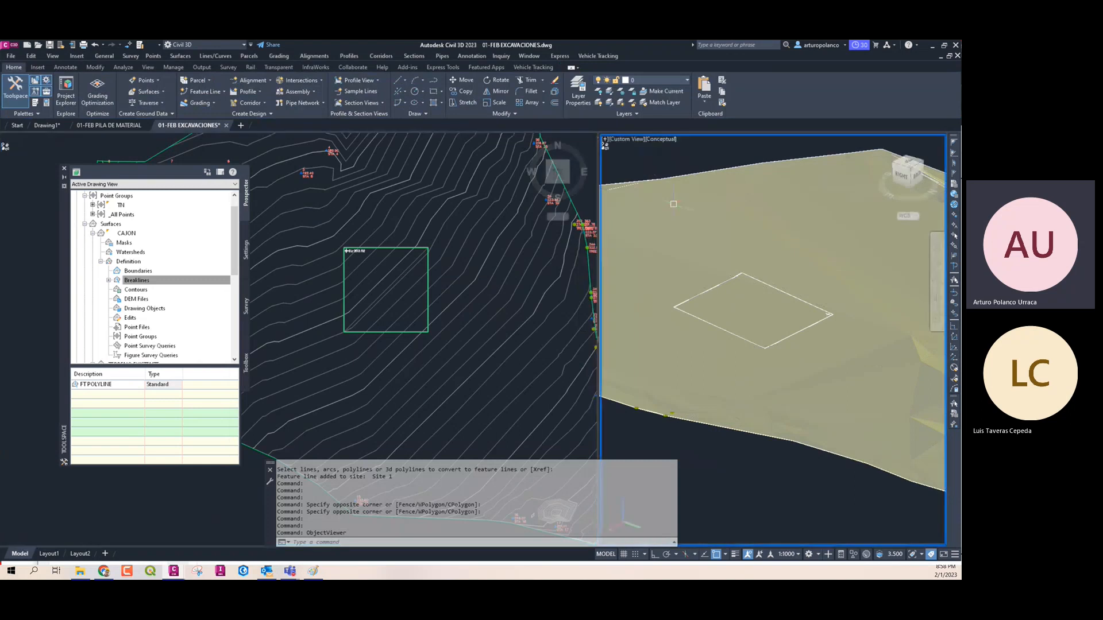
Examine from the side in the 3D viewport how the excavation box sits relative to the terrain, and return to the plan viewport
{"action": "scroll", "coordinate": [670, 247], "scroll_direction": "down", "scroll_amount": 5}
{"action": "mouse_move", "coordinate": [671, 282]}
{"action": "middle_mouse_down", "text": "shift"}
{"action": "mouse_move", "coordinate": [669, 307]}
{"action": "mouse_move", "coordinate": [719, 250]}
{"action": "mouse_move", "coordinate": [684, 260]}
{"action": "mouse_move", "coordinate": [684, 271]}
{"action": "middle_mouse_up", "text": "shift"}
{"action": "scroll", "coordinate": [686, 314], "scroll_direction": "up", "scroll_amount": 5}
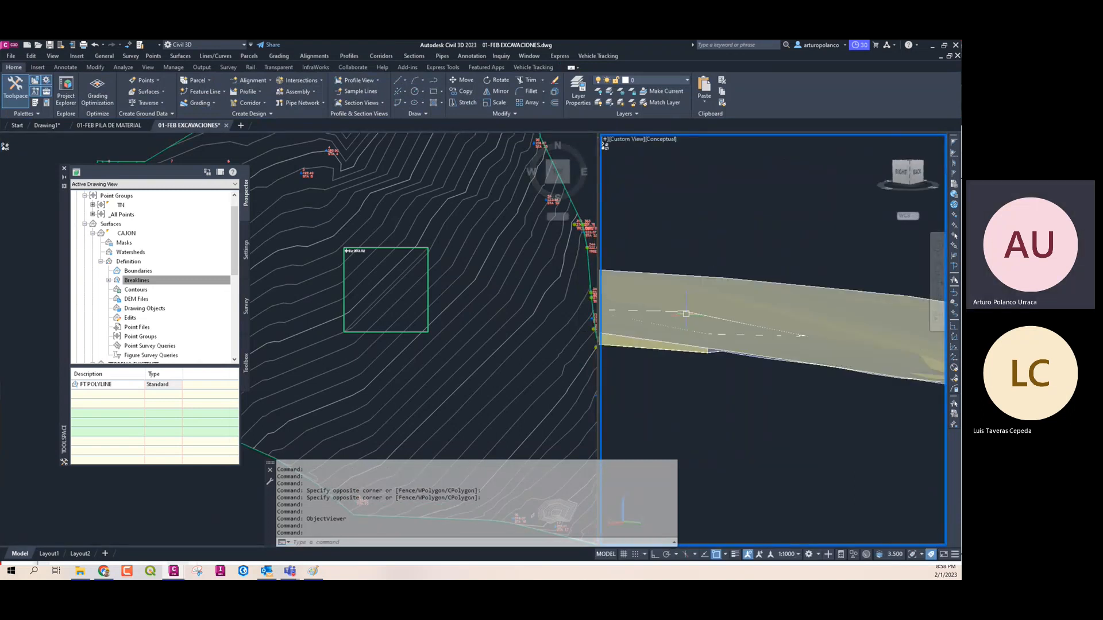
{"action": "middle_click_drag", "start_coordinate": [697, 310], "coordinate": [740, 314], "text": "shift"}
{"action": "left_click", "coordinate": [325, 434]}
{"action": "scroll", "coordinate": [338, 377], "scroll_direction": "down", "scroll_amount": 3}
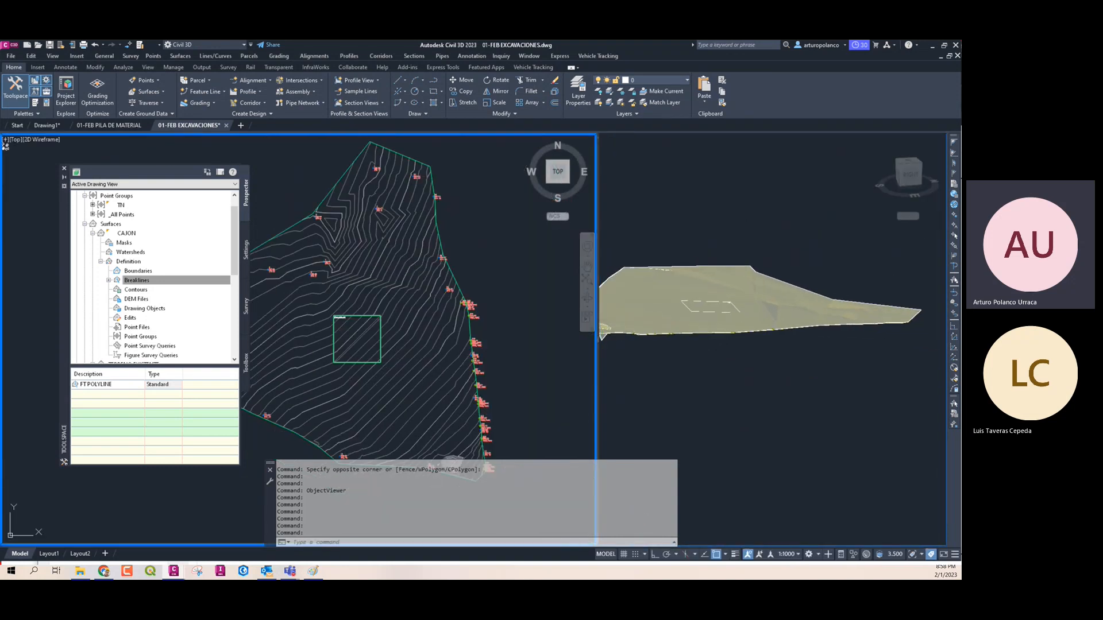
{"action": "scroll", "coordinate": [376, 352], "scroll_direction": "up", "scroll_amount": 1}
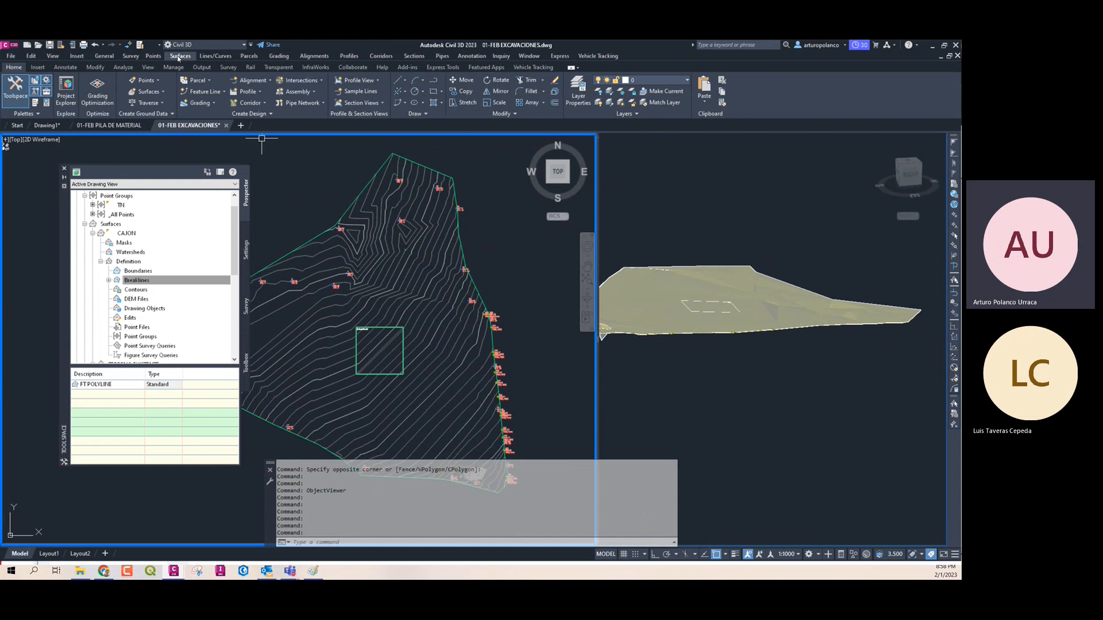
Start a new TIN volume surface from the Volumes Dashboard and name it VOLUMEN DE EXCAVACION
{"action": "left_click", "coordinate": [178, 57]}
{"action": "mouse_move", "coordinate": [195, 140]}
{"action": "left_click", "coordinate": [332, 153]}
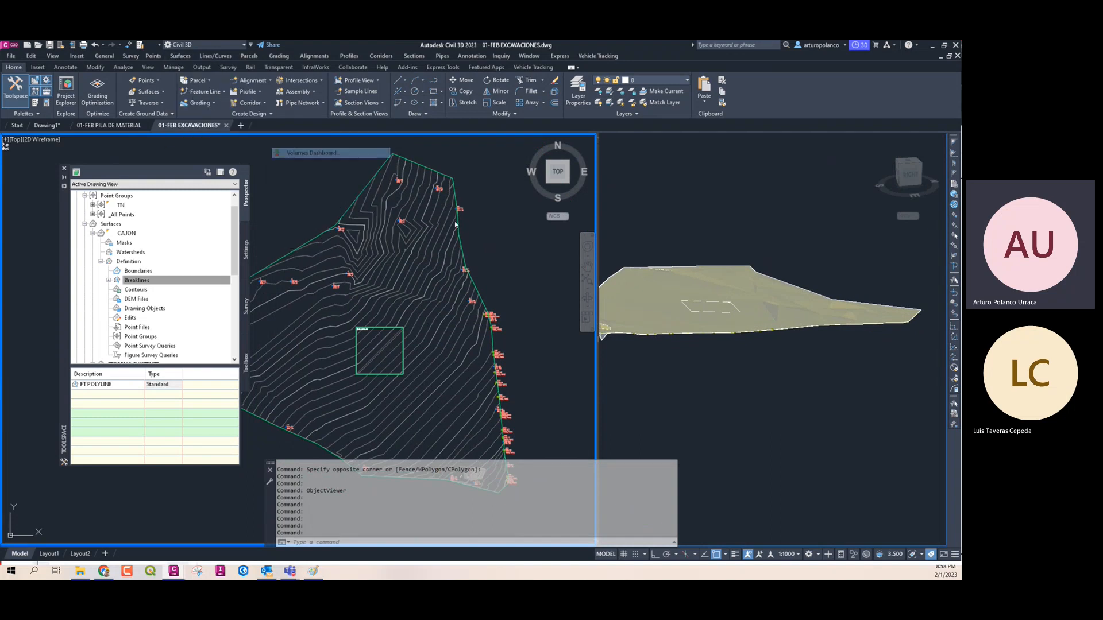
{"action": "left_click", "coordinate": [342, 163]}
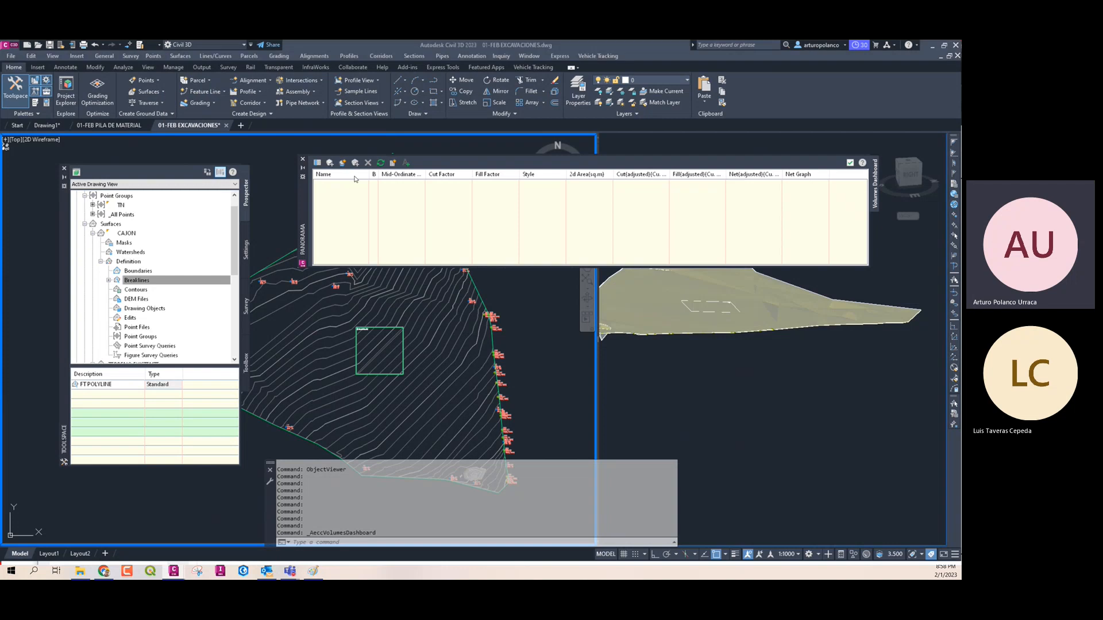
{"action": "type", "text": "VO"}
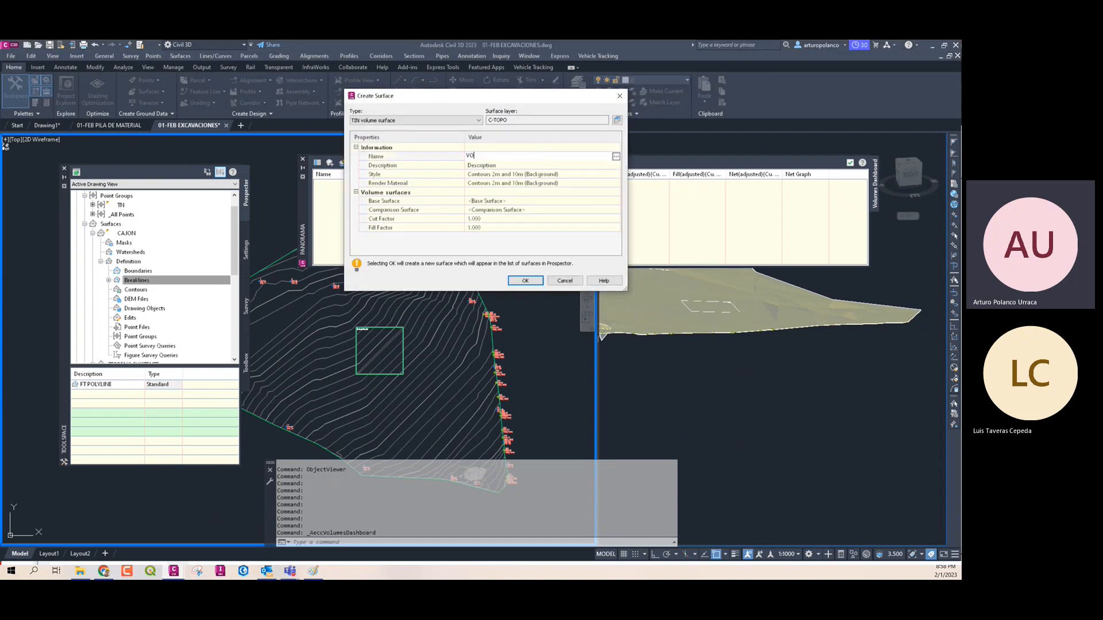
{"action": "type", "text": "LUN"}
{"action": "key", "text": "BackSpace"}
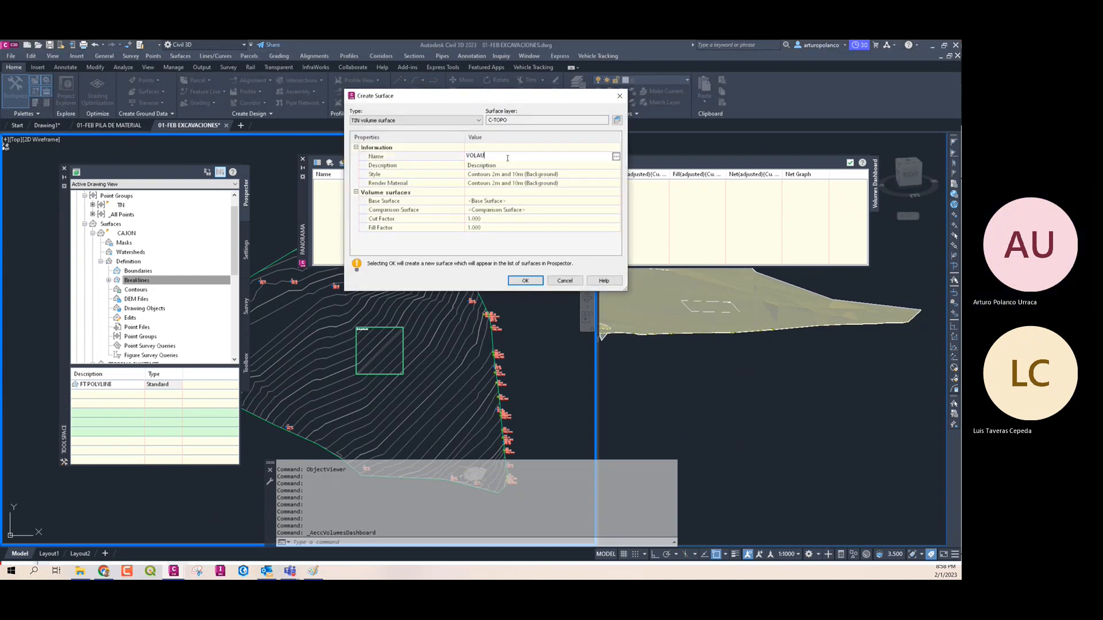
{"action": "key", "text": "BackSpace"}
{"action": "type", "text": "X"}
{"action": "type", "text": " EX"}
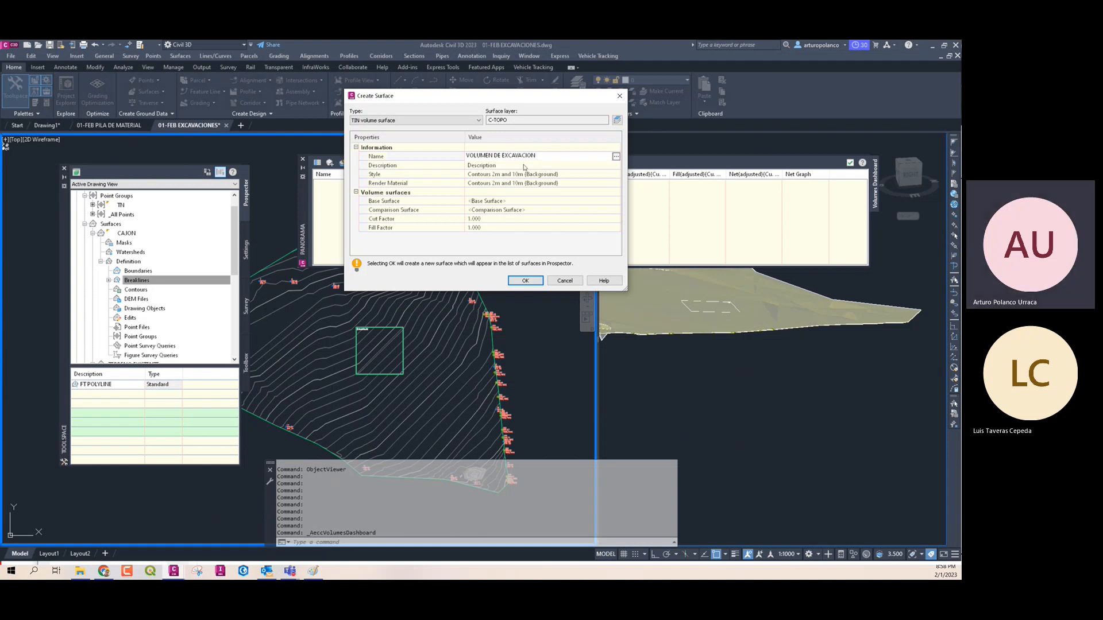
Set the new volume surface's style to Elevation Banding (2D)
{"action": "left_click", "coordinate": [551, 174]}
{"action": "left_click", "coordinate": [616, 174]}
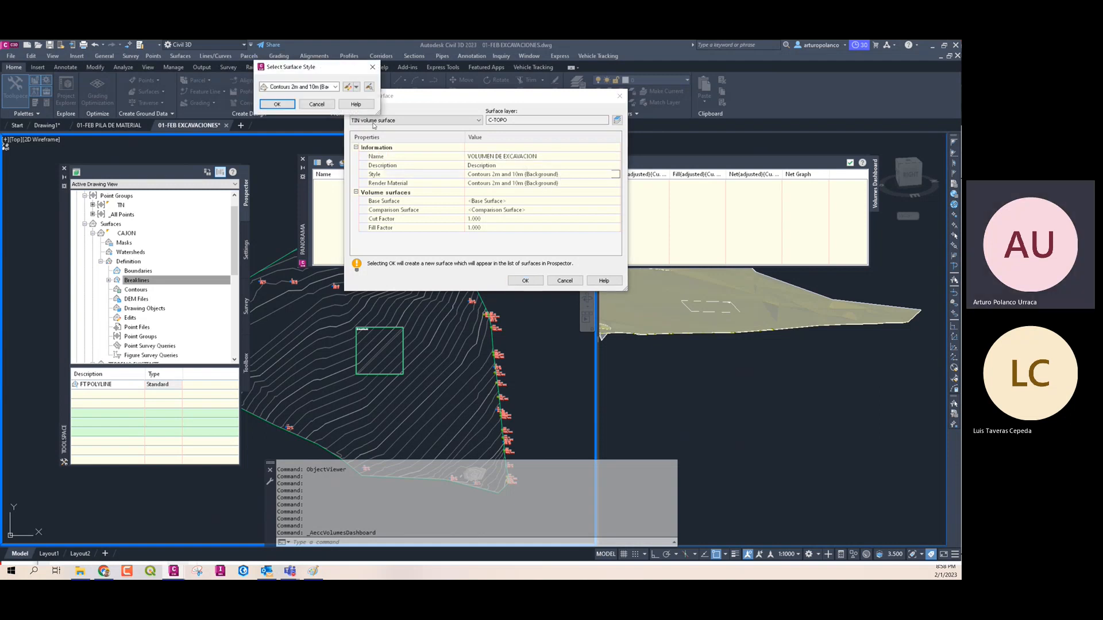
{"action": "left_click", "coordinate": [335, 87]}
{"action": "left_click", "coordinate": [311, 147]}
{"action": "left_click", "coordinate": [277, 104]}
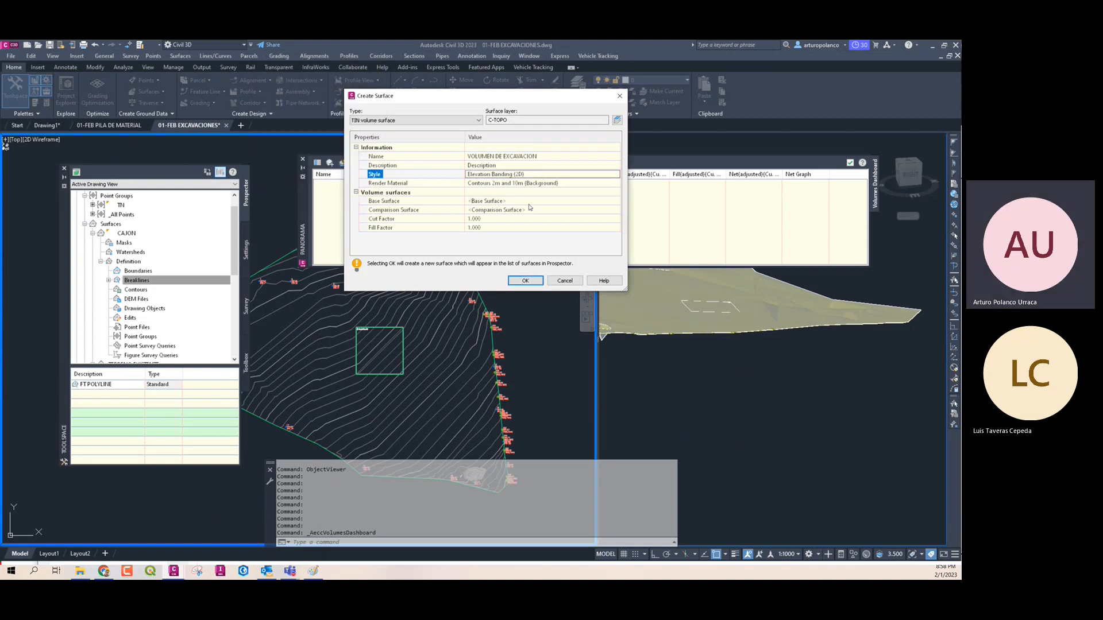
Choose TERRENO EXISTENTE as the base surface of the volume surface
{"action": "left_click", "coordinate": [589, 202]}
{"action": "left_click", "coordinate": [615, 202]}
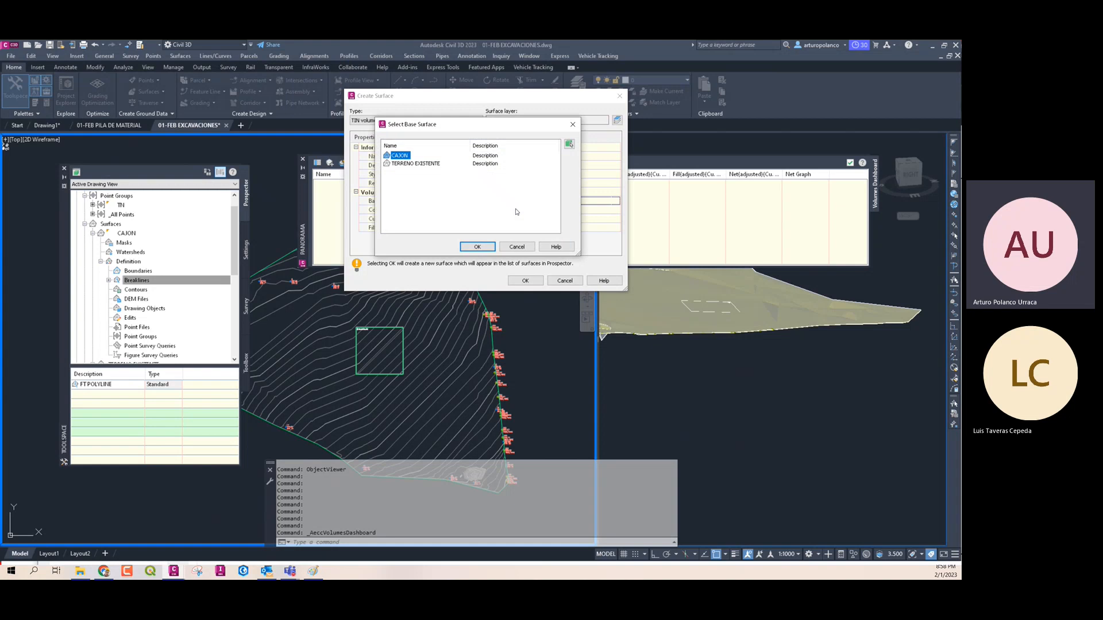
{"action": "left_click", "coordinate": [423, 165]}
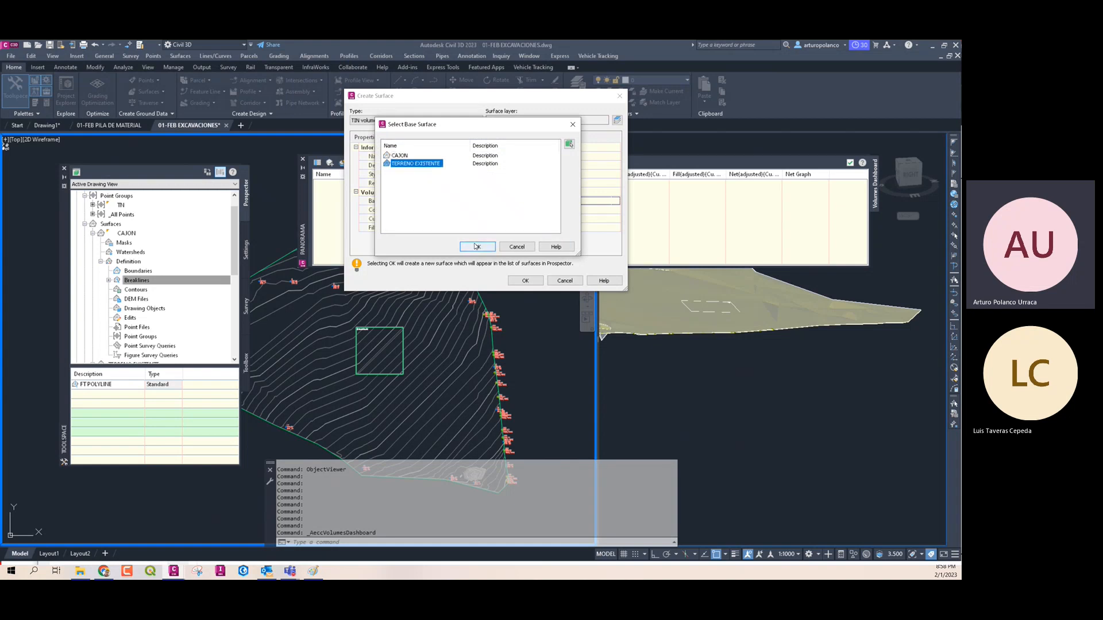
{"action": "left_click_drag", "start_coordinate": [508, 122], "coordinate": [321, 80]}
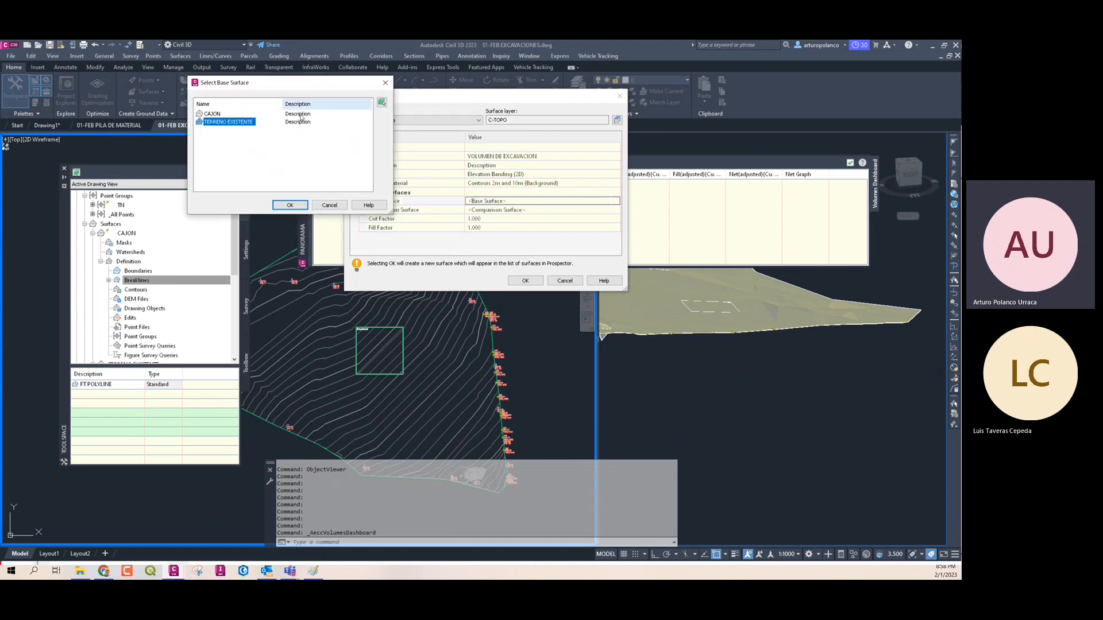
{"action": "left_click", "coordinate": [213, 114]}
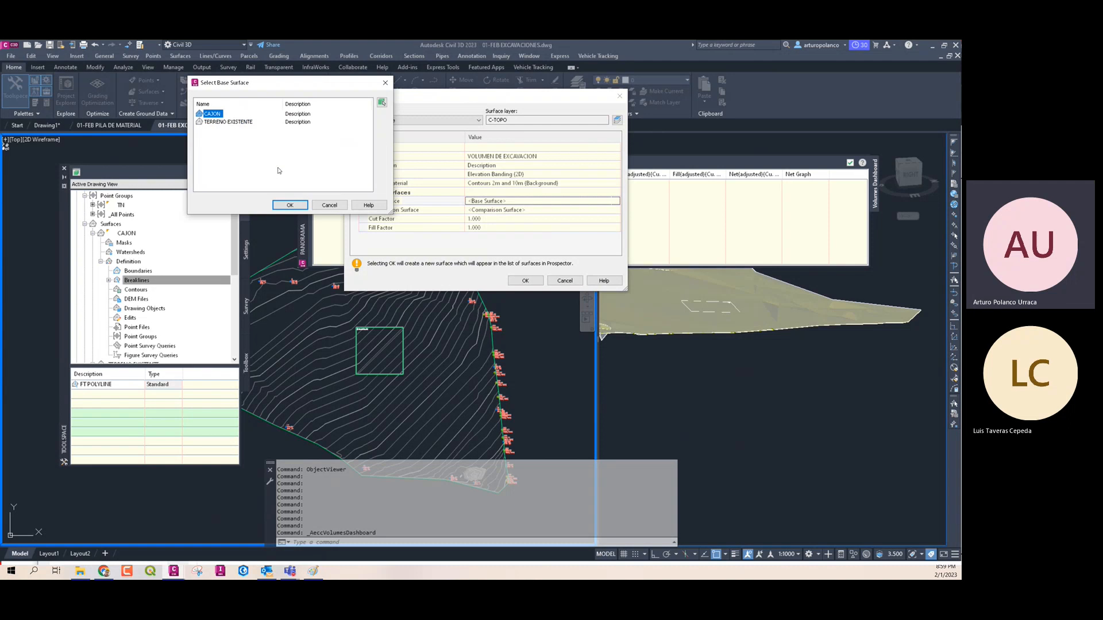
{"action": "left_click", "coordinate": [238, 123]}
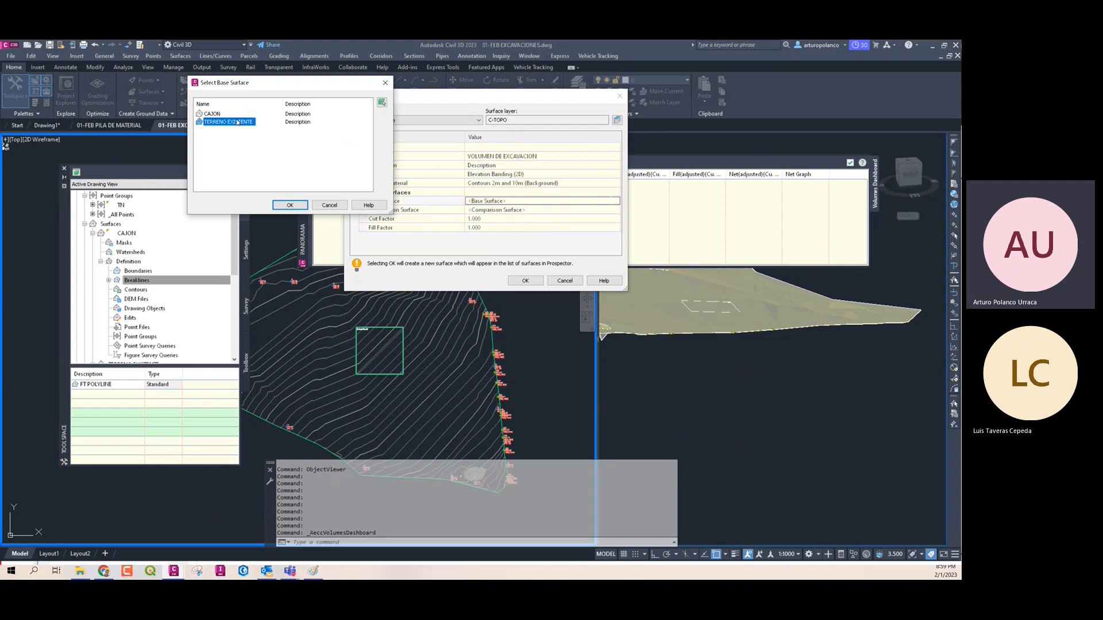
{"action": "left_click", "coordinate": [290, 205]}
Choose CAJON as the comparison surface and create the volume surface
{"action": "left_click", "coordinate": [602, 211]}
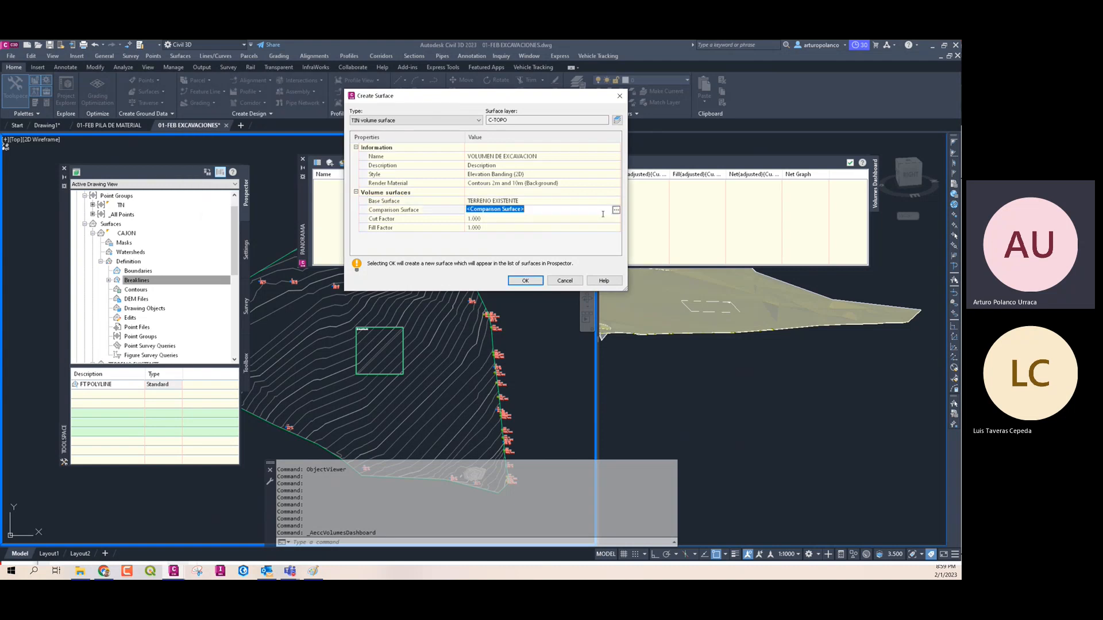
{"action": "left_click", "coordinate": [617, 211]}
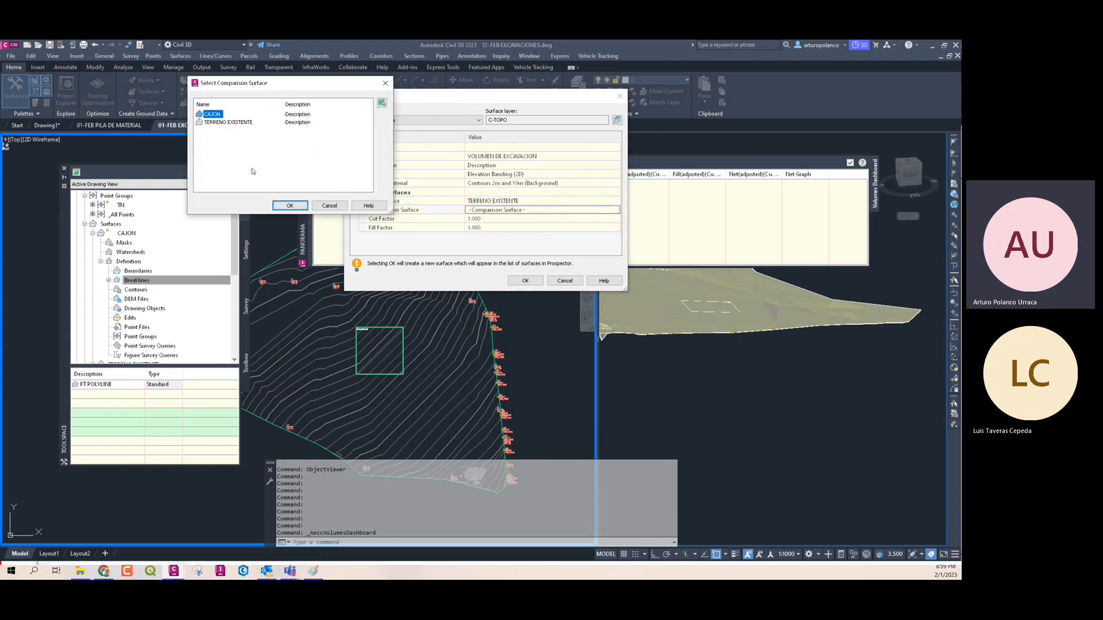
{"action": "left_click", "coordinate": [290, 206]}
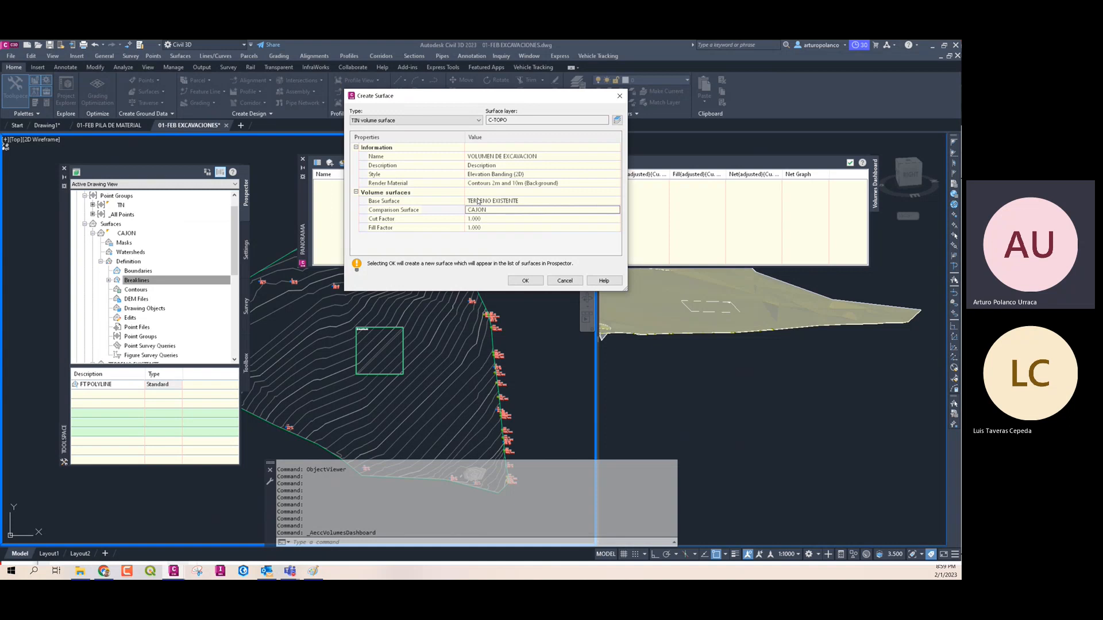
{"action": "left_click", "coordinate": [525, 281]}
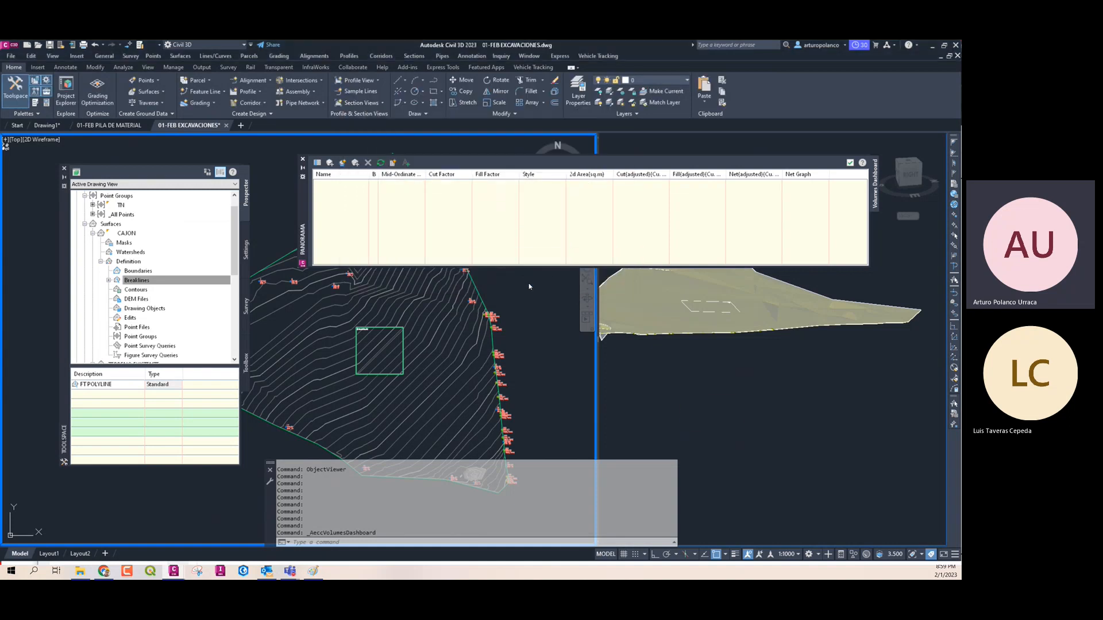
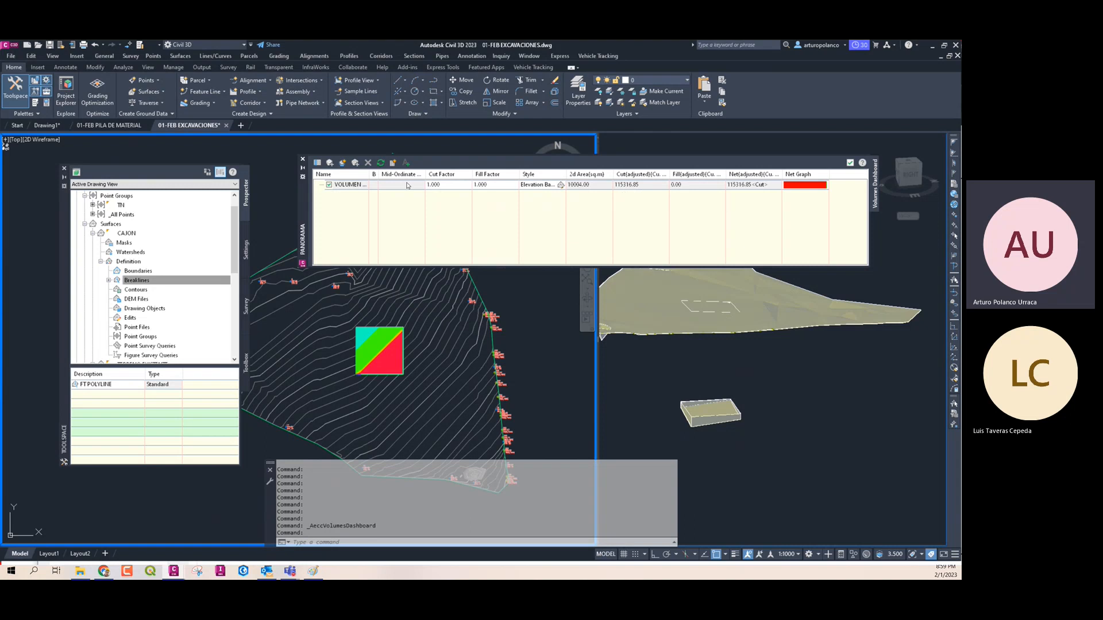
Close the Volumes Dashboard and examine the elevation banding over the excavation box in the plan view
{"action": "left_click", "coordinate": [303, 159]}
{"action": "scroll", "coordinate": [402, 305], "scroll_direction": "up", "scroll_amount": 2}
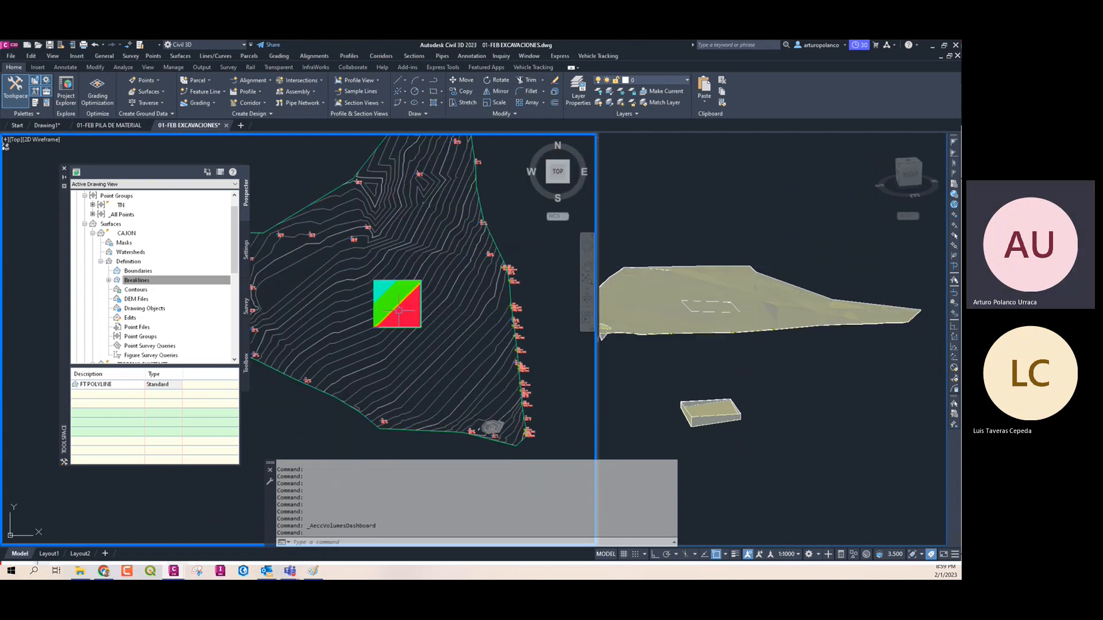
{"action": "middle_click_drag", "start_coordinate": [404, 313], "coordinate": [367, 297]}
{"action": "scroll", "coordinate": [376, 305], "scroll_direction": "up", "scroll_amount": 4}
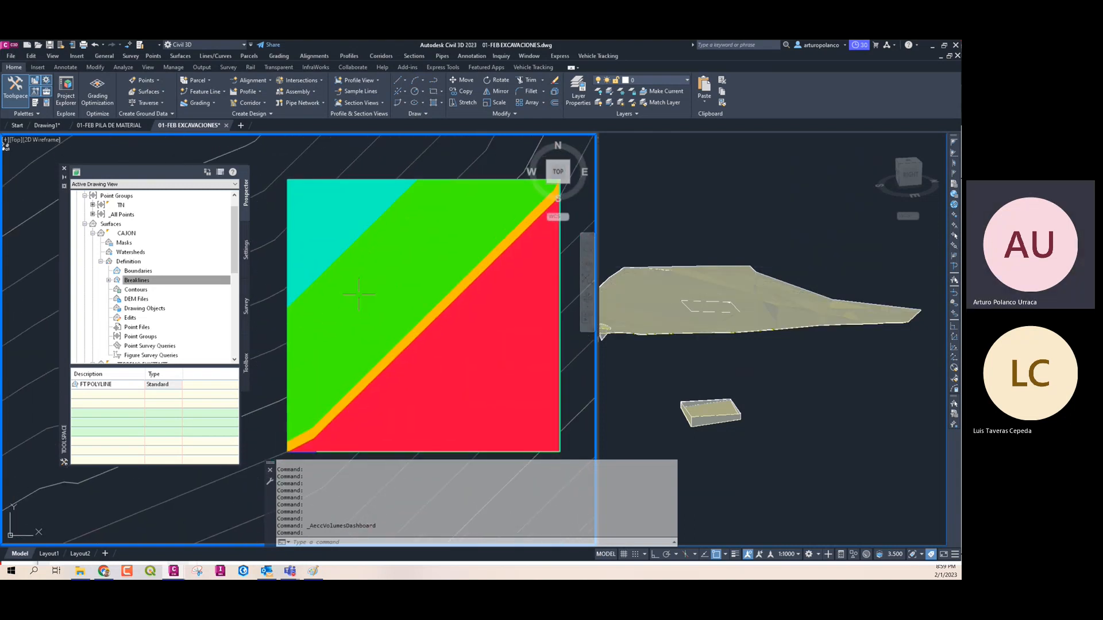
{"action": "scroll", "coordinate": [365, 300], "scroll_direction": "down", "scroll_amount": 2}
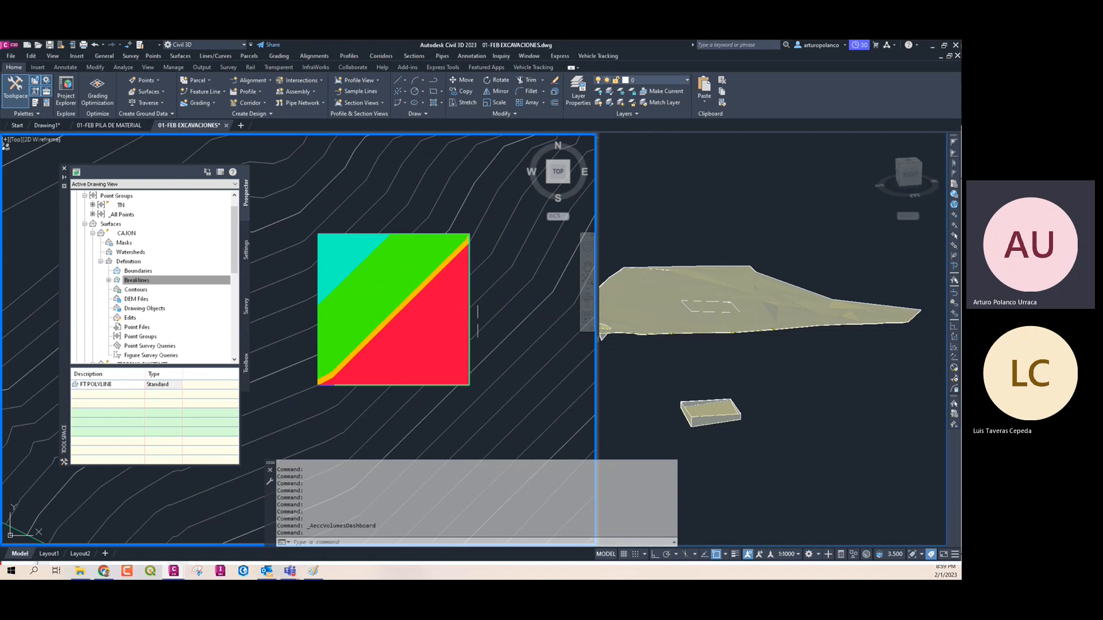
{"action": "middle_click_drag", "start_coordinate": [477, 322], "coordinate": [482, 322]}
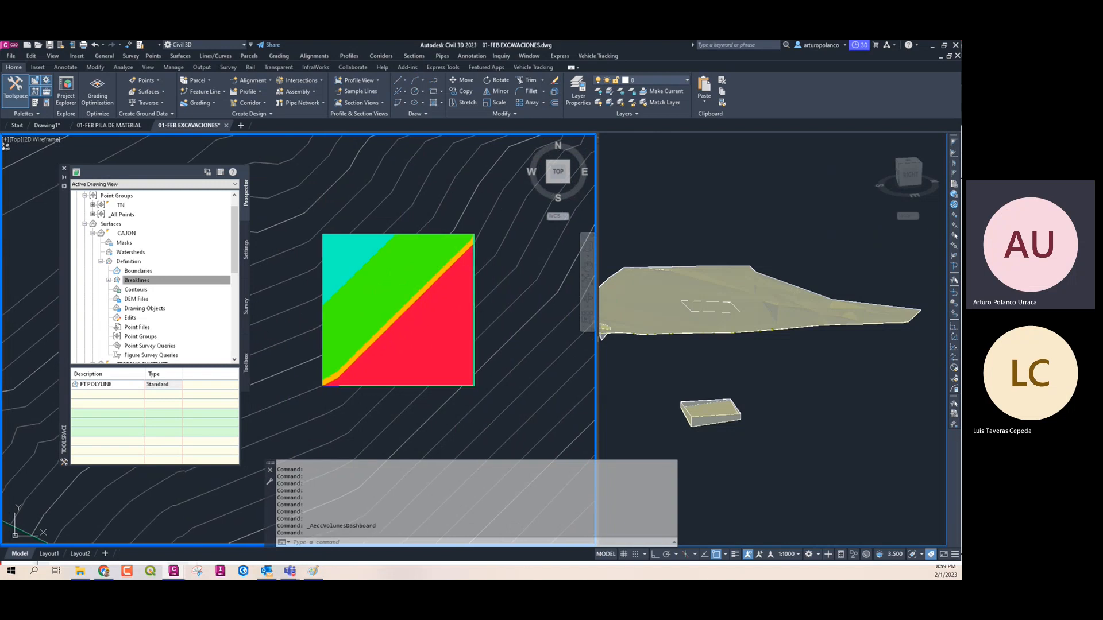
Collapse the CAJON surface tree and change the VOLUMEN DE EXCAVACION surface's style to _No Display
{"action": "left_click", "coordinate": [92, 234]}
{"action": "right_click", "coordinate": [161, 253]}
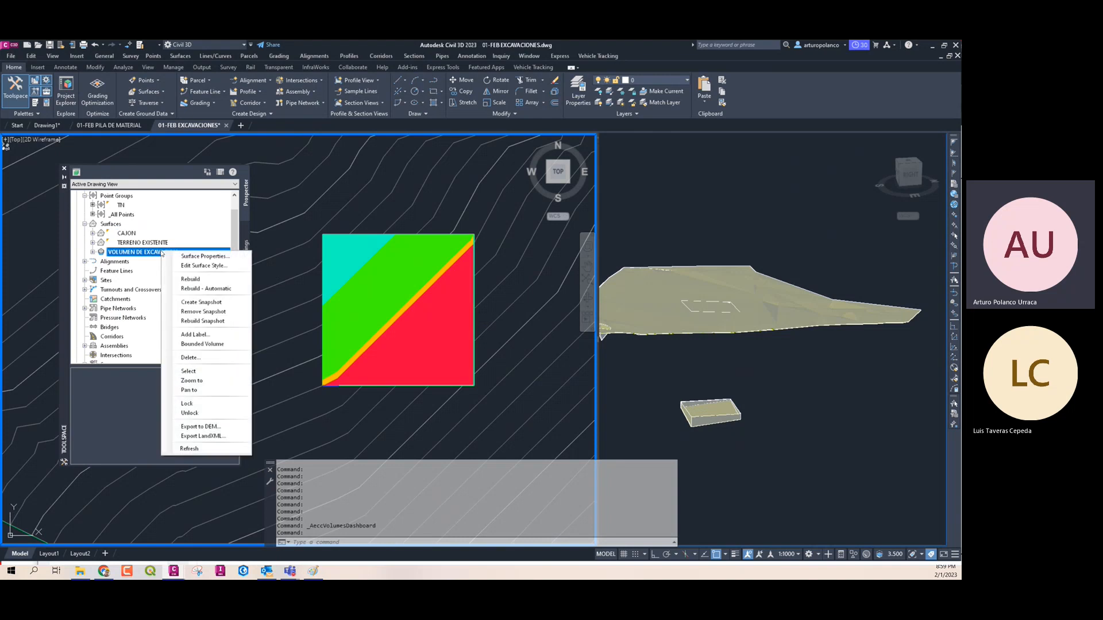
{"action": "left_click", "coordinate": [198, 255]}
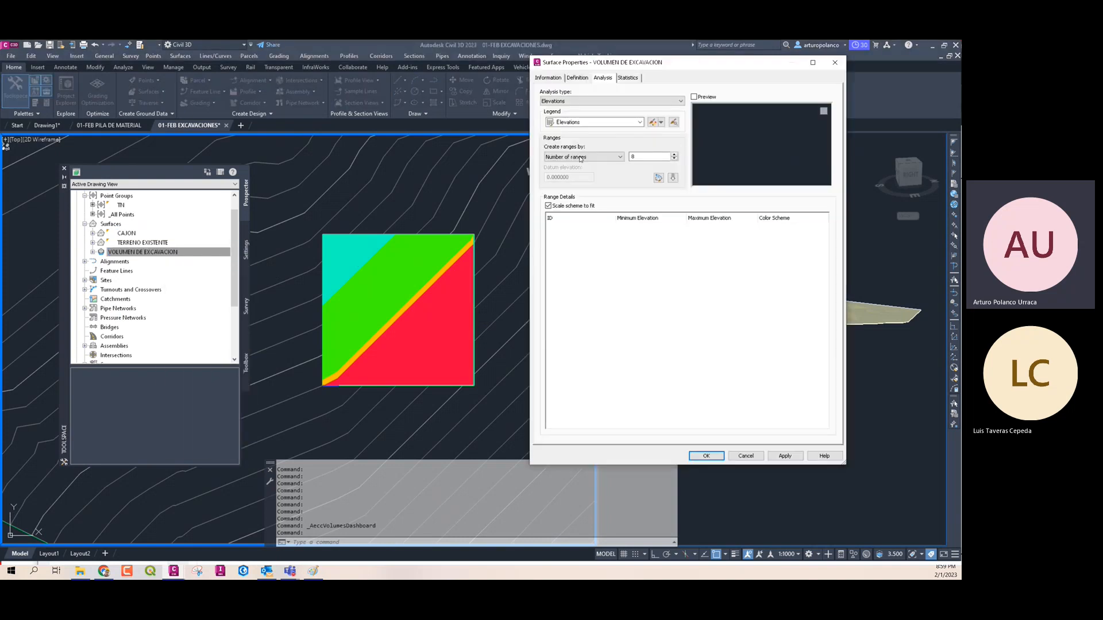
{"action": "left_click", "coordinate": [548, 77]}
{"action": "left_click", "coordinate": [595, 173]}
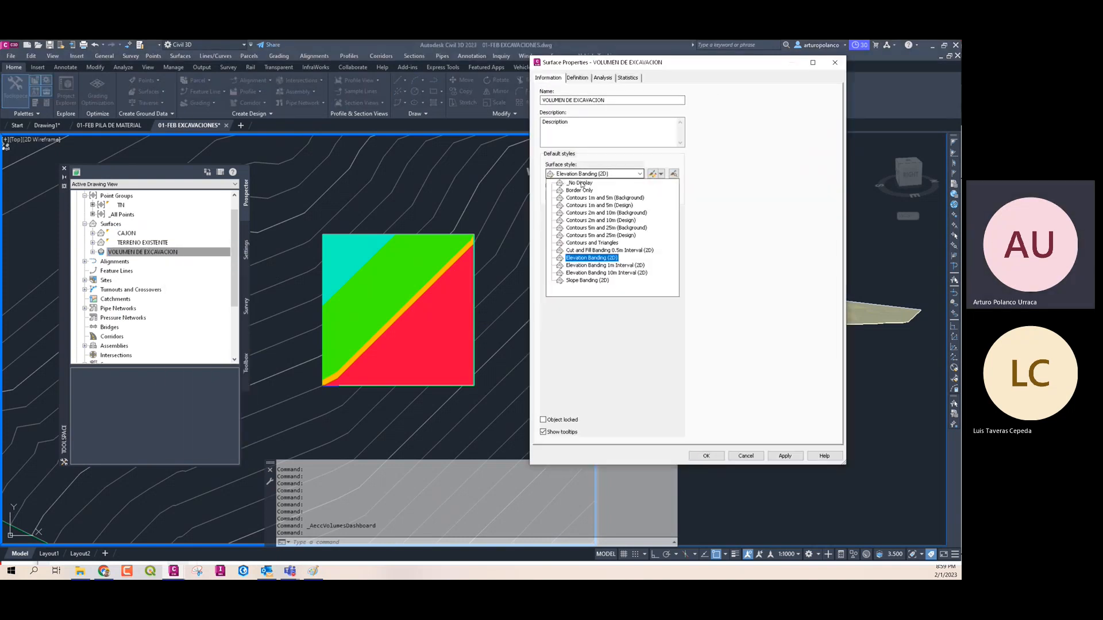
{"action": "left_click", "coordinate": [580, 183]}
{"action": "left_click", "coordinate": [706, 455]}
Inspect the excavation outline and its elevation label in plan, briefly selecting the CAJON surface and clearing the selection
{"action": "scroll", "coordinate": [422, 322], "scroll_direction": "down", "scroll_amount": 3}
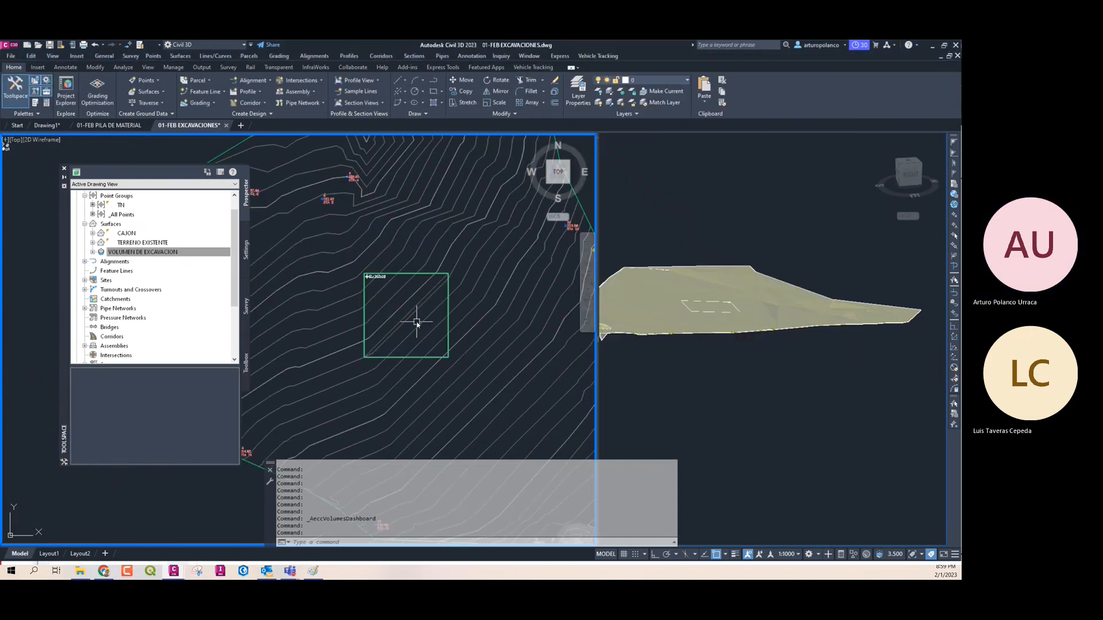
{"action": "scroll", "coordinate": [420, 317], "scroll_direction": "up", "scroll_amount": 8}
{"action": "scroll", "coordinate": [420, 316], "scroll_direction": "down", "scroll_amount": 3}
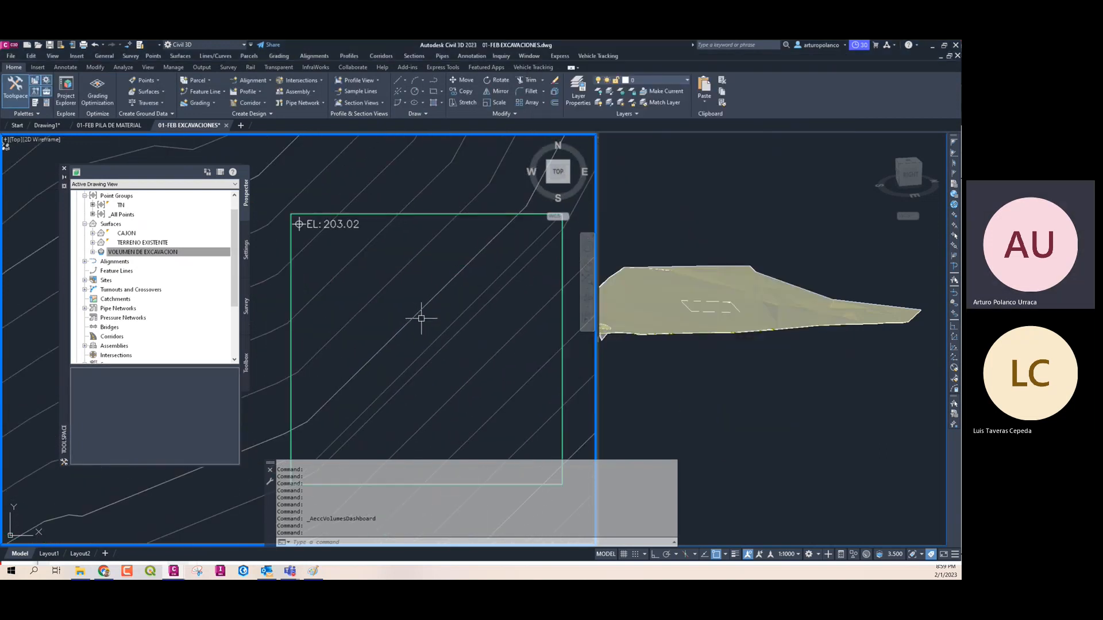
{"action": "left_click", "coordinate": [440, 333]}
{"action": "scroll", "coordinate": [387, 311], "scroll_direction": "down", "scroll_amount": 4}
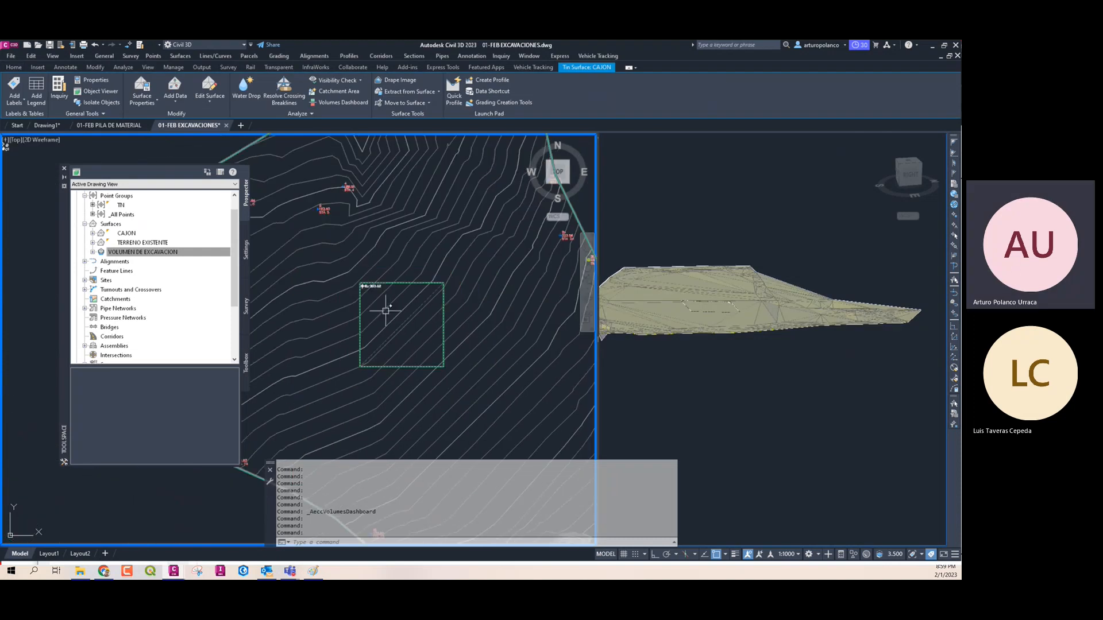
{"action": "scroll", "coordinate": [401, 333], "scroll_direction": "up", "scroll_amount": 2}
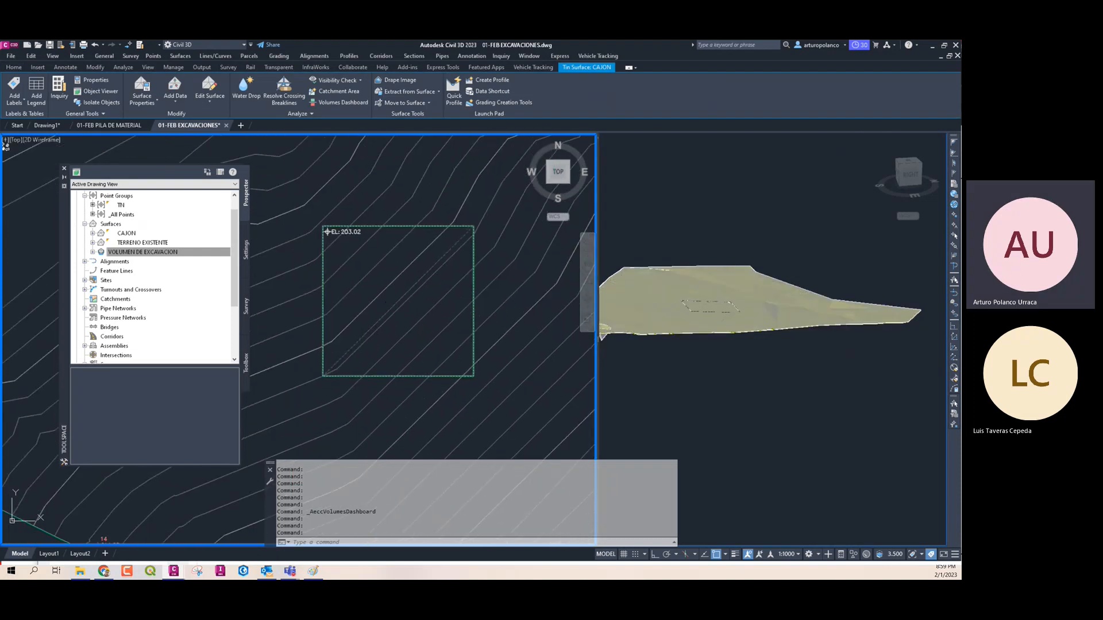
{"action": "scroll", "coordinate": [387, 315], "scroll_direction": "down", "scroll_amount": 3}
{"action": "key", "text": "Escape"}
{"action": "key", "text": "Escape"}
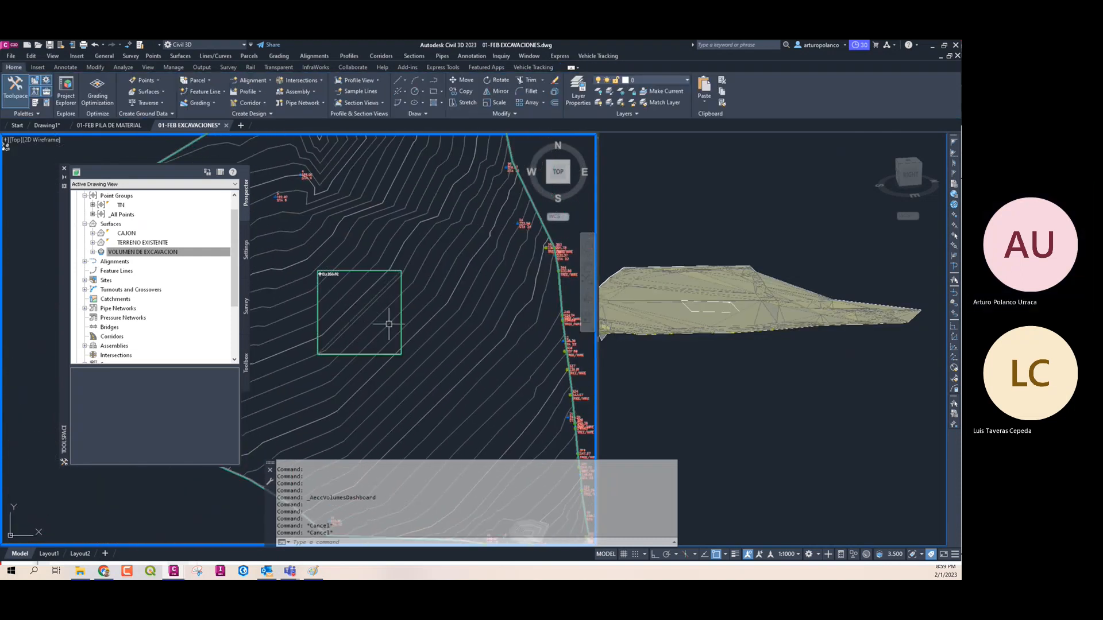
{"action": "mouse_move", "coordinate": [388, 322]}
{"action": "middle_mouse_down"}
{"action": "mouse_move", "coordinate": [404, 332]}
{"action": "mouse_move", "coordinate": [403, 322]}
{"action": "middle_mouse_up"}
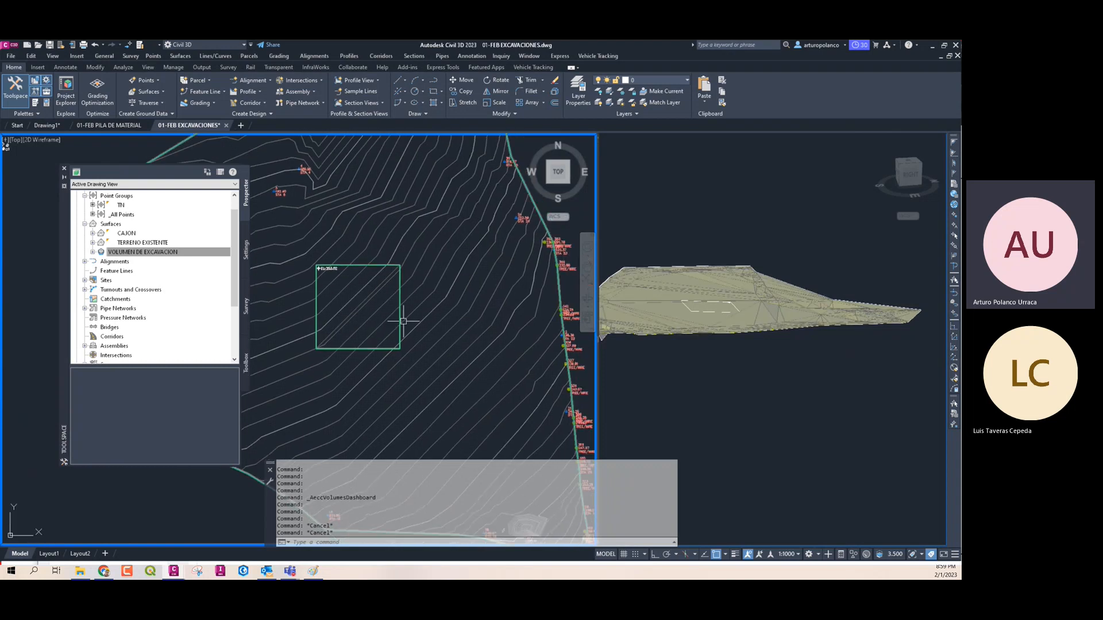
Start a new TIN surface from the Surfaces collection and name it SUPERFICIE
{"action": "right_click", "coordinate": [111, 224]}
{"action": "left_click", "coordinate": [166, 230]}
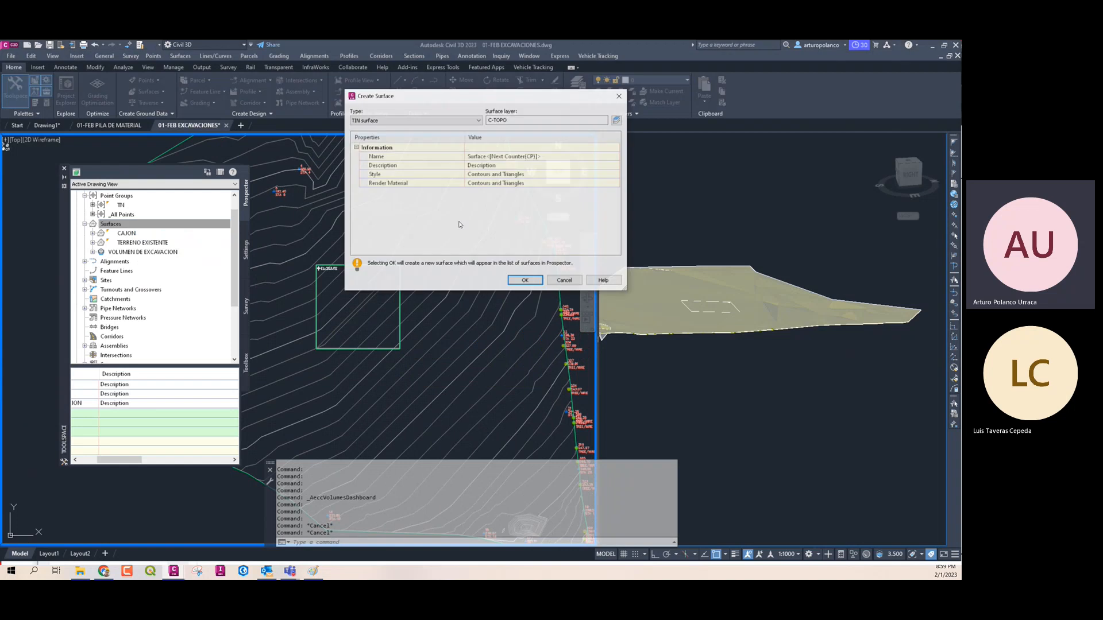
{"action": "left_click", "coordinate": [498, 158]}
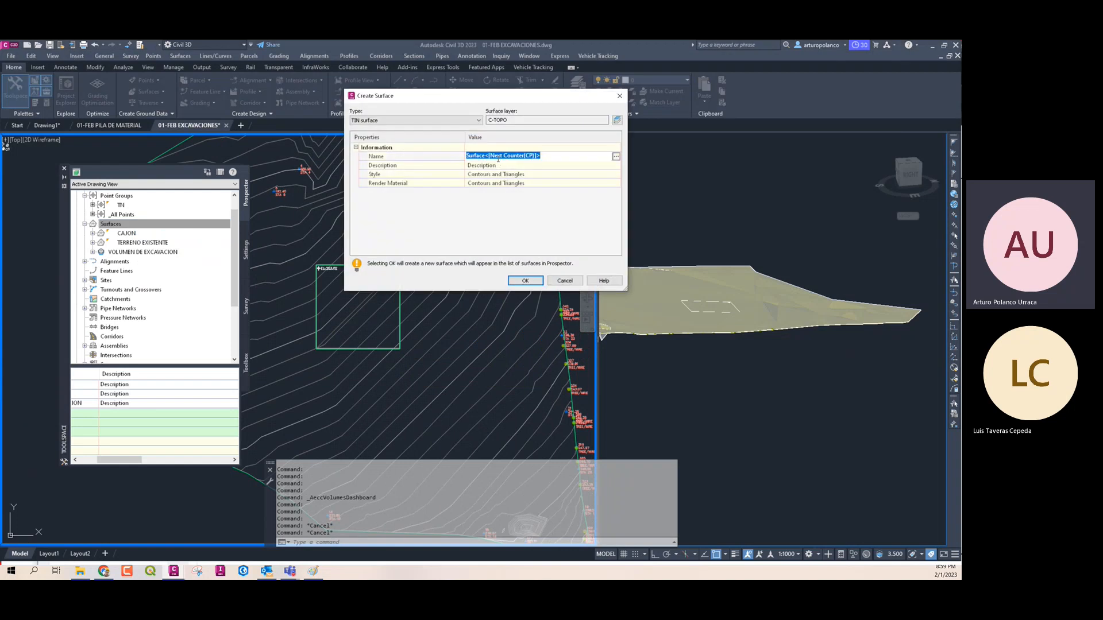
{"action": "type", "text": "TROPO"}
{"action": "type", "text": "ERFIC"}
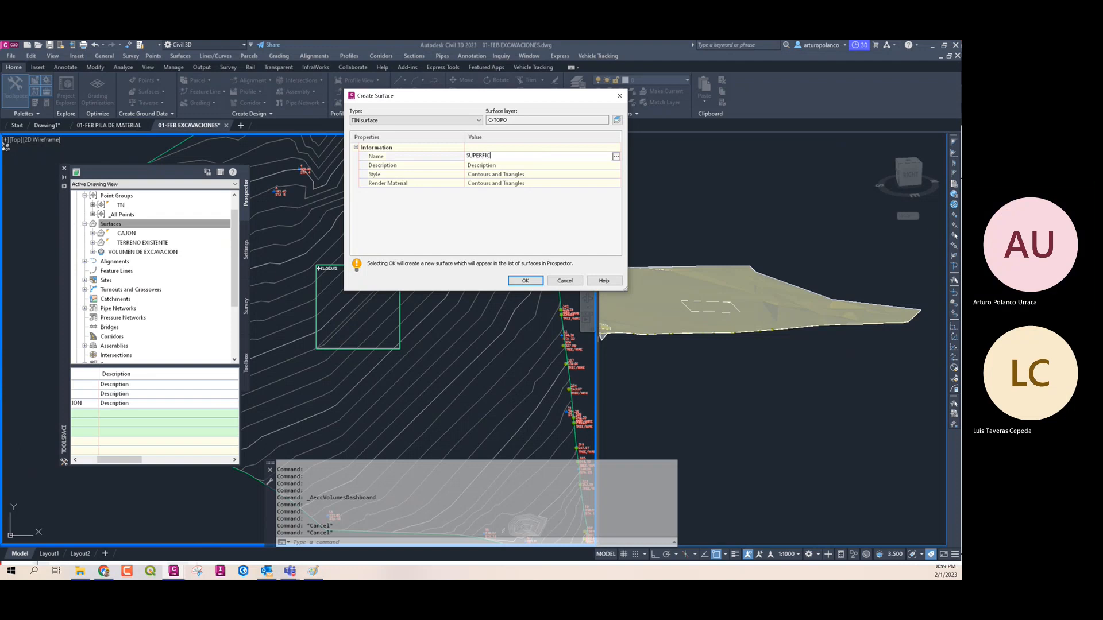
{"action": "type", "text": "IE"}
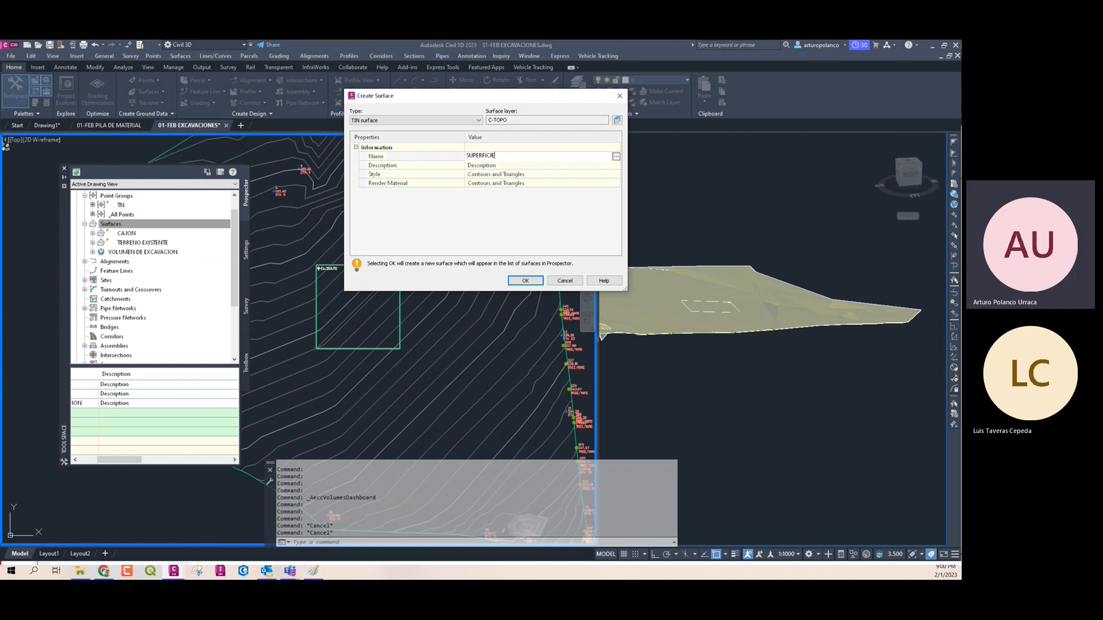
Set the SUPERFICIE surface's style to Contours 1m and 5m (Design) and create the surface
{"action": "left_click", "coordinate": [516, 174]}
{"action": "left_click", "coordinate": [615, 174]}
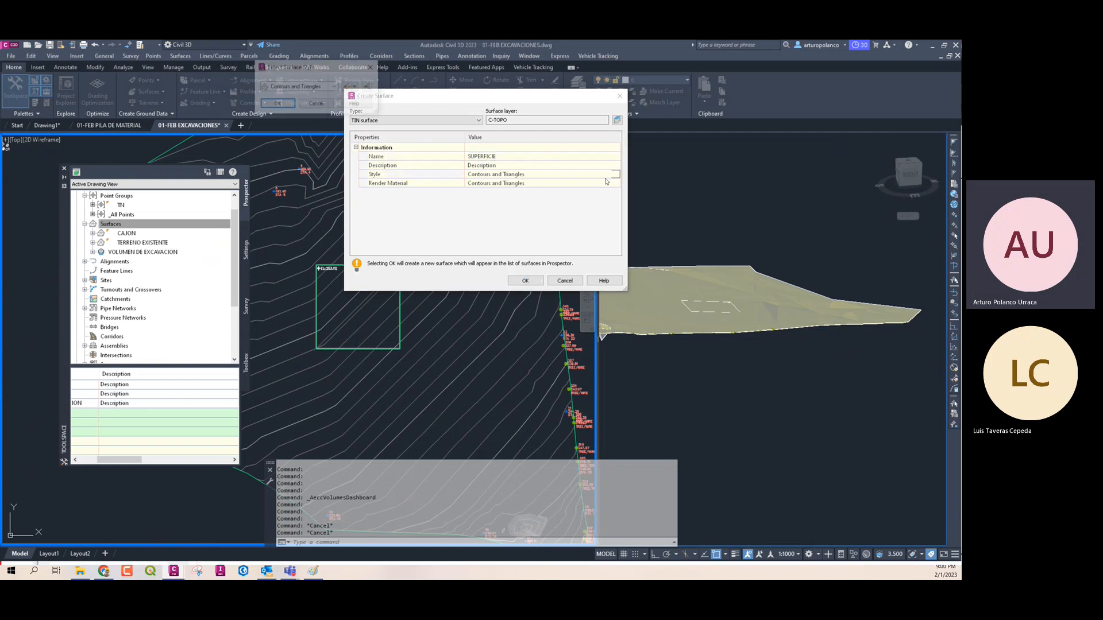
{"action": "left_click", "coordinate": [334, 87]}
{"action": "left_click", "coordinate": [304, 111]}
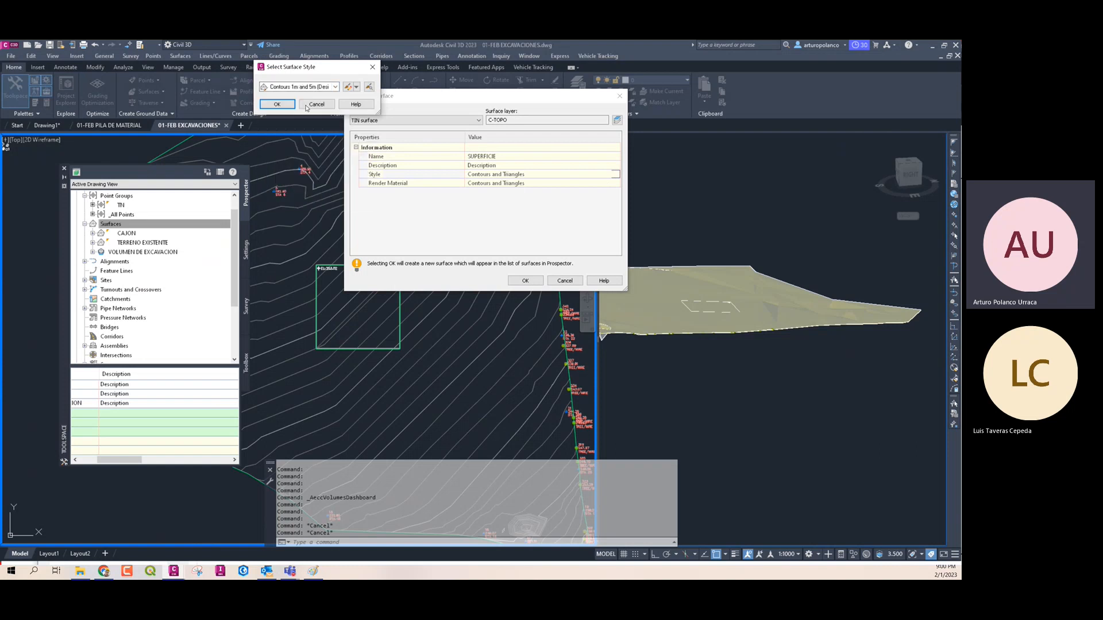
{"action": "left_click", "coordinate": [277, 104]}
{"action": "left_click", "coordinate": [525, 281]}
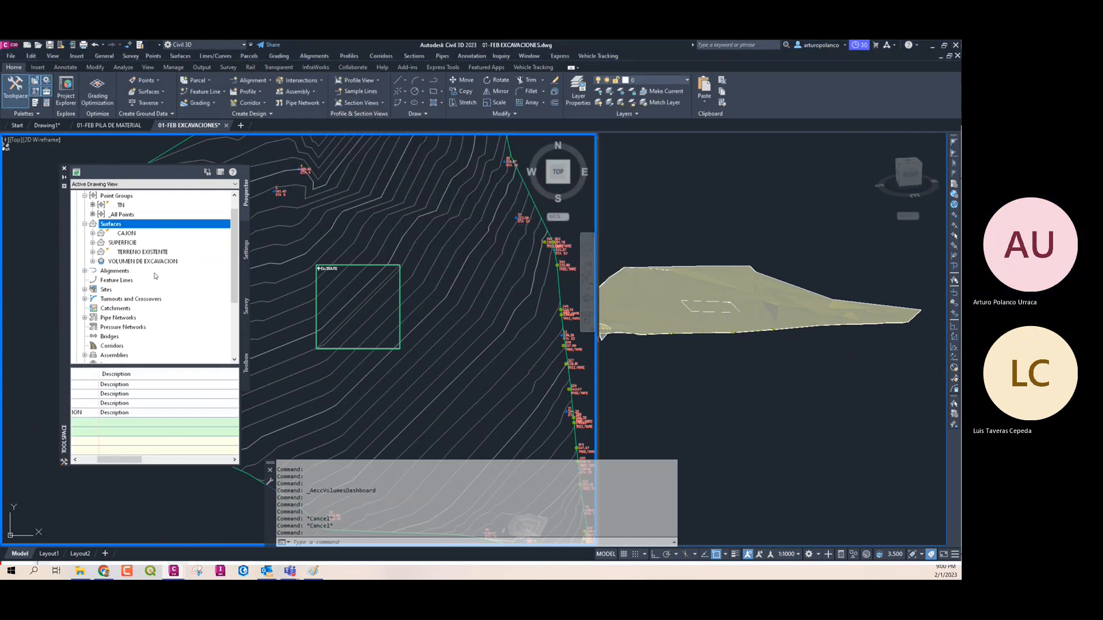
Change the CAJON surface's style to _No Display in its surface properties
{"action": "right_click", "coordinate": [127, 235]}
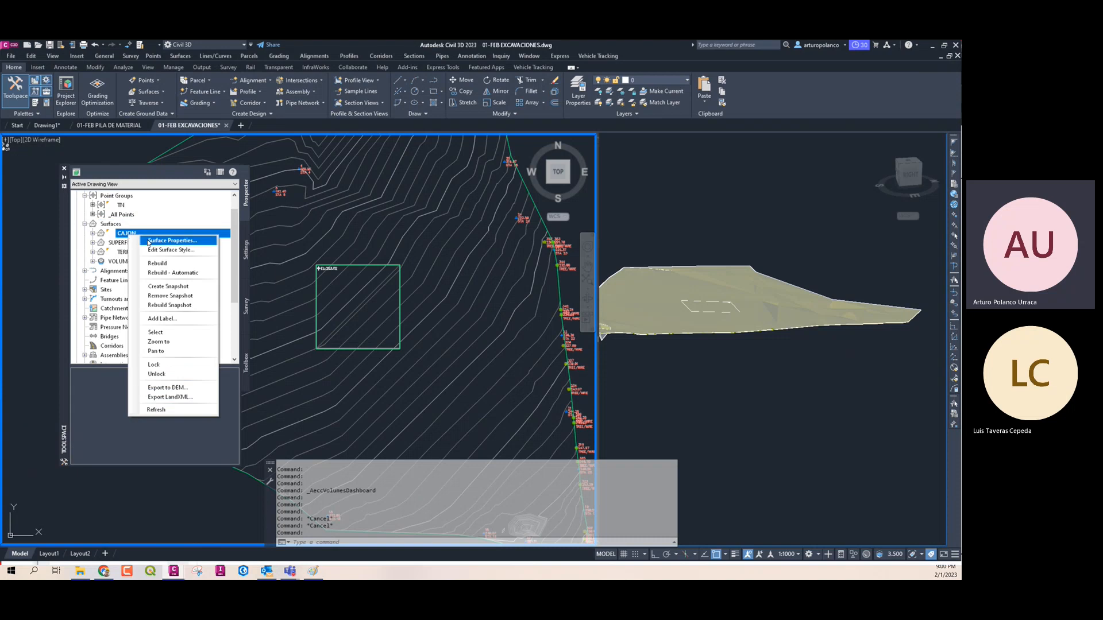
{"action": "left_click", "coordinate": [167, 240]}
{"action": "left_click", "coordinate": [566, 174]}
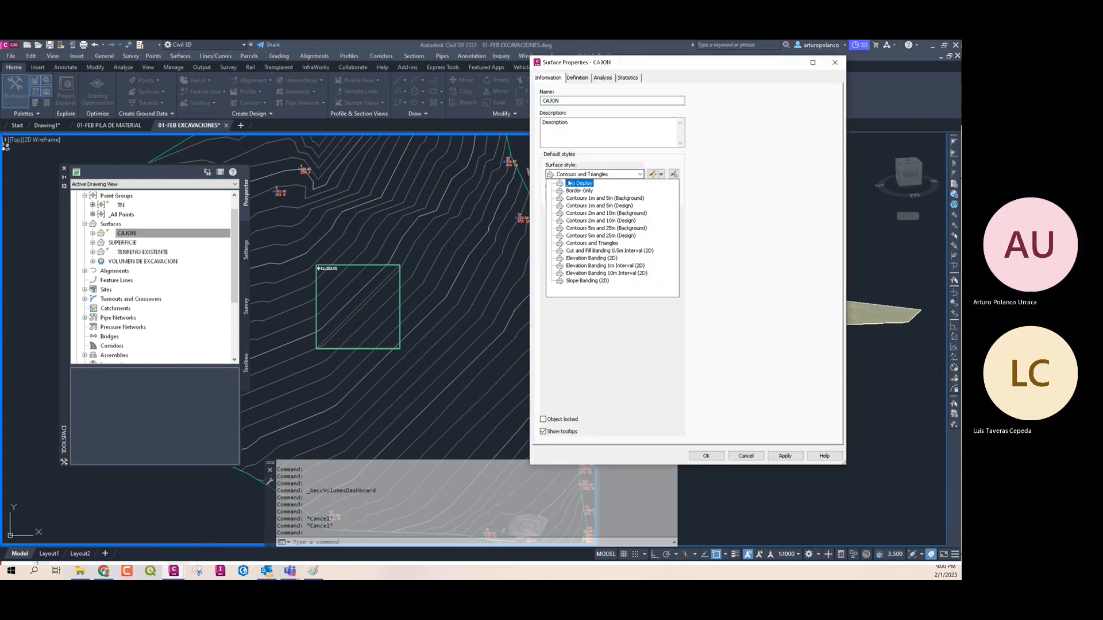
{"action": "left_click", "coordinate": [578, 183]}
{"action": "left_click", "coordinate": [705, 456]}
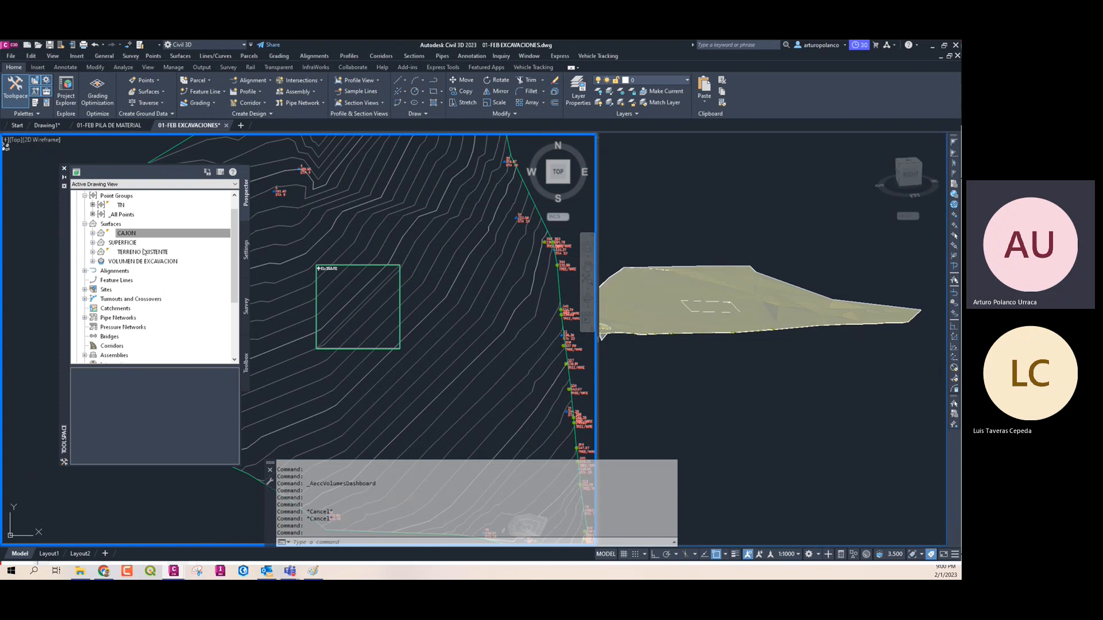
Change the TERRENO EXISTENTE surface's style to _No Display in its surface properties
{"action": "right_click", "coordinate": [141, 251]}
{"action": "left_click", "coordinate": [187, 256]}
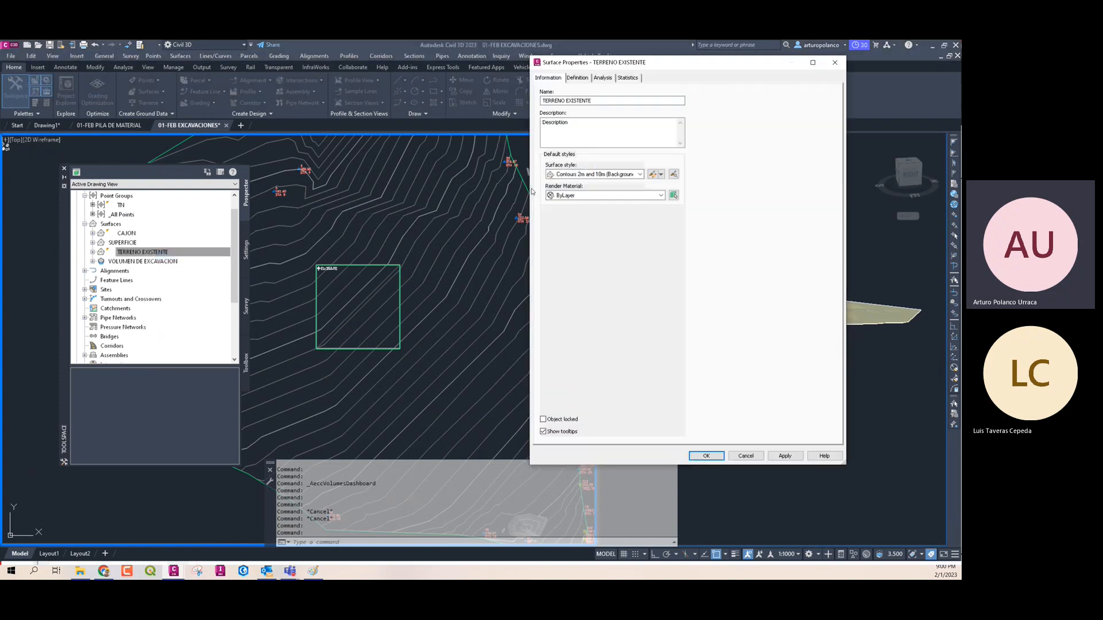
{"action": "left_click", "coordinate": [586, 174]}
{"action": "left_click", "coordinate": [578, 184]}
{"action": "left_click", "coordinate": [706, 456]}
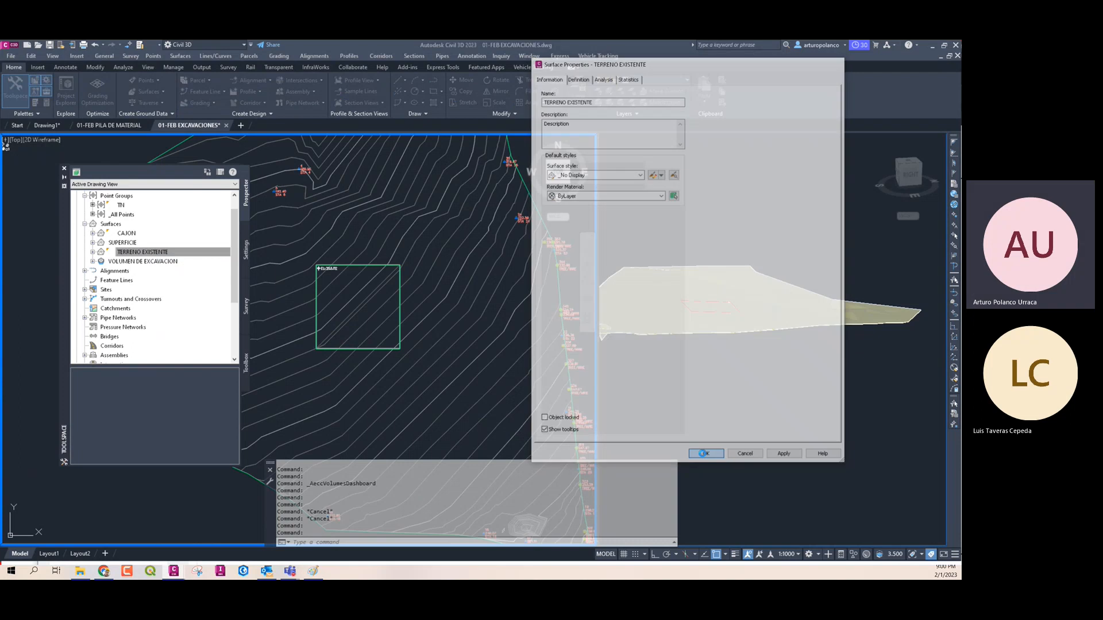
Rename the SUPERFICIE surface as SUPERFICIE FINAL in its surface properties
{"action": "left_click", "coordinate": [126, 243]}
{"action": "right_click", "coordinate": [128, 244]}
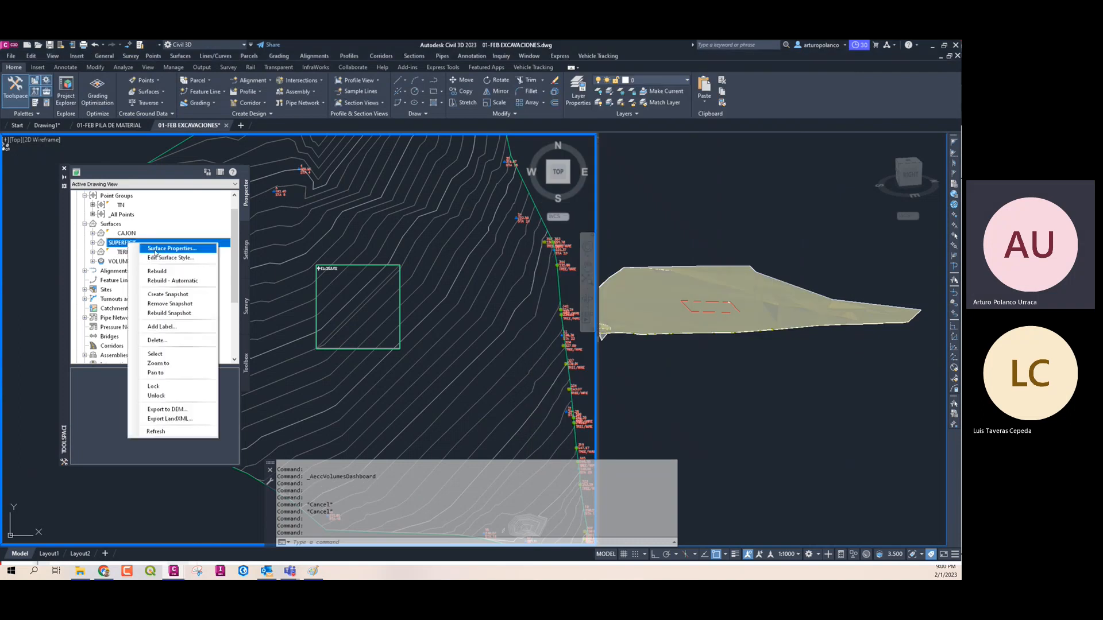
{"action": "left_click", "coordinate": [167, 249]}
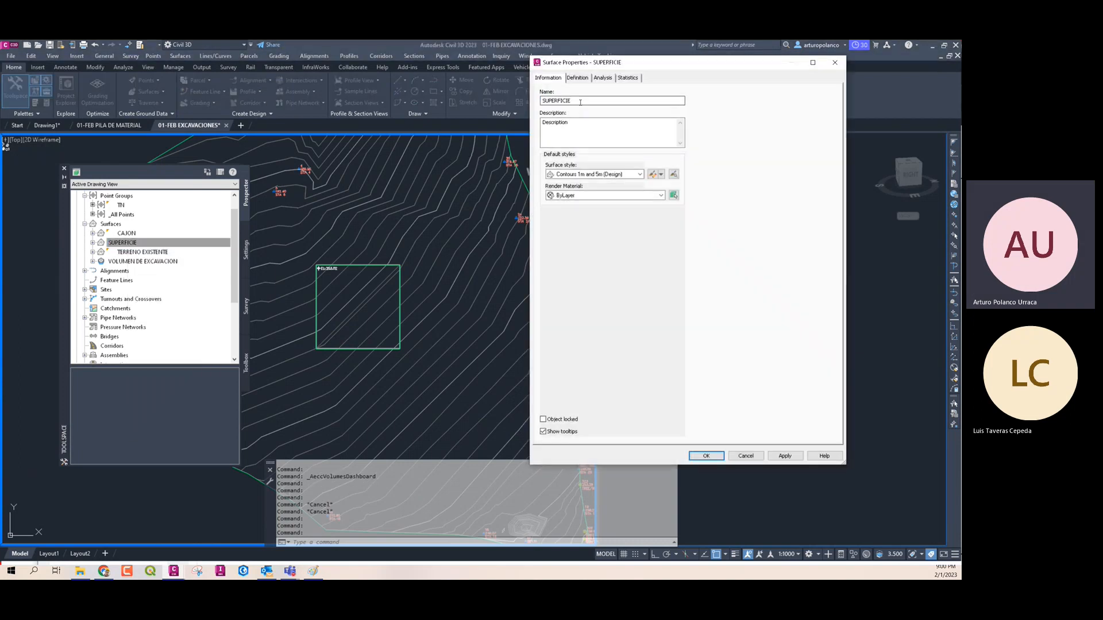
{"action": "type", "text": "FINAL"}
{"action": "left_click", "coordinate": [705, 455]}
{"action": "left_click", "coordinate": [129, 244]}
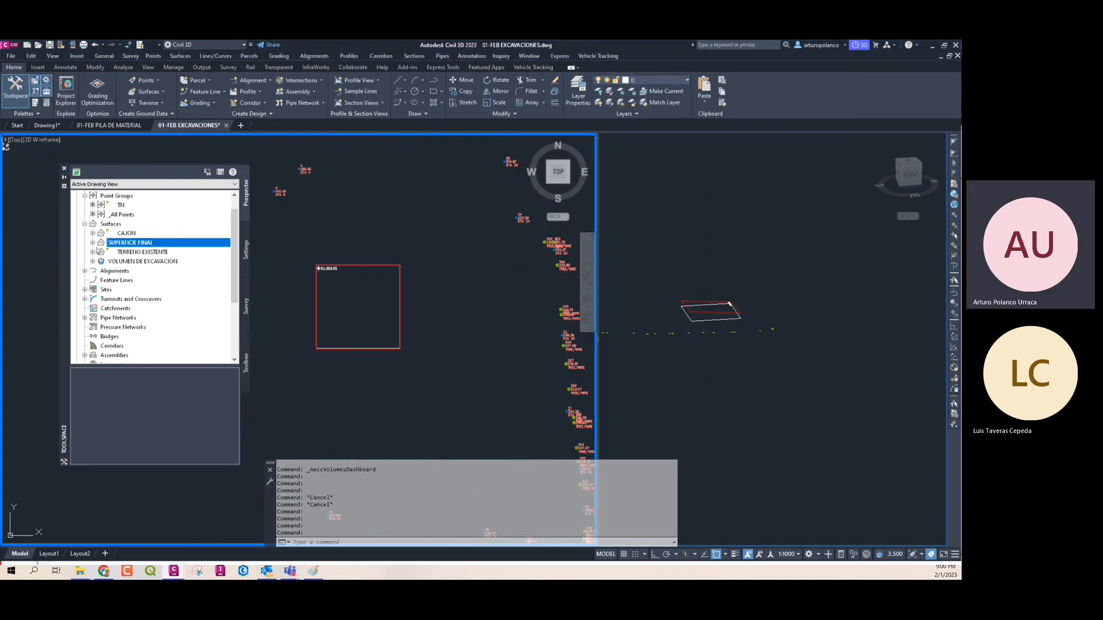
Paste the TERRENO EXISTENTE surface into SUPERFICIE FINAL as an edit in its definition
{"action": "left_click", "coordinate": [402, 235]}
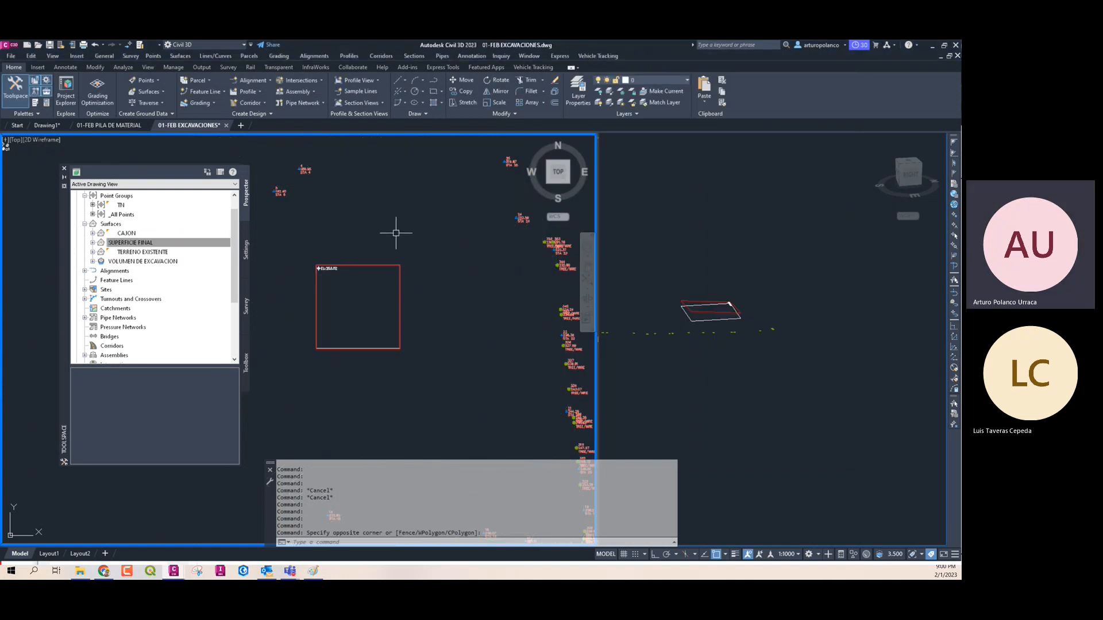
{"action": "middle_click_drag", "start_coordinate": [394, 232], "coordinate": [429, 245]}
{"action": "left_click", "coordinate": [92, 243]}
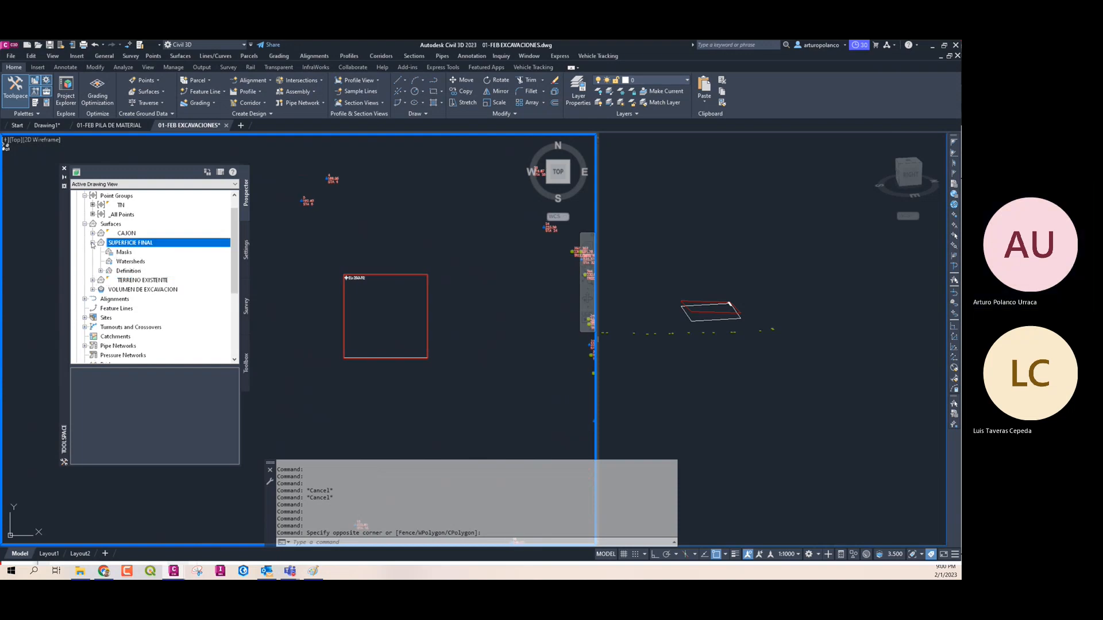
{"action": "left_click", "coordinate": [101, 270]}
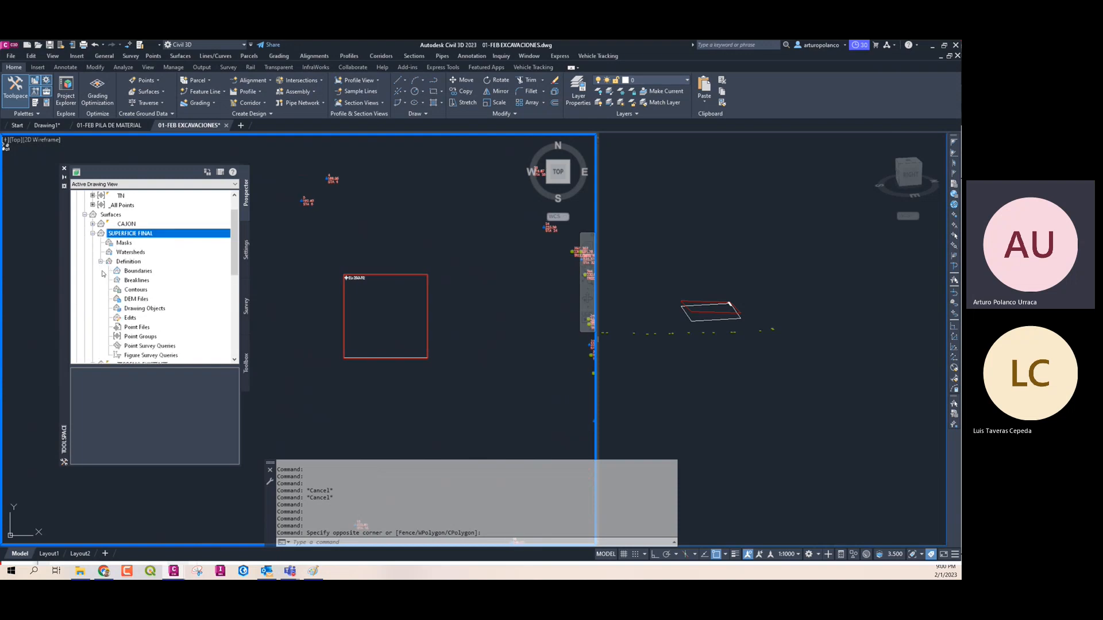
{"action": "right_click", "coordinate": [133, 319]}
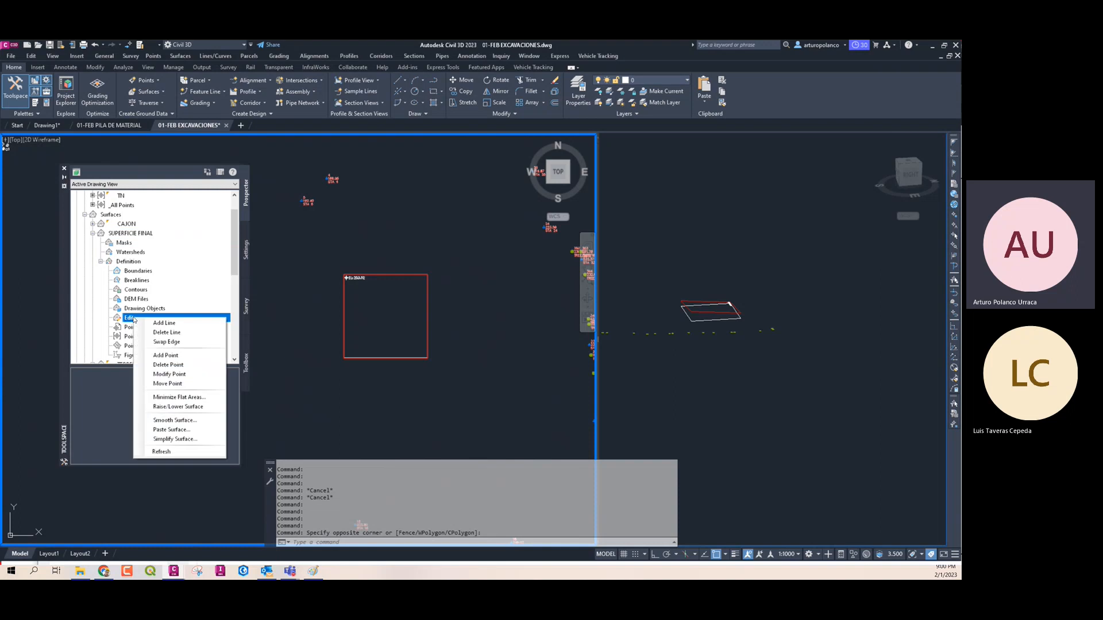
{"action": "left_click", "coordinate": [172, 429]}
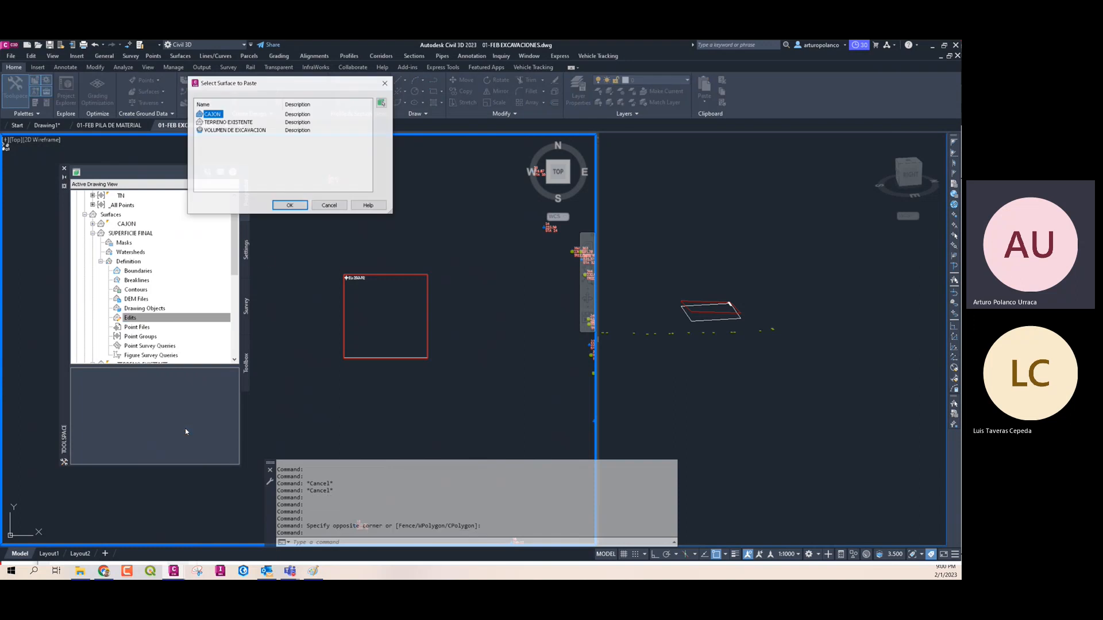
{"action": "left_click", "coordinate": [235, 122]}
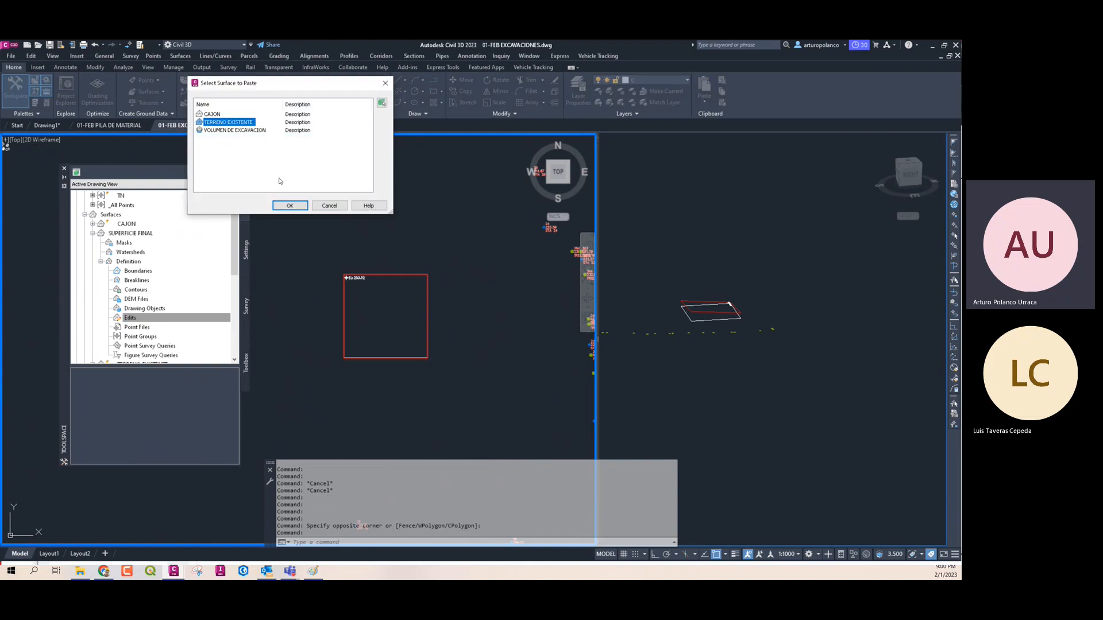
{"action": "left_click", "coordinate": [290, 206]}
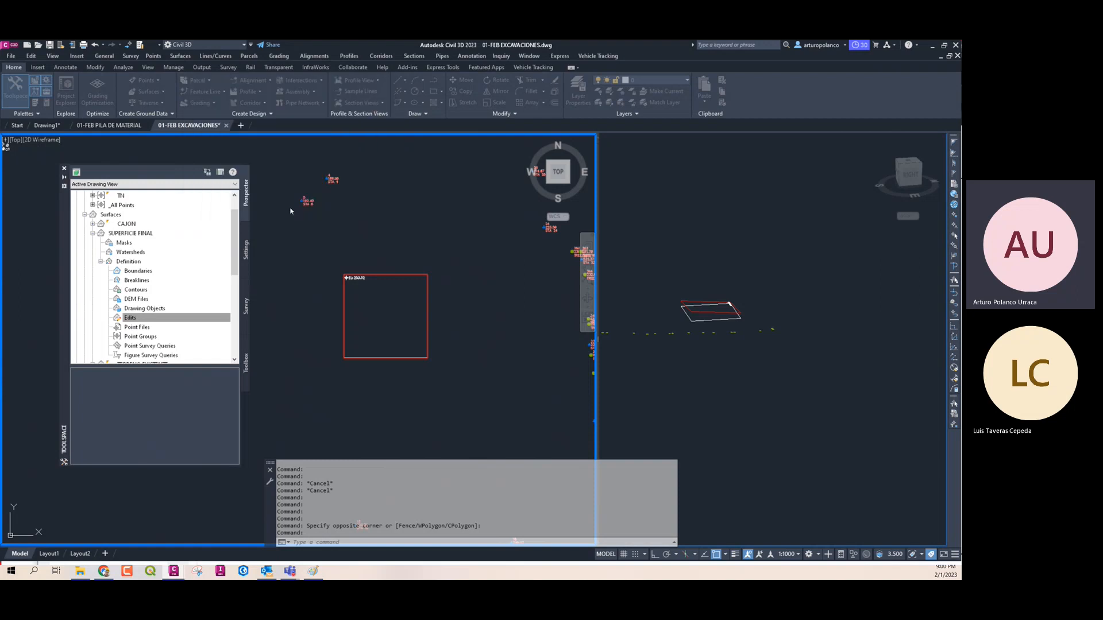
Paste the CAJON surface into SUPERFICIE FINAL as a second edit
{"action": "right_click", "coordinate": [170, 319]}
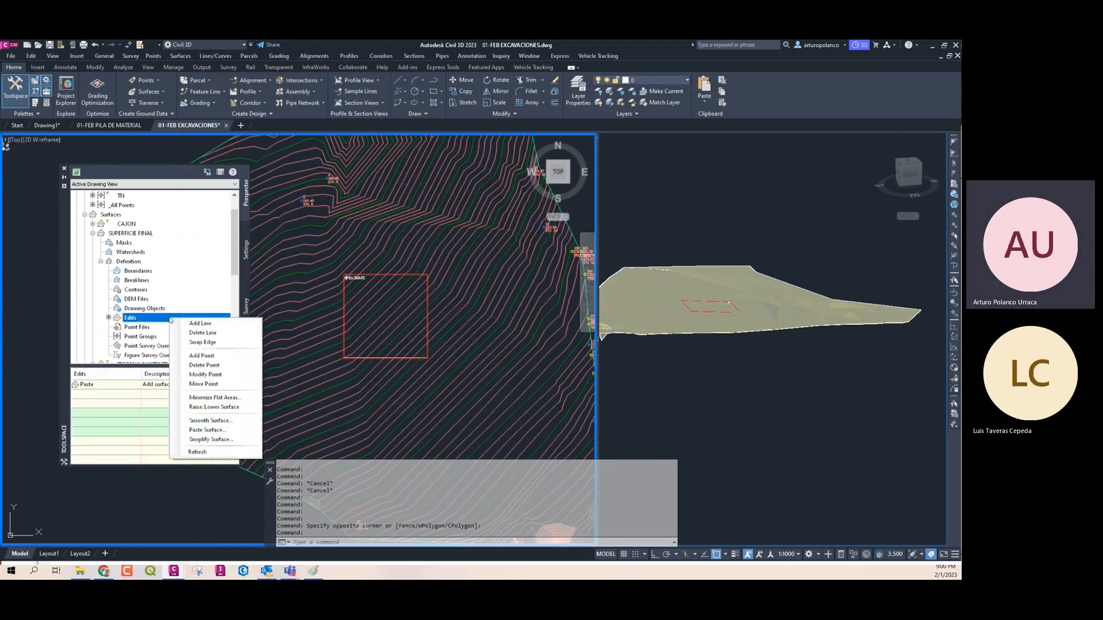
{"action": "left_click", "coordinate": [207, 430]}
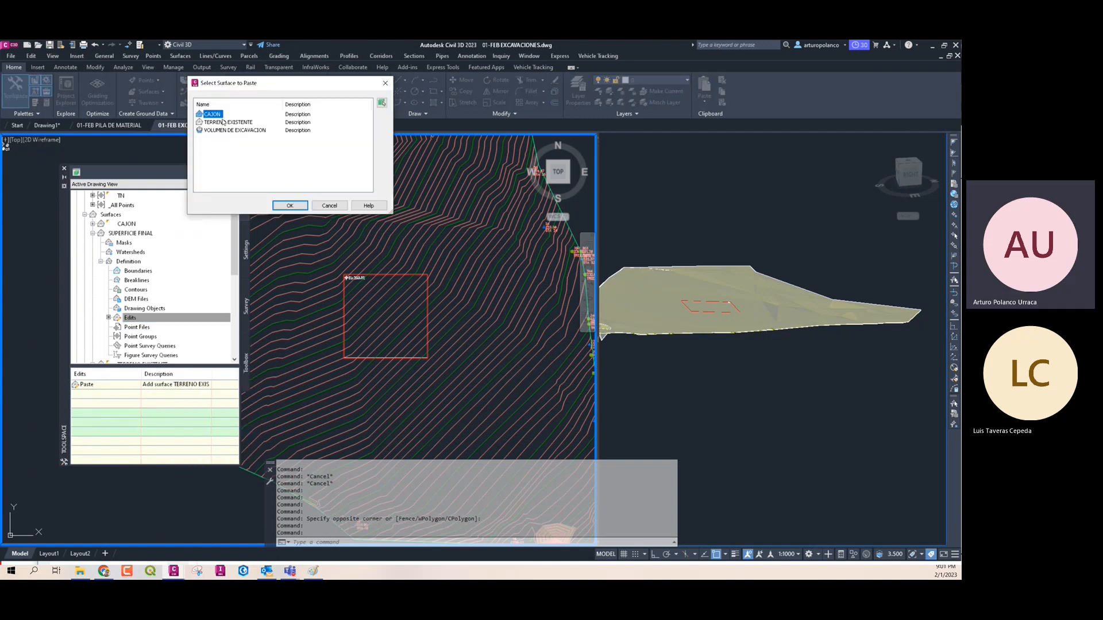
{"action": "left_click_drag", "start_coordinate": [259, 85], "coordinate": [341, 94]}
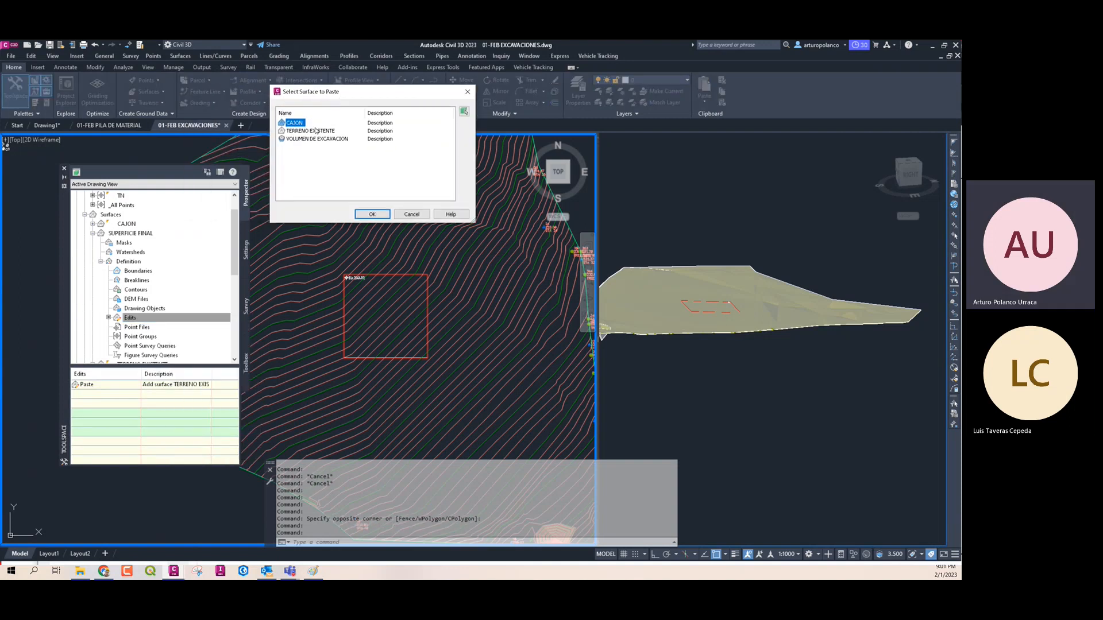
{"action": "left_click", "coordinate": [379, 214]}
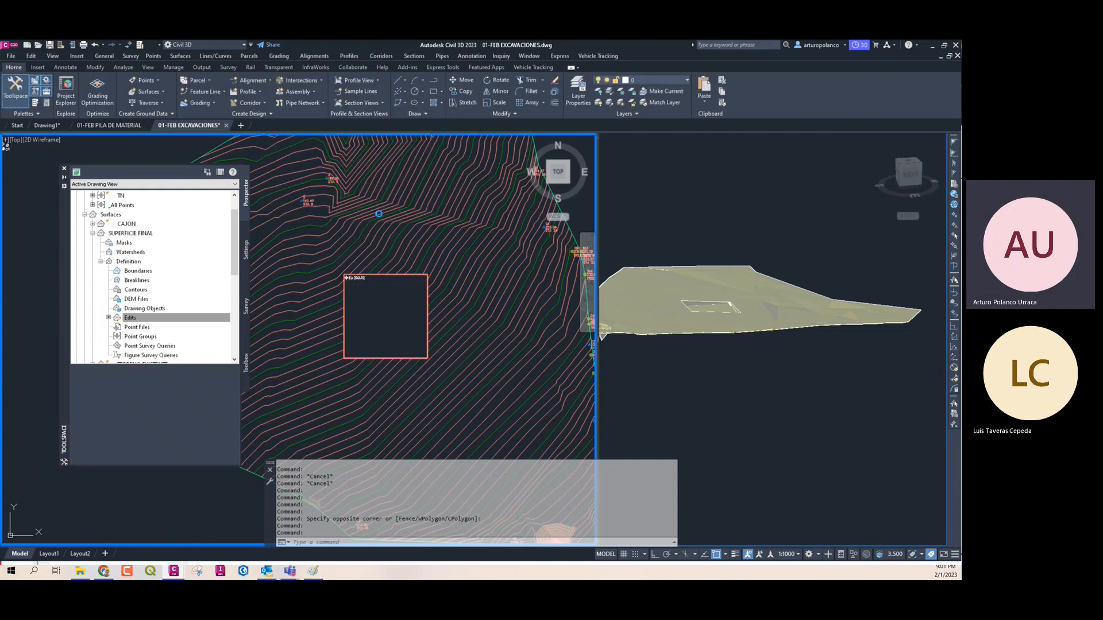
Examine the excavated box in SUPERFICIE FINAL in the 3D view and around its elevation label in plan
{"action": "scroll", "coordinate": [402, 322], "scroll_direction": "down", "scroll_amount": 4}
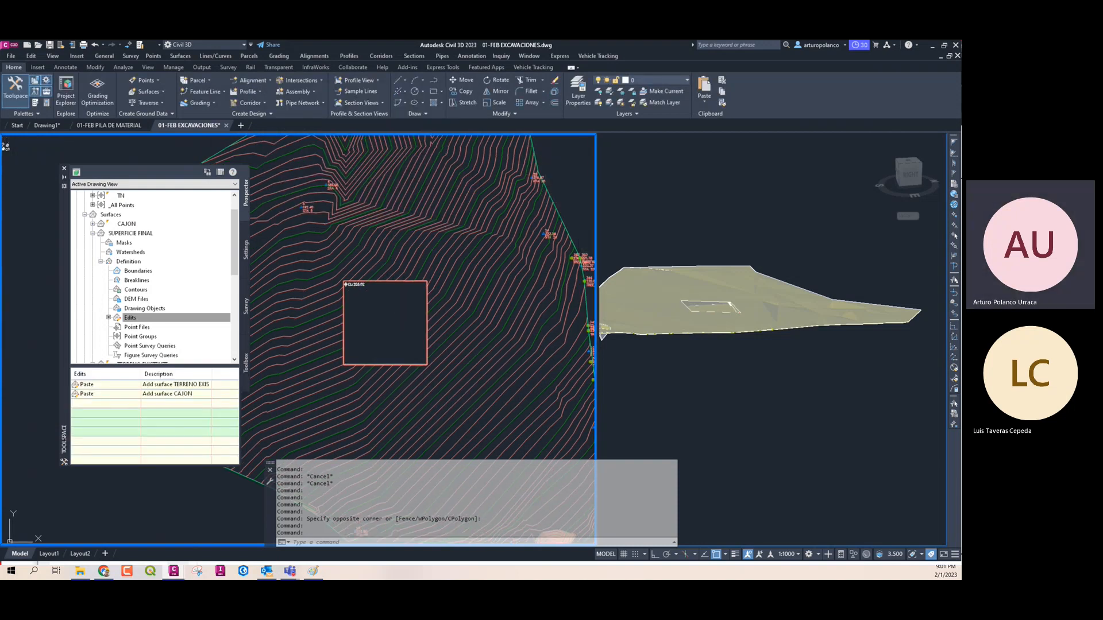
{"action": "left_click", "coordinate": [748, 357]}
{"action": "middle_click_drag", "start_coordinate": [767, 376], "coordinate": [748, 412], "text": "shift"}
{"action": "middle_click_drag", "start_coordinate": [749, 289], "coordinate": [703, 330], "text": "shift"}
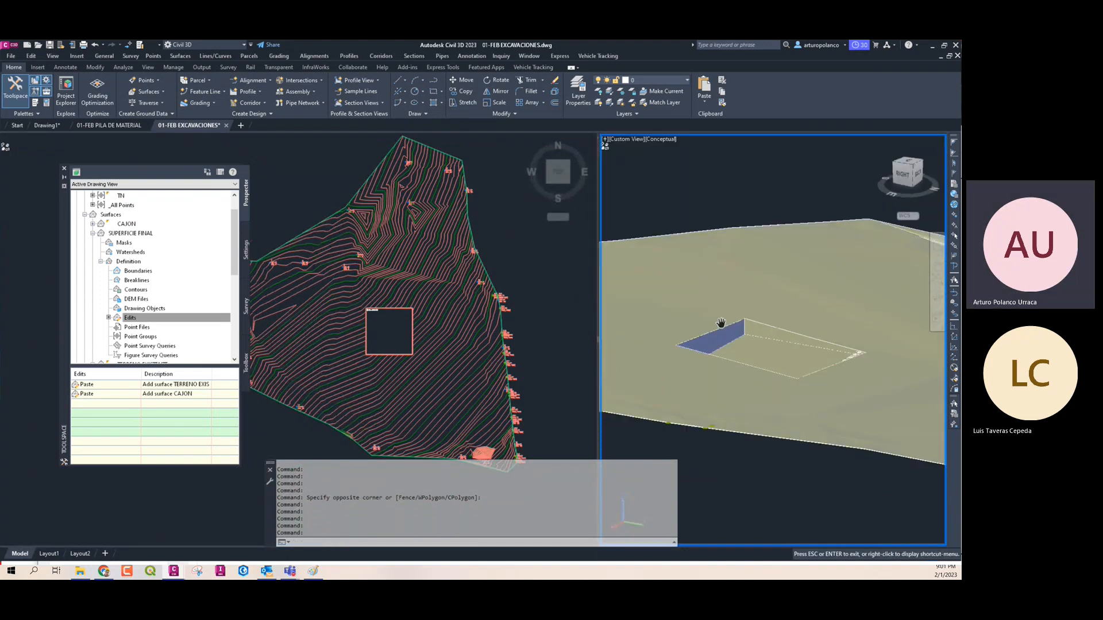
{"action": "middle_click_drag", "start_coordinate": [746, 389], "coordinate": [655, 339], "text": "shift"}
{"action": "left_click", "coordinate": [555, 276]}
{"action": "scroll", "coordinate": [389, 340], "scroll_direction": "up", "scroll_amount": 5}
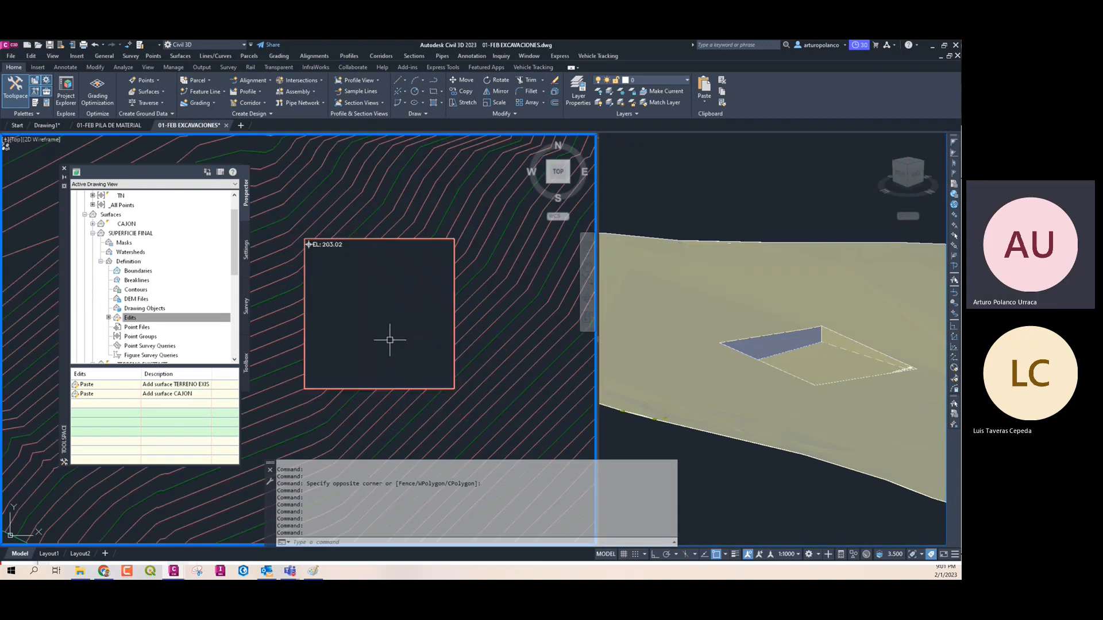
{"action": "scroll", "coordinate": [389, 340], "scroll_direction": "down", "scroll_amount": 3}
{"action": "scroll", "coordinate": [355, 259], "scroll_direction": "up", "scroll_amount": 3}
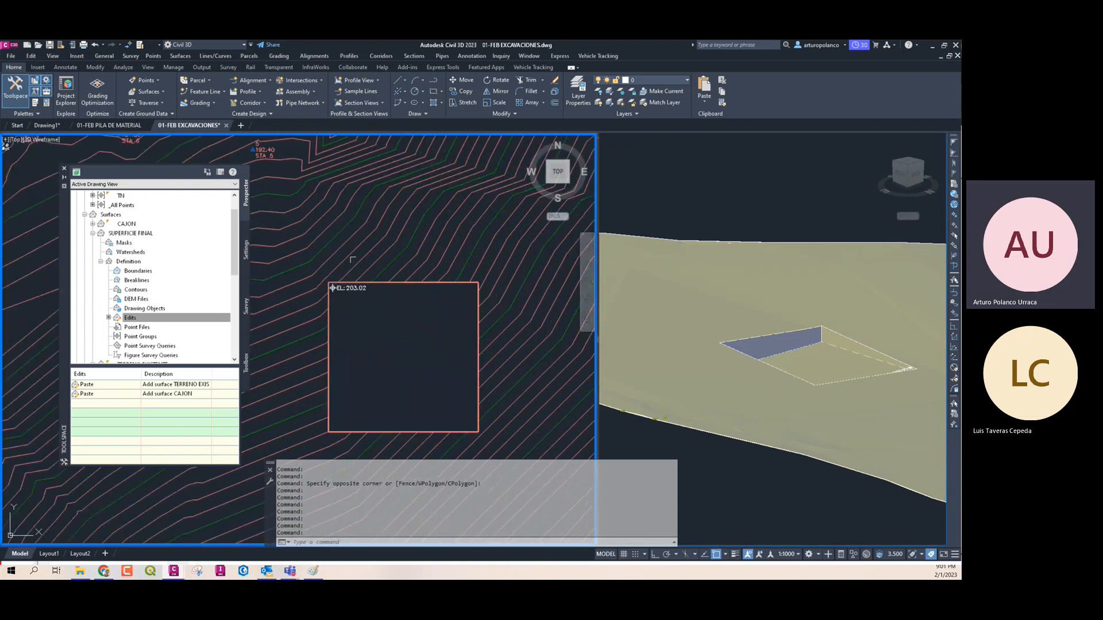
{"action": "left_click", "coordinate": [355, 259]}
{"action": "left_click", "coordinate": [353, 260]}
{"action": "scroll", "coordinate": [343, 285], "scroll_direction": "up", "scroll_amount": 7}
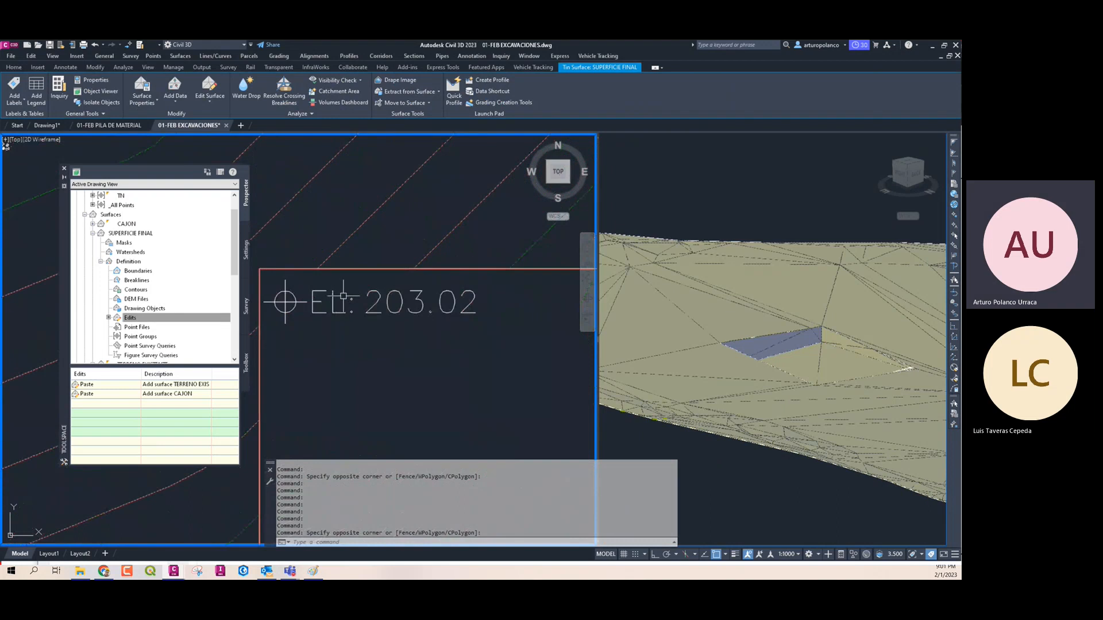
{"action": "key", "text": "Escape"}
Move the existing spot elevation label just outside the excavation's north edge, and back inside the outline
{"action": "left_click", "coordinate": [344, 296]}
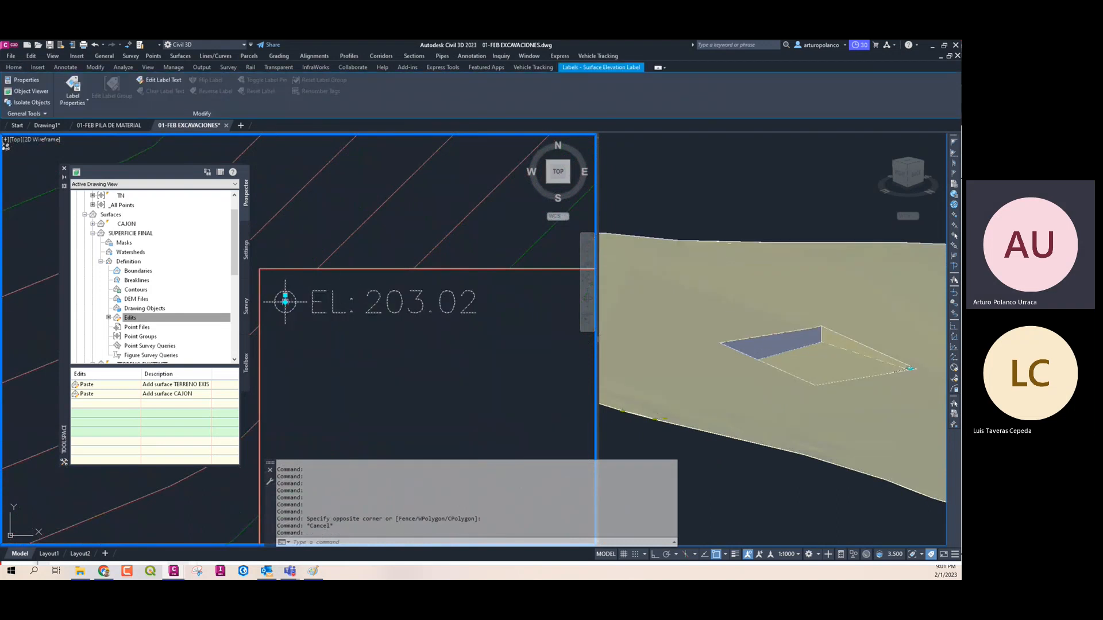
{"action": "left_click", "coordinate": [285, 301]}
{"action": "left_click", "coordinate": [376, 243]}
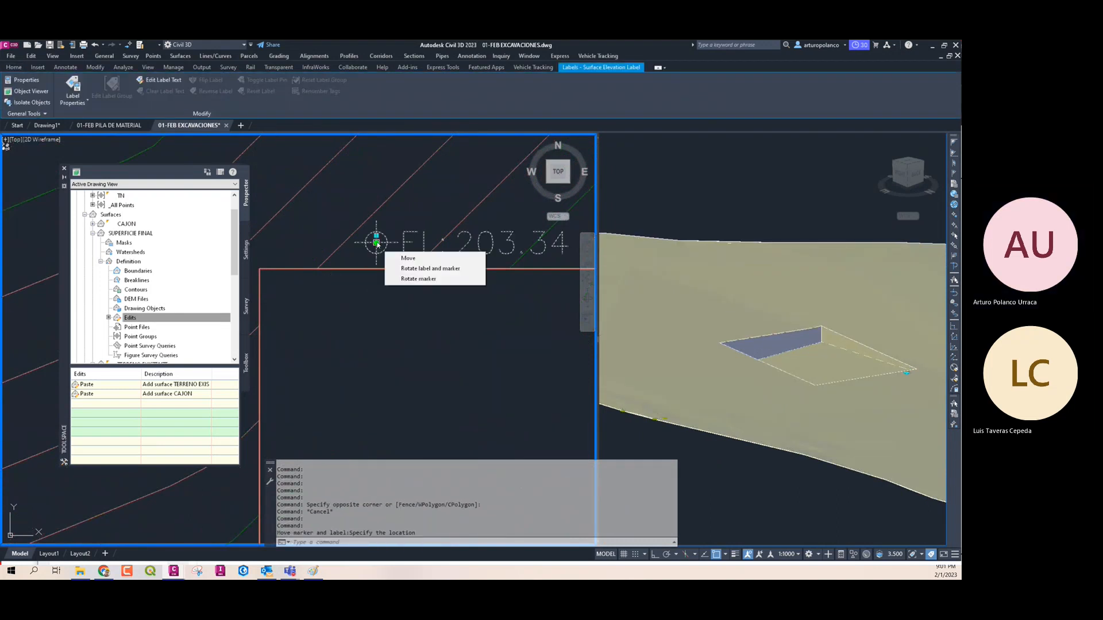
{"action": "left_click", "coordinate": [384, 357]}
{"action": "scroll", "coordinate": [347, 348], "scroll_direction": "down", "scroll_amount": 5}
{"action": "middle_click_drag", "start_coordinate": [352, 347], "coordinate": [373, 284]}
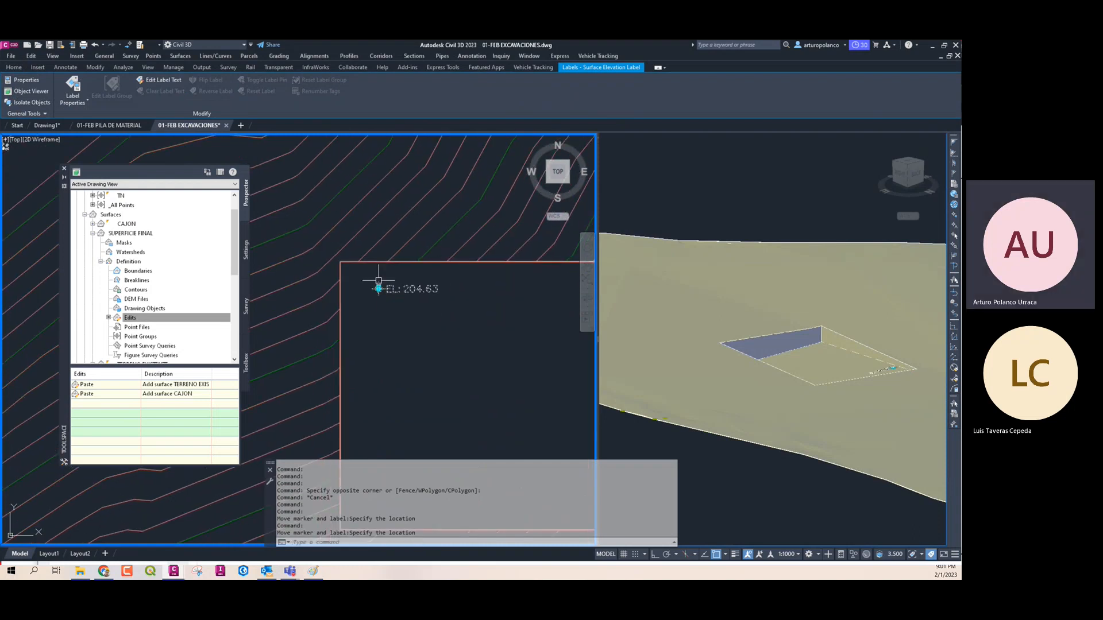
{"action": "scroll", "coordinate": [376, 282], "scroll_direction": "up", "scroll_amount": 5}
{"action": "left_click", "coordinate": [378, 299]}
{"action": "key", "text": "Escape"}
{"action": "key", "text": "Escape"}
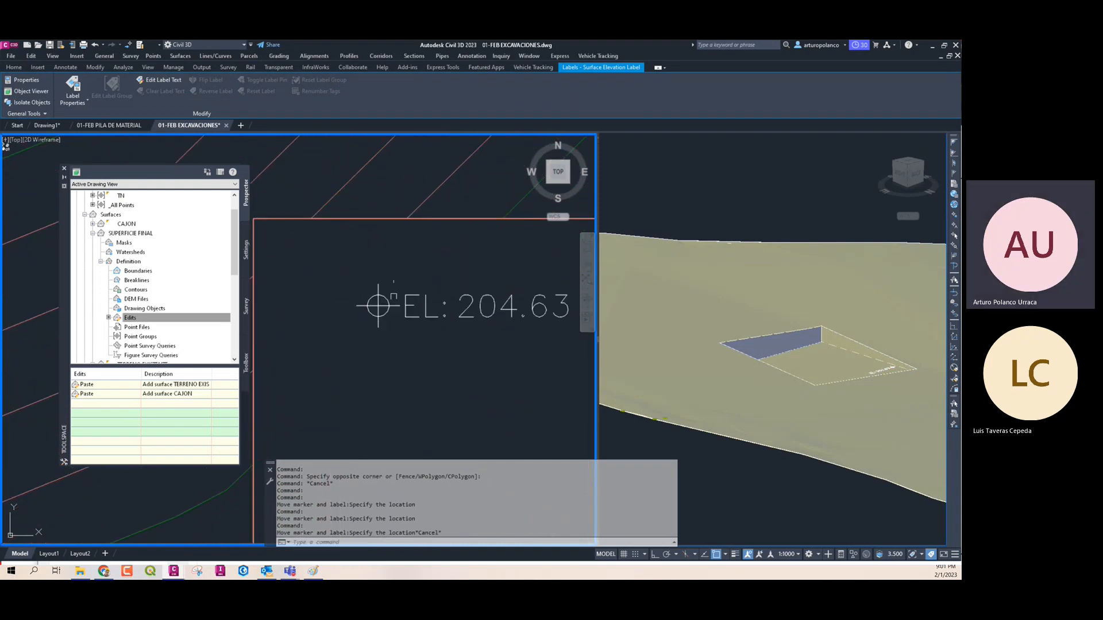
Delete the old spot elevation label inside the excavation outline
{"action": "left_click", "coordinate": [405, 303]}
{"action": "left_click", "coordinate": [403, 285]}
{"action": "key", "text": "Escape"}
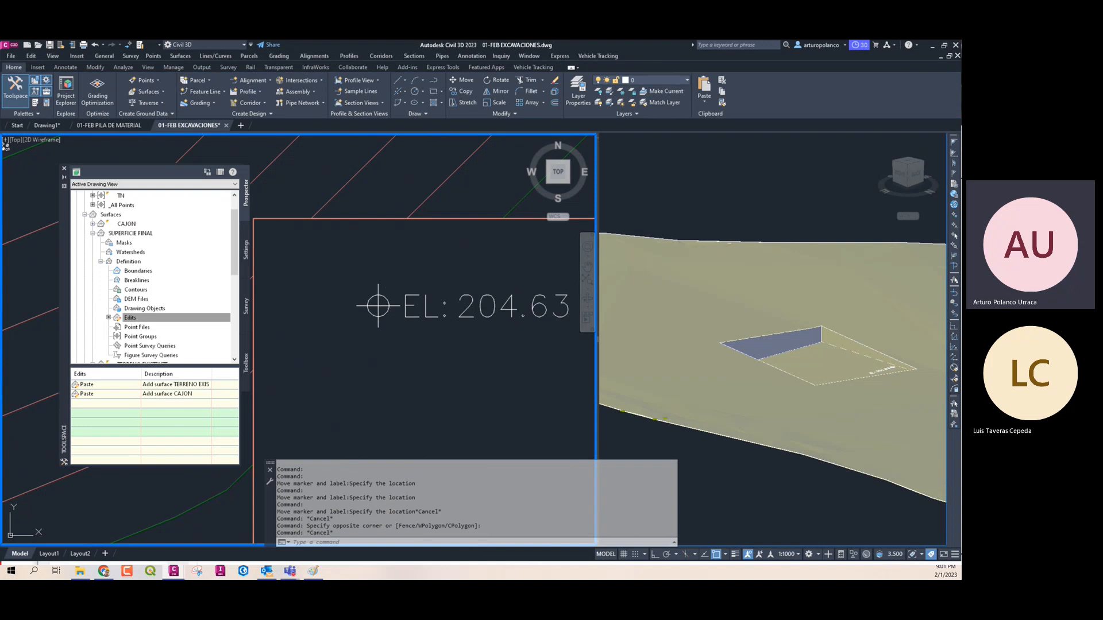
{"action": "left_click", "coordinate": [408, 306]}
{"action": "left_click", "coordinate": [374, 301]}
{"action": "key", "text": "Delete"}
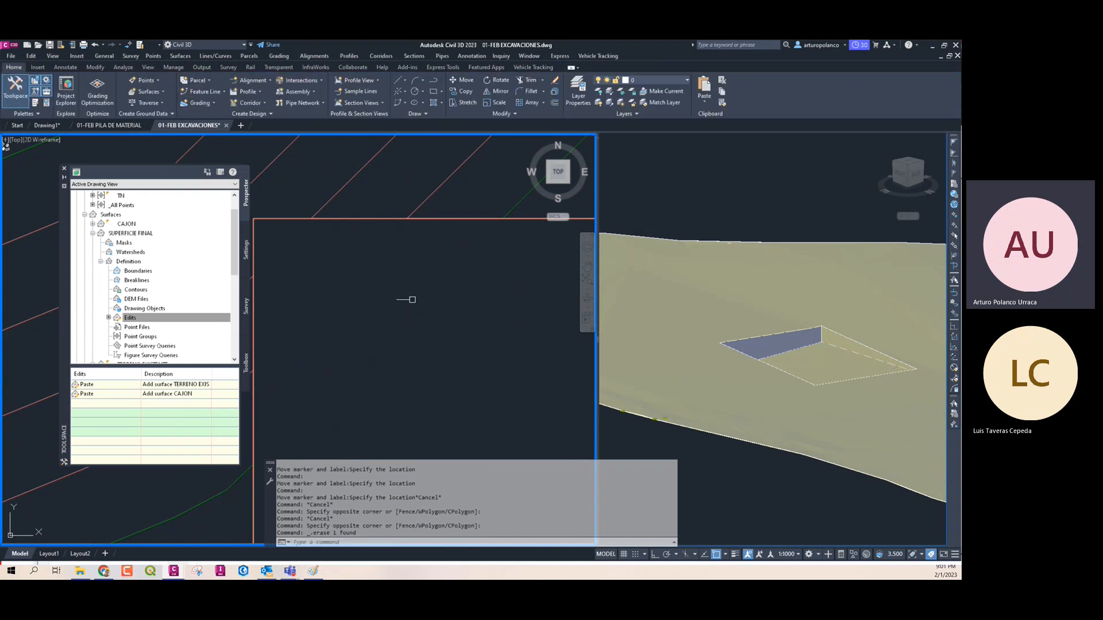
Add spot elevation labels for SUPERFICIE FINAL at four points on the floor of the excavation
{"action": "scroll", "coordinate": [409, 300], "scroll_direction": "down", "scroll_amount": 2}
{"action": "left_click", "coordinate": [366, 232]}
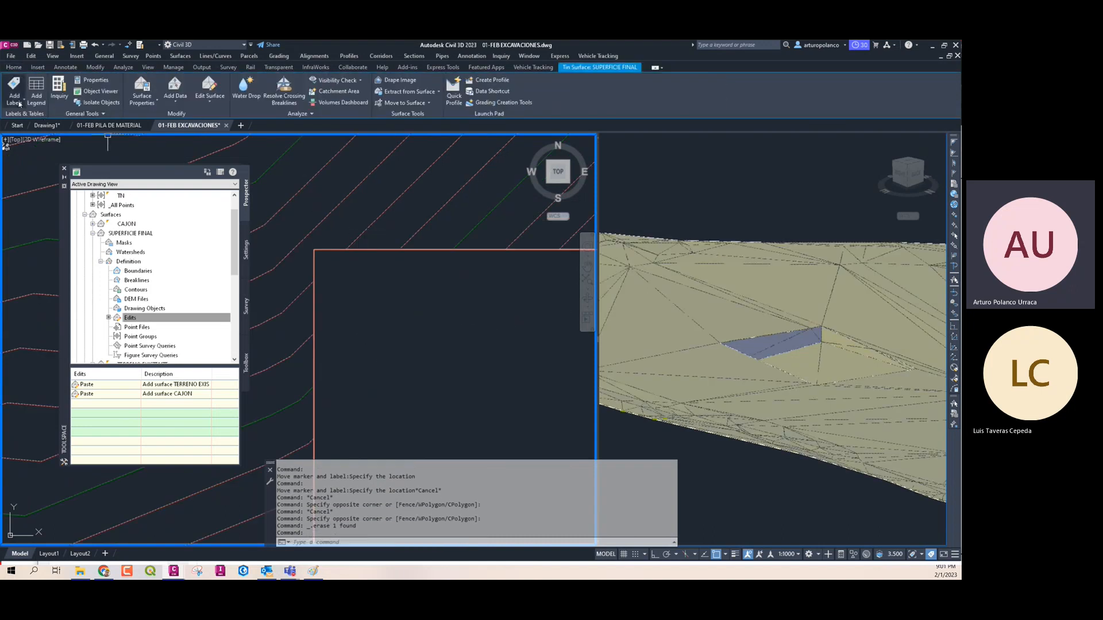
{"action": "left_click", "coordinate": [14, 98]}
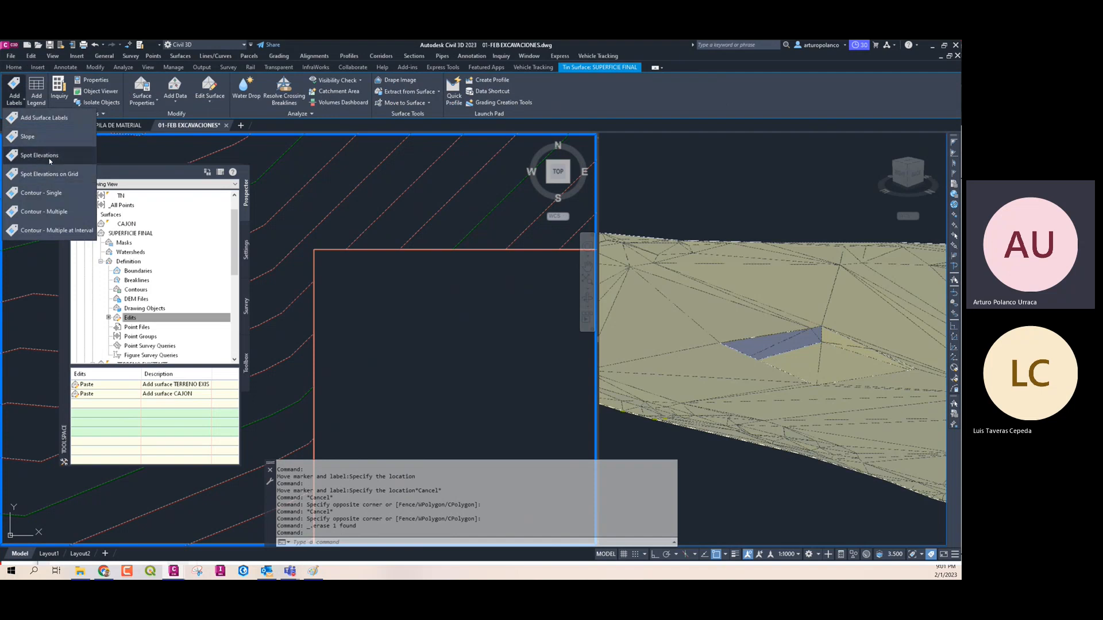
{"action": "left_click", "coordinate": [39, 156]}
{"action": "scroll", "coordinate": [373, 321], "scroll_direction": "down", "scroll_amount": 5}
{"action": "left_click", "coordinate": [377, 332]}
{"action": "scroll", "coordinate": [368, 319], "scroll_direction": "up", "scroll_amount": 3}
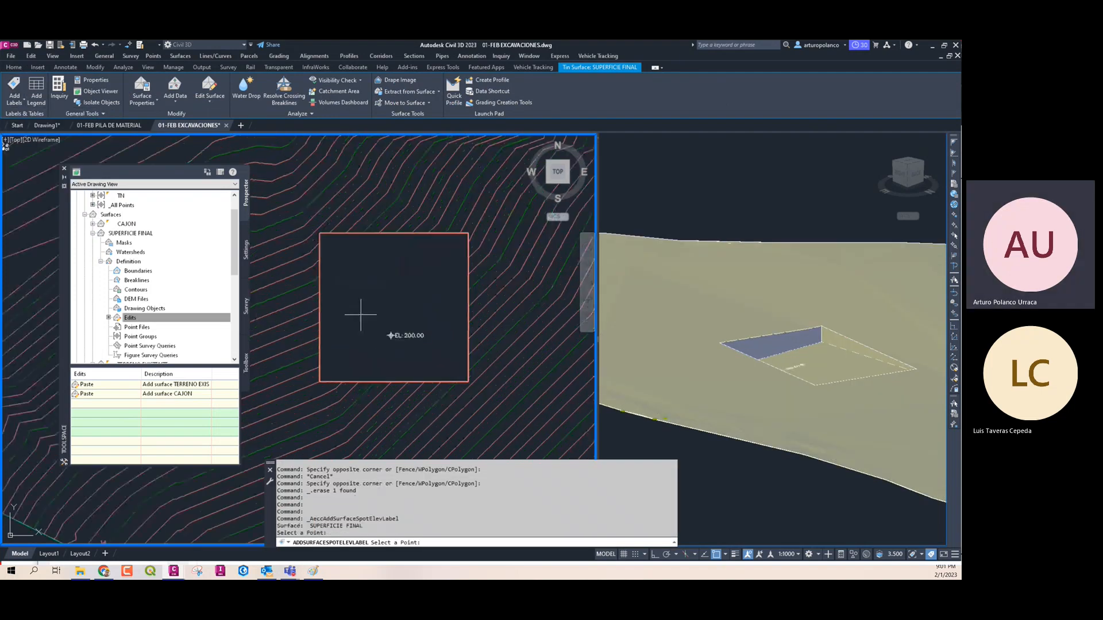
{"action": "left_click", "coordinate": [356, 299]}
{"action": "scroll", "coordinate": [359, 297], "scroll_direction": "up", "scroll_amount": 2}
{"action": "left_click", "coordinate": [385, 257]}
{"action": "left_click", "coordinate": [459, 239]}
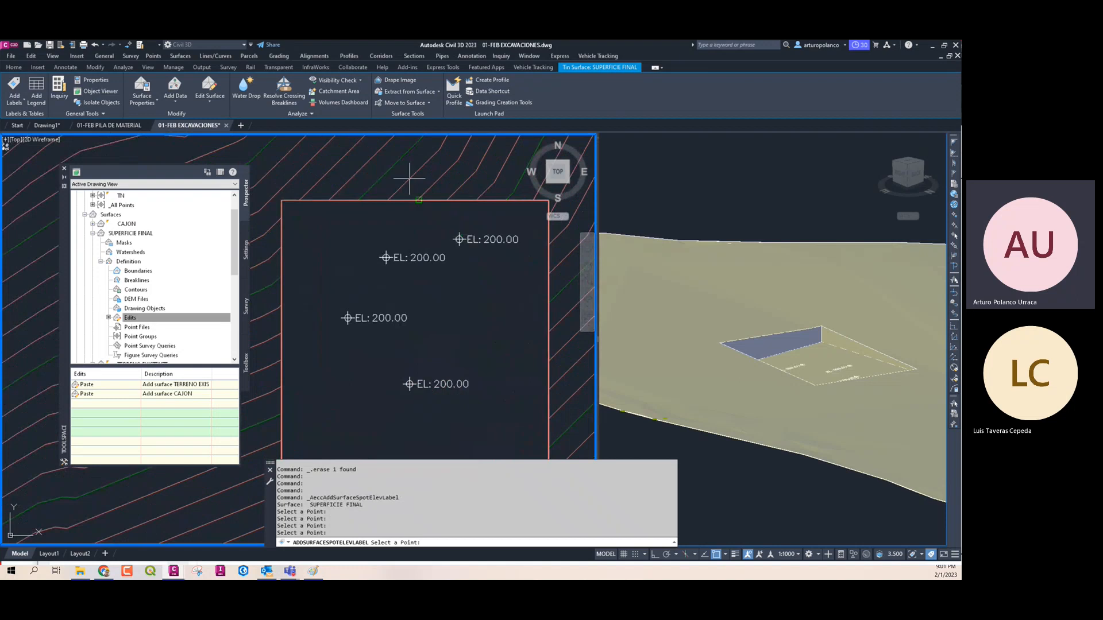
Add SUPERFICIE FINAL spot elevation labels at two points north of the excavation, two near its west edge and one off its southwest corner
{"action": "left_click", "coordinate": [400, 172]}
{"action": "left_click", "coordinate": [305, 171]}
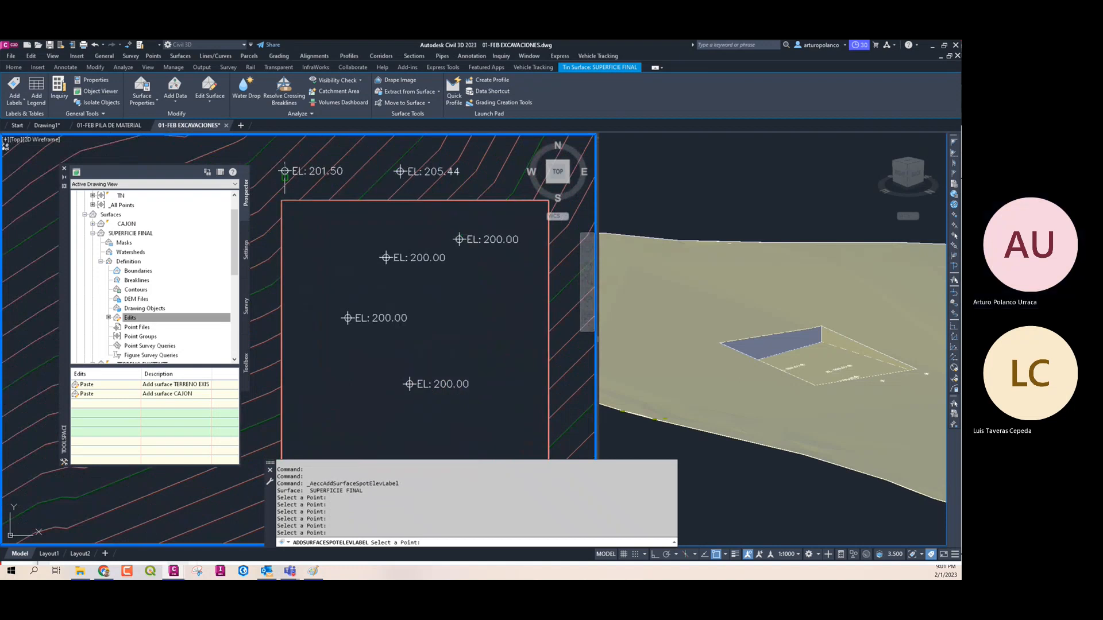
{"action": "middle_click_drag", "start_coordinate": [247, 258], "coordinate": [309, 208]}
{"action": "left_click", "coordinate": [304, 207]}
{"action": "left_click", "coordinate": [329, 316]}
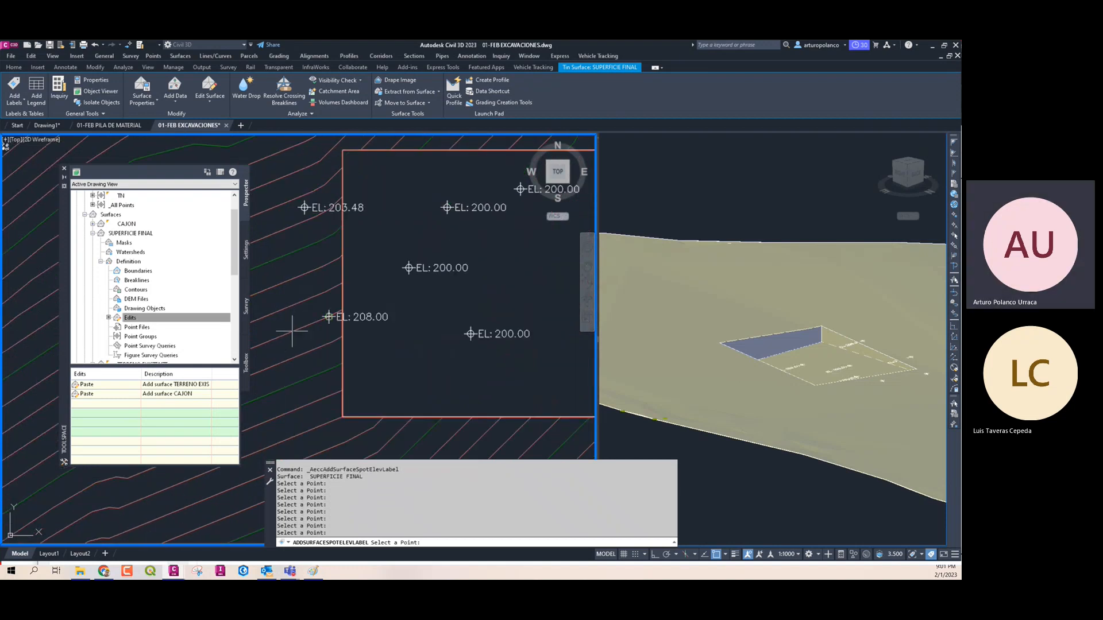
{"action": "middle_click_drag", "start_coordinate": [324, 376], "coordinate": [316, 288]}
{"action": "left_click", "coordinate": [316, 347]}
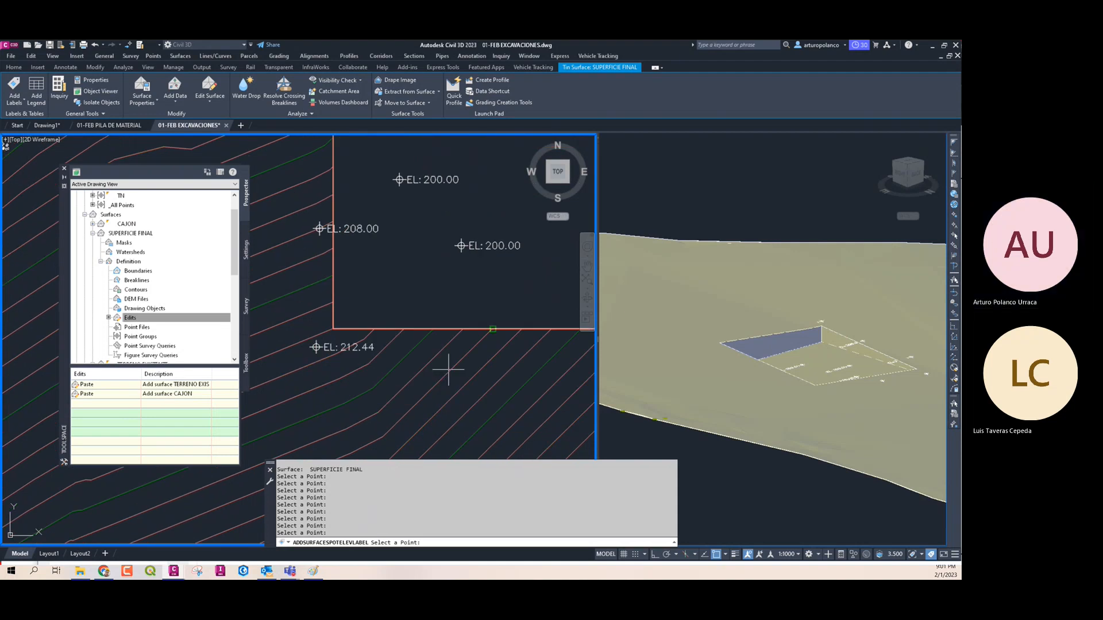
Add spot elevation labels on the excavation's south edge, off its southeast corner, at three points along the east side and once on the floor
{"action": "left_click", "coordinate": [492, 328]}
{"action": "middle_click_drag", "start_coordinate": [582, 353], "coordinate": [394, 345]}
{"action": "left_click", "coordinate": [406, 335]}
{"action": "left_click", "coordinate": [453, 274]}
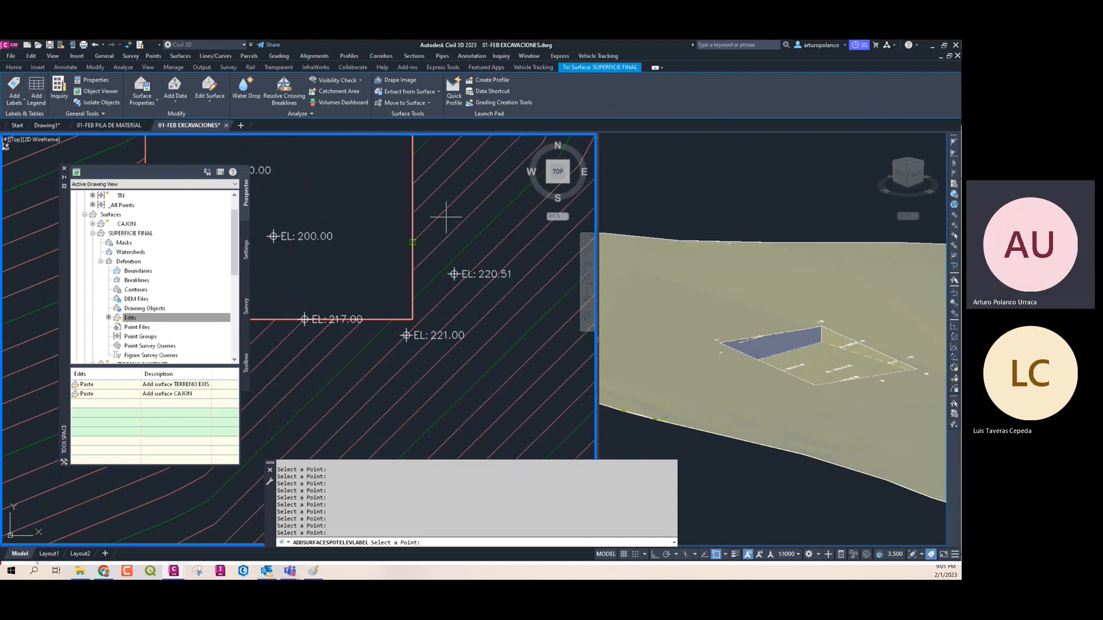
{"action": "middle_click_drag", "start_coordinate": [446, 216], "coordinate": [492, 297]}
{"action": "left_click", "coordinate": [458, 294]}
{"action": "left_click", "coordinate": [457, 236]}
{"action": "left_click", "coordinate": [379, 250]}
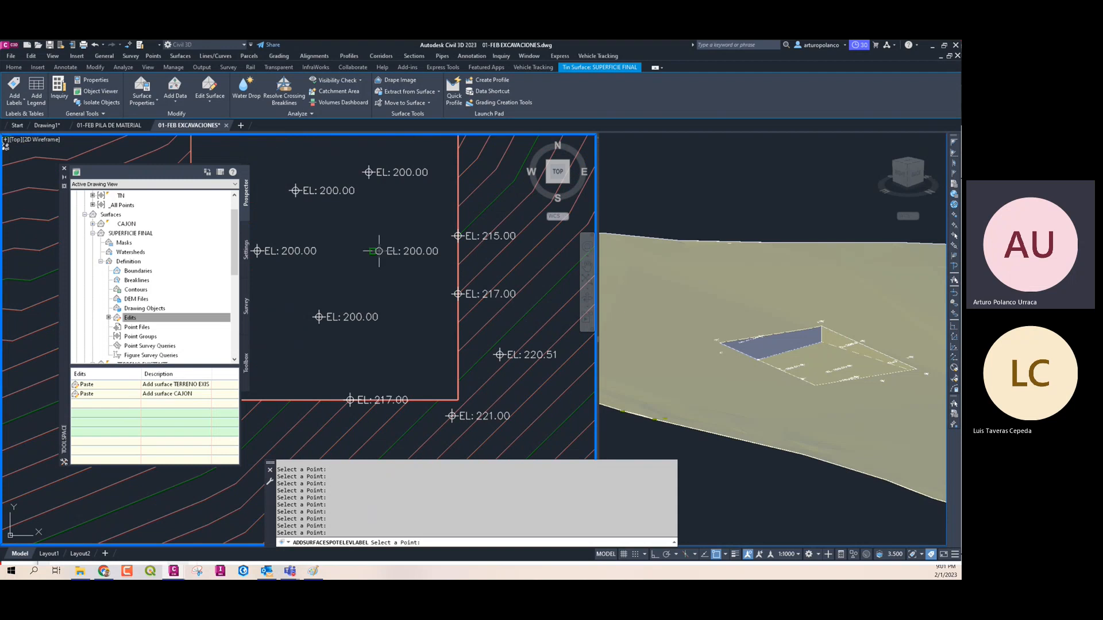
{"action": "middle_click_drag", "start_coordinate": [379, 250], "coordinate": [421, 262]}
{"action": "key", "text": "Escape"}
{"action": "key", "text": "Escape"}
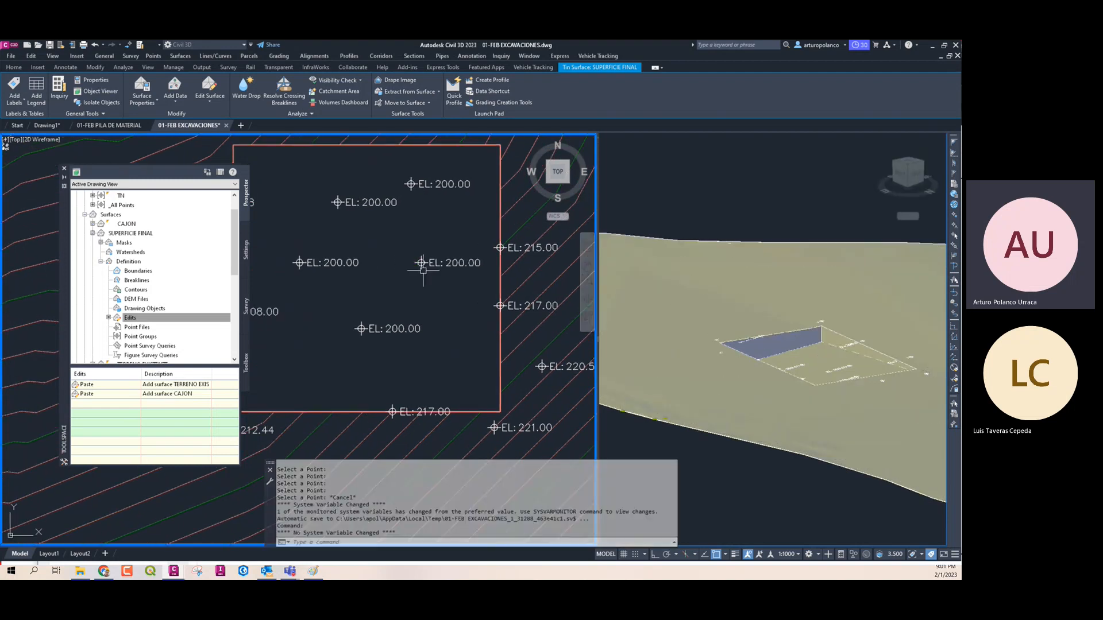
Examine the labelled excavation in the 3D view and in plan, and read the surface elevations at a point inside it
{"action": "scroll", "coordinate": [420, 246], "scroll_direction": "down", "scroll_amount": 3}
{"action": "left_click", "coordinate": [680, 246]}
{"action": "scroll", "coordinate": [680, 247], "scroll_direction": "down", "scroll_amount": 3}
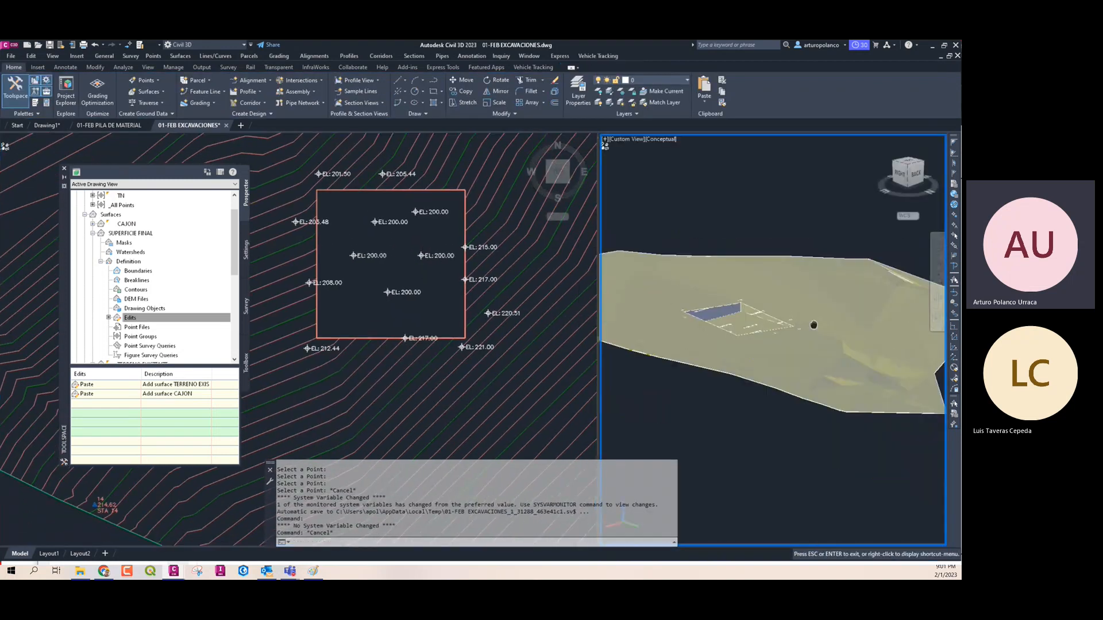
{"action": "middle_click_drag", "start_coordinate": [812, 325], "coordinate": [784, 365]}
{"action": "scroll", "coordinate": [698, 289], "scroll_direction": "up", "scroll_amount": 7}
{"action": "scroll", "coordinate": [813, 336], "scroll_direction": "down", "scroll_amount": 5}
{"action": "left_click", "coordinate": [493, 240]}
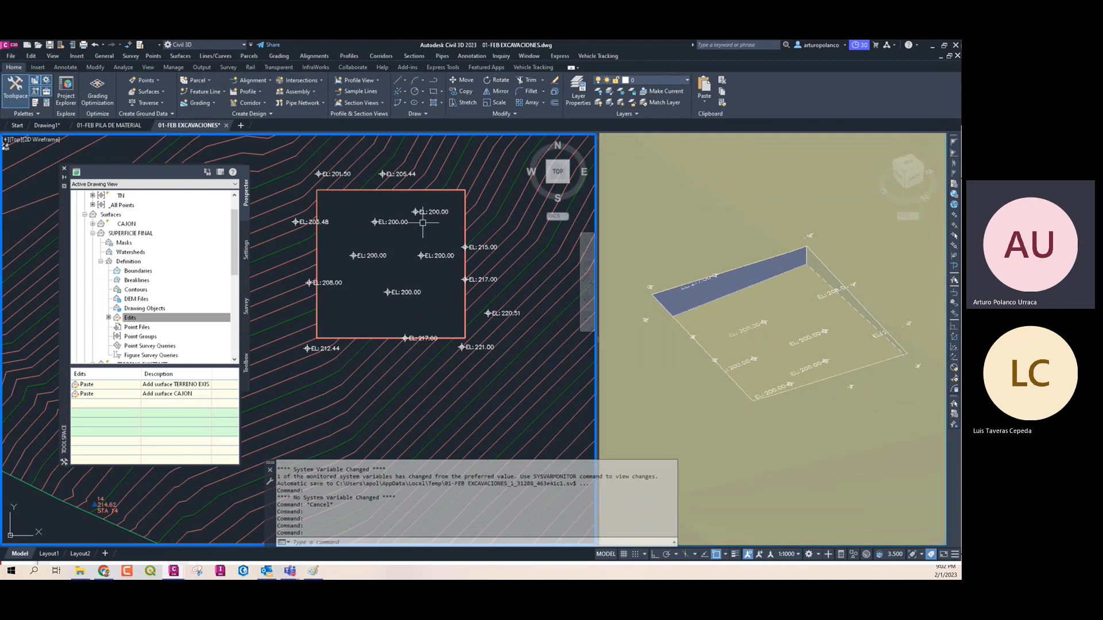
{"action": "scroll", "coordinate": [385, 283], "scroll_direction": "down", "scroll_amount": 3}
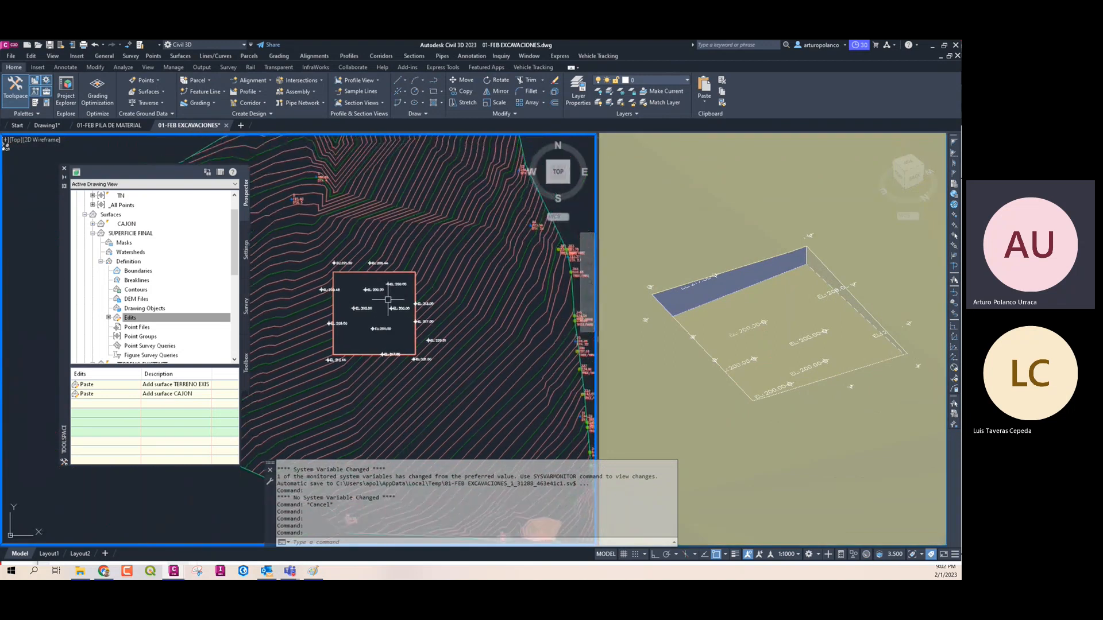
{"action": "middle_click_drag", "start_coordinate": [387, 289], "coordinate": [394, 317]}
{"action": "mouse_move", "coordinate": [399, 313]}
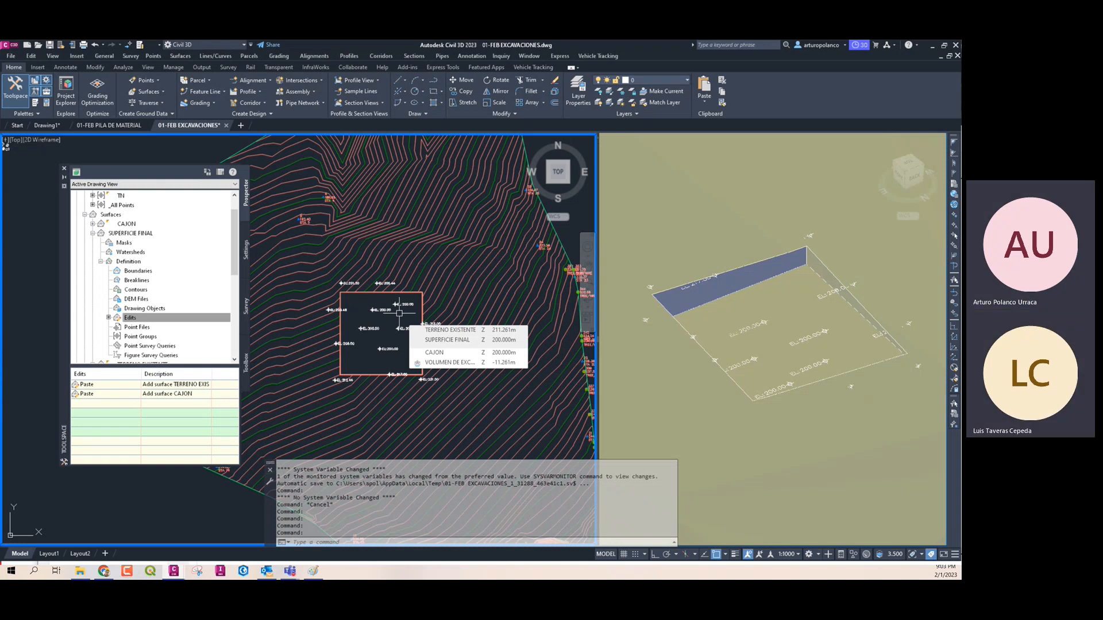
View the material pile in the 01-FEB PILA DE MATERIAL drawing and return to 01-FEB EXCAVACIONES
{"action": "left_click", "coordinate": [118, 126]}
{"action": "middle_click_drag", "start_coordinate": [495, 310], "coordinate": [491, 290]}
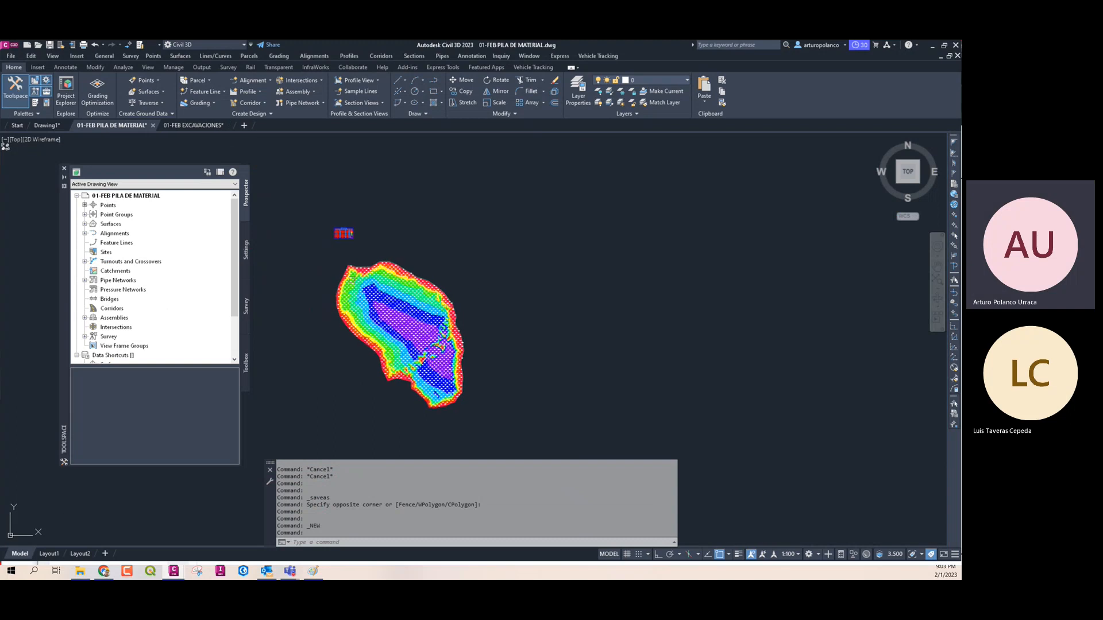
{"action": "left_click", "coordinate": [194, 126]}
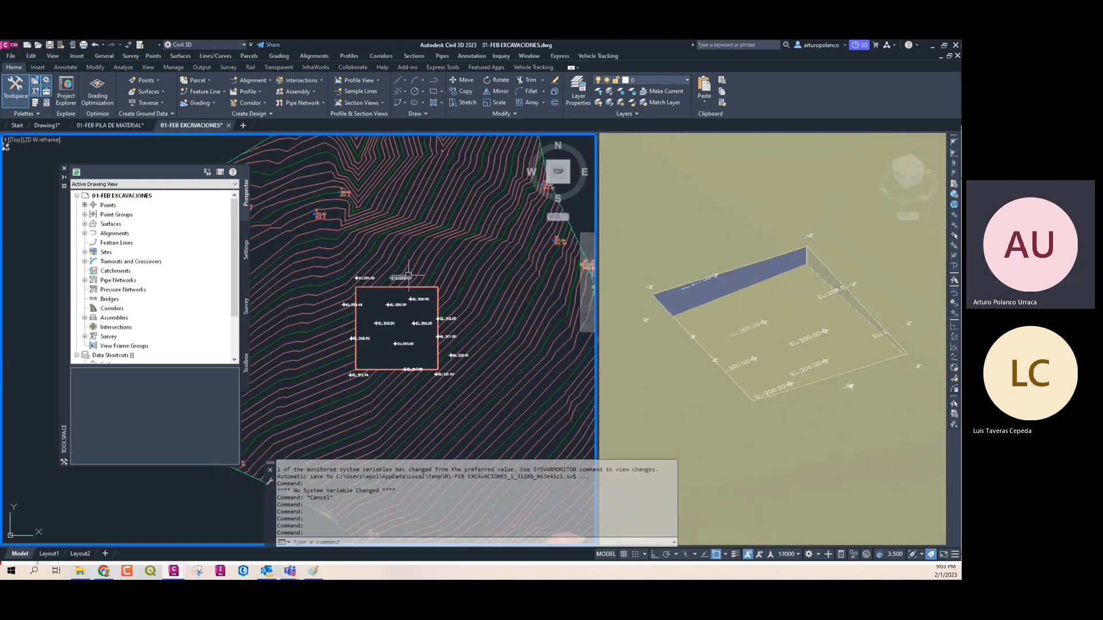
{"action": "middle_click_drag", "start_coordinate": [409, 277], "coordinate": [417, 287]}
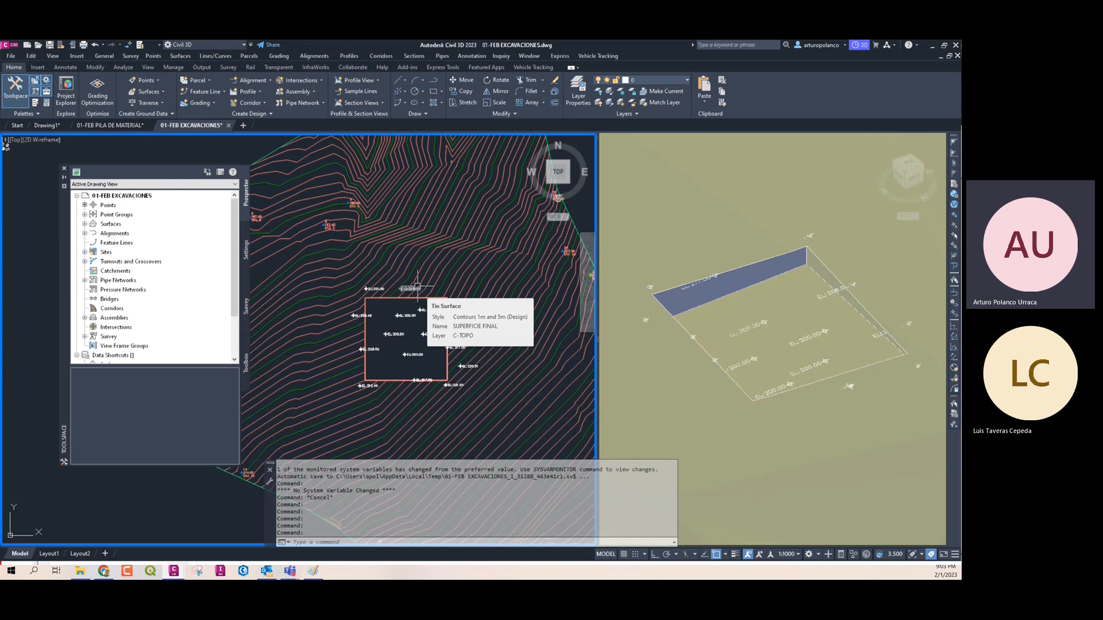
Create a new TIN surface with the Contours 1m and 5m (Background) style, and regenerate the drawing
{"action": "right_click", "coordinate": [128, 224]}
{"action": "left_click", "coordinate": [155, 230]}
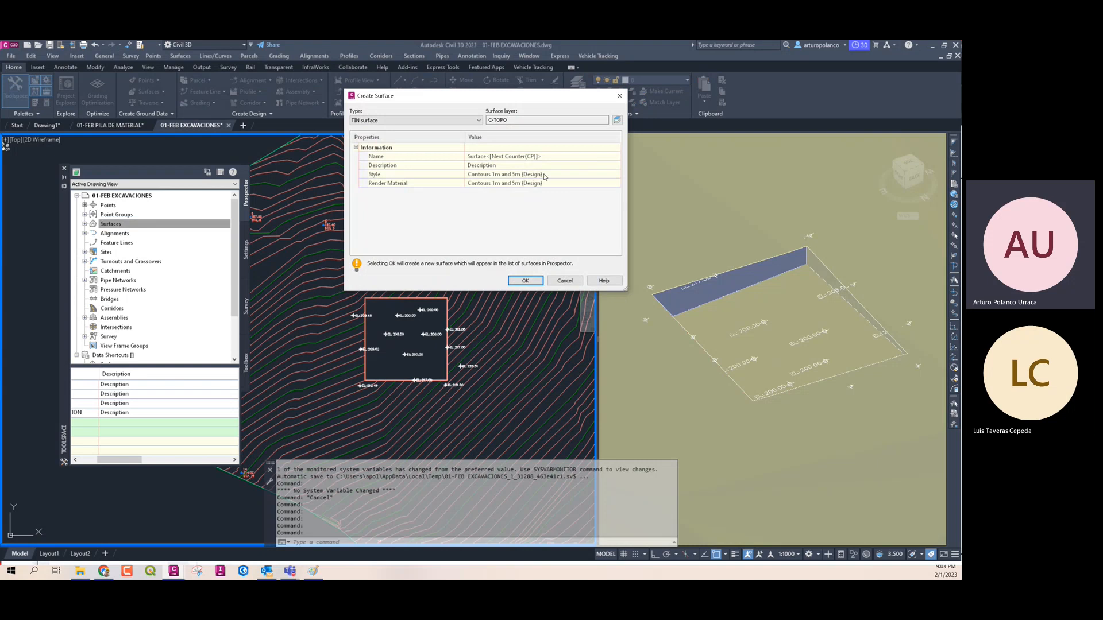
{"action": "left_click", "coordinate": [545, 175]}
{"action": "double_click", "coordinate": [498, 174]}
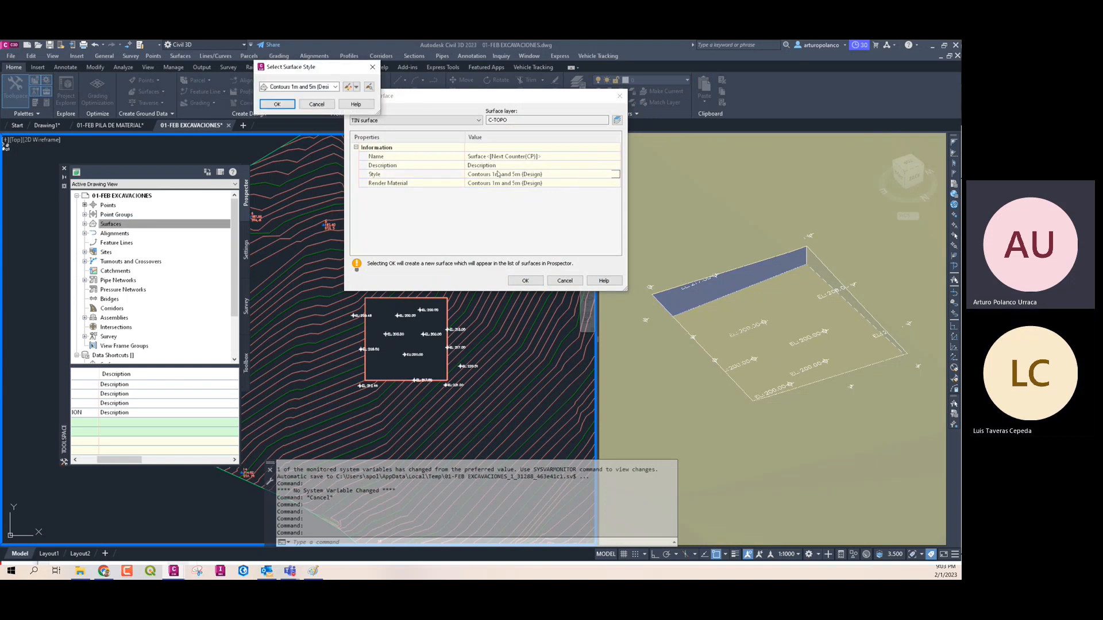
{"action": "left_click_drag", "start_coordinate": [378, 113], "coordinate": [483, 114]}
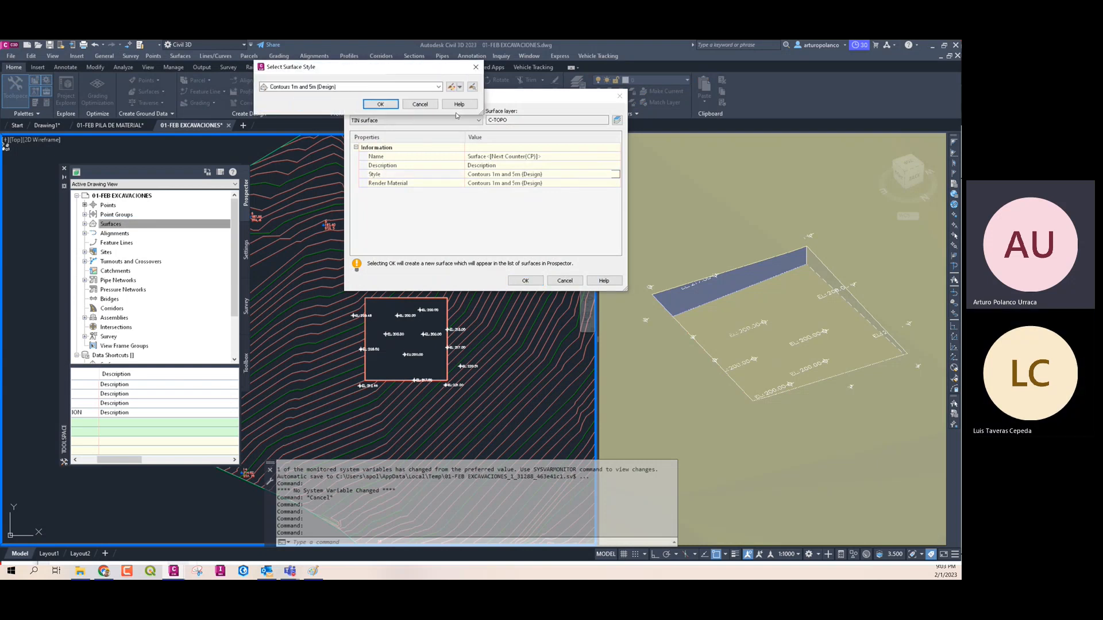
{"action": "left_click", "coordinate": [438, 88]}
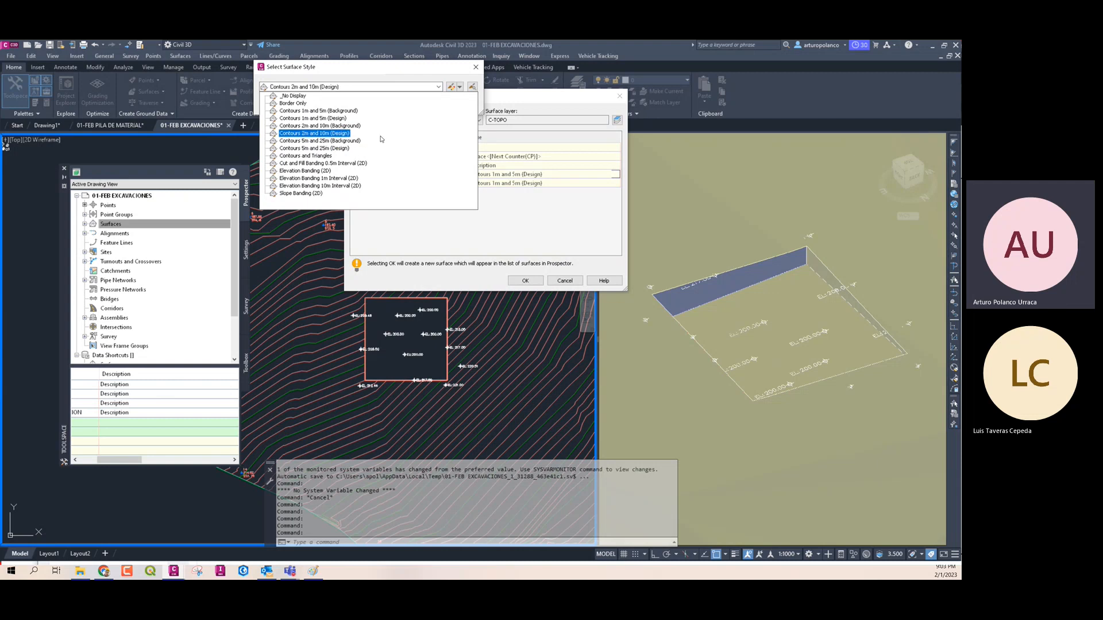
{"action": "left_click", "coordinate": [338, 111]}
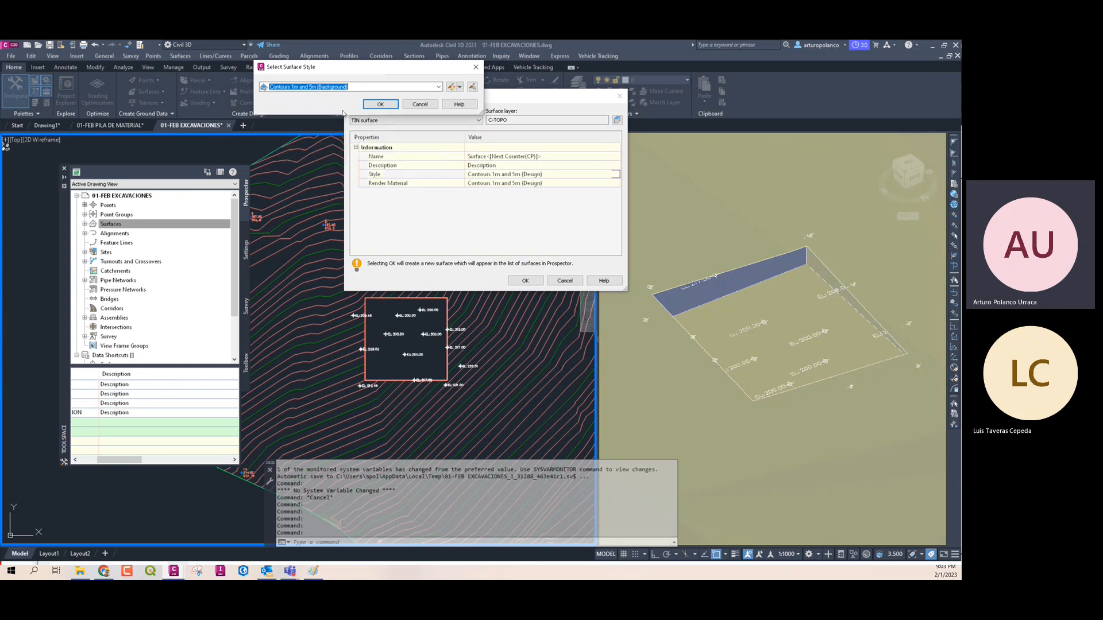
{"action": "left_click", "coordinate": [374, 110]}
{"action": "left_click", "coordinate": [525, 280]}
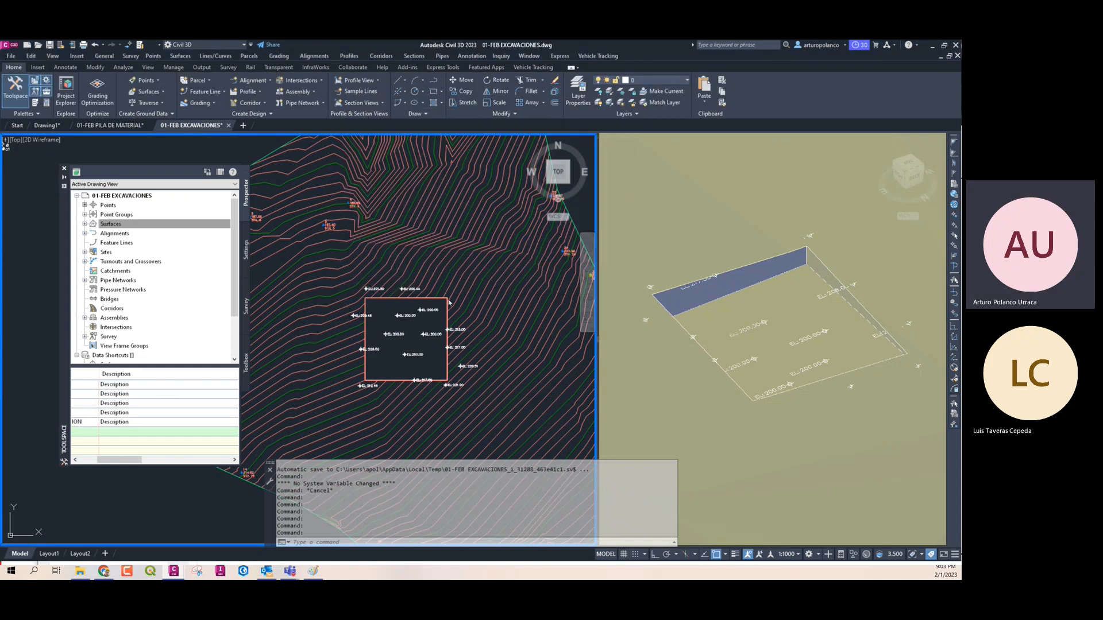
{"action": "left_click", "coordinate": [240, 152]}
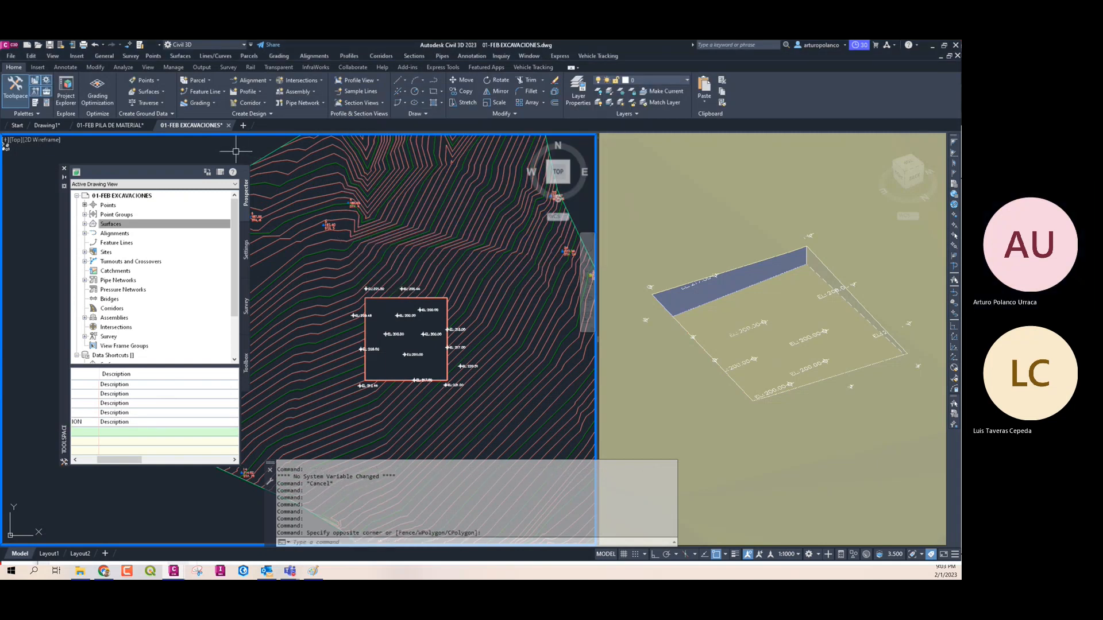
{"action": "type", "text": "RE"}
{"action": "key", "text": "Return"}
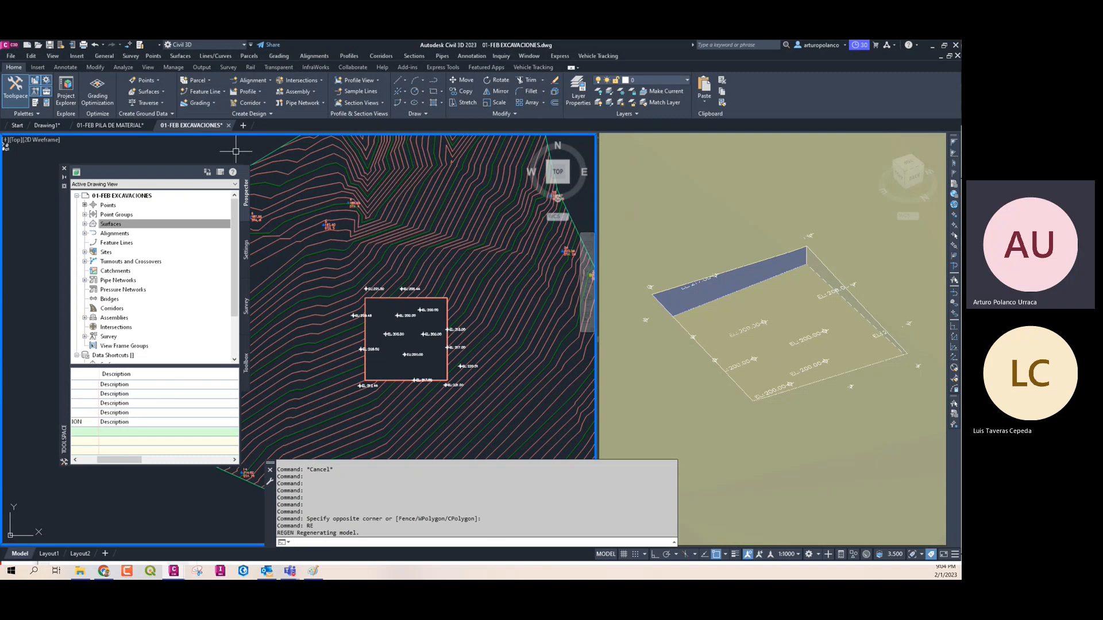
Set the surface style of SUPERFICIE FINAL to Contours 1m and 5m (Background)
{"action": "left_click", "coordinate": [194, 225]}
{"action": "left_click", "coordinate": [85, 224]}
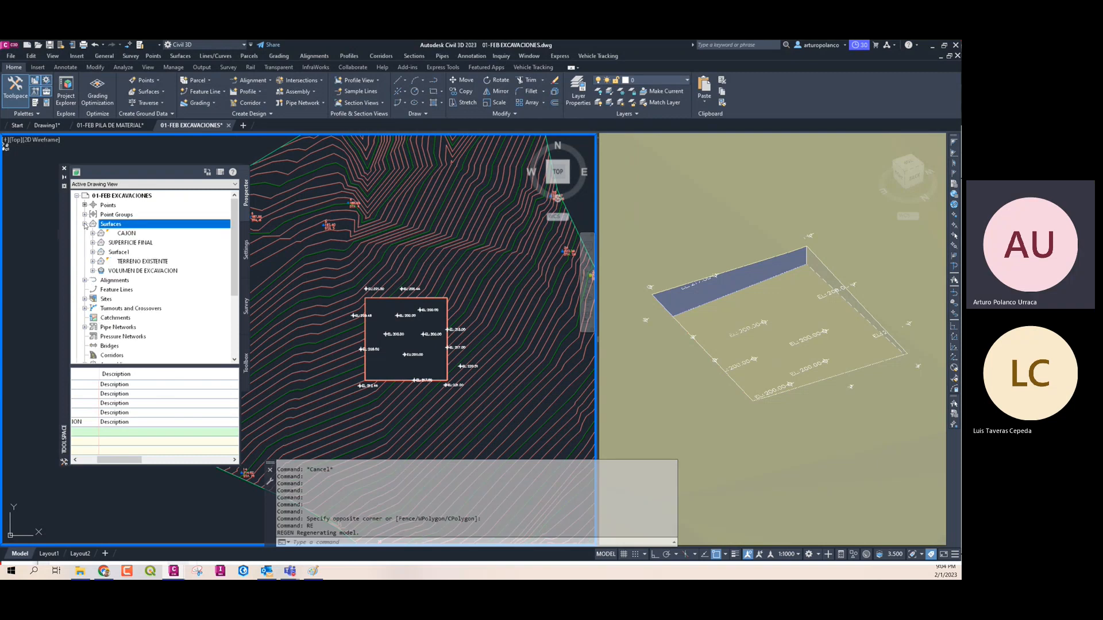
{"action": "right_click", "coordinate": [143, 244]}
{"action": "left_click", "coordinate": [172, 252]}
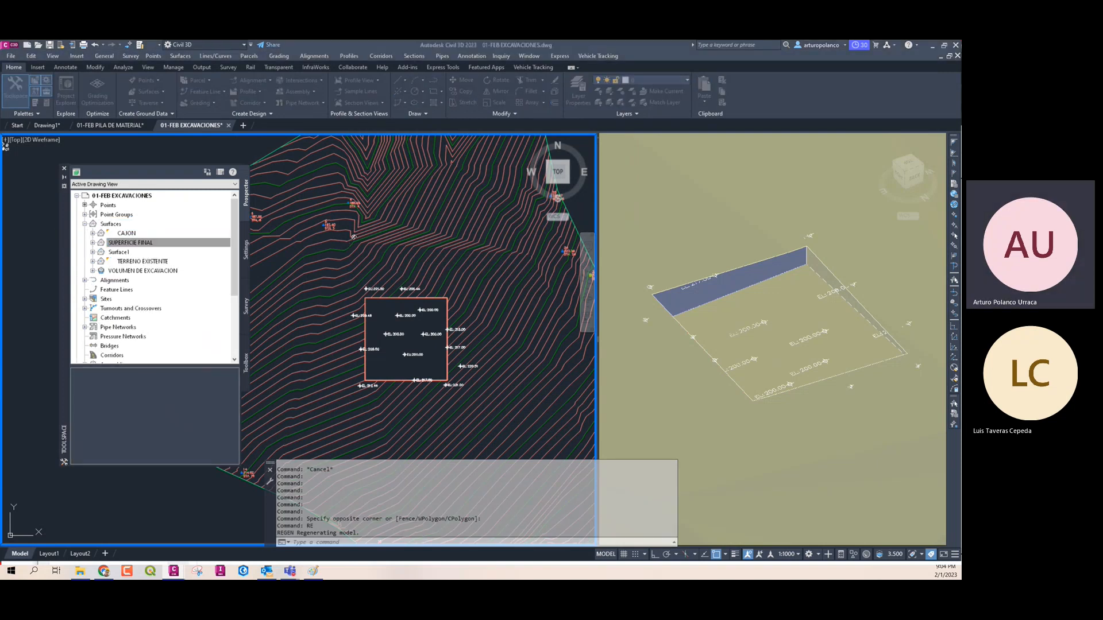
{"action": "left_click", "coordinate": [598, 174]}
{"action": "left_click", "coordinate": [595, 198]}
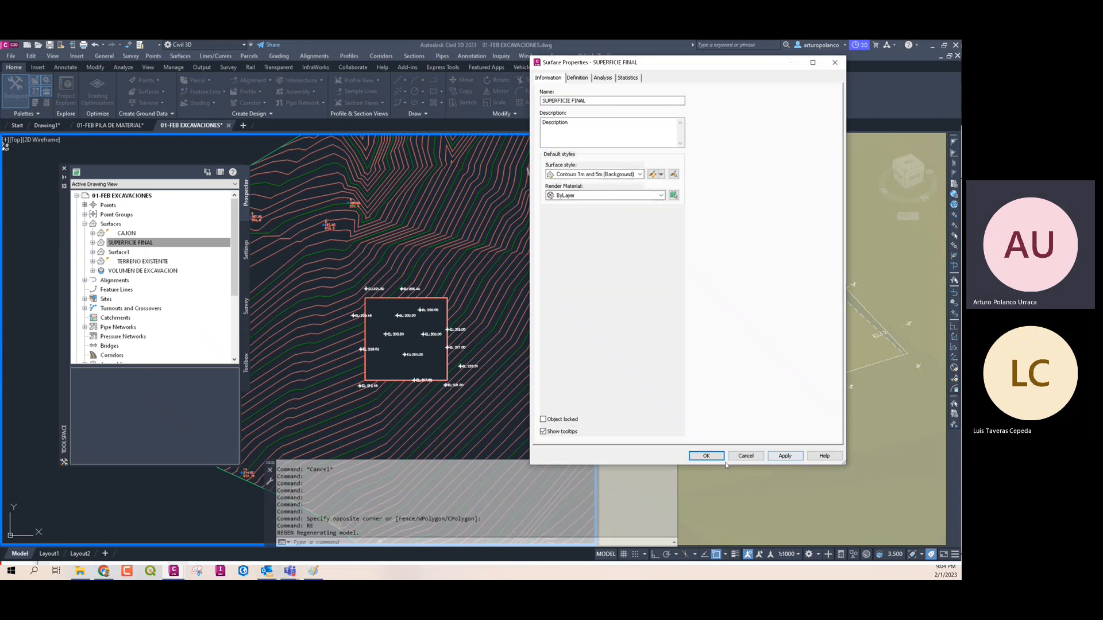
{"action": "left_click", "coordinate": [705, 456]}
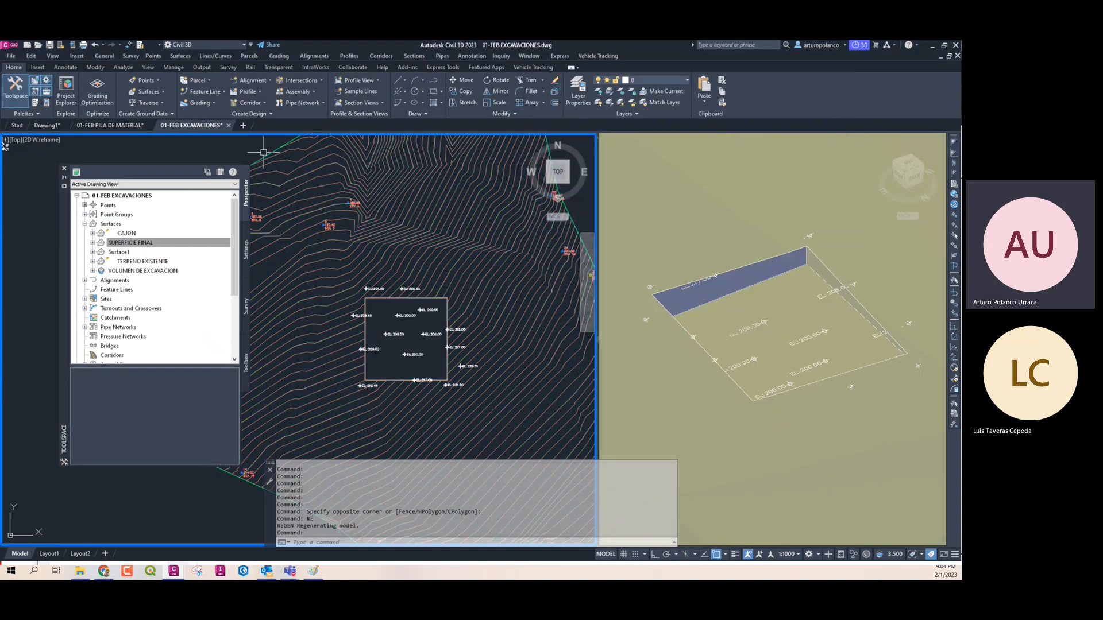
{"action": "mouse_move", "coordinate": [359, 232]}
{"action": "middle_mouse_down"}
{"action": "mouse_move", "coordinate": [390, 270]}
{"action": "mouse_move", "coordinate": [366, 246]}
{"action": "middle_mouse_up"}
{"action": "middle_click_drag", "start_coordinate": [427, 299], "coordinate": [406, 272]}
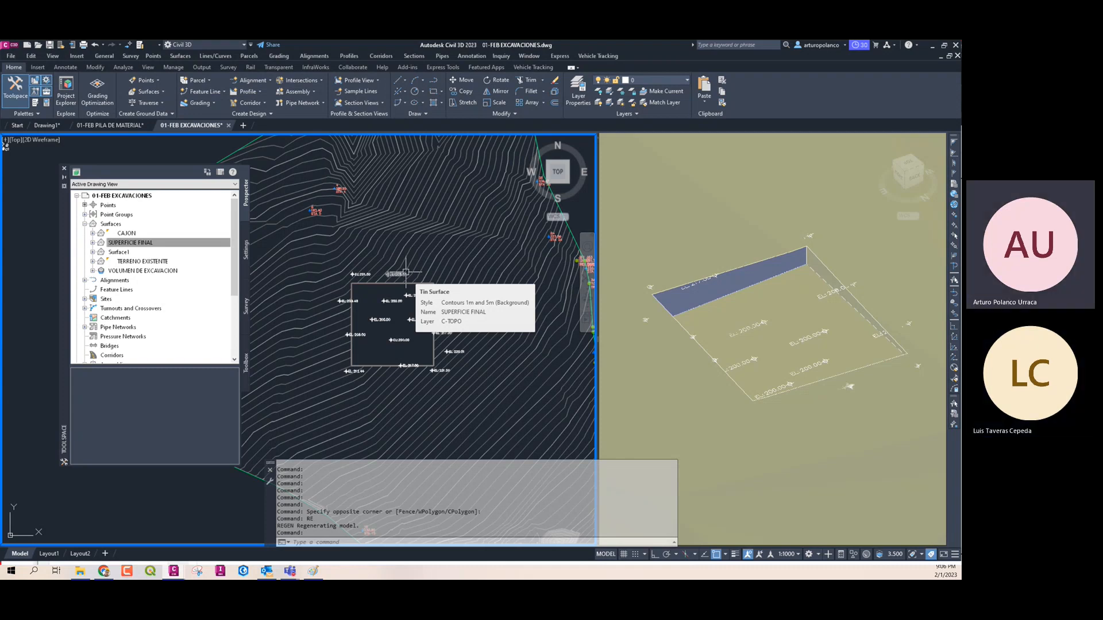
{"action": "left_click", "coordinate": [405, 273]}
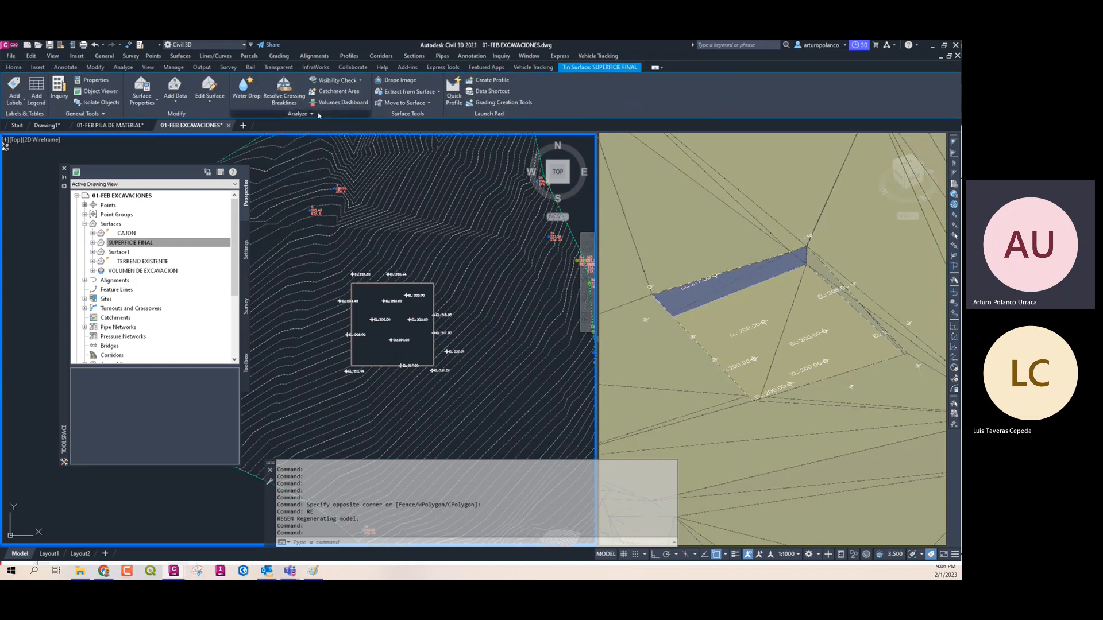
{"action": "left_click", "coordinate": [300, 113]}
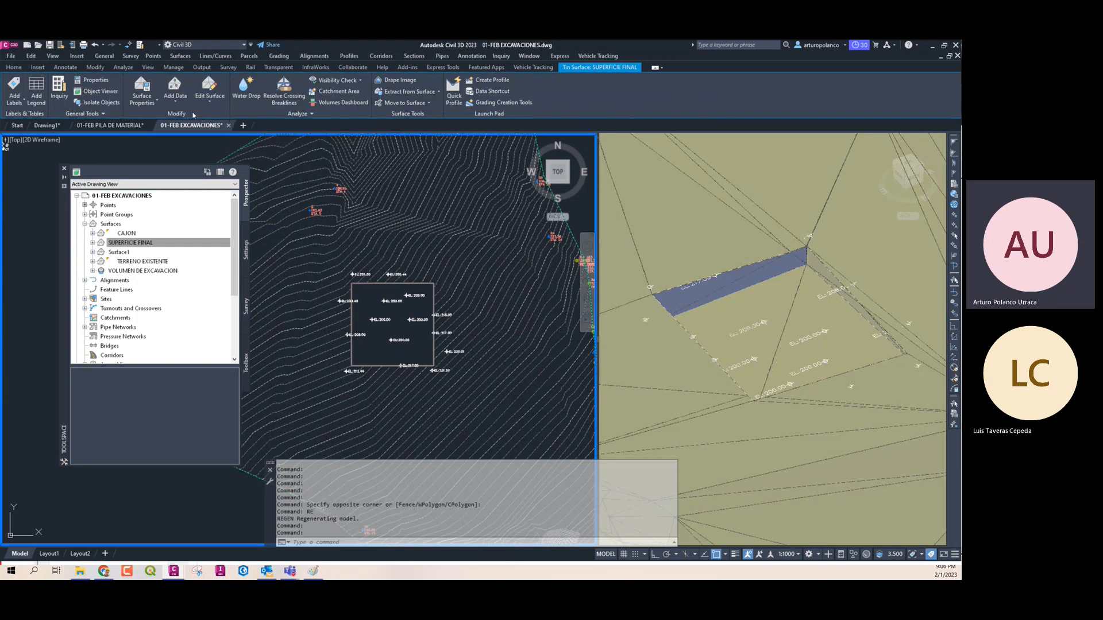
{"action": "left_click", "coordinate": [20, 68]}
{"action": "left_click", "coordinate": [149, 92]}
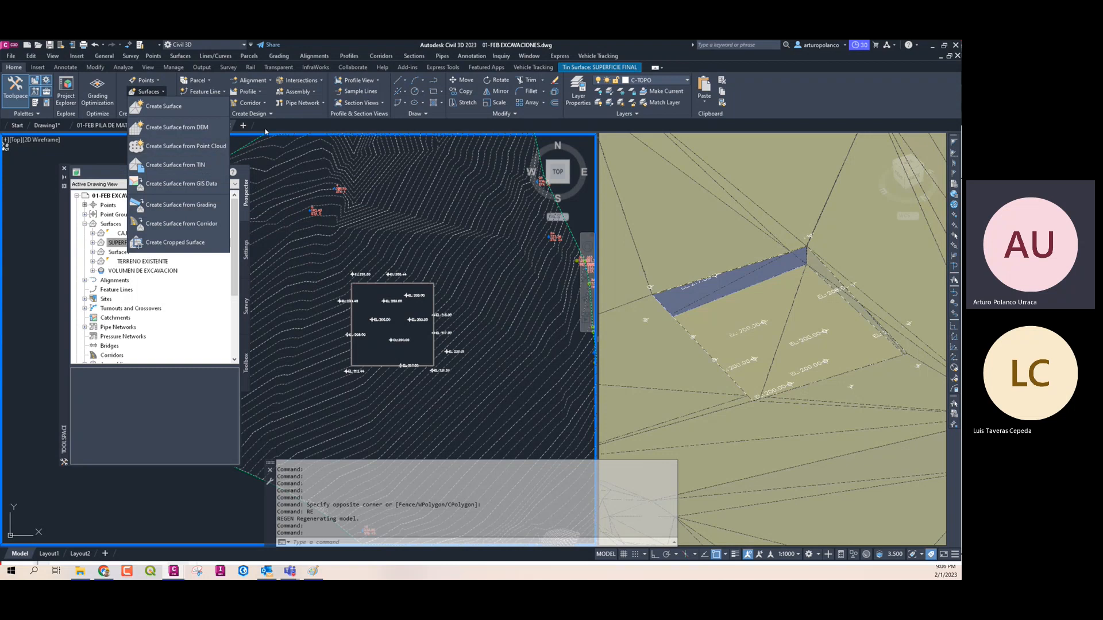
{"action": "left_click", "coordinate": [312, 52]}
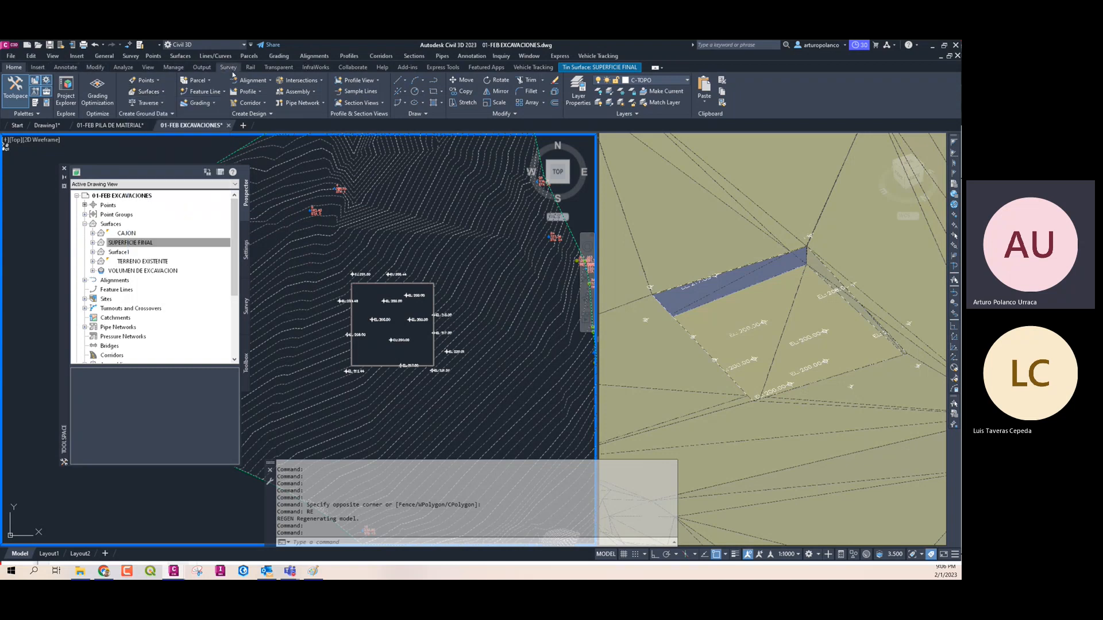
{"action": "left_click", "coordinate": [573, 69]}
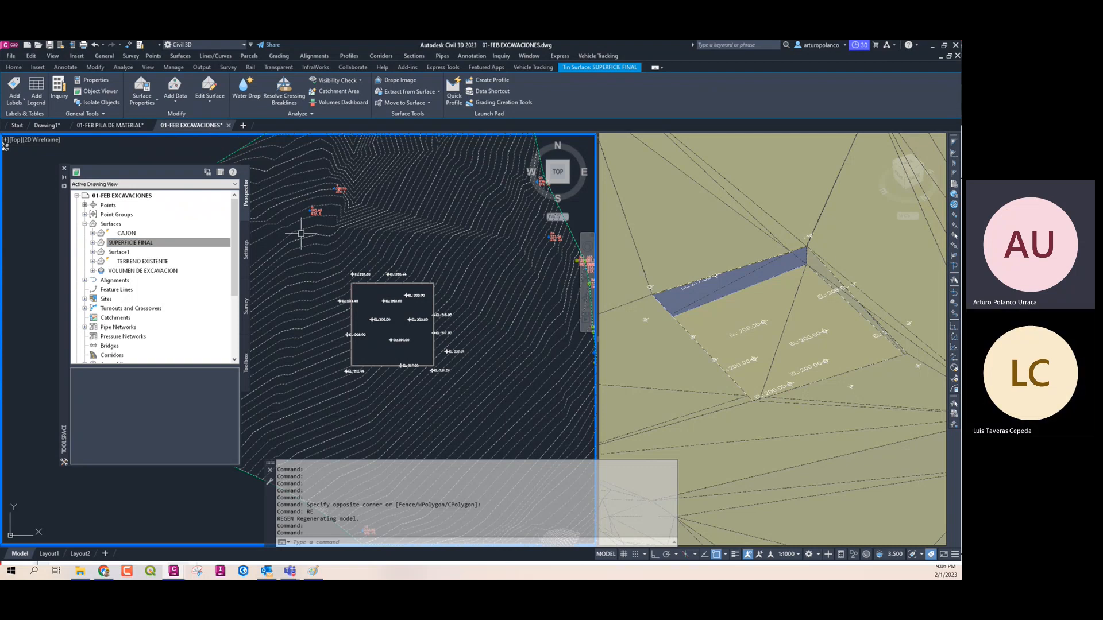
Switch to Chrome to review the list of live class recordings on the Civil 3D course forum, and check the February 2023 calendar
{"action": "left_click", "coordinate": [107, 574]}
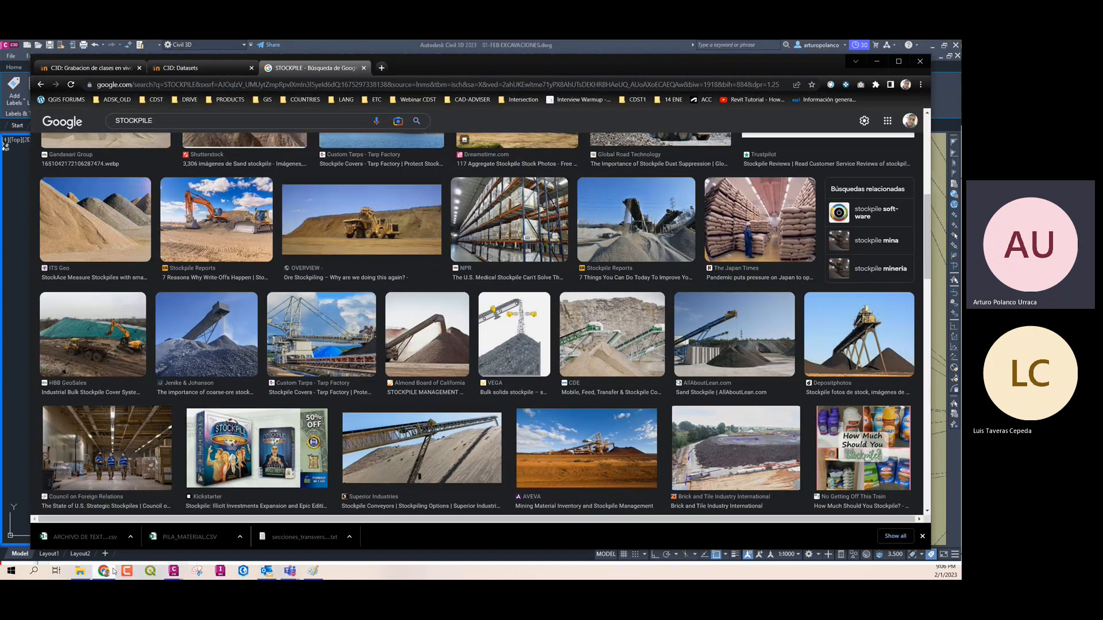
{"action": "left_click", "coordinate": [91, 68]}
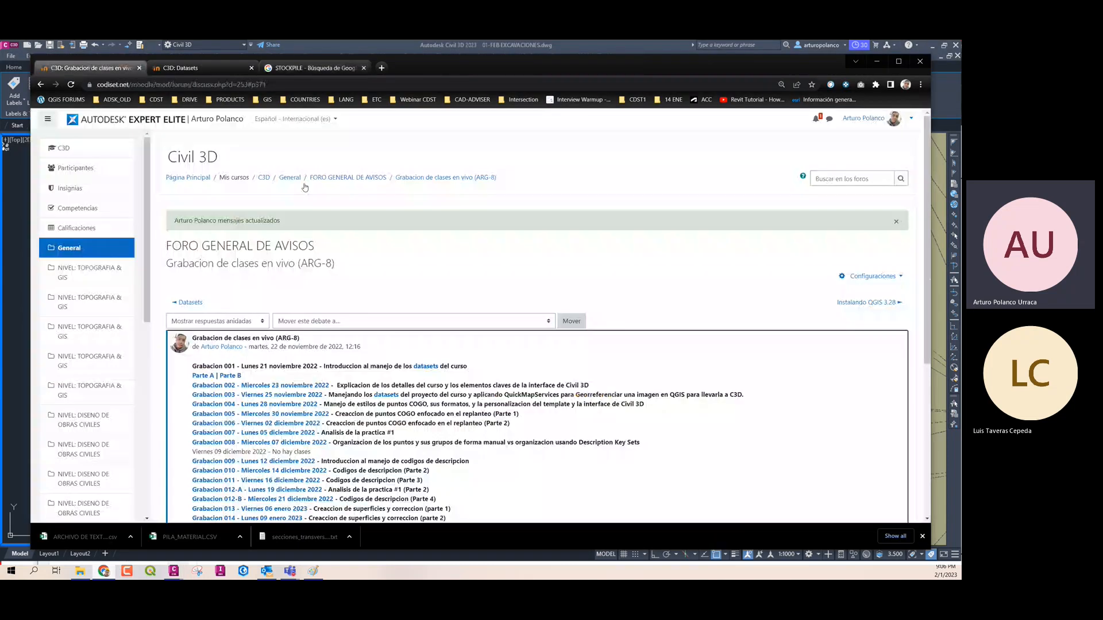
{"action": "scroll", "coordinate": [547, 288], "scroll_direction": "down", "scroll_amount": 5}
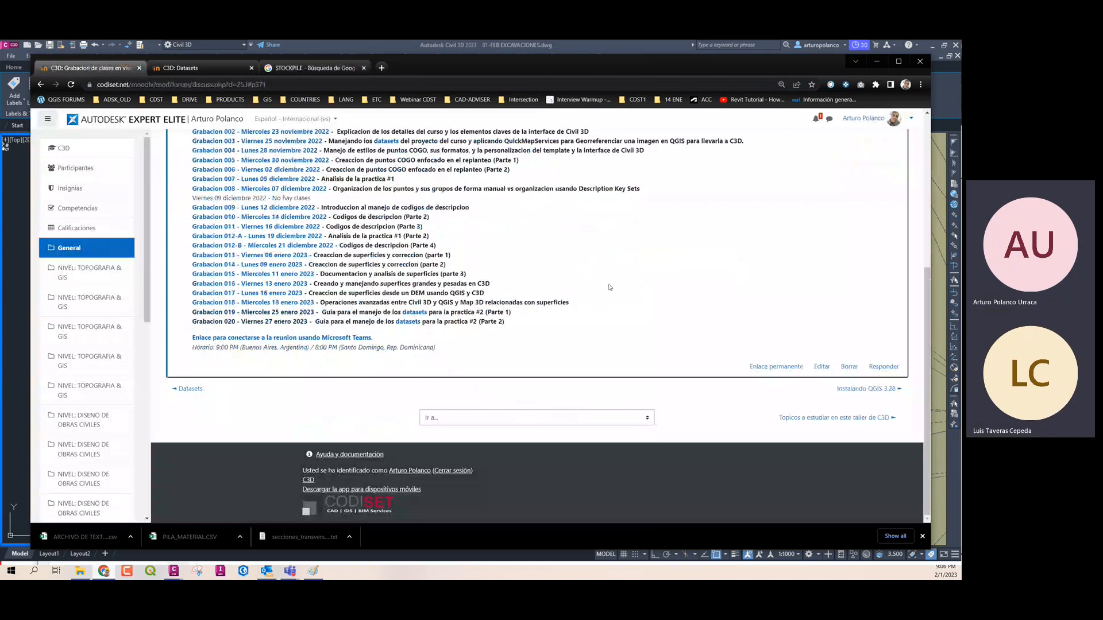
{"action": "left_click", "coordinate": [946, 571]}
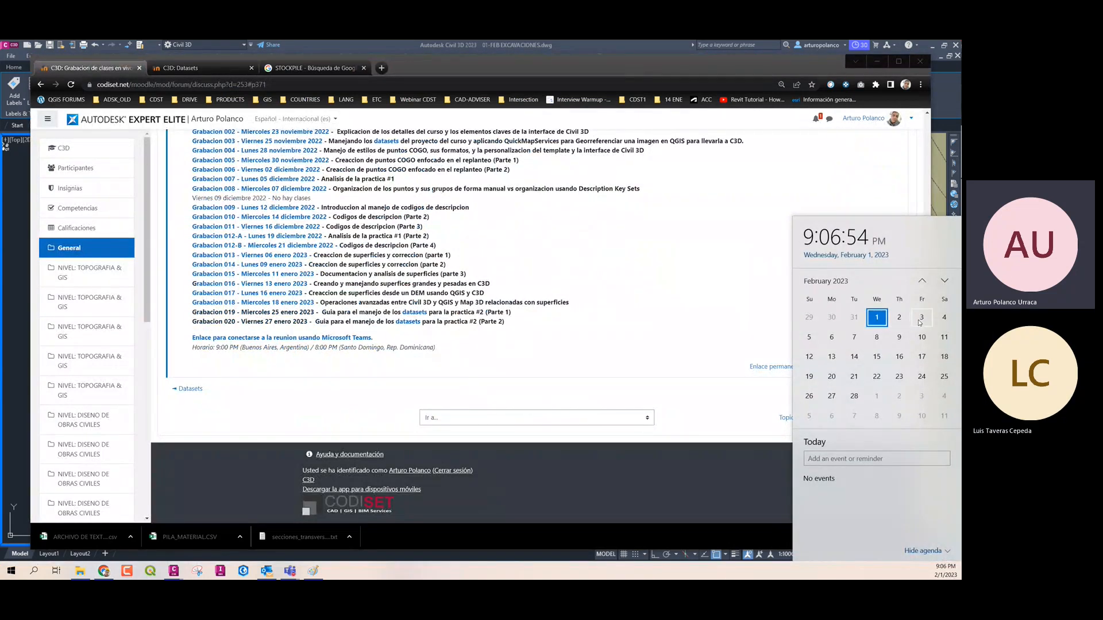
{"action": "left_click", "coordinate": [731, 313]}
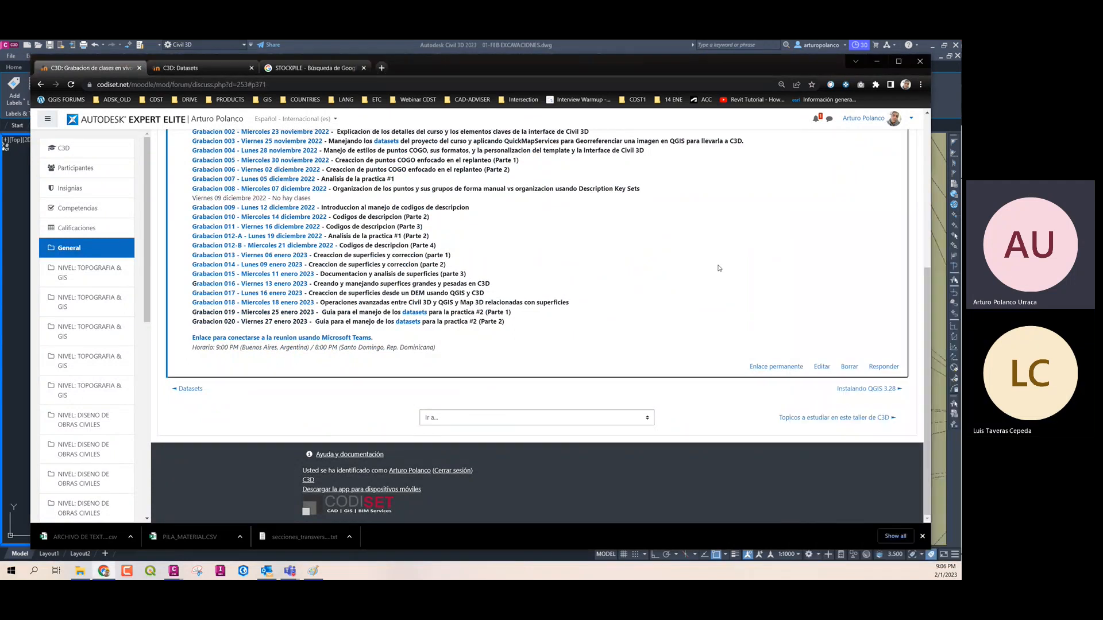
Return to Civil 3D, deselect SUPERFICIE FINAL and save the 01-FEB EXCAVACIONES drawing
{"action": "left_click", "coordinate": [877, 65]}
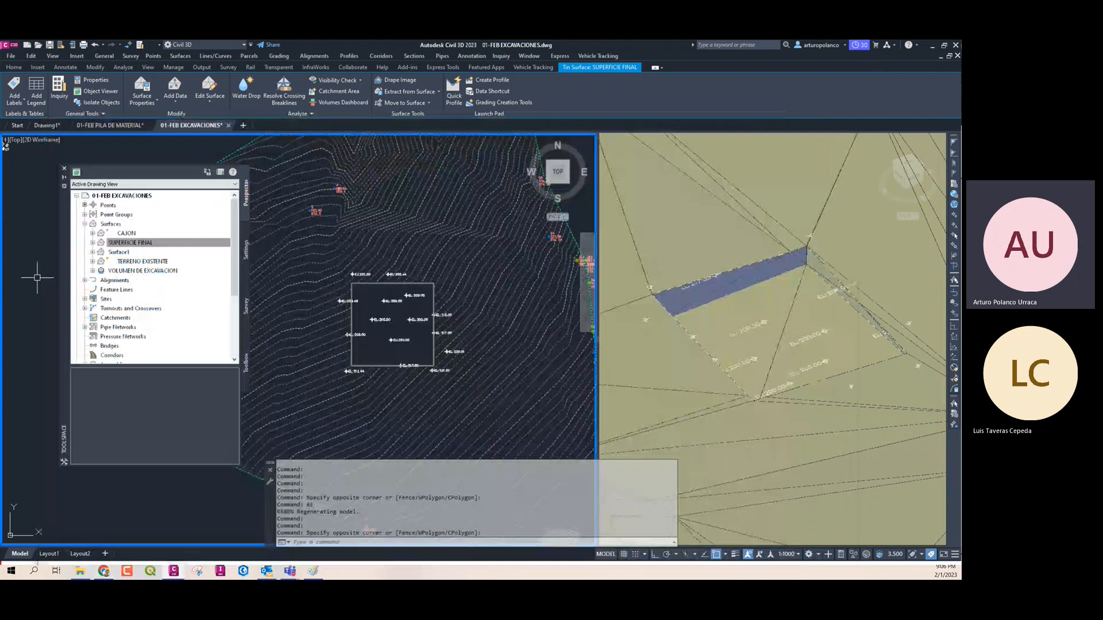
{"action": "key", "text": "Escape"}
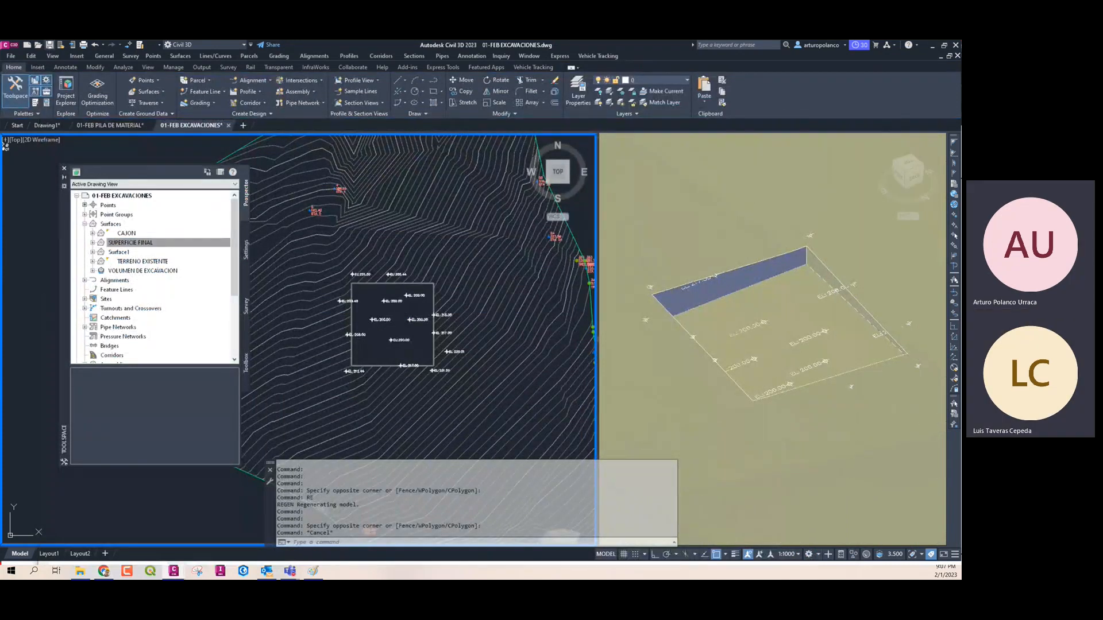
{"action": "key", "text": "ctrl+s"}
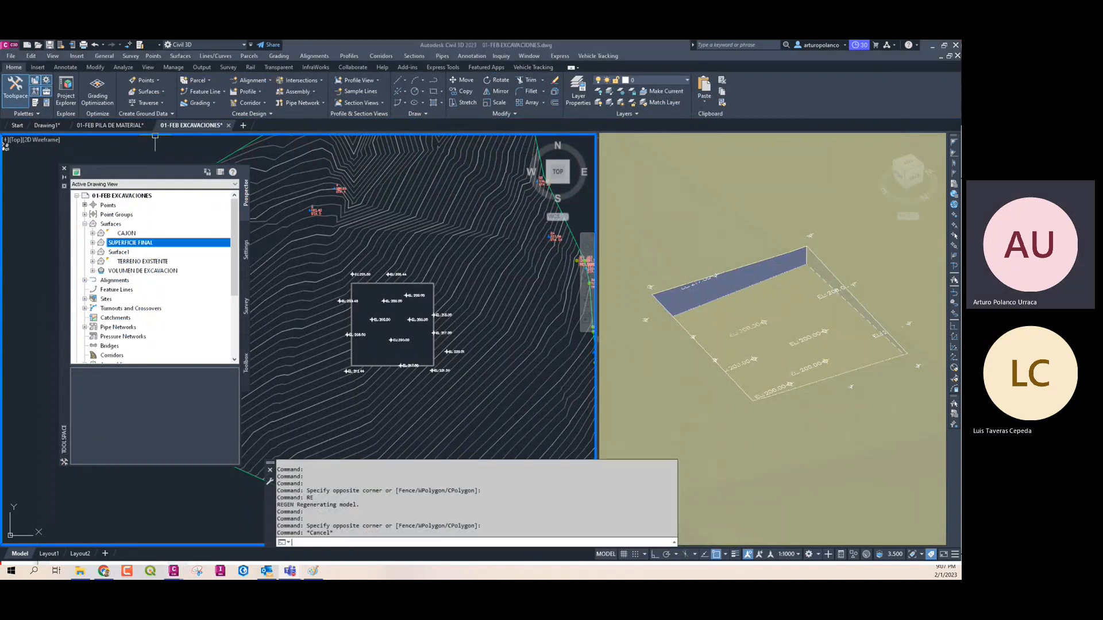